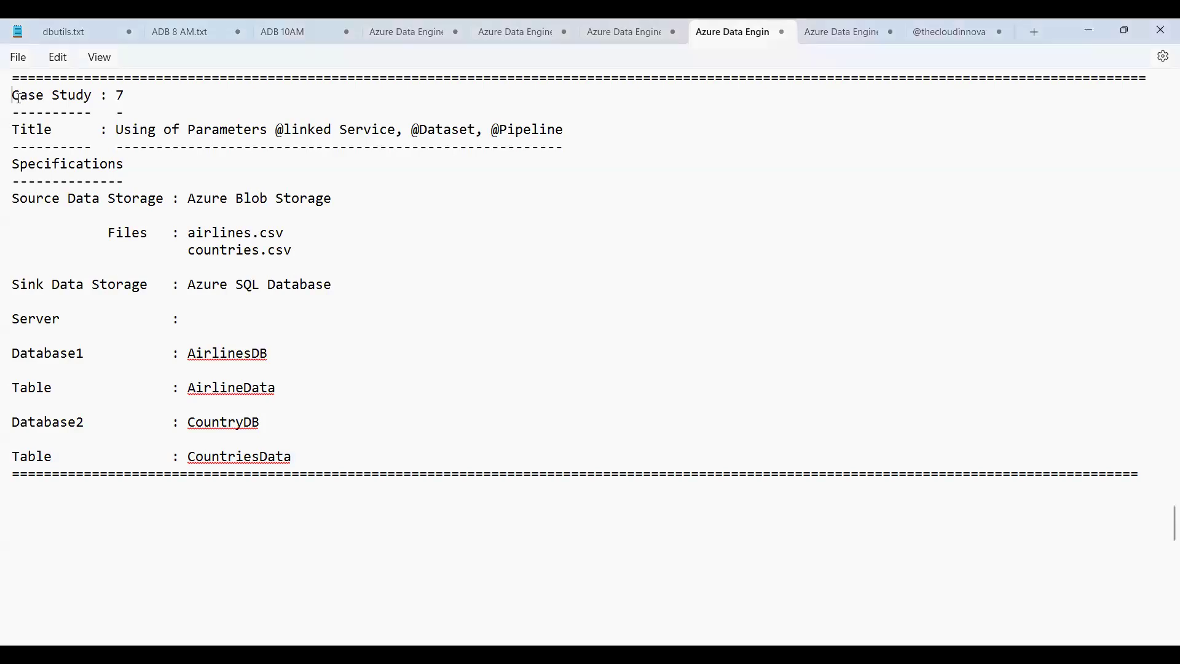
# - Read through the case study's title, specifications, source storage, source files and sink storage lines
pyautogui.hotkey('shift', 'Down')
pyautogui.press('Down')
pyautogui.press('Down')
pyautogui.hotkey('shift', 'Down')
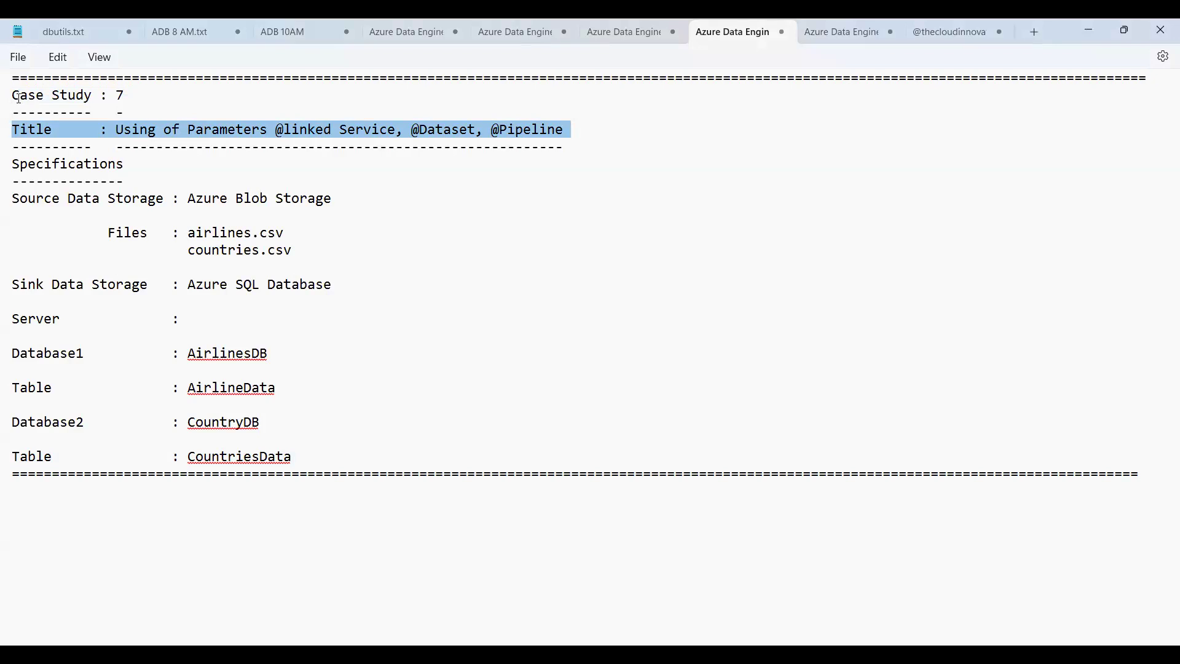
pyautogui.press('Down')
pyautogui.hotkey('shift', 'Down')
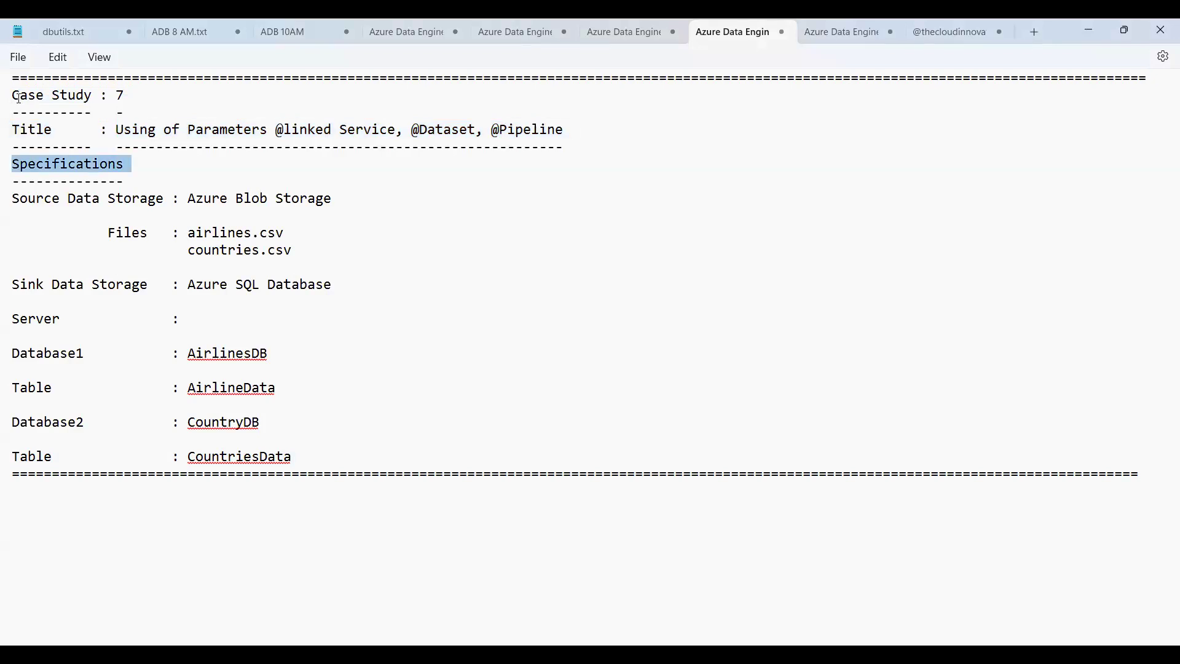
pyautogui.press('Down')
pyautogui.hotkey('shift', 'Down')
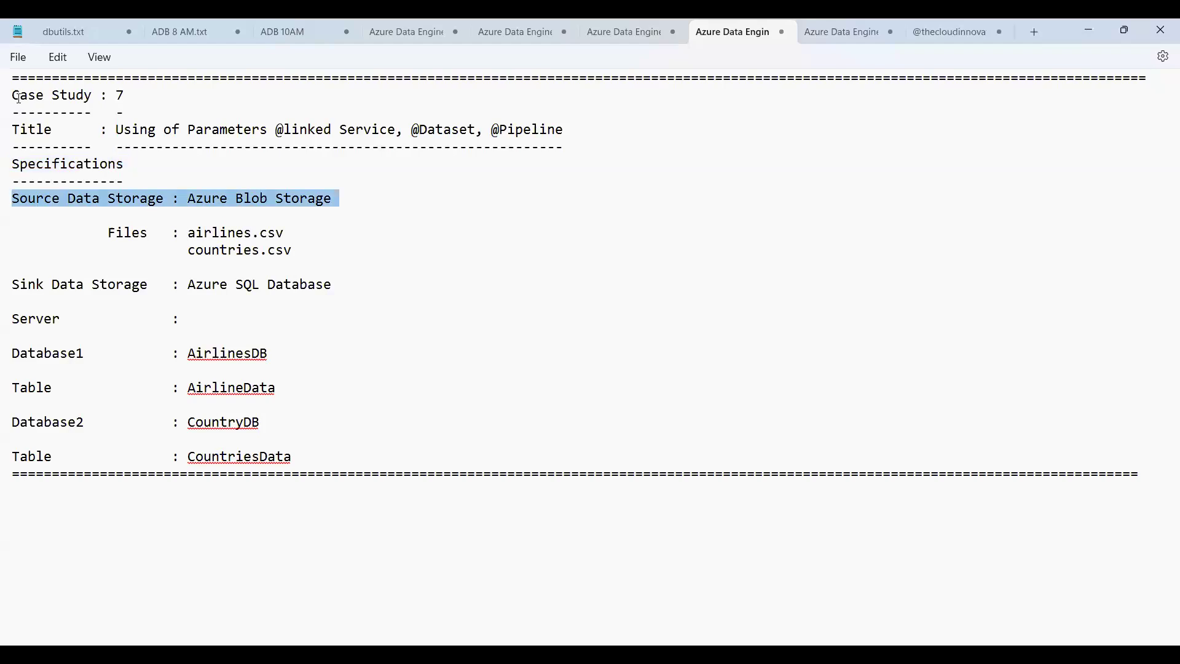
pyautogui.press('Down')
pyautogui.hotkey('shift', 'Down')
pyautogui.hotkey('shift', 'Down')
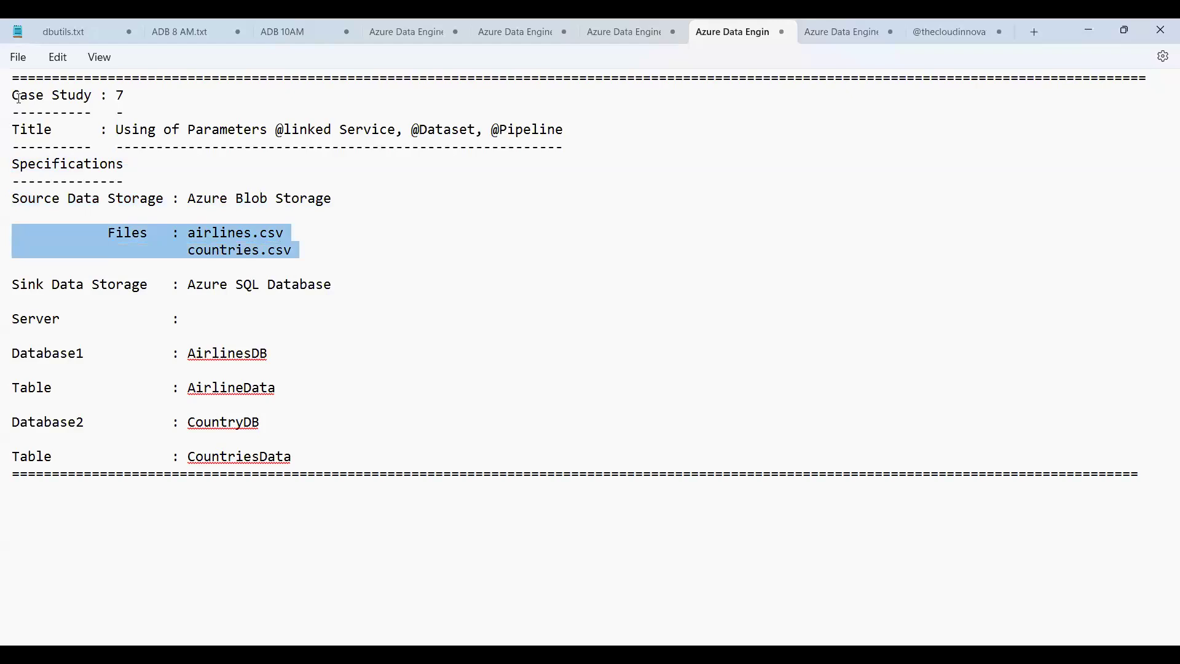
pyautogui.press('Down')
pyautogui.press('Down')
pyautogui.hotkey('shift', 'Down')
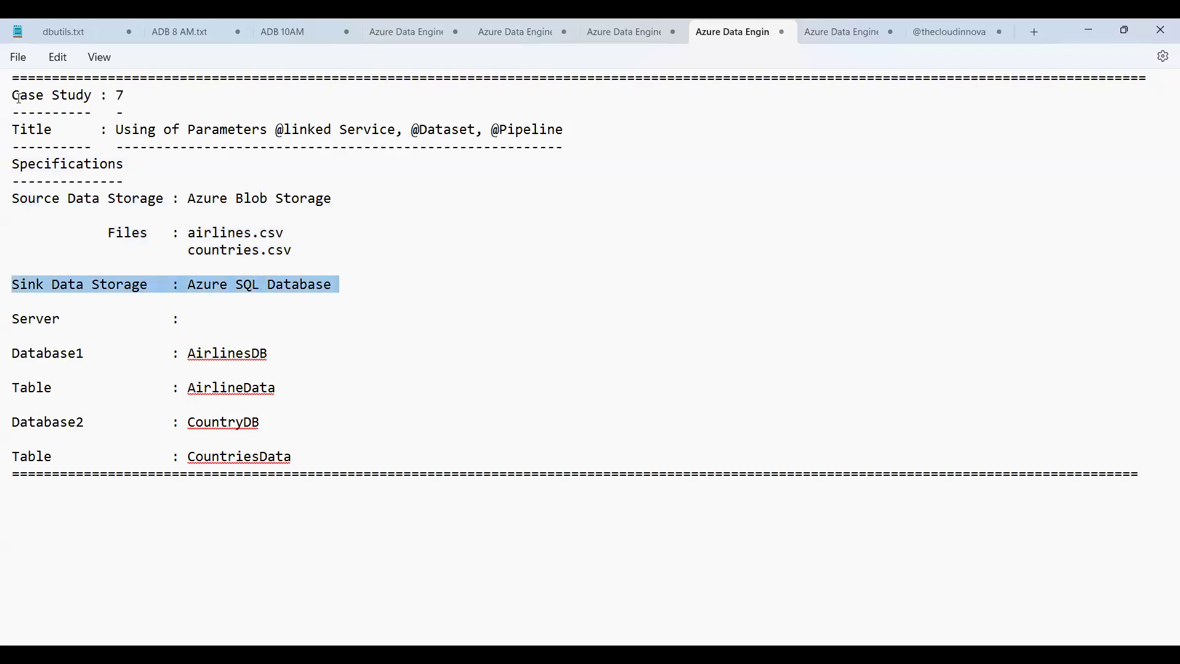
# - Enter thecloudinnovativesserver as the server name in the case study specifications
pyautogui.press('Down')
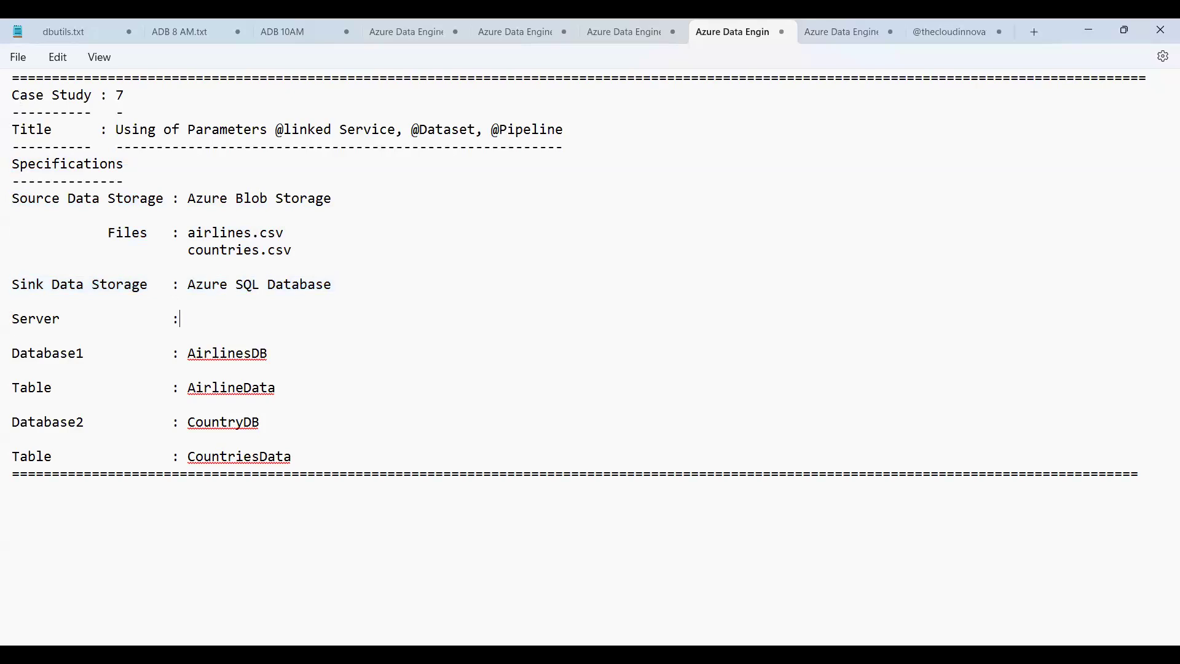
pyautogui.write('thecloudinnovatives')
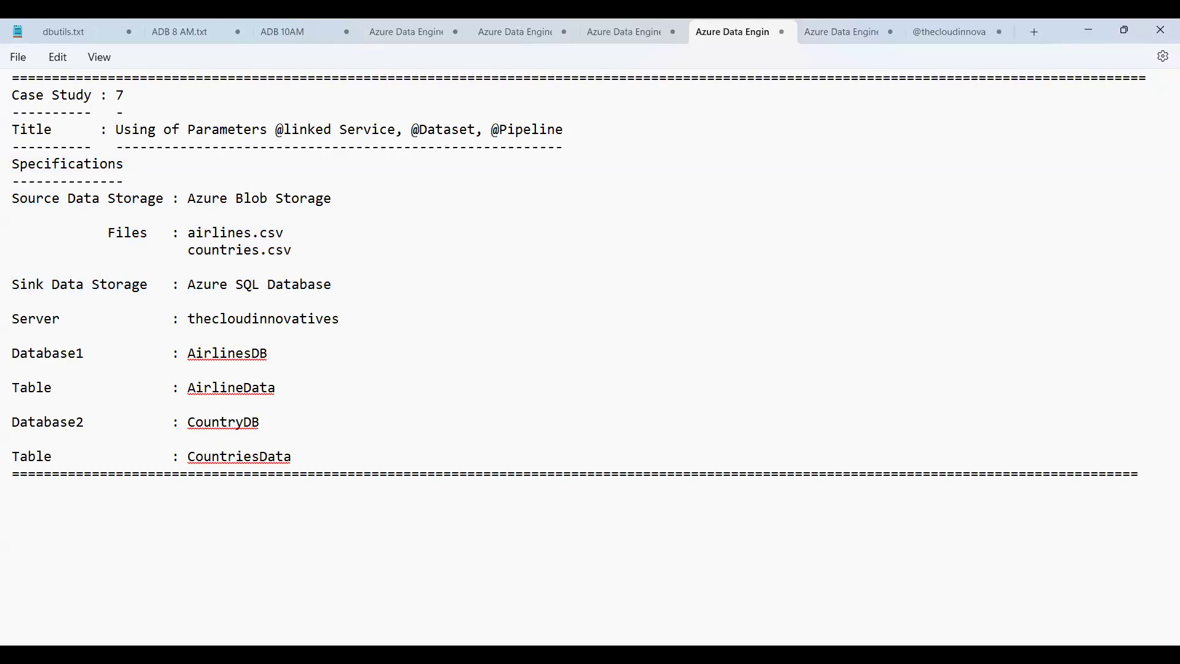
pyautogui.write('server')
# - Examine the two database entries and their tables in the case study specifications
pyautogui.press('Down')
pyautogui.hotkey('shift', 'Down')
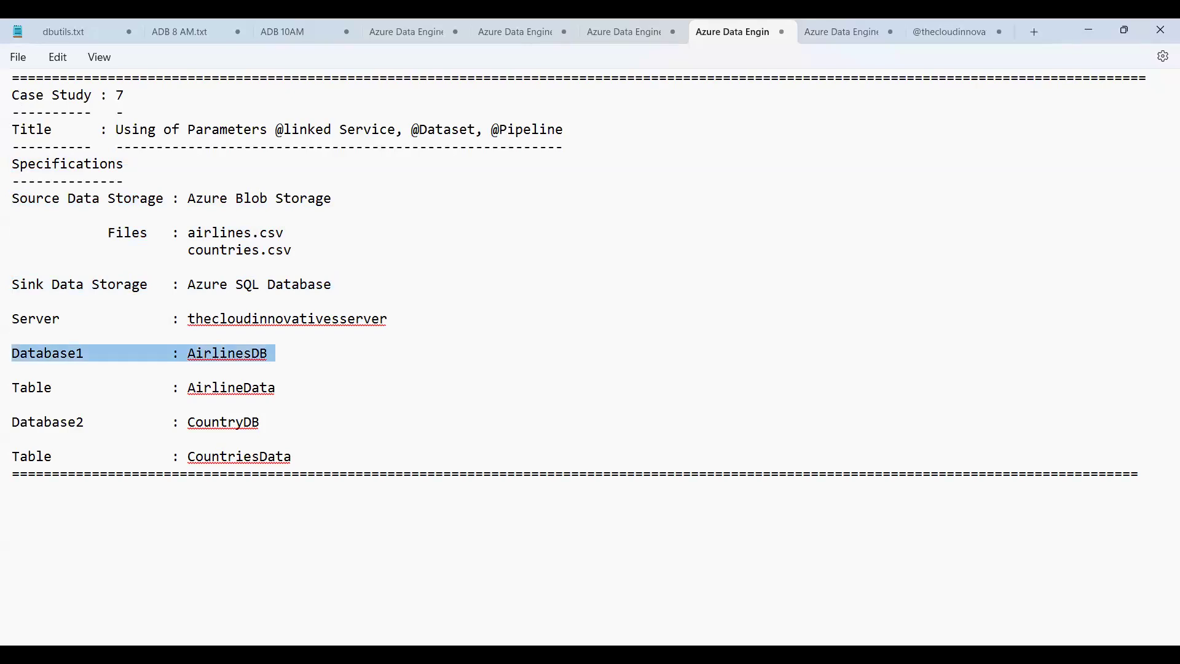
pyautogui.press('Right')
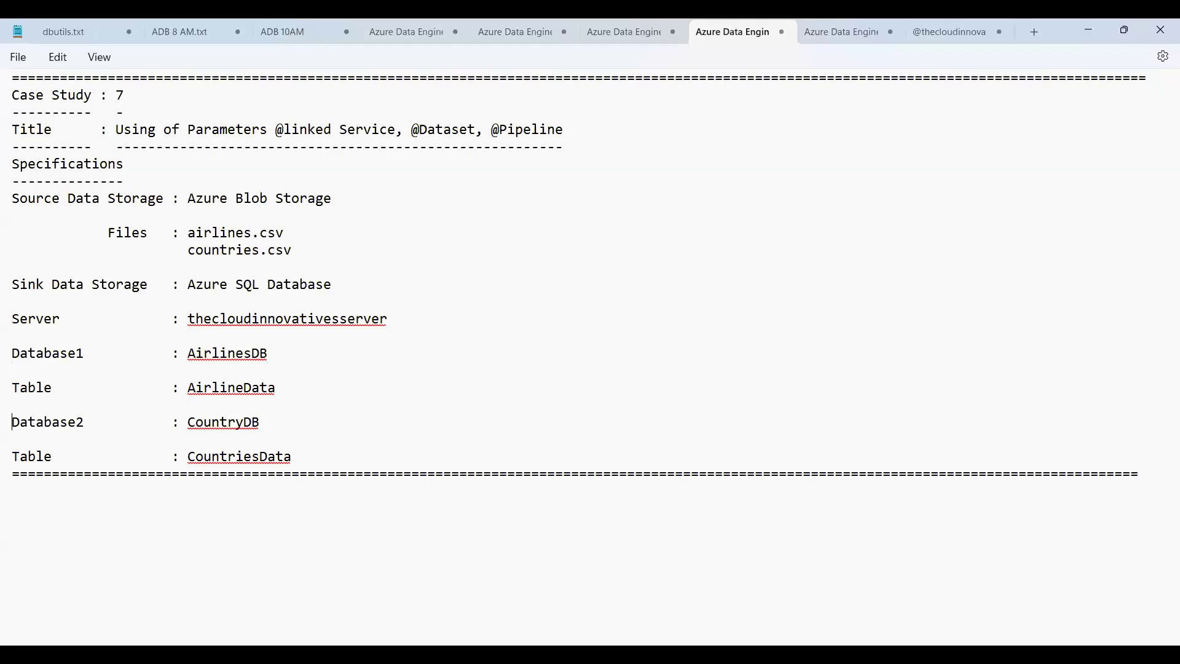
pyautogui.hotkey('shift', 'Down')
pyautogui.hotkey('shift', 'Down')
pyautogui.press('Down')
pyautogui.press('Down')
pyautogui.hotkey('shift', 'Down')
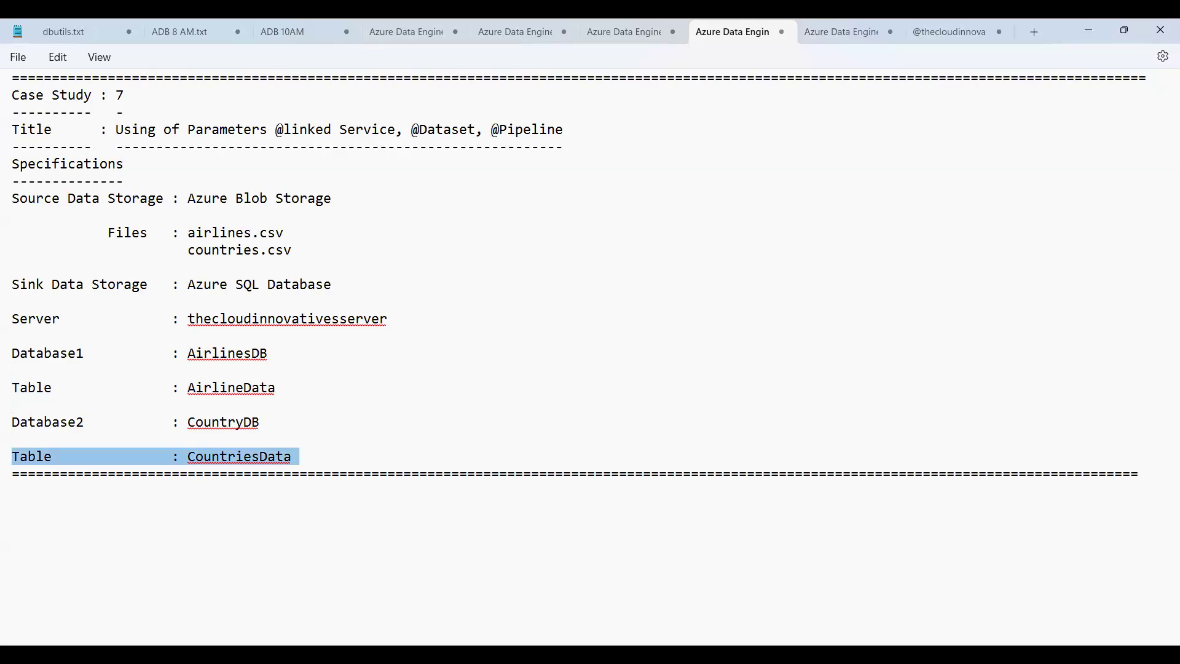
# - Switch to the Azure portal in the browser and open the resource groups page in the old browse experience
pyautogui.hotkey('alt', 'Tab')
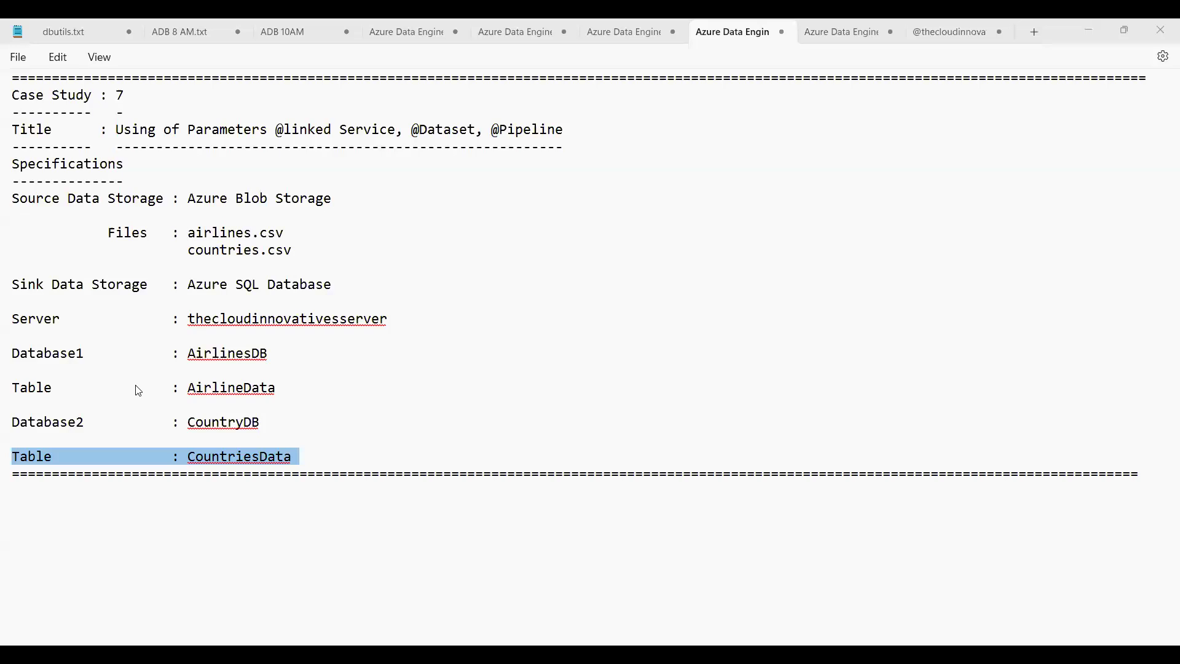
pyautogui.hotkey('alt', 'Tab')
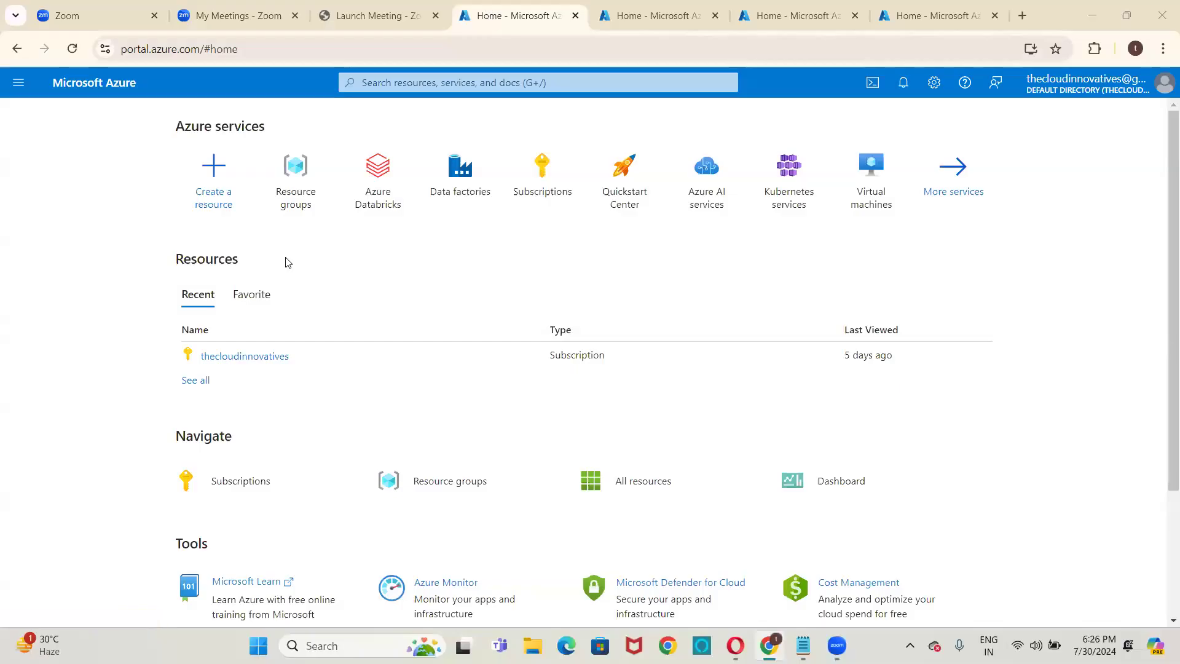
pyautogui.moveTo(292, 209)
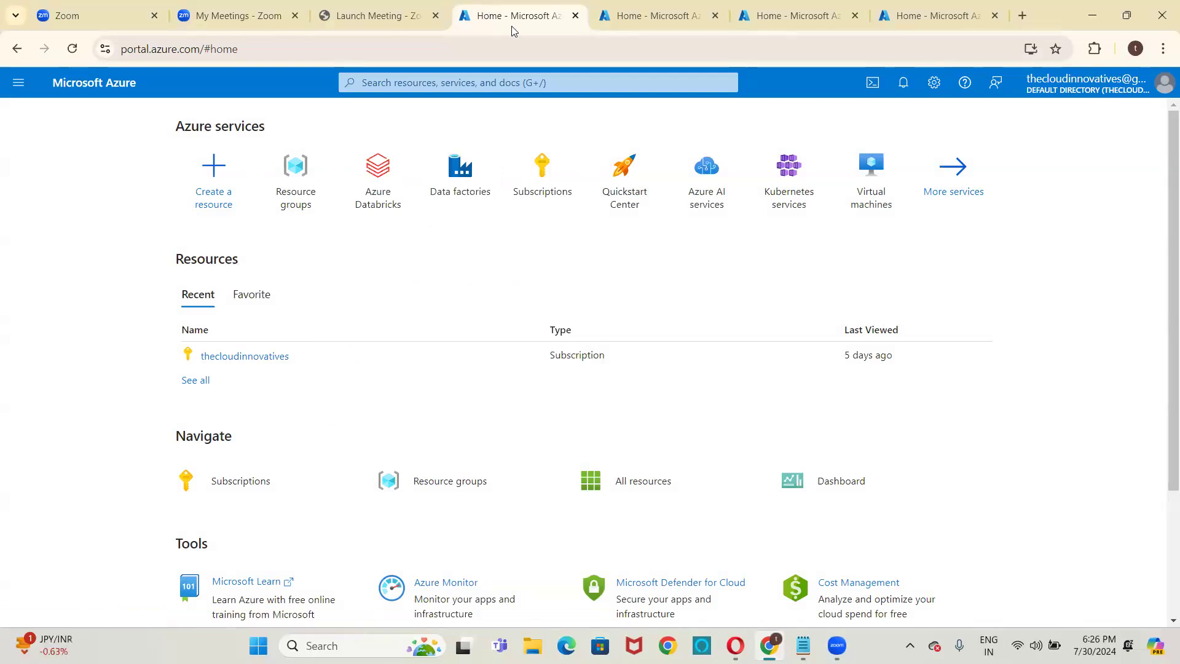
pyautogui.click(300, 191)
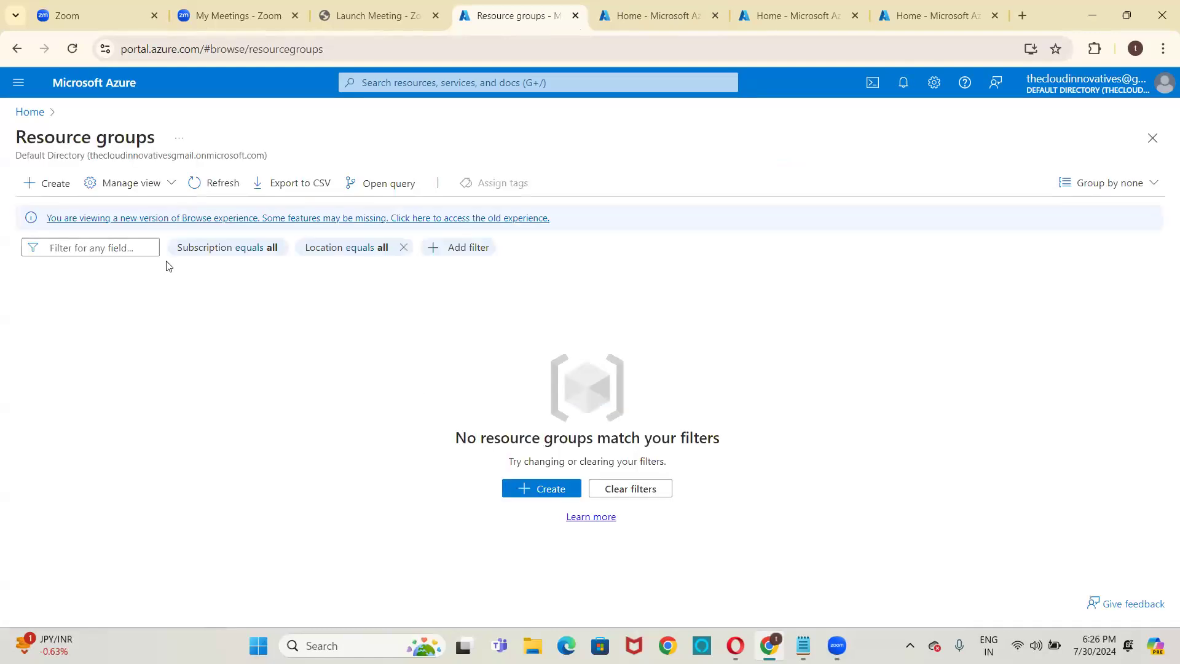
pyautogui.click(176, 219)
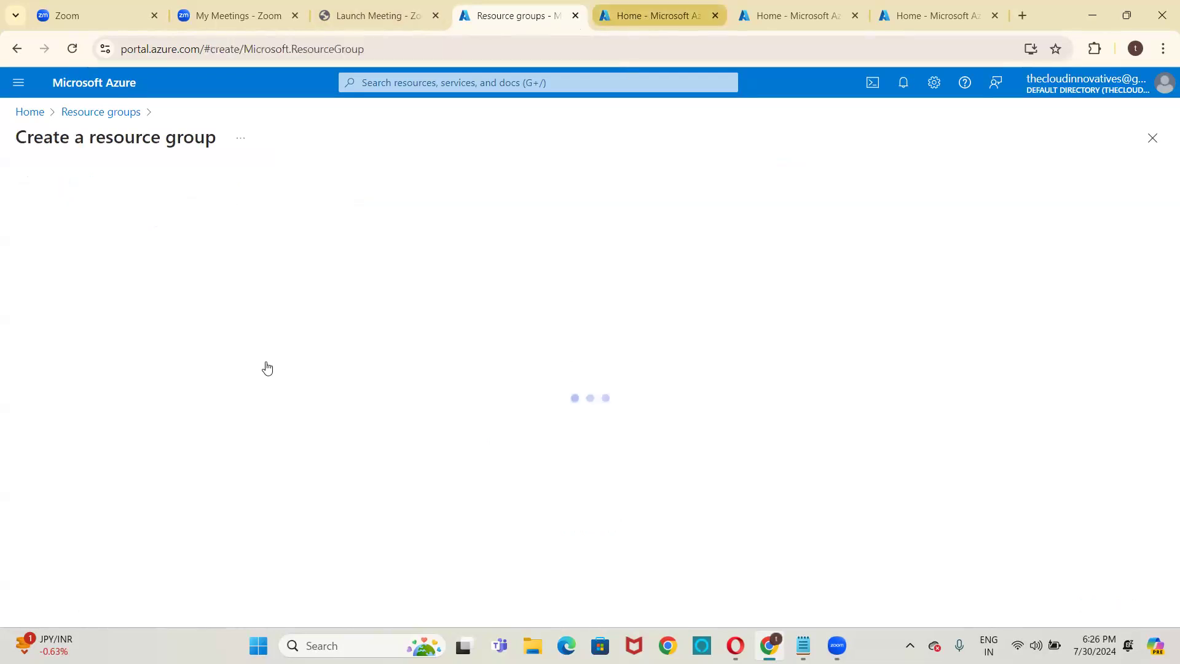
# - Set the new resource group's subscription to thecloudinnovatives and its name to LinkedServicesParameterizationRG
pyautogui.click(293, 305)
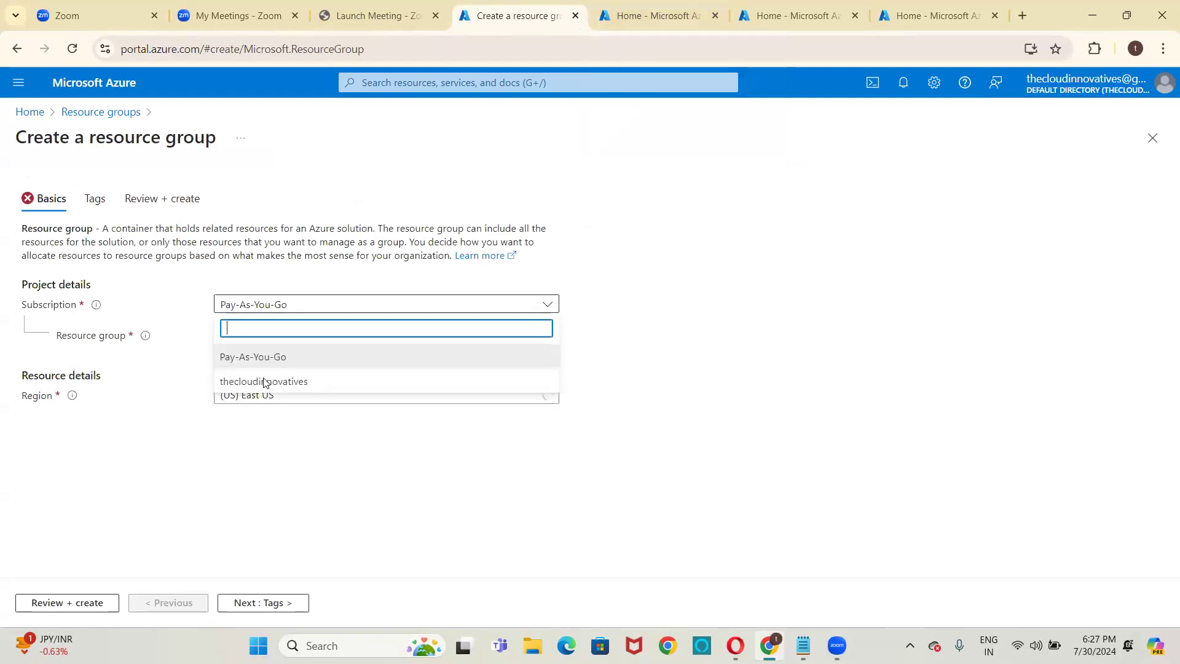
pyautogui.press('Down')
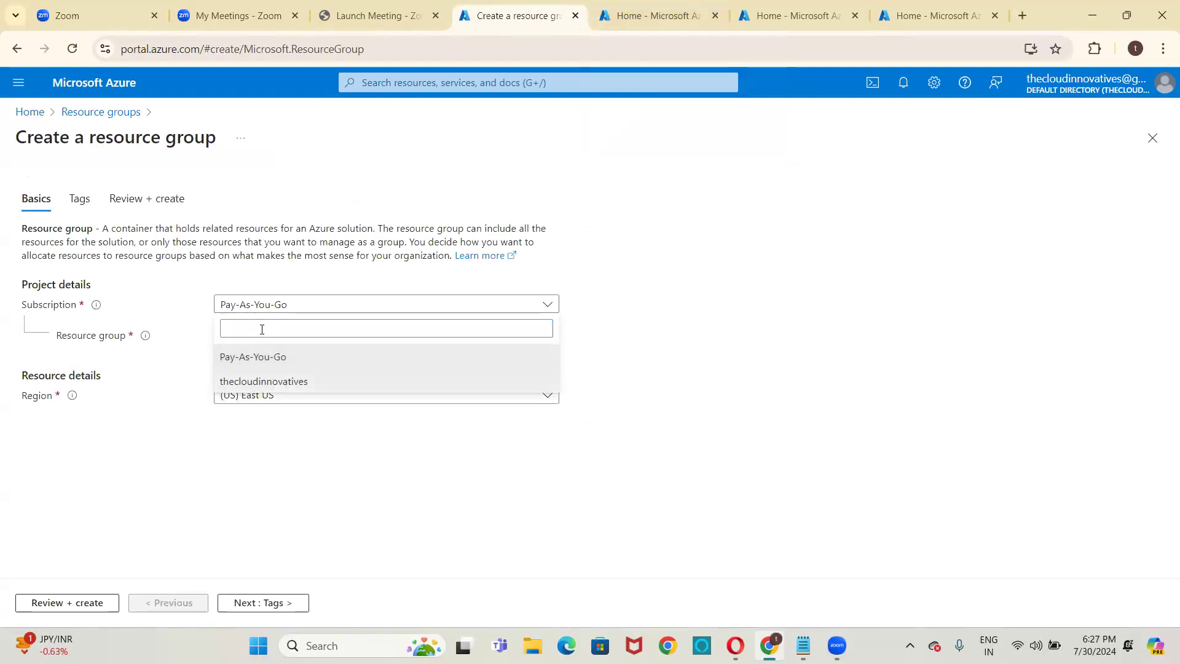
pyautogui.press('Return')
pyautogui.click(262, 330)
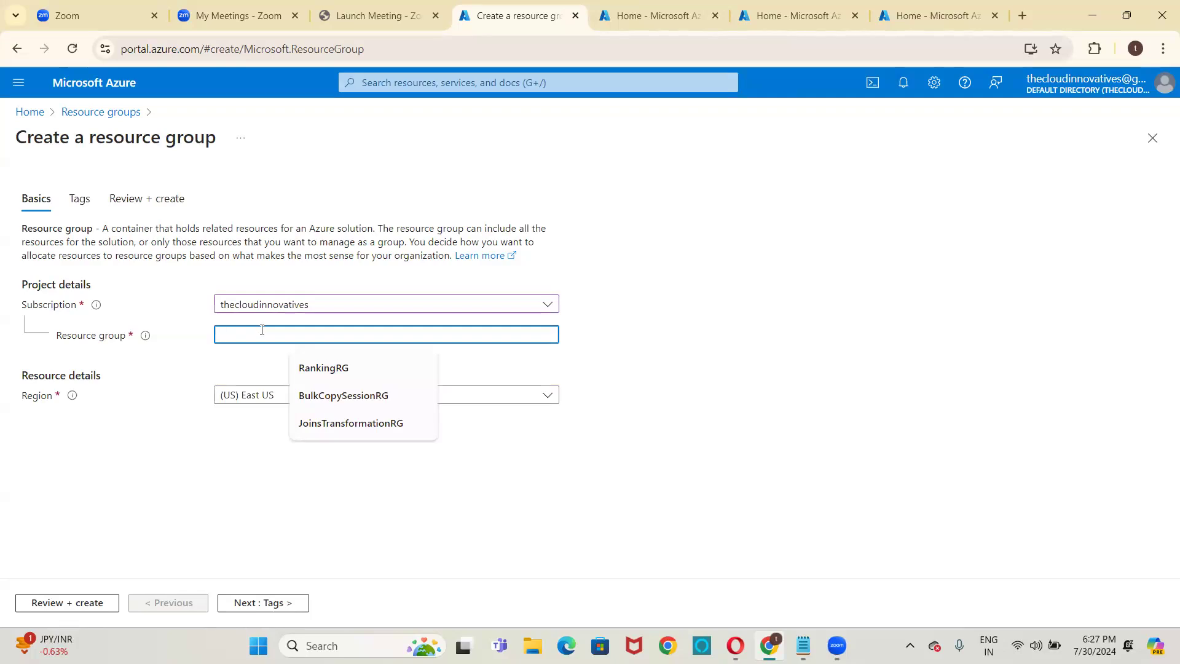
pyautogui.write('LinkedSrvices')
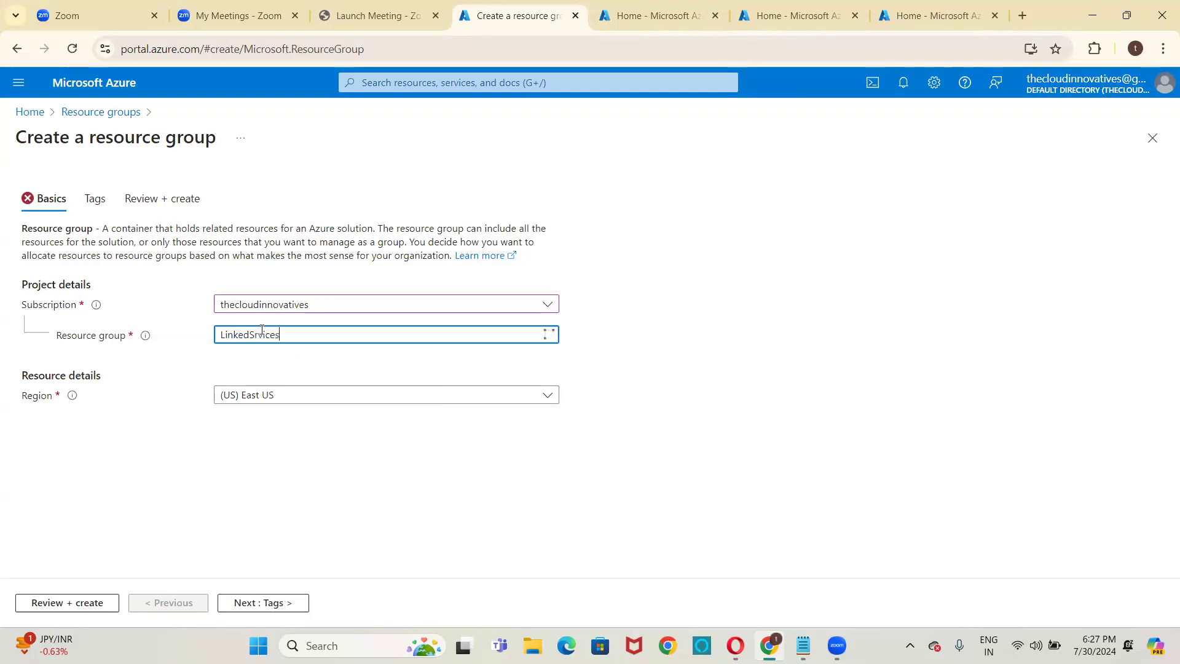
pyautogui.write('Para')
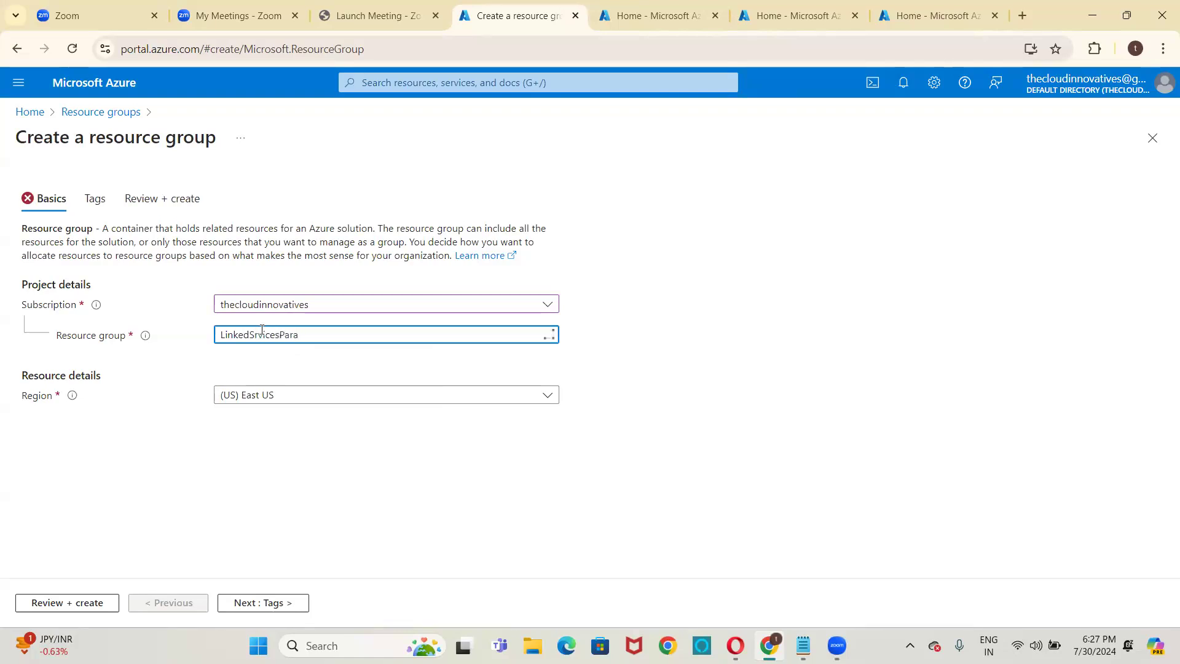
pyautogui.write('meterizationRG')
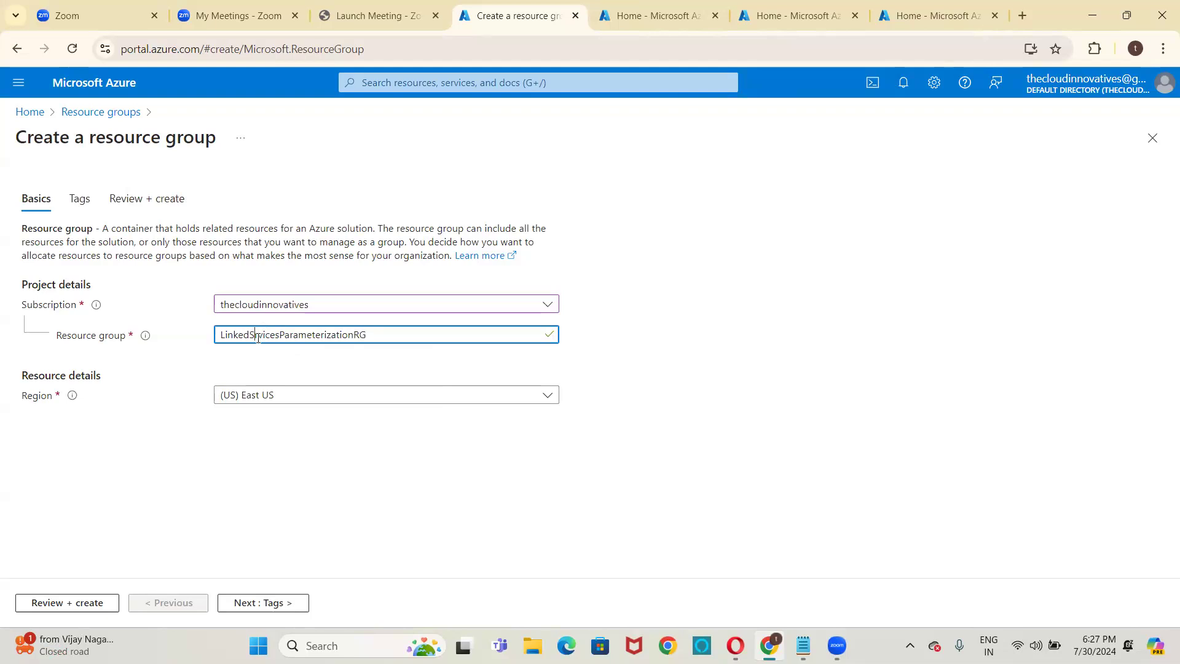
pyautogui.click(258, 336)
pyautogui.write('e')
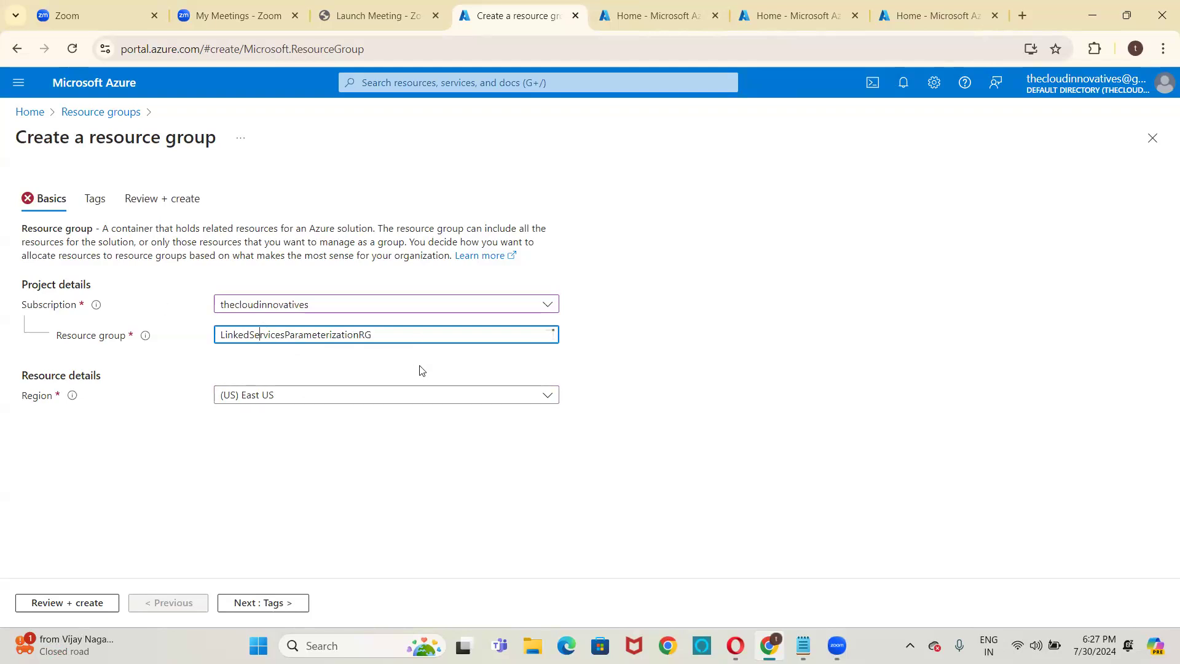
# - Review and create the resource group, and open it from the resource groups list
pyautogui.click(76, 604)
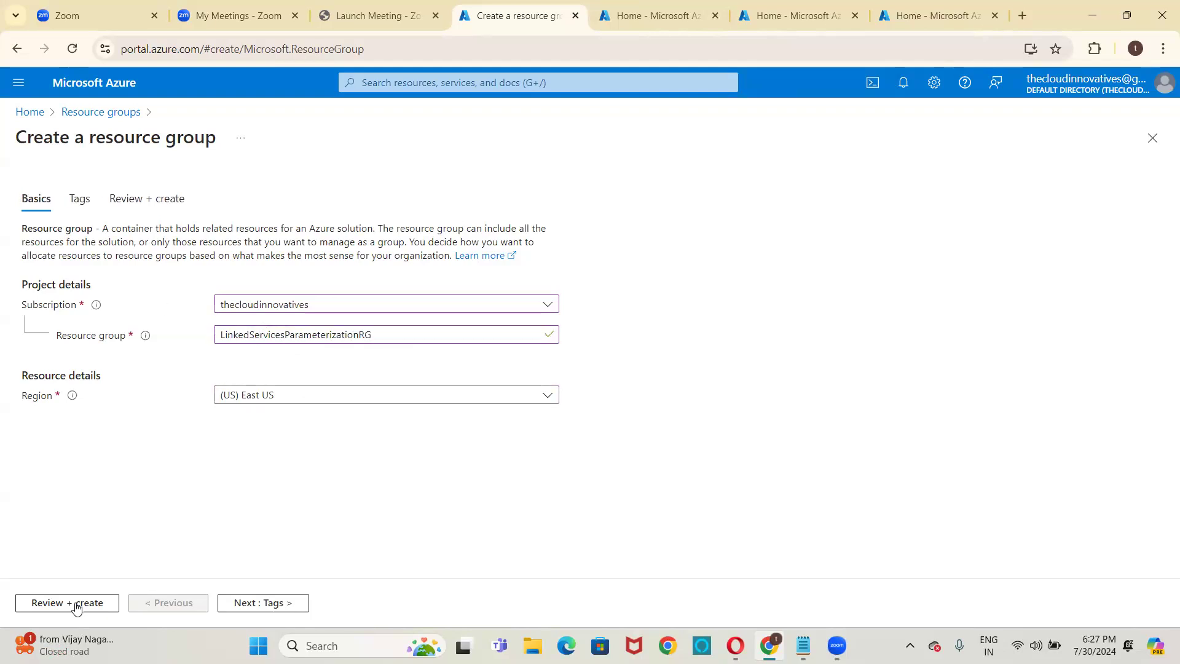
pyautogui.click(65, 606)
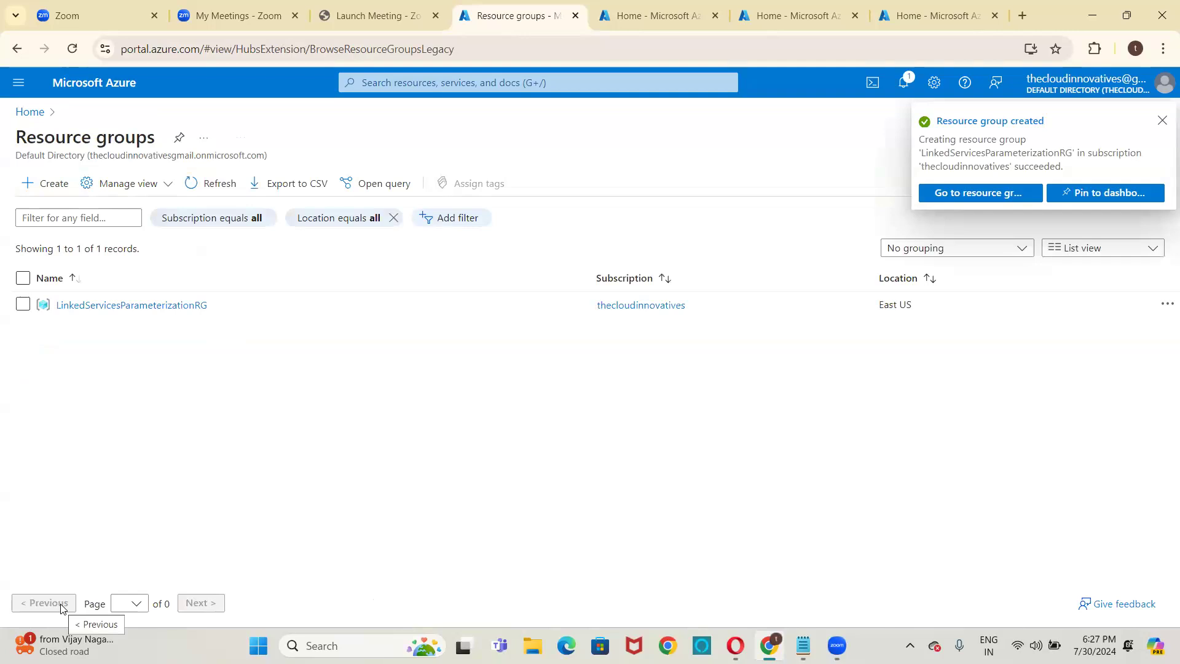
pyautogui.click(156, 309)
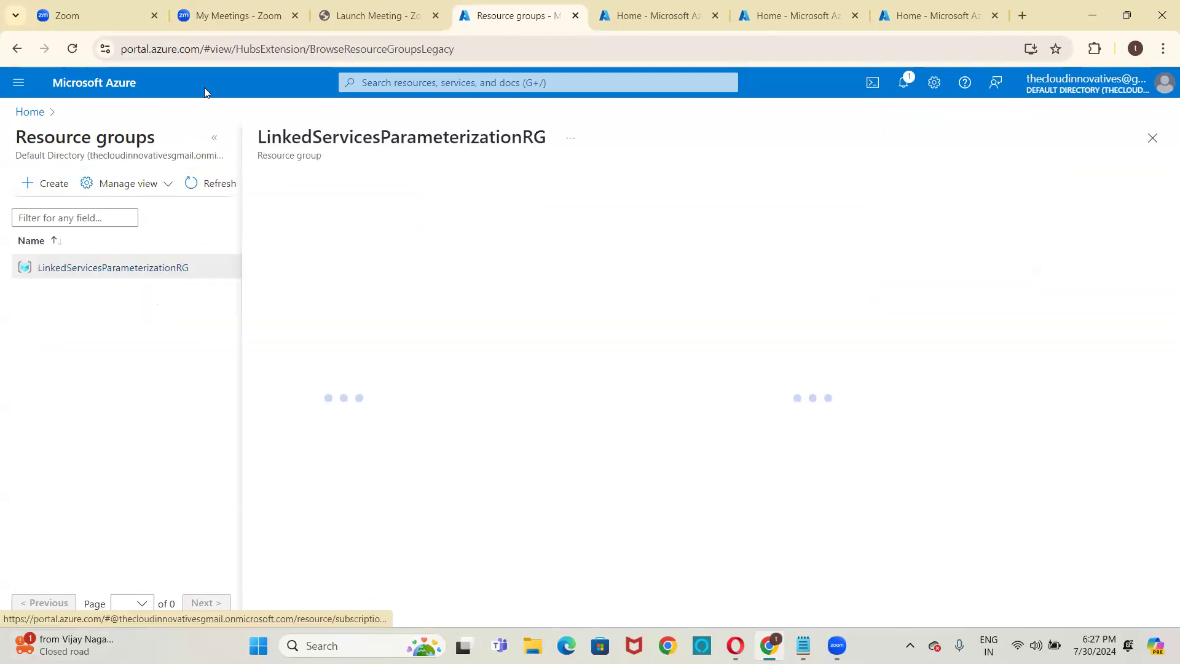
# - In the second Azure portal browser tab, search for storage, open Storage accounts and start creating a storage account
pyautogui.click(651, 15)
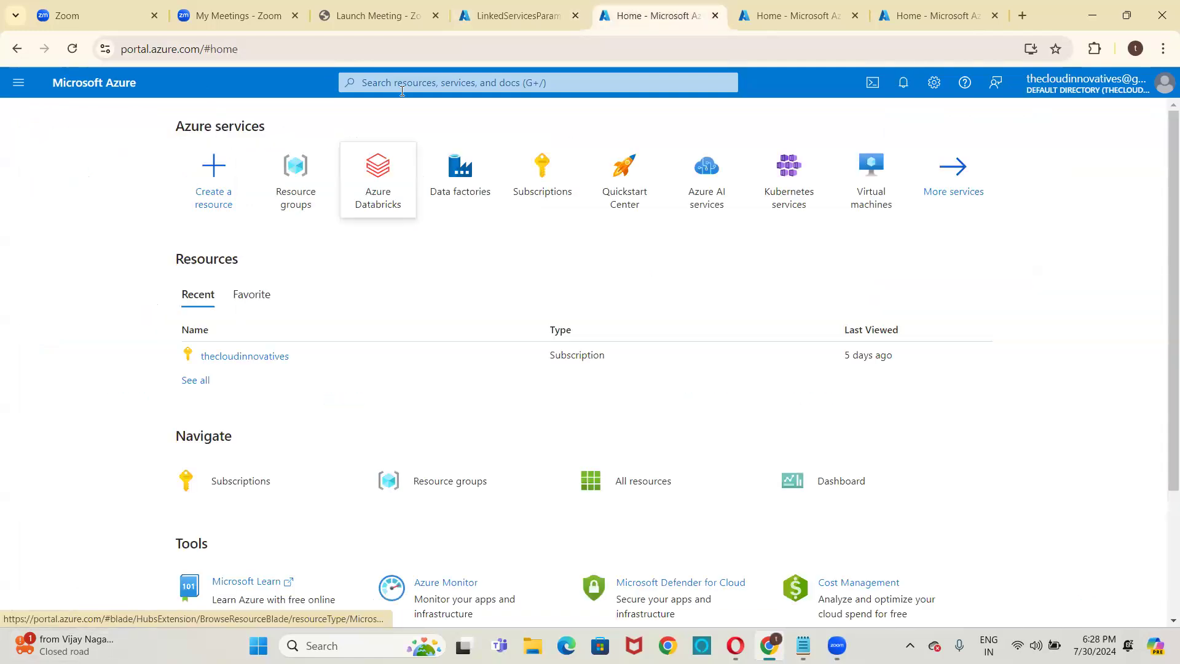
pyautogui.click(402, 86)
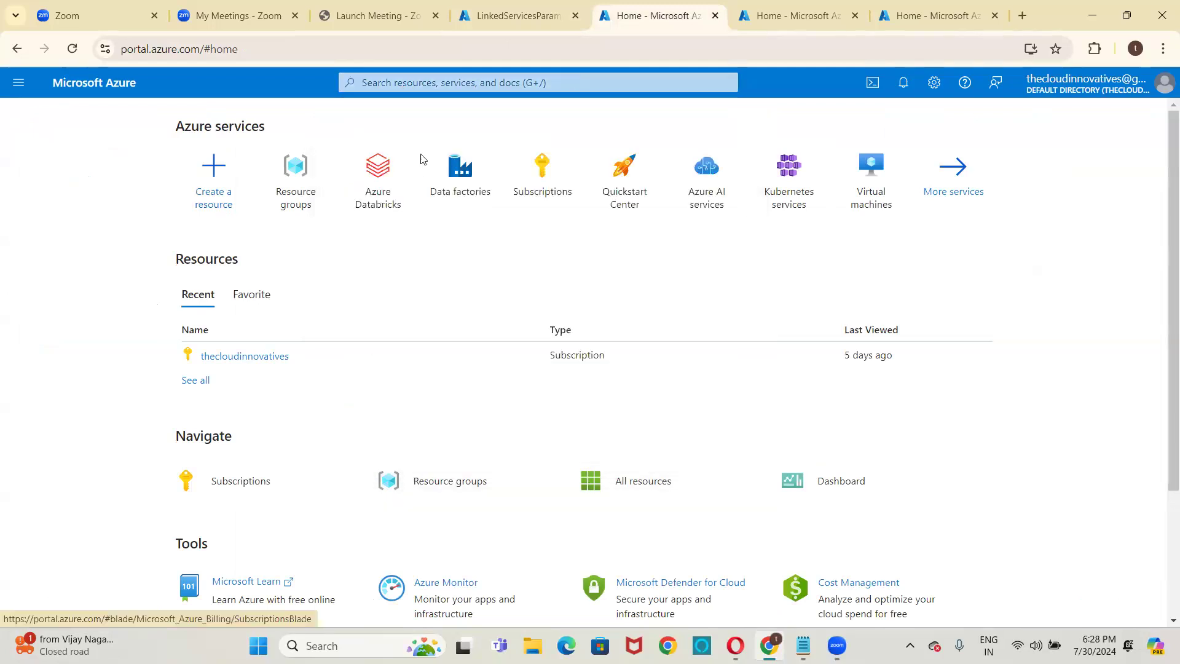
pyautogui.write('storage')
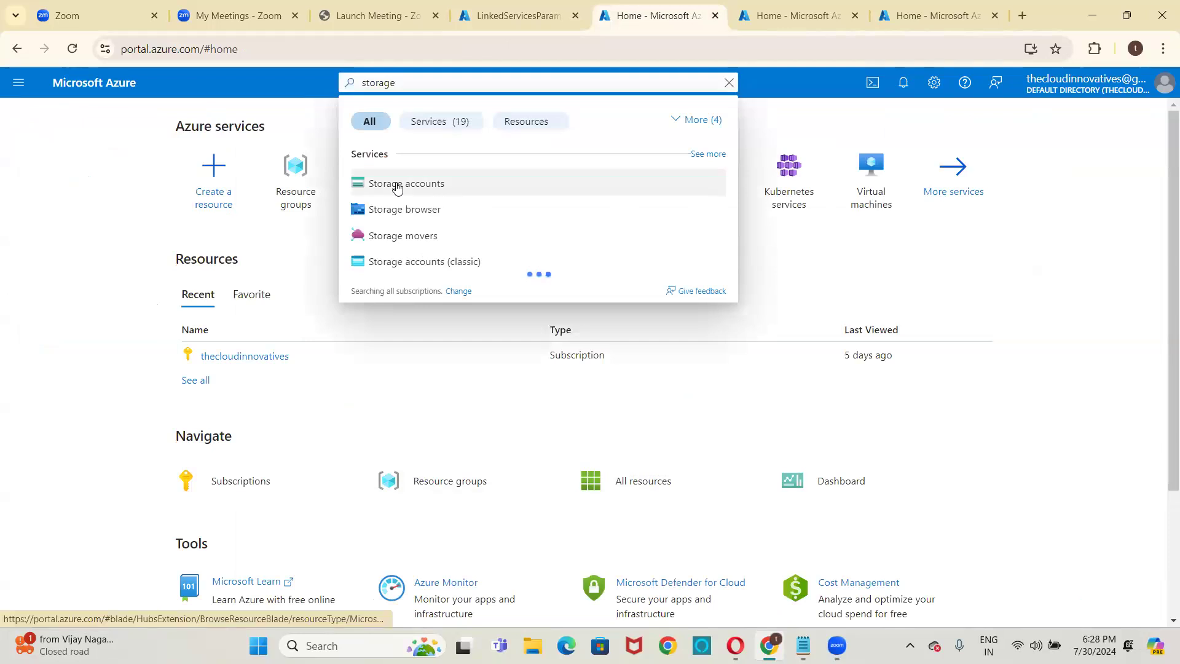
pyautogui.click(397, 184)
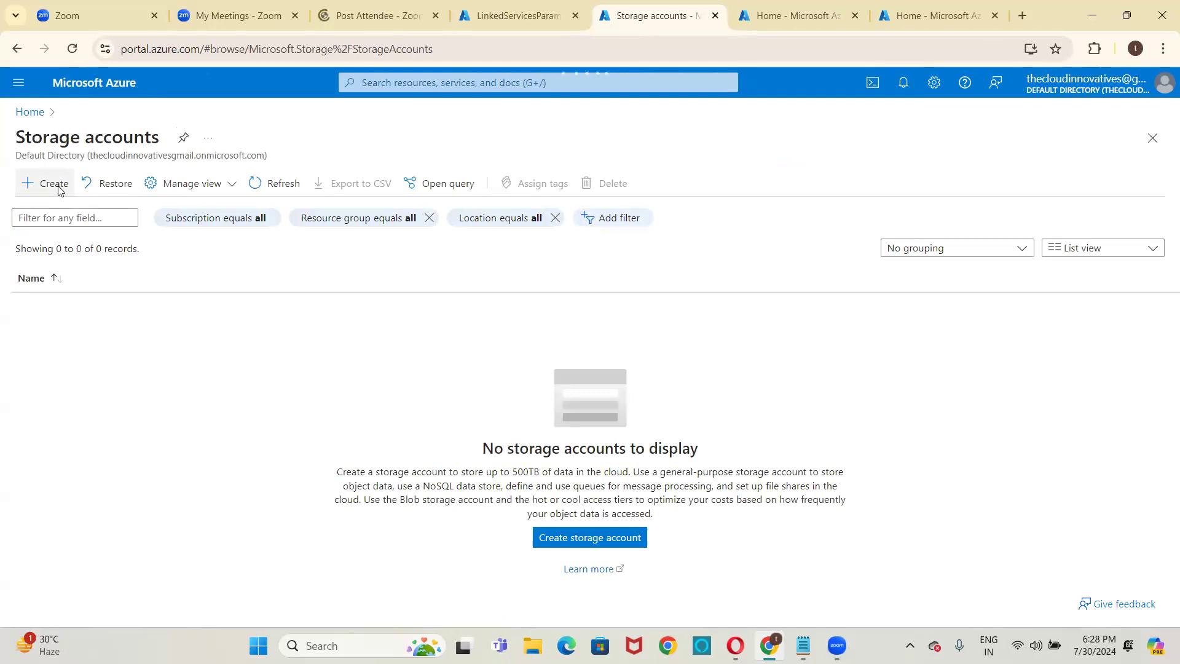
pyautogui.click(59, 186)
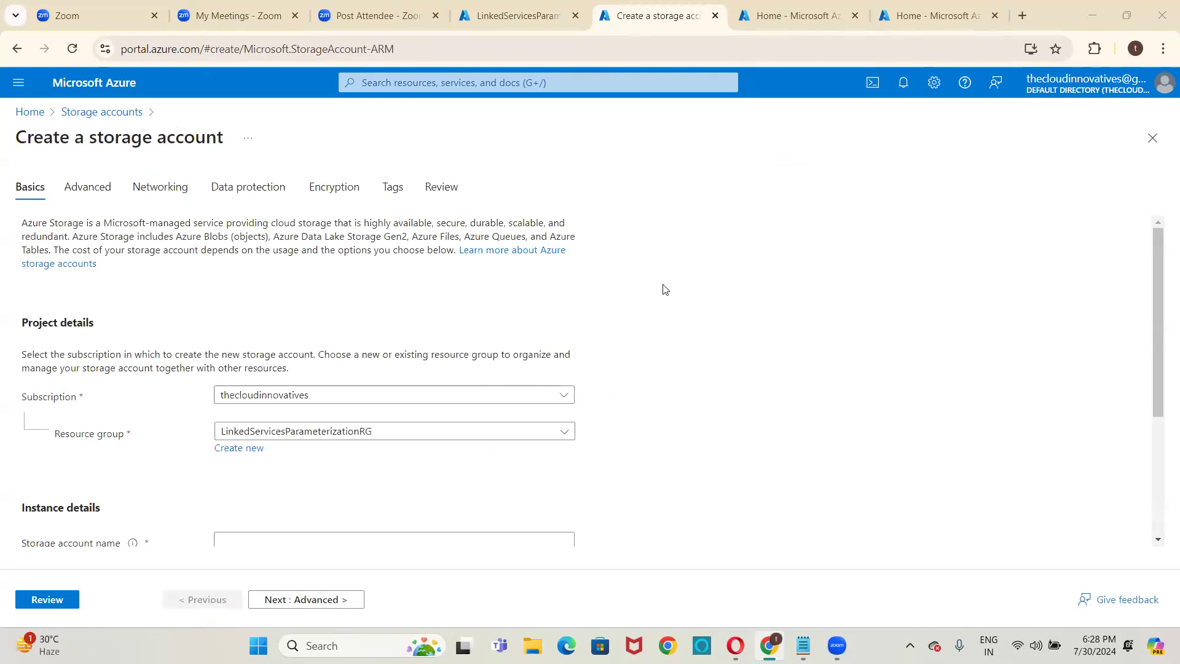
# - Name the storage account sourceblobls and proceed to the review of its settings
pyautogui.scroll(-3, 354, 353)
pyautogui.click(354, 356)
pyautogui.write('sour')
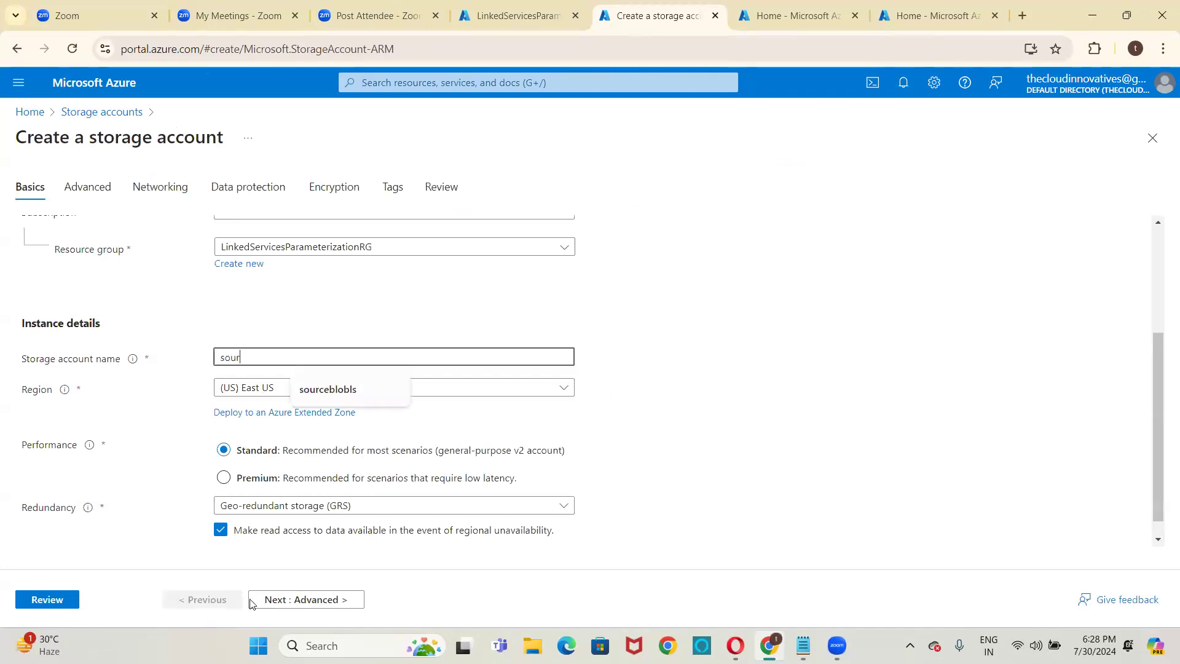
pyautogui.press('Down')
pyautogui.write('ce')
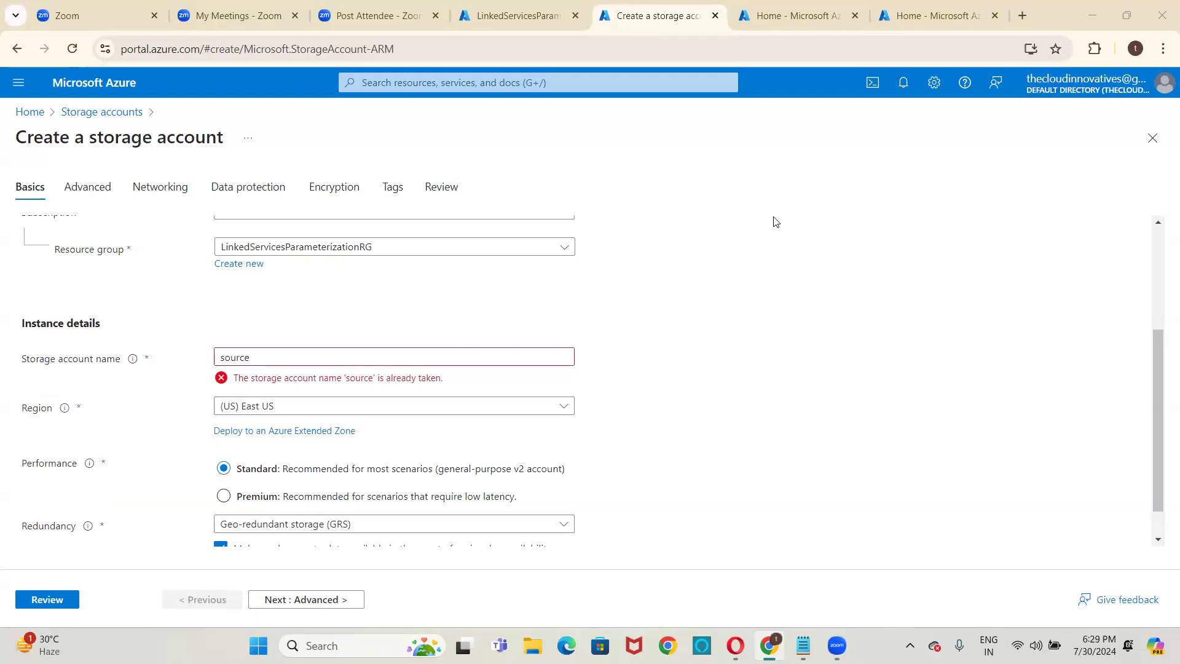
pyautogui.click(327, 354)
pyautogui.write('blo')
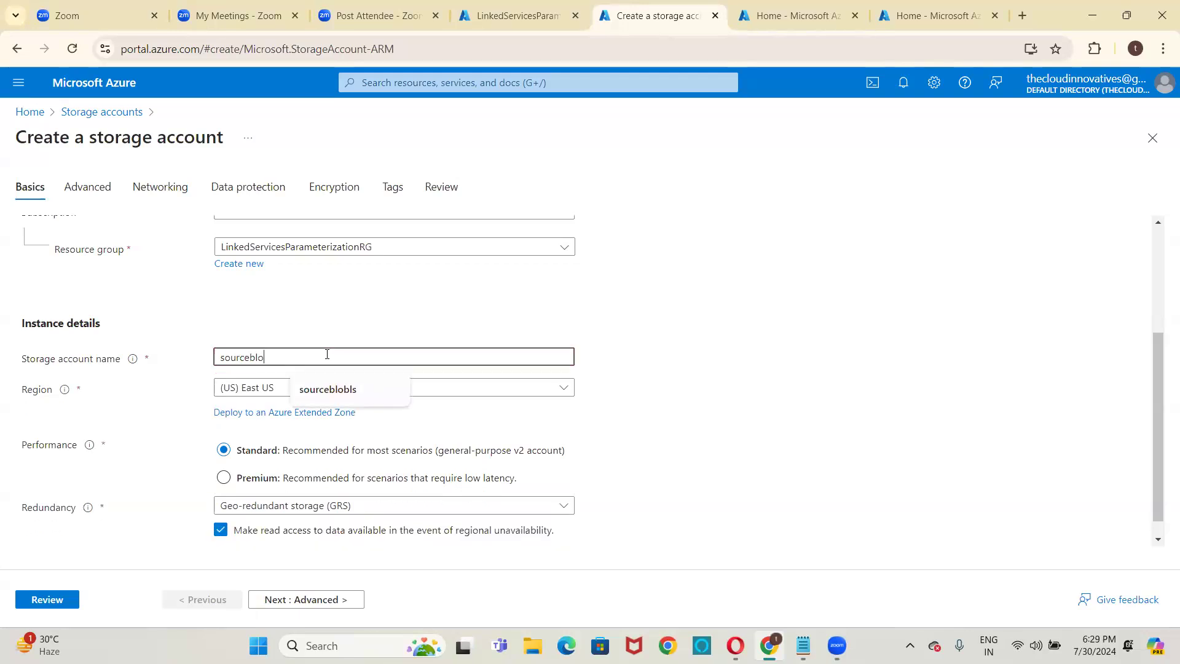
pyautogui.write('bls')
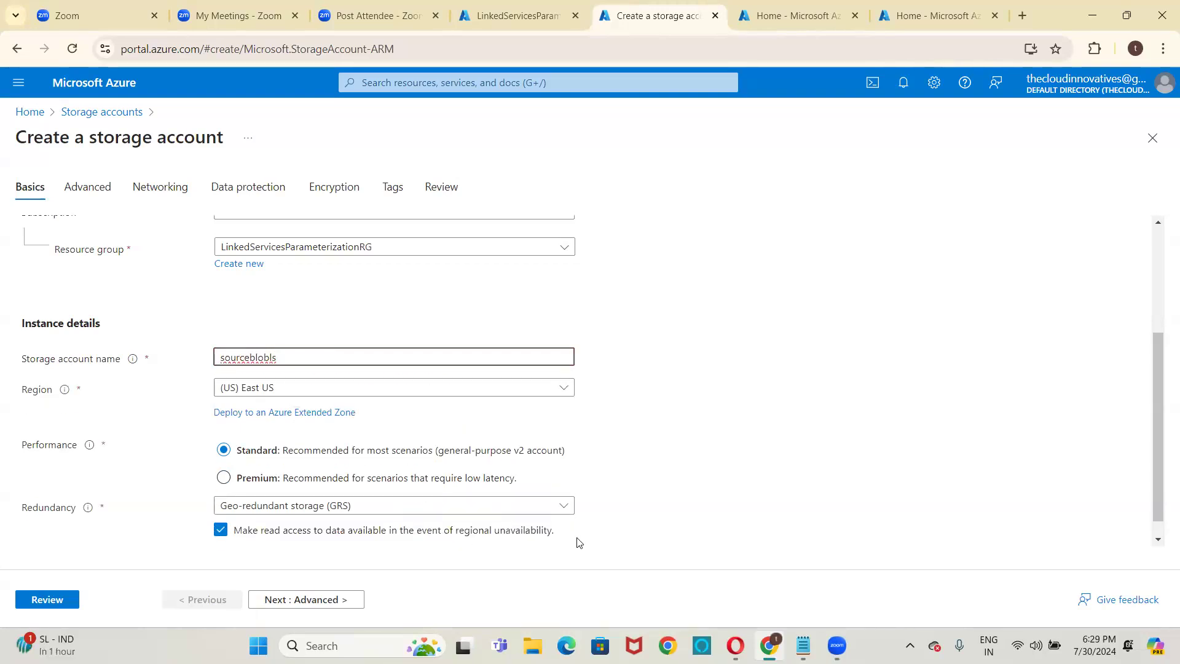
pyautogui.click(56, 607)
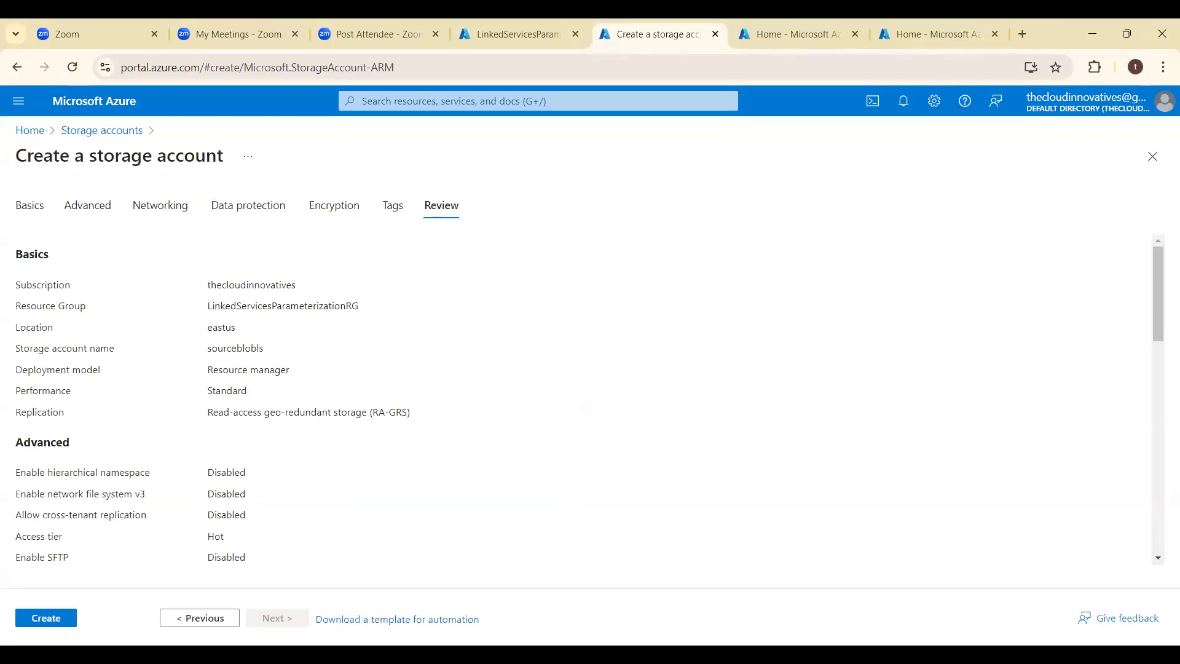
# - Create the sourceblobls storage account, checking its resource group and deployment page
pyautogui.click(46, 617)
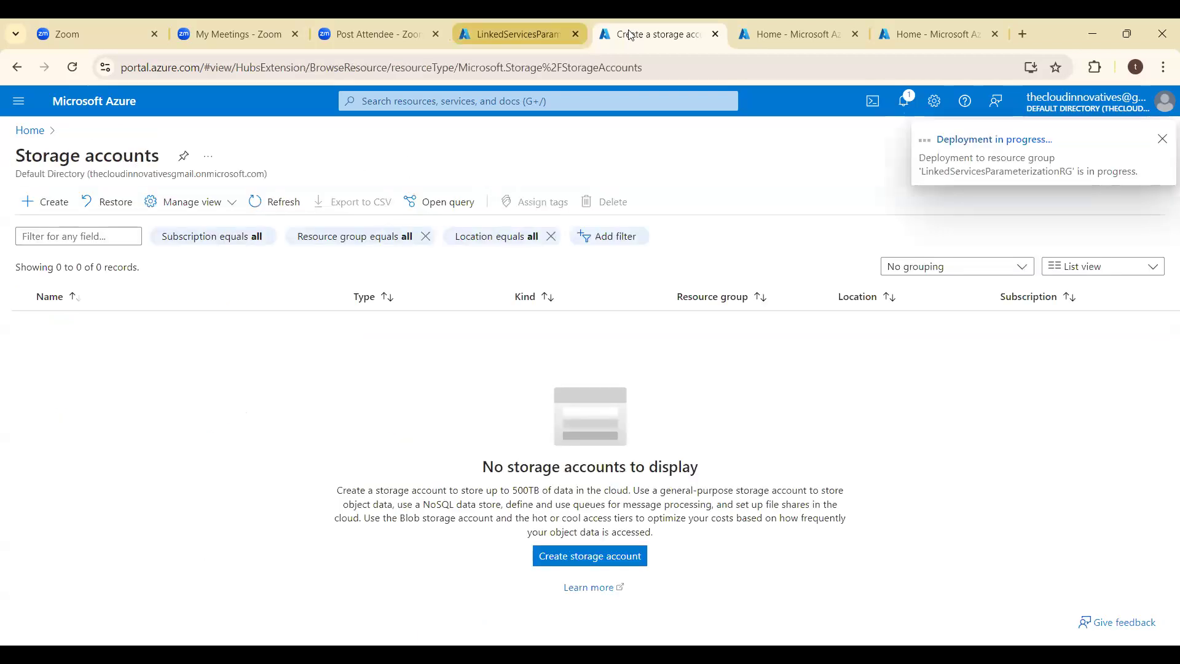
pyautogui.click(520, 35)
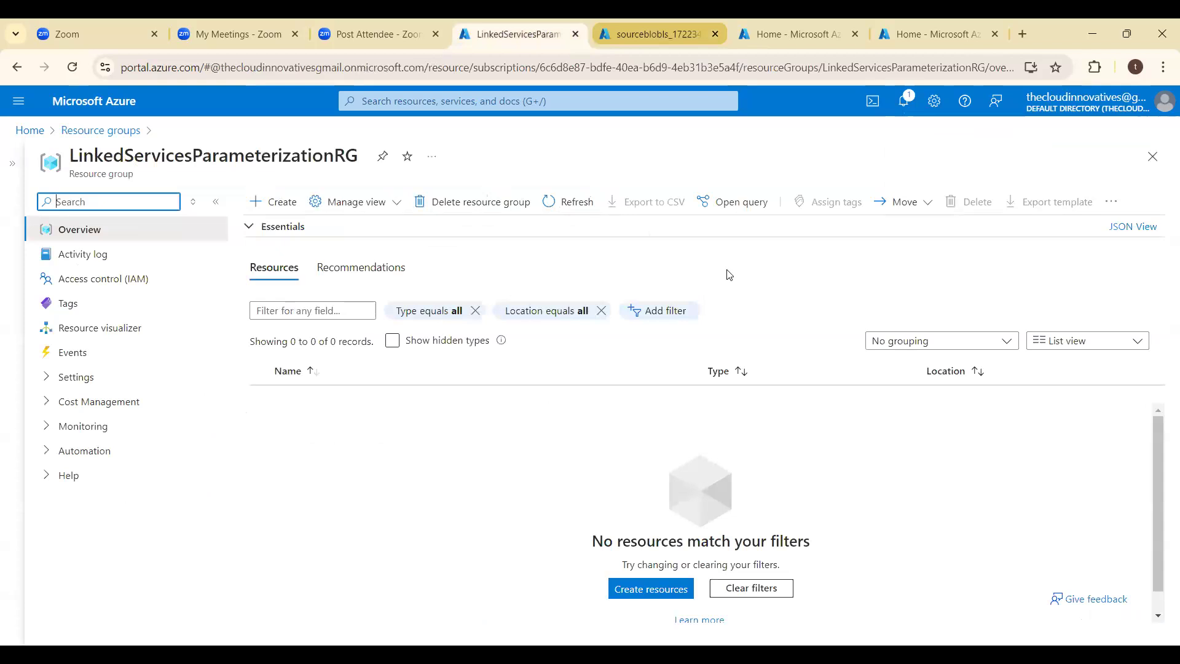
pyautogui.hotkey('ctrl', 'Tab')
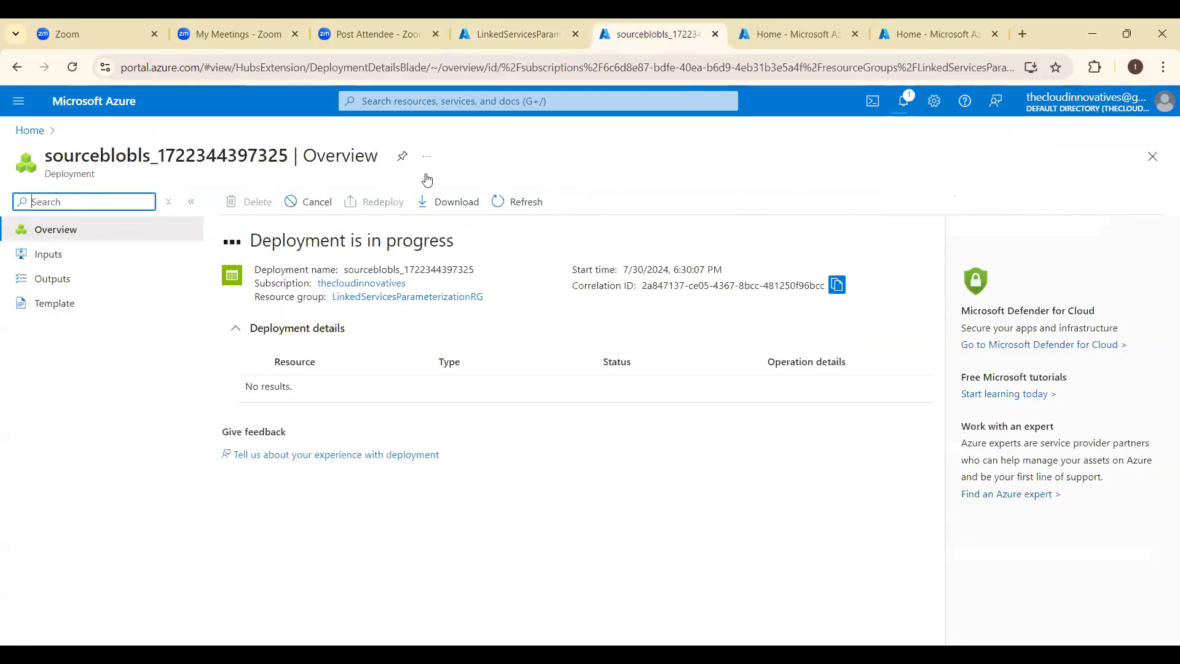
# - In the third Azure portal browser tab, search for sql, open SQL databases and start creating a database
pyautogui.hotkey('ctrl', 'Tab')
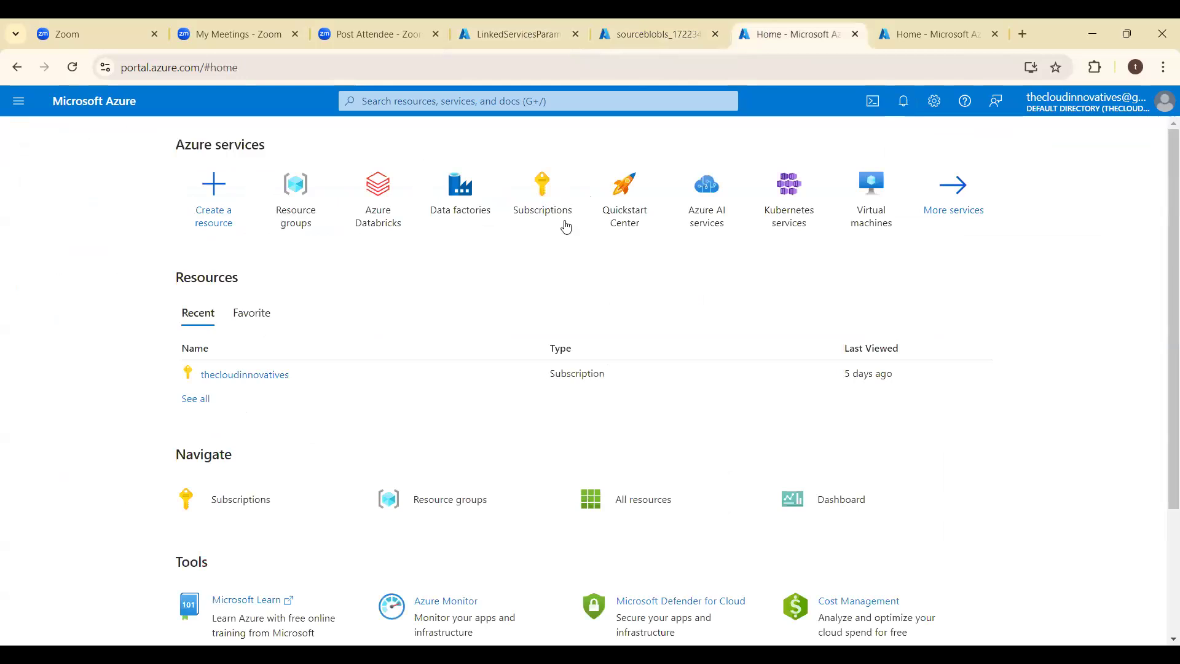
pyautogui.click(509, 104)
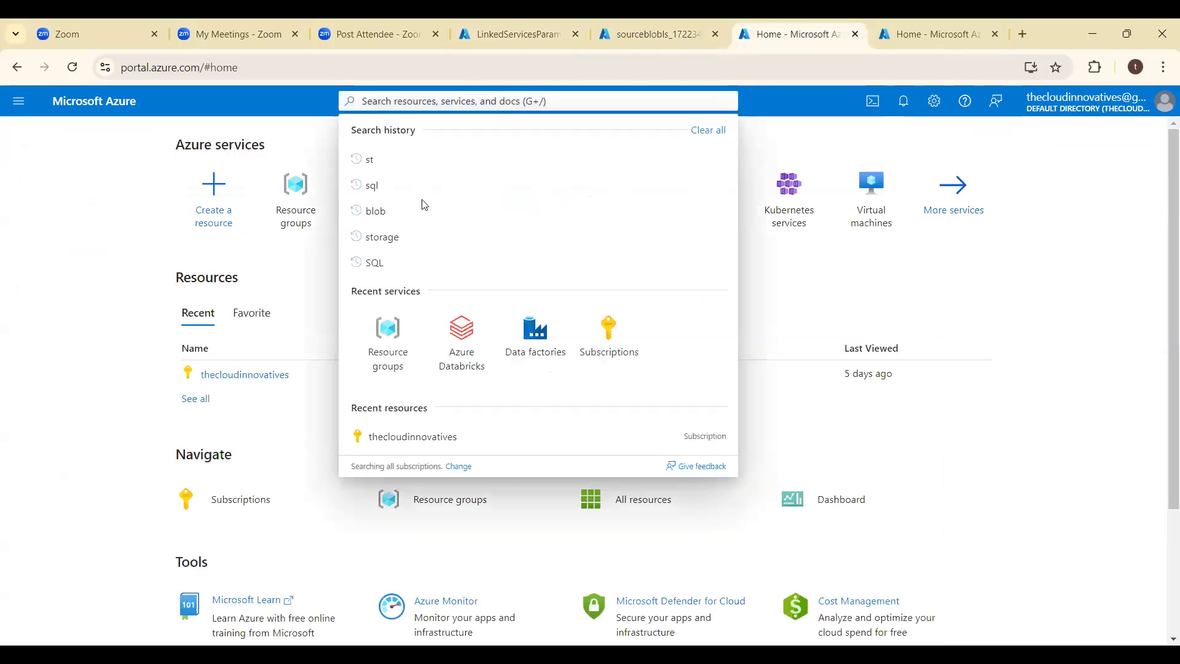
pyautogui.write('sql')
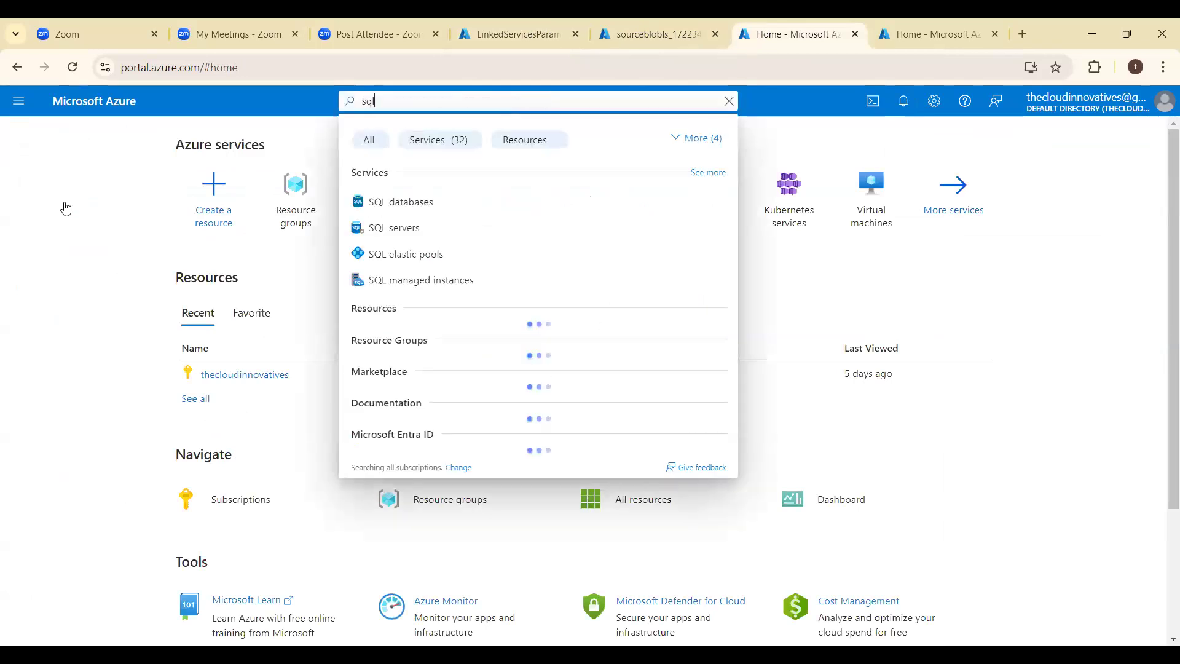
pyautogui.press('Return')
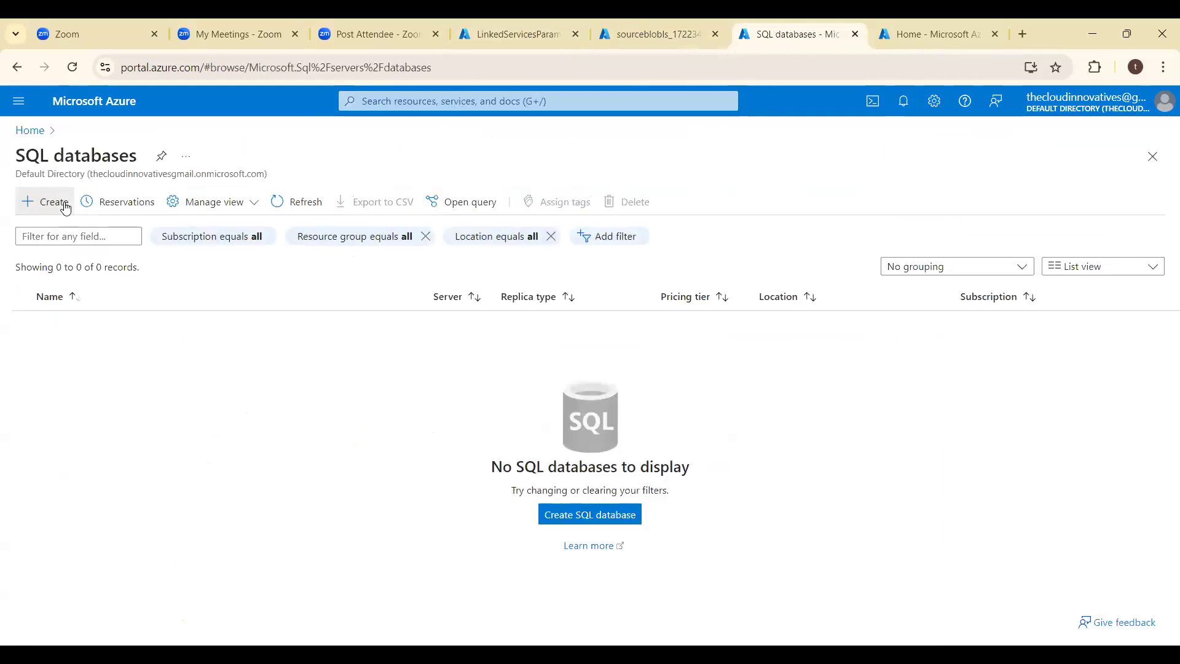
pyautogui.click(66, 209)
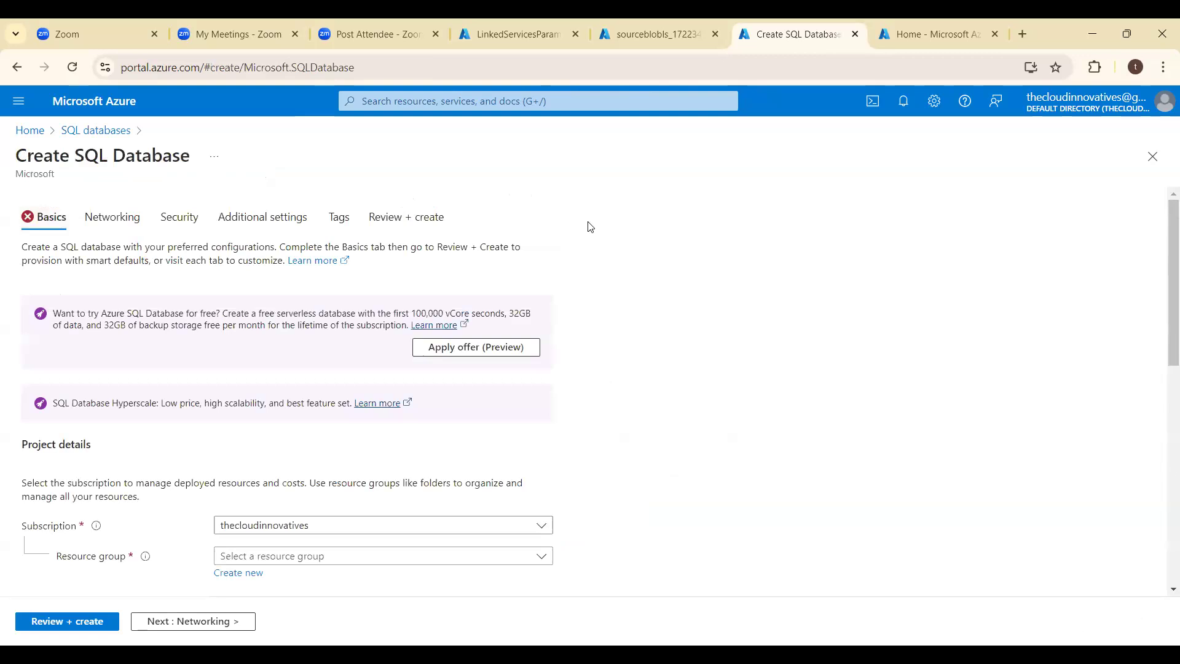
pyautogui.scroll(-2, 355, 453)
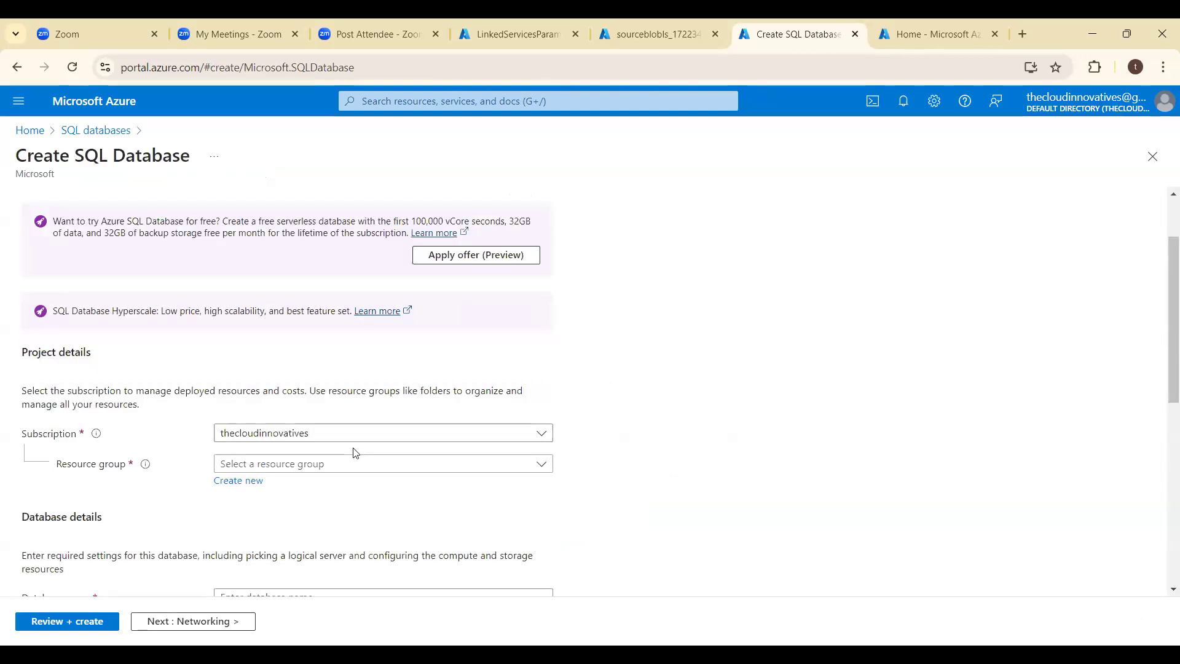
pyautogui.scroll(-2, 356, 453)
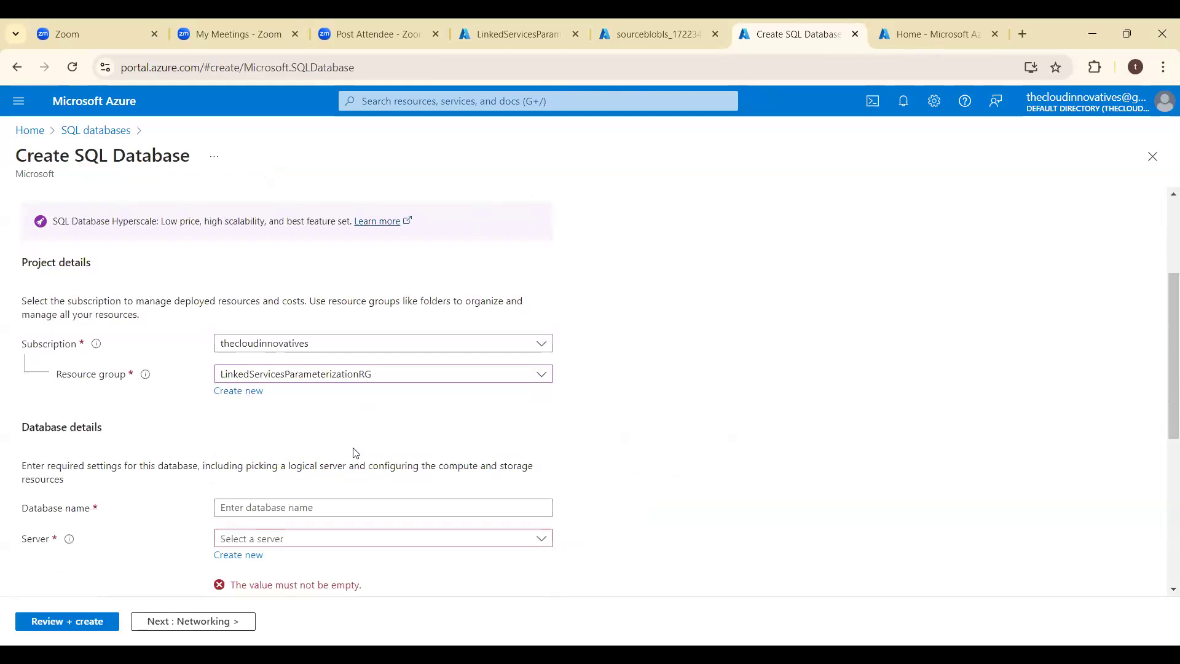
pyautogui.scroll(-1, 320, 467)
pyautogui.click(258, 444)
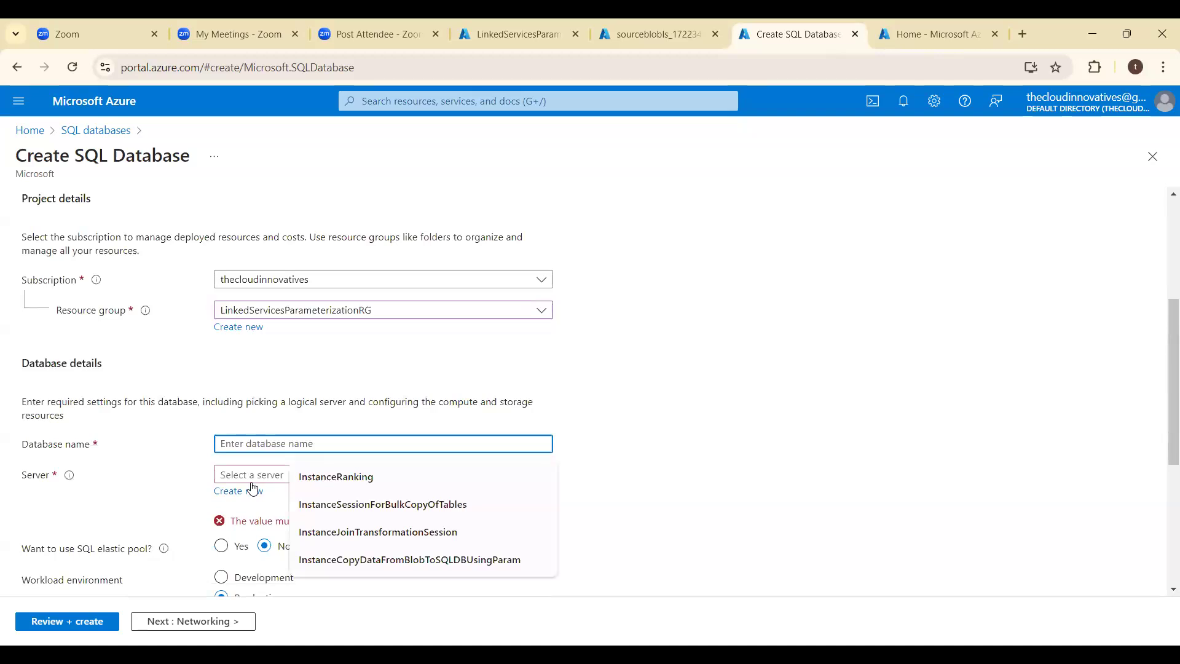
pyautogui.write('AirlinesDB')
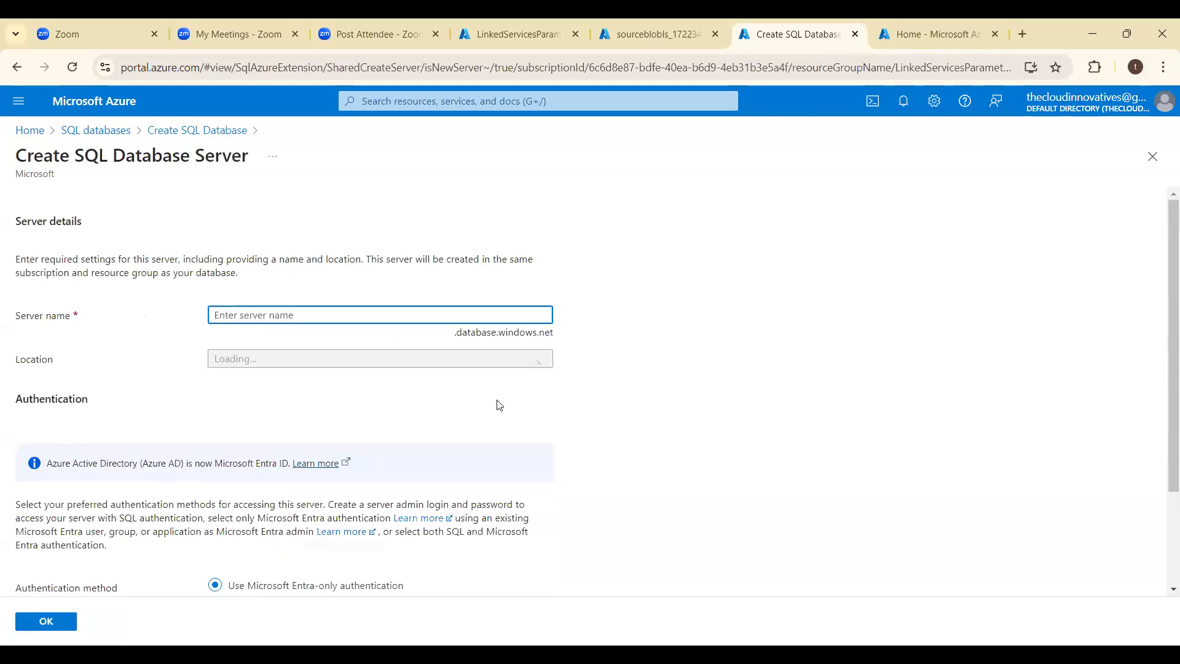
pyautogui.write('thecloudinnovati')
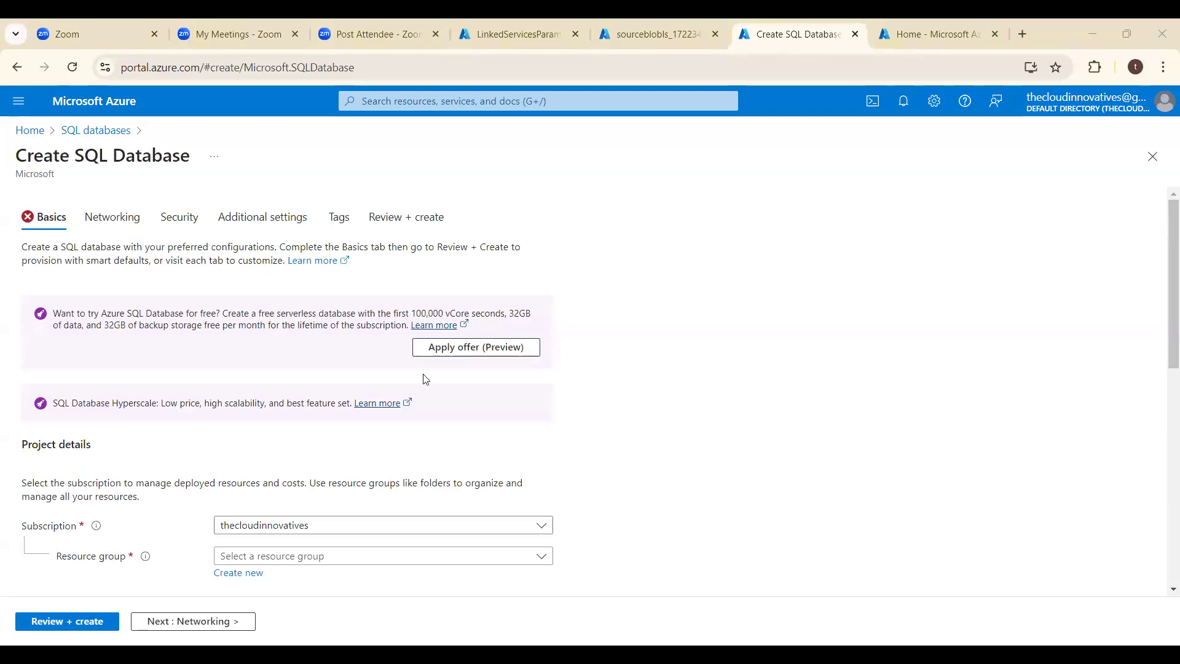
# - Assign the new SQL database to the resource group LinkedServicesParameterizationRG and name it AirlinesDB
pyautogui.scroll(-3, 653, 350)
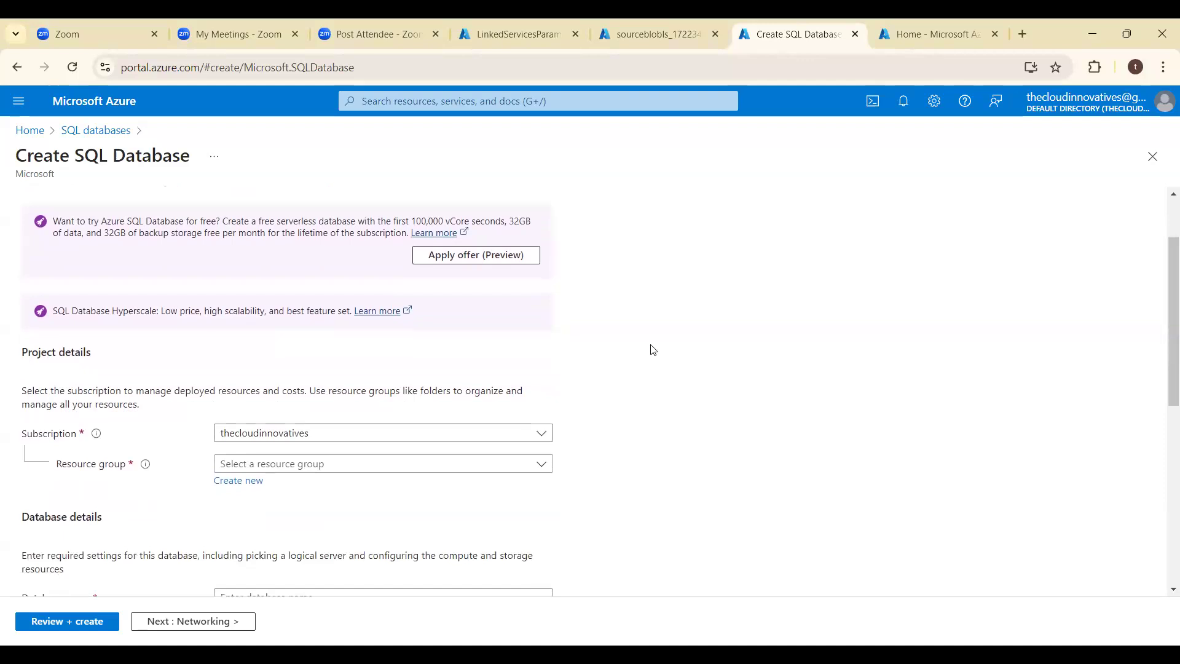
pyautogui.click(404, 406)
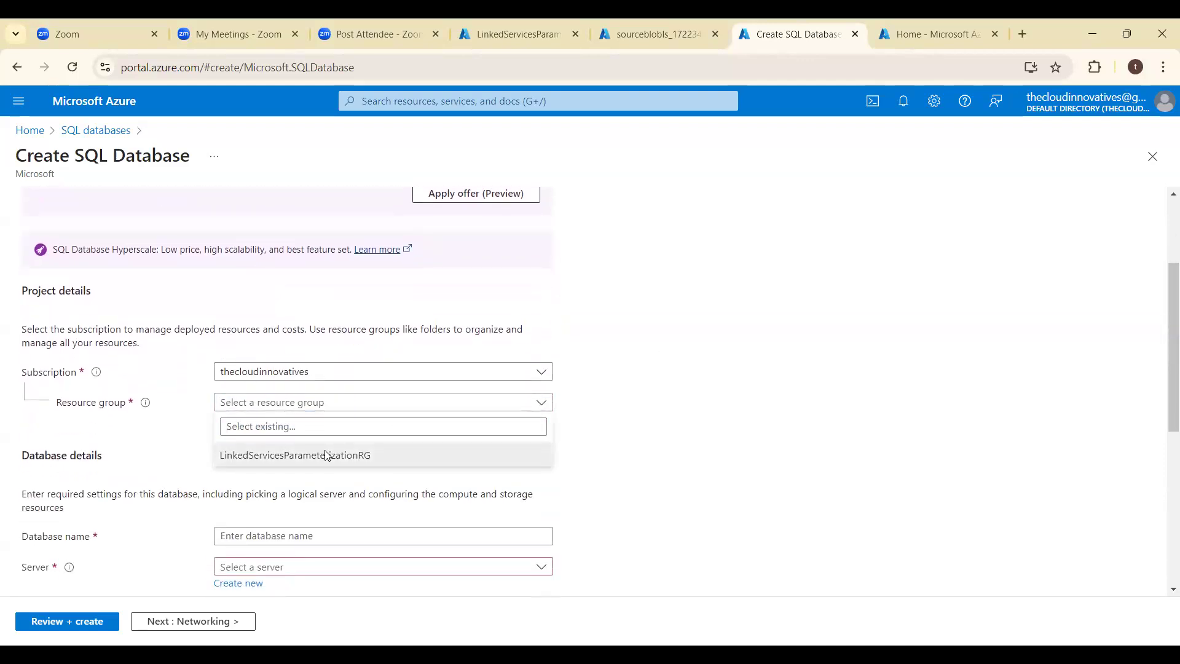
pyautogui.click(326, 455)
pyautogui.scroll(-2, 652, 448)
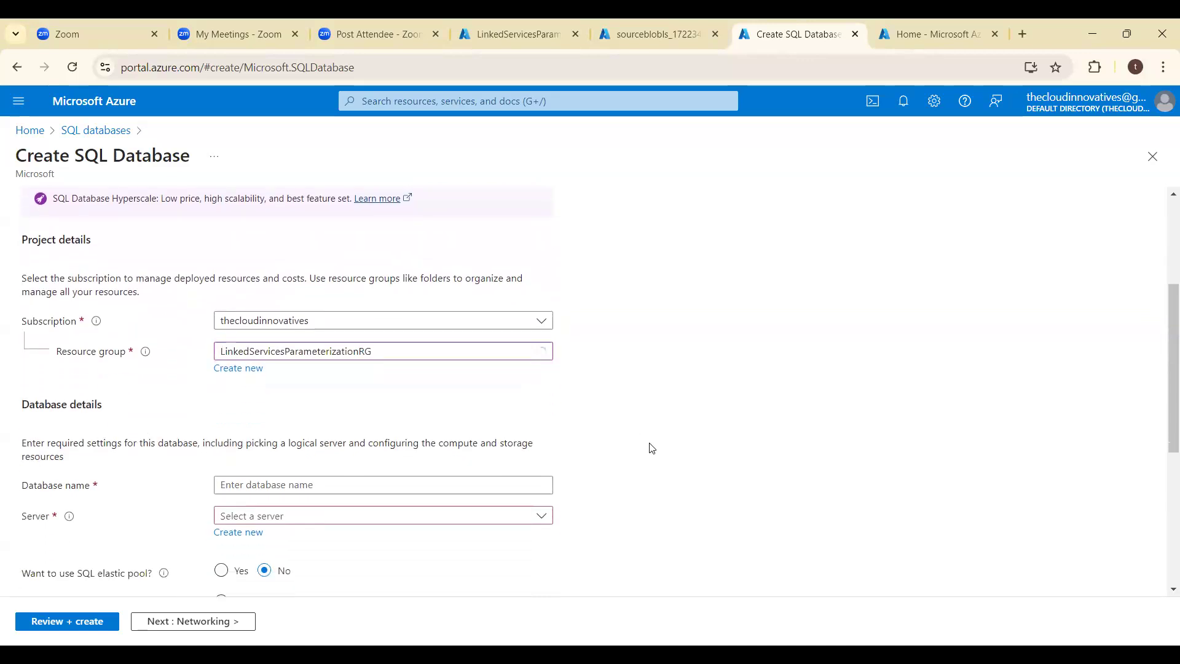
pyautogui.click(242, 421)
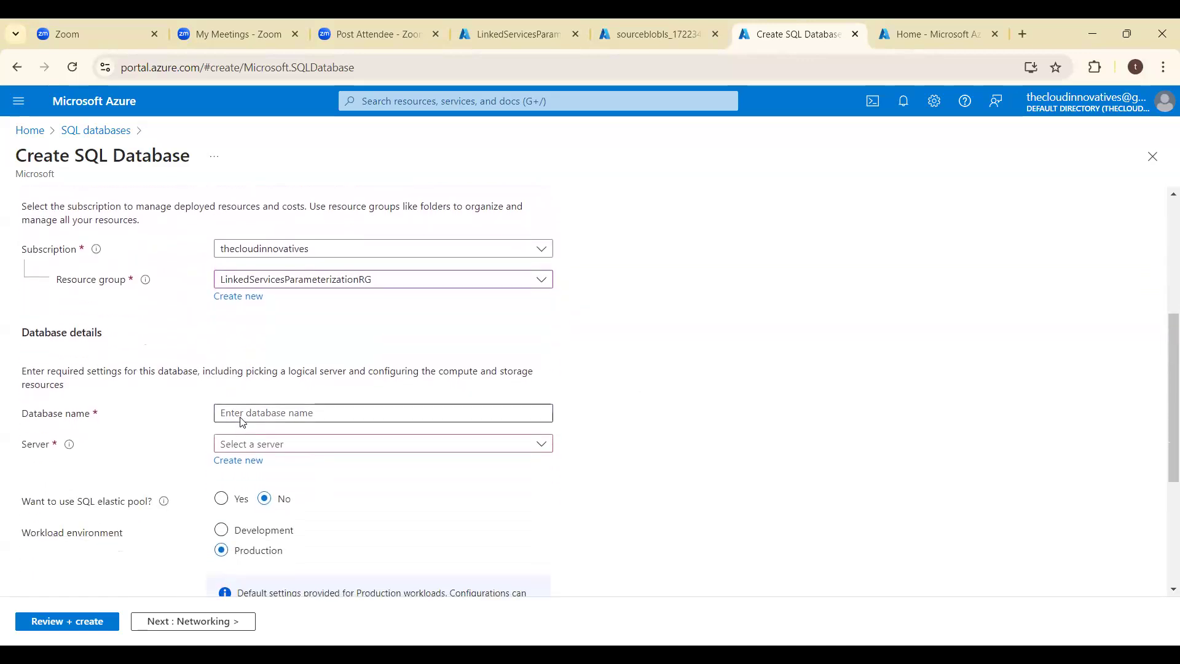
pyautogui.write('A')
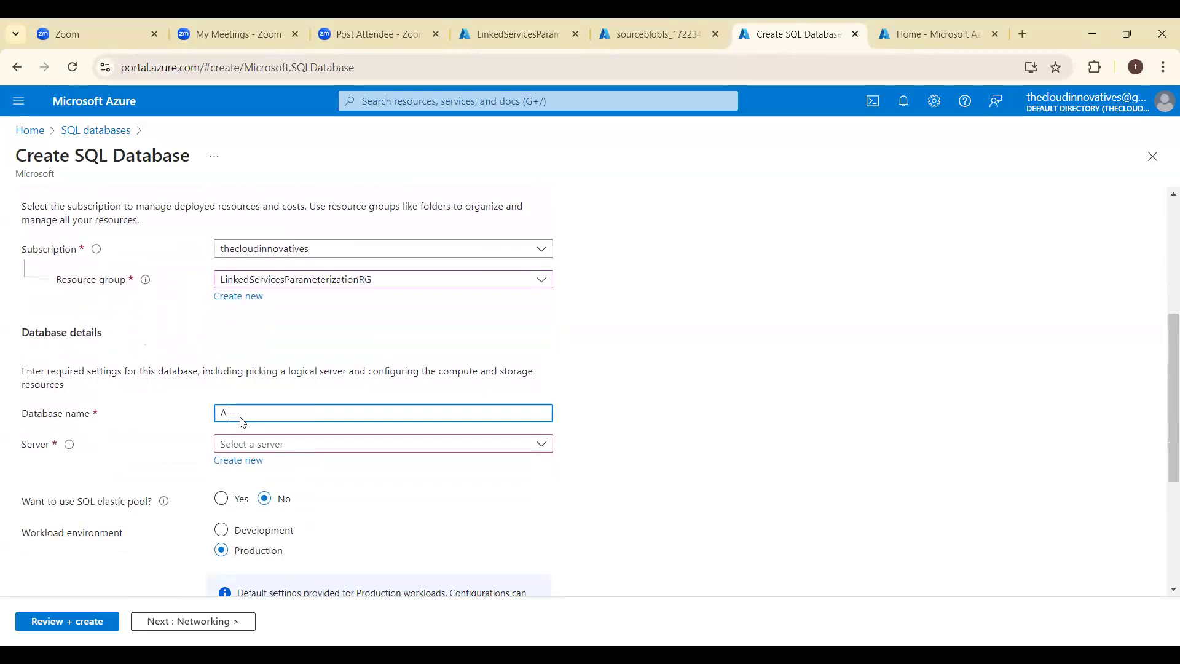
pyautogui.write('irlinesDB')
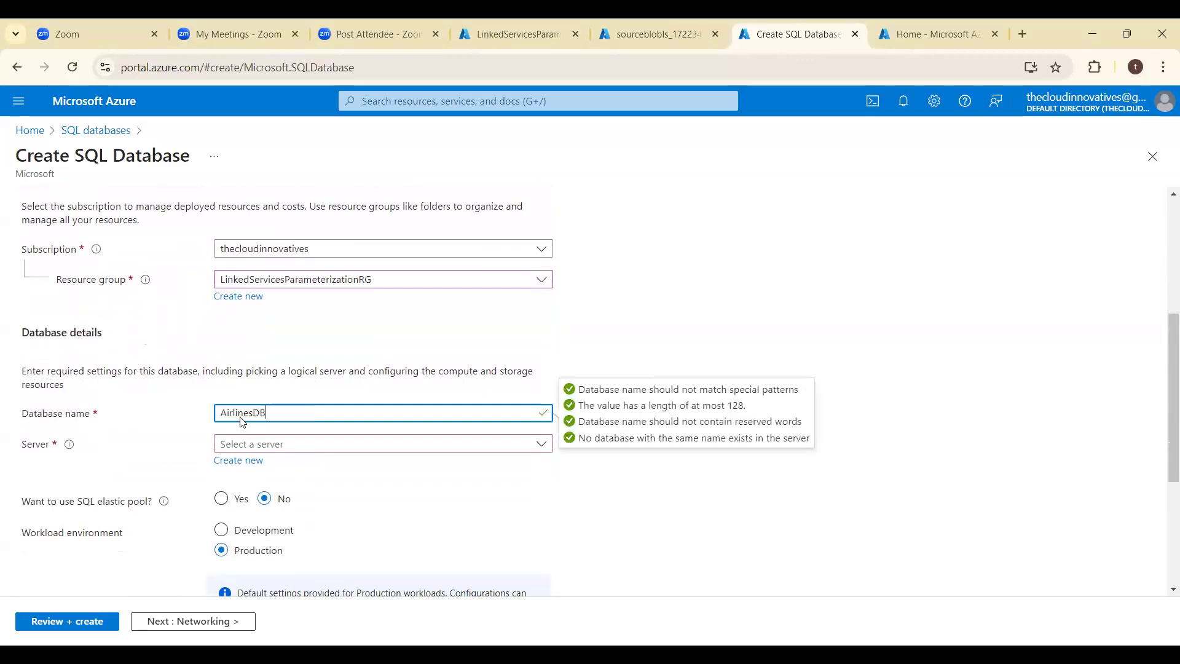
# - Start creating a new server for the database and name it thecloudinnovativesserver
pyautogui.click(234, 461)
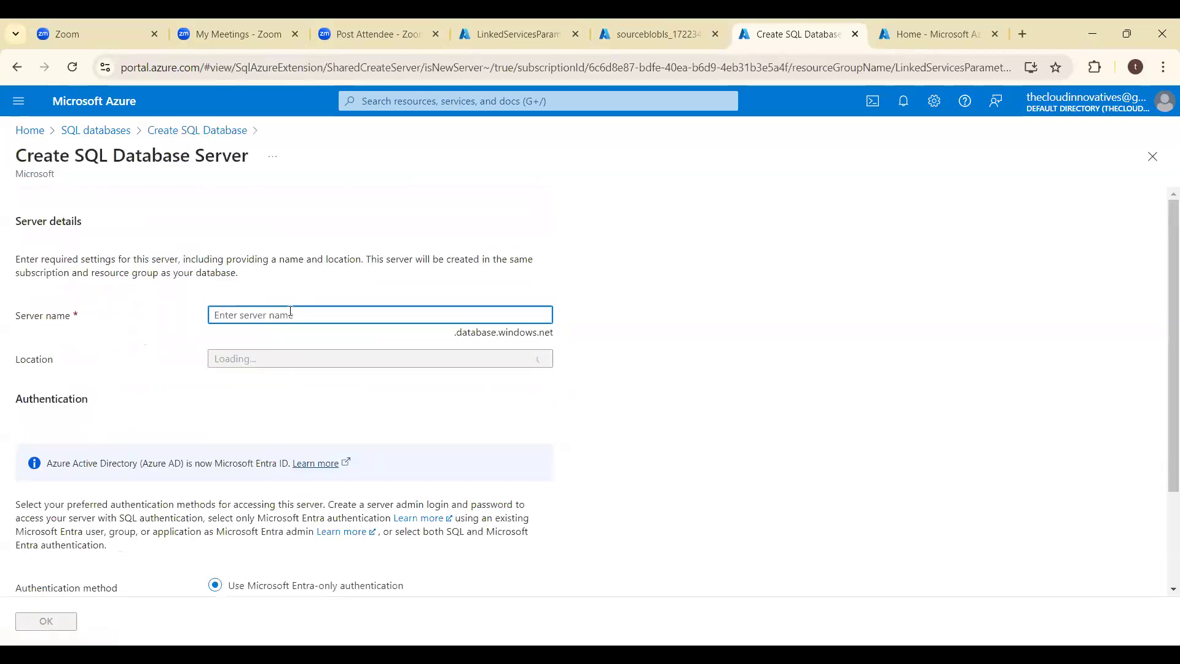
pyautogui.write('thecloudinnovati')
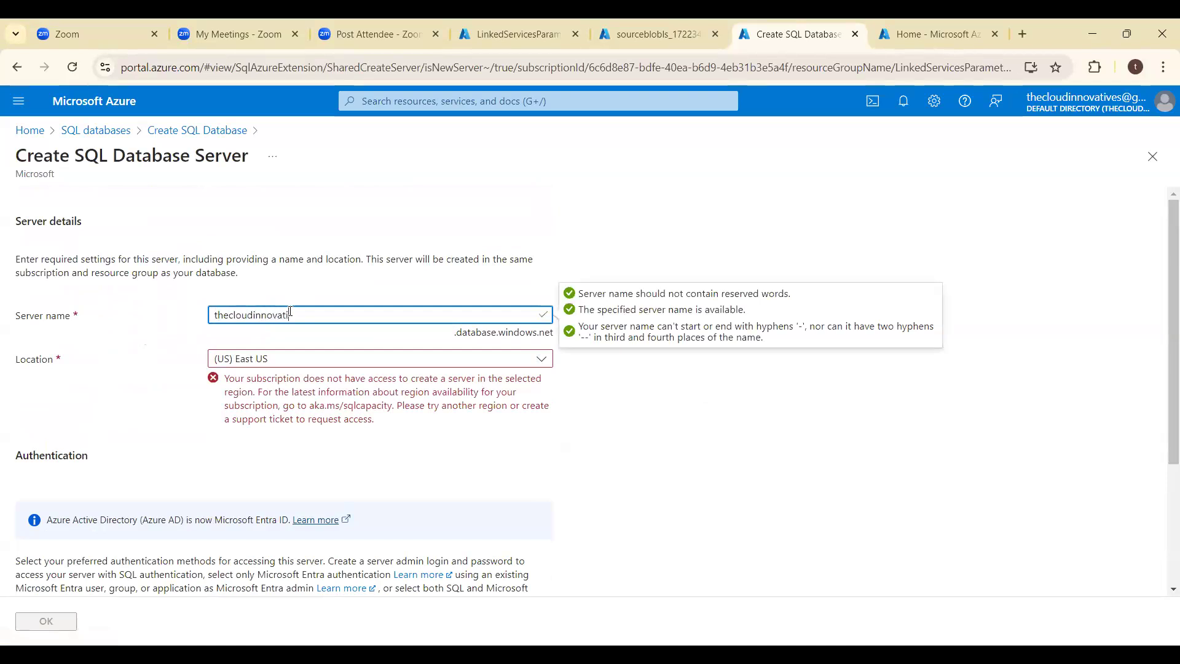
pyautogui.write('vesserver')
# - Try (US) South Central US as the server's location, and set it to (US) West US 2 instead
pyautogui.click(265, 370)
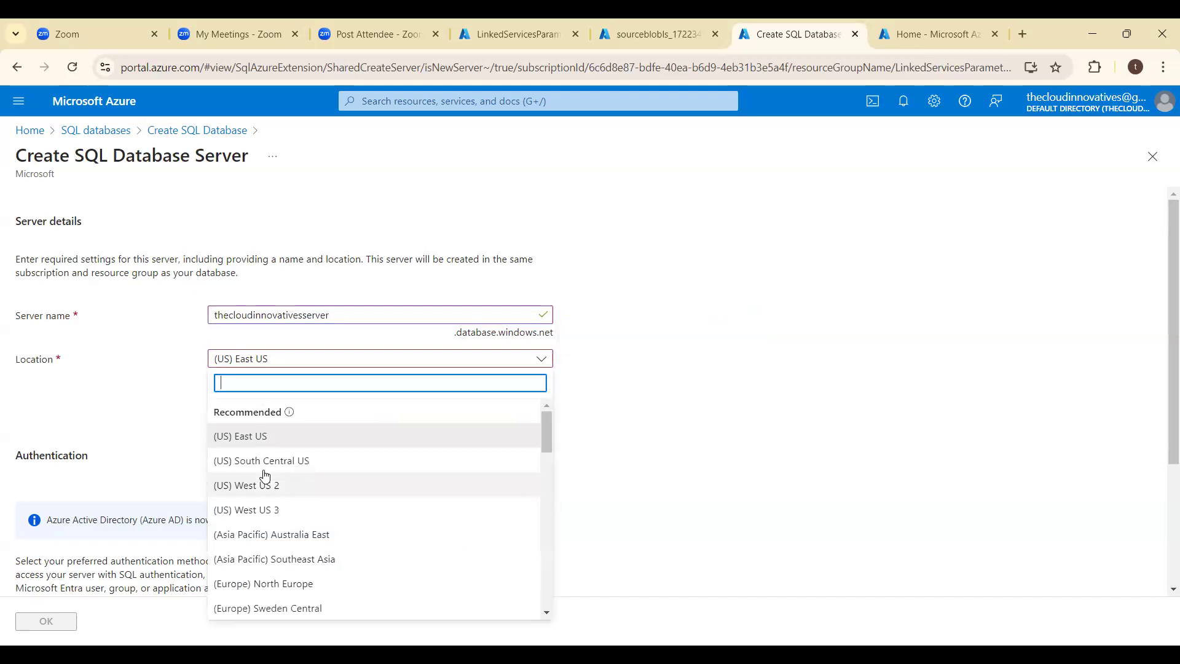
pyautogui.click(265, 464)
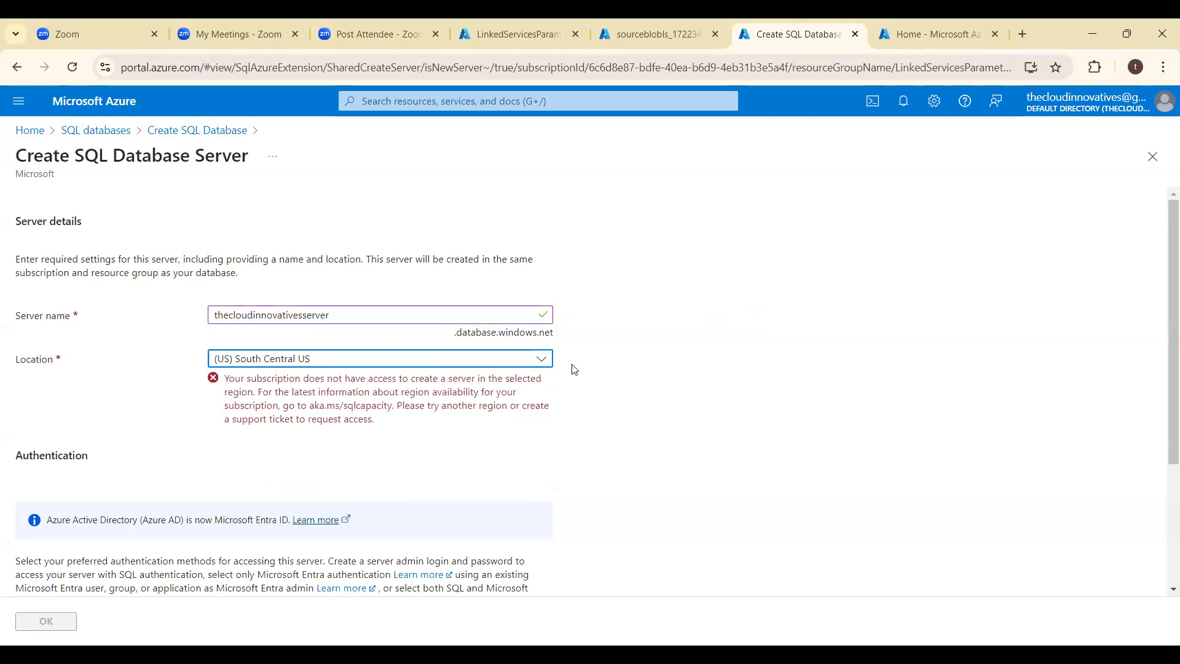
pyautogui.click(541, 362)
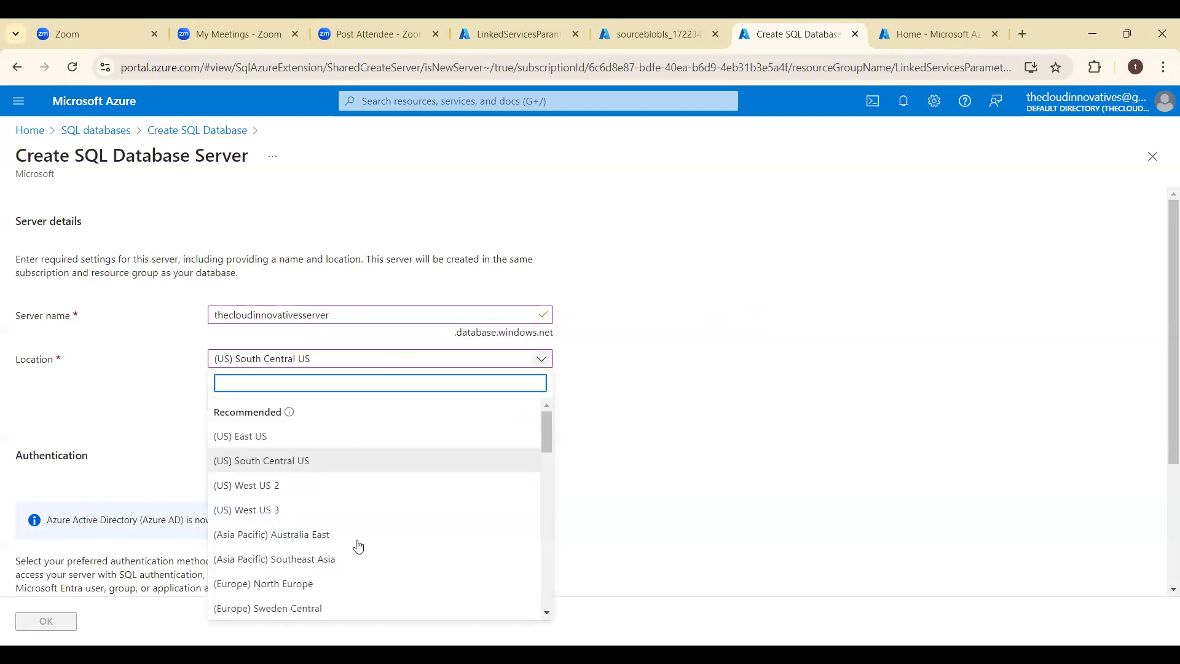
pyautogui.click(307, 487)
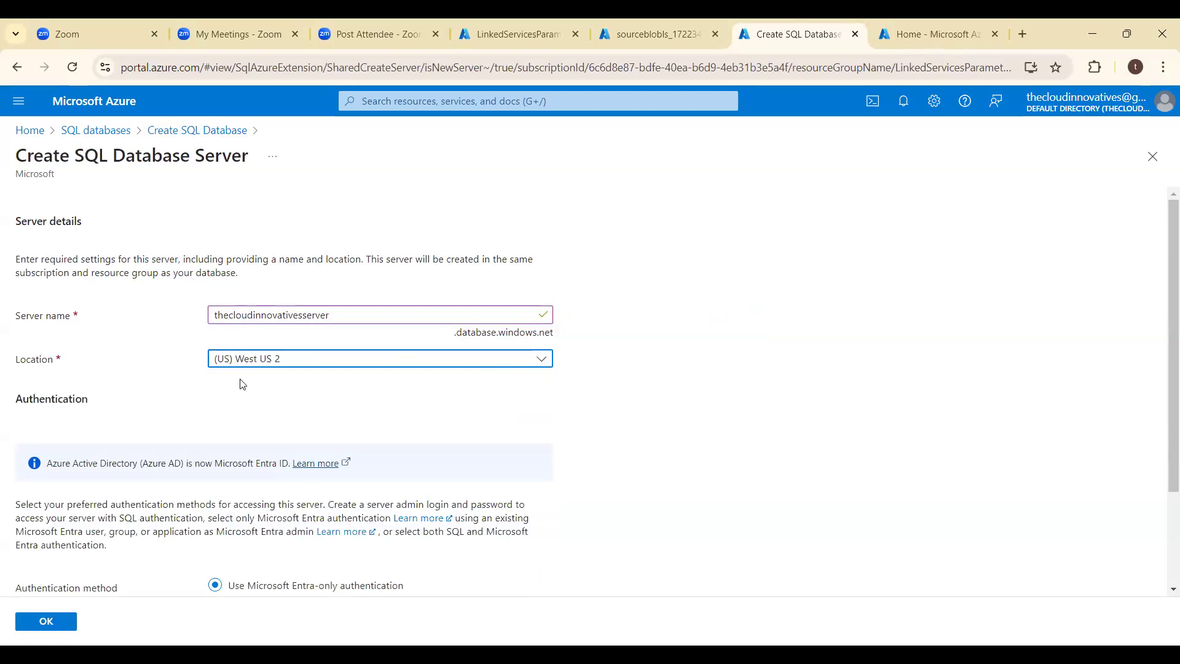
pyautogui.click(281, 375)
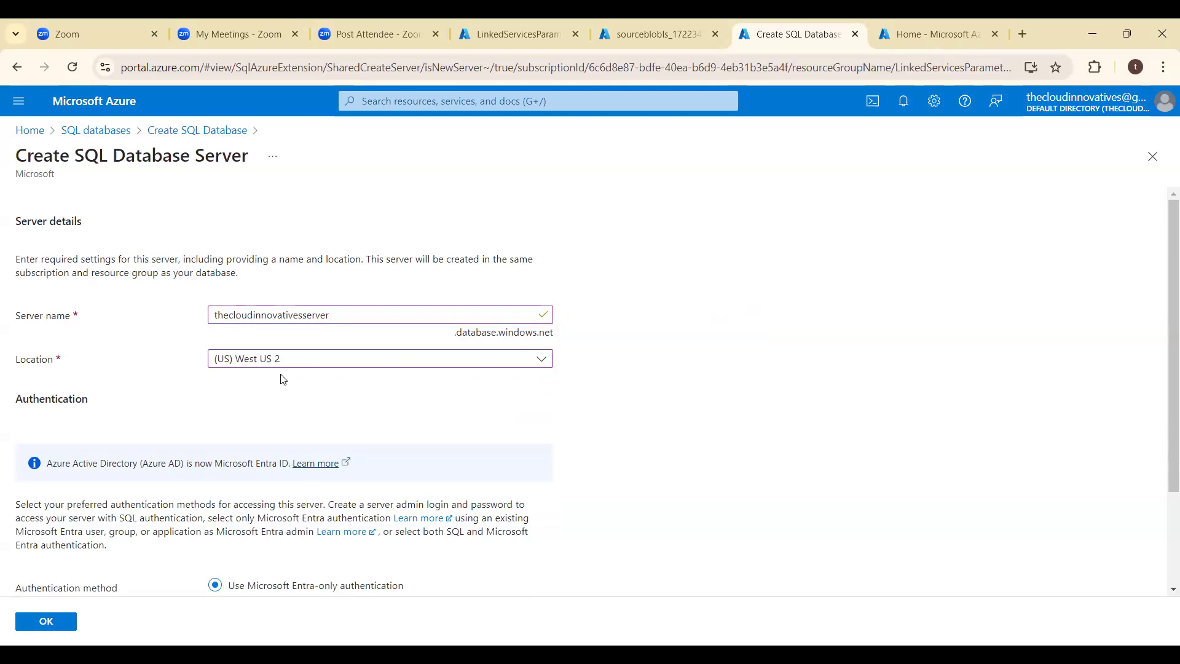
# - Set the server's authentication method to SQL authentication and enter the server admin login
pyautogui.scroll(-1, 283, 379)
pyautogui.scroll(-2, 283, 413)
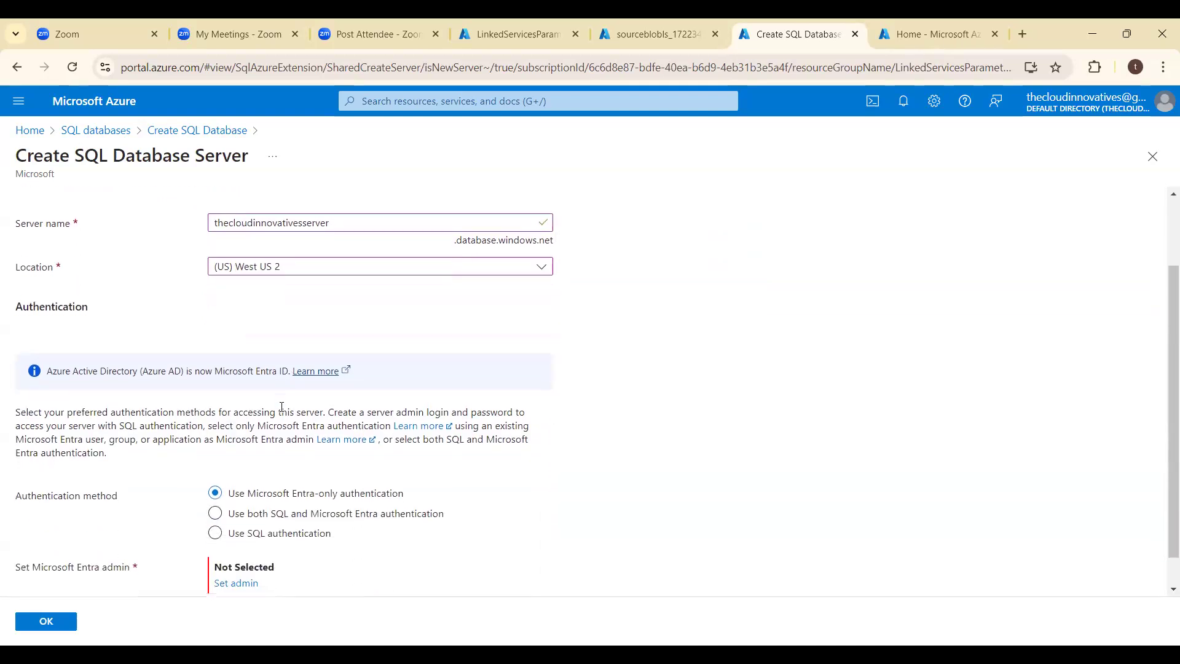
pyautogui.scroll(-1, 282, 407)
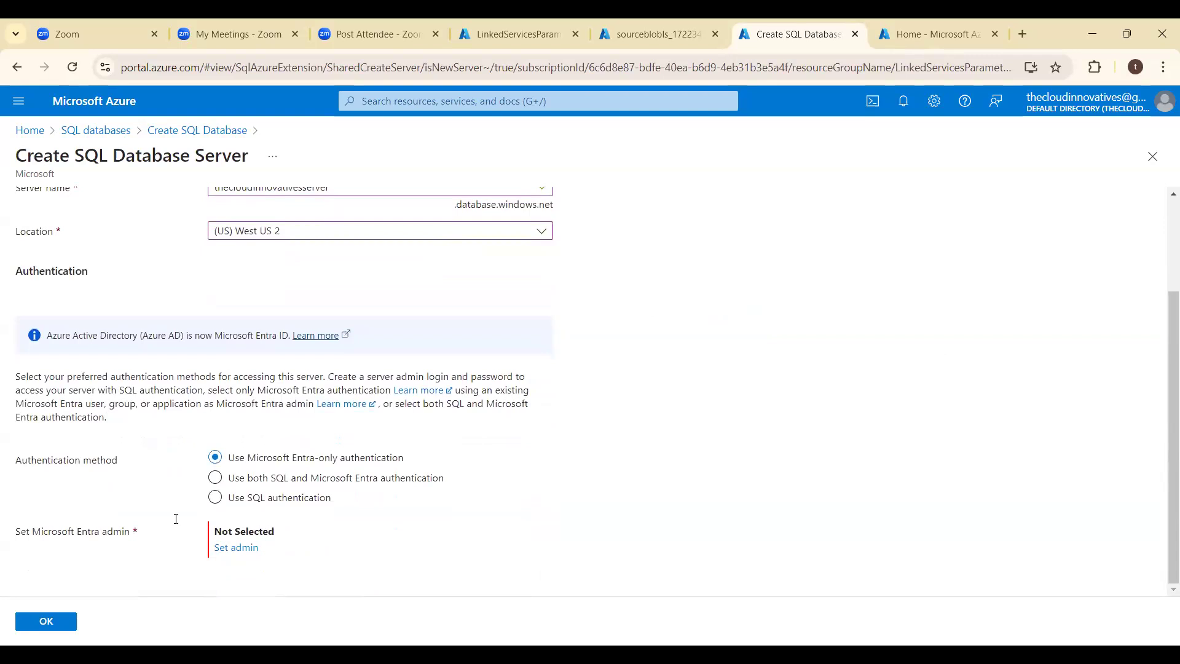
pyautogui.click(216, 497)
pyautogui.scroll(-1, 320, 492)
pyautogui.click(337, 489)
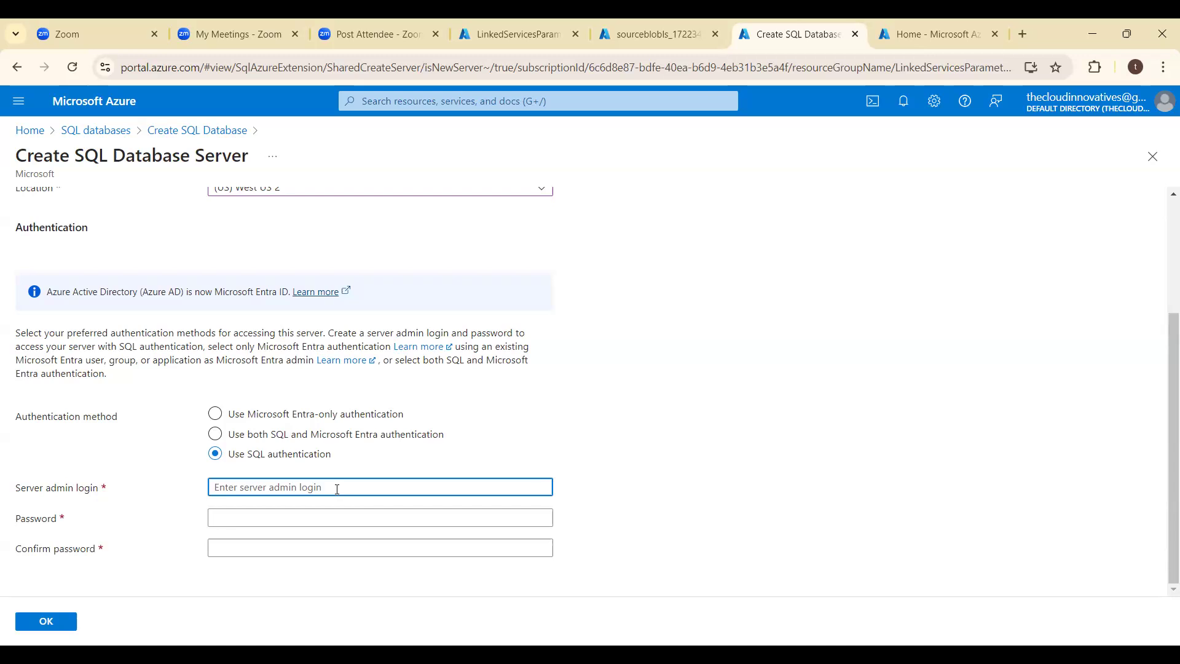
pyautogui.write('sameeradm')
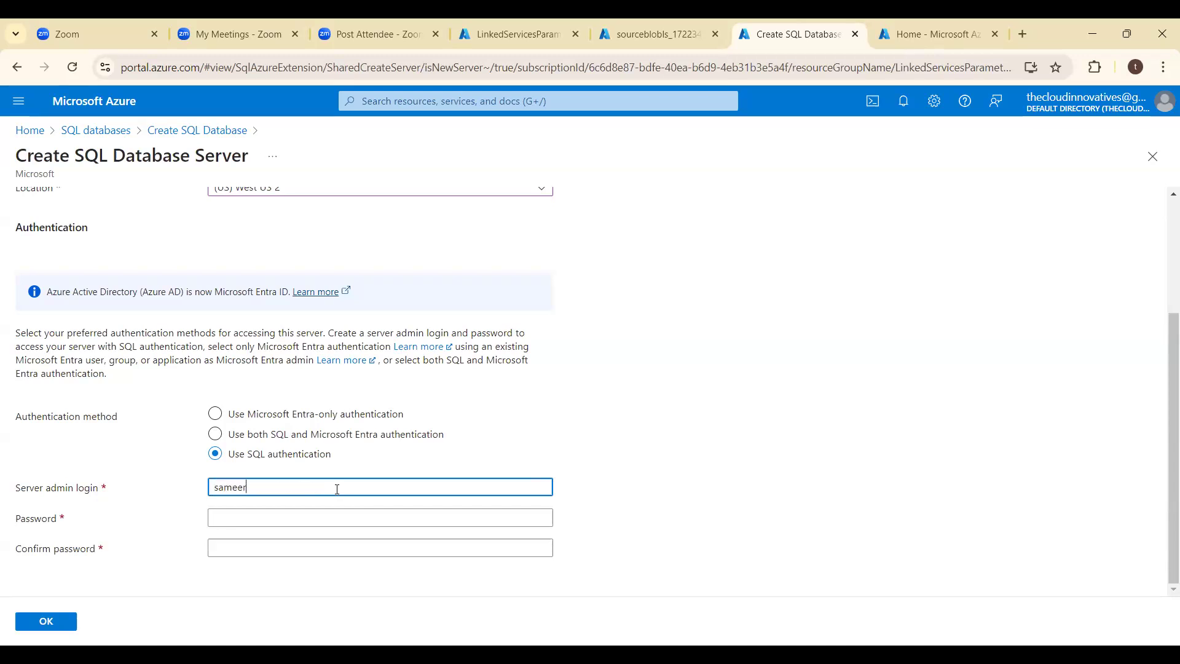
# - Enter and confirm the server admin password, and accept the new server's settings
pyautogui.press('Tab')
pyautogui.write('•••••••••')
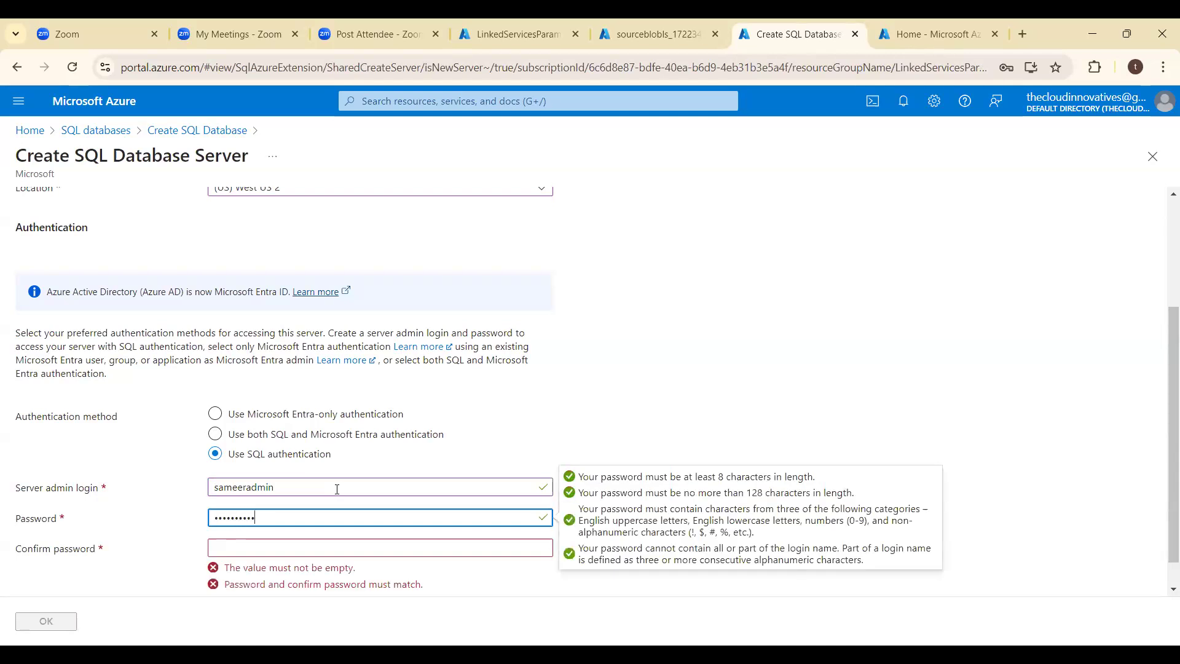
pyautogui.press('Tab')
pyautogui.write('•••••••')
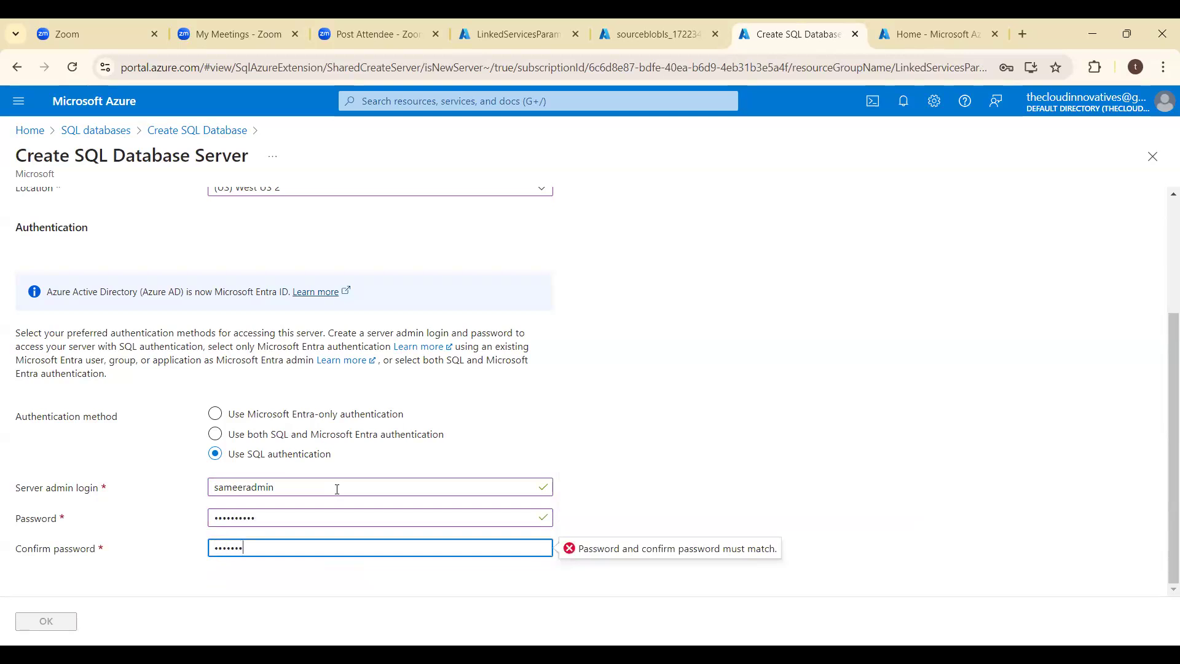
pyautogui.write('•••')
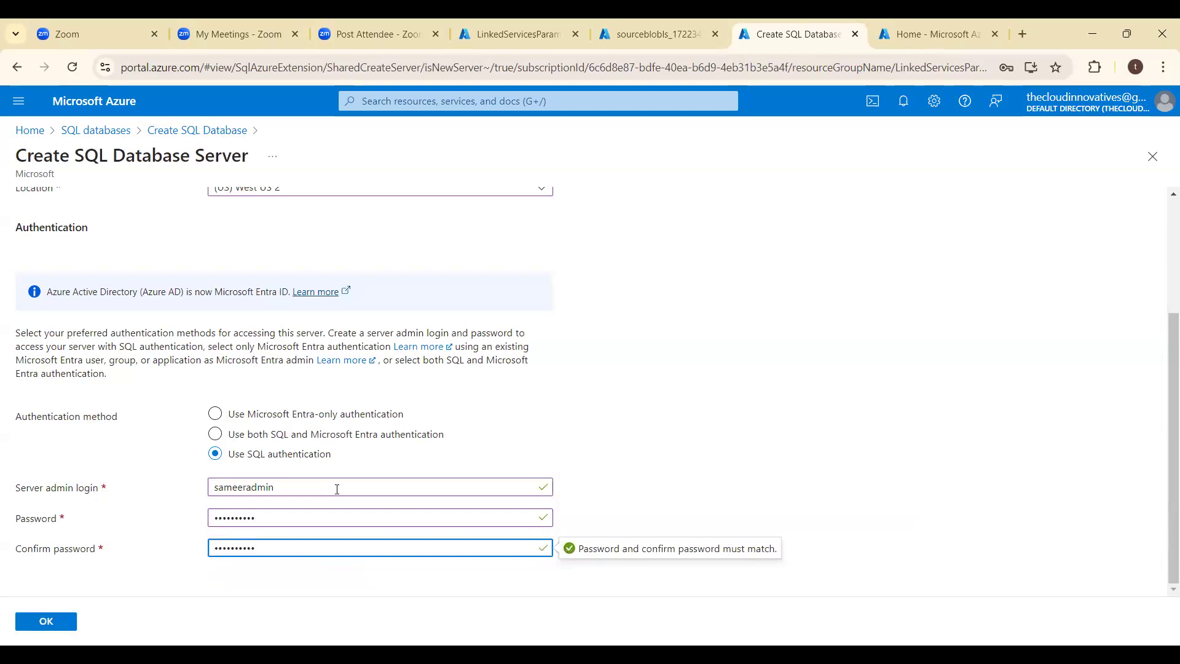
pyautogui.click(51, 623)
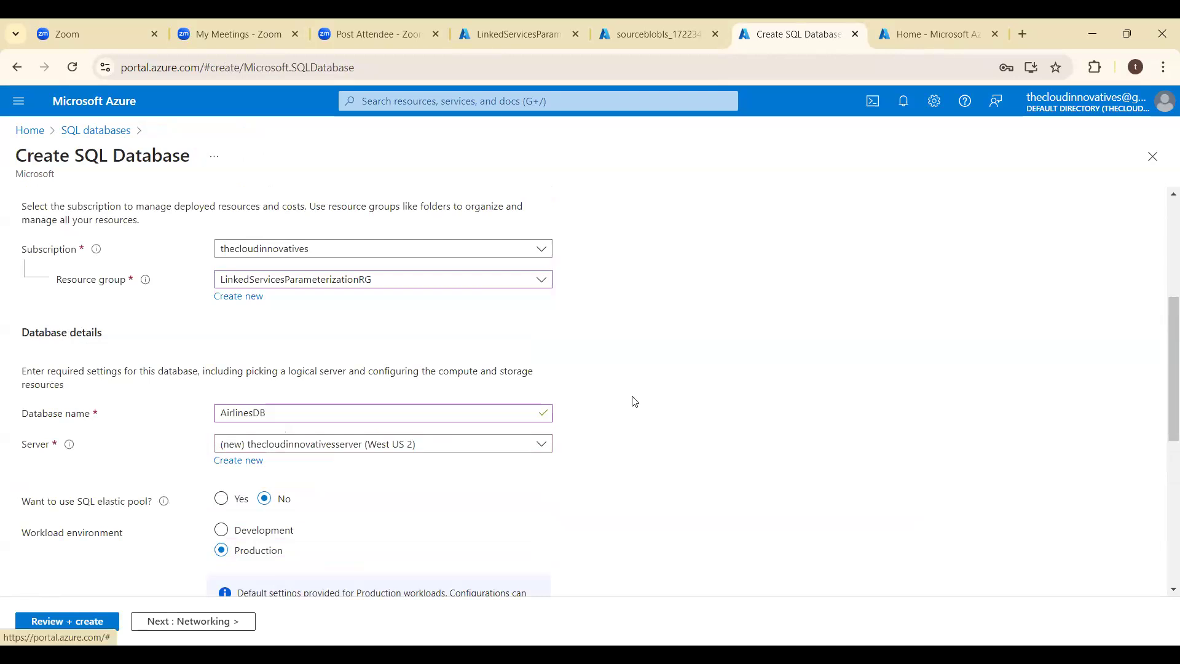
# - Change the database's compute and storage service tier to Basic (For less demanding workloads) and apply it
pyautogui.scroll(-3, 633, 401)
pyautogui.scroll(-1, 535, 517)
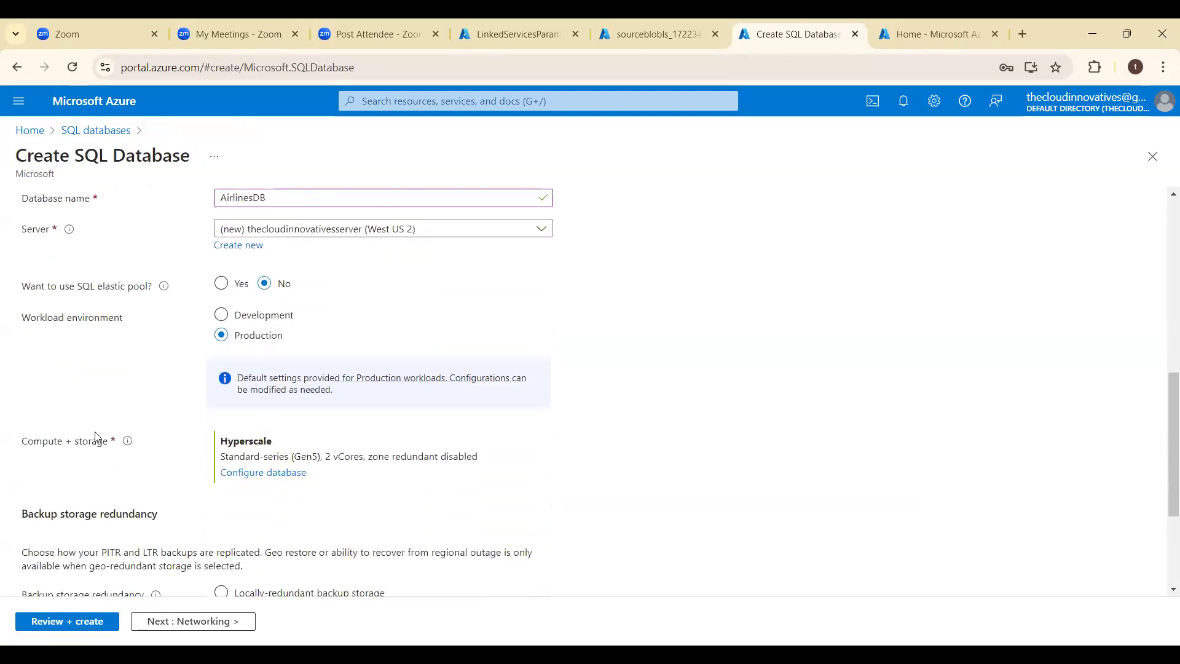
pyautogui.scroll(-4, 73, 456)
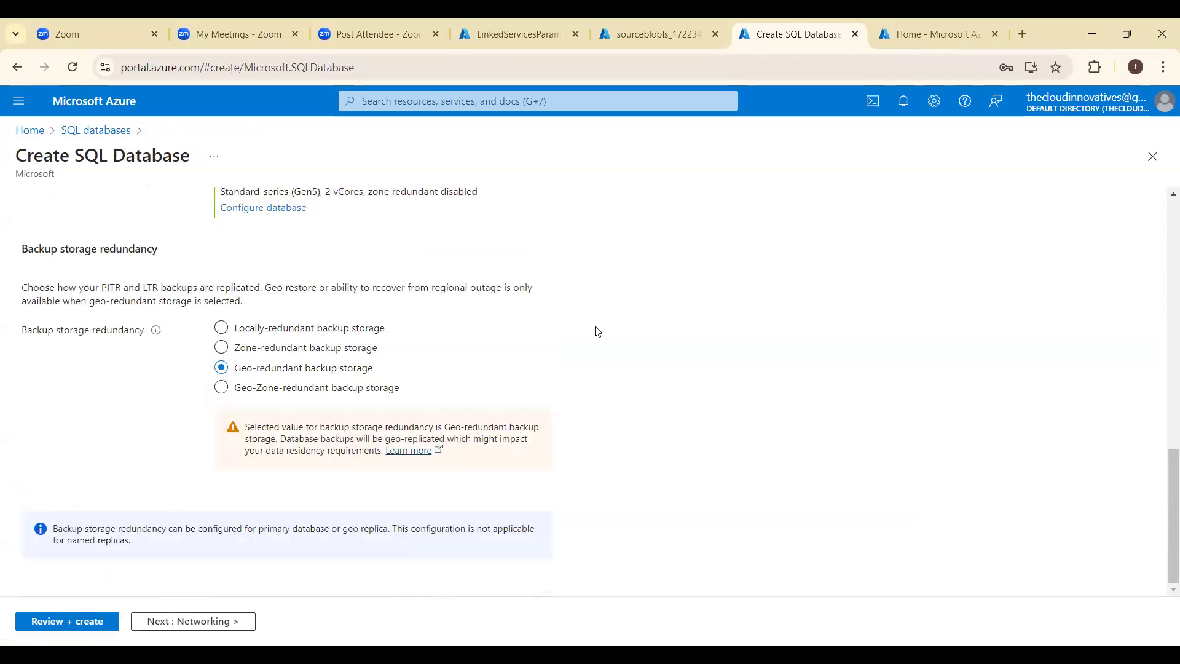
pyautogui.scroll(2, 54, 305)
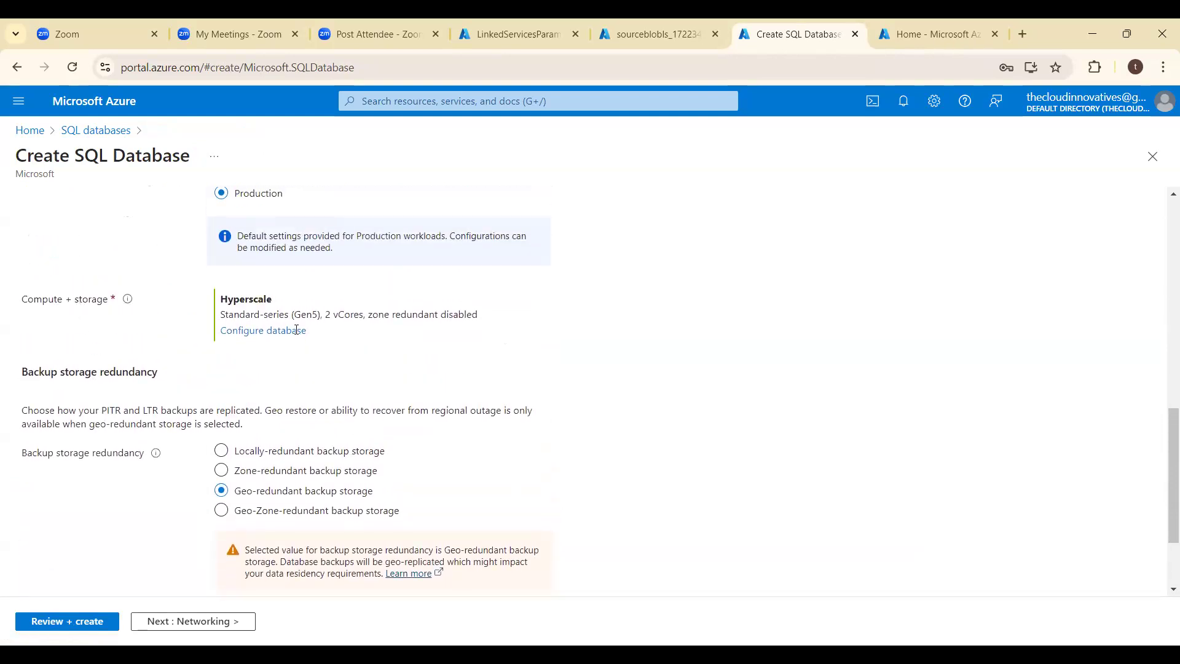
pyautogui.click(296, 330)
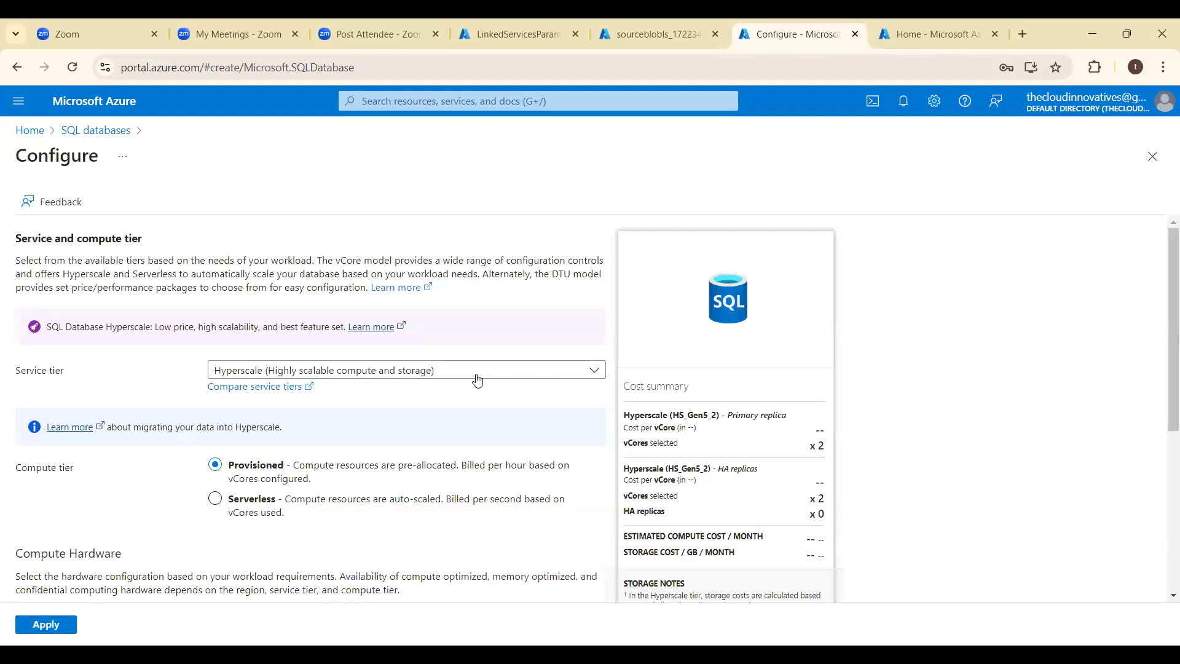
pyautogui.click(477, 378)
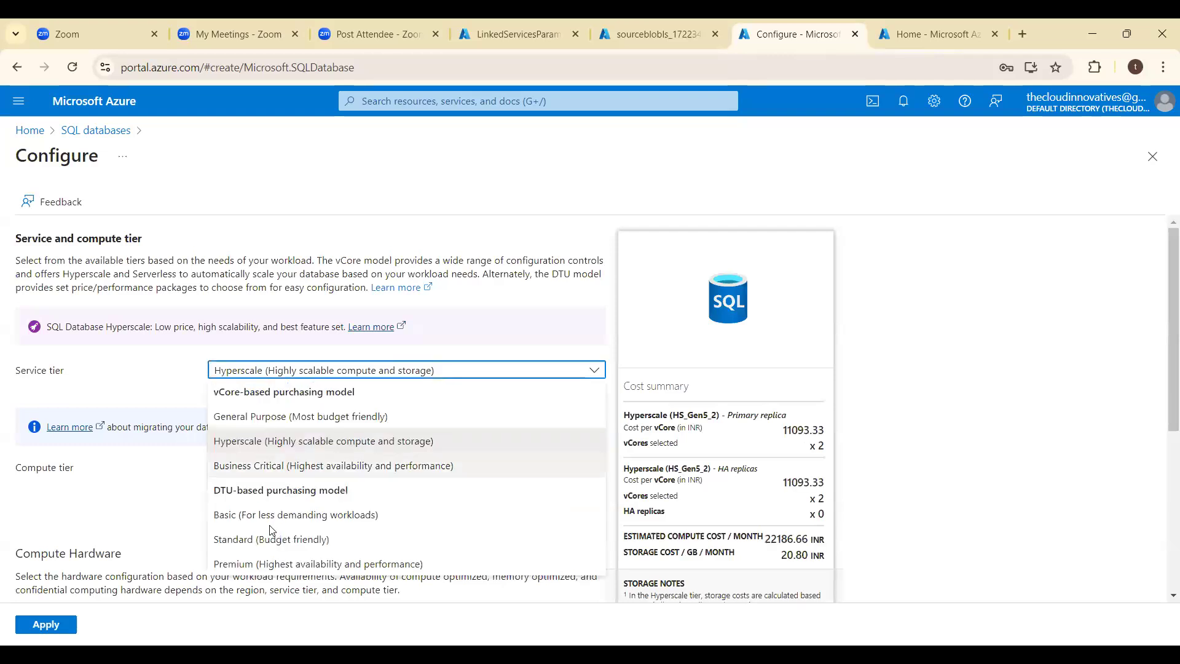
pyautogui.click(272, 519)
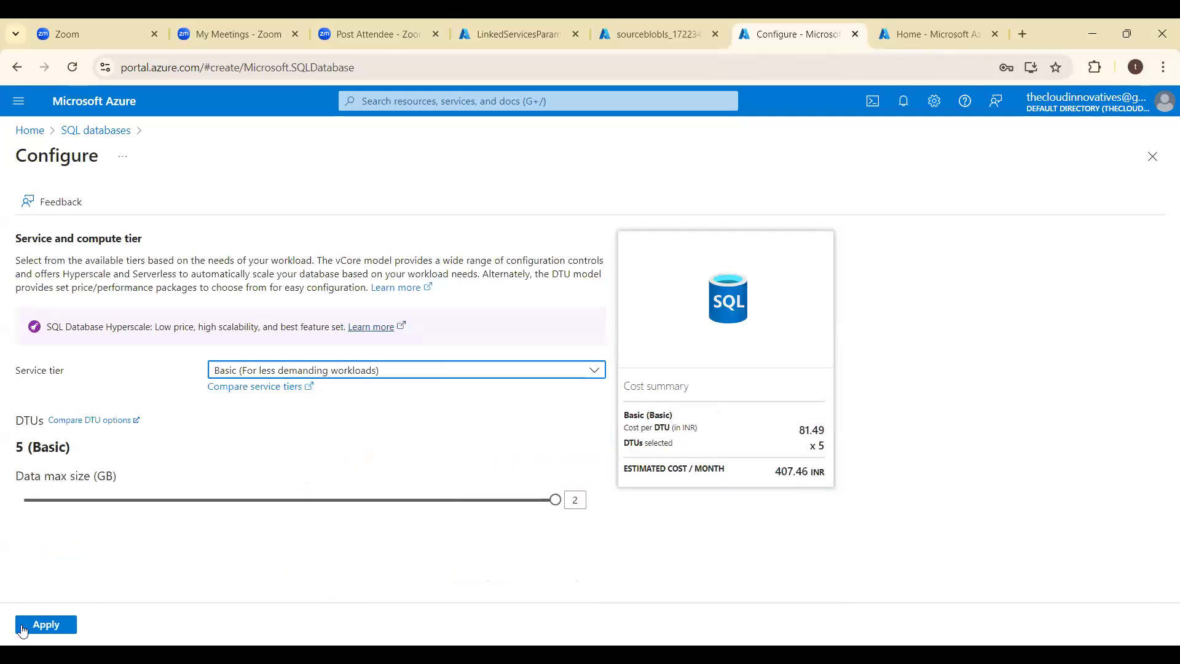
pyautogui.click(57, 625)
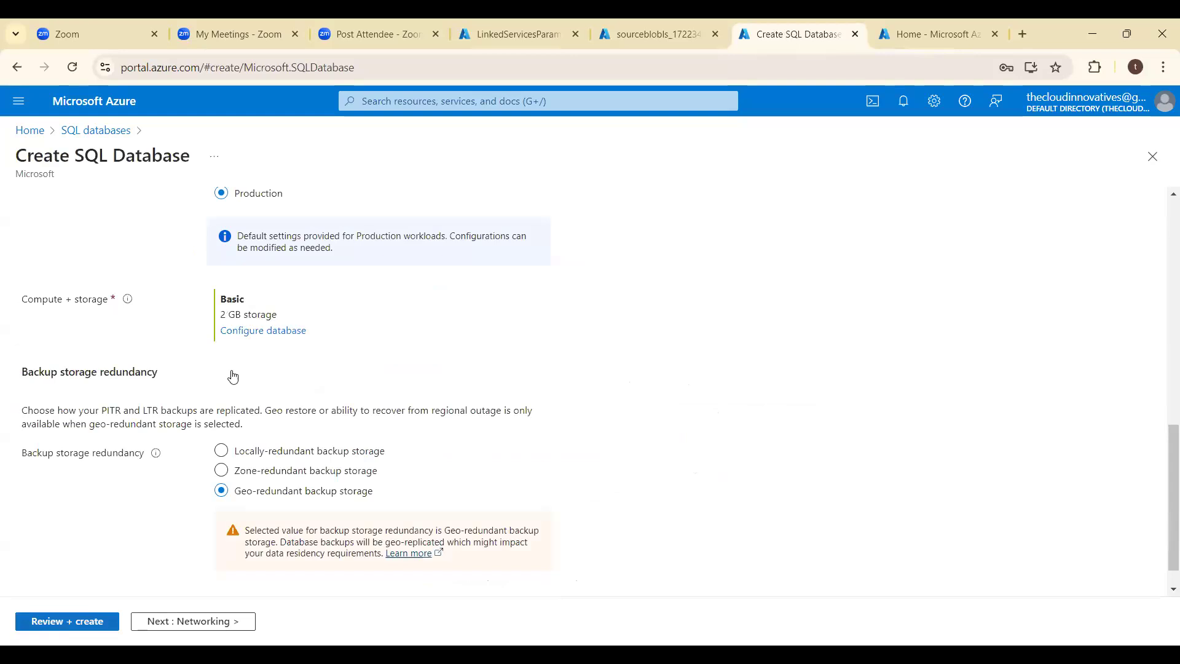
# - Give the server a public endpoint, allow Azure services and the current client IP address through its firewall, and create the database
pyautogui.click(223, 378)
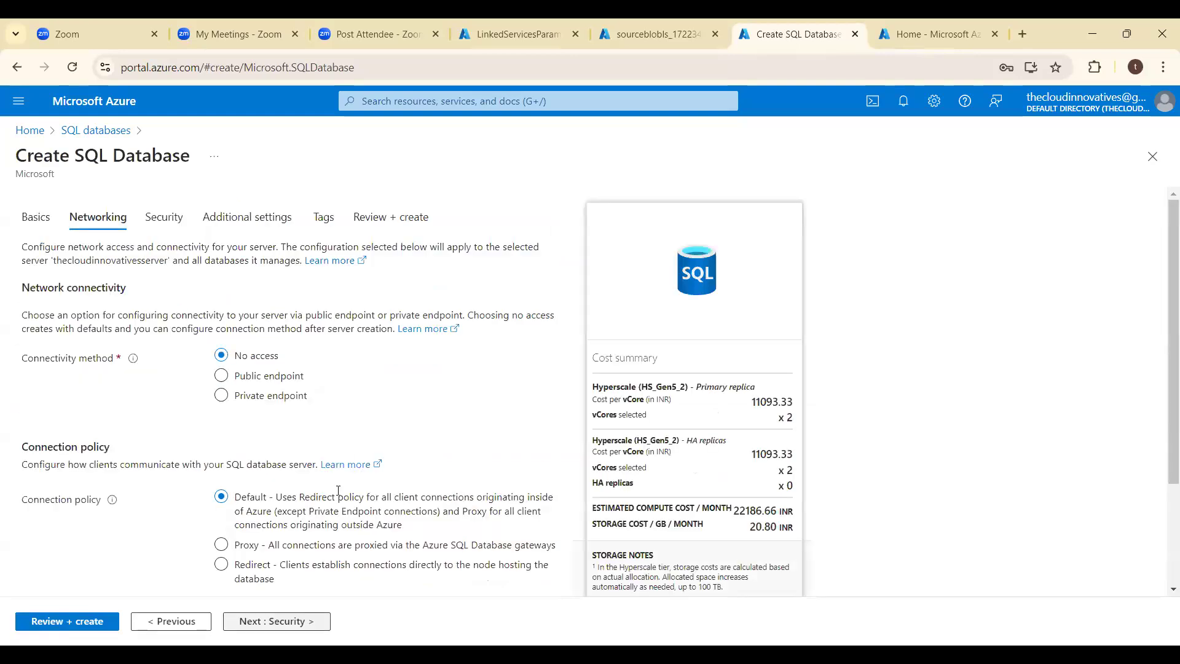
pyautogui.click(288, 524)
pyautogui.click(289, 567)
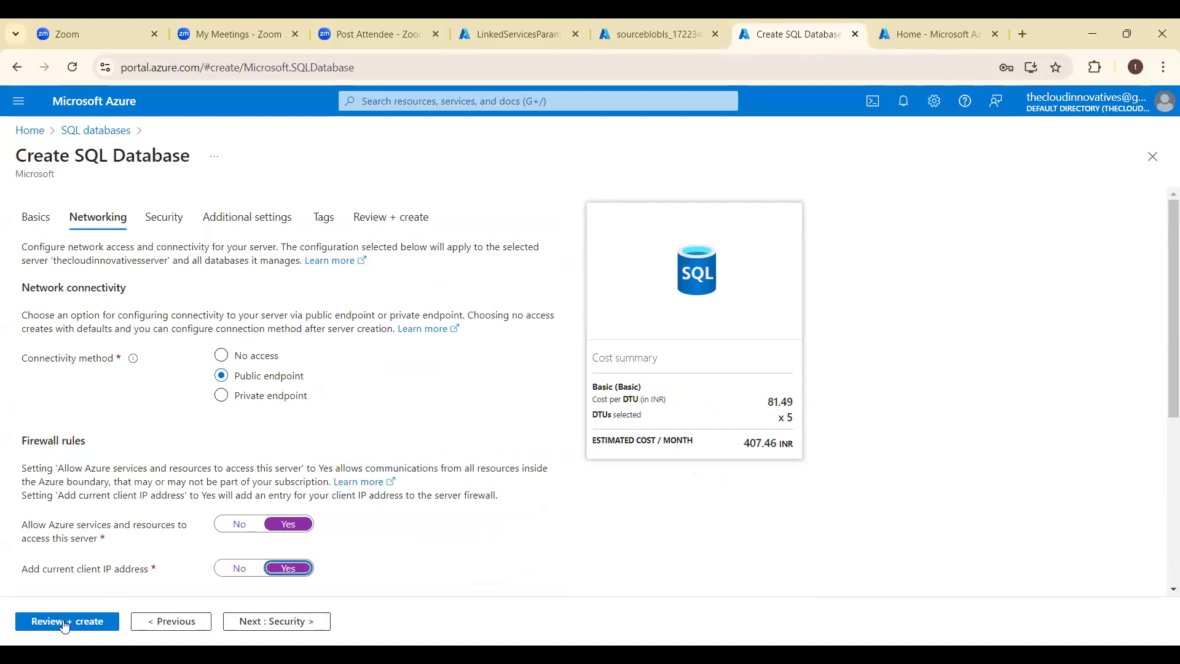
pyautogui.click(64, 622)
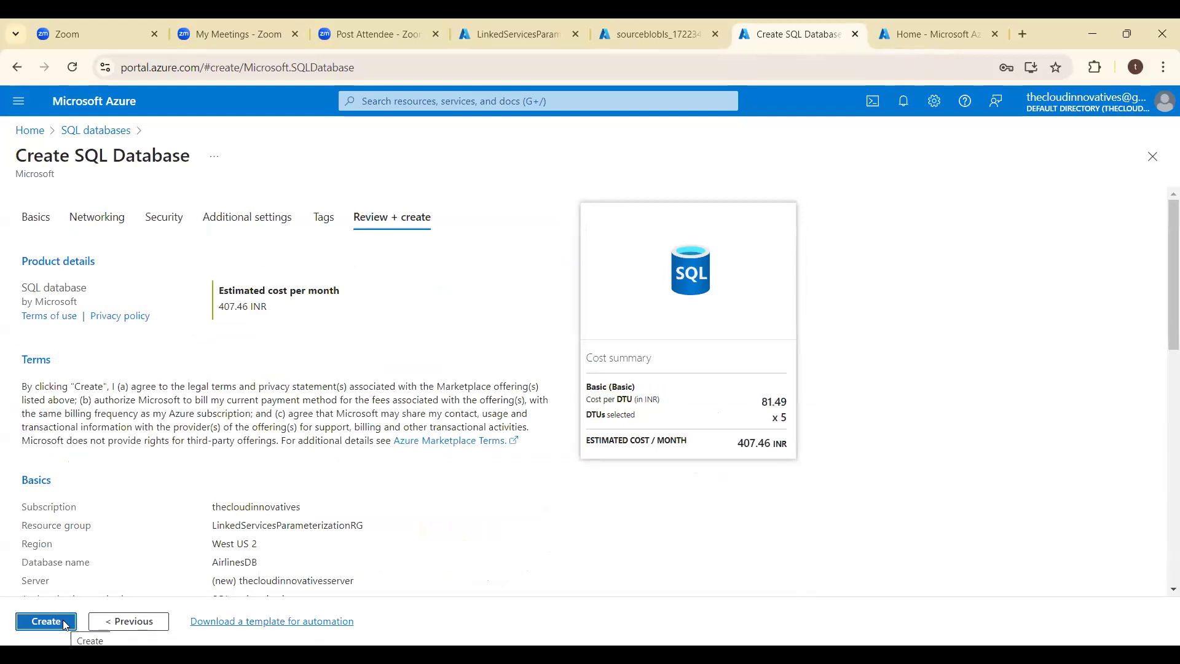
pyautogui.click(65, 623)
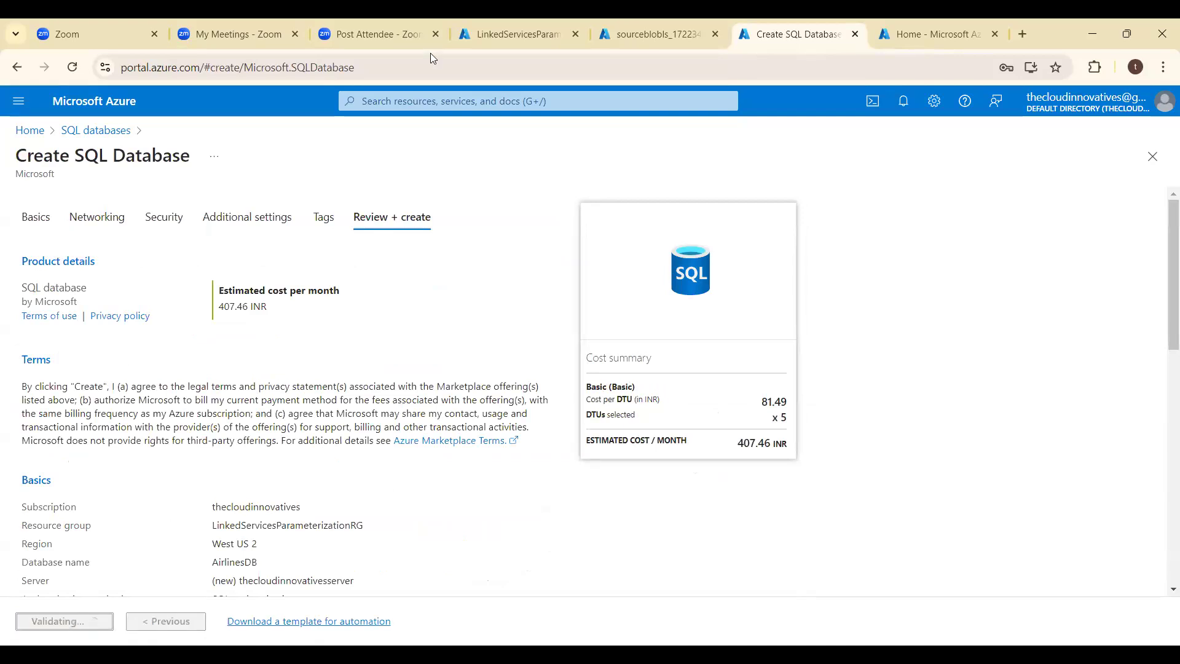
# - Go to the deployed sourceblobls storage account and show its blob containers in the storage browser
pyautogui.click(644, 34)
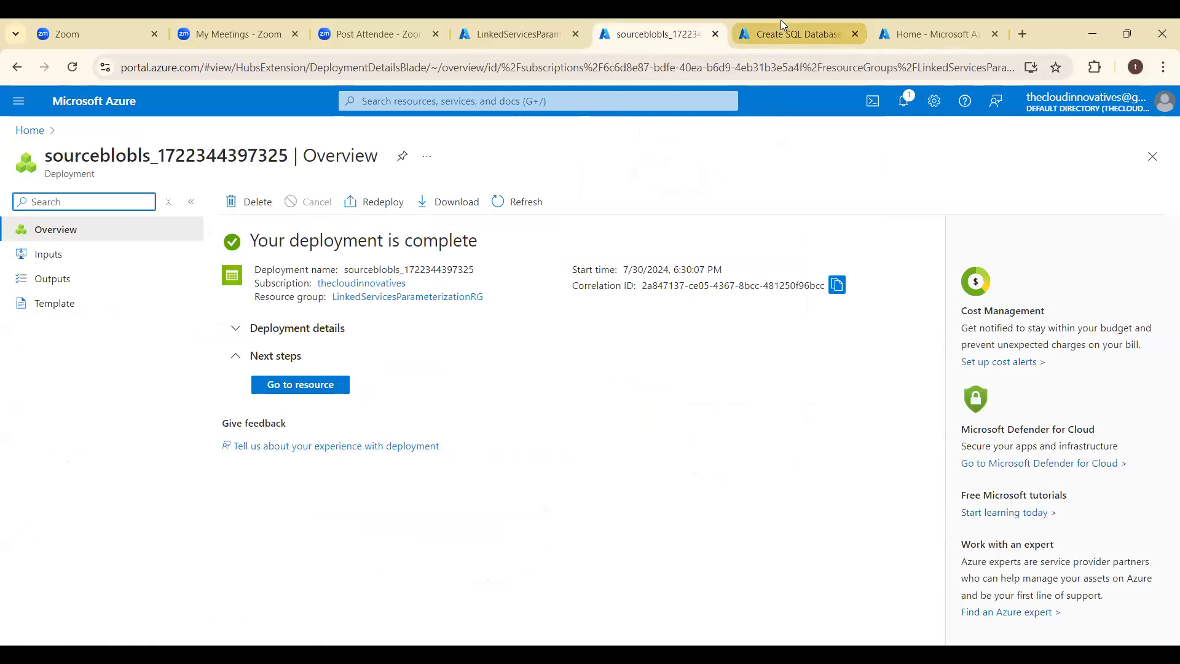
pyautogui.hotkey('ctrl', 'Tab')
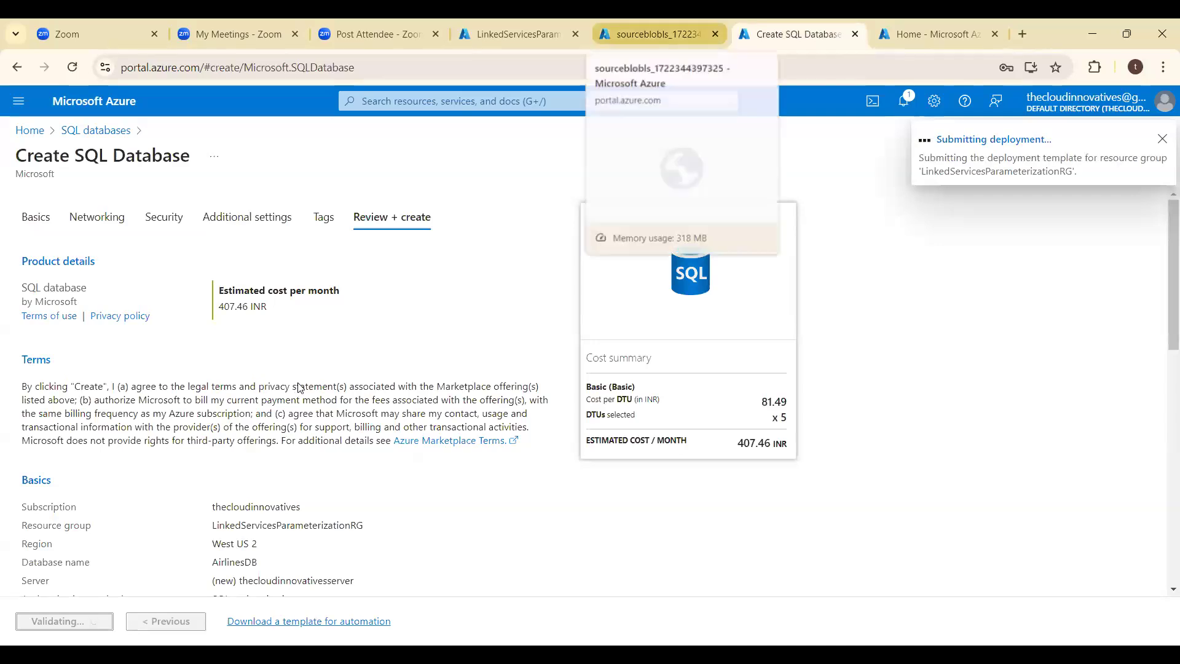
pyautogui.hotkey('ctrl', 'shift', 'Tab')
pyautogui.click(297, 382)
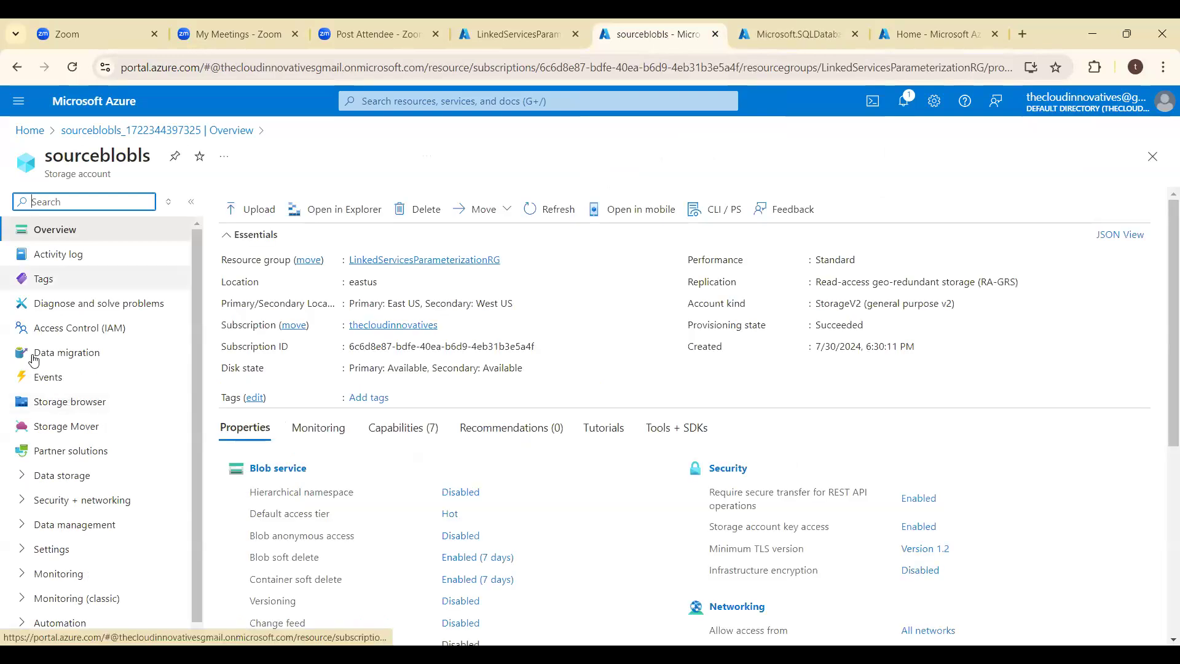
pyautogui.click(54, 402)
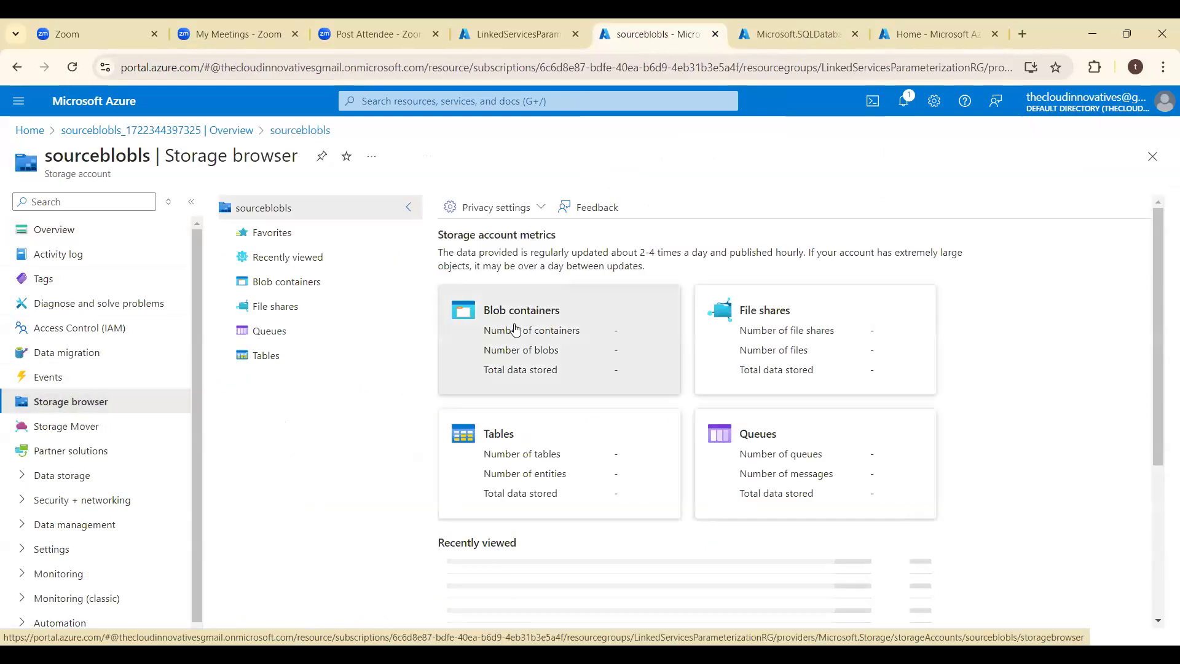
pyautogui.click(516, 329)
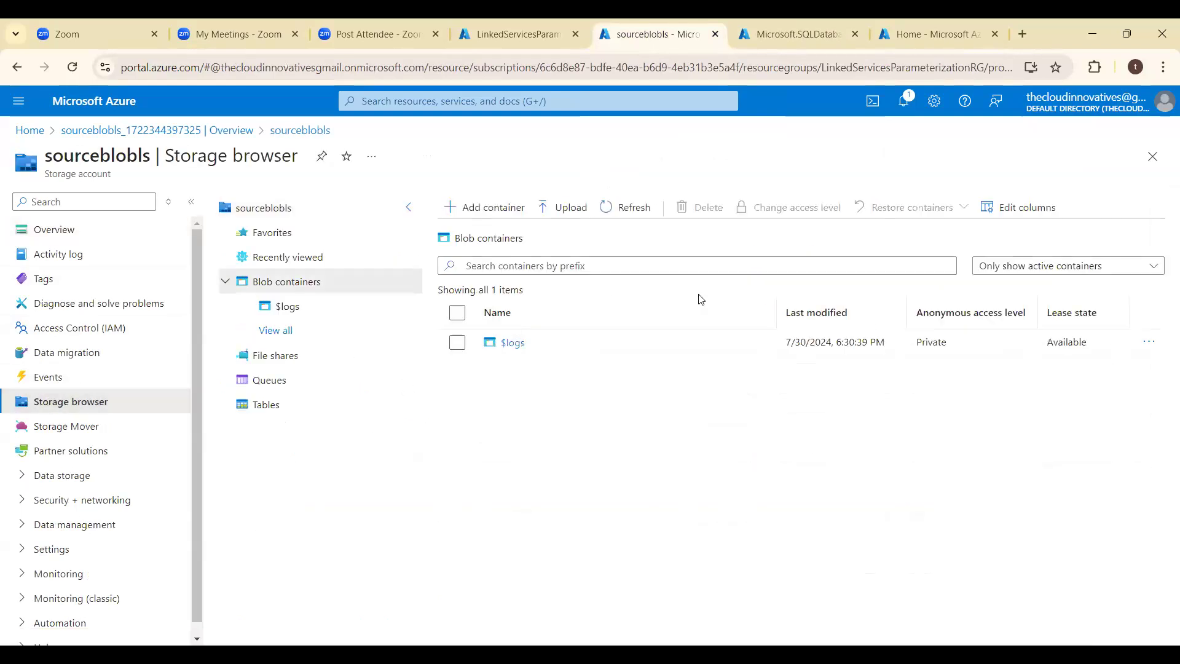
# - Create a new blob container named inputcontainer in the sourceblobls storage account
pyautogui.click(500, 215)
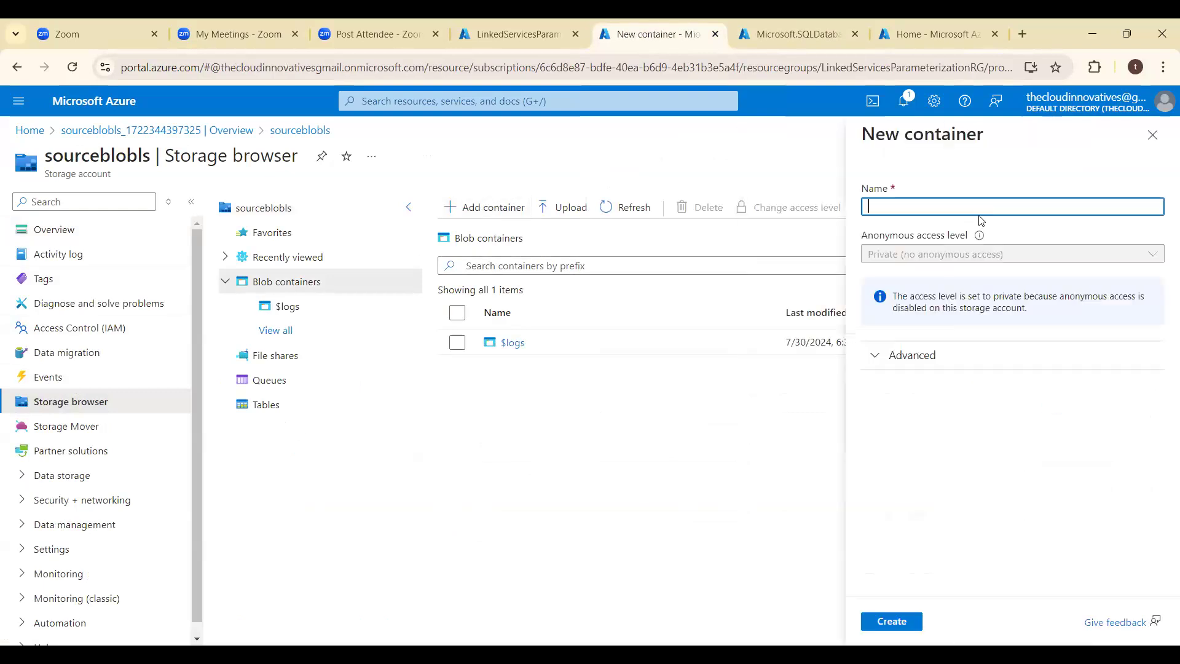
pyautogui.click(979, 211)
pyautogui.write('input')
pyautogui.click(968, 265)
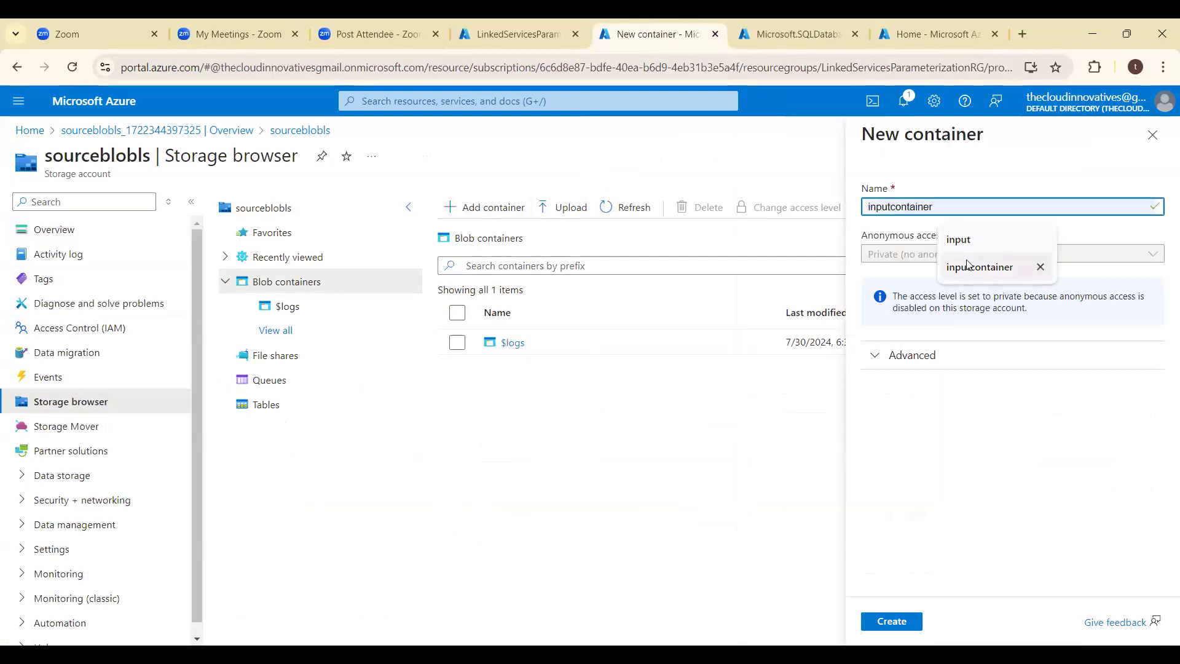
pyautogui.click(962, 277)
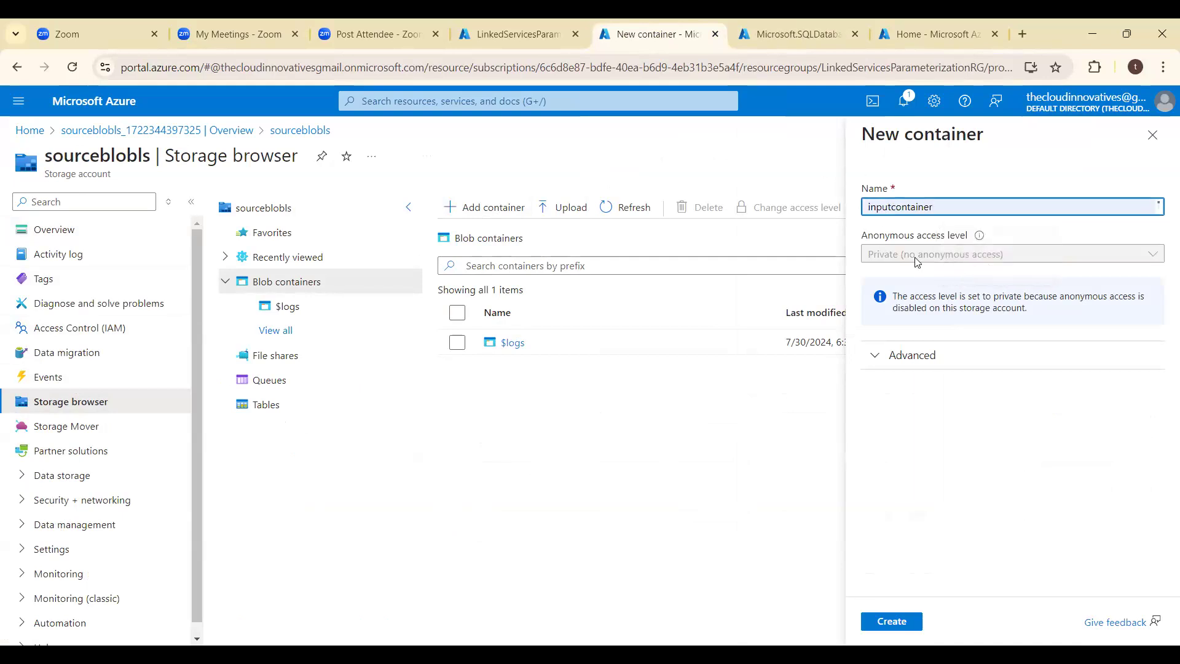
pyautogui.click(891, 621)
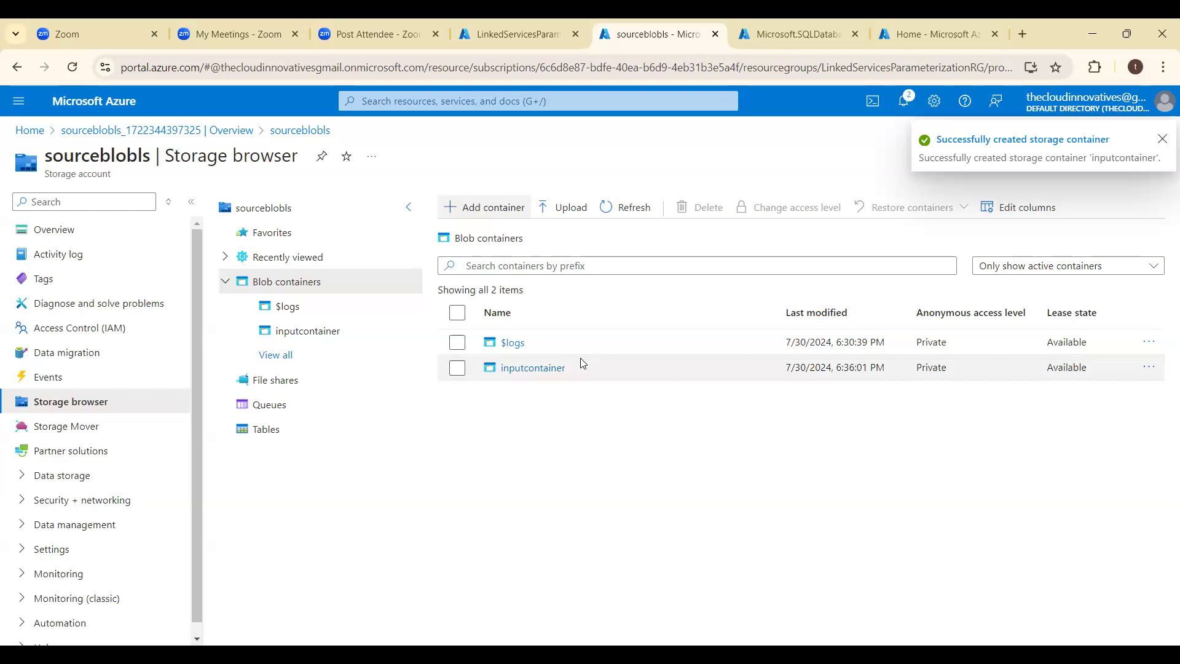
# - Upload airlines.csv and countries.csv from the FilesClass folder into inputcontainer
pyautogui.click(526, 369)
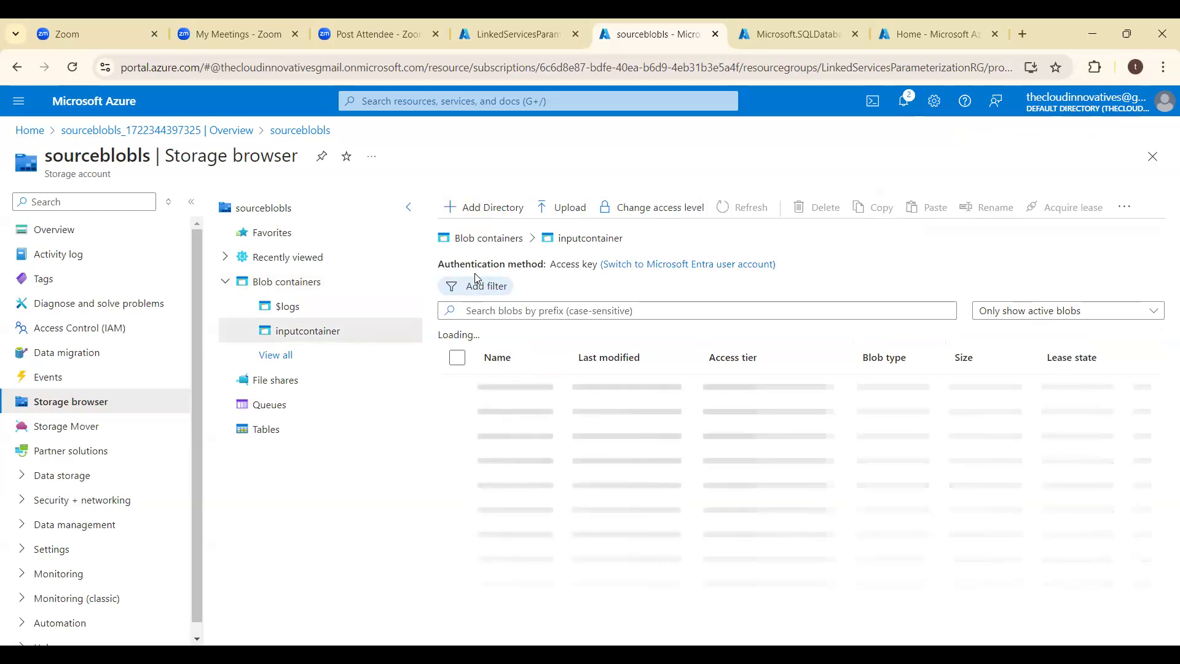
pyautogui.click(589, 210)
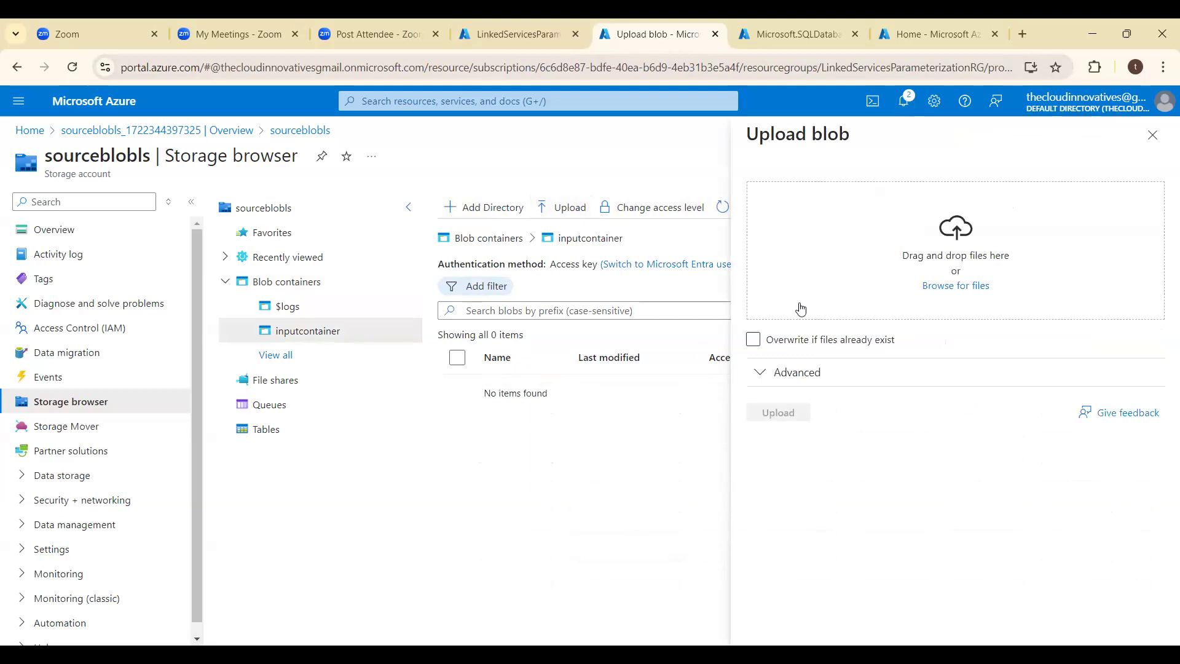
pyautogui.click(938, 289)
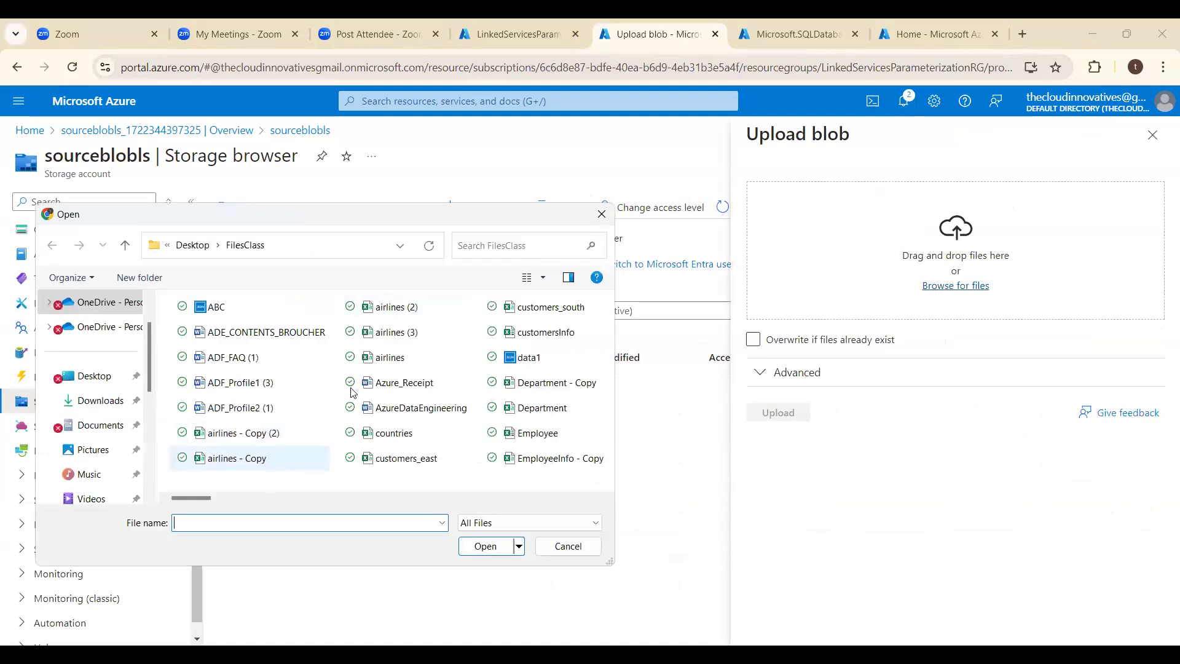
pyautogui.click(369, 364)
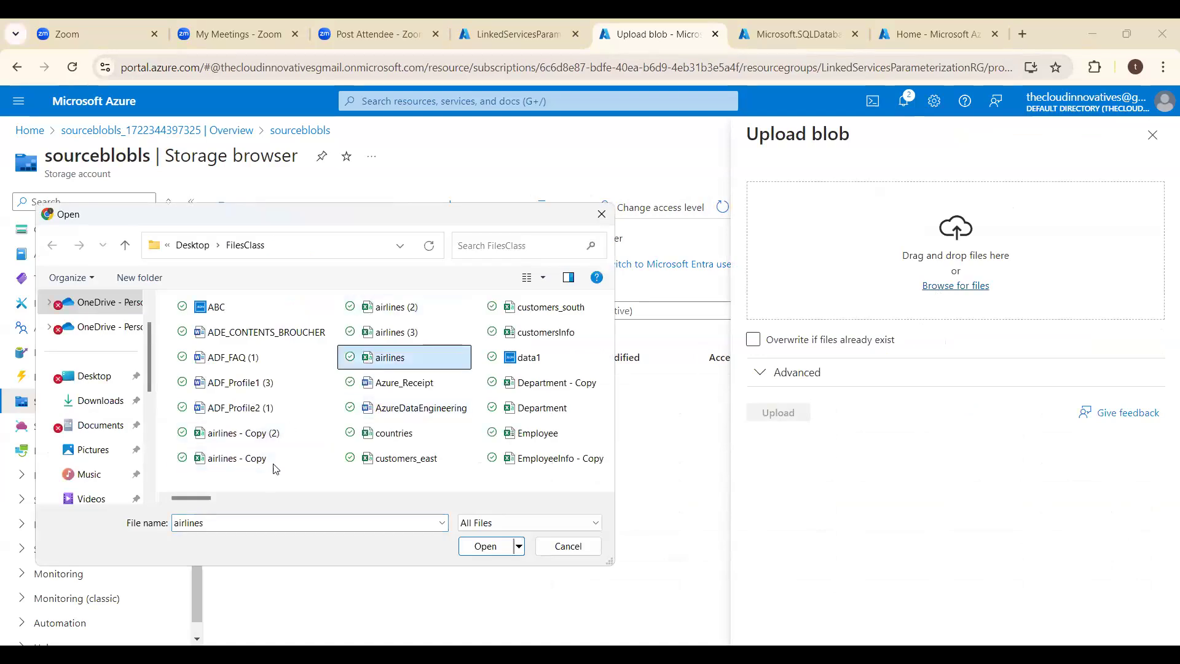
pyautogui.keyDown('ctrl'); pyautogui.click(376, 438); pyautogui.keyUp('ctrl')
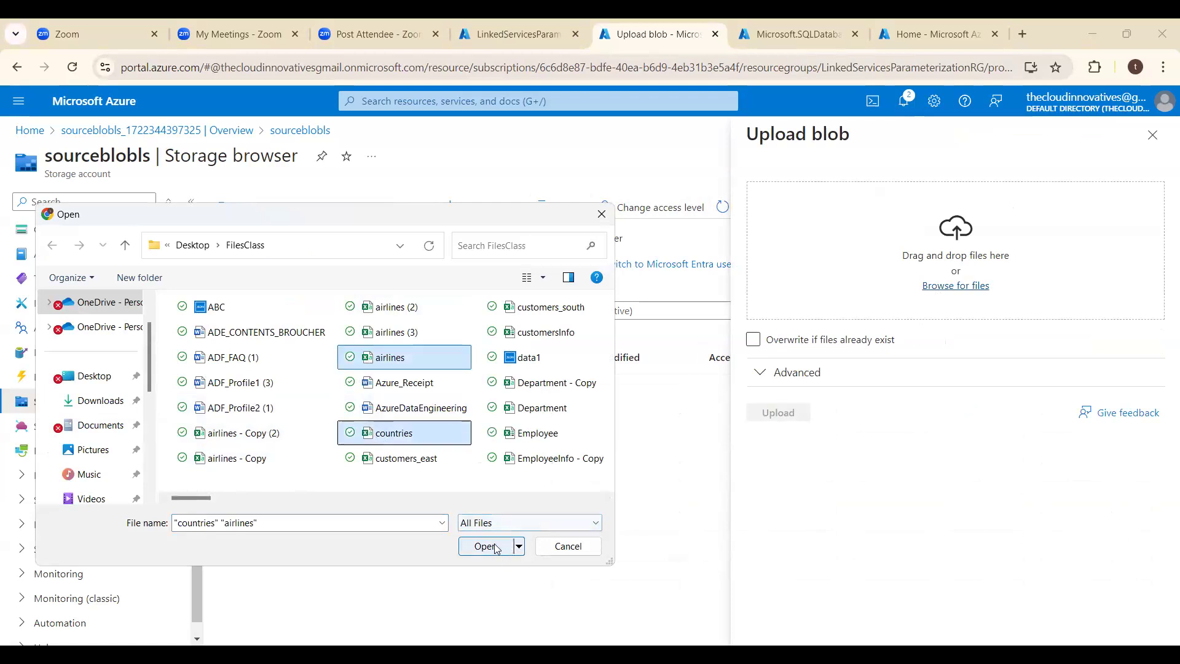
pyautogui.click(485, 546)
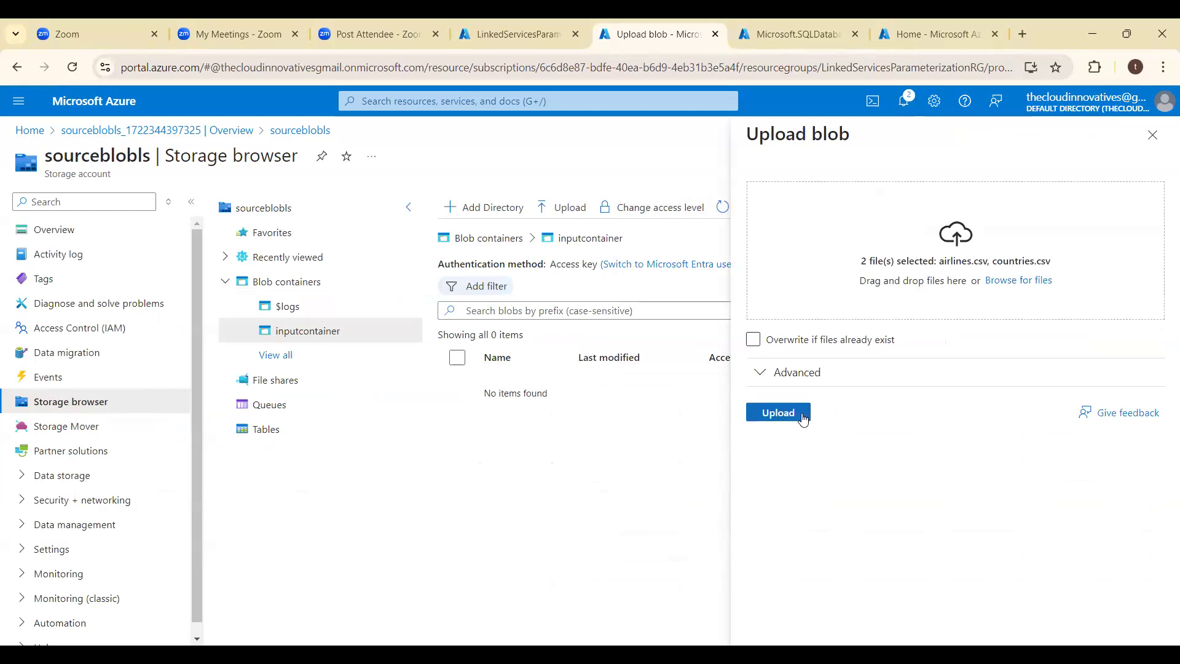
pyautogui.click(803, 419)
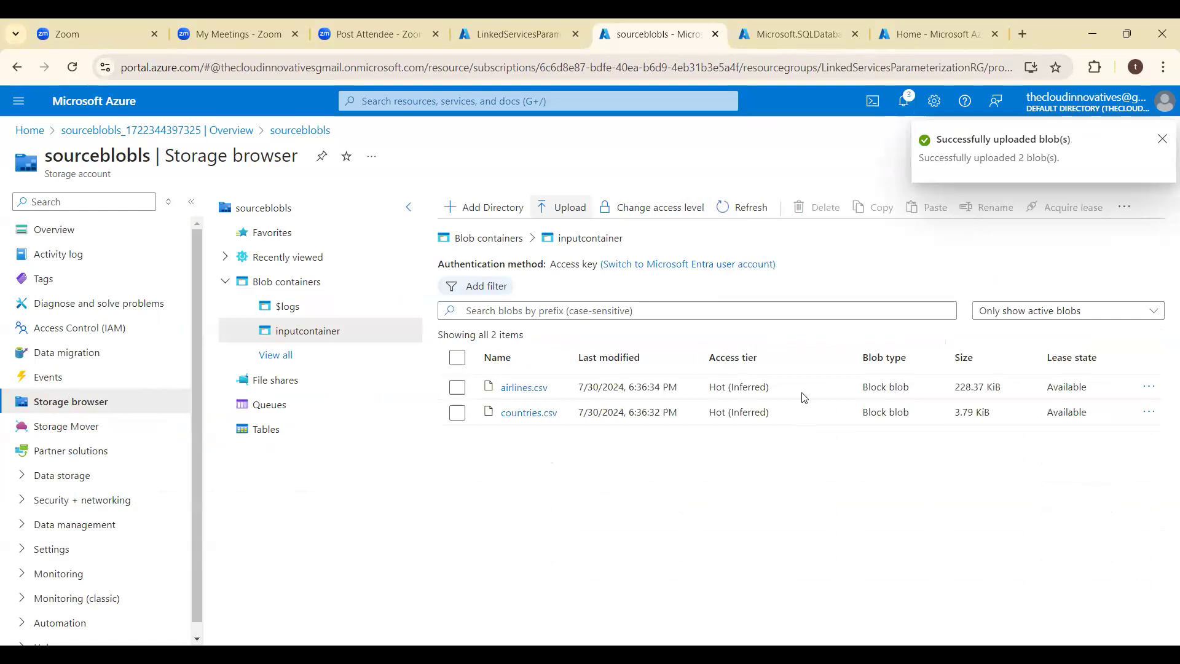
pyautogui.click(1162, 141)
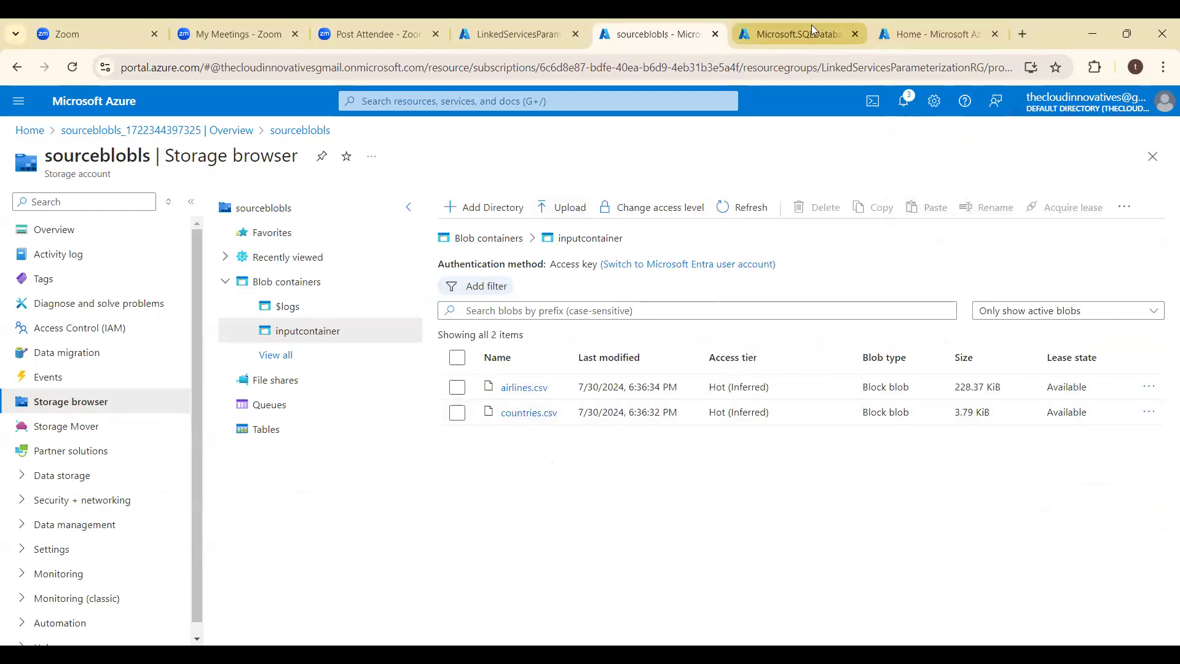
# - Check the SQL database deployment and start creating a new data factory in a new Azure portal tab
pyautogui.click(812, 25)
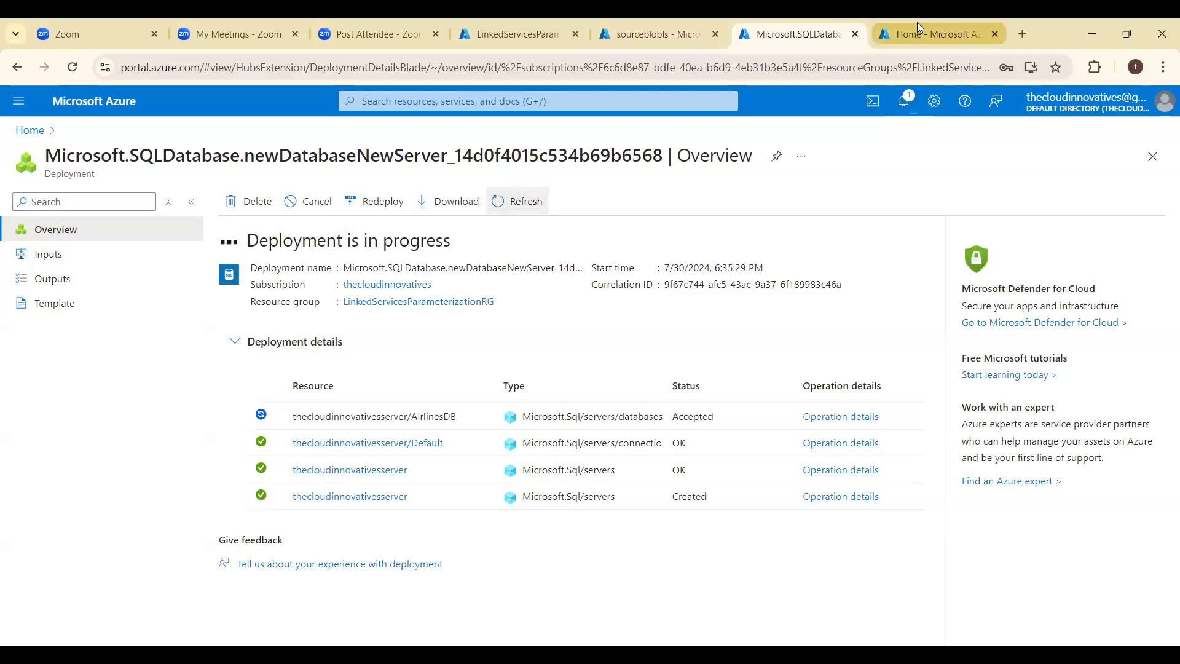
pyautogui.click(946, 33)
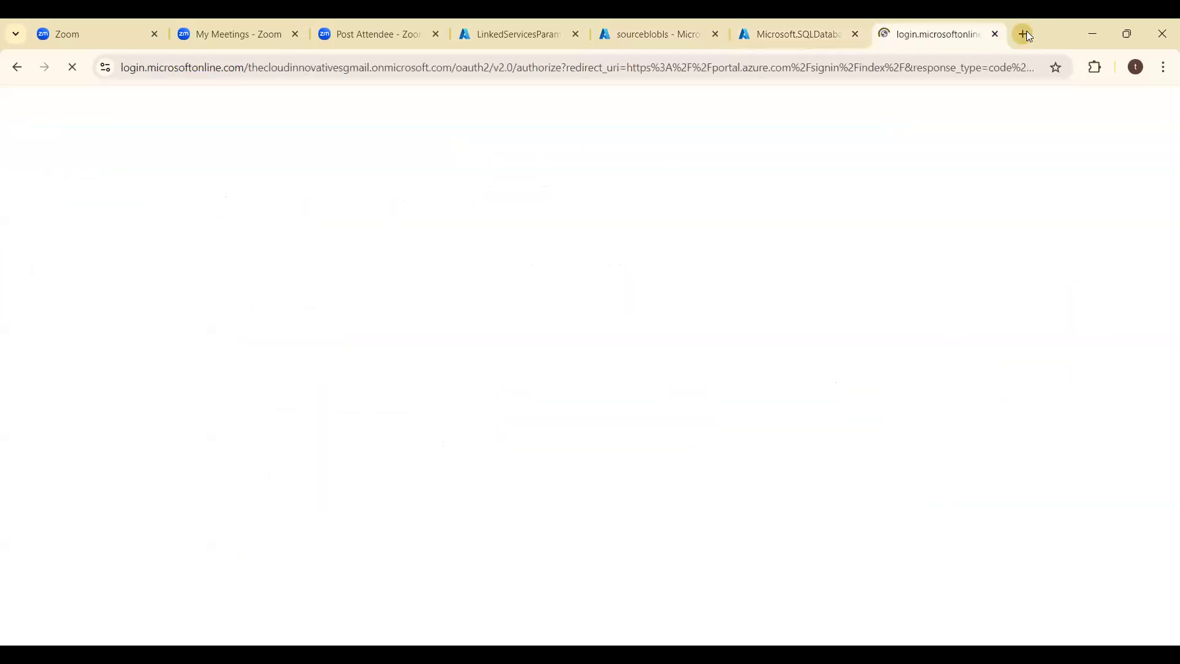
pyautogui.click(1025, 34)
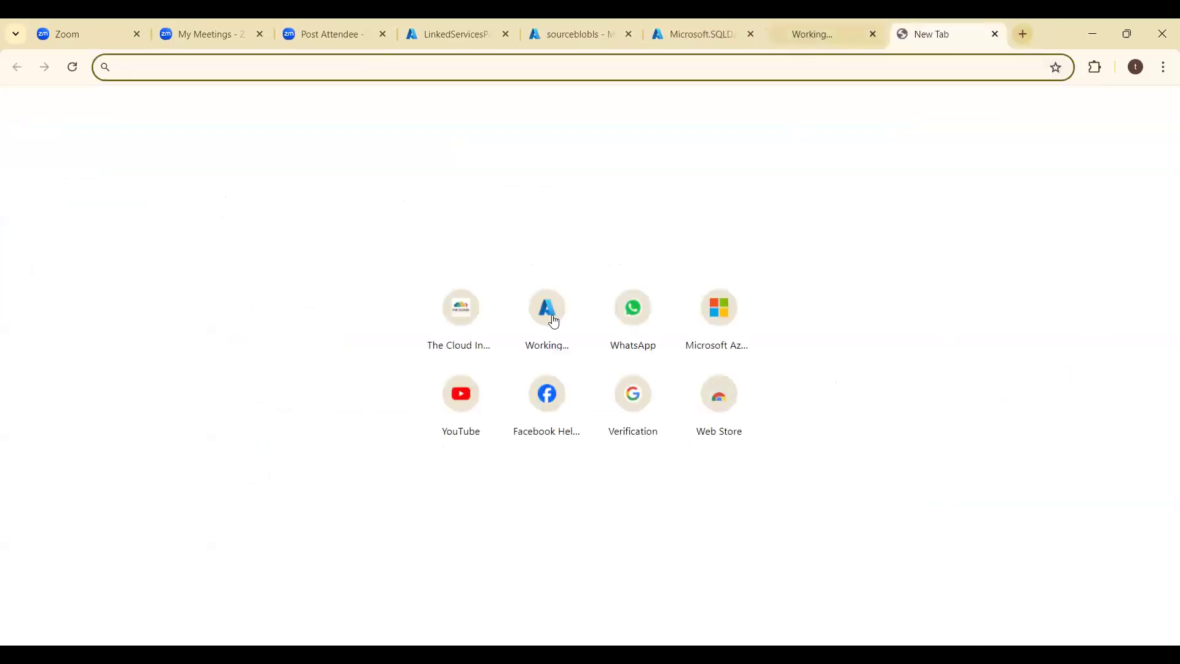
pyautogui.click(550, 318)
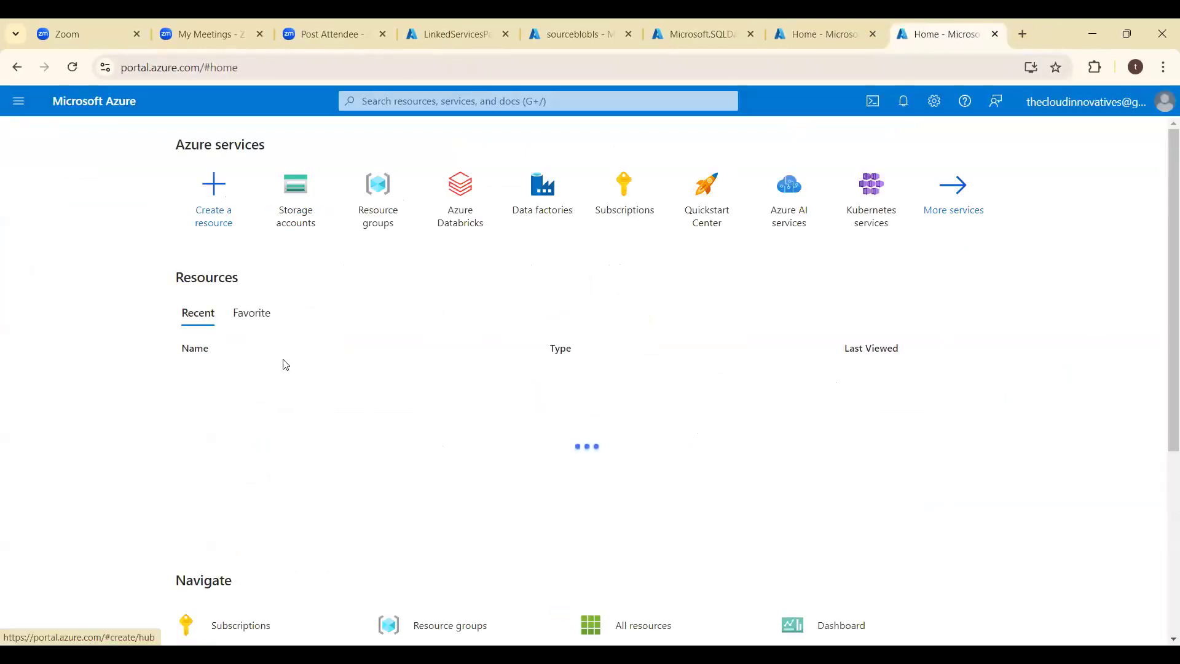
pyautogui.click(534, 206)
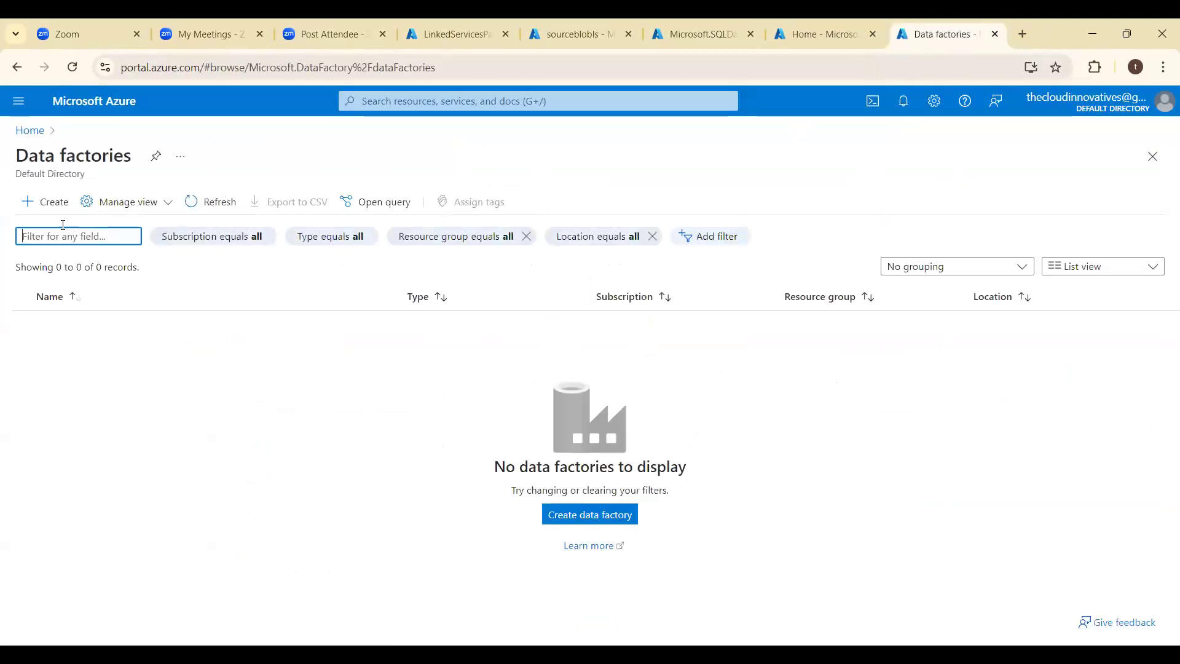
pyautogui.click(28, 211)
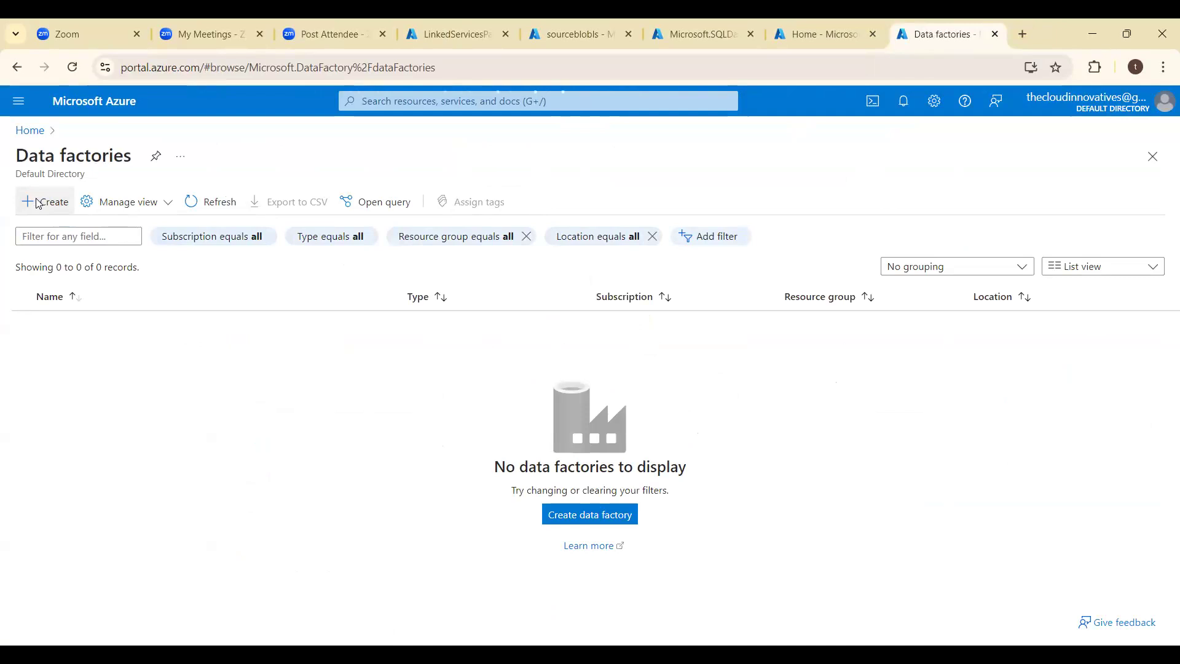
pyautogui.click(38, 204)
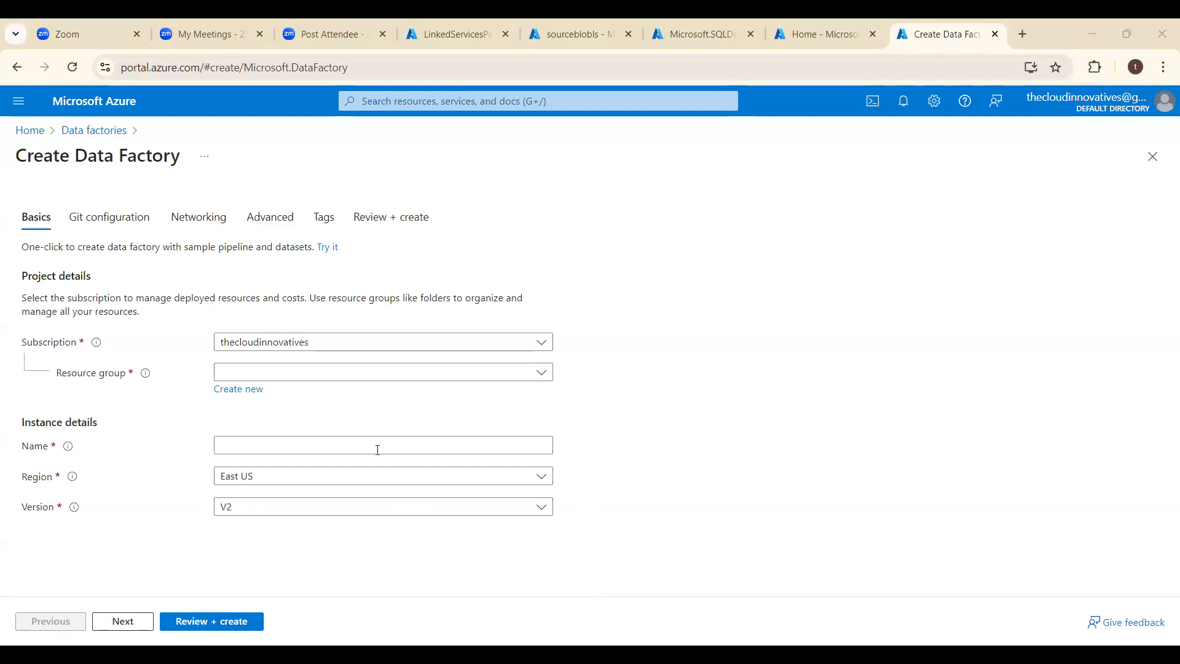
# - Create a data factory named InstanceBlobToSQLDBUsingParameters in the LinkedServicesParameterizationRG resource group
pyautogui.click(418, 377)
pyautogui.click(364, 425)
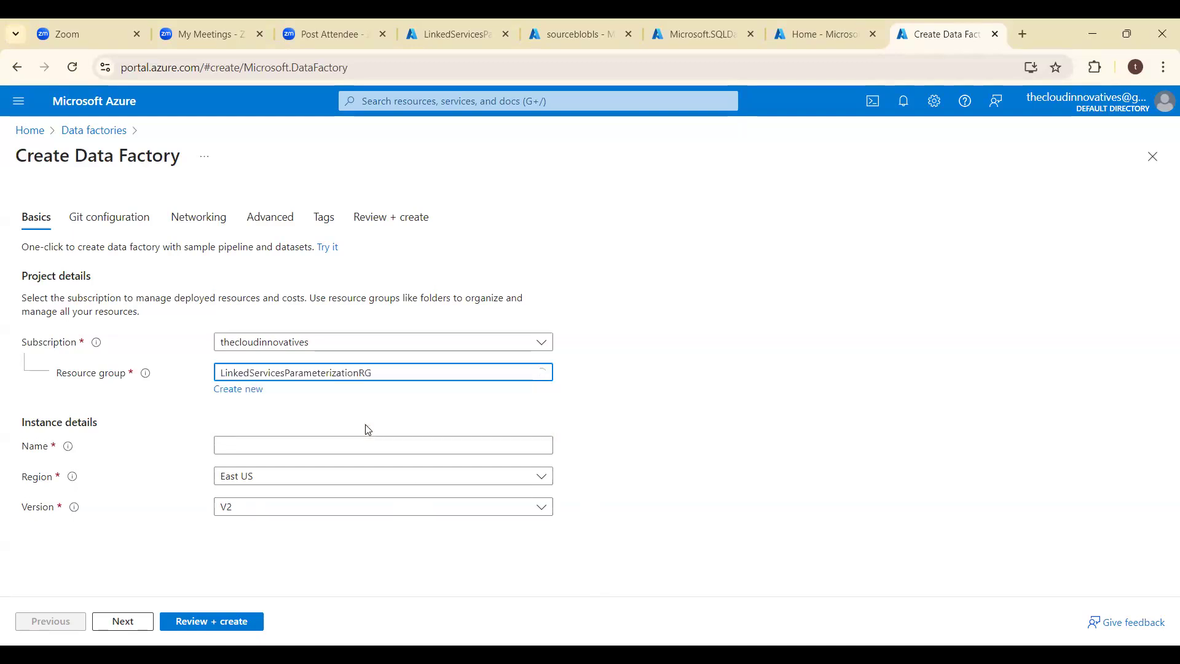
pyautogui.click(327, 442)
pyautogui.write('Instance')
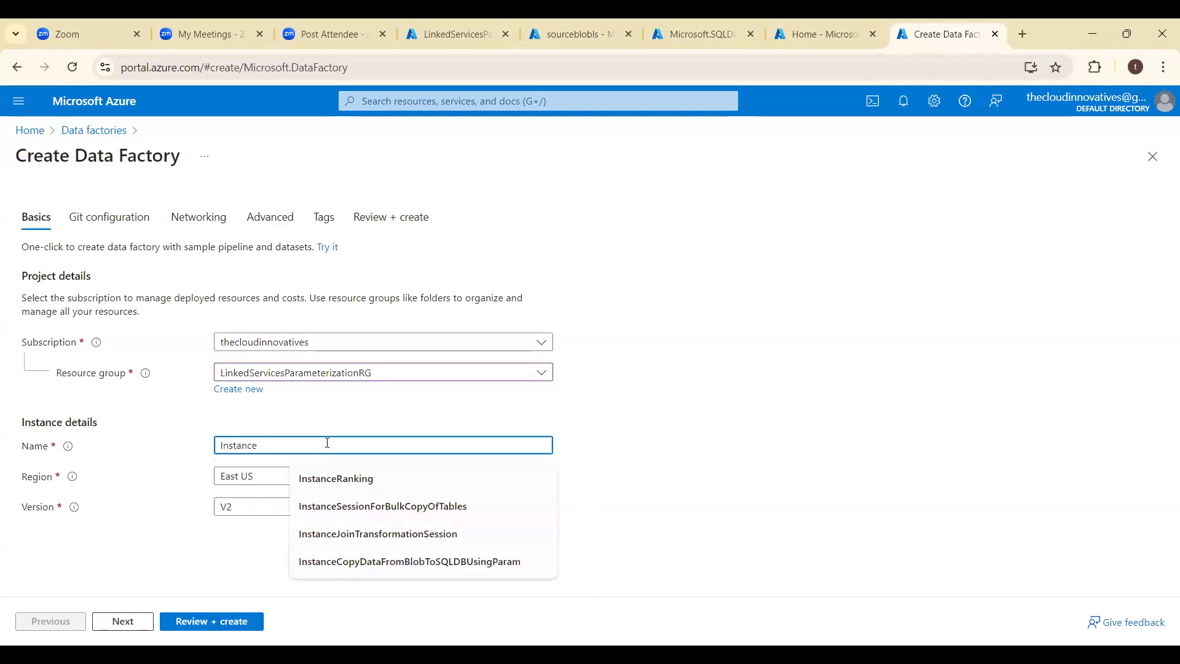
pyautogui.write('Blob')
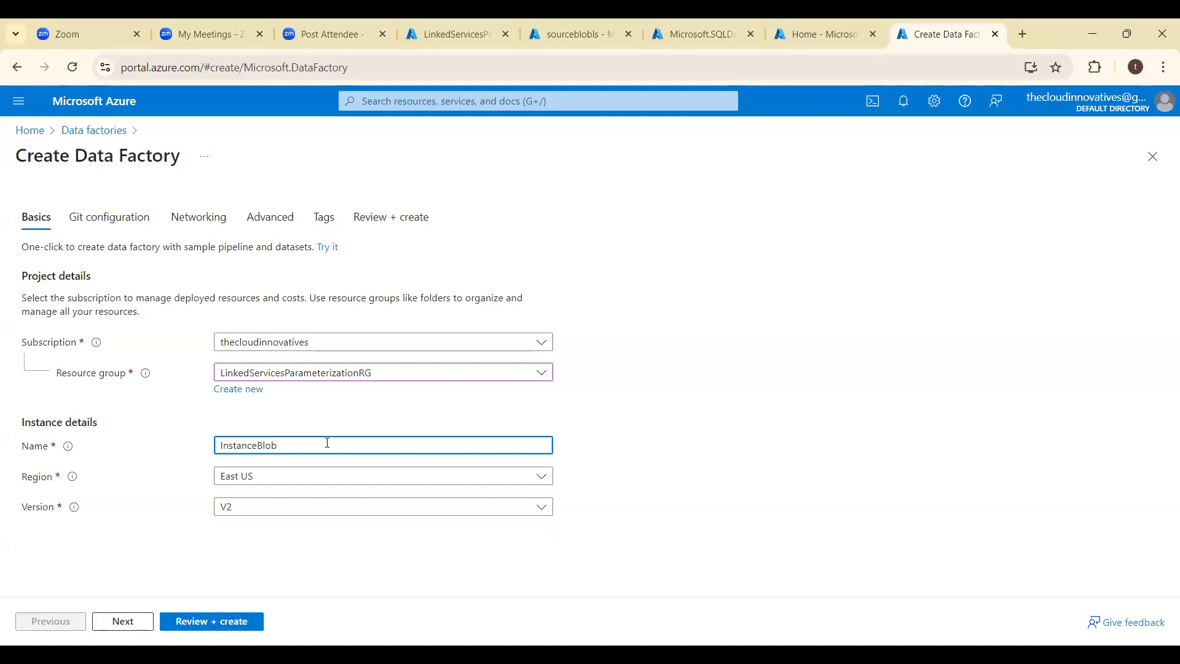
pyautogui.write('ToSQL')
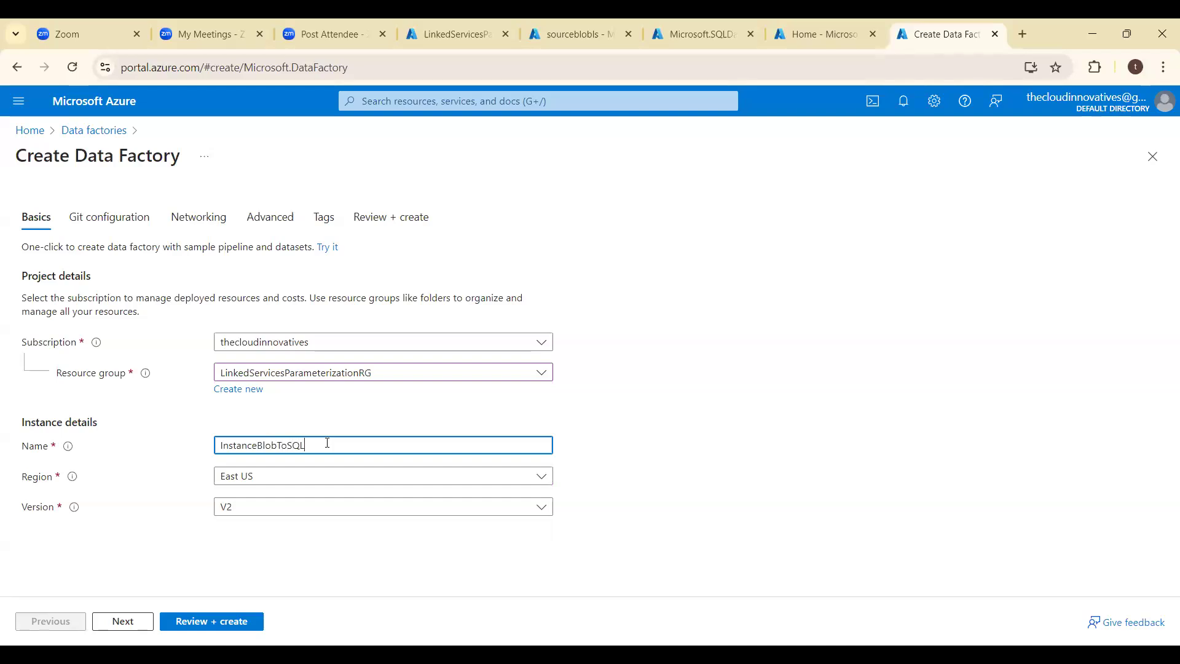
pyautogui.write('DB')
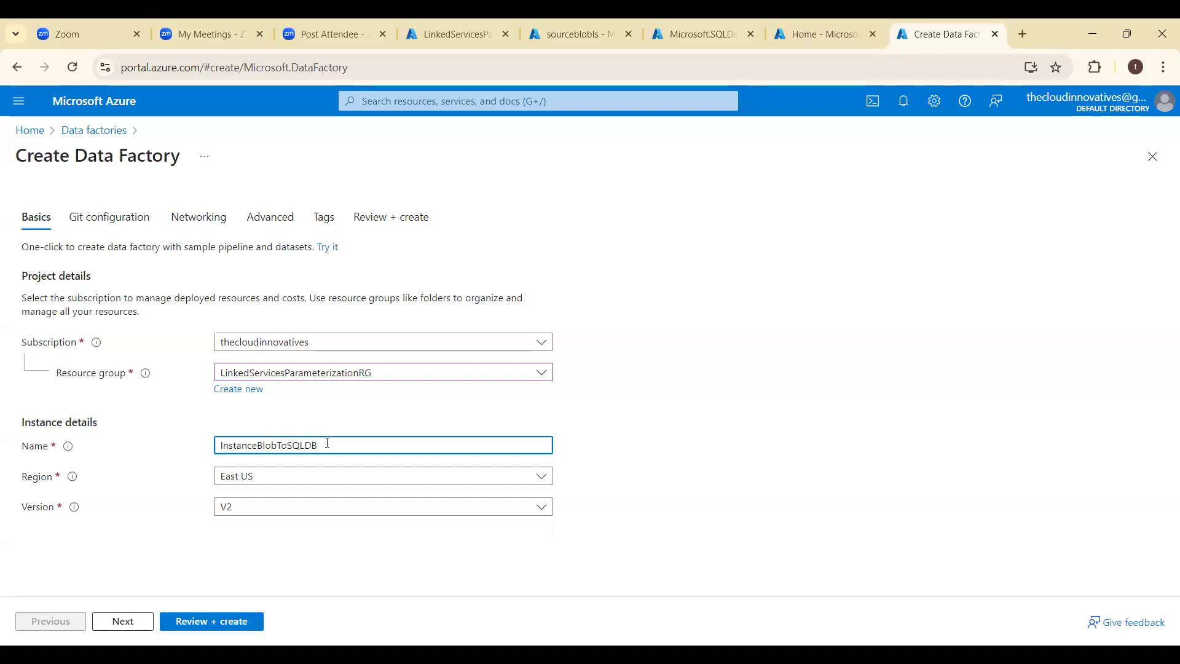
pyautogui.write('UsingParameters')
pyautogui.click(208, 622)
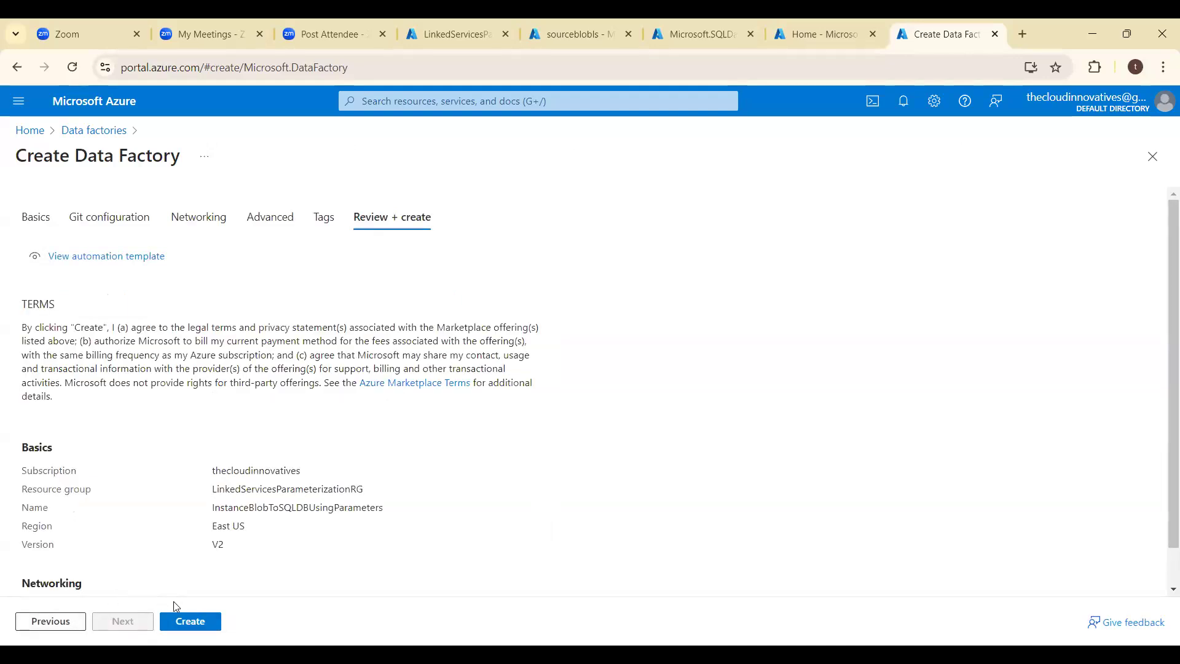
pyautogui.click(176, 614)
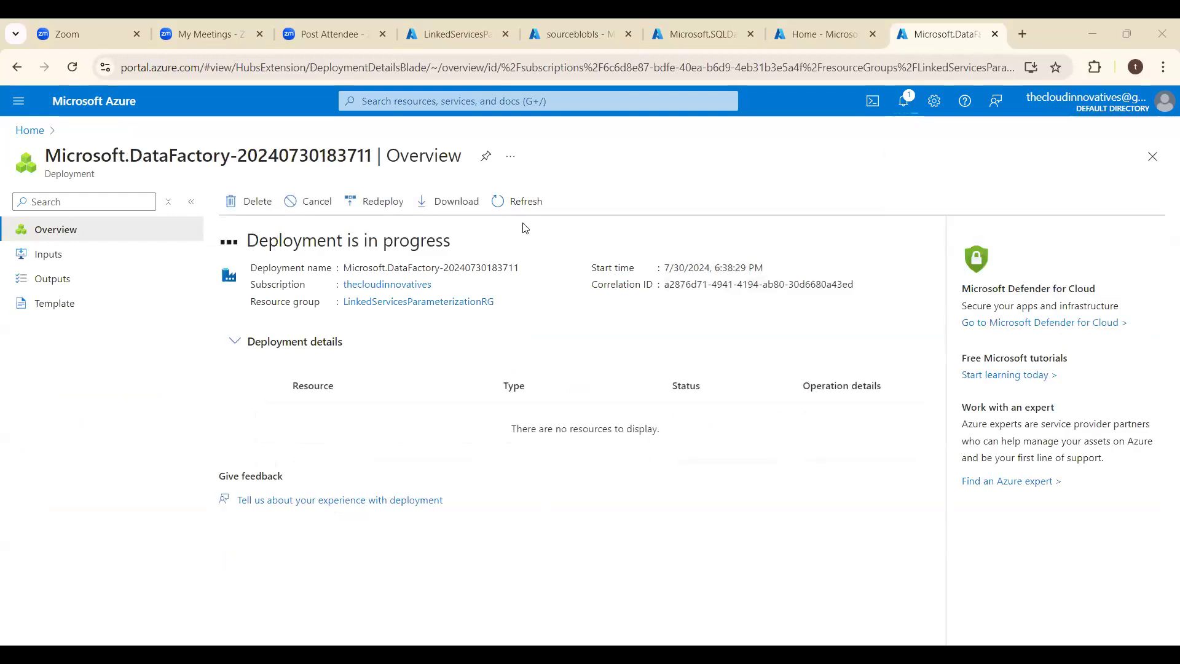
# - Go to the deployed AirlinesDB database, copy its server name and open the thecloudinnovativesserver SQL server
pyautogui.click(699, 32)
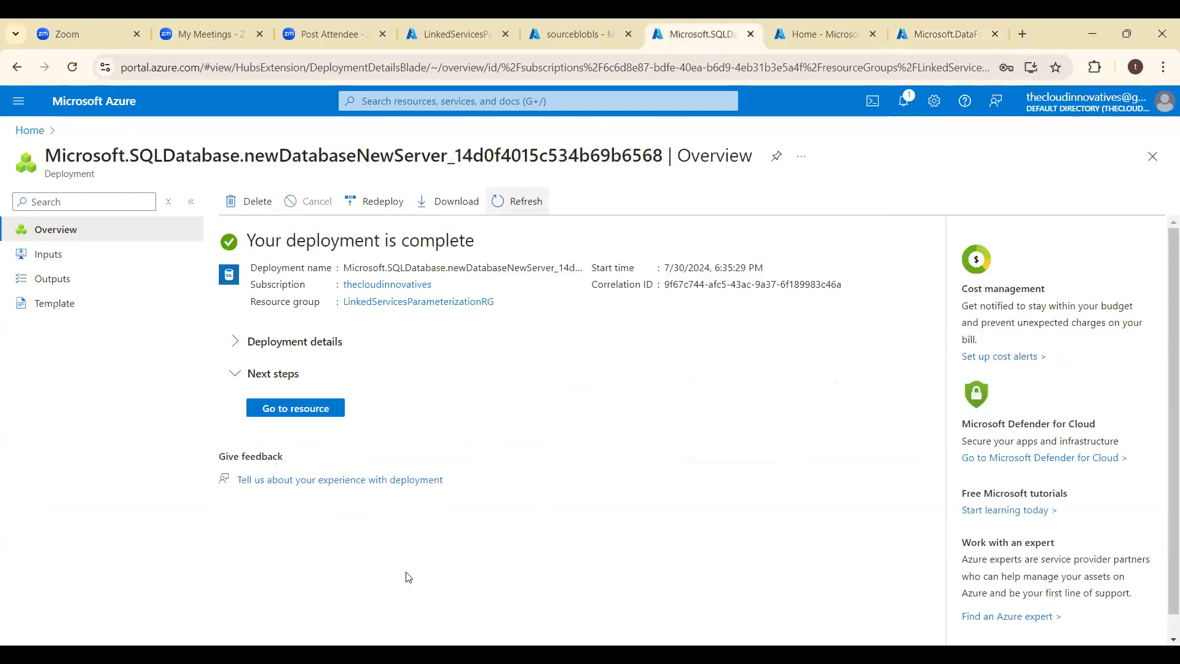
pyautogui.click(318, 409)
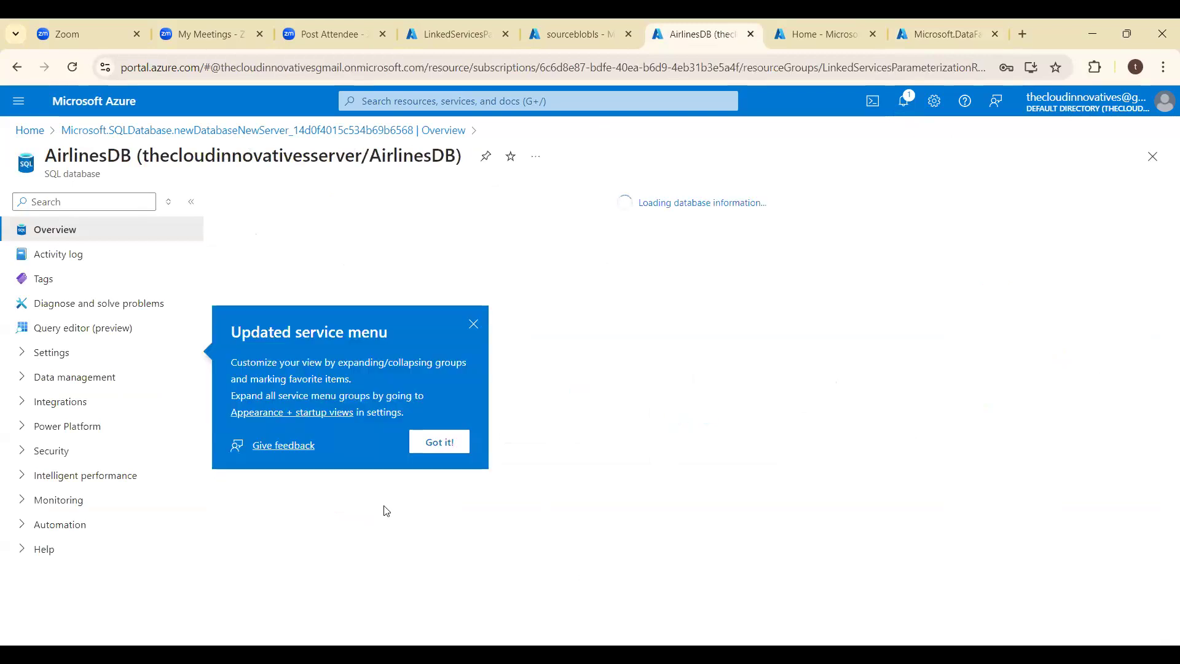
pyautogui.click(447, 445)
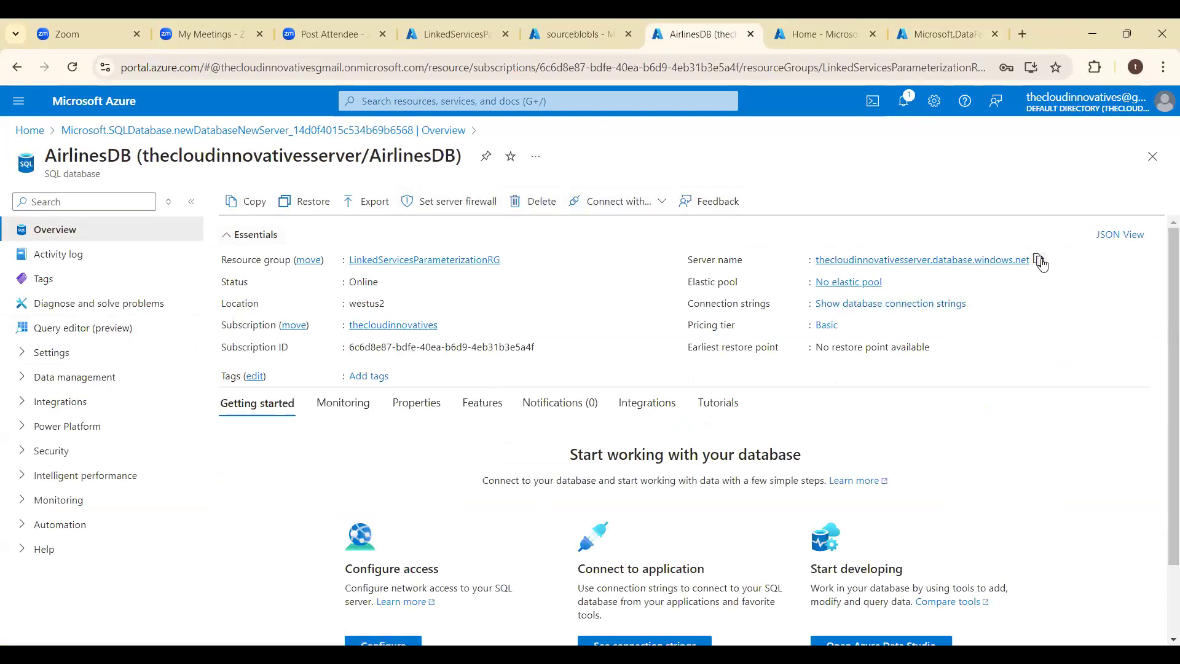
pyautogui.click(1045, 263)
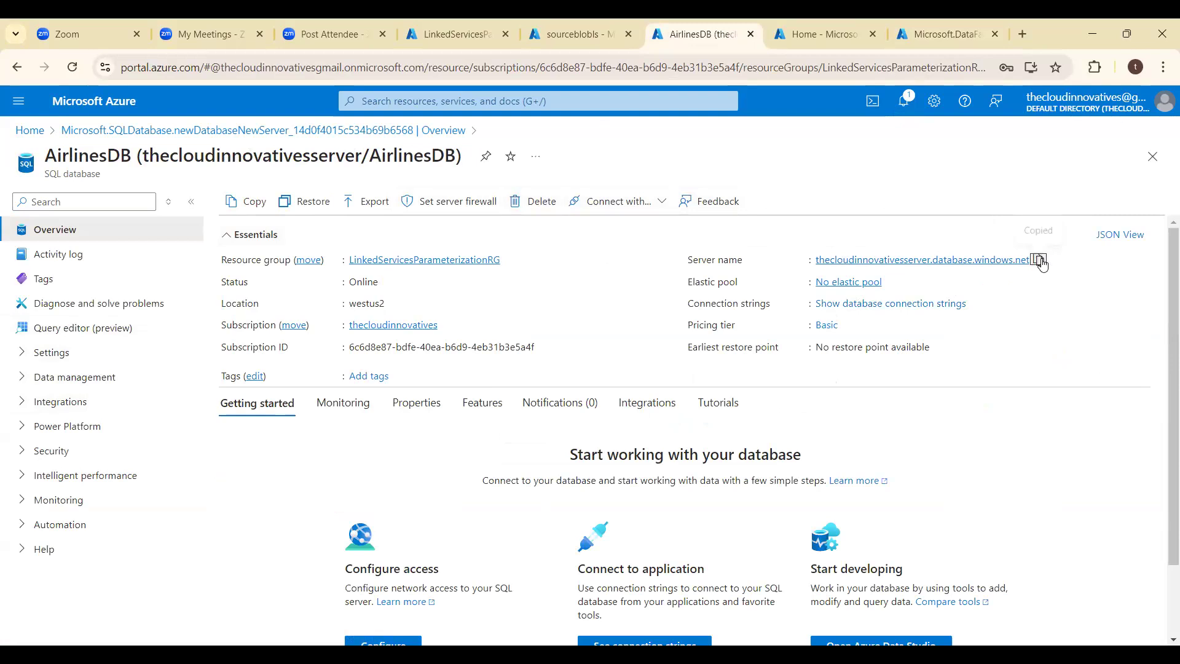
pyautogui.click(951, 264)
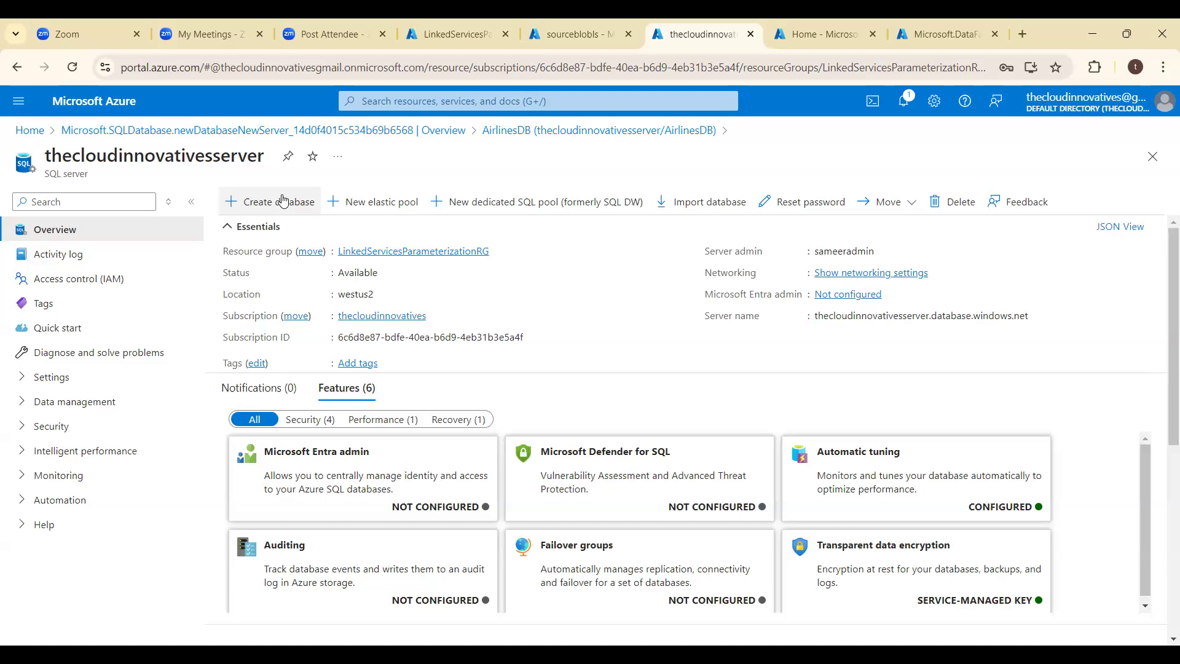
# - Start a new SQL database on thecloudinnovativesserver and name it CountriesDB
pyautogui.click(283, 201)
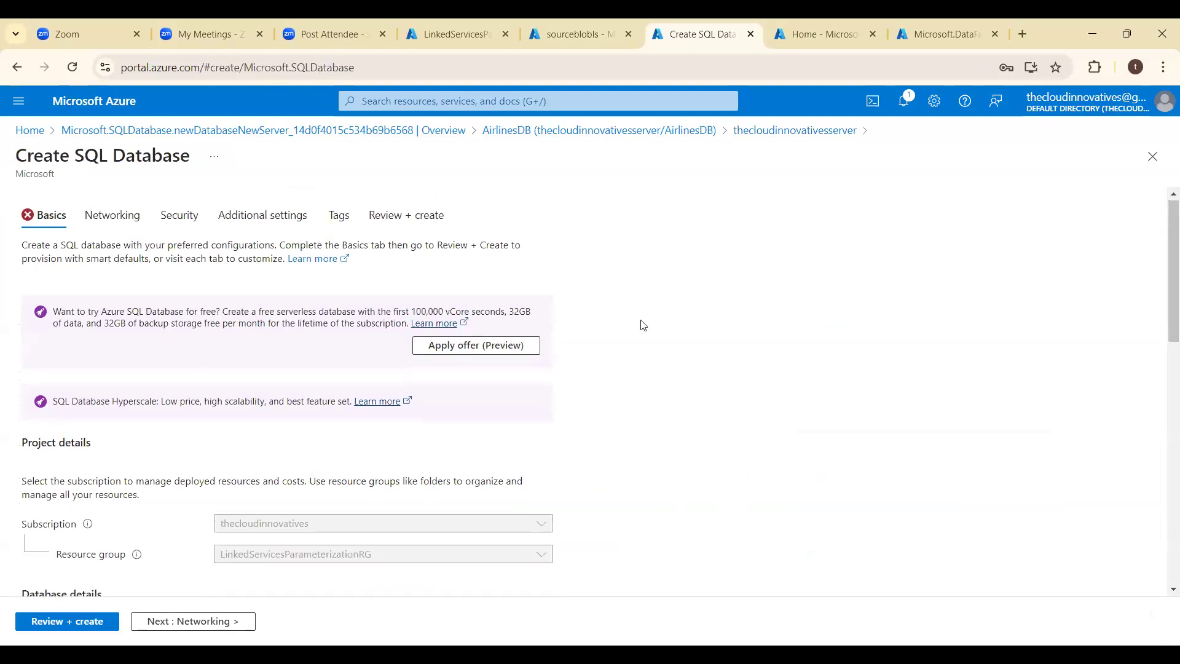
pyautogui.scroll(-1, 642, 325)
pyautogui.scroll(-15, 643, 325)
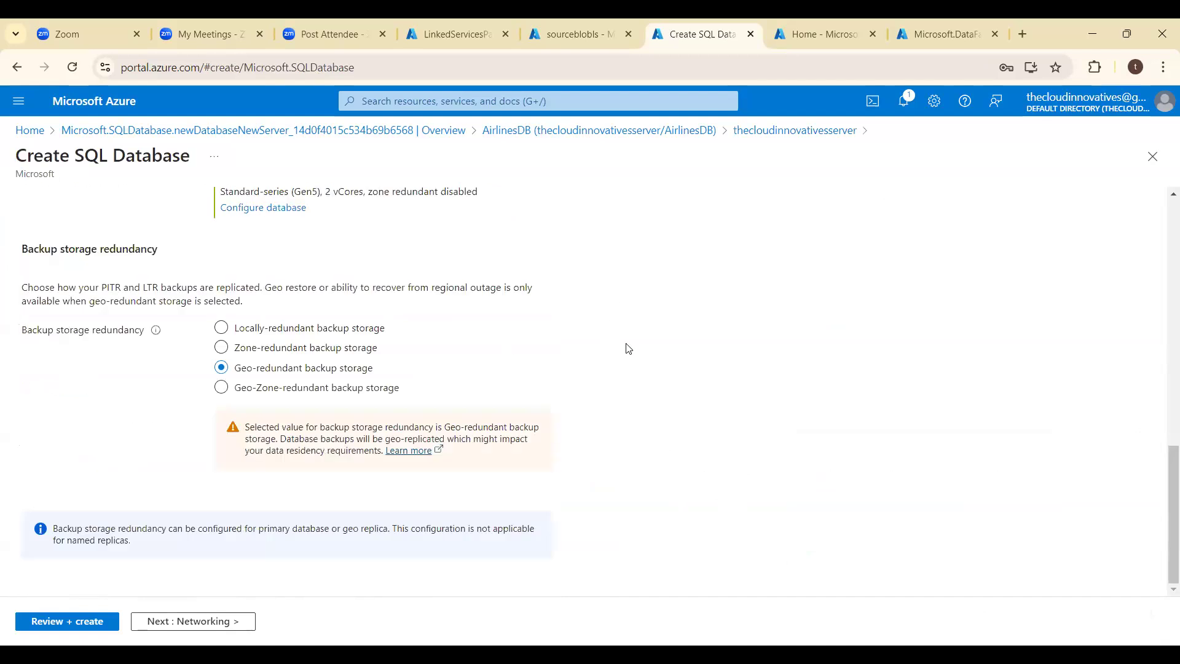
pyautogui.scroll(3, 627, 349)
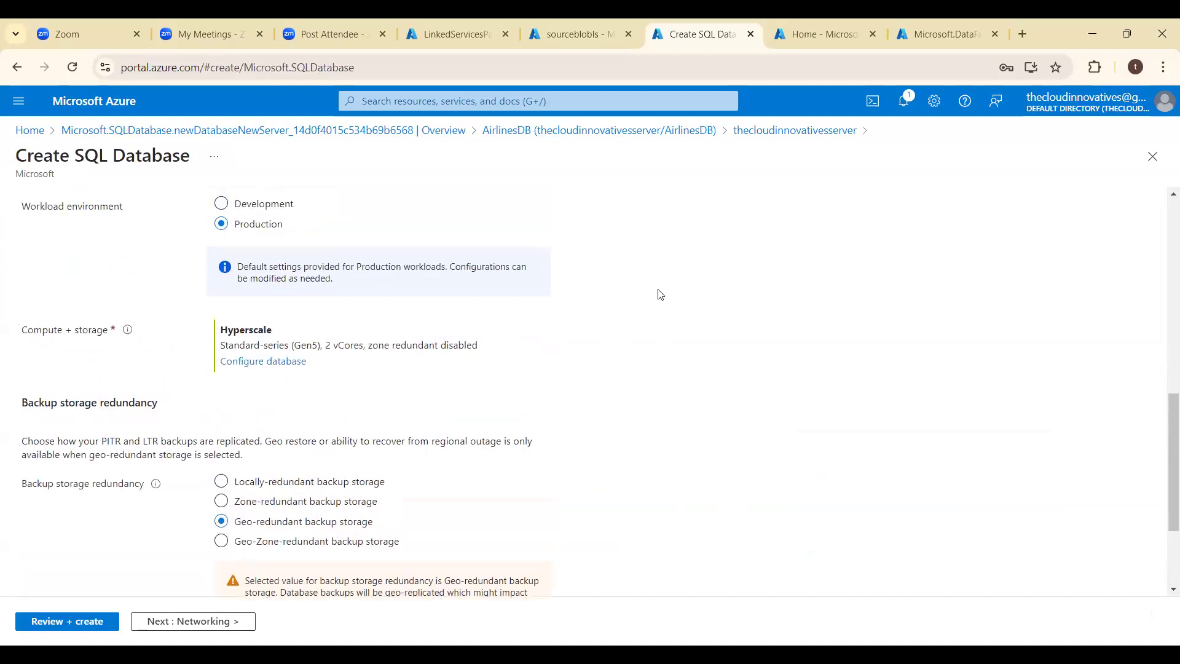
pyautogui.scroll(4, 659, 291)
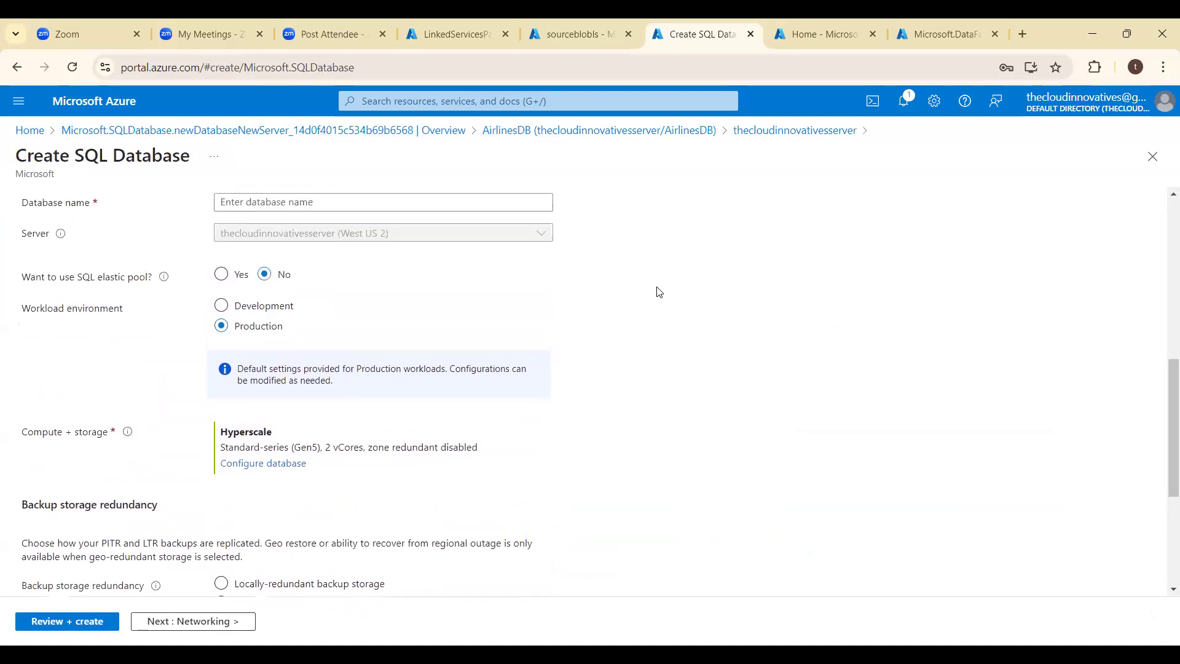
pyautogui.click(404, 285)
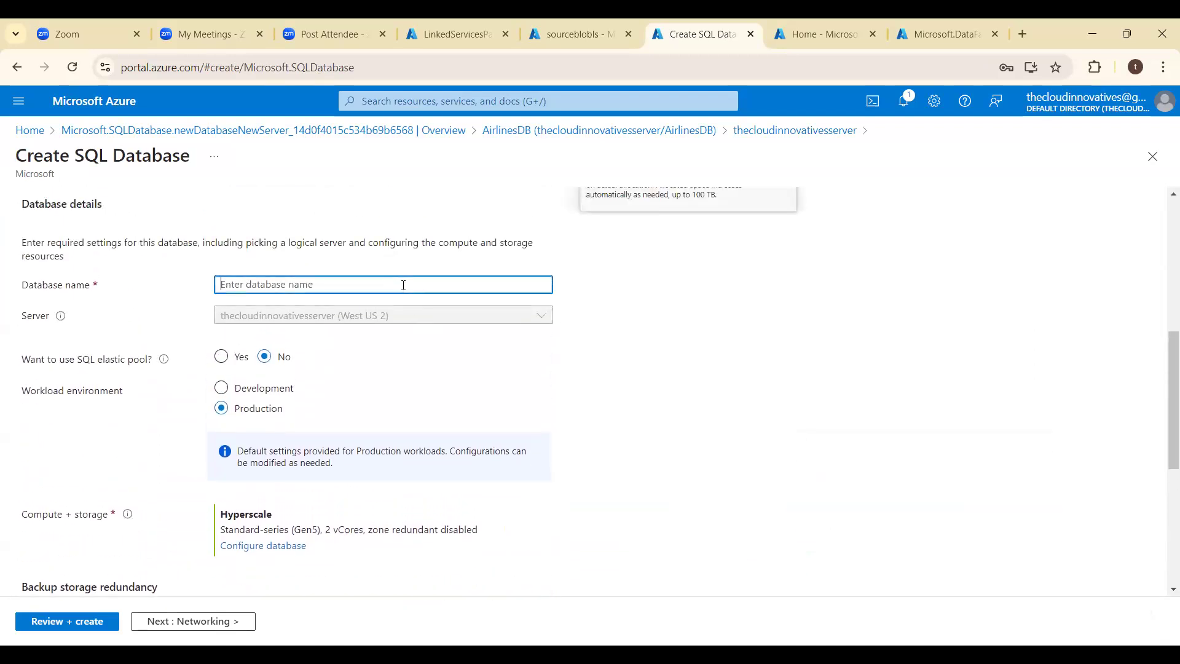
pyautogui.write('CountriesDB')
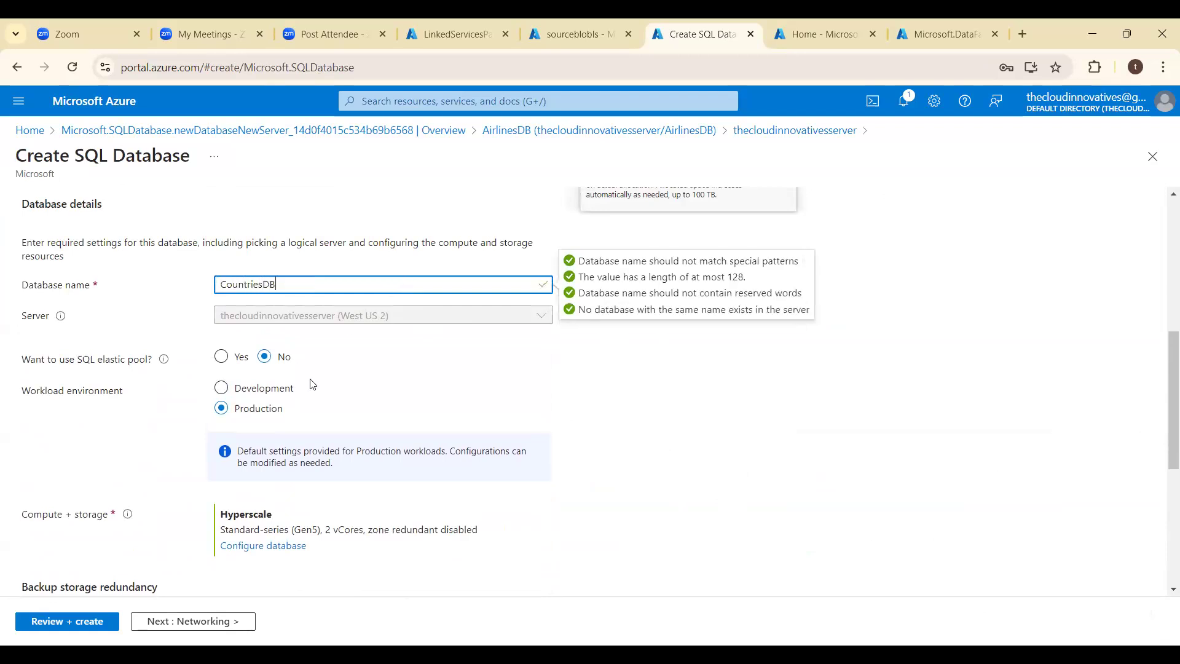
# - Configure the CountriesDB compute and storage with the Basic (For less demanding workloads) service tier
pyautogui.click(242, 552)
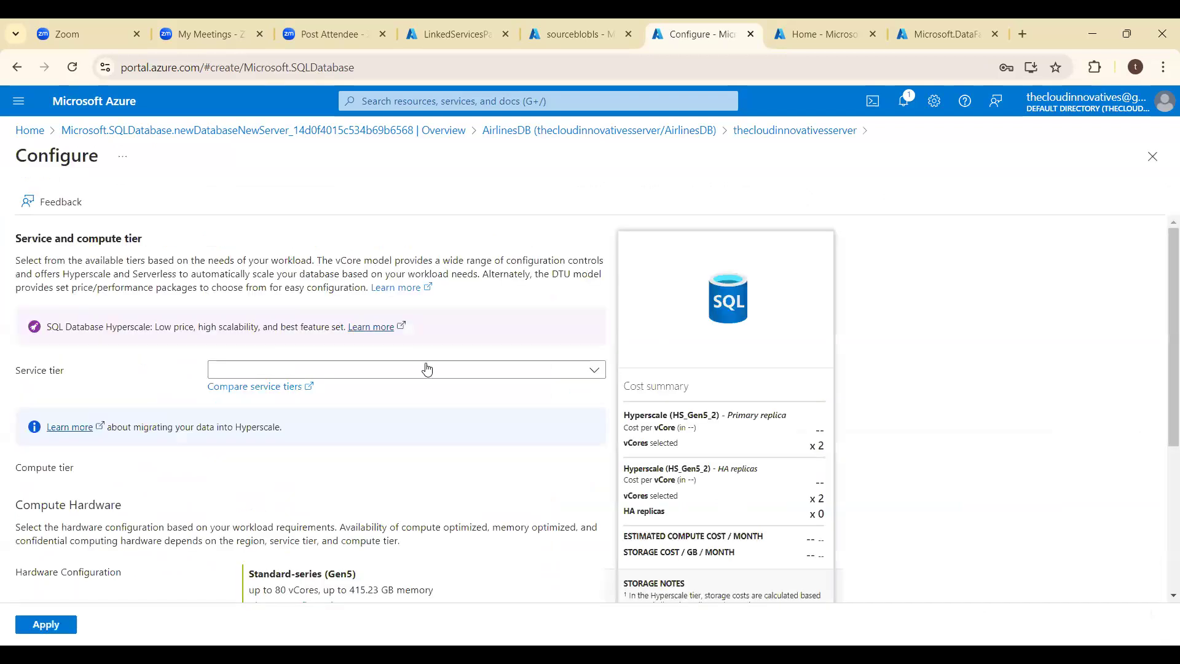
pyautogui.click(424, 370)
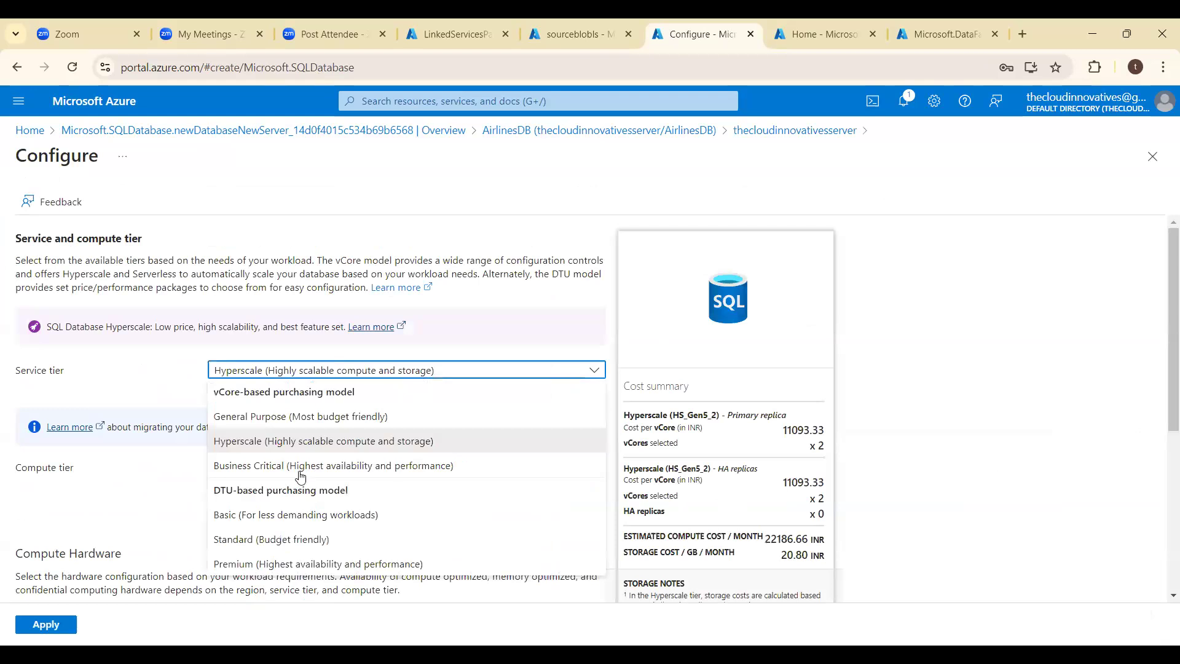
pyautogui.click(280, 515)
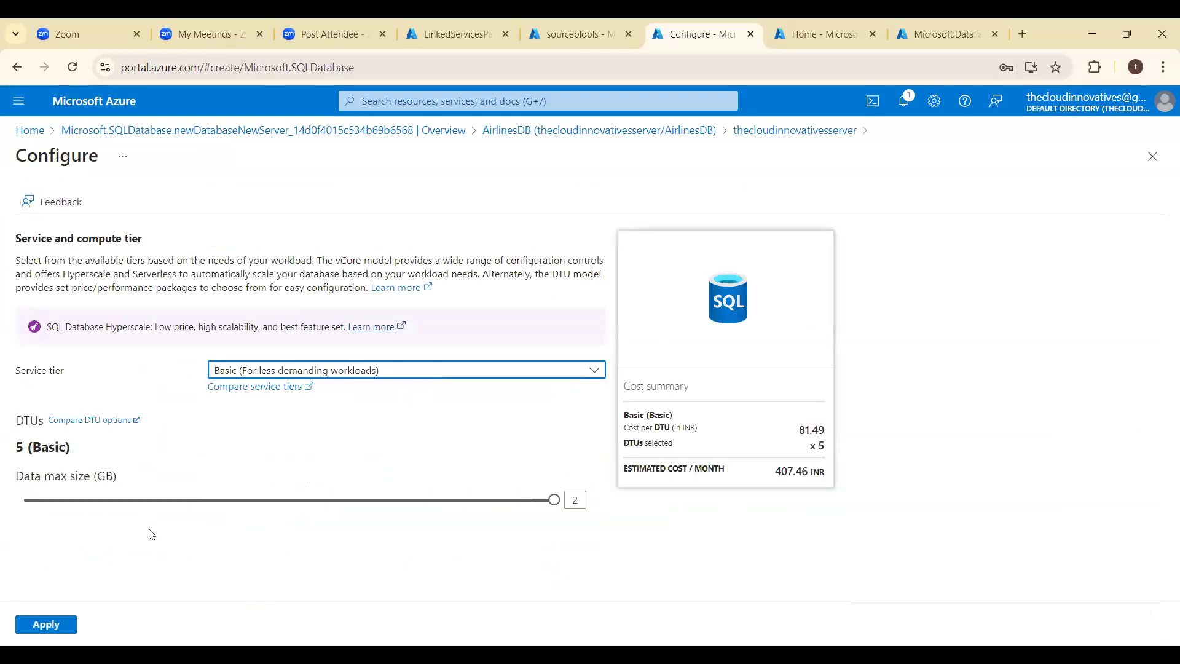
pyautogui.click(43, 625)
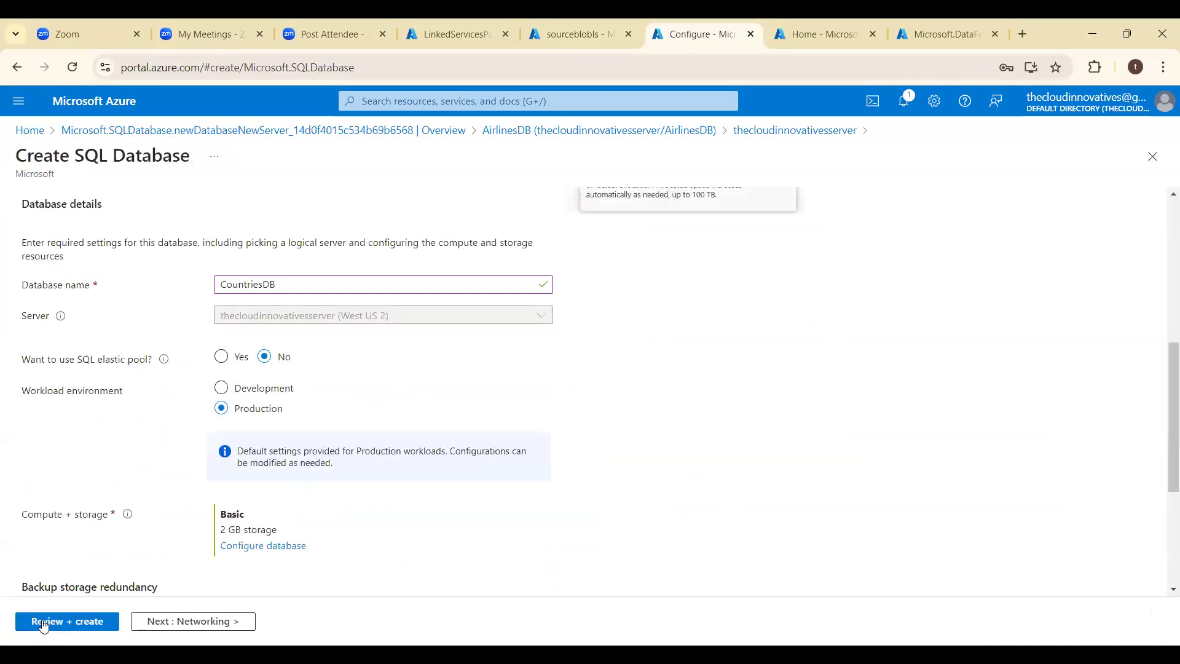
# - Enable adding the current client IP address to the firewall rules, and review and create the CountriesDB database
pyautogui.click(206, 622)
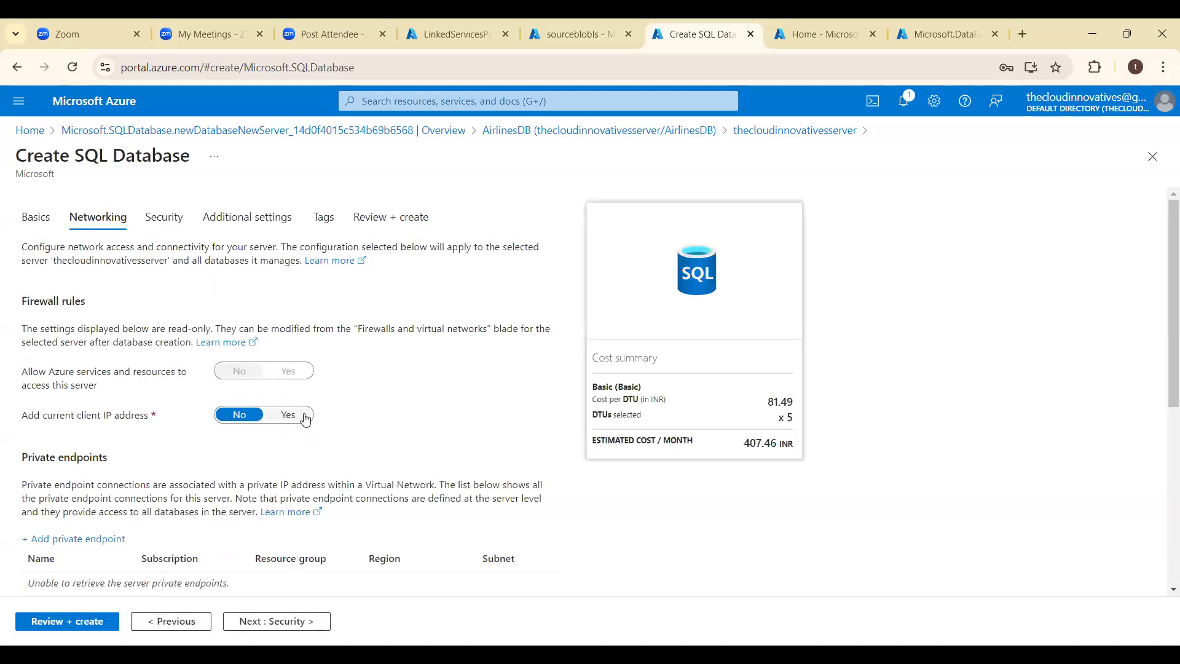
pyautogui.click(289, 415)
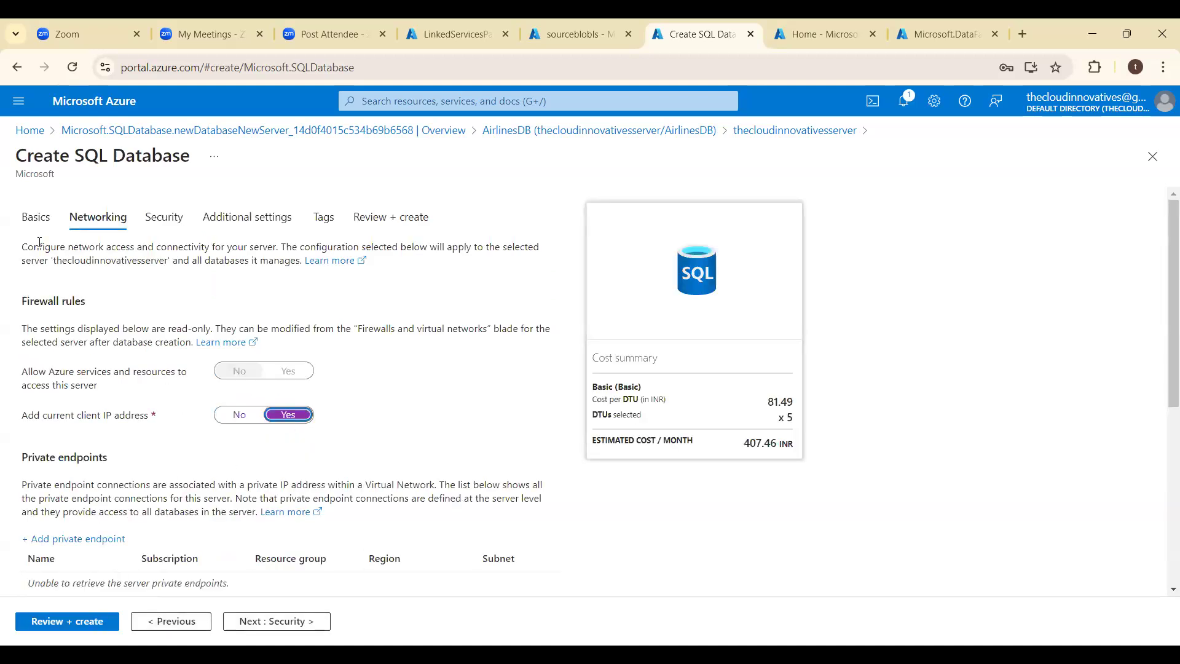
pyautogui.click(38, 223)
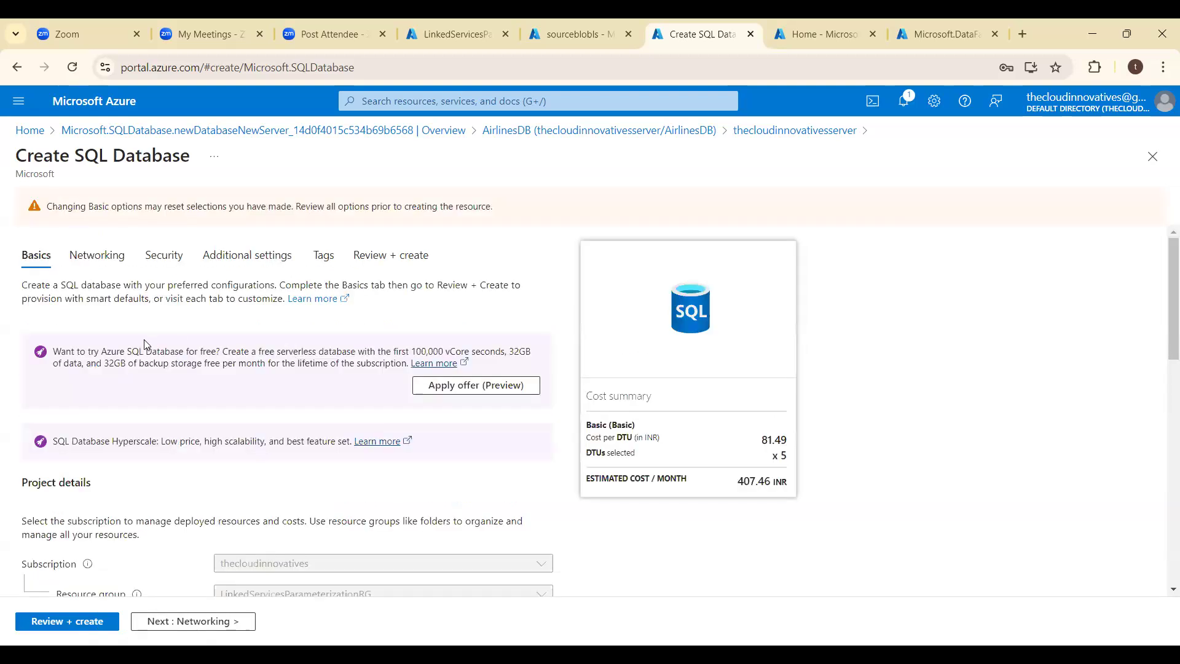
pyautogui.press('Right')
pyautogui.press('Right')
pyautogui.press('Right')
pyautogui.scroll(-2, 378, 474)
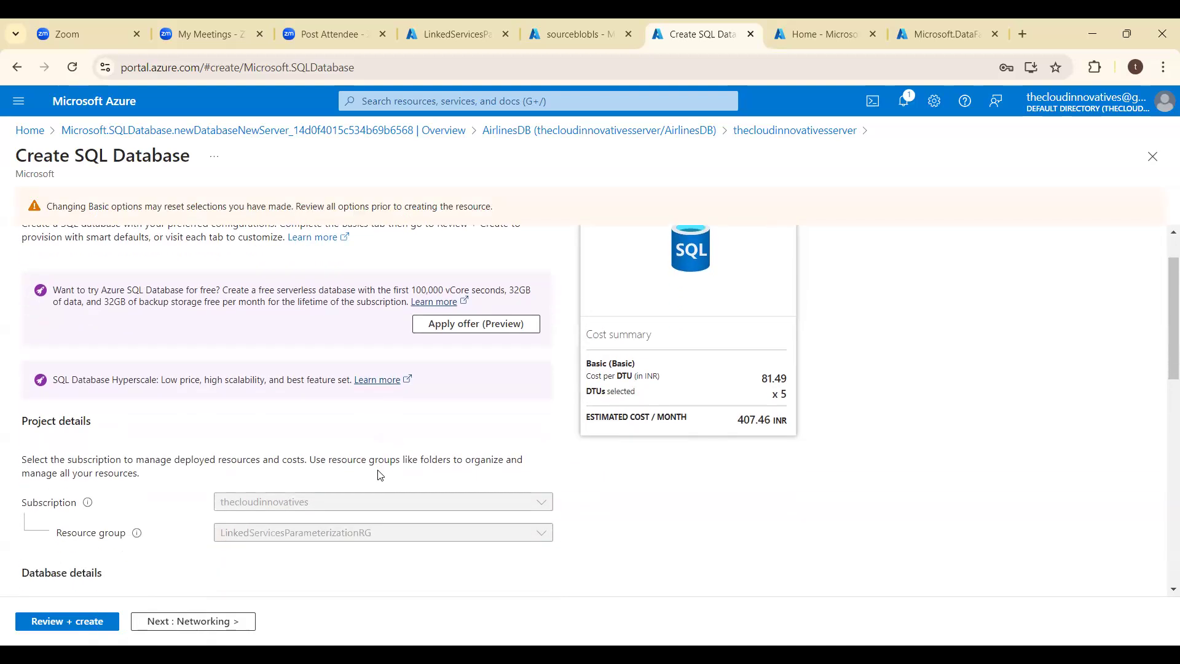
pyautogui.click(62, 624)
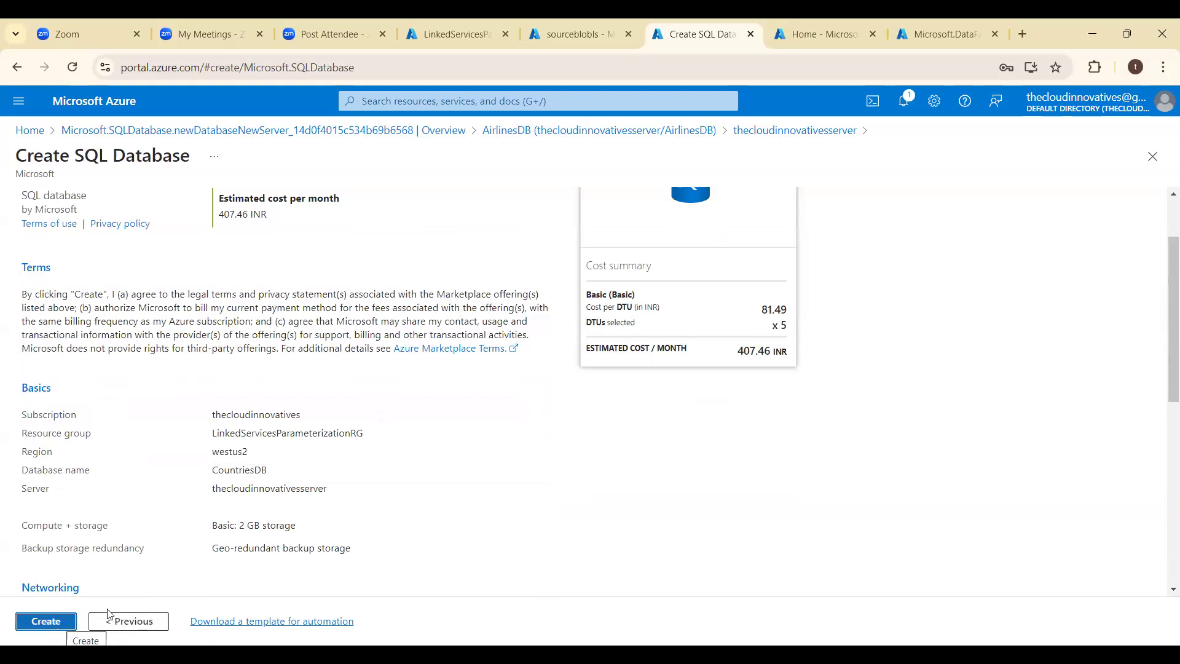
pyautogui.click(46, 622)
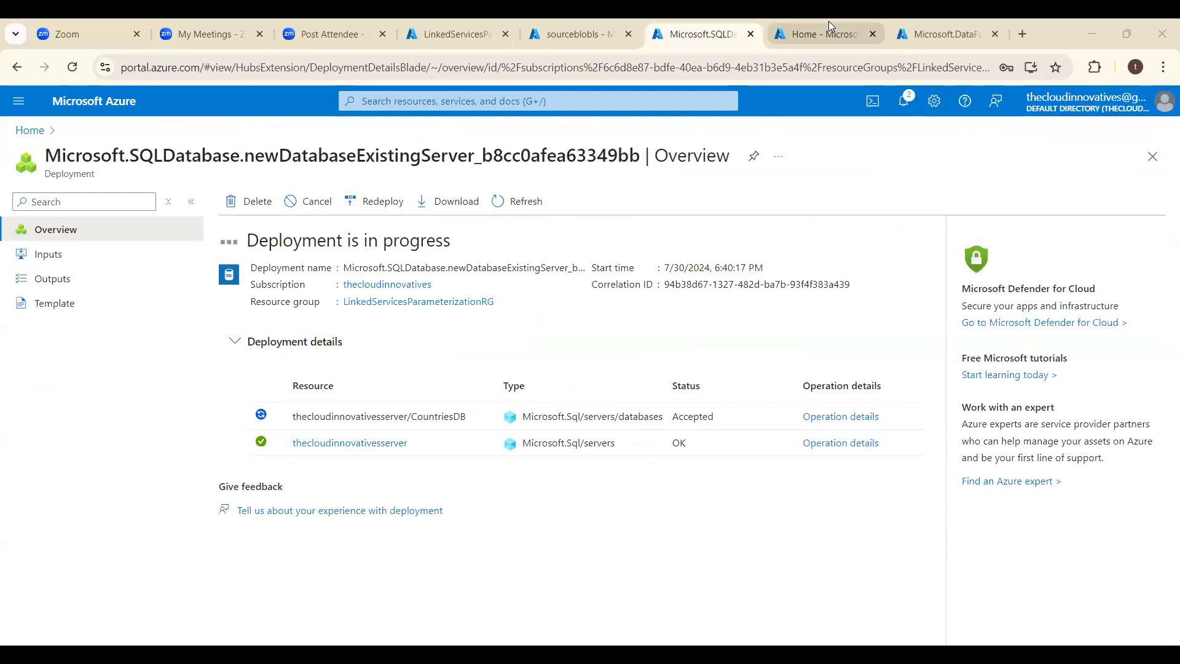
# - Launch the studio of the deployed InstanceBlobToSQLDBUsingParameters data factory and show its linked services management page
pyautogui.click(946, 29)
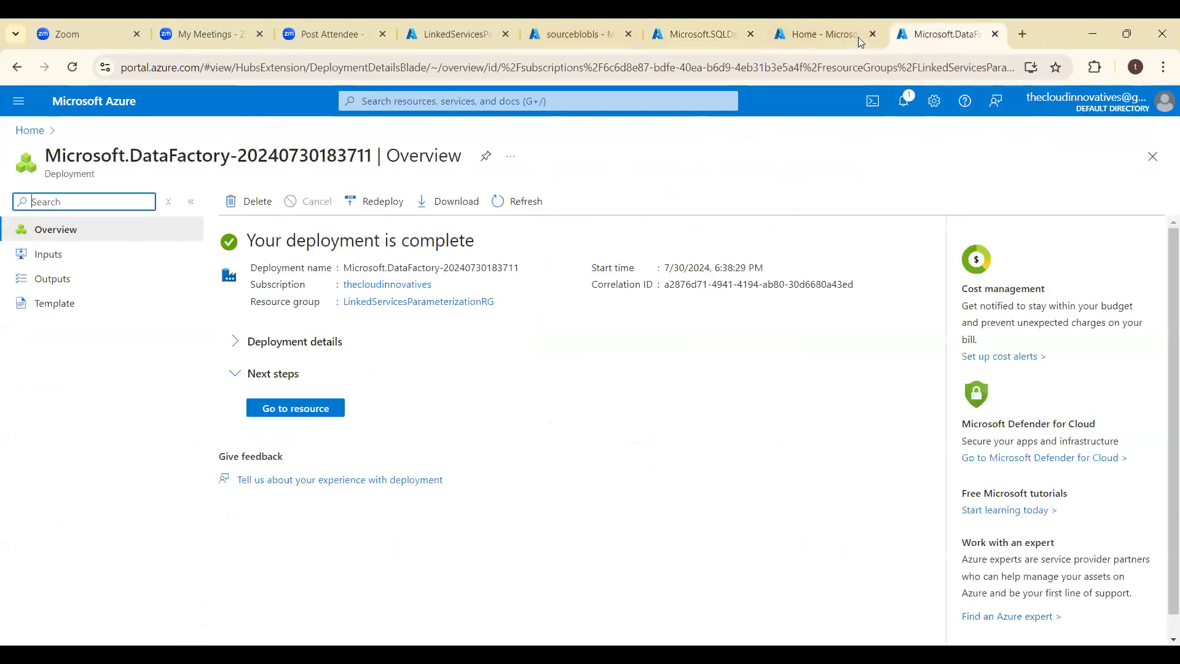
pyautogui.click(298, 410)
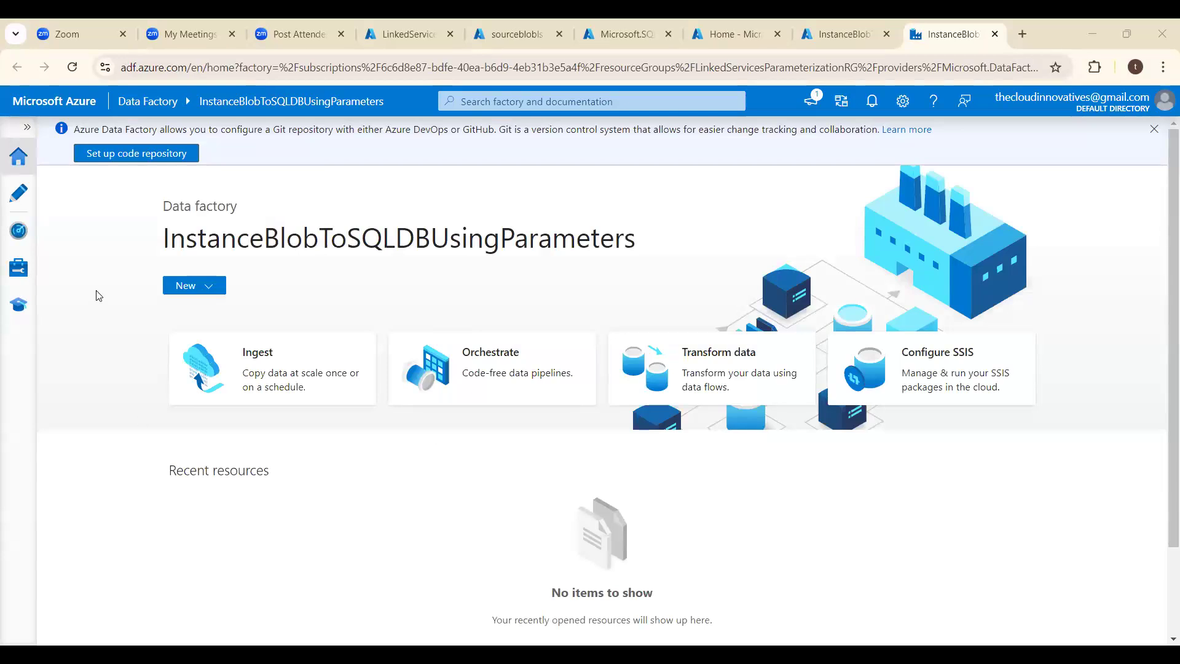
pyautogui.click(27, 130)
pyautogui.click(65, 274)
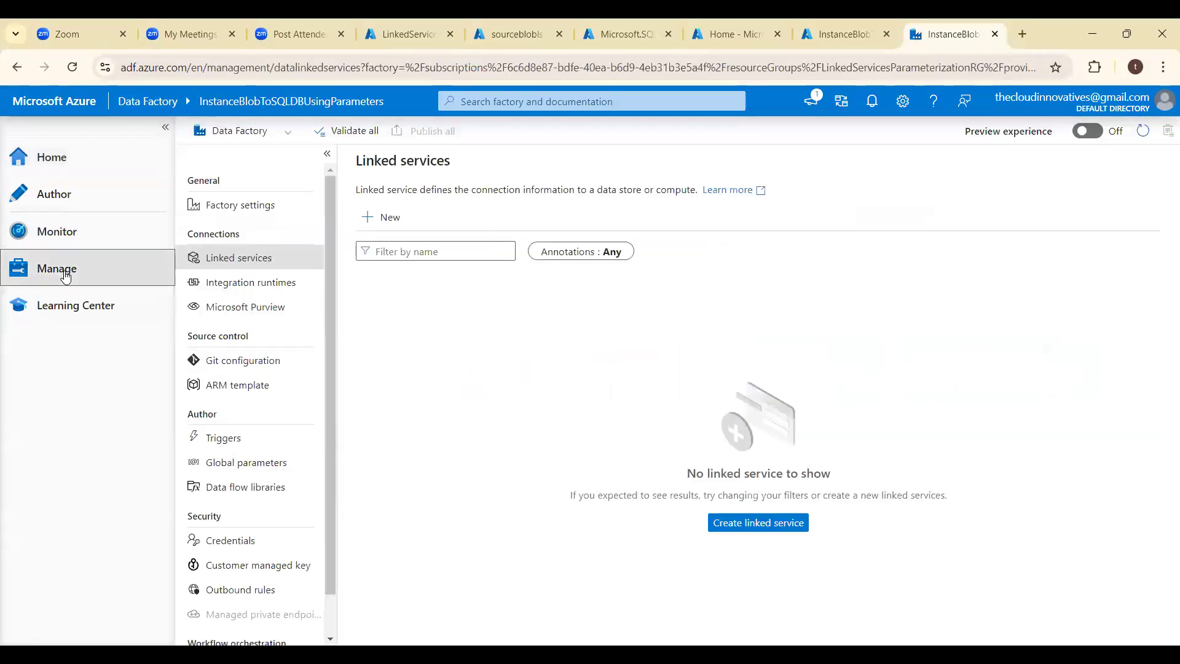
# - Open the deployed CountriesDB resource, and find and open AirlinesDB among the SQL databases in the other portal tab
pyautogui.click(628, 32)
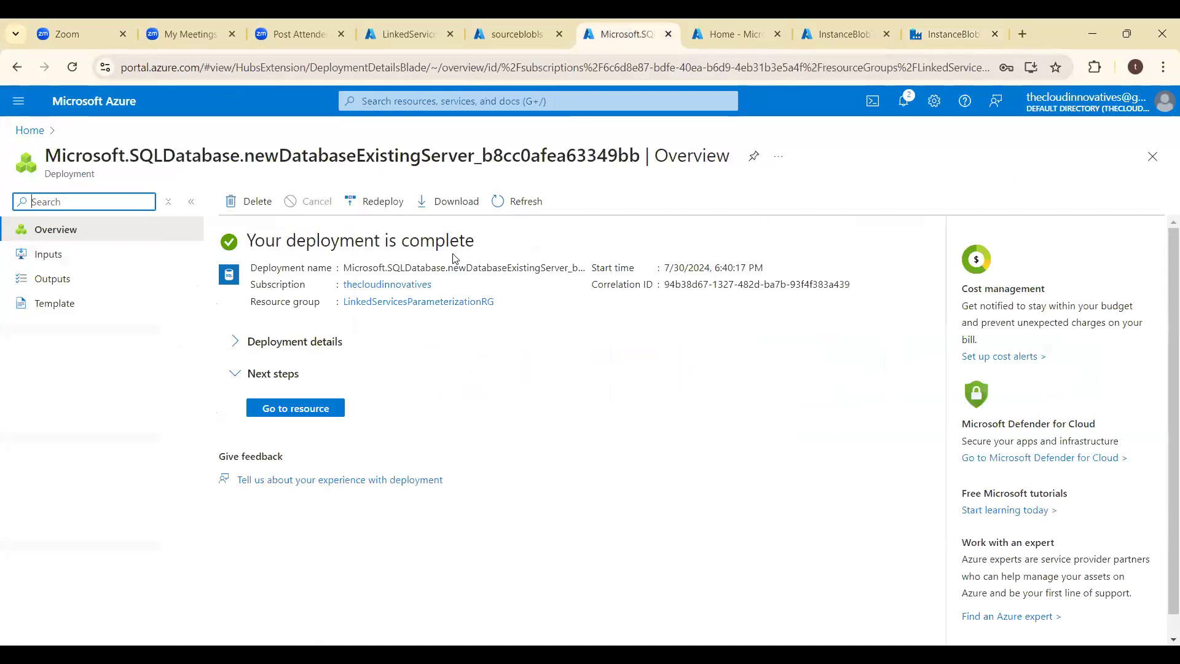
pyautogui.click(295, 408)
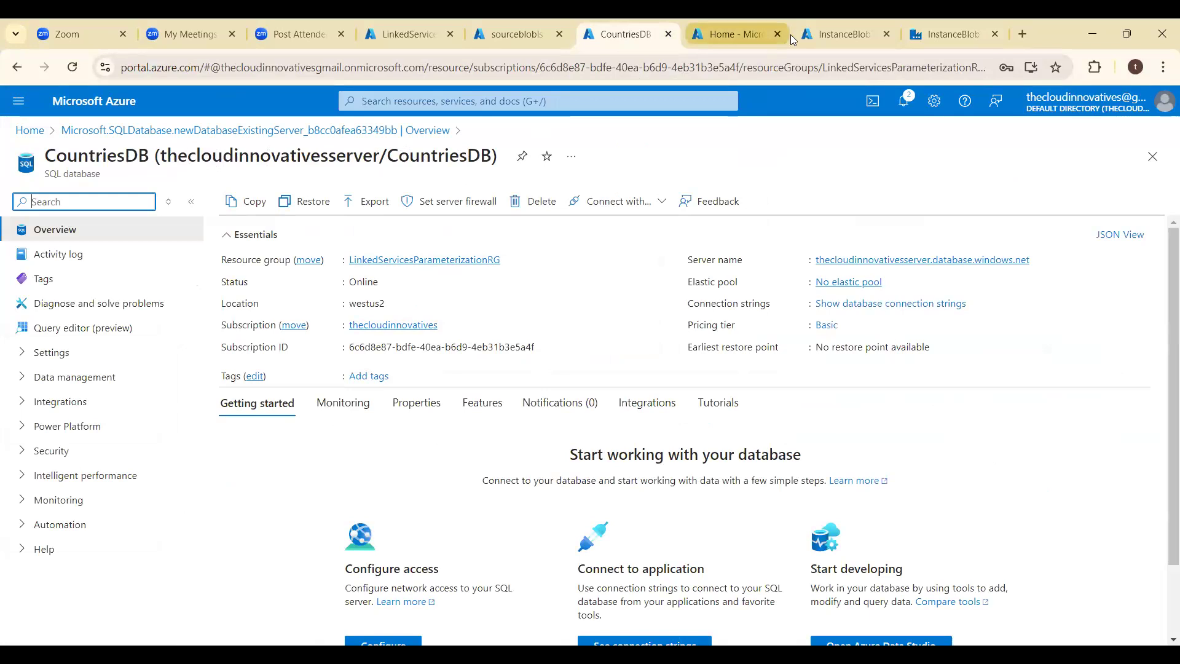
pyautogui.click(731, 34)
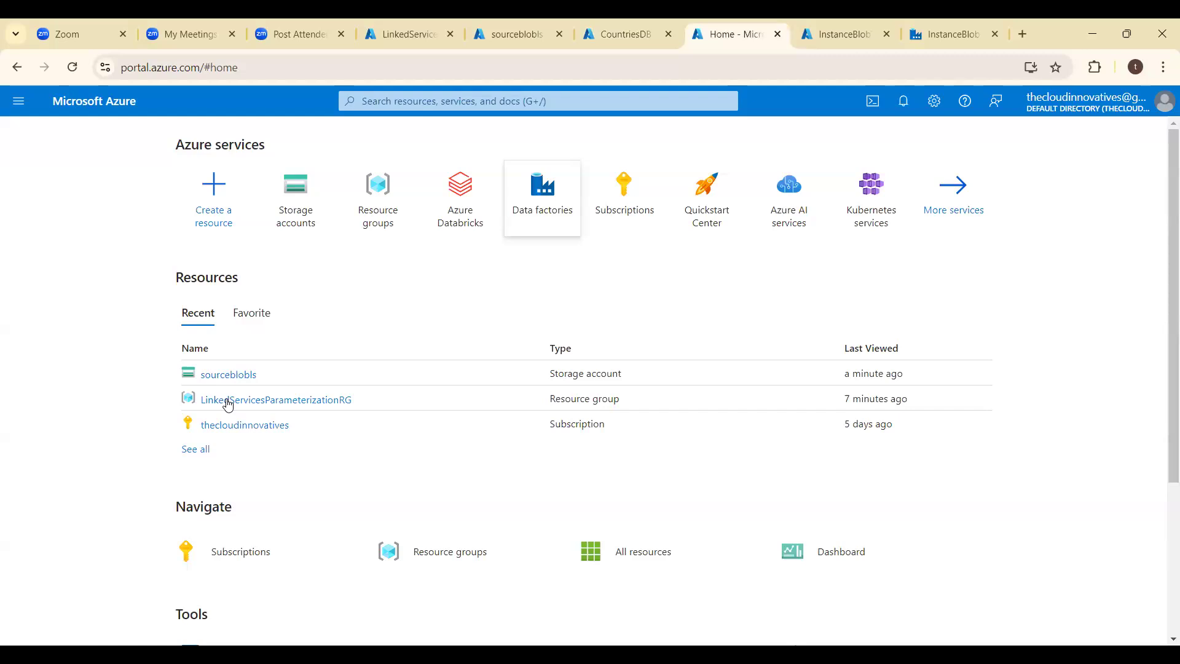
pyautogui.click(368, 100)
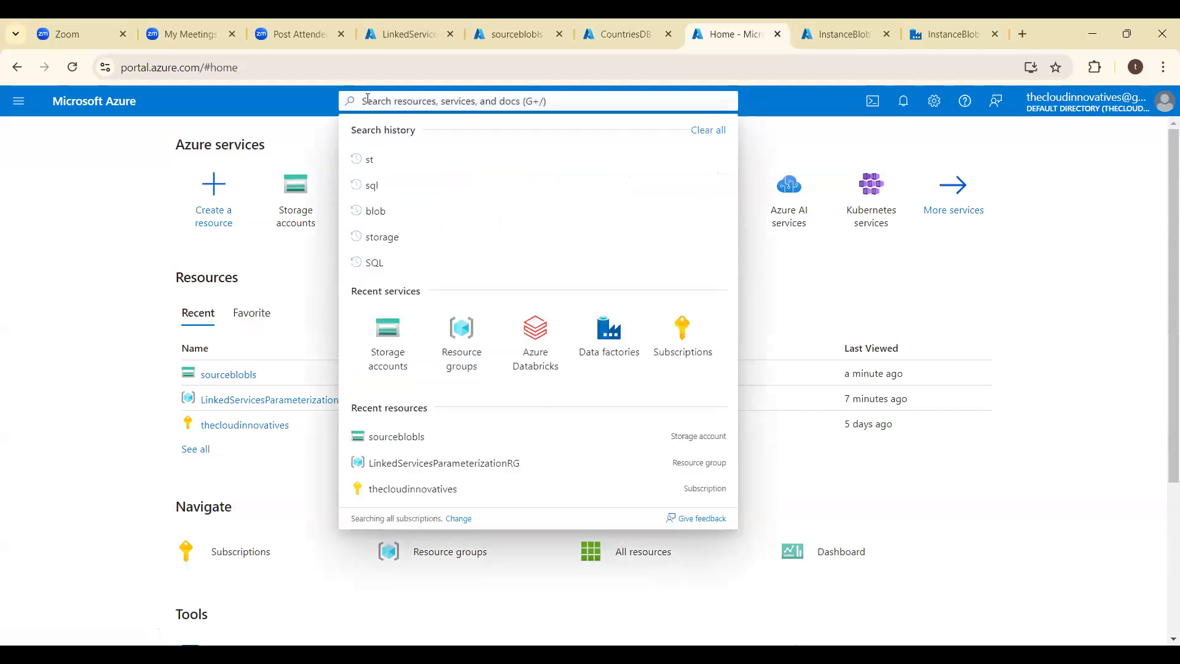
pyautogui.write('sq')
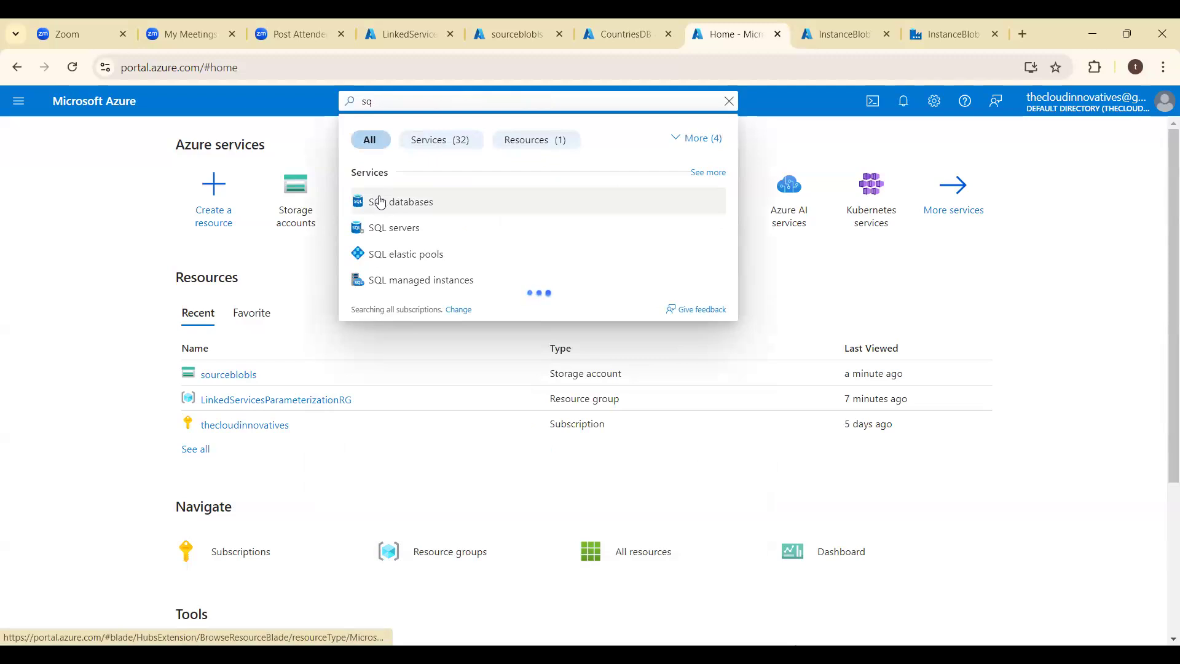
pyautogui.click(383, 203)
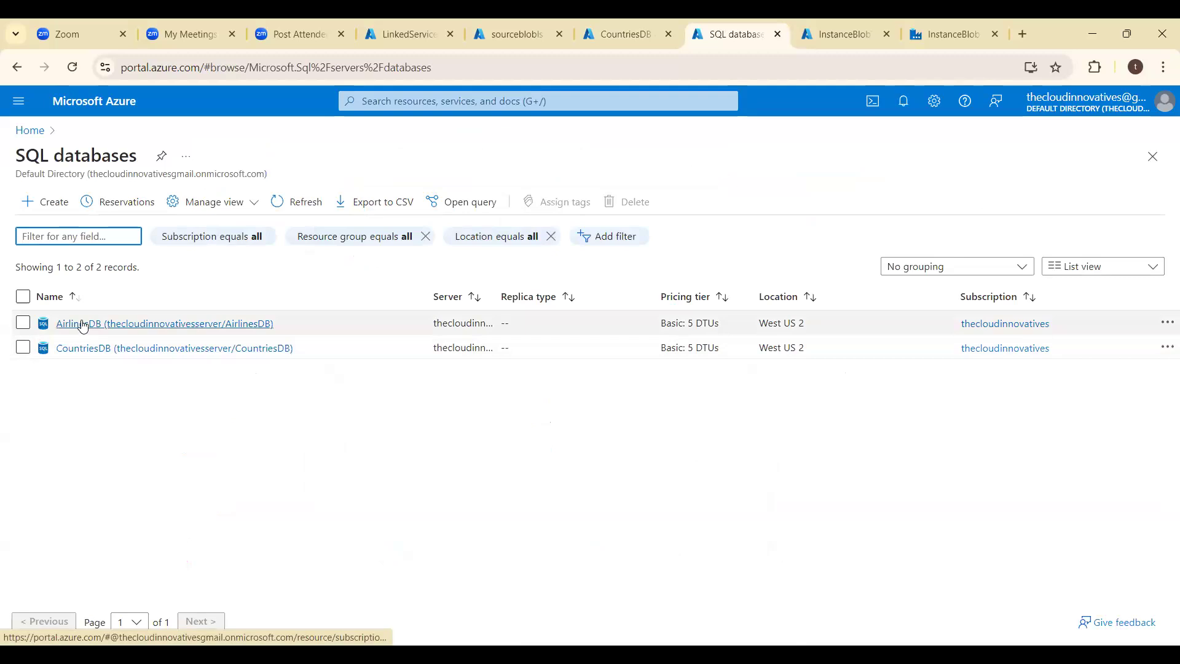
pyautogui.click(83, 324)
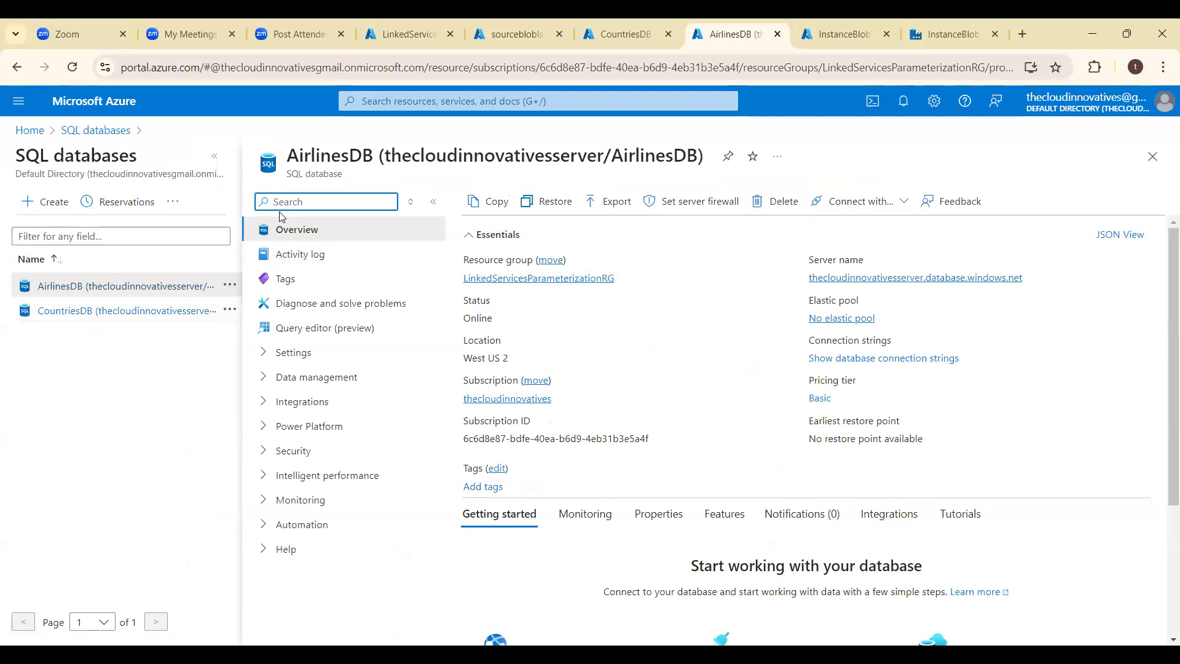
pyautogui.click(214, 161)
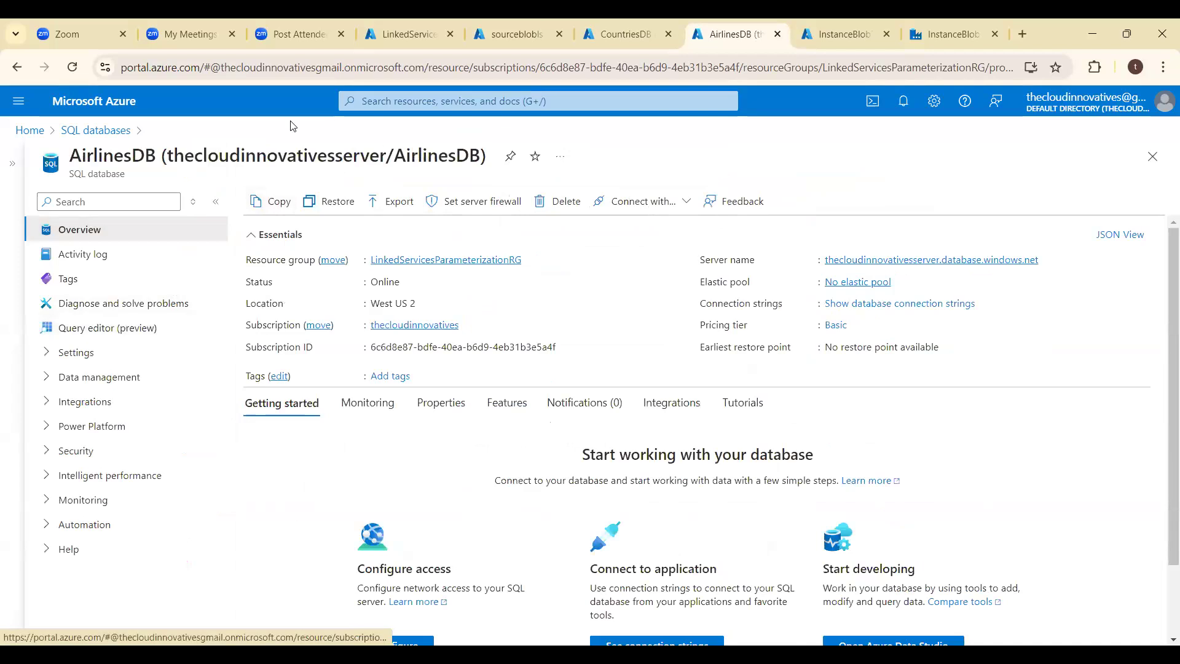
# - Reorder the browser tabs so that AirlinesDB comes before CountriesDB
pyautogui.click(627, 32)
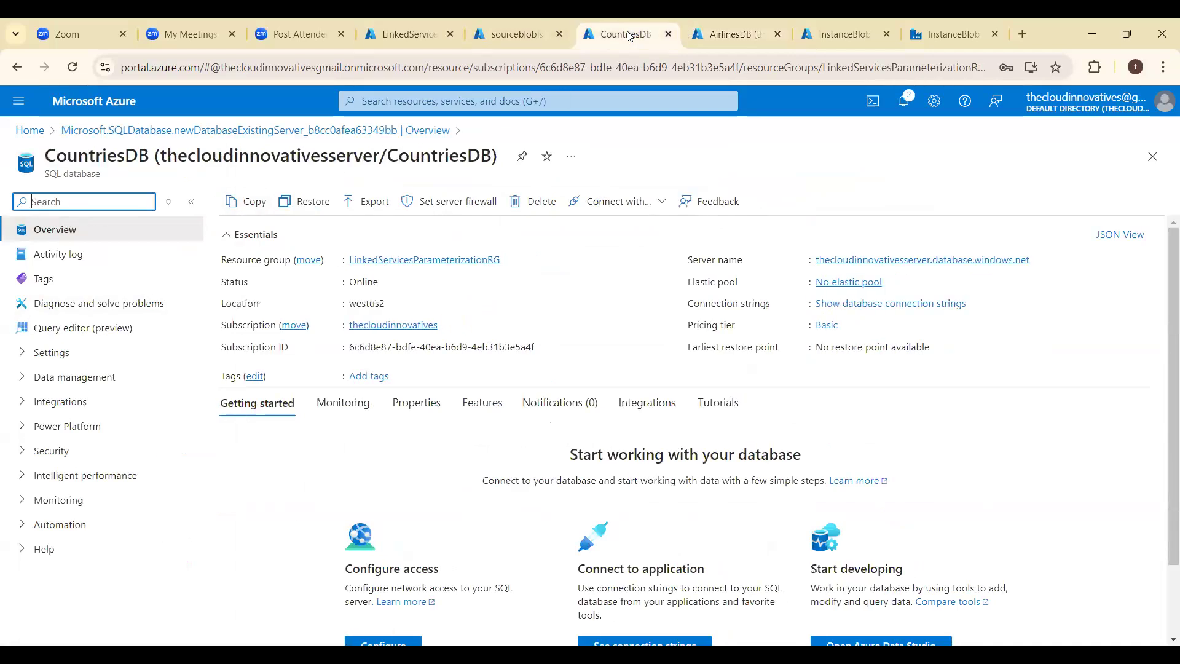
pyautogui.click(716, 33)
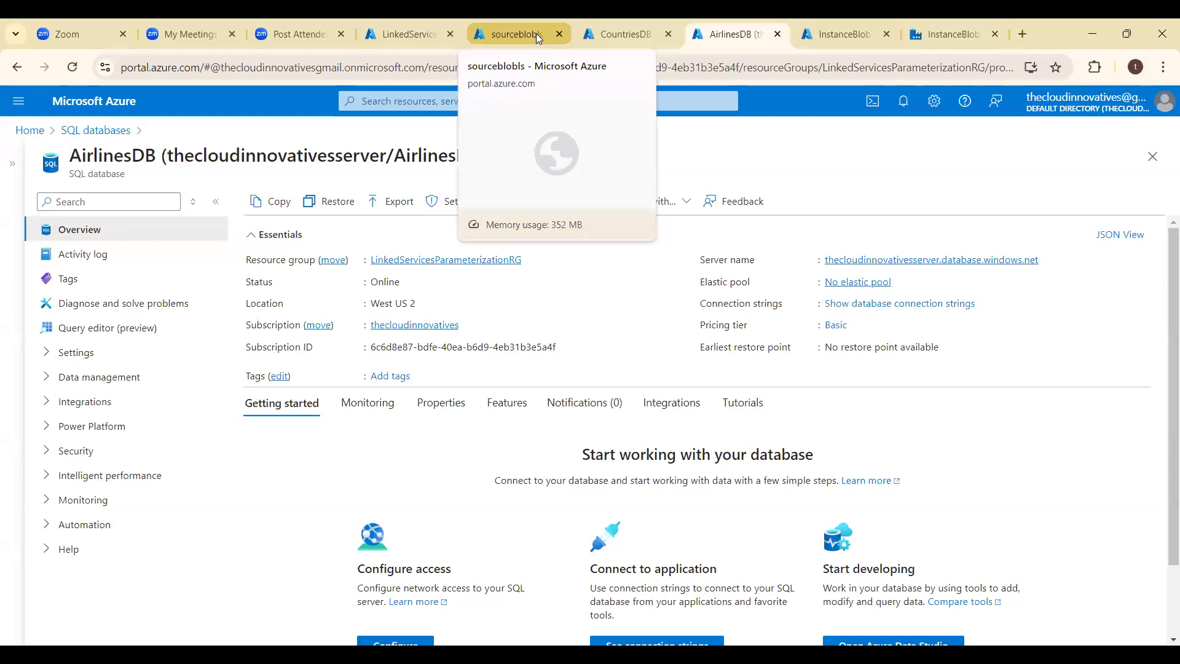
pyautogui.moveTo(718, 21); pyautogui.dragTo(657, 28)
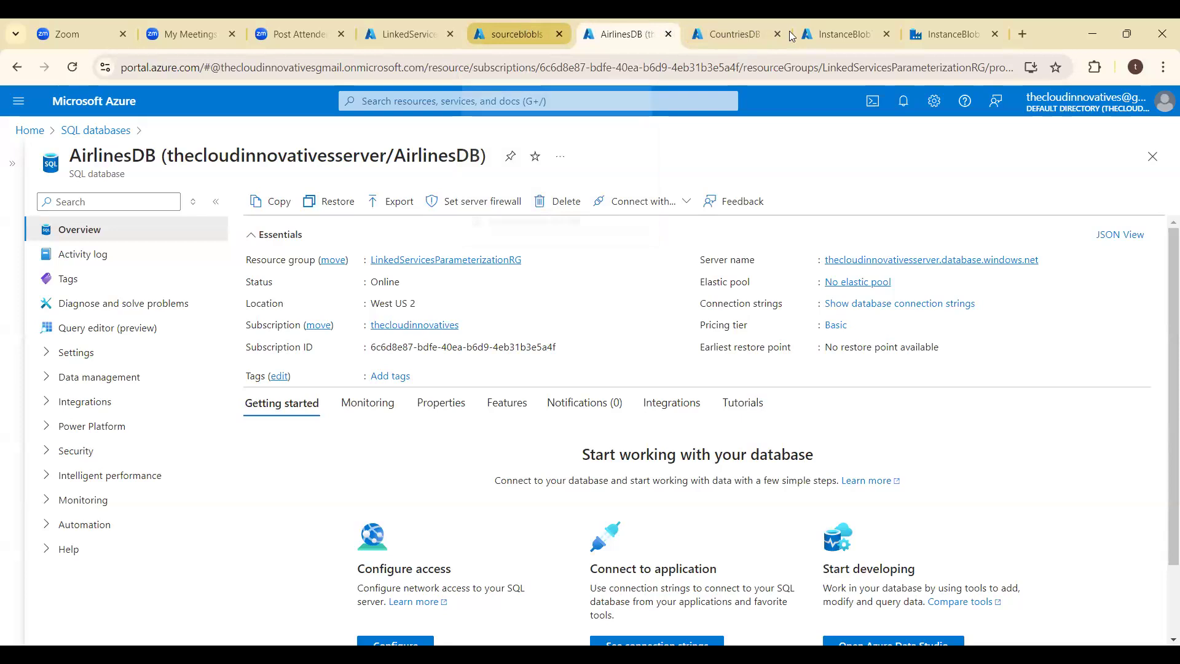
pyautogui.click(737, 26)
pyautogui.click(638, 37)
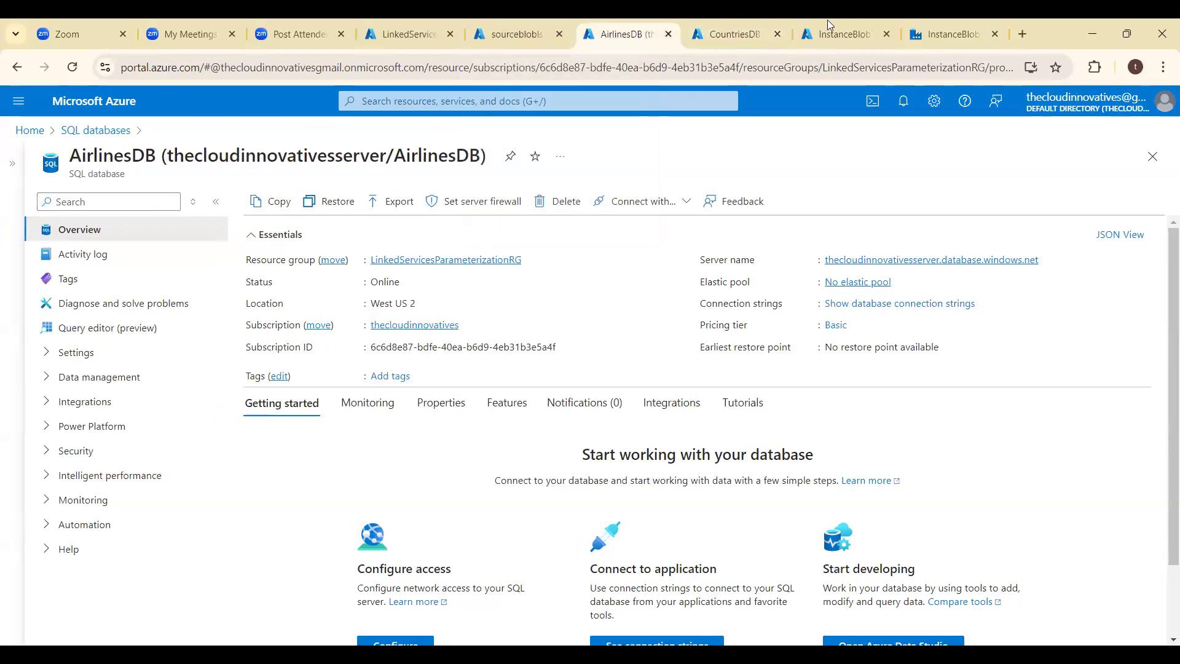
# - Return to the data factory's linked services and start a new Azure Blob Storage linked service named LS_BLOB_SOURCE
pyautogui.click(847, 28)
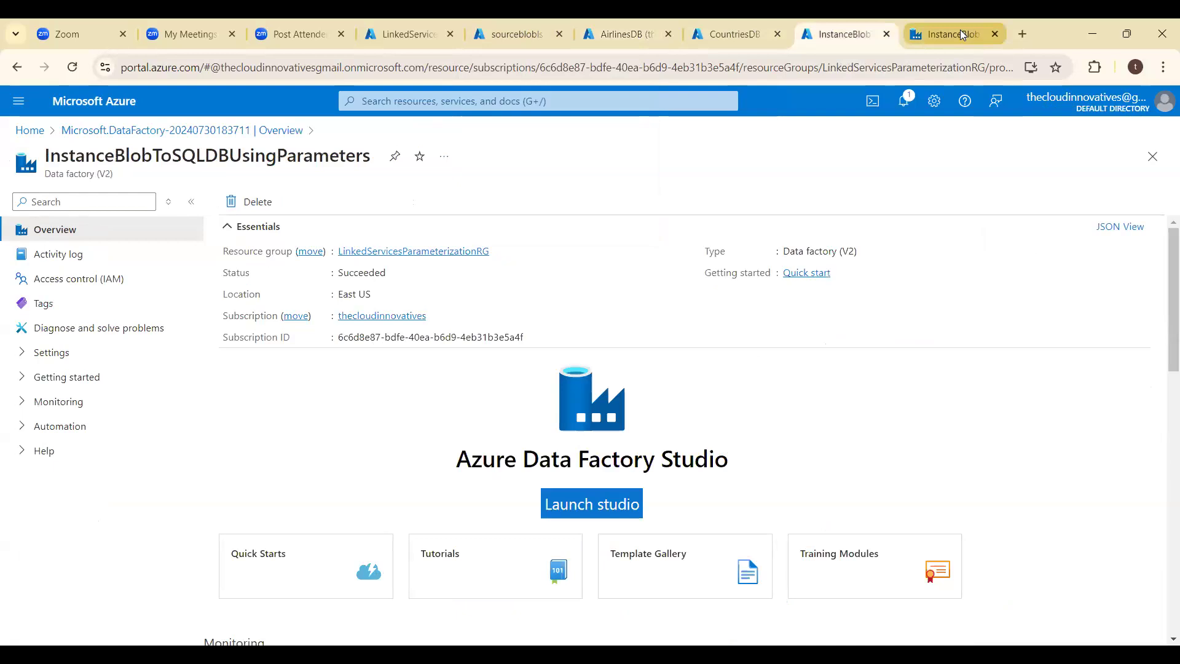
pyautogui.click(961, 34)
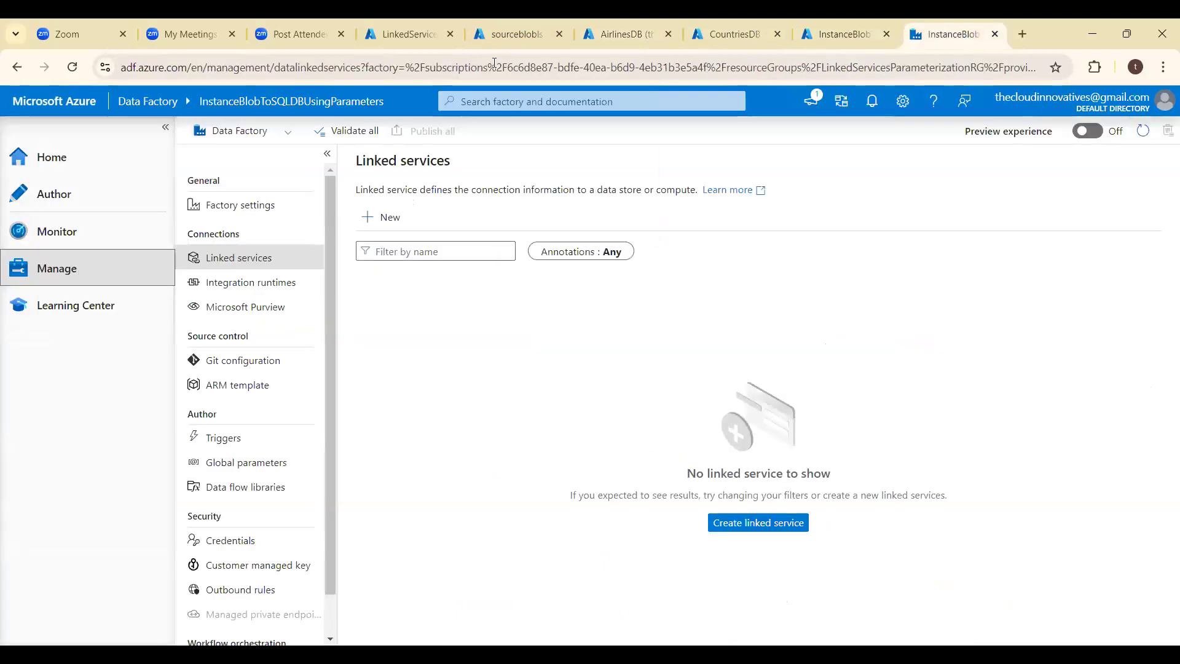
pyautogui.click(381, 219)
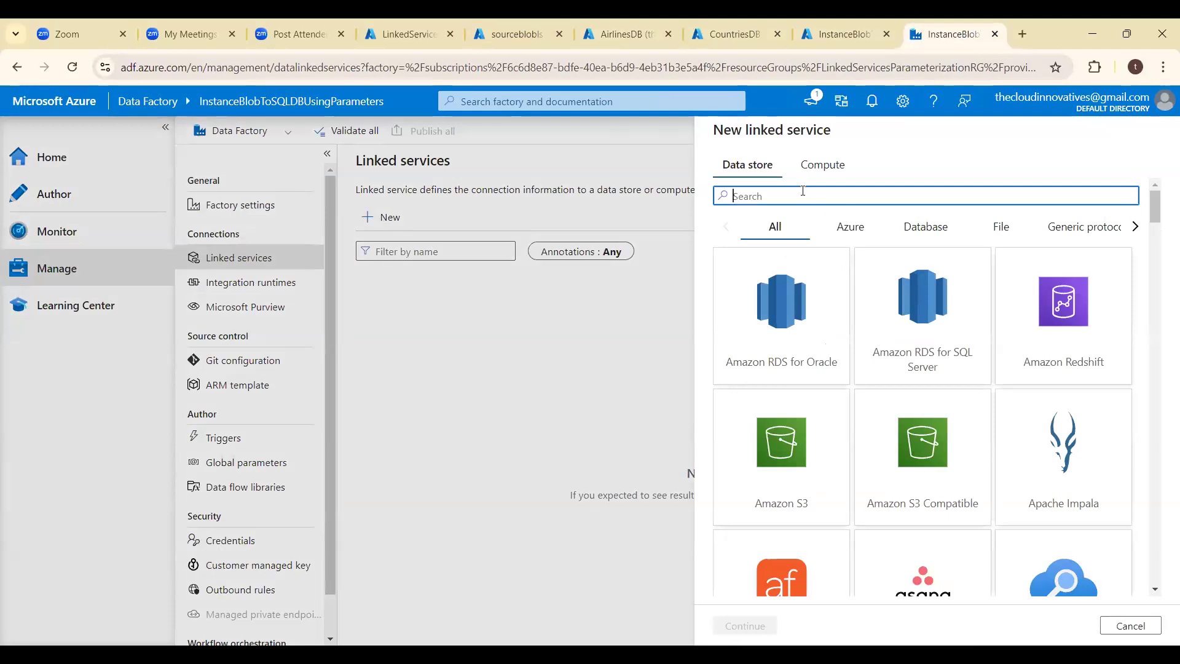
pyautogui.write('blob')
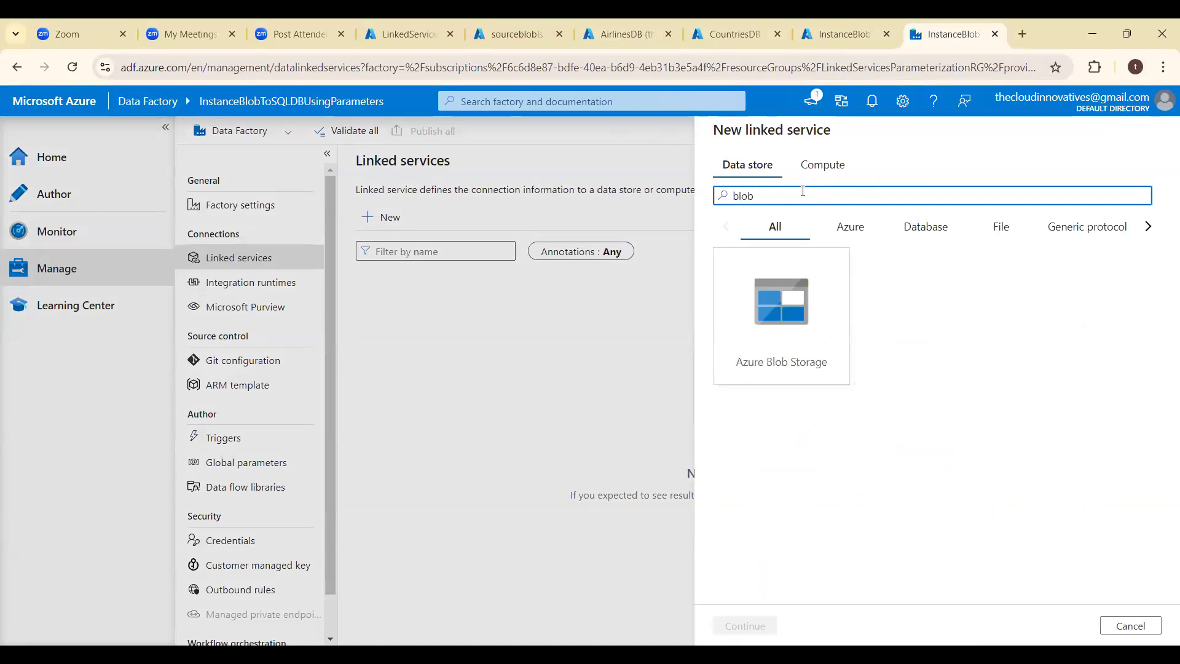
pyautogui.doubleClick(779, 296)
pyautogui.doubleClick(842, 195)
pyautogui.press('BackSpace')
pyautogui.write('LS_BLOB_')
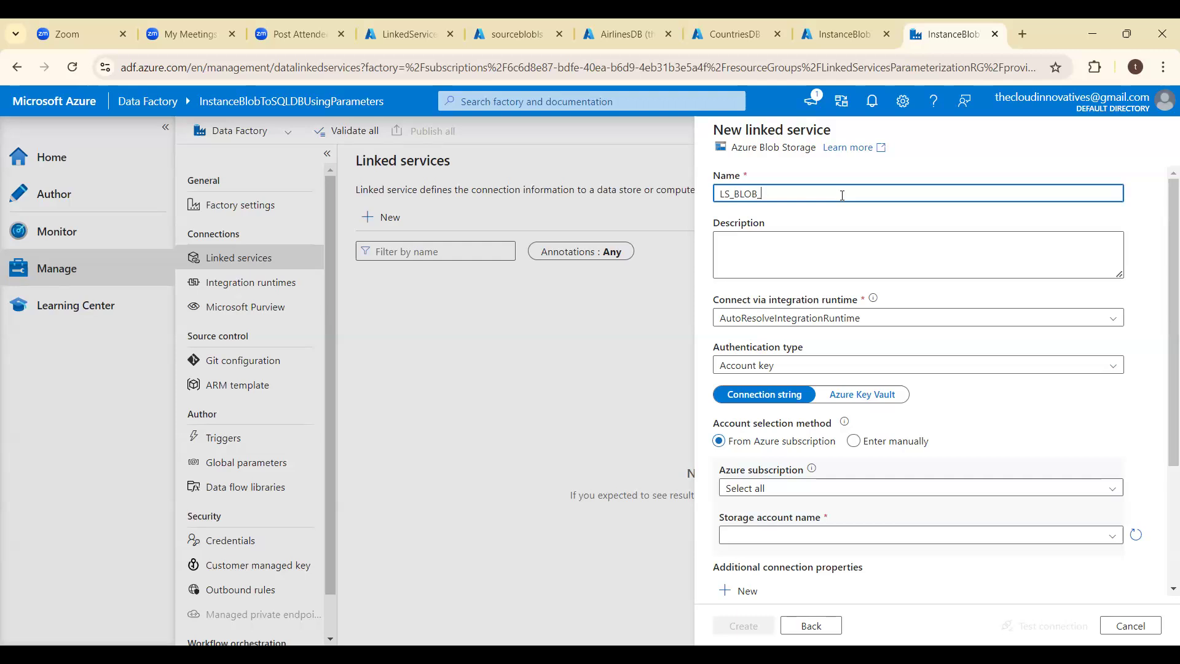
pyautogui.write('SOURCE')
# - Select the thecloudinnovatives subscription and sourceblobls storage account for LS_BLOB_SOURCE, test the connection, and create the linked service
pyautogui.click(804, 489)
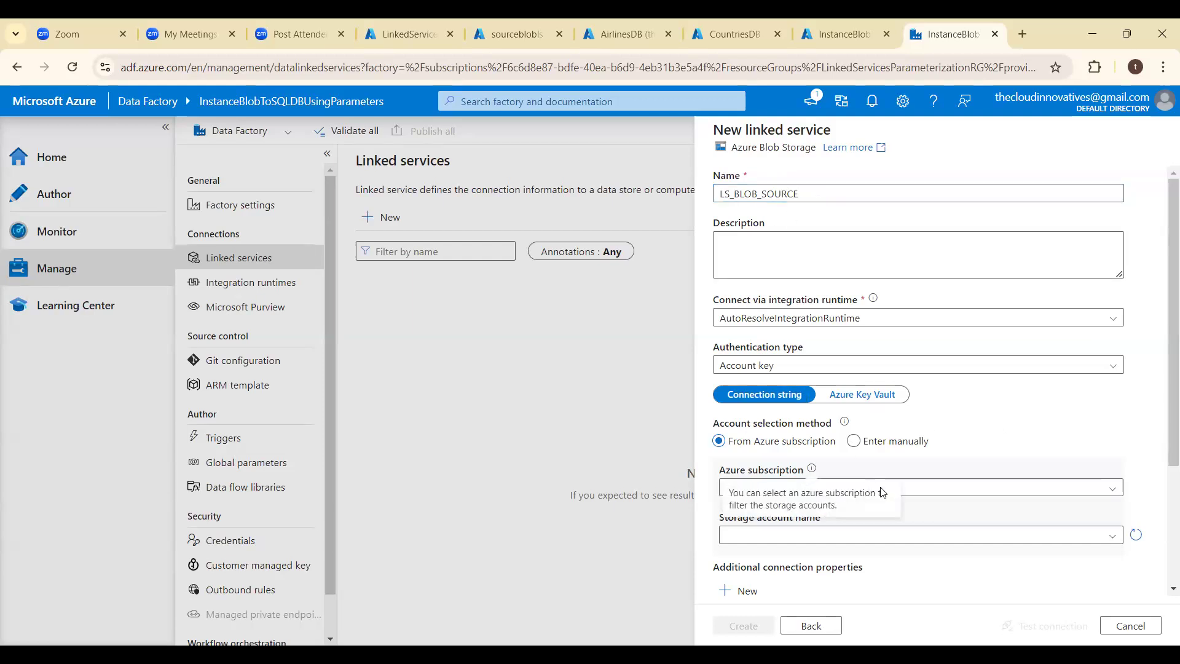
pyautogui.click(949, 489)
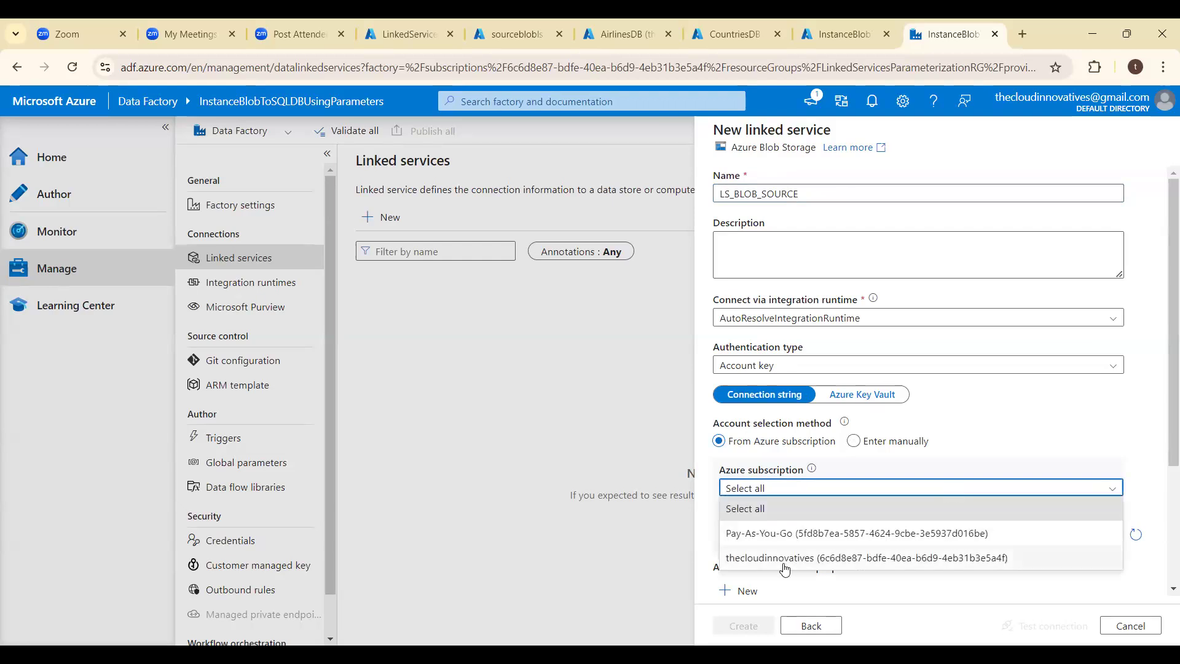
pyautogui.click(787, 559)
pyautogui.click(812, 541)
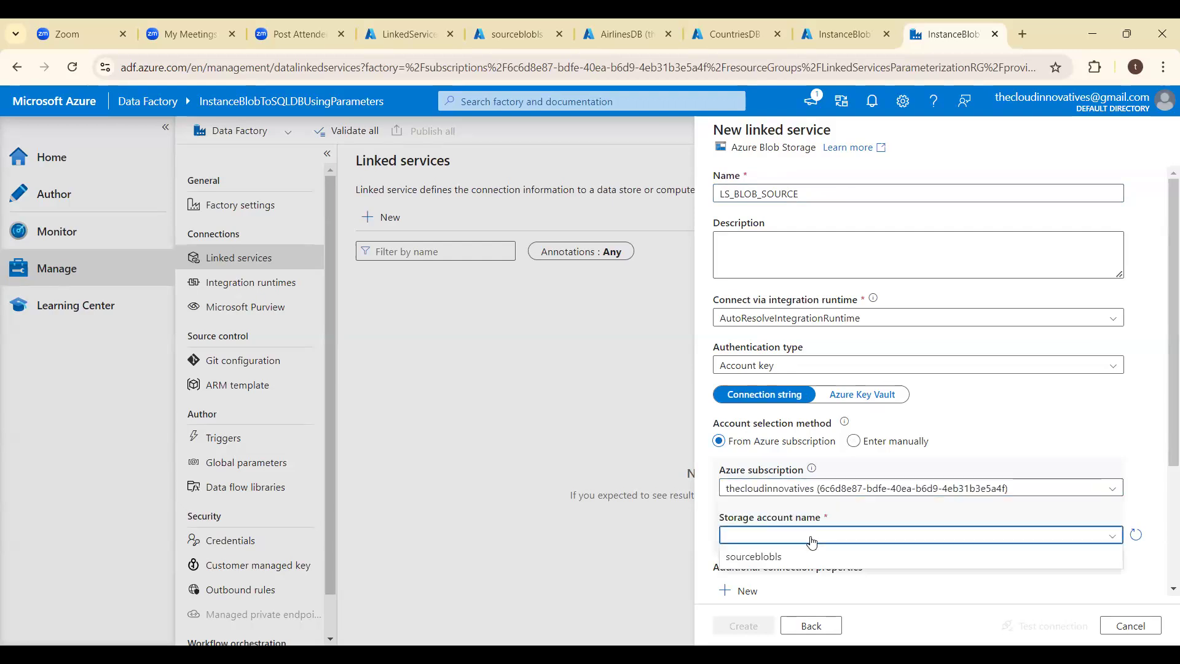
pyautogui.click(765, 556)
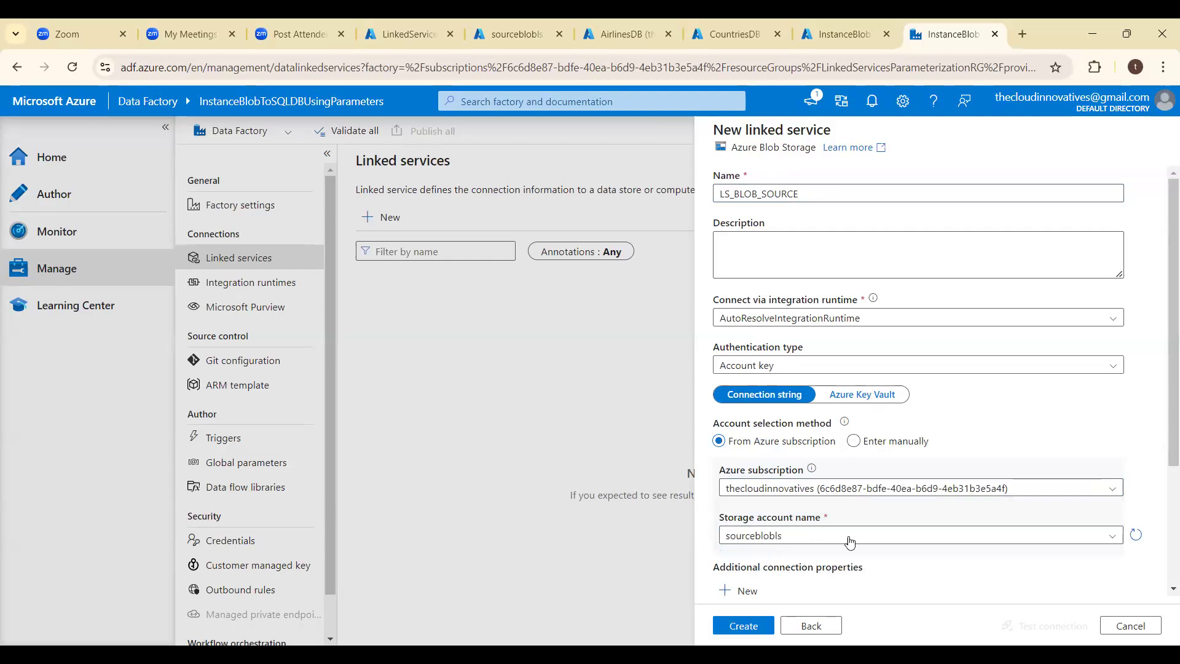
pyautogui.click(1045, 625)
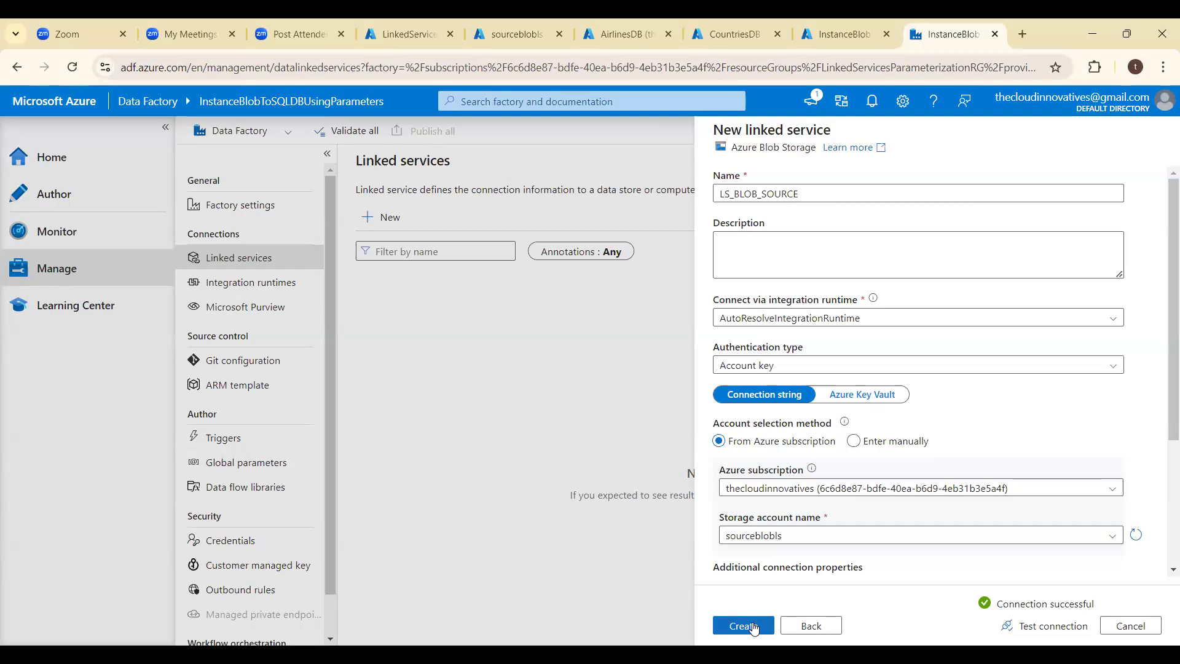
pyautogui.click(743, 625)
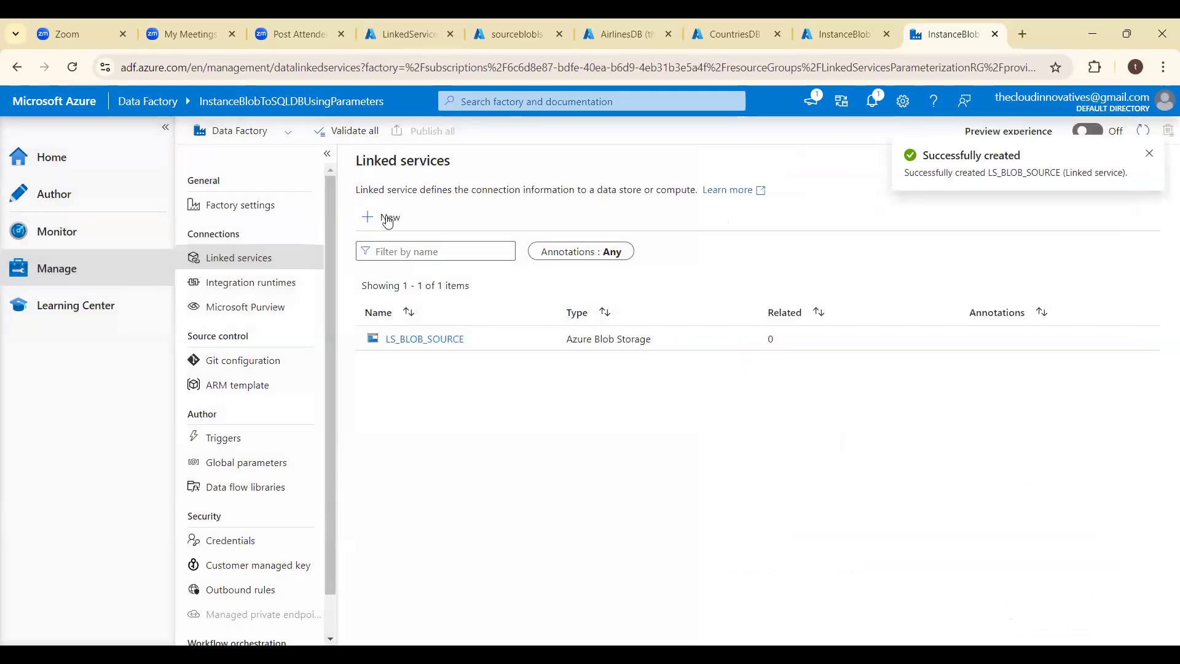
# - Start a new Azure SQL Database linked service and name it LS_SQLDB_PARAM
pyautogui.click(388, 218)
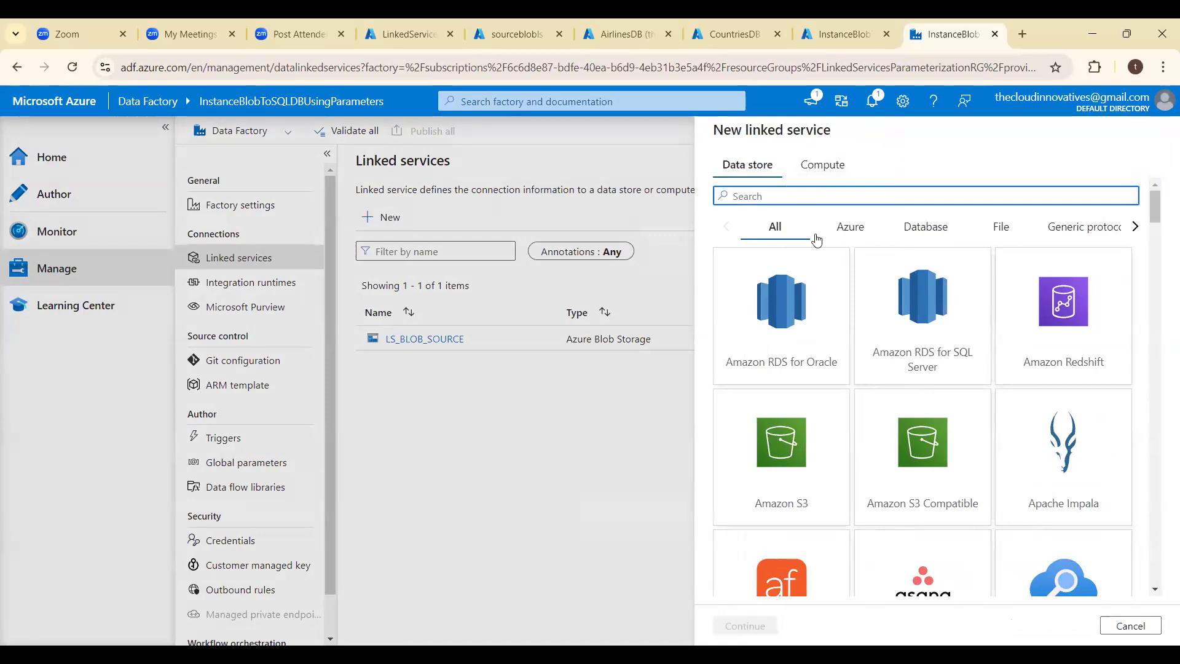
pyautogui.write('SQL')
pyautogui.click(918, 482)
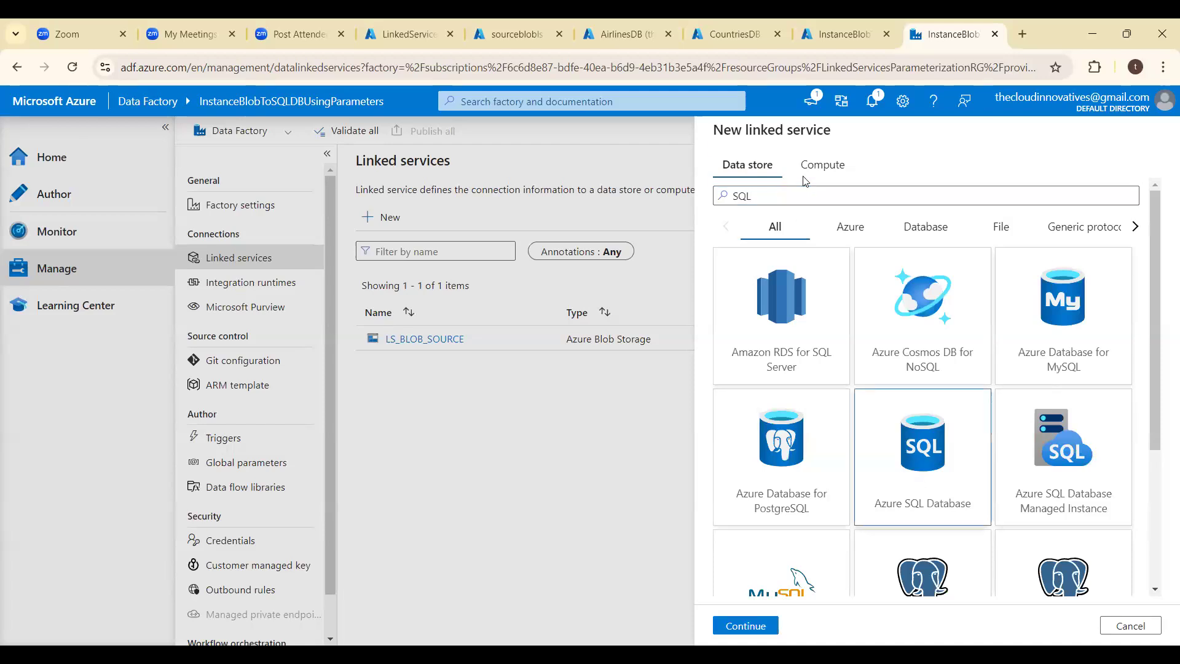
pyautogui.hotkey('ctrl', 'a')
pyautogui.press('BackSpace')
pyautogui.write('L')
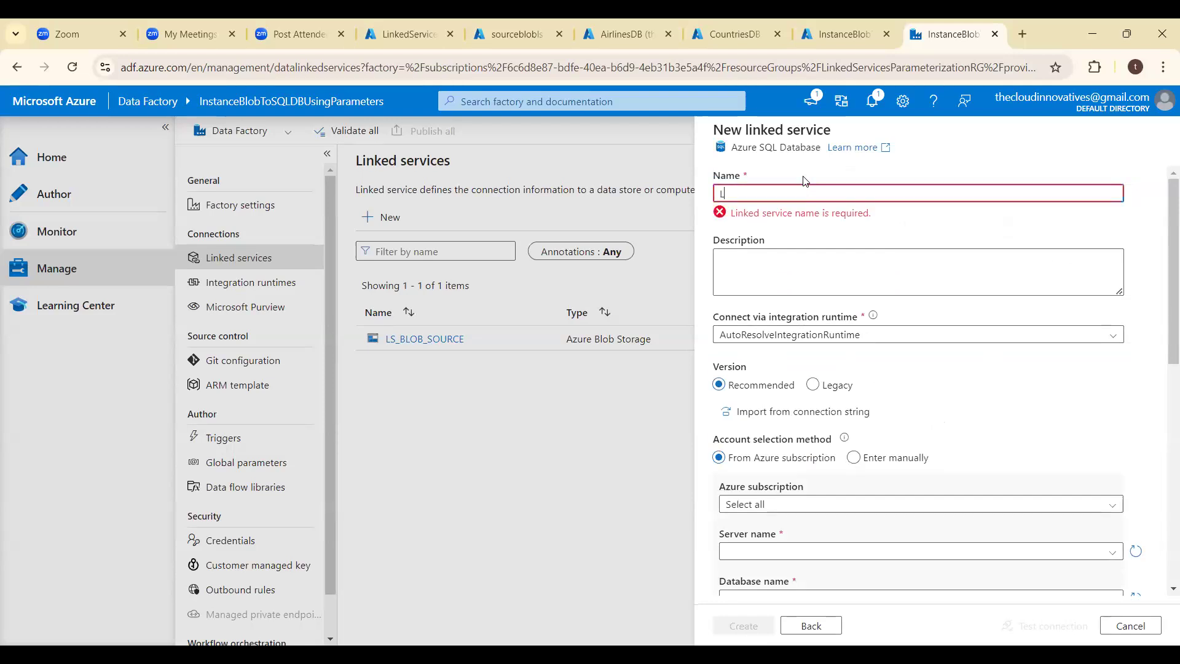
pyautogui.write('S_SQLDB_PARAM')
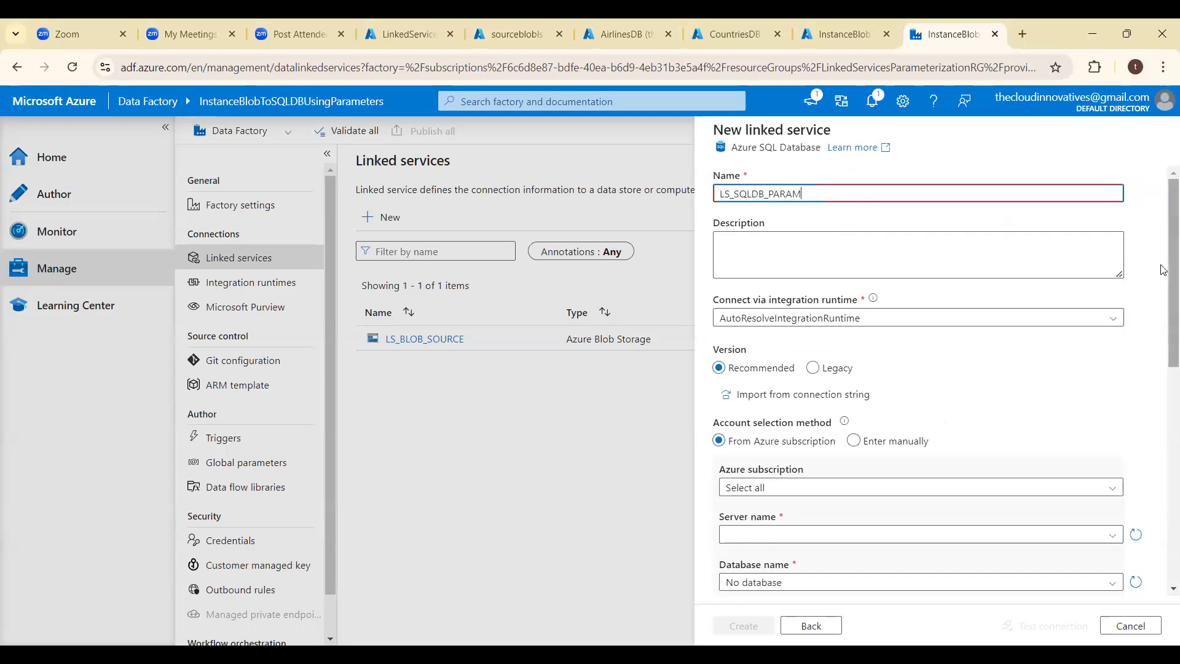
# - Set the version of the LS_SQLDB_PARAM linked service to Legacy
pyautogui.scroll(-2, 1045, 286)
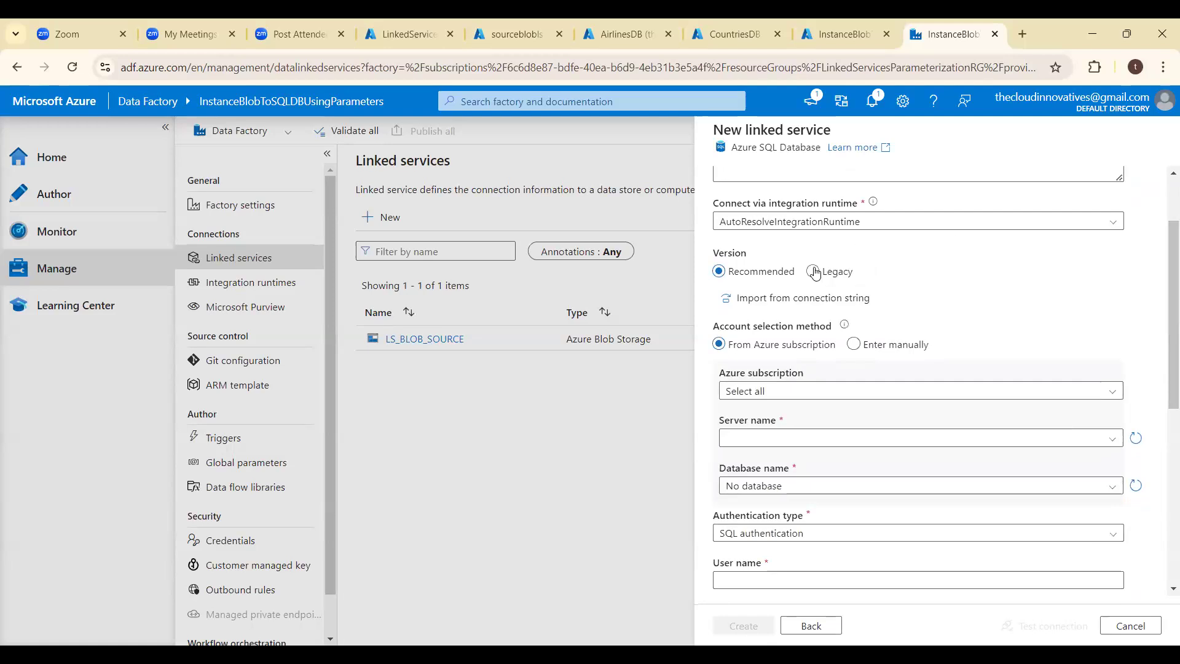
pyautogui.click(813, 271)
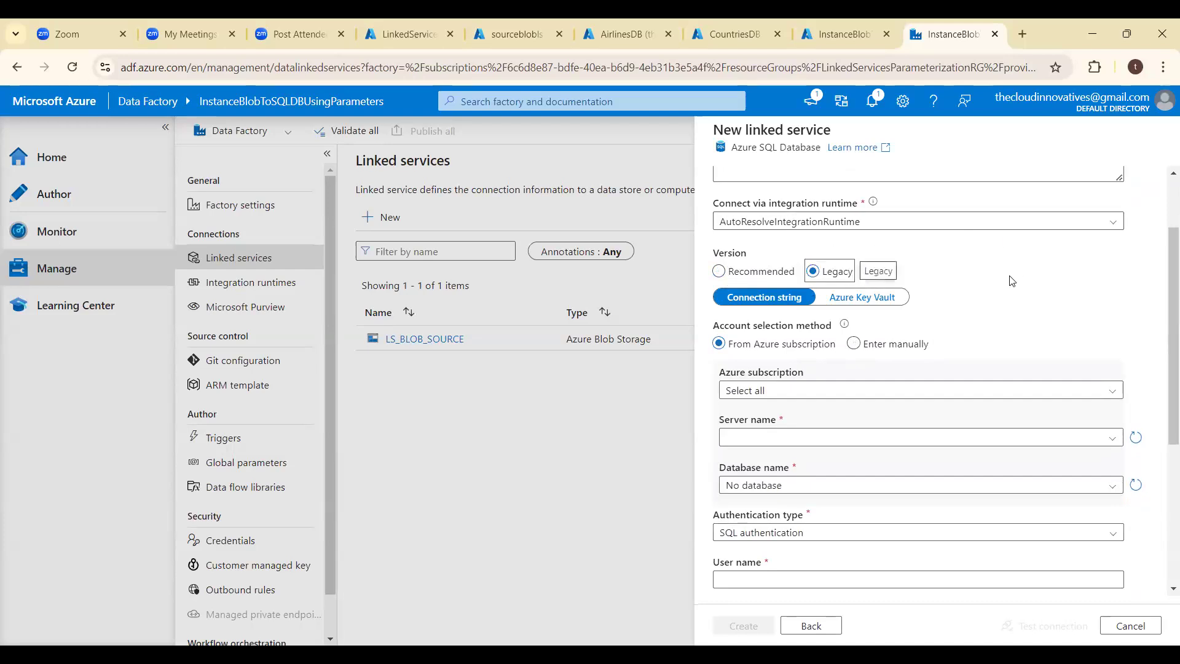
pyautogui.click(721, 274)
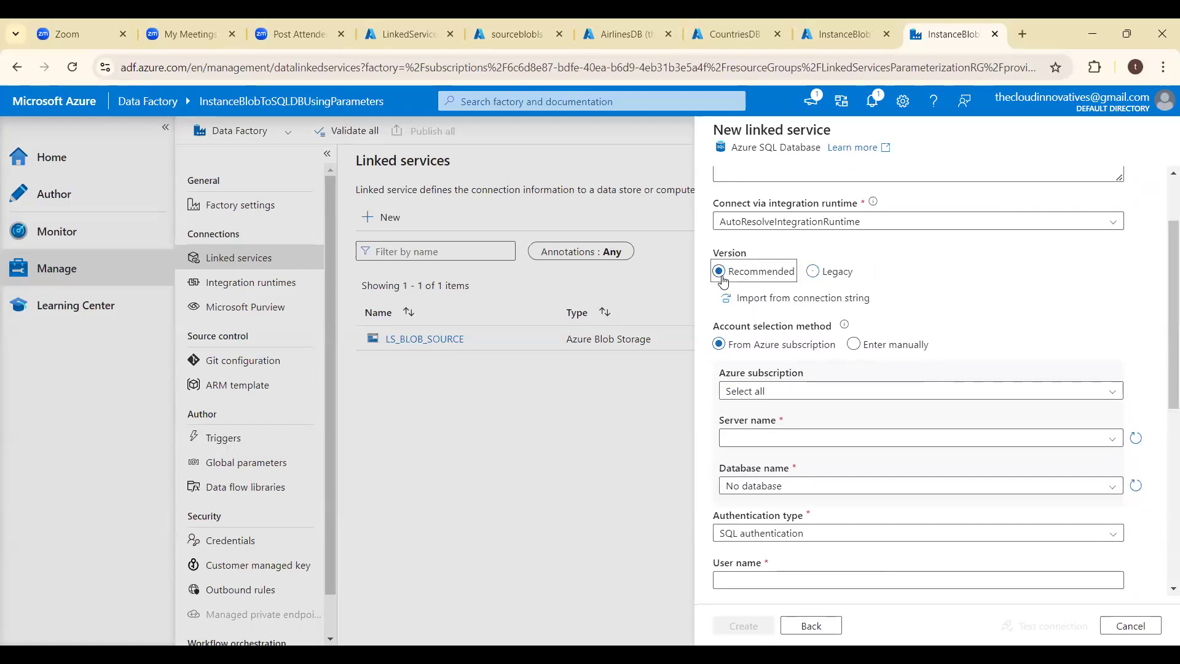
pyautogui.click(811, 277)
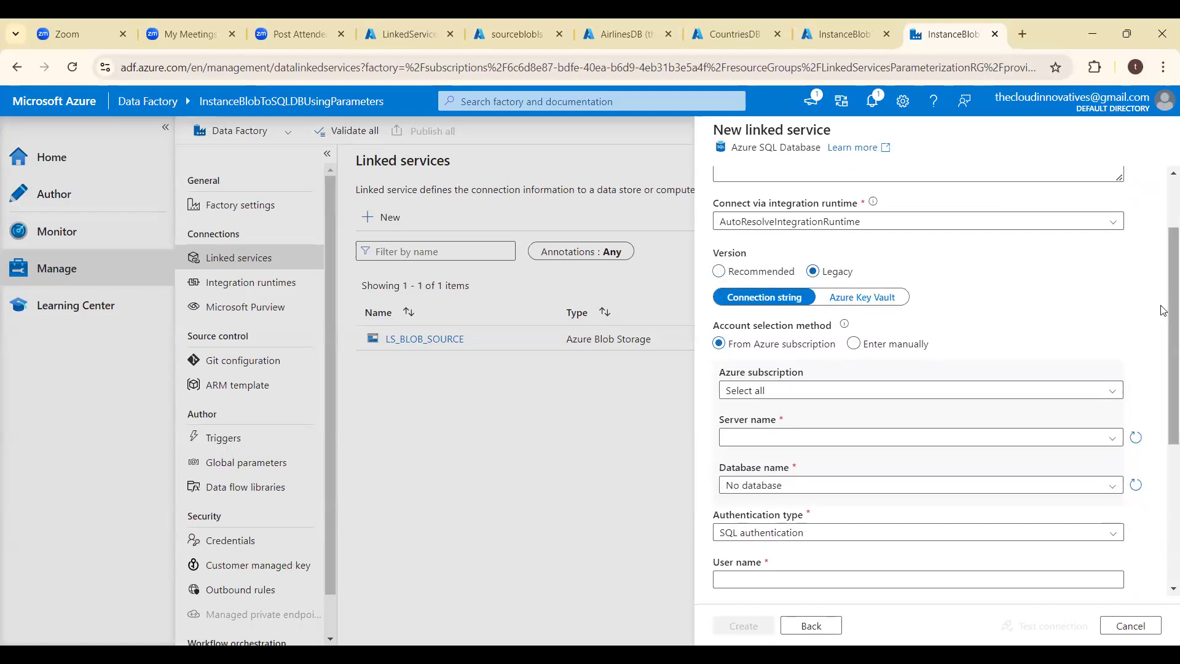
# - Add a string parameter named LS_DBNAME_PARAM to the LS_SQLDB_PARAM linked service
pyautogui.moveTo(1163, 311); pyautogui.dragTo(1163, 343)
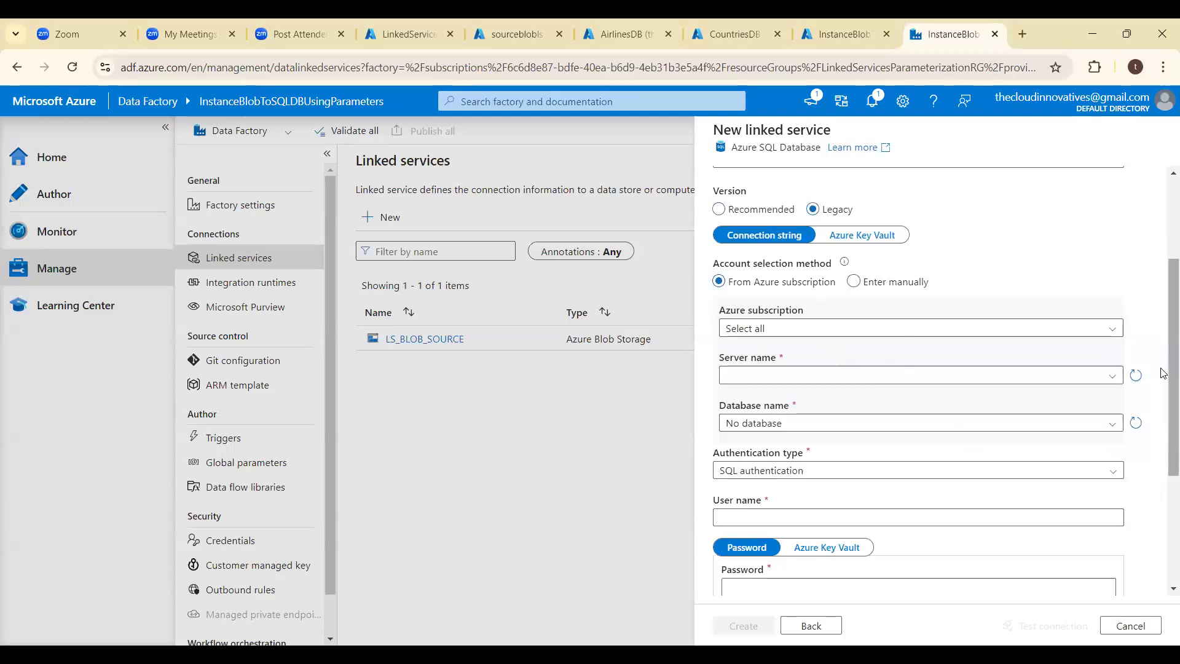
pyautogui.moveTo(1164, 372); pyautogui.dragTo(1163, 554)
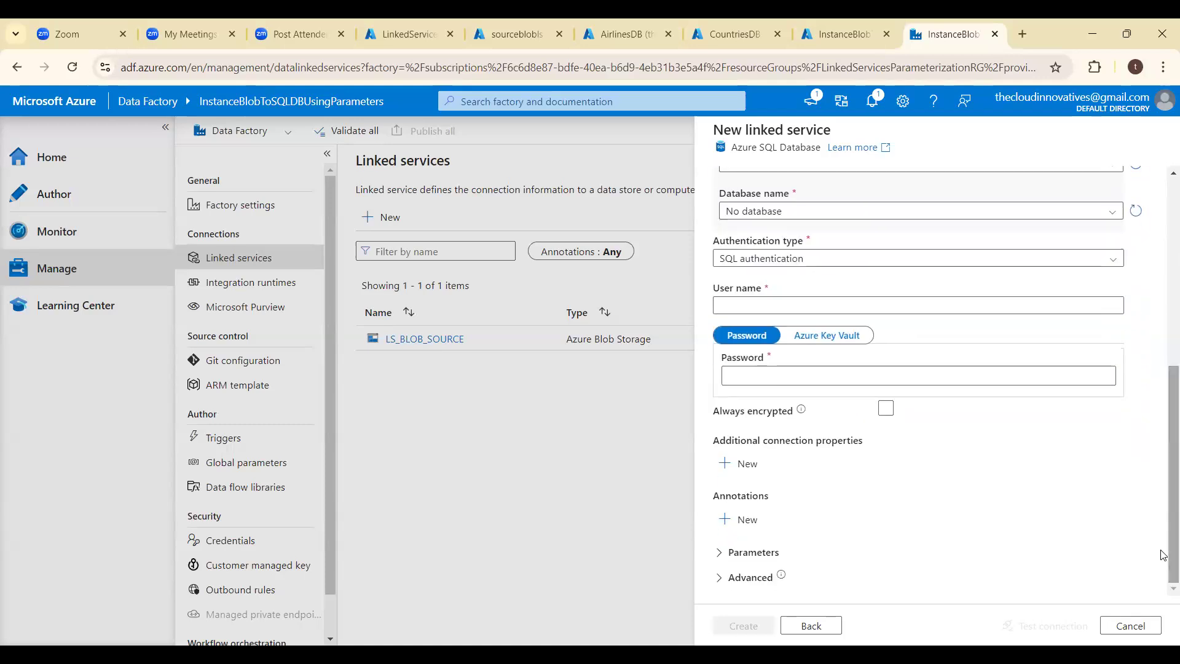
pyautogui.click(720, 554)
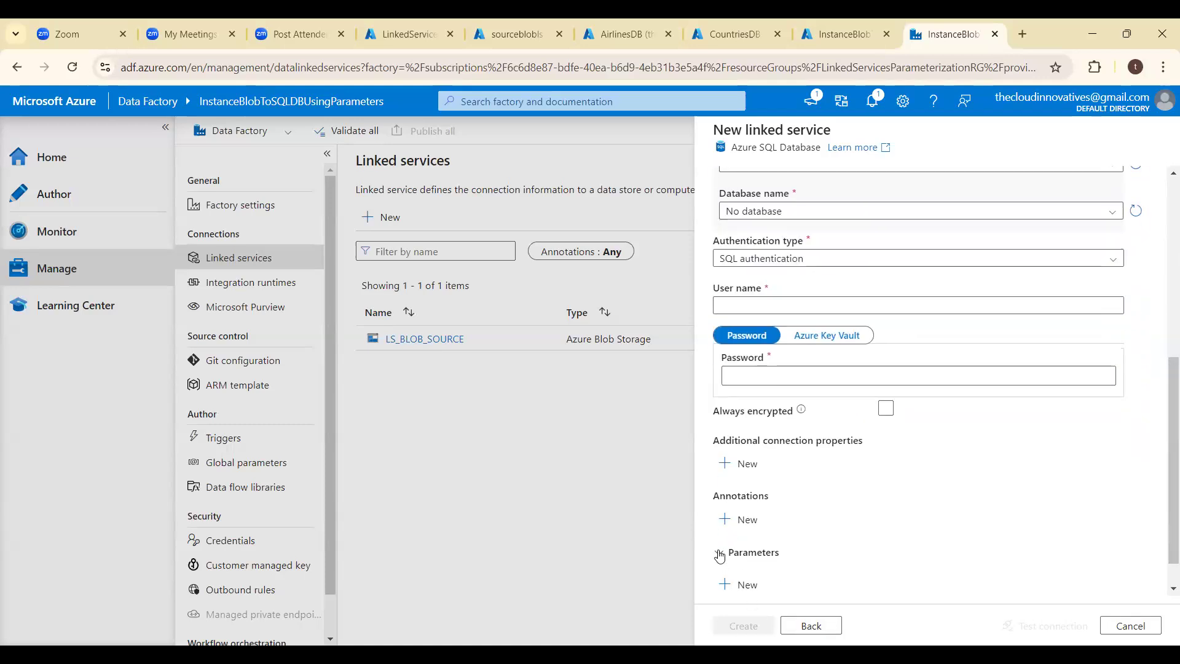
pyautogui.moveTo(1162, 458); pyautogui.dragTo(1162, 612)
pyautogui.click(731, 547)
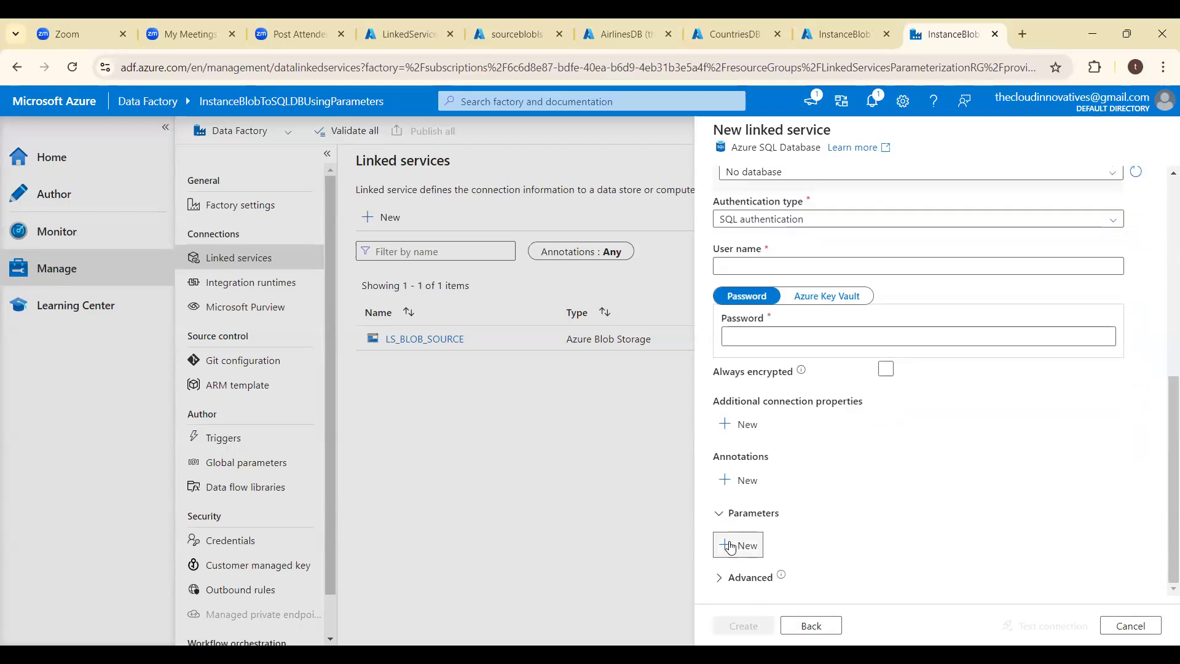
pyautogui.moveTo(1163, 427); pyautogui.dragTo(1160, 522)
pyautogui.click(773, 548)
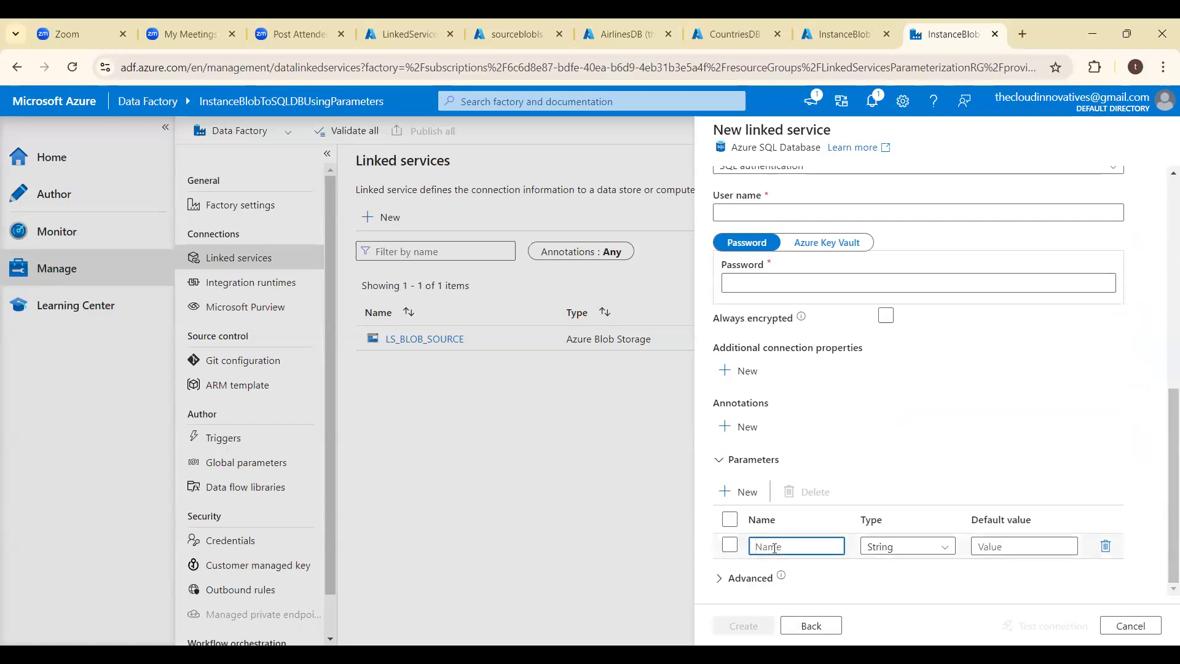
pyautogui.write('LS_DBNAME_PARAM')
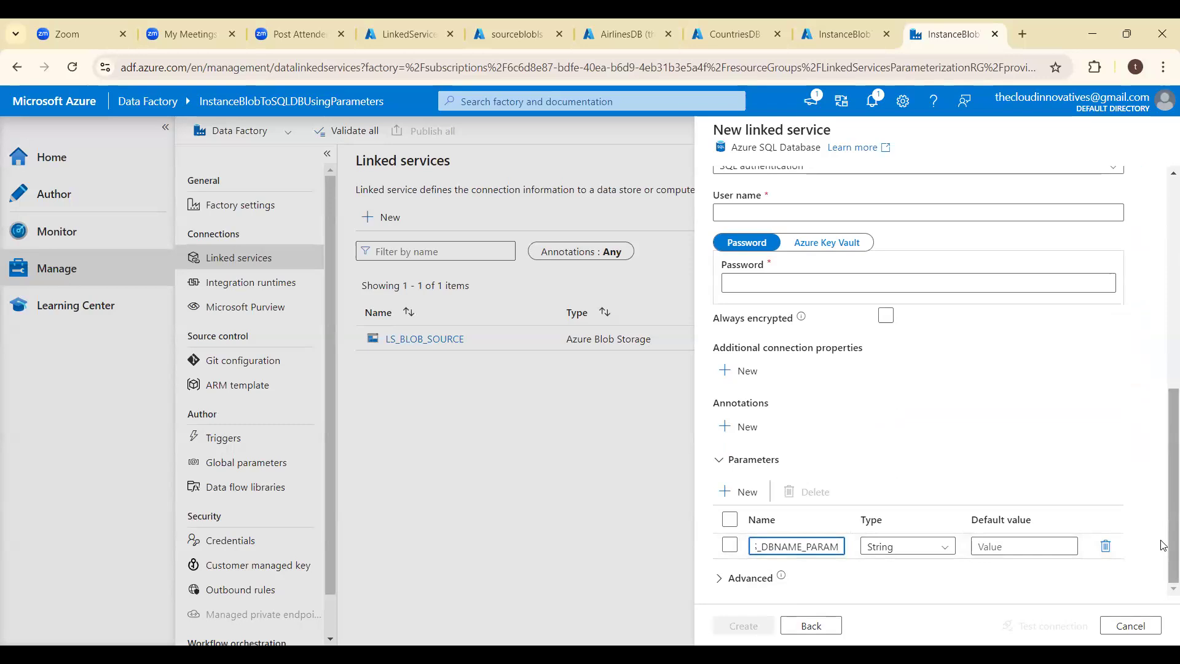
# - Switch account selection to manual entry and set the domain name to thecloudinnovativesserver.database.windows.net, copied from the AirlinesDB overview
pyautogui.scroll(2, 1163, 483)
pyautogui.scroll(3, 1164, 467)
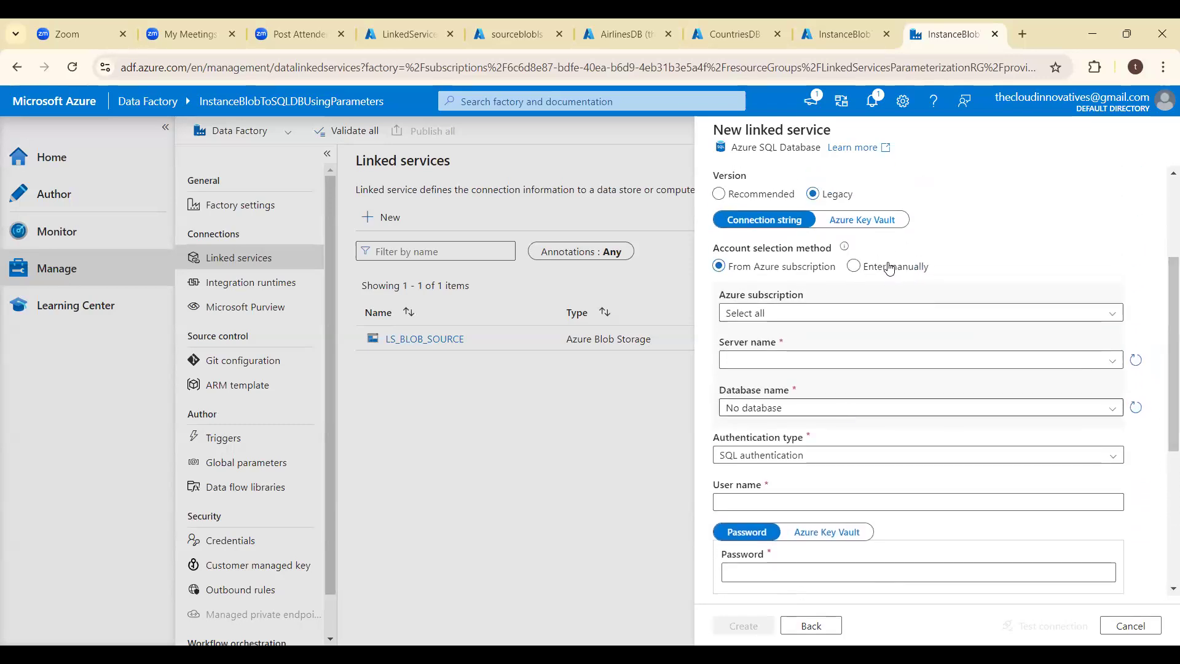
pyautogui.click(854, 267)
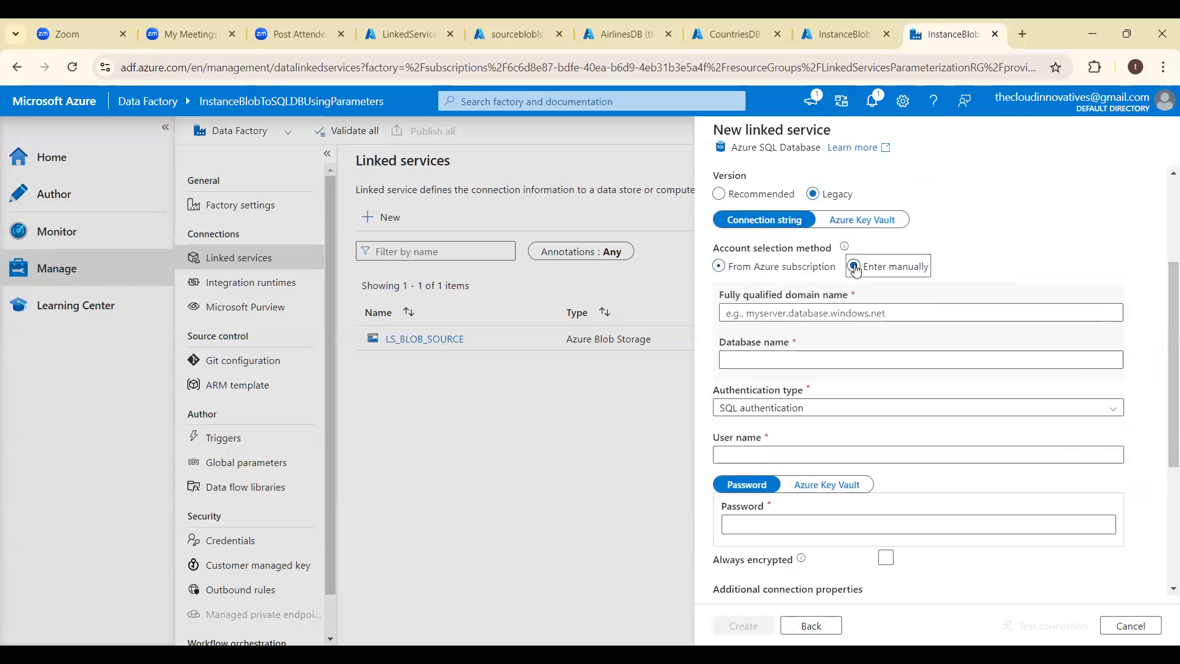
pyautogui.click(841, 315)
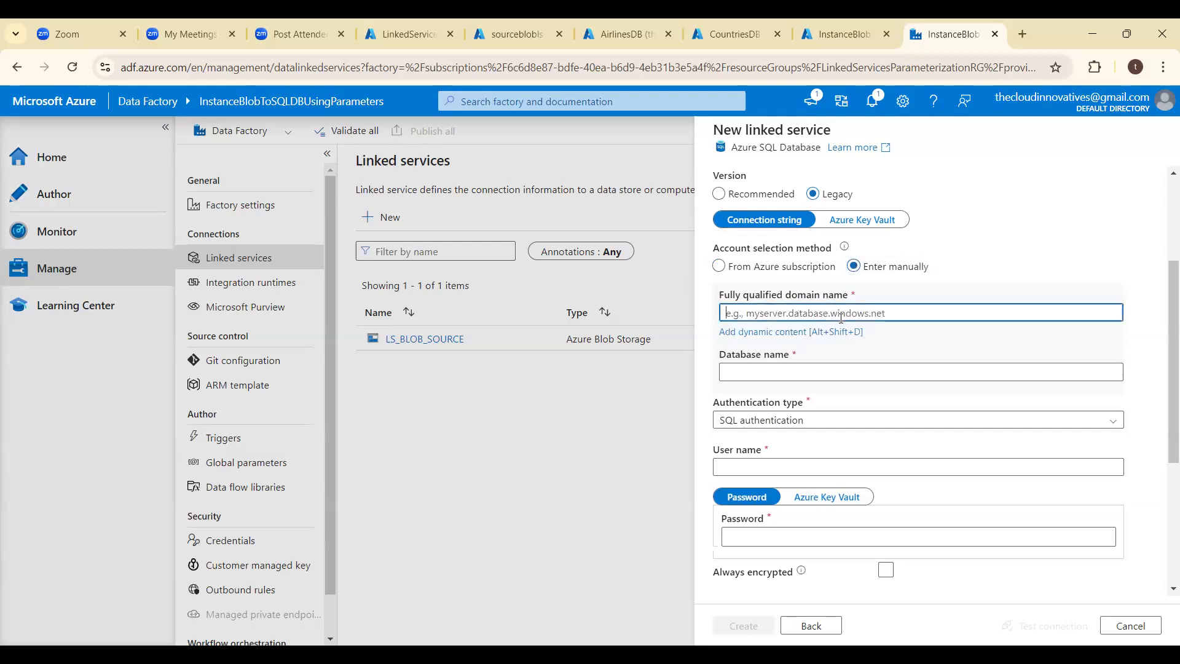
pyautogui.write('thecloudinnovativesserver.database.windows.net')
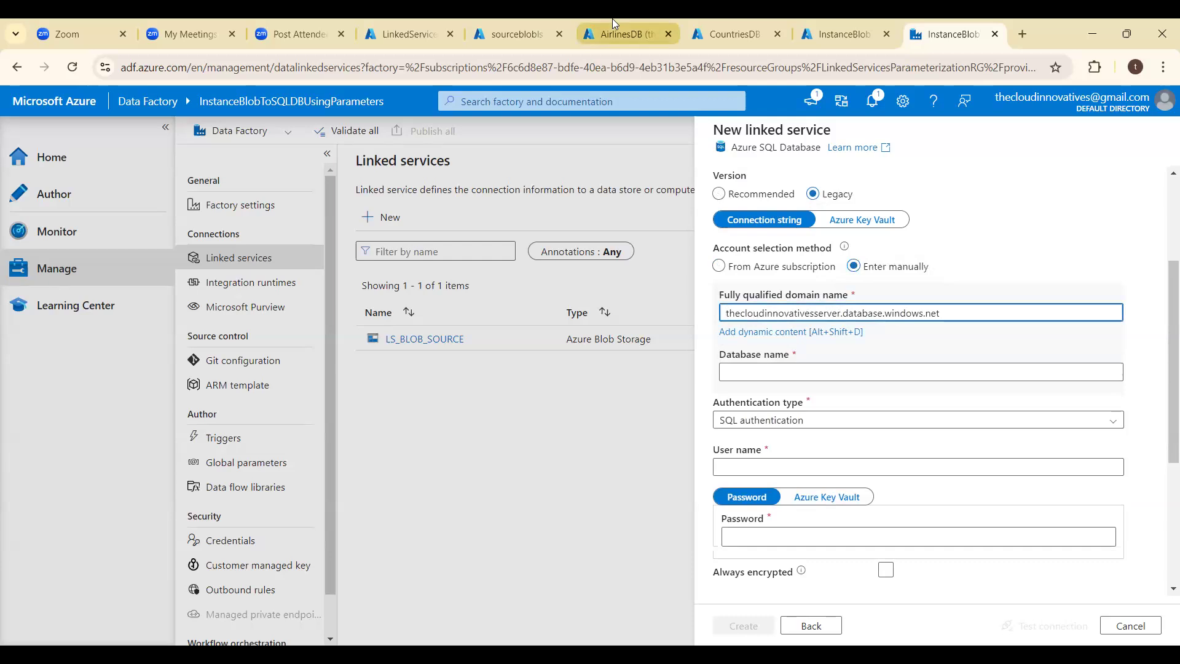
pyautogui.click(628, 31)
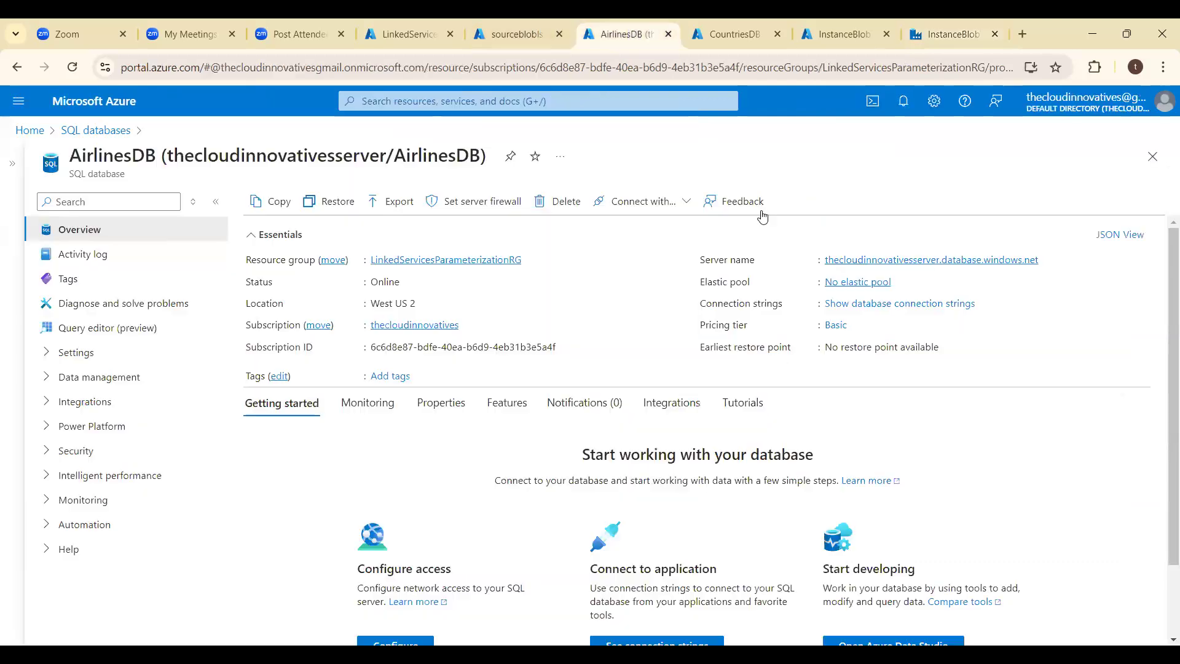
pyautogui.click(1046, 263)
pyautogui.click(953, 33)
pyautogui.click(920, 310)
pyautogui.hotkey('ctrl', 'v')
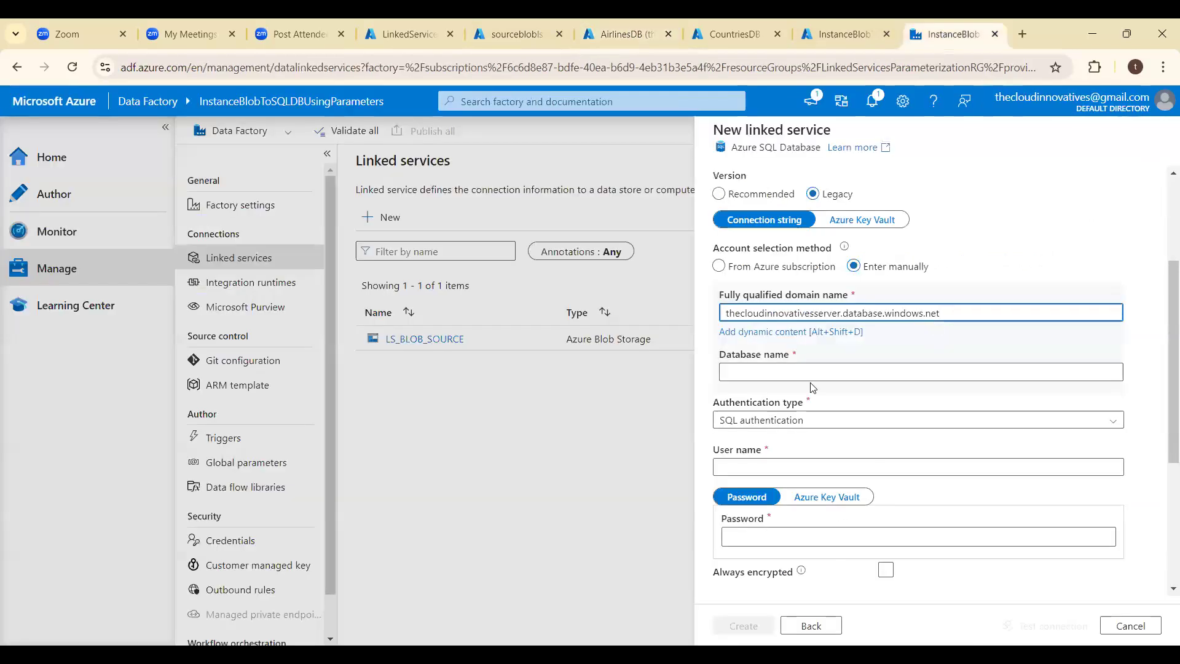
pyautogui.click(799, 372)
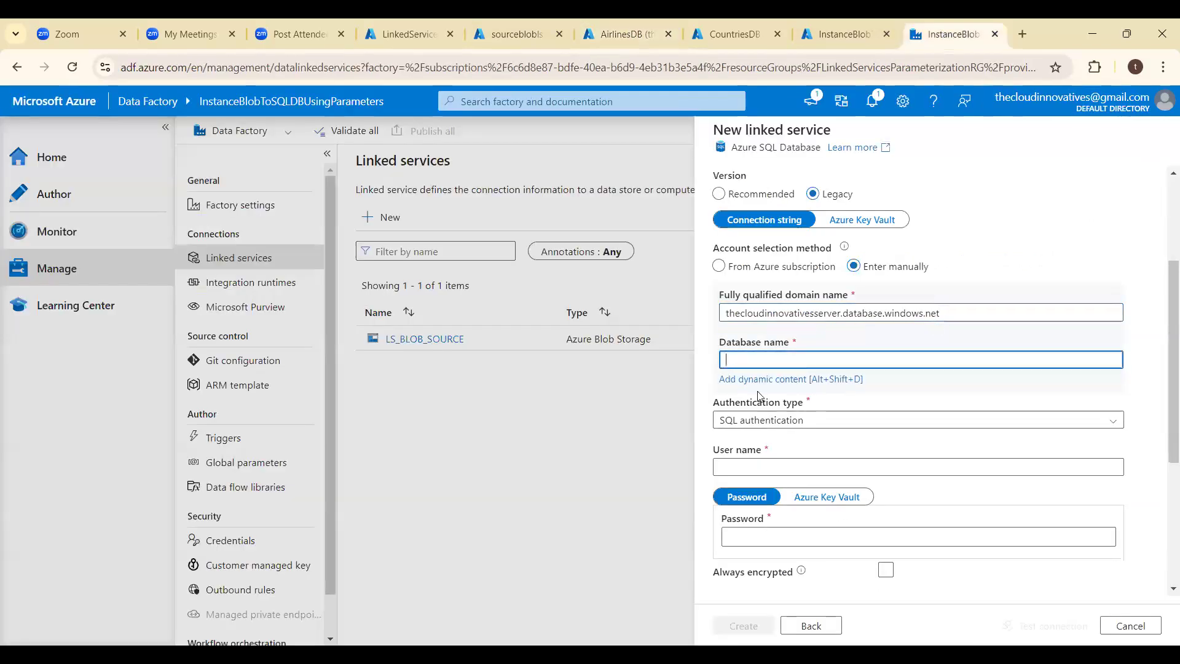
pyautogui.click(798, 380)
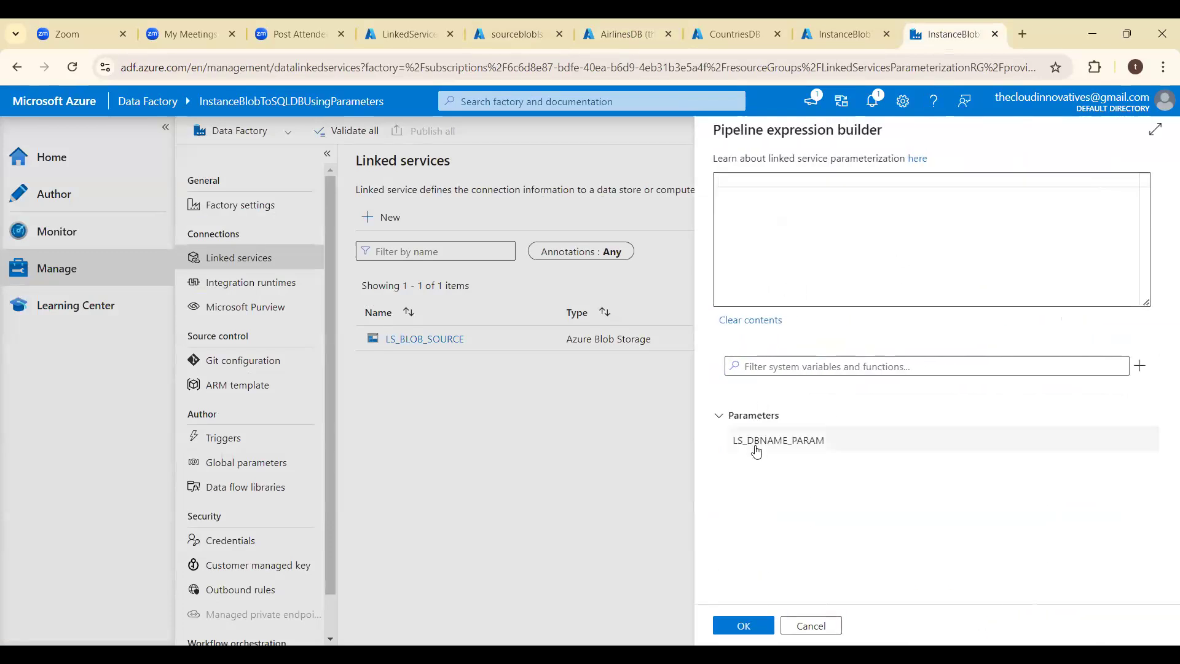
pyautogui.click(756, 441)
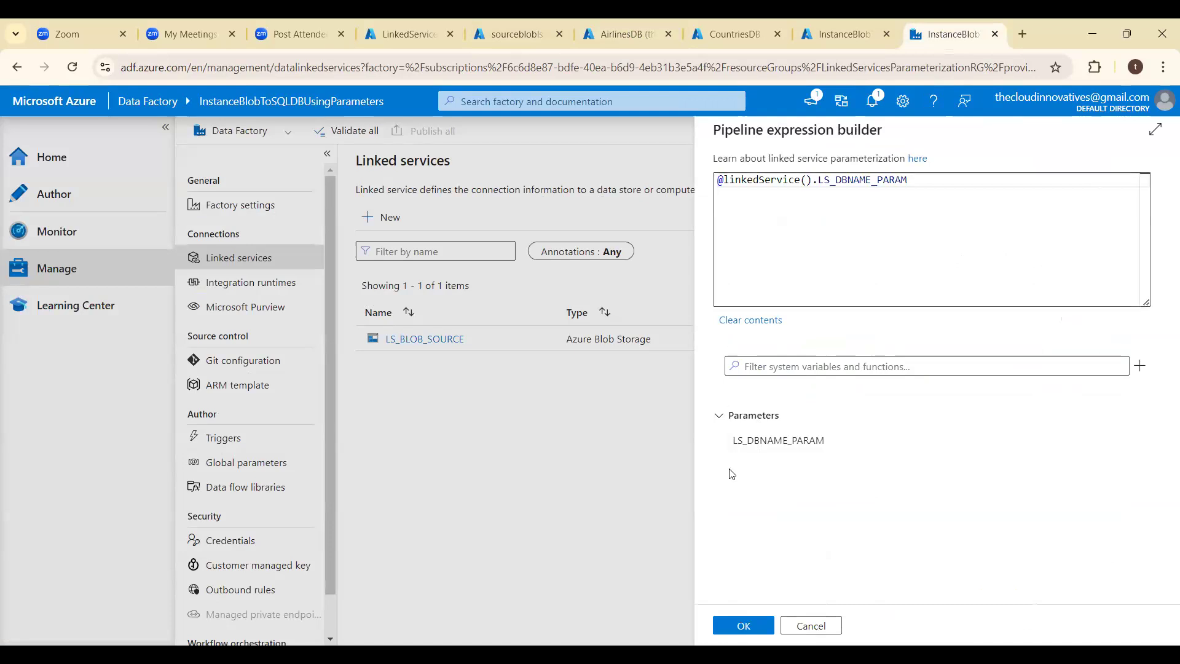
pyautogui.click(744, 626)
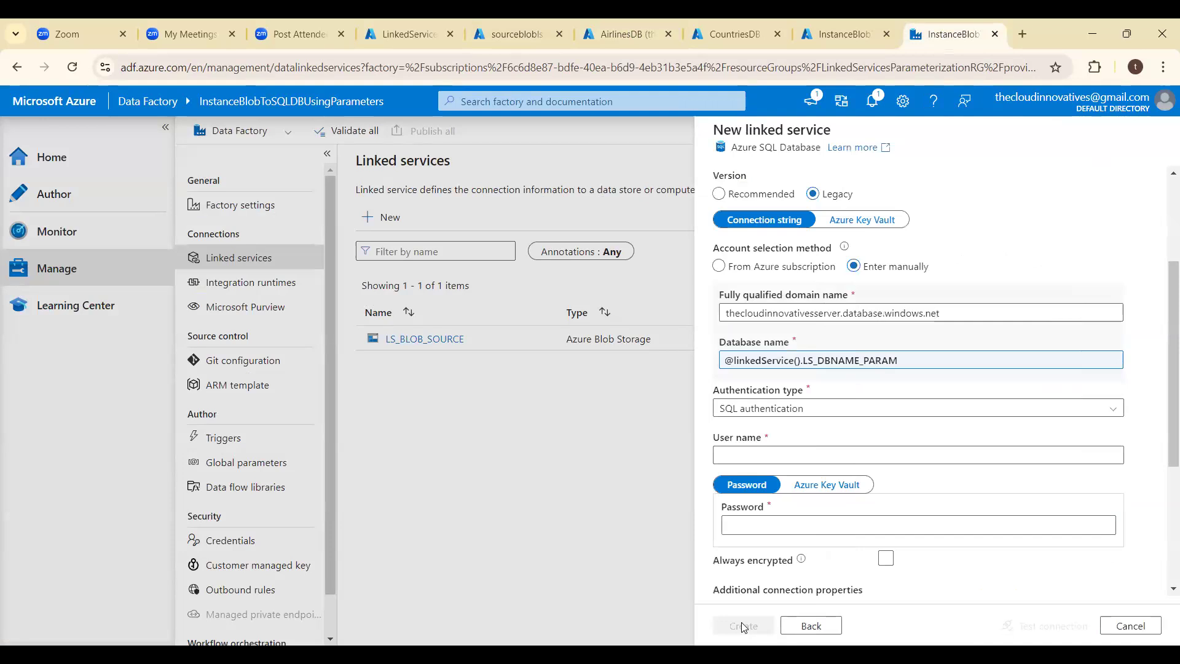
# - Enter the SQL administrator's user name and password for the linked service
pyautogui.click(803, 458)
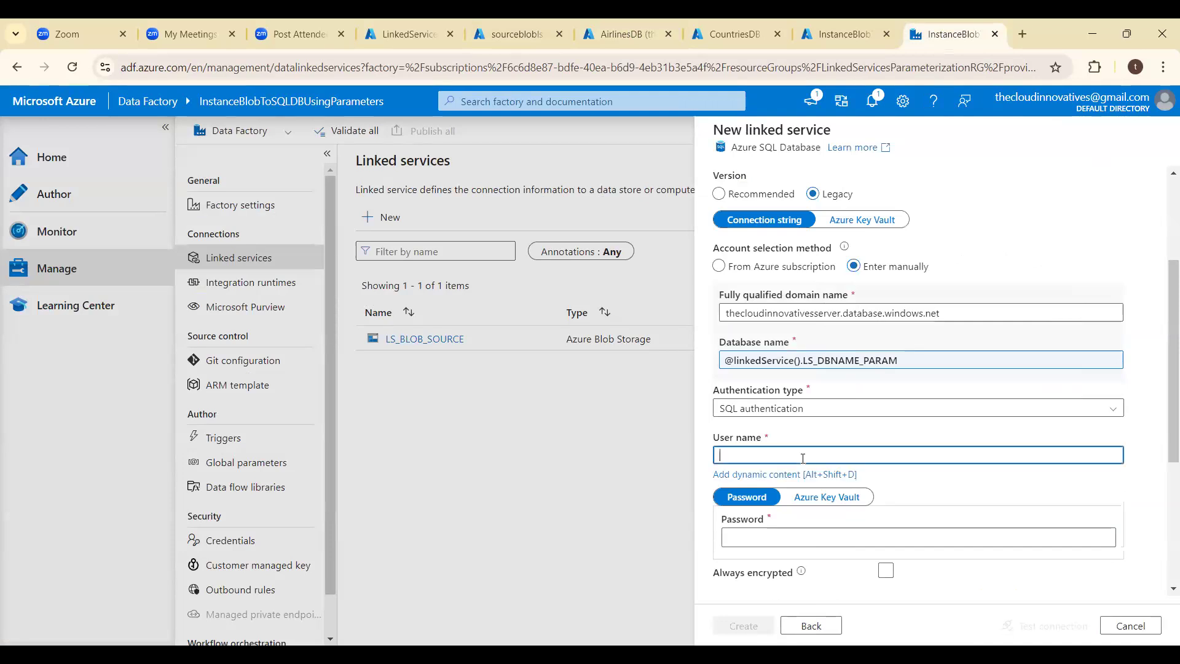
pyautogui.write('sa')
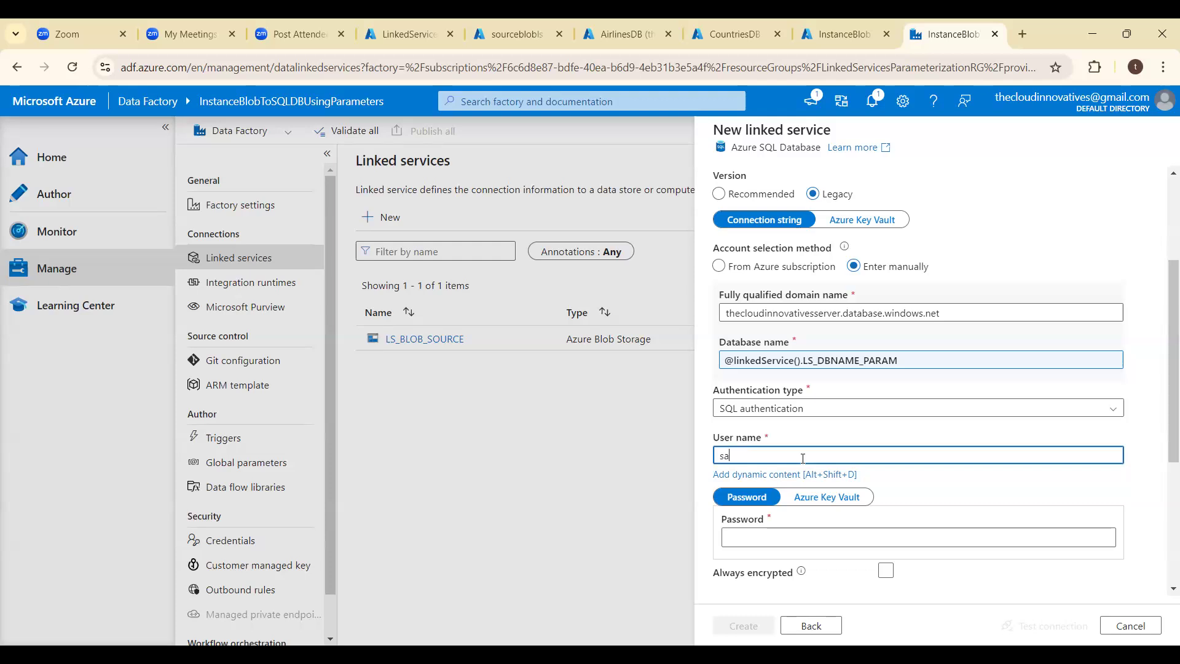
pyautogui.write('meeradmin')
pyautogui.press('Tab')
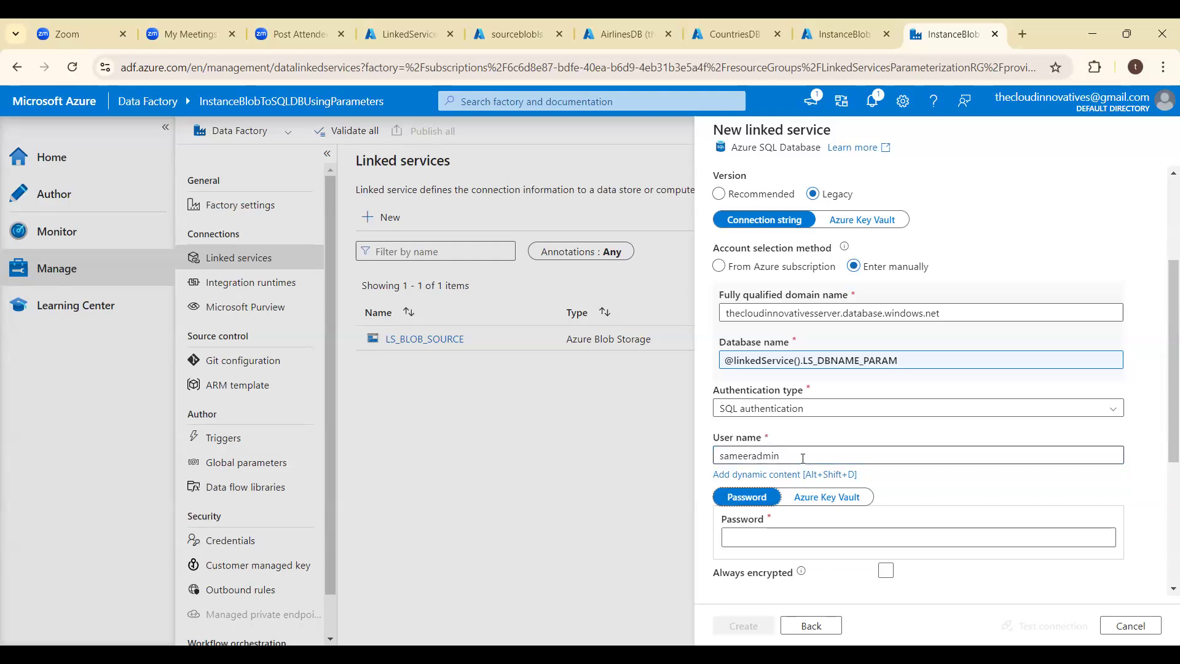
pyautogui.write('•••')
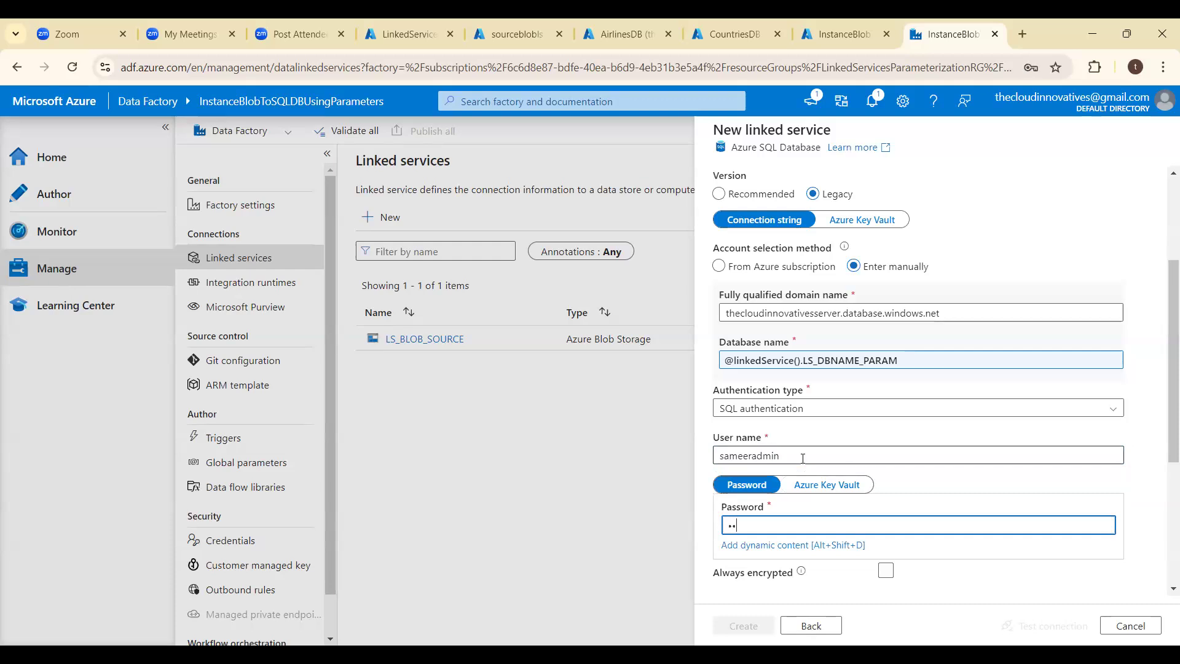
pyautogui.write('•••••••')
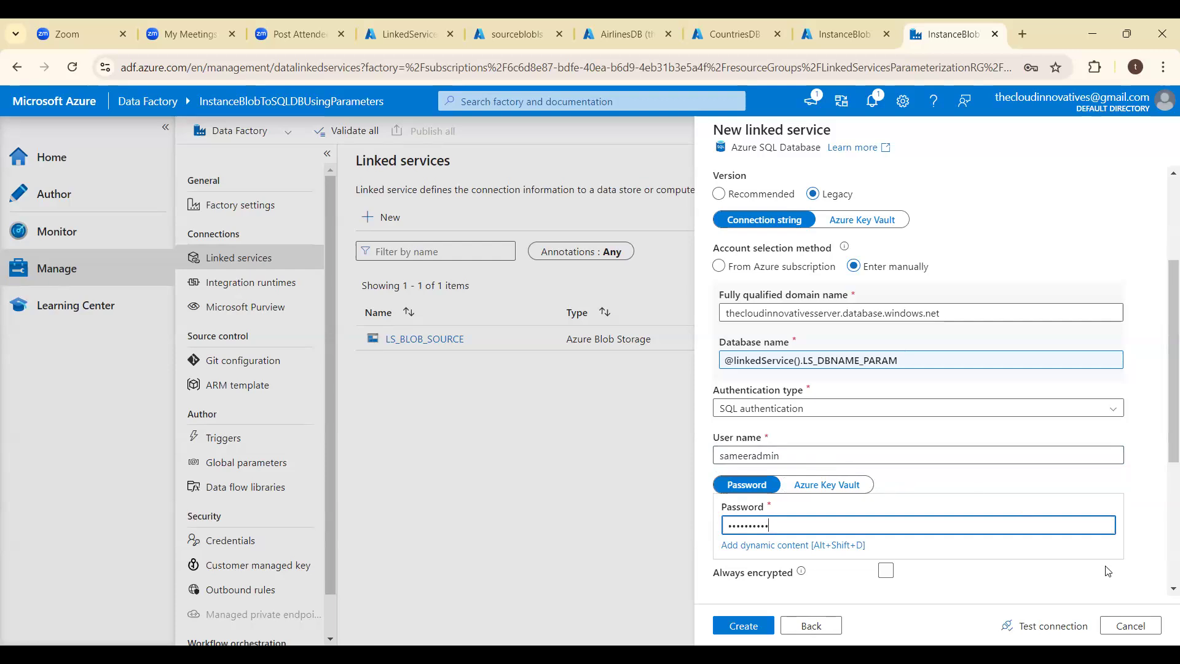
# - Test the linked service connection with AirlinesDB as the LS_DBNAME_PARAM value
pyautogui.click(1056, 627)
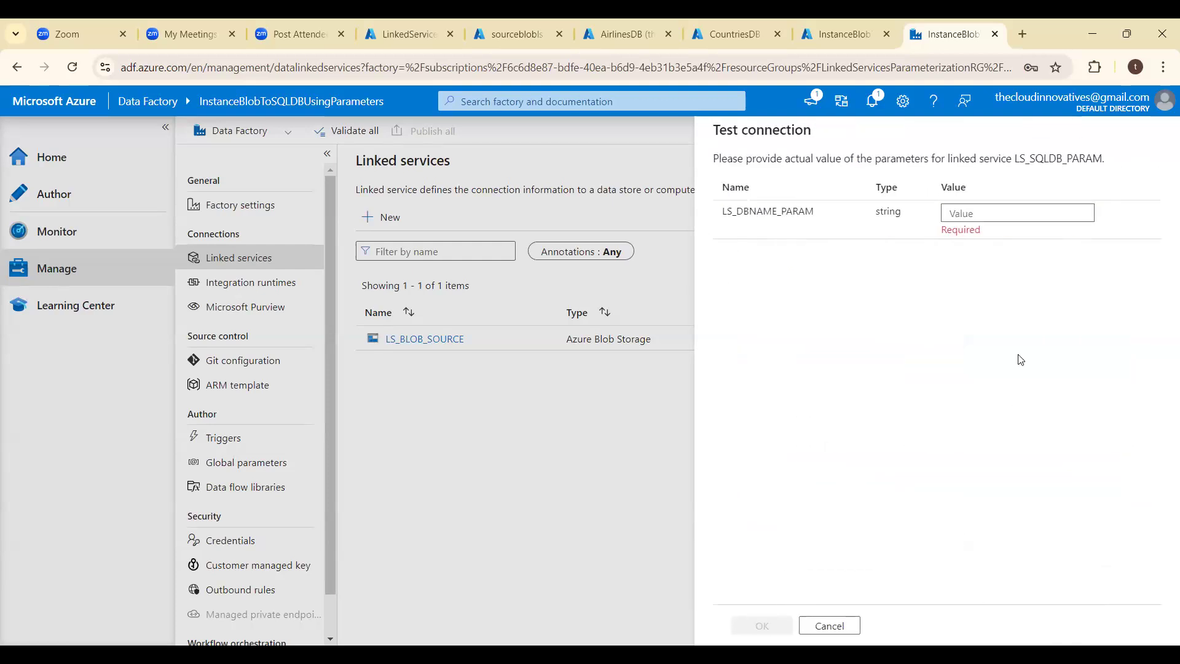
pyautogui.click(996, 219)
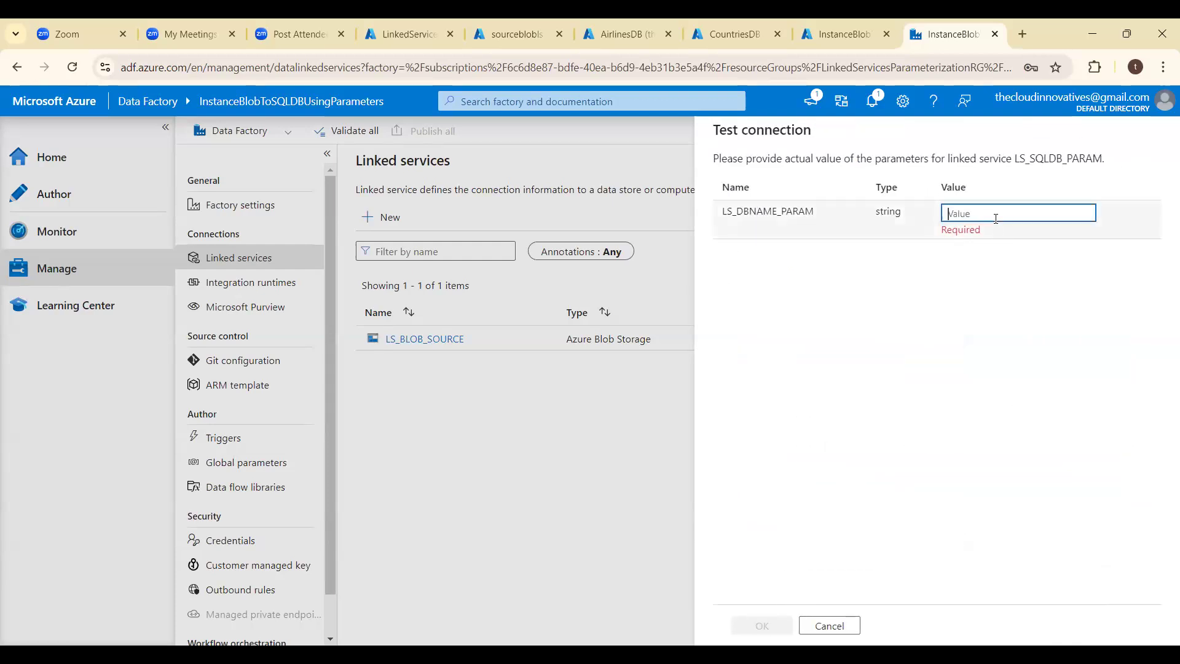
pyautogui.write('Airli')
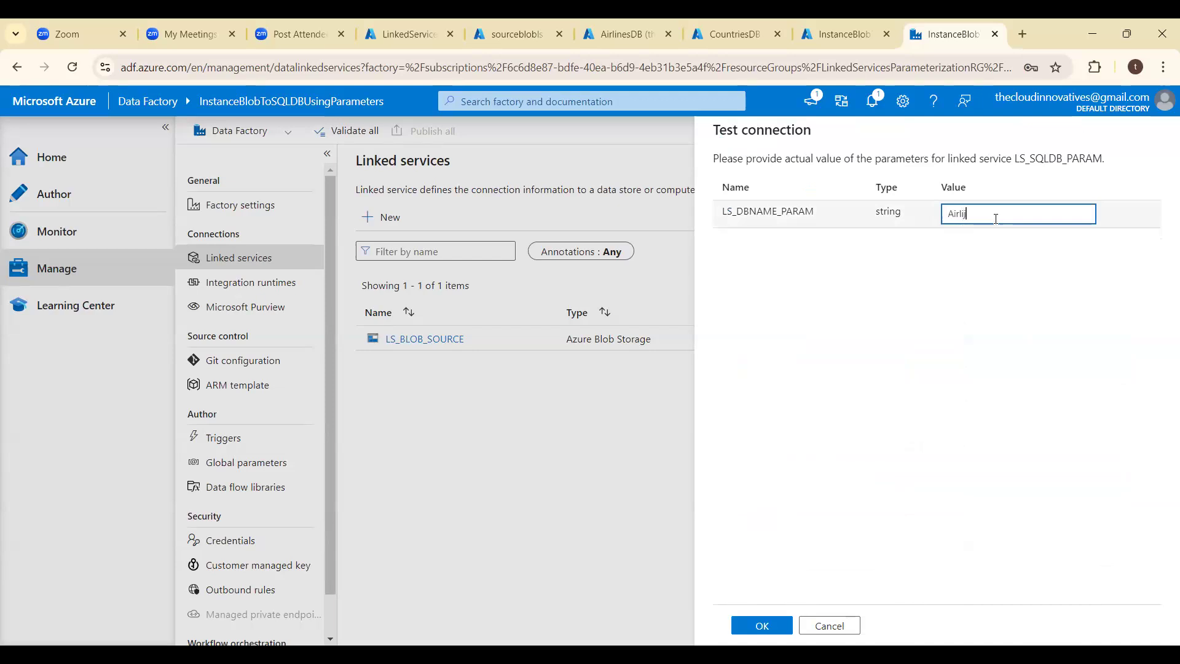
pyautogui.write('j')
pyautogui.press('BackSpace')
pyautogui.write('nesDB')
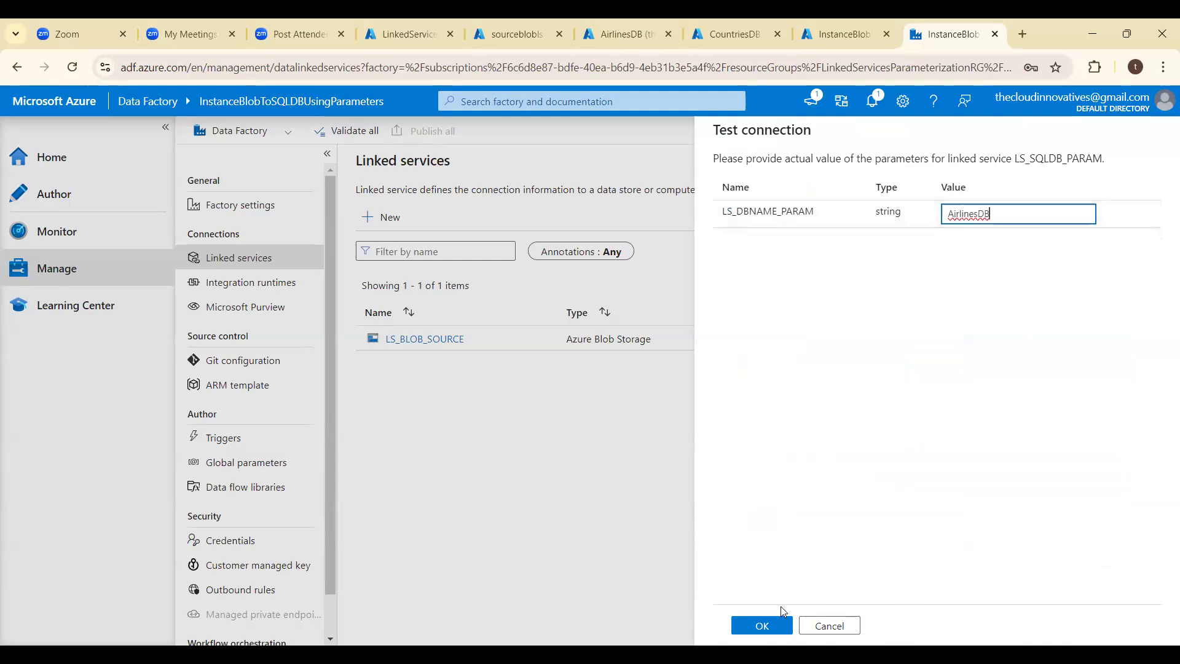
pyautogui.click(762, 626)
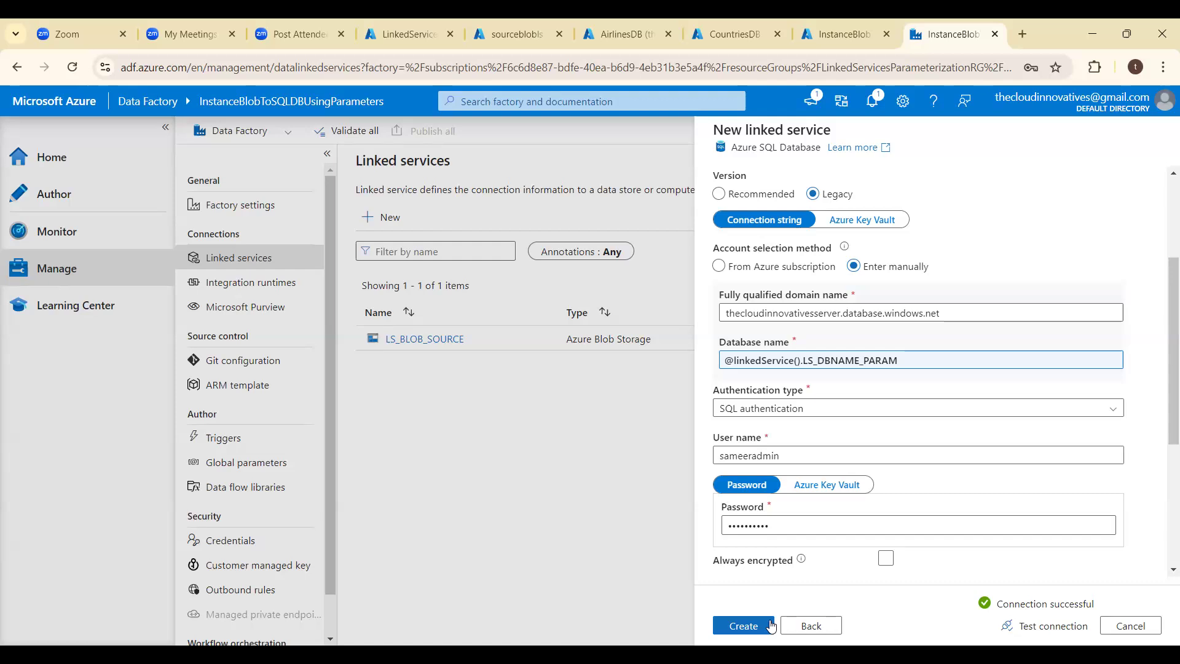
# - Test the connection again with CountriesDB as the LS_DBNAME_PARAM value, and create the linked service
pyautogui.click(1040, 625)
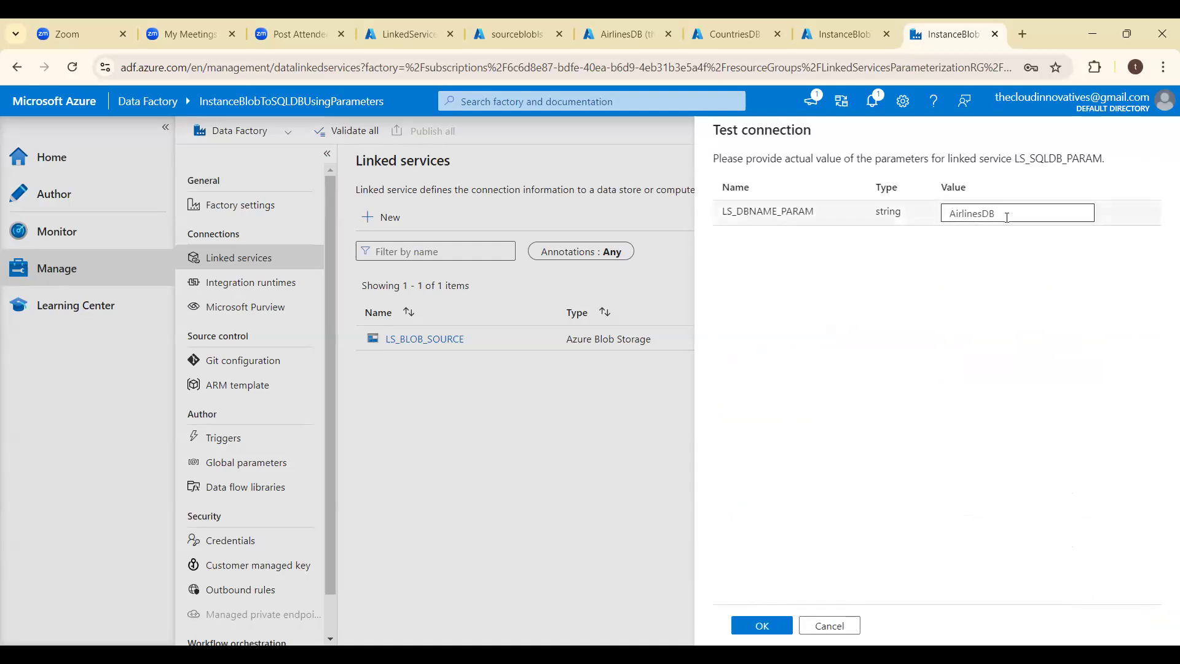
pyautogui.click(1006, 217)
pyautogui.hotkey('ctrl', 'a')
pyautogui.press('BackSpace')
pyautogui.write('Countr')
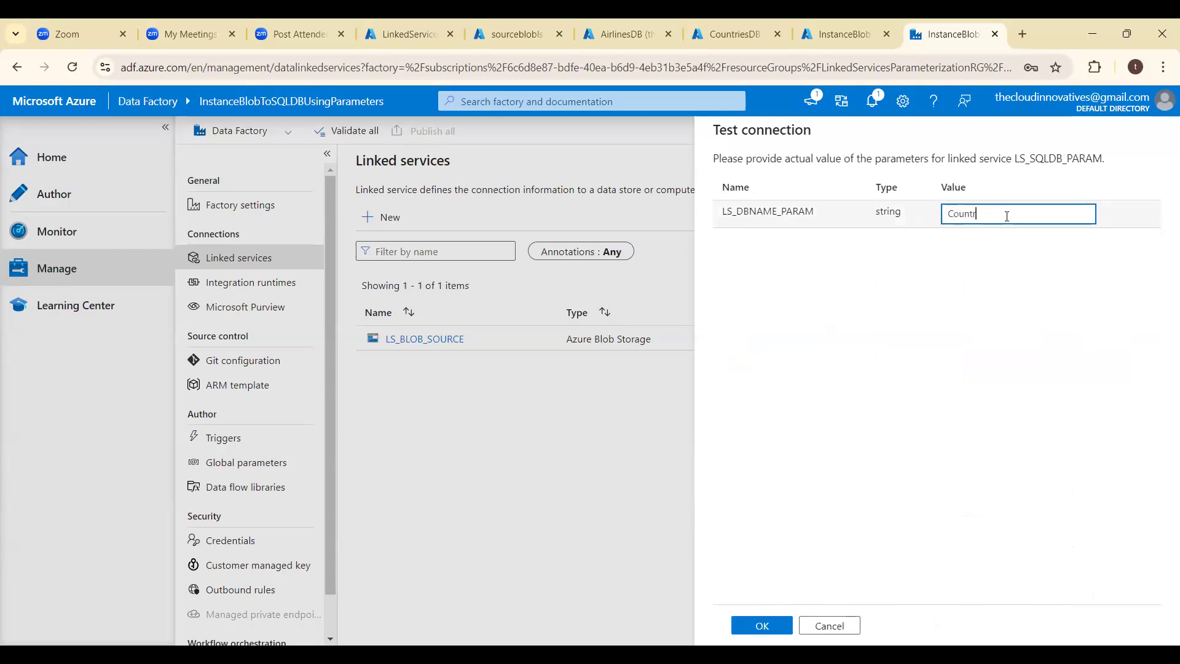
pyautogui.write('iesDB')
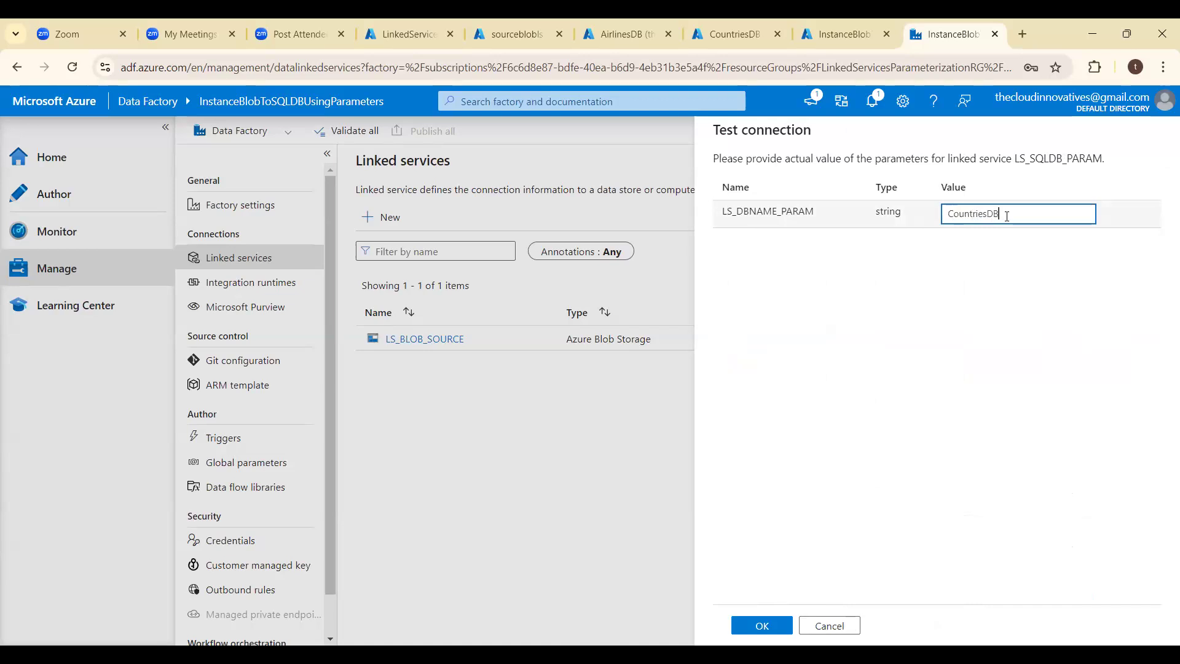
pyautogui.click(762, 625)
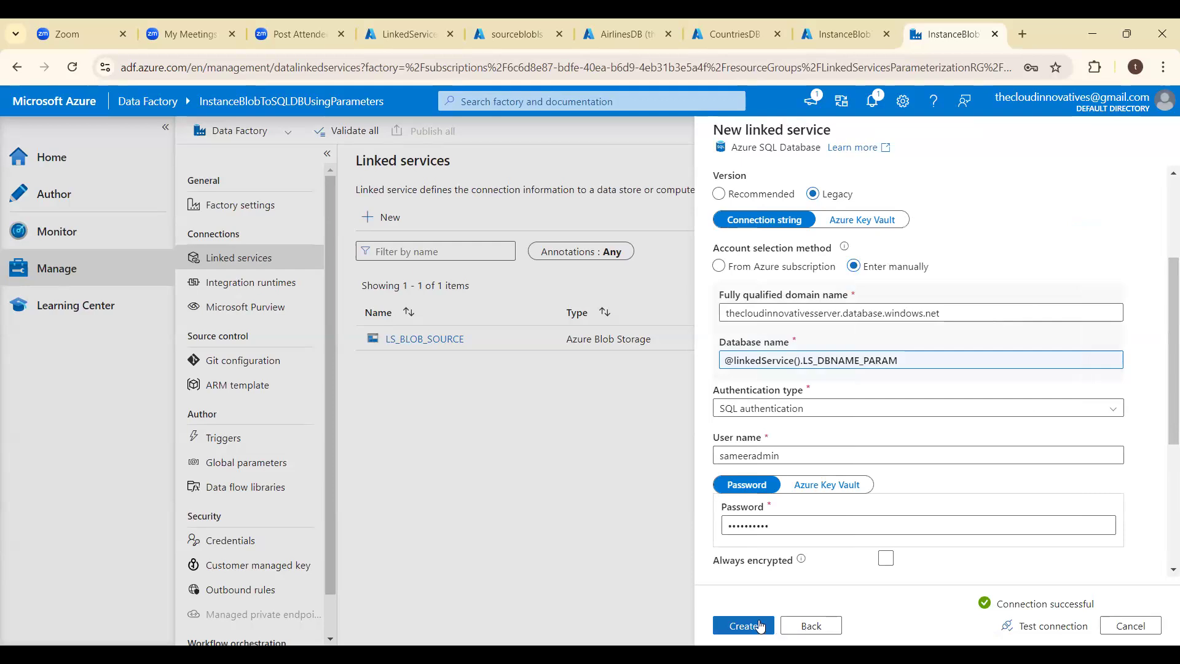
pyautogui.click(758, 626)
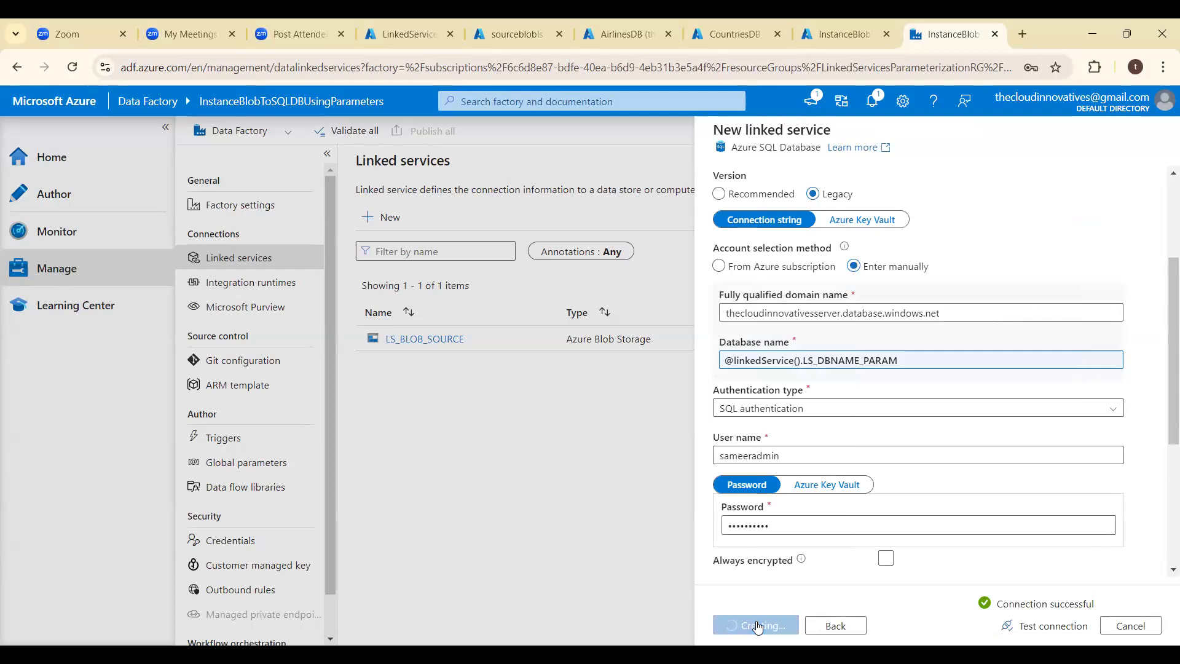
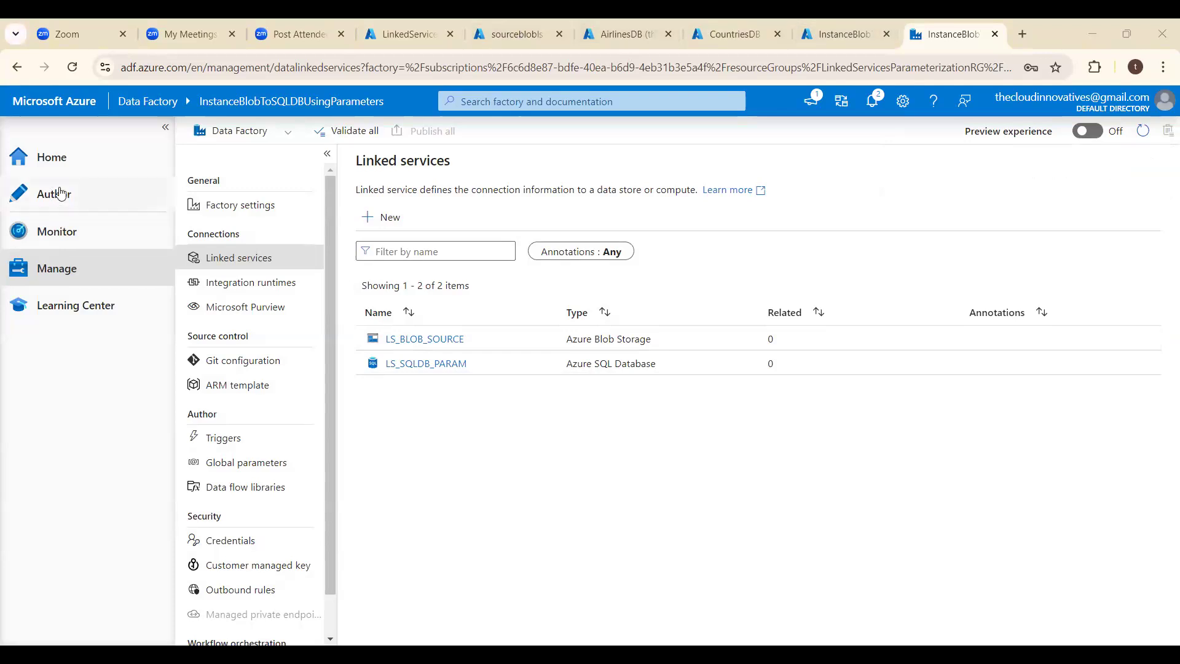
# - Start a new dataset in the factory's authoring area using Azure Blob Storage as the data store and DelimitedText as the format
pyautogui.click(59, 194)
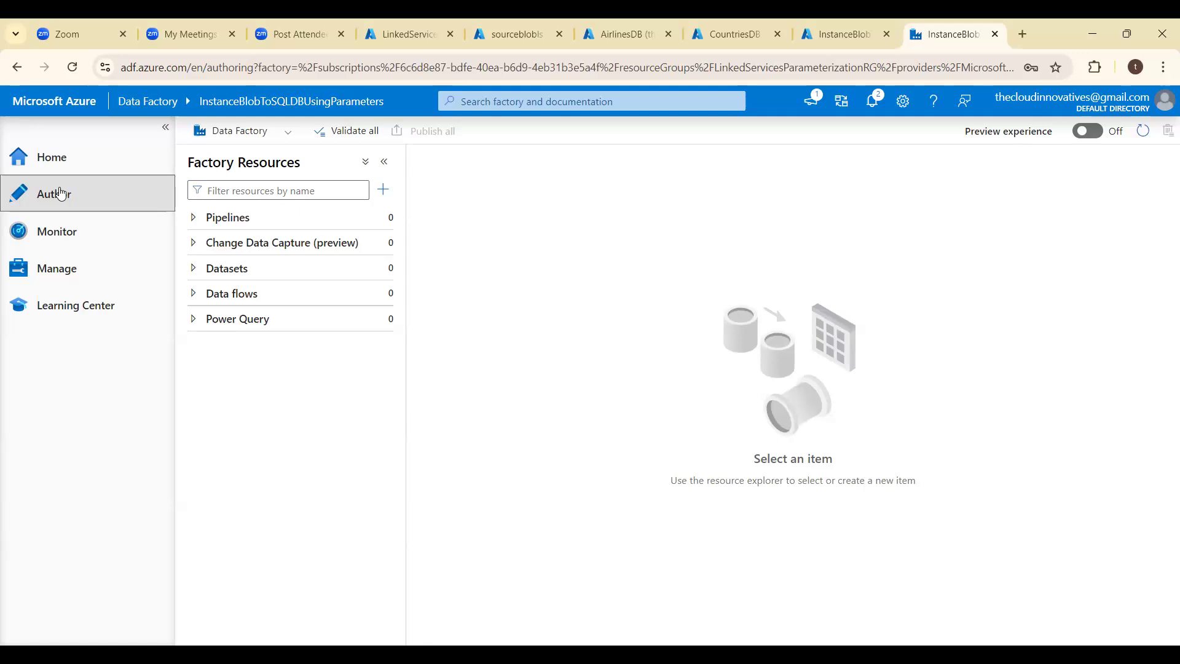
pyautogui.click(264, 272)
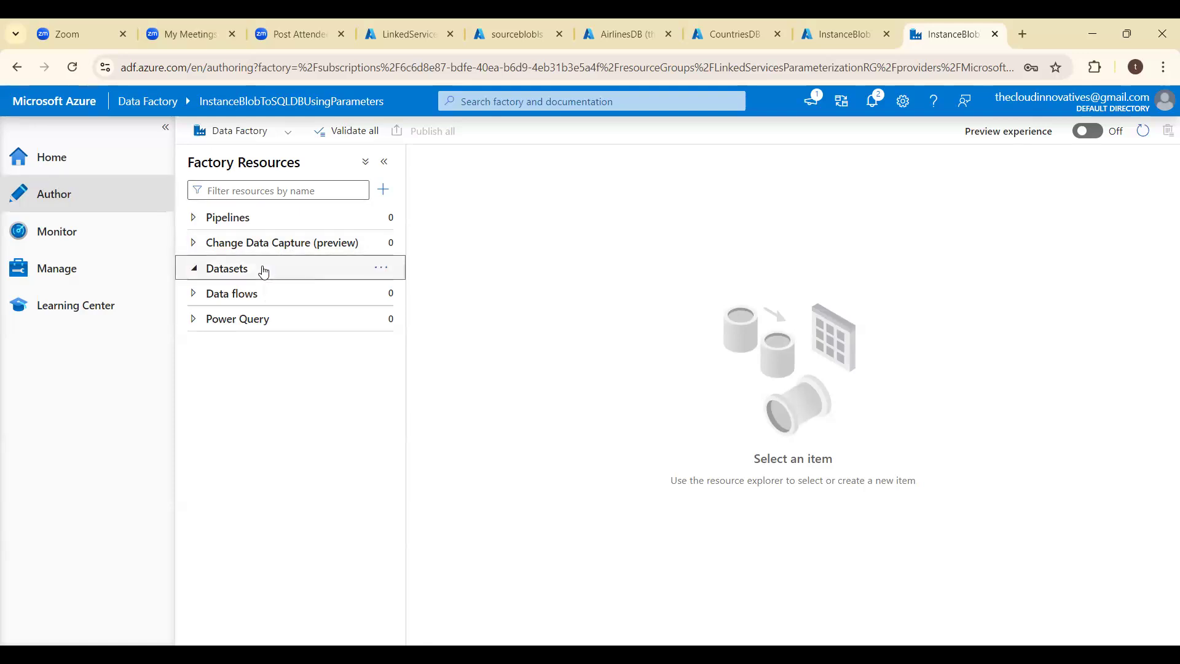
pyautogui.click(384, 270)
pyautogui.click(435, 297)
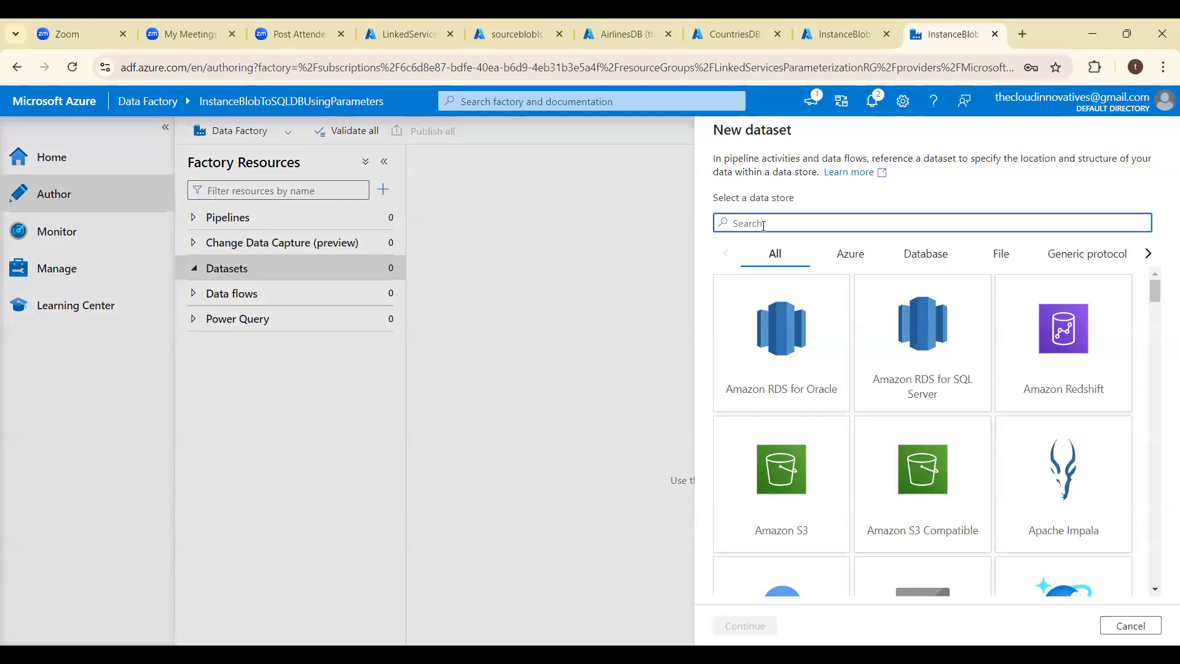
pyautogui.write('blob')
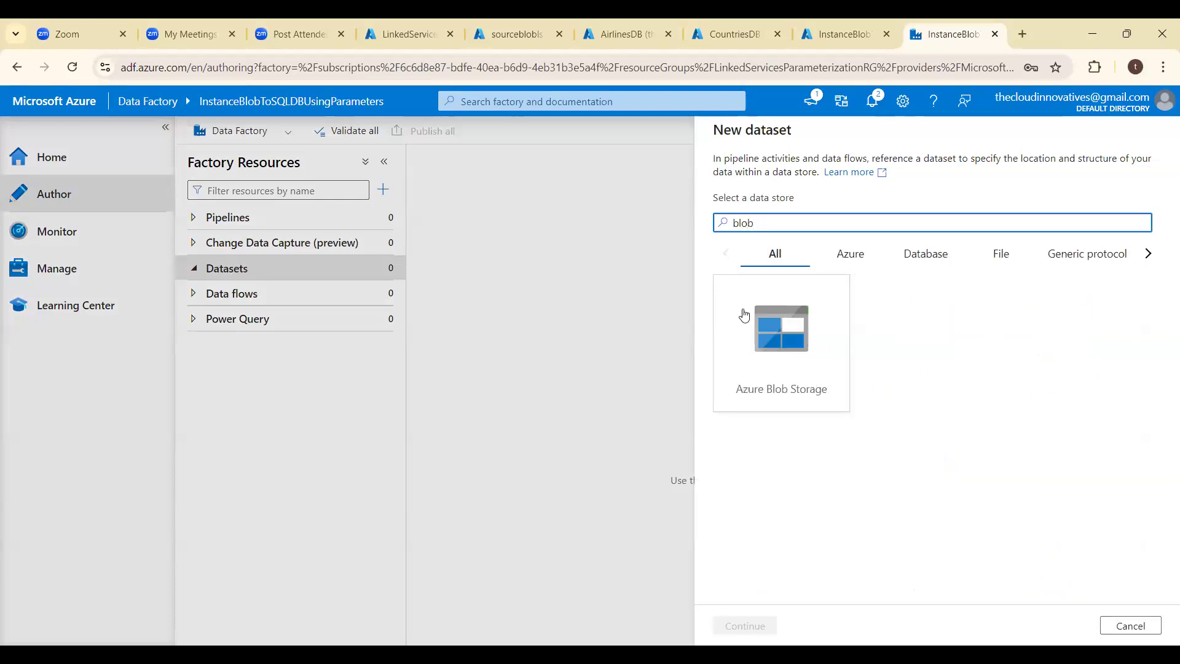
pyautogui.click(789, 358)
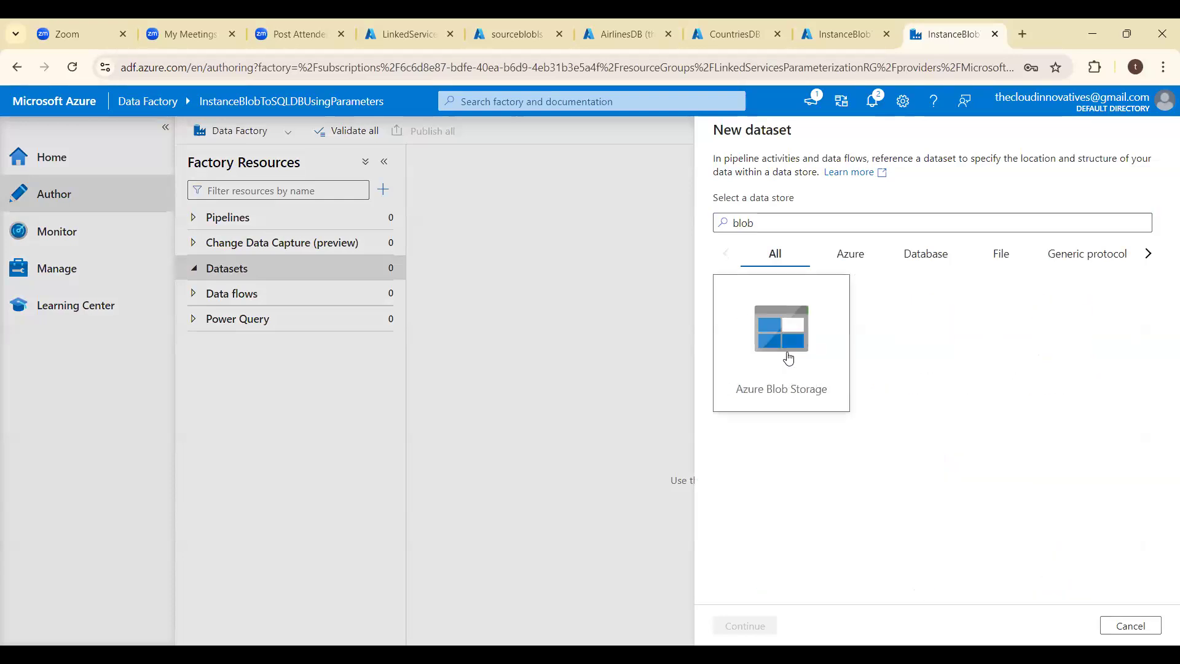
pyautogui.doubleClick(788, 358)
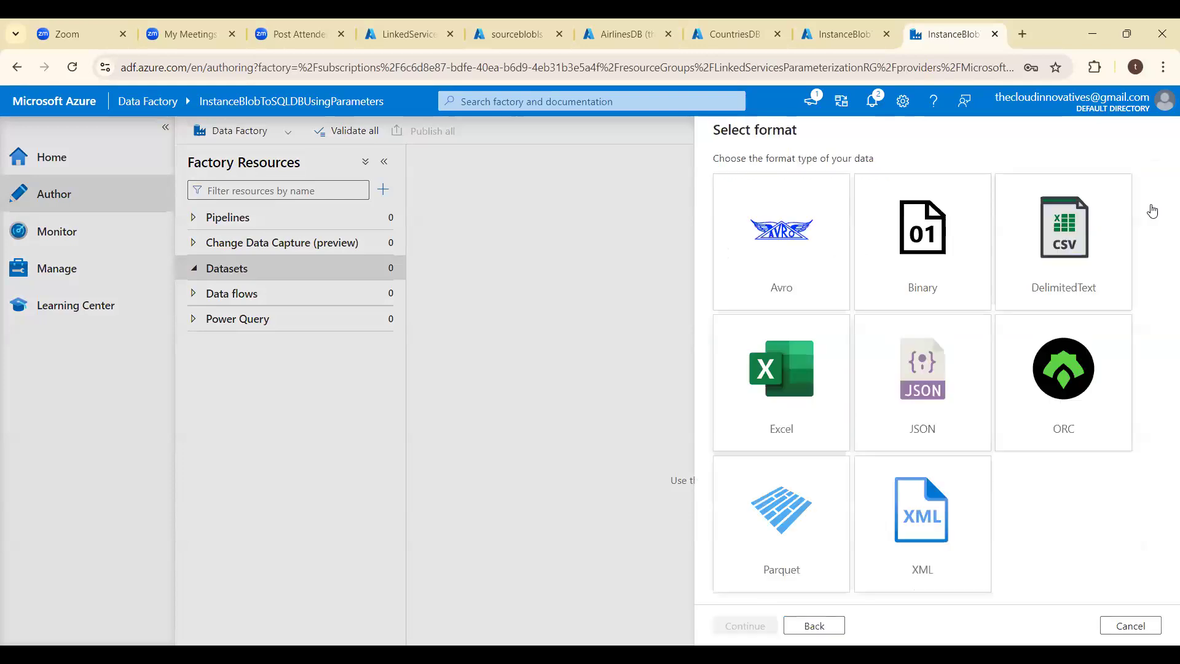
pyautogui.click(1074, 232)
pyautogui.doubleClick(1075, 232)
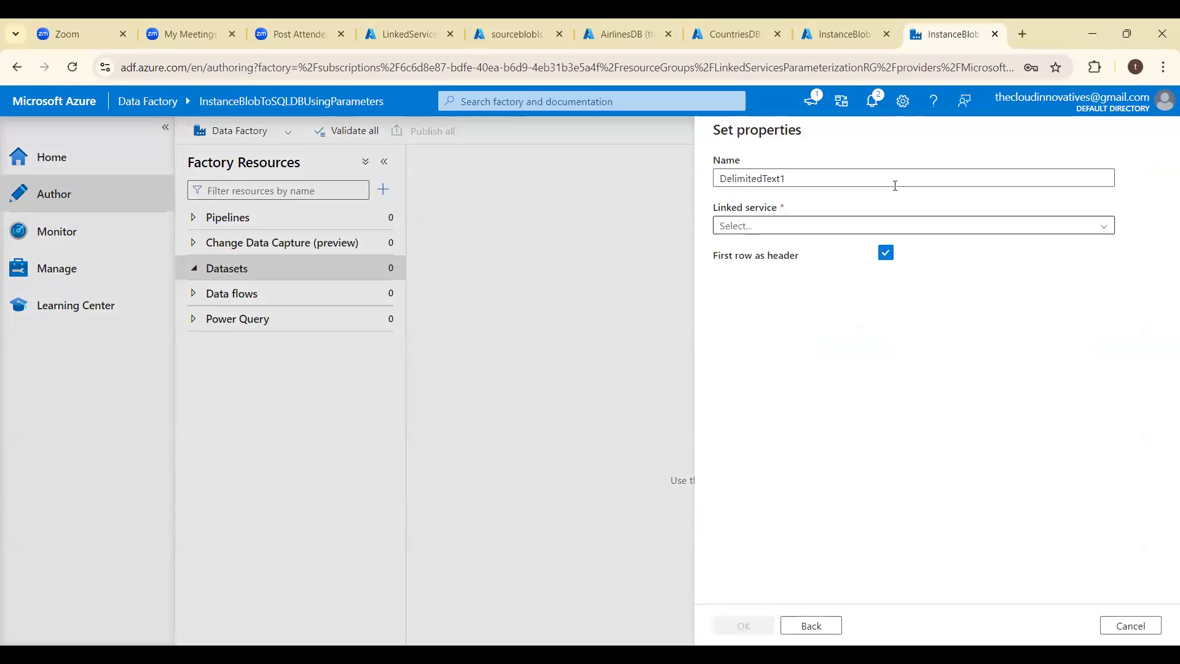
# - Name the new dataset DS_BLOB_SOURCE_PARAM
pyautogui.click(835, 179)
pyautogui.hotkey('ctrl', 'a')
pyautogui.press('BackSpace')
pyautogui.write('DS_')
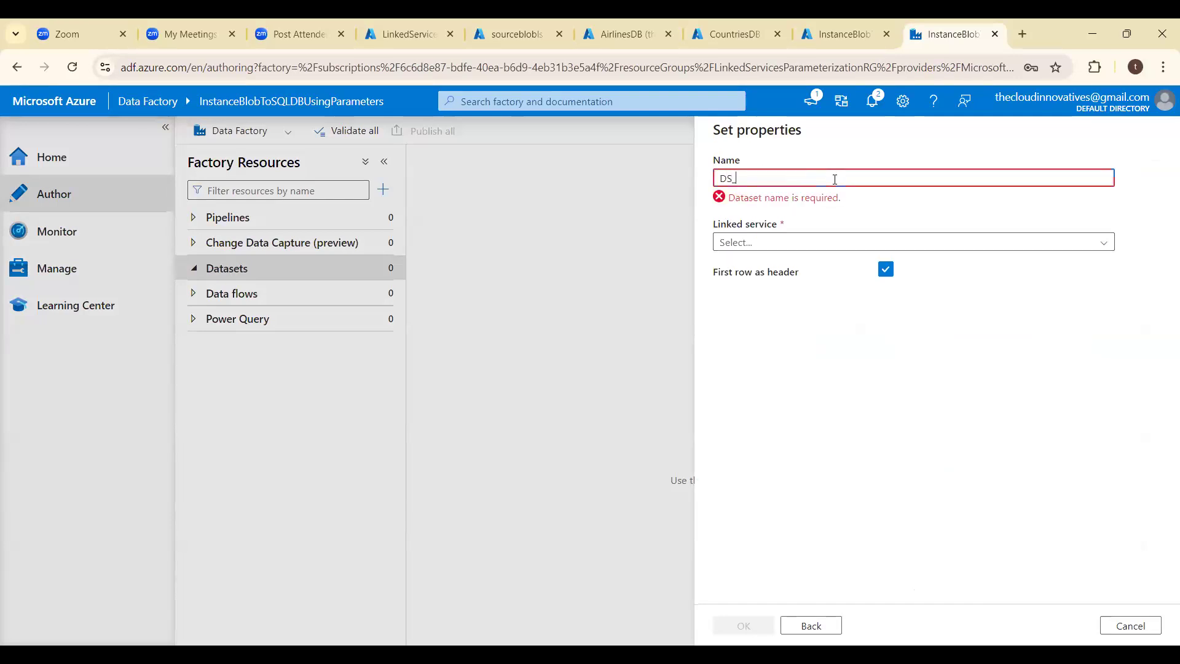
pyautogui.write('BLOB_')
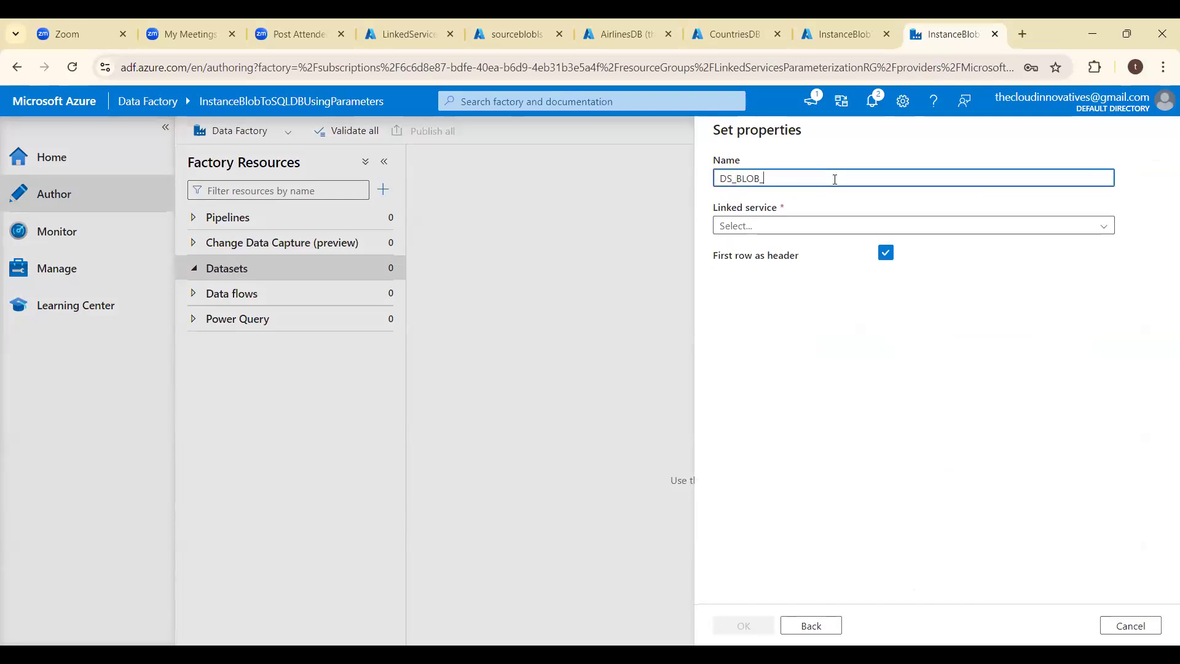
pyautogui.write('SOURCE_')
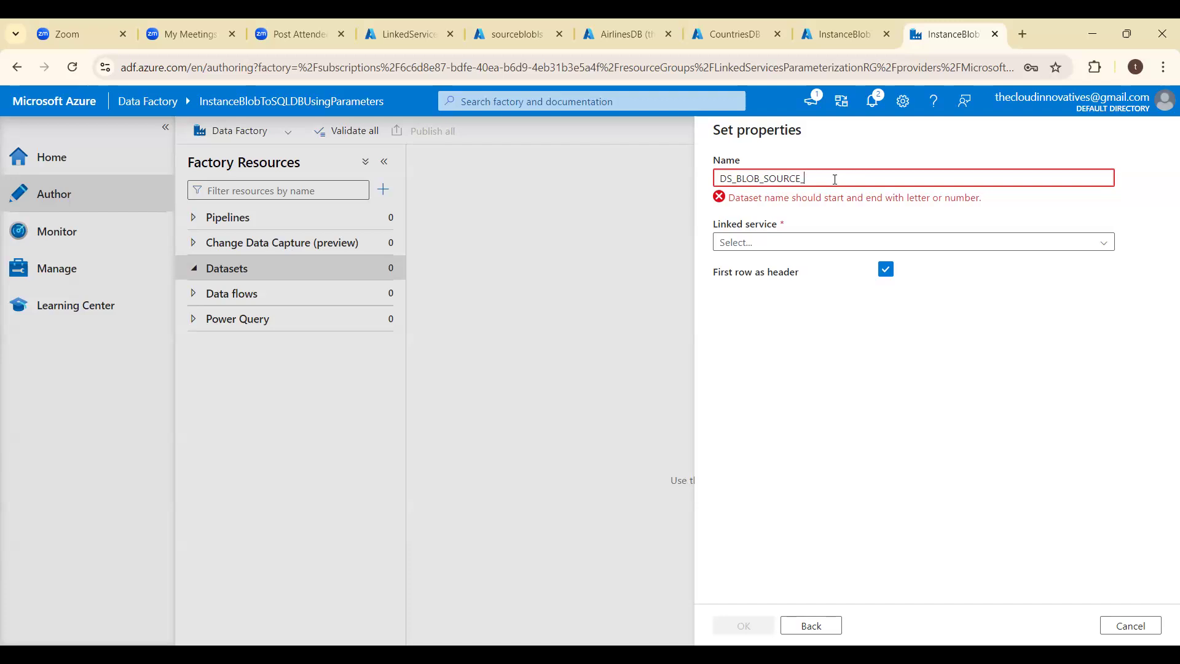
pyautogui.write('PARAM')
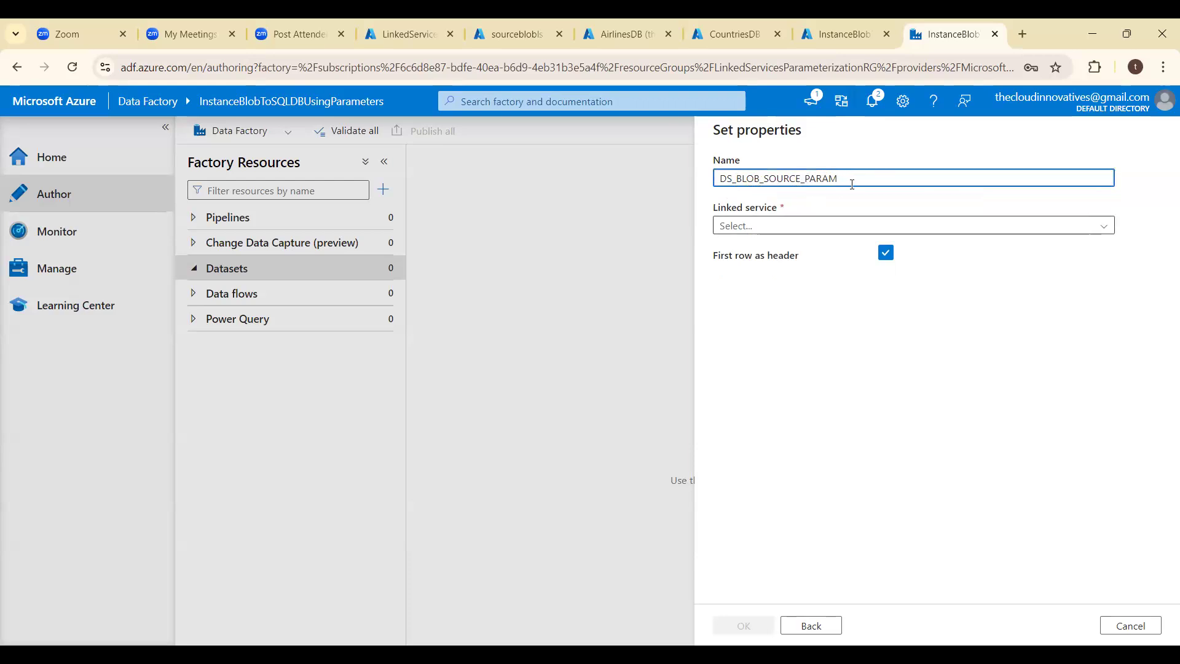
pyautogui.hotkey('shift', 'Left')
pyautogui.hotkey('shift', 'Left')
pyautogui.hotkey('shift', 'Left')
pyautogui.hotkey('shift', 'Left')
pyautogui.hotkey('shift', 'Left')
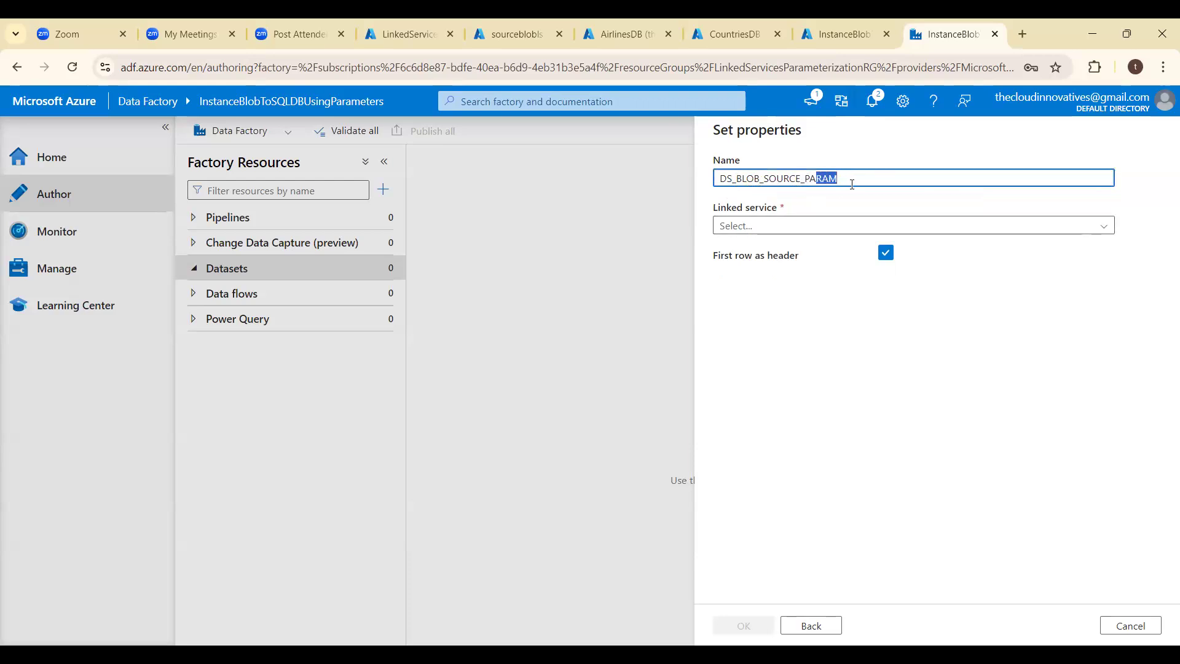
# - Create the dataset on the LS_BLOB_SOURCE linked service with inputcontainer as its file path, and hide its properties pane
pyautogui.click(800, 230)
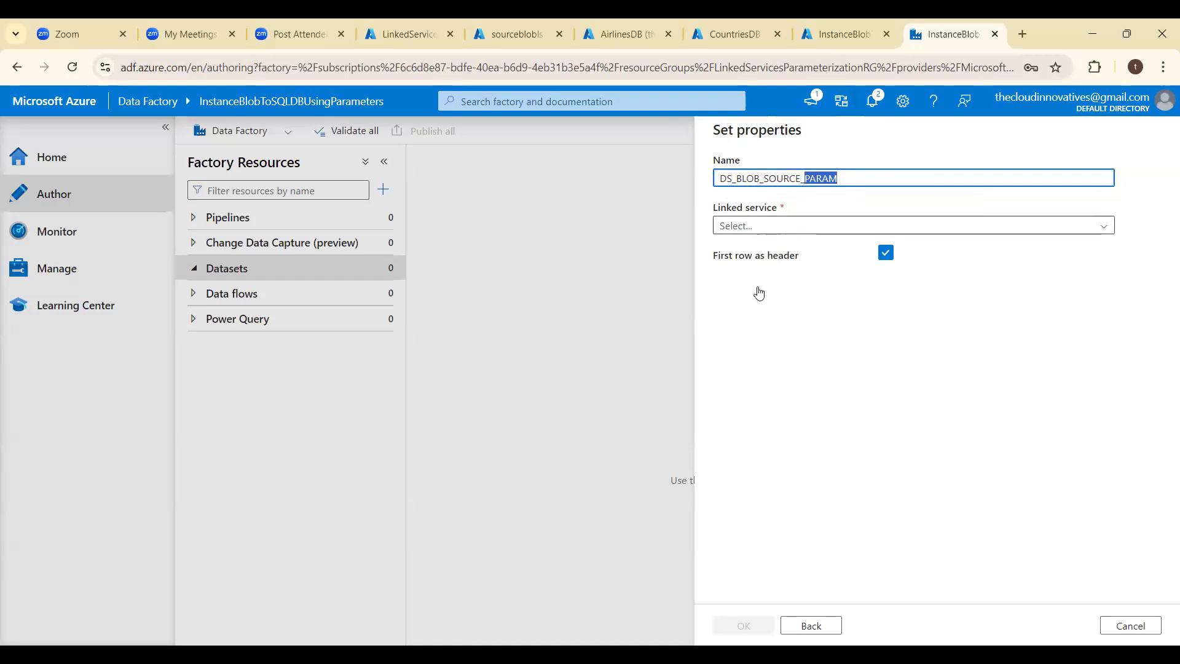
pyautogui.click(758, 299)
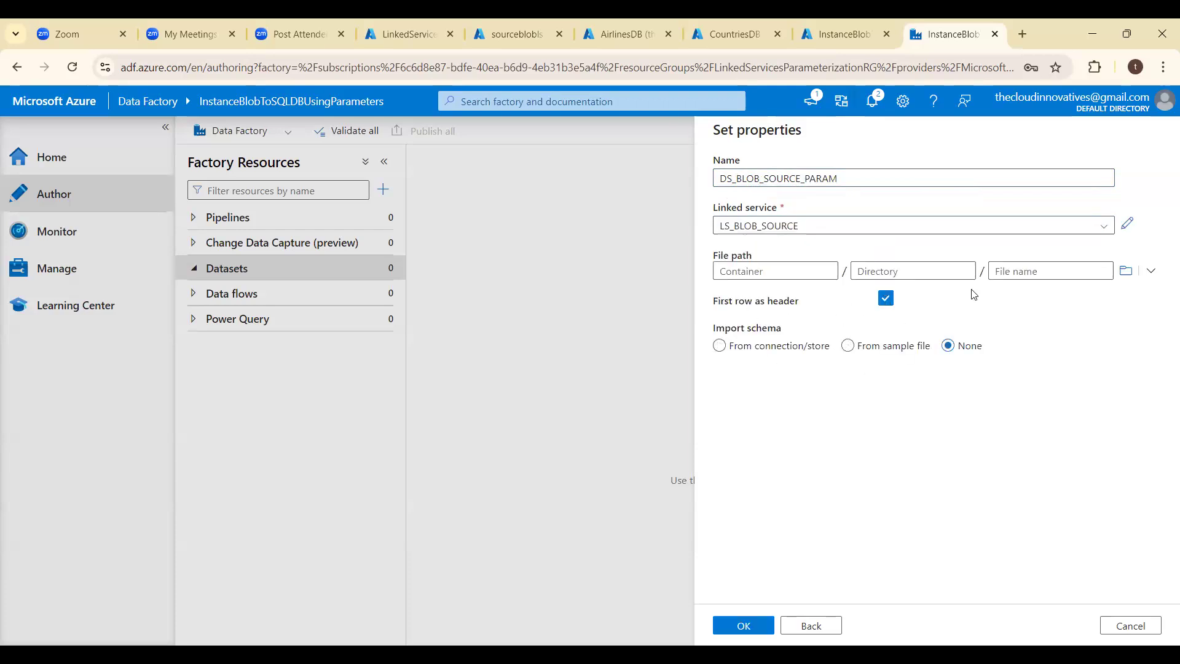
pyautogui.click(1039, 274)
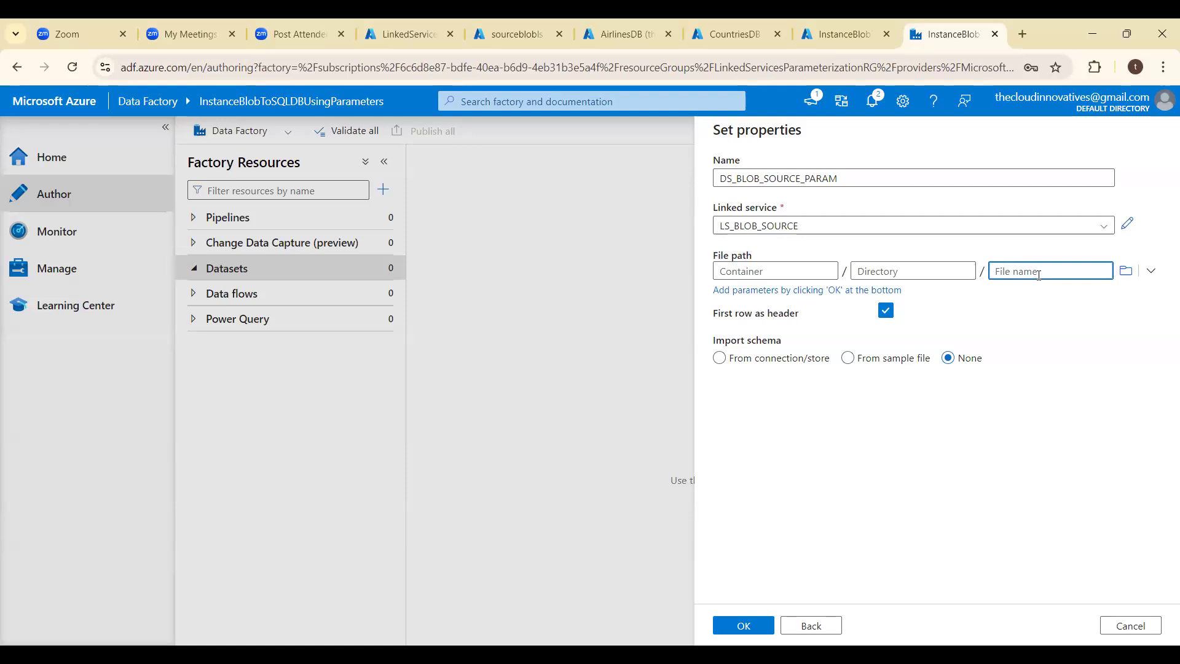
pyautogui.click(1128, 270)
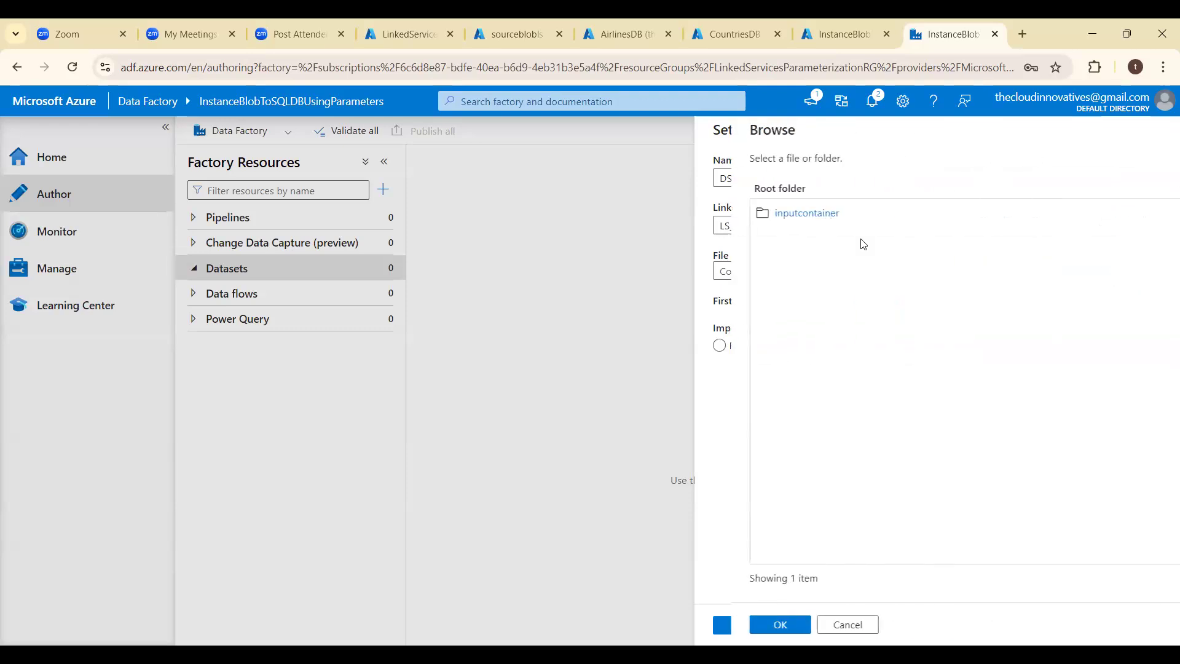
pyautogui.click(786, 215)
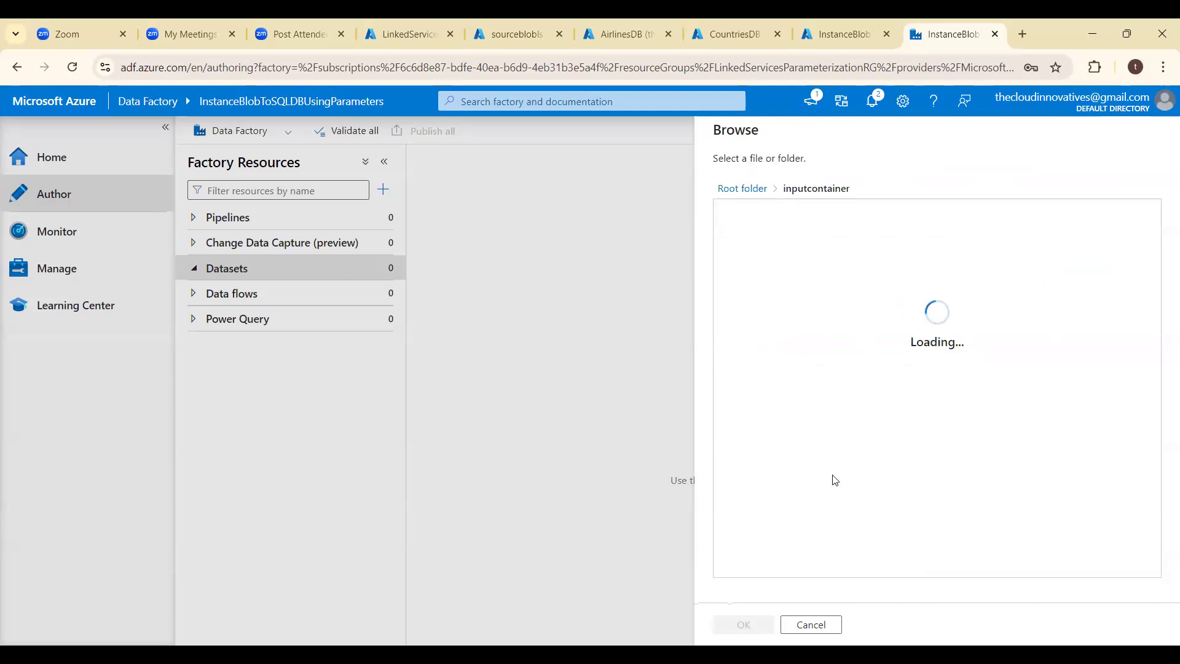
pyautogui.click(745, 625)
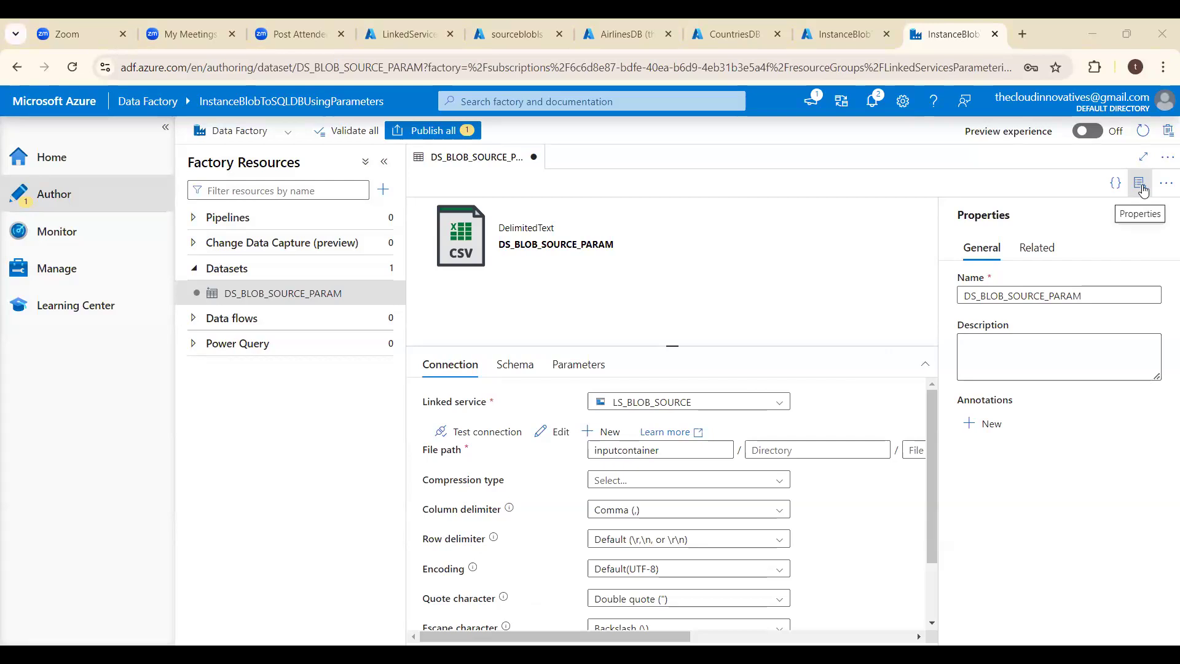
pyautogui.click(1142, 190)
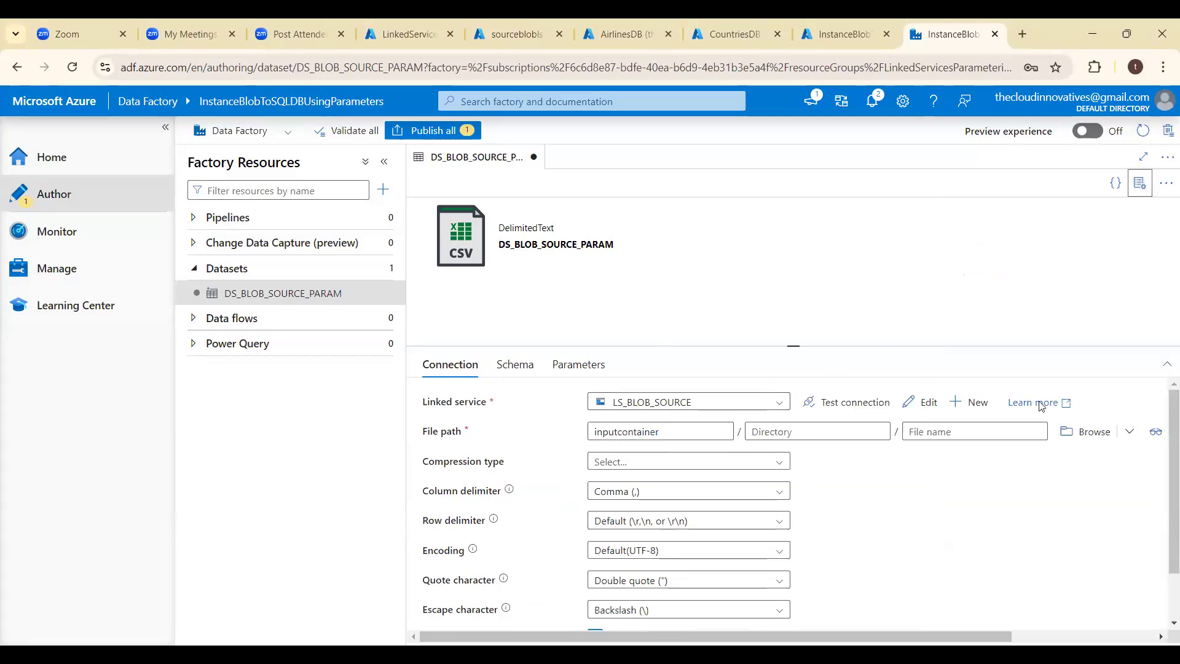
pyautogui.click(988, 435)
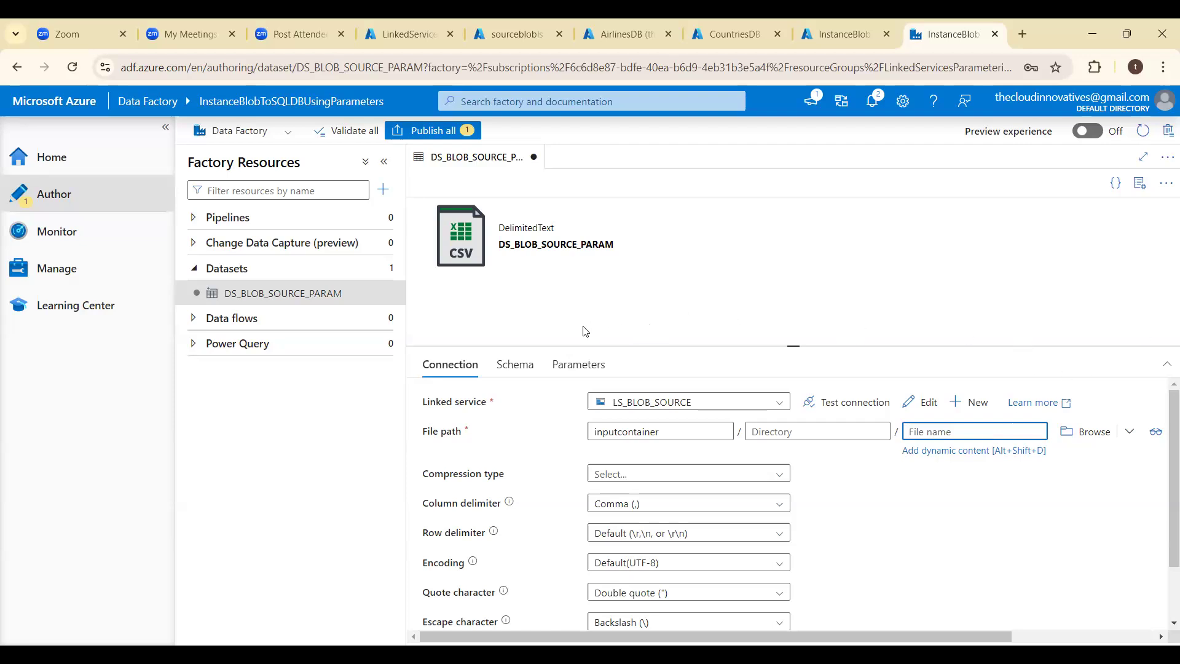
pyautogui.click(558, 367)
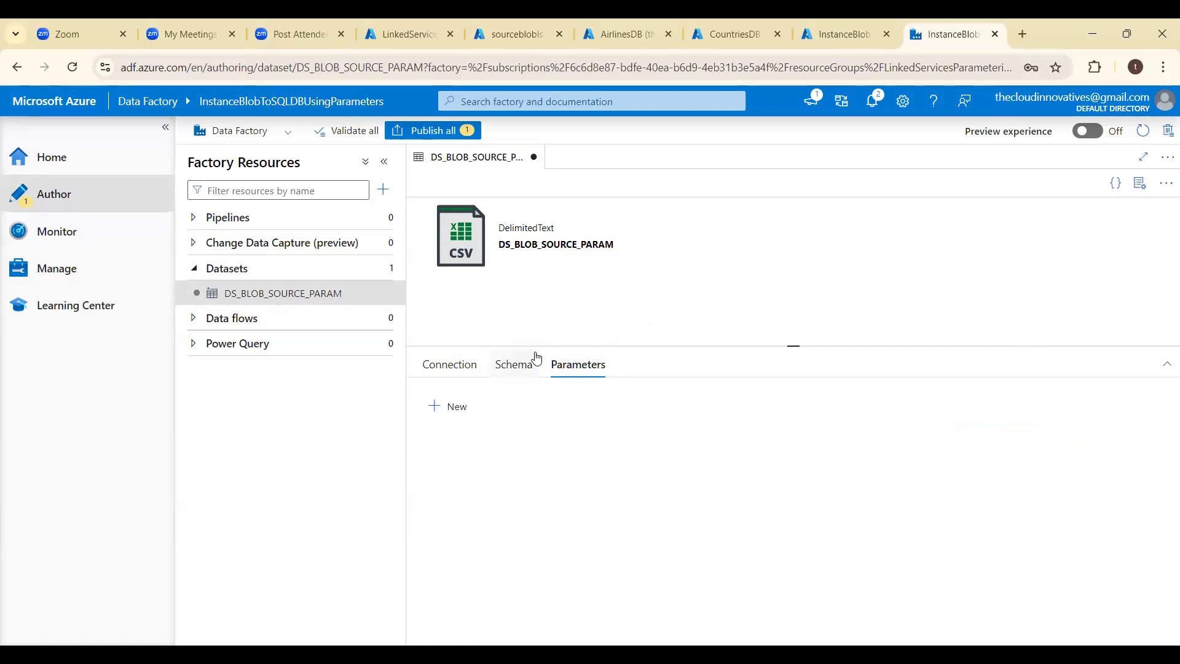
pyautogui.click(461, 367)
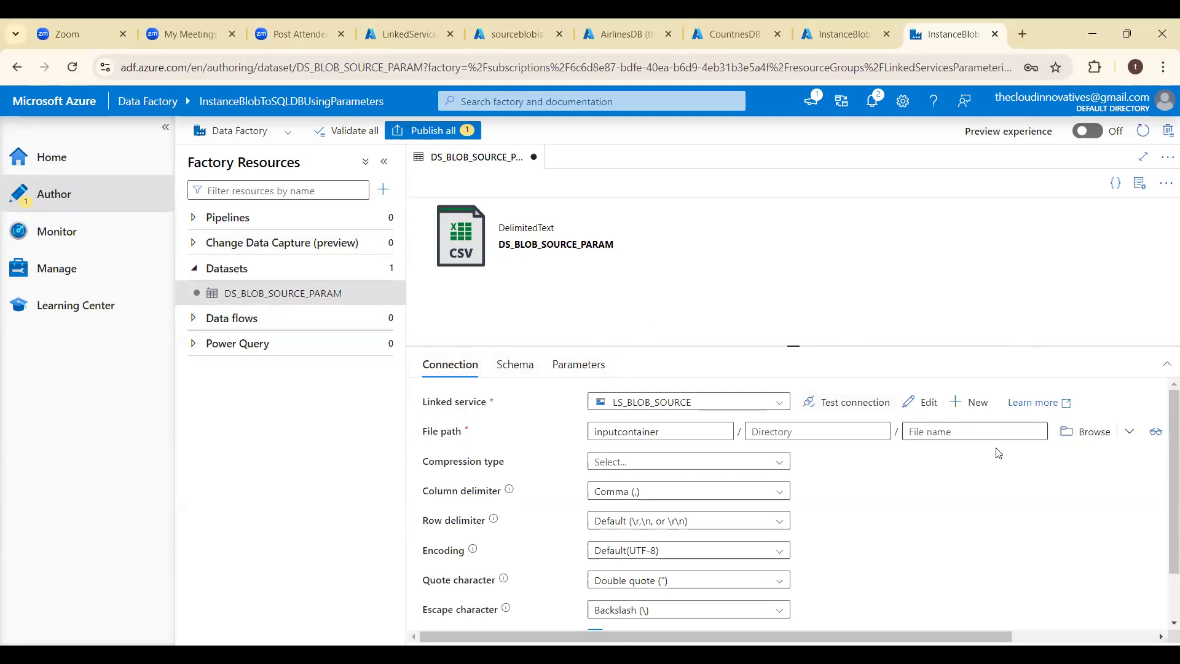
pyautogui.click(981, 431)
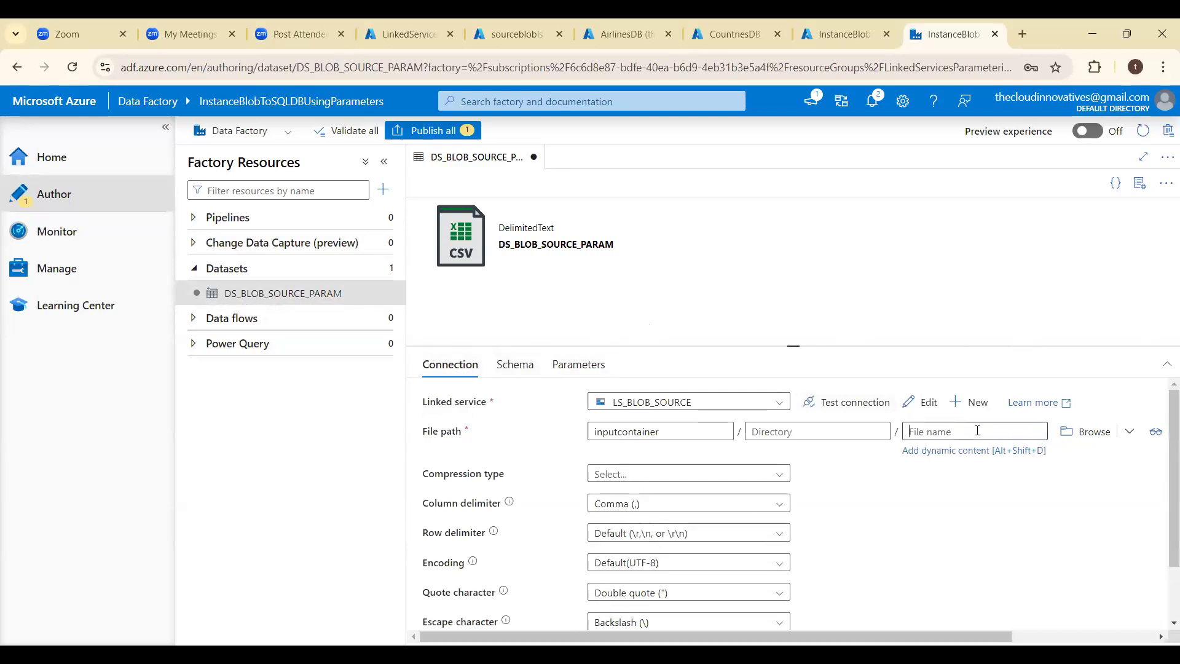
pyautogui.click(695, 430)
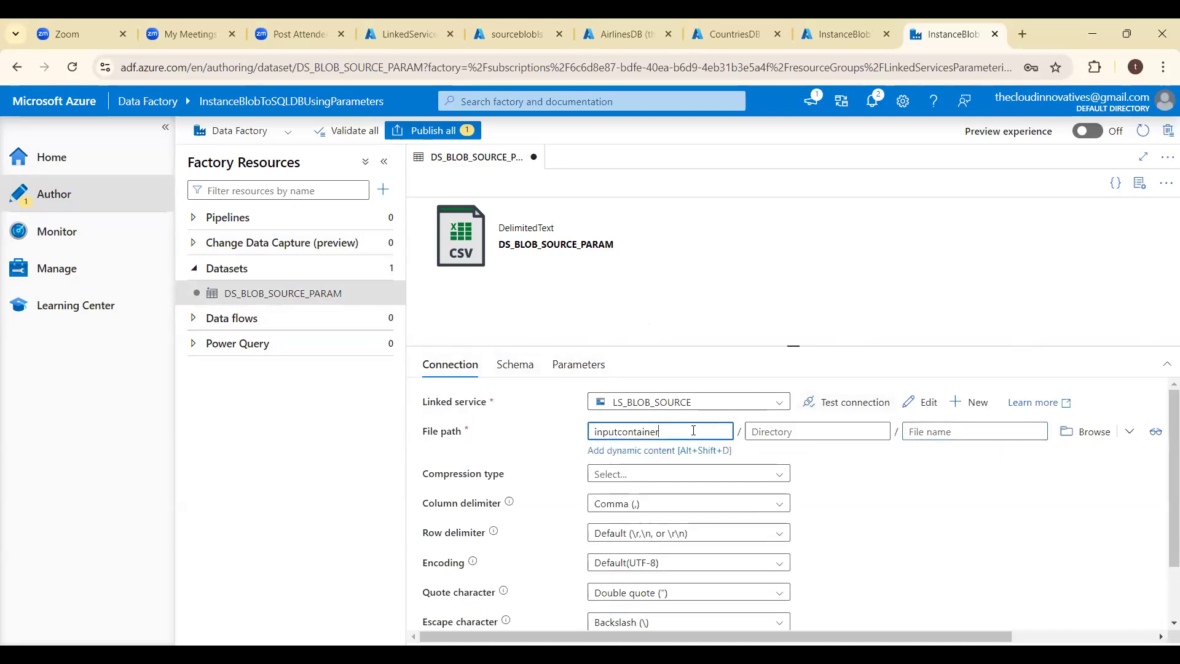
pyautogui.click(525, 614)
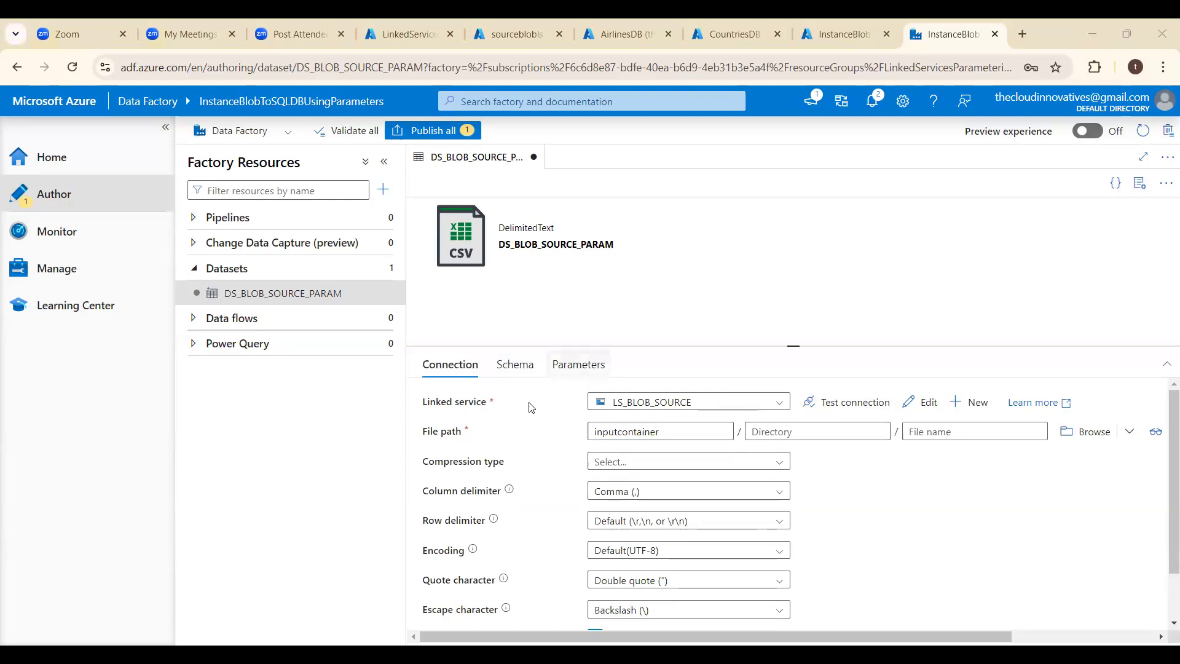
# - Add a String parameter named ls_srcfile_param to the DS_BLOB_SOURCE_PARAM dataset
pyautogui.click(441, 408)
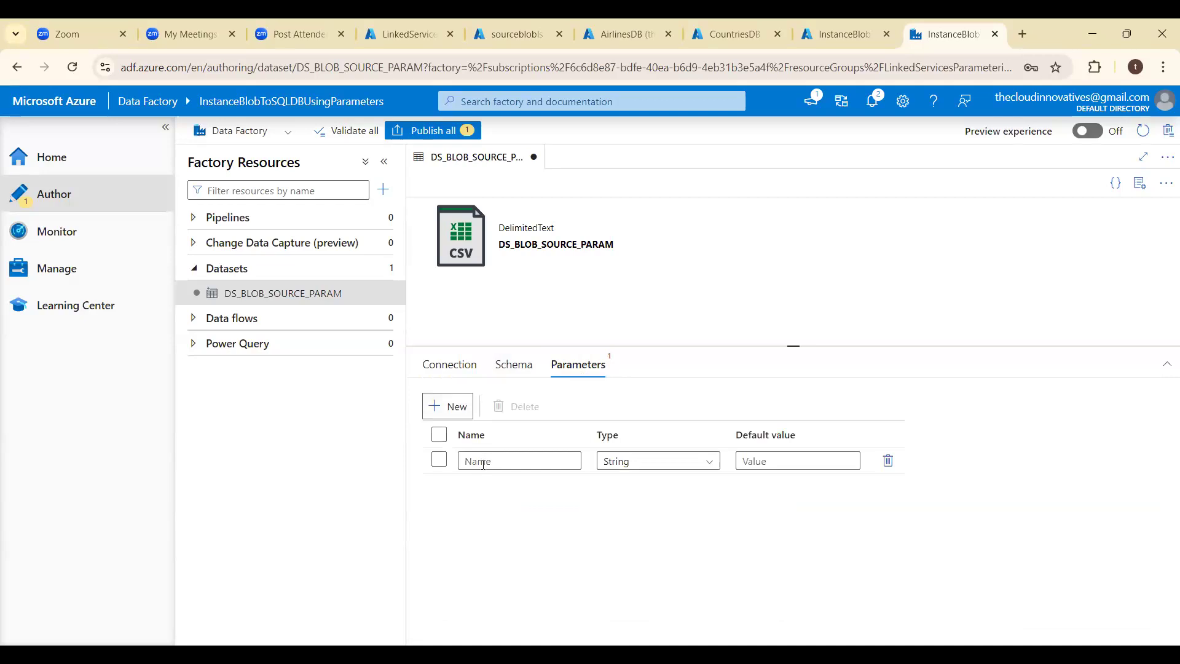
pyautogui.click(483, 462)
pyautogui.write('LS_')
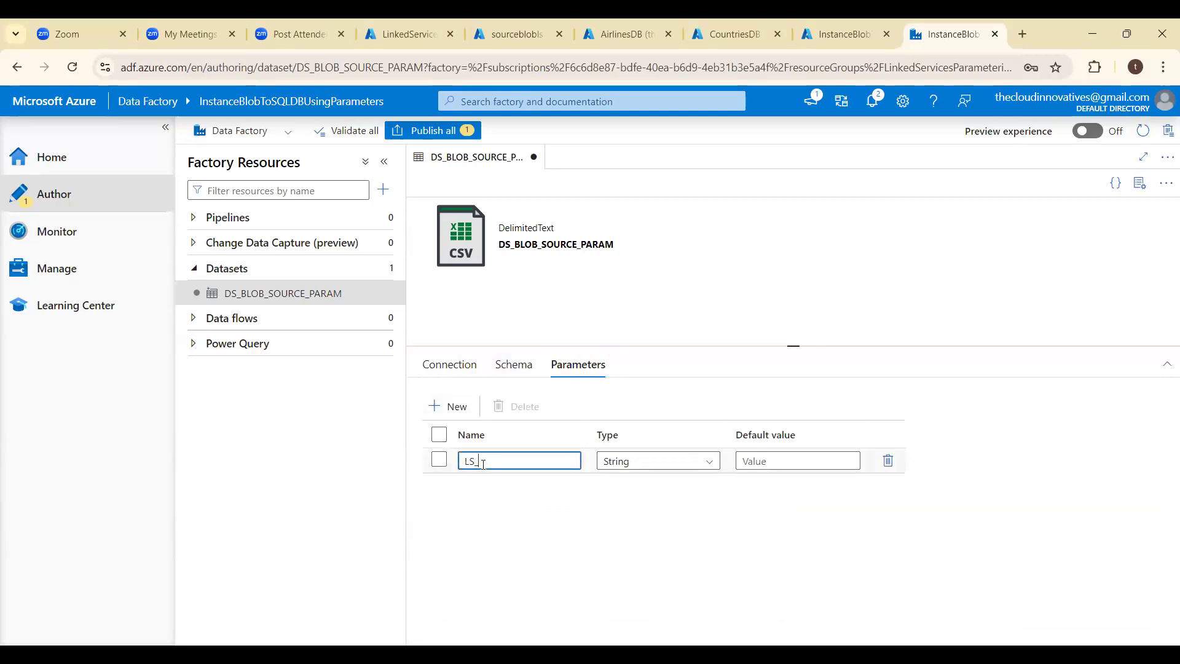
pyautogui.press('BackSpace')
pyautogui.press('BackSpace')
pyautogui.write('ls_srcfile')
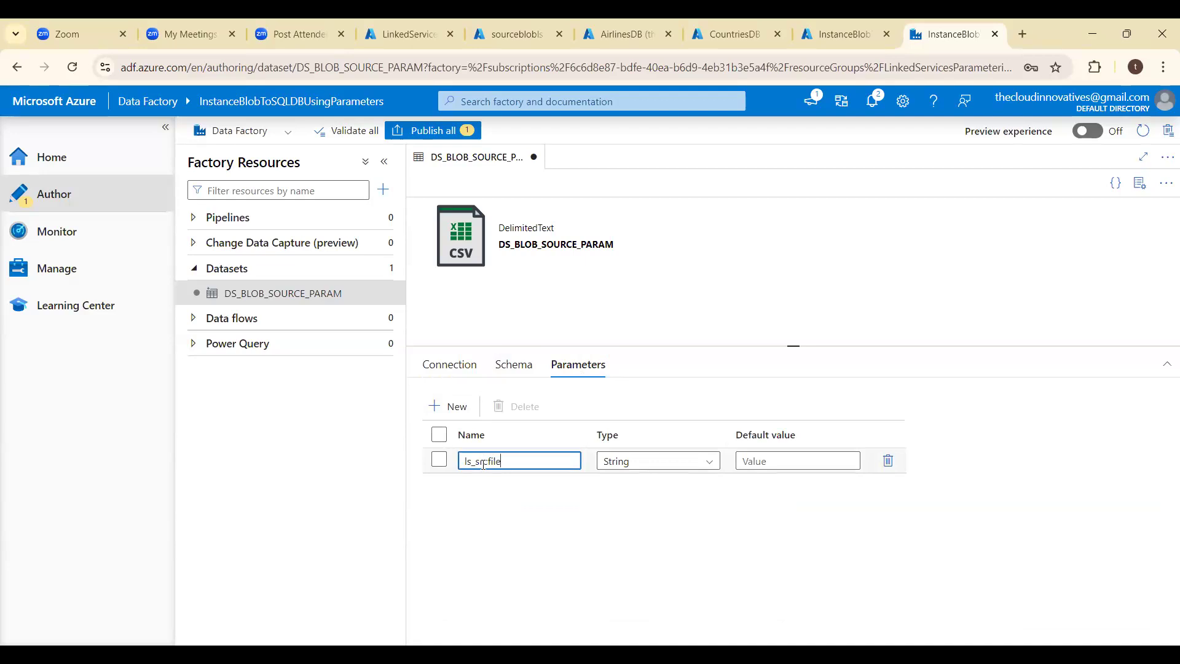
pyautogui.write('_param')
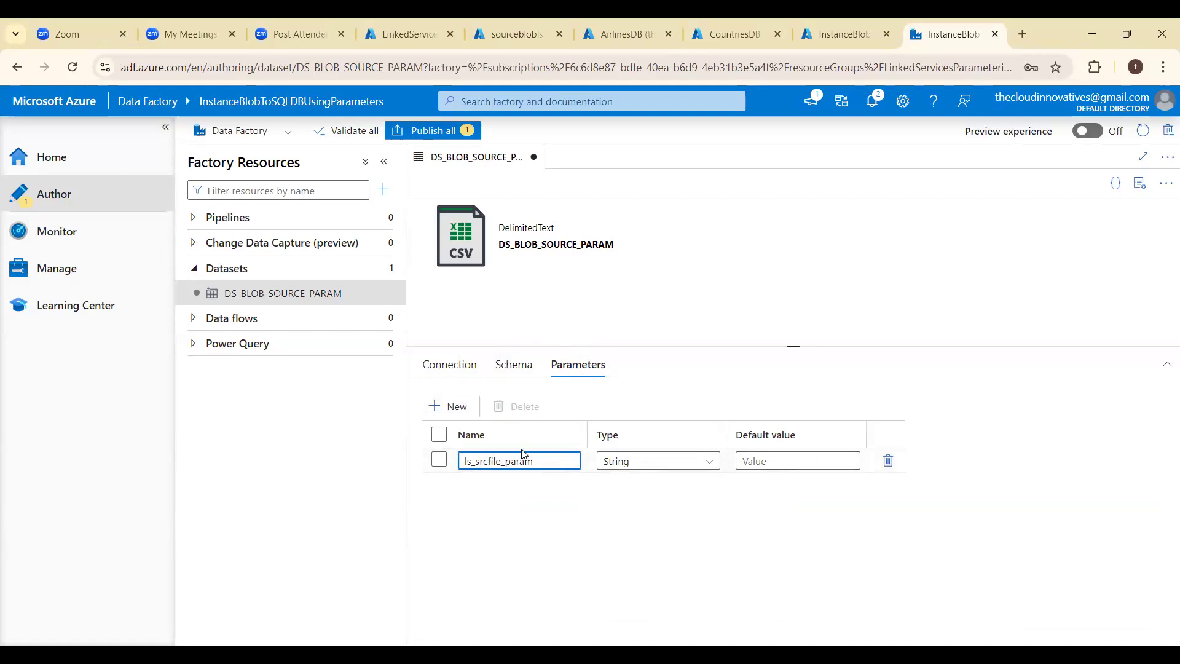
pyautogui.click(459, 368)
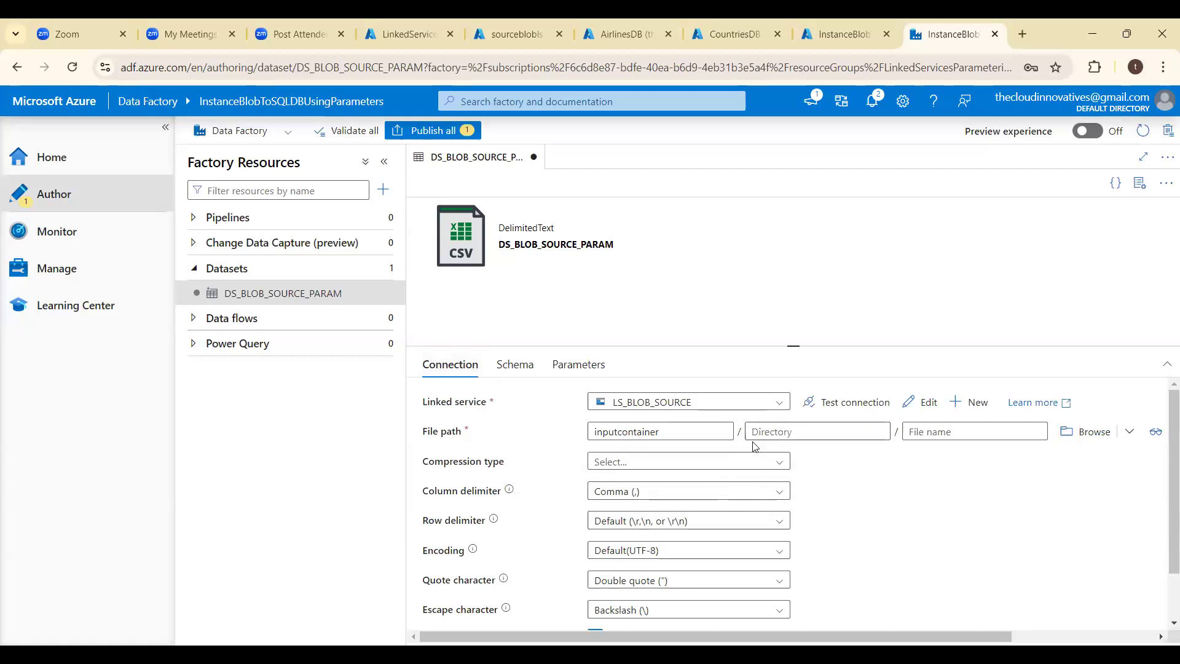
pyautogui.click(710, 435)
pyautogui.click(817, 434)
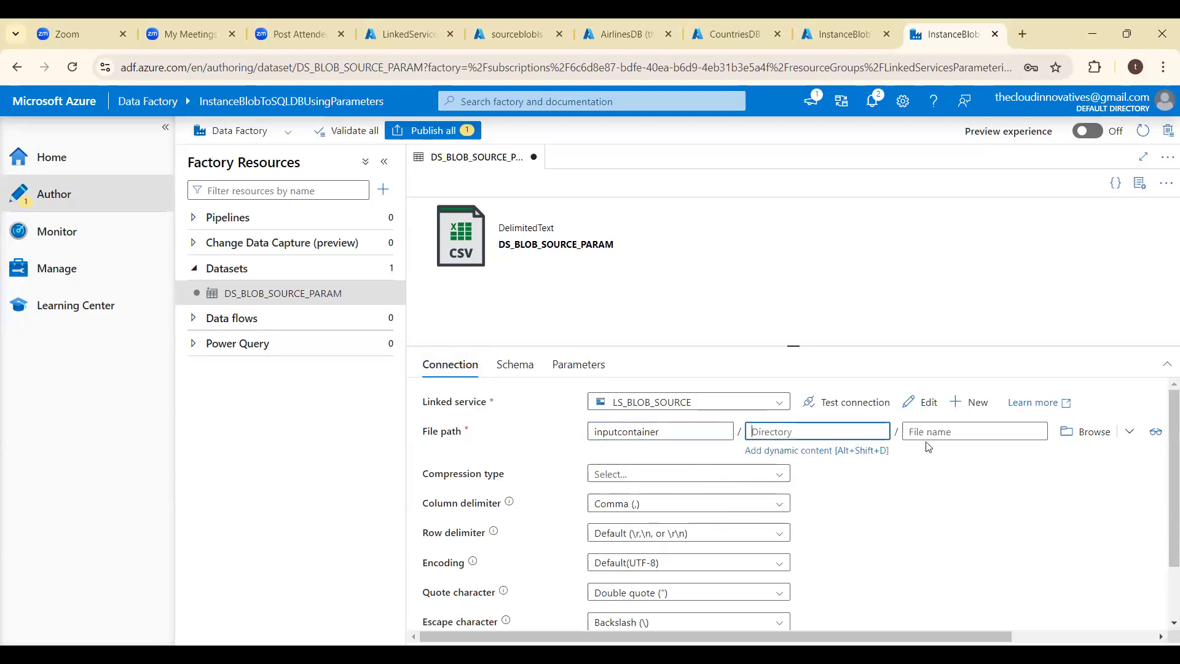
pyautogui.click(939, 430)
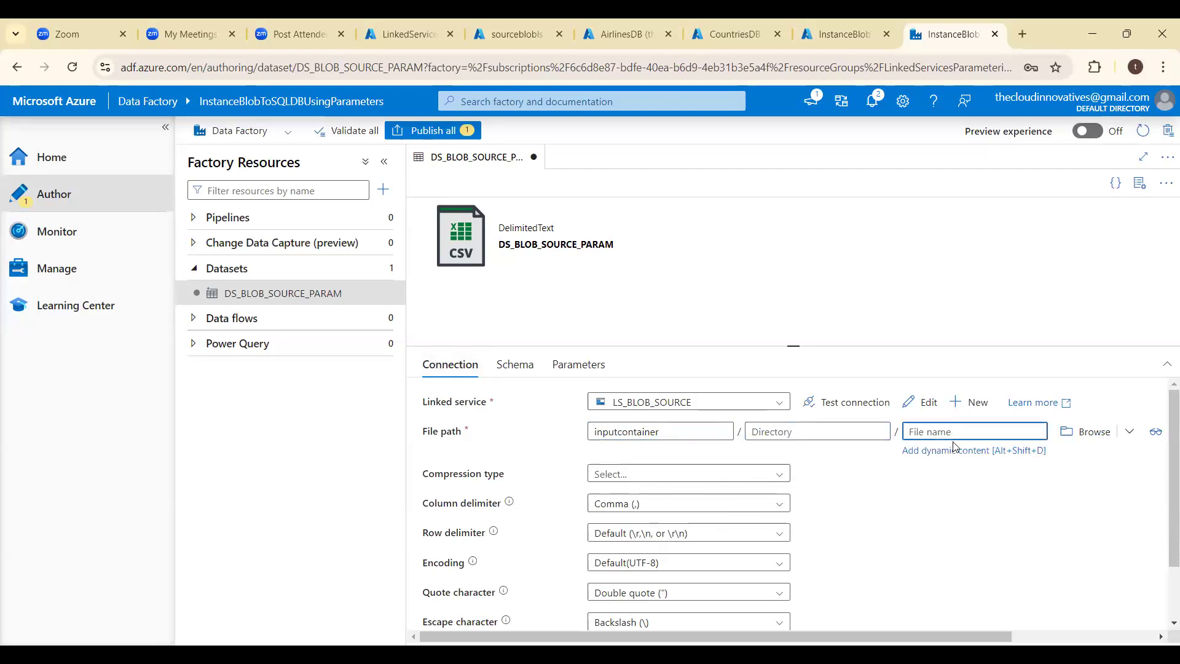
pyautogui.click(939, 452)
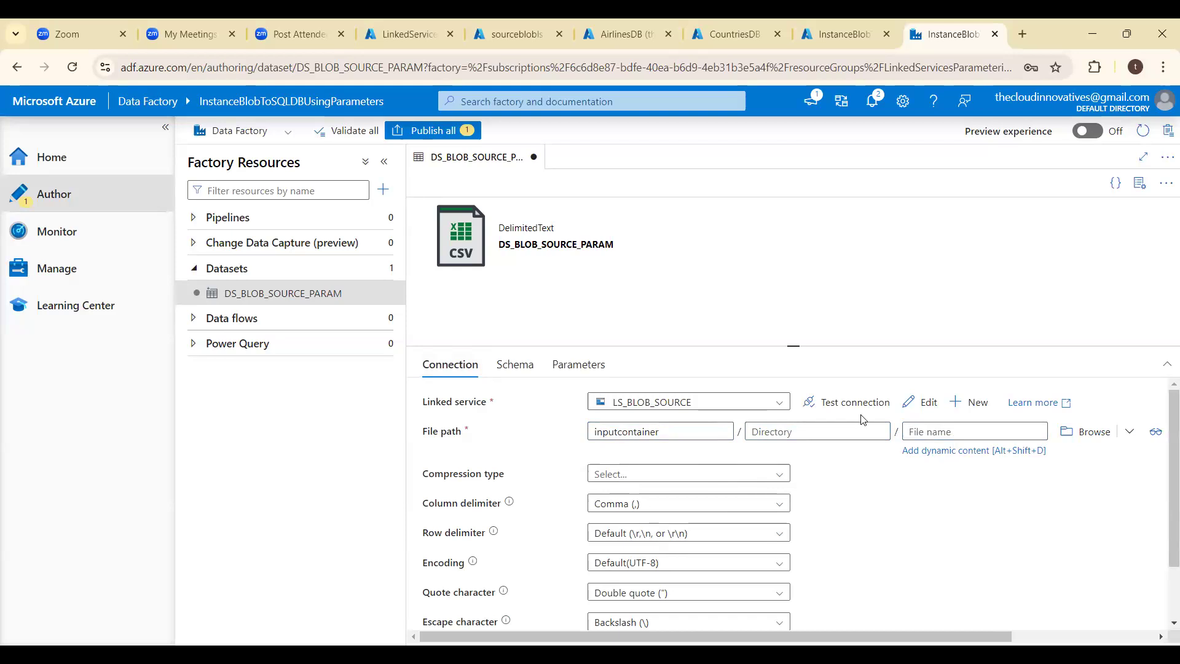
pyautogui.click(754, 432)
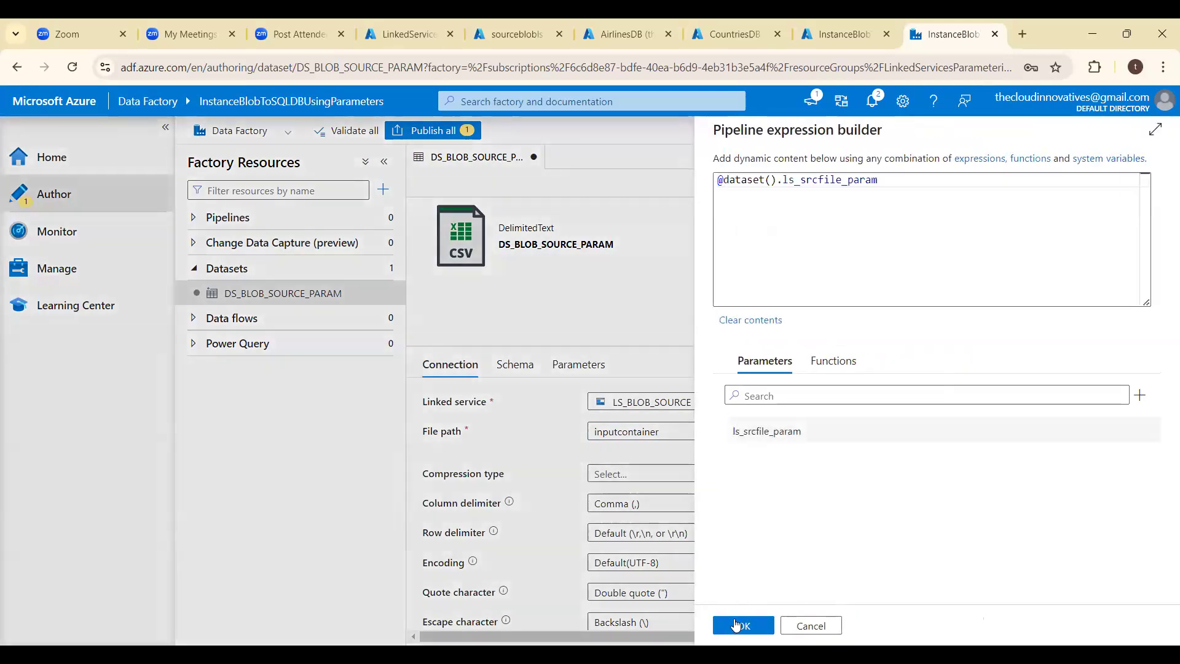
pyautogui.click(734, 626)
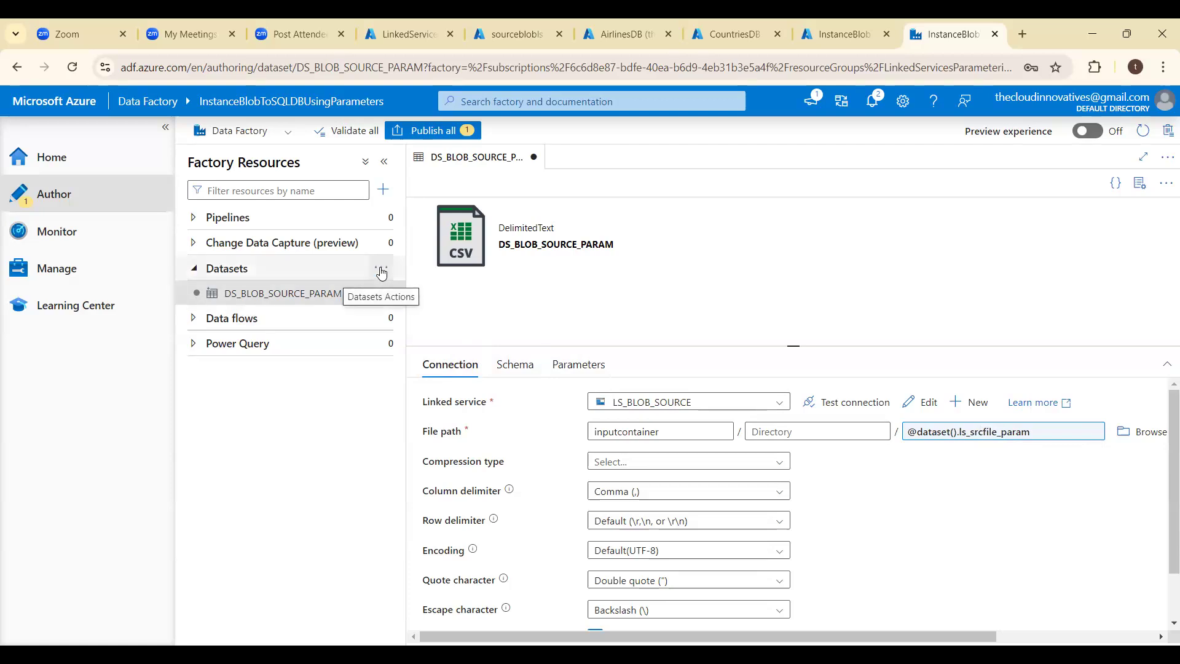
# - Start a new dataset using Azure SQL Database as its data store
pyautogui.click(381, 271)
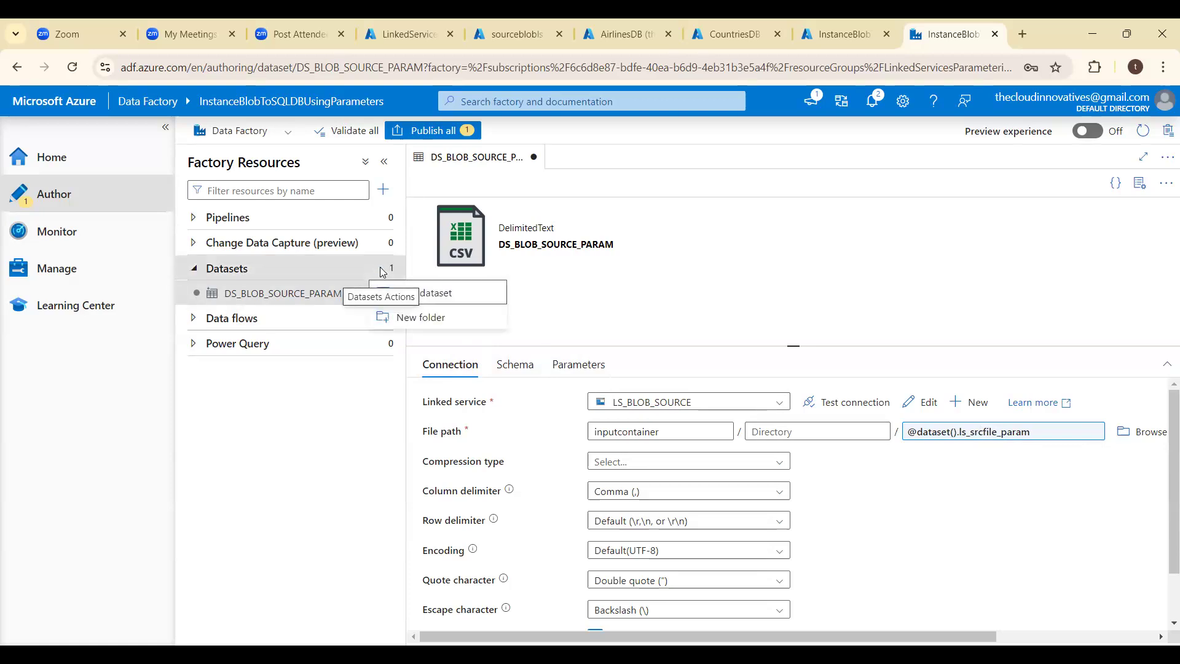
pyautogui.click(437, 300)
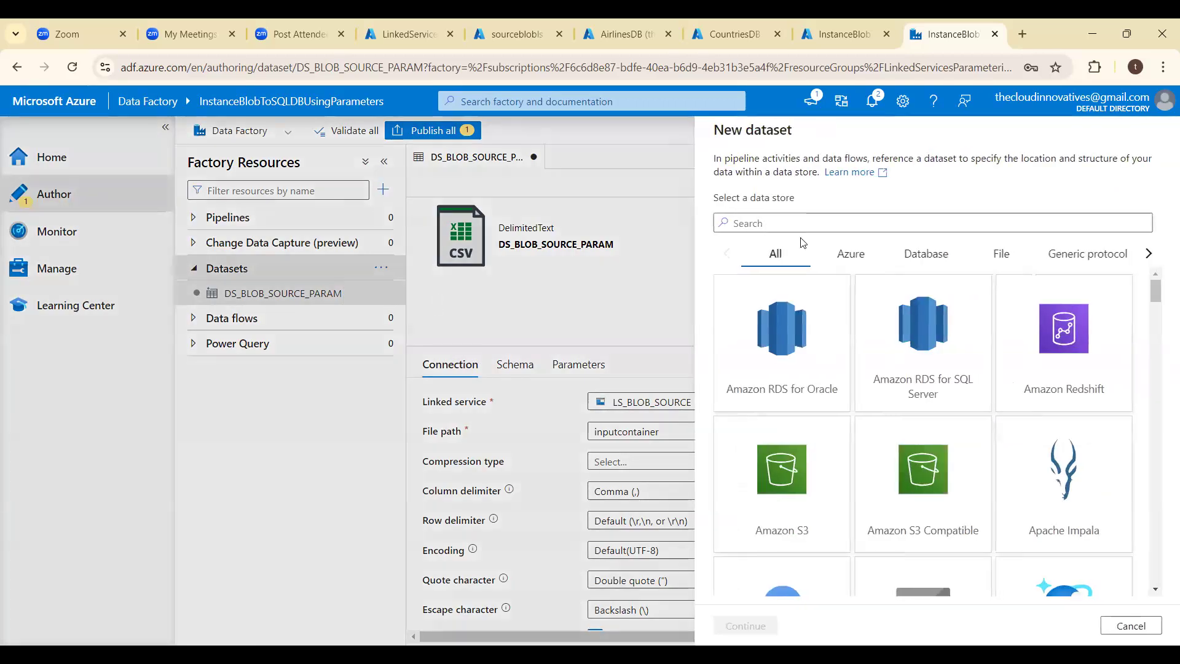
pyautogui.write('SQL')
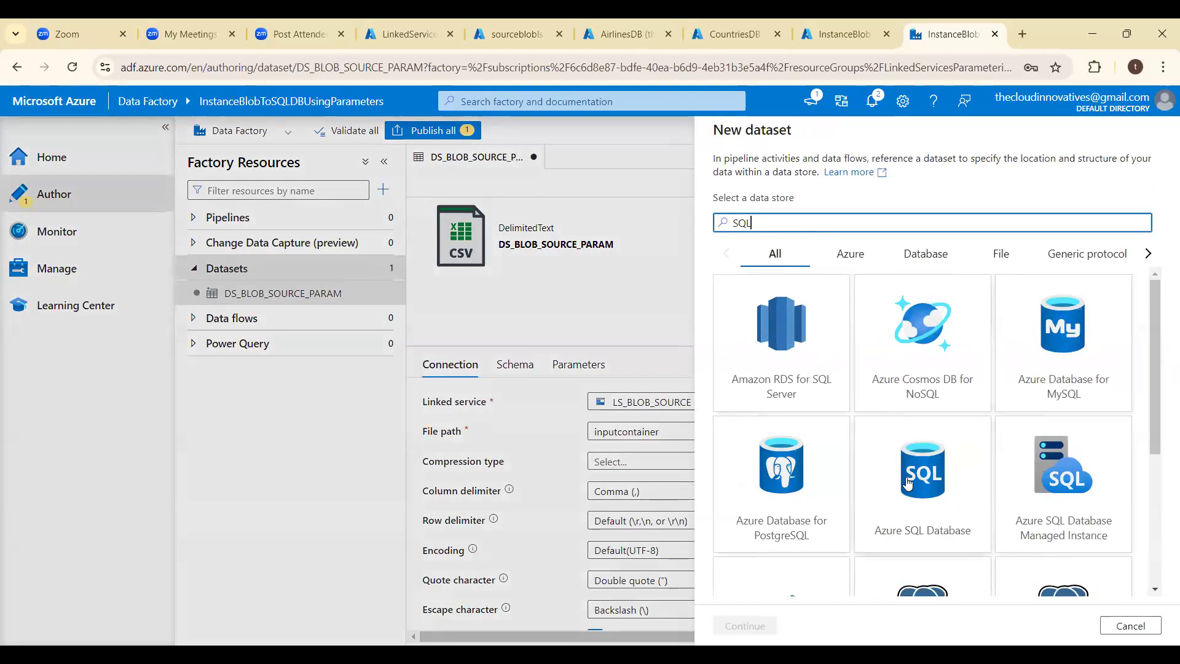
pyautogui.doubleClick(904, 480)
# - Name the new SQL dataset DS_SQLDB_PARAM
pyautogui.click(826, 179)
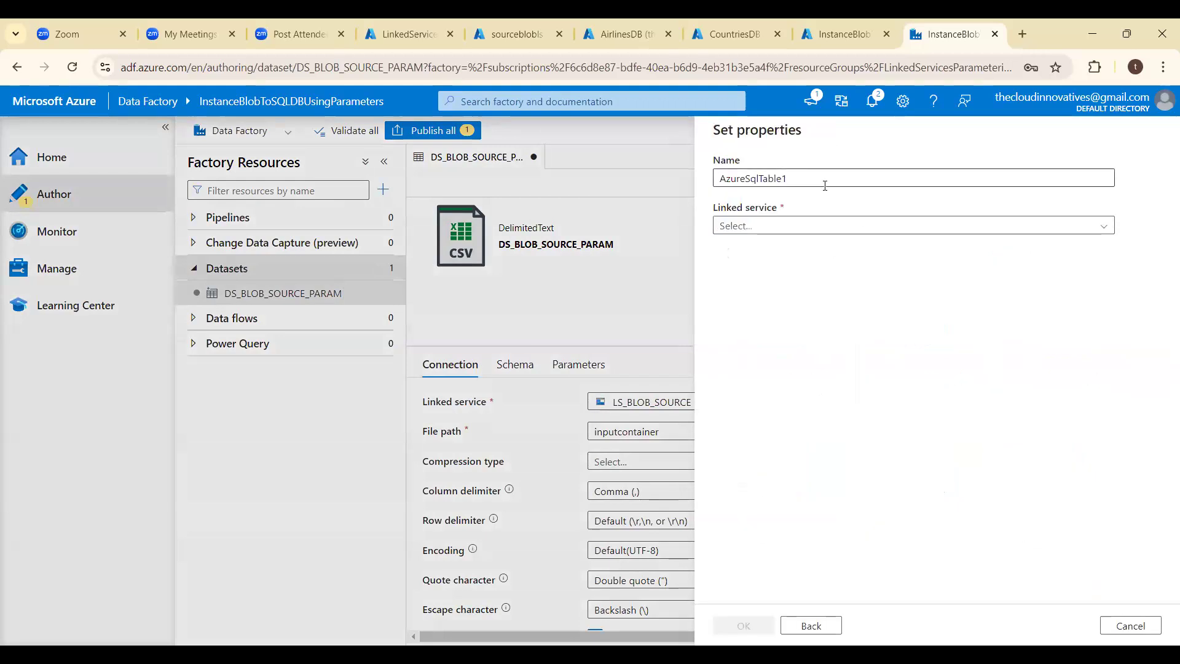
pyautogui.hotkey('ctrl', 'a')
pyautogui.press('BackSpace')
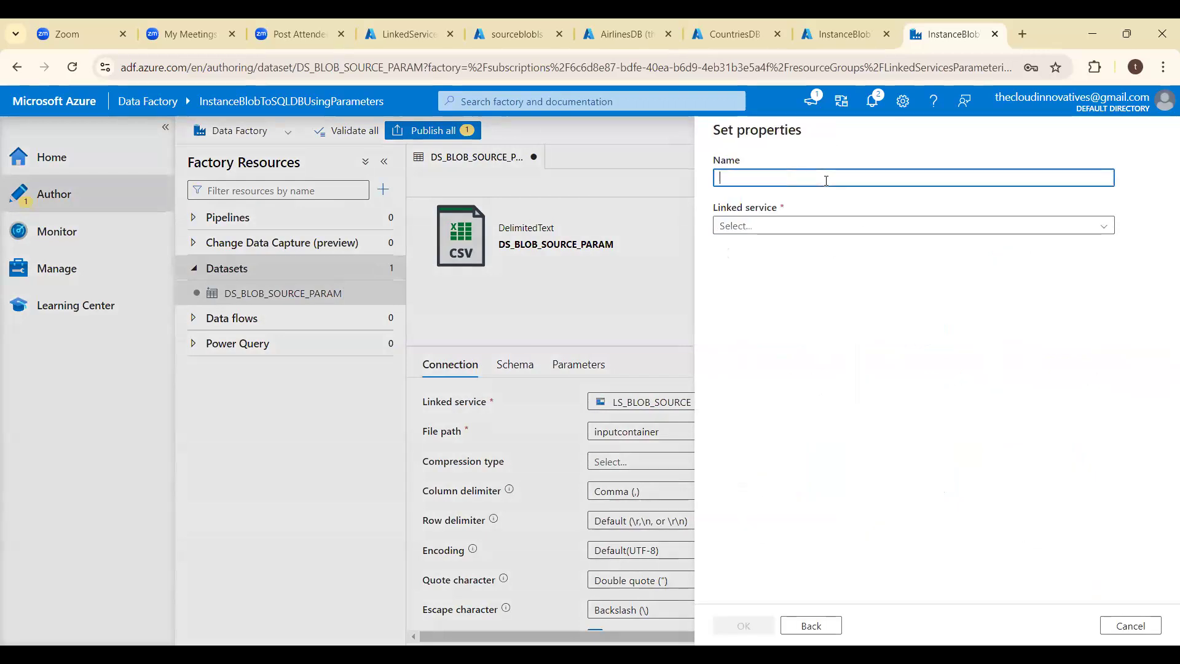
pyautogui.write('LS_SQL')
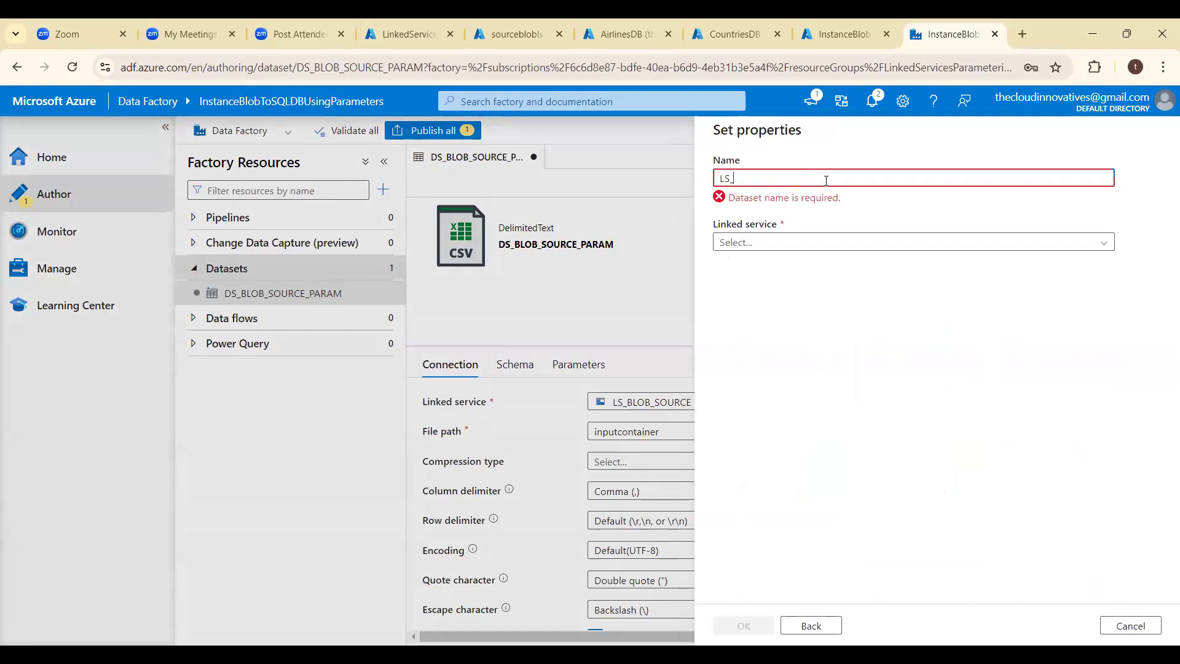
pyautogui.press('BackSpace')
pyautogui.press('BackSpace')
pyautogui.press('BackSpace')
pyautogui.press('BackSpace')
pyautogui.press('BackSpace')
pyautogui.press('BackSpace')
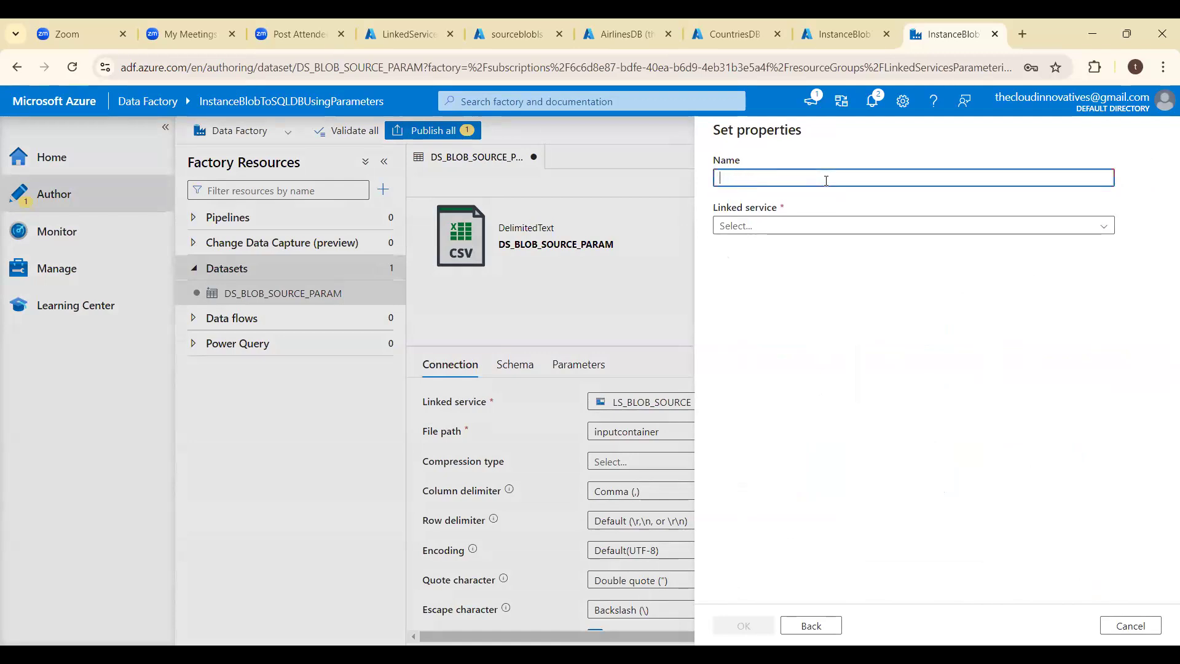
pyautogui.write('DS_')
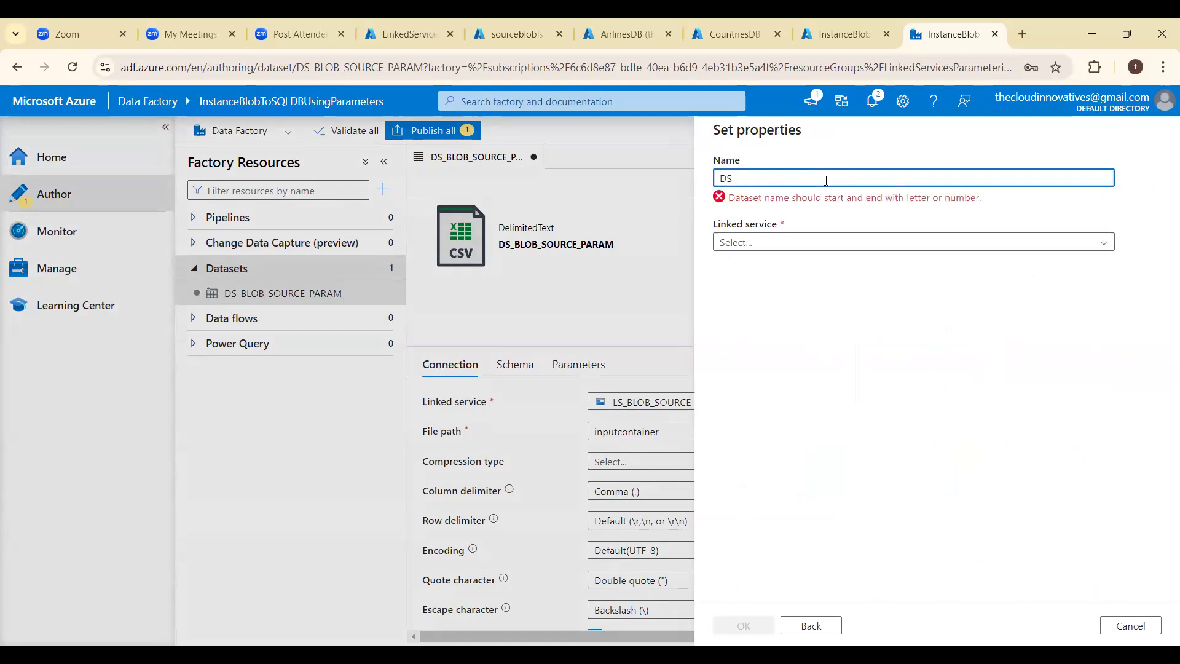
pyautogui.write('SQLDB_')
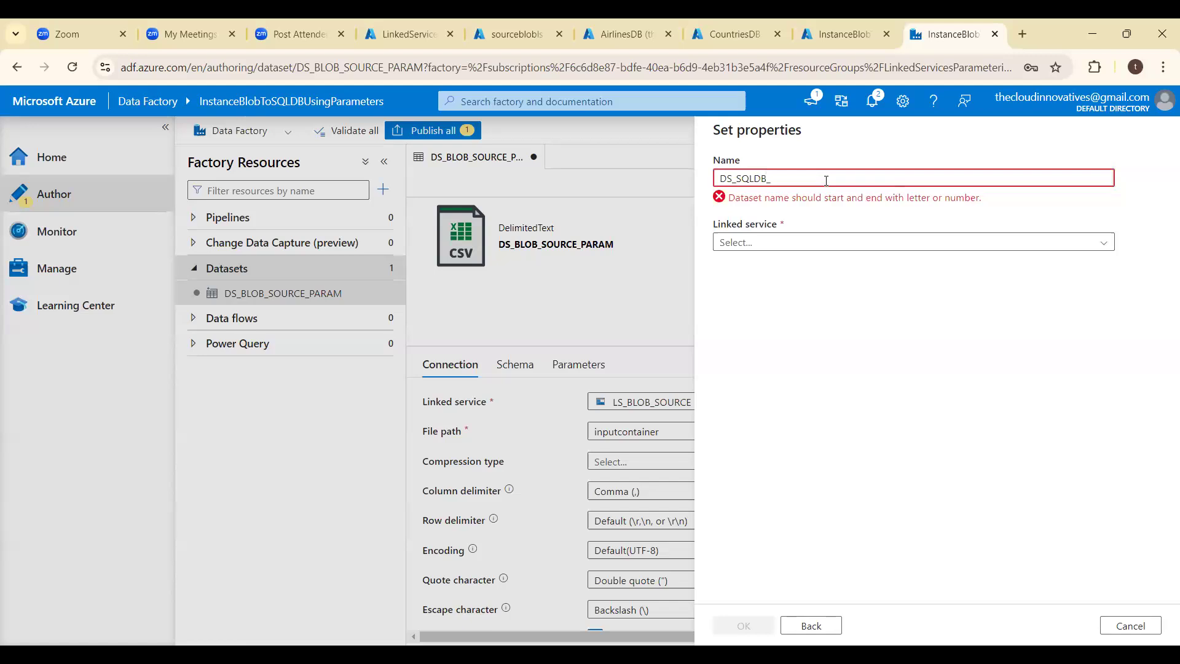
pyautogui.write('PARAM')
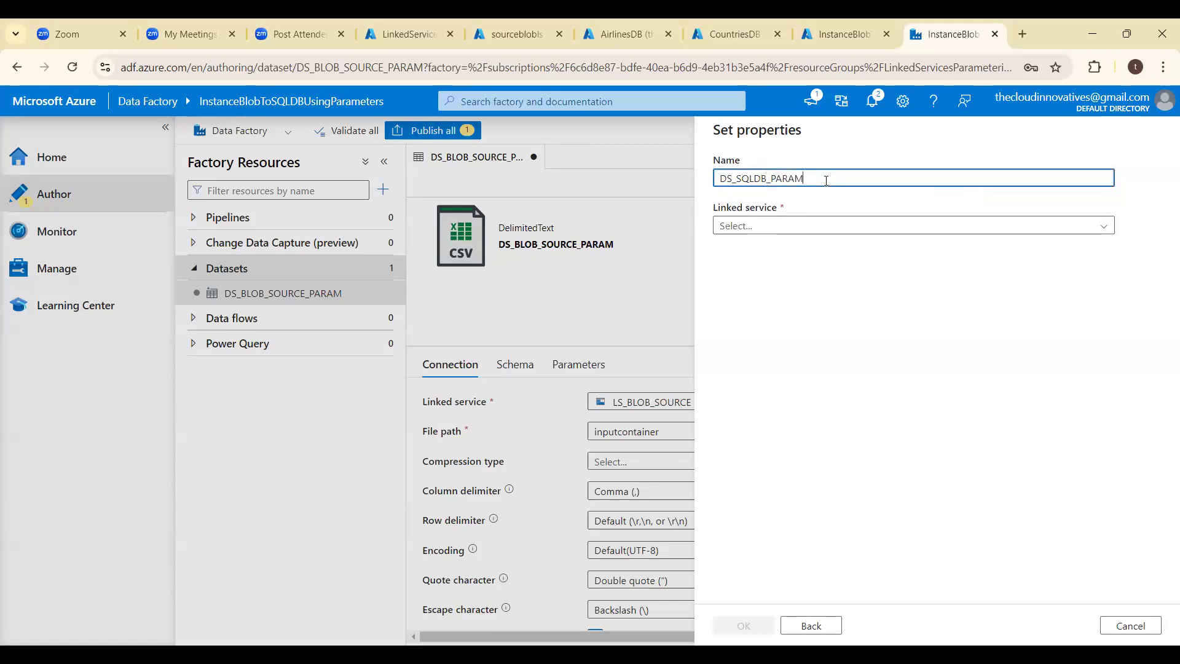
# - Create the dataset on the LS_SQLDB_PARAM linked service without selecting a table, and hide its properties pane
pyautogui.click(897, 228)
pyautogui.click(821, 305)
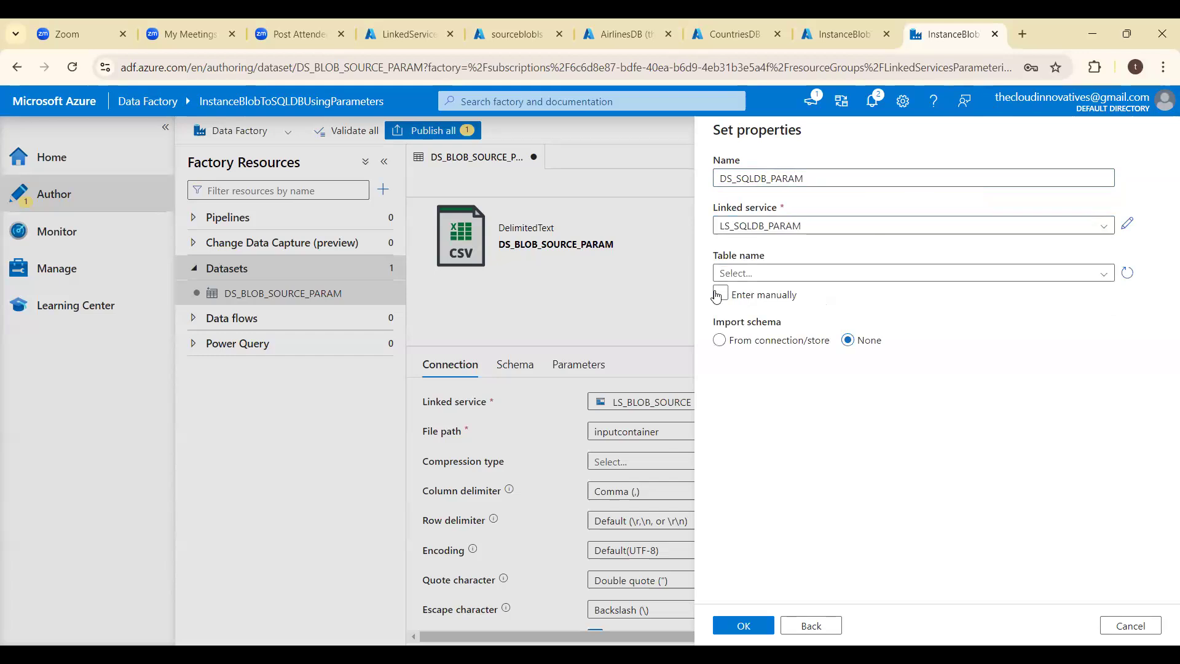
pyautogui.click(755, 275)
pyautogui.click(755, 276)
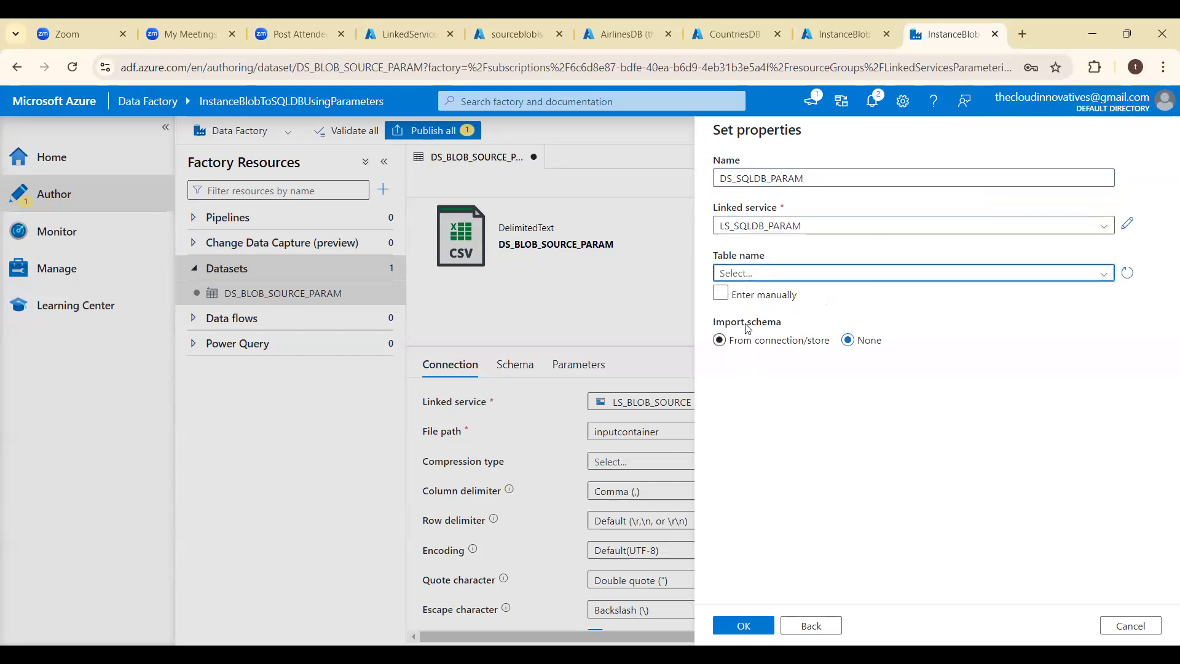
pyautogui.click(744, 625)
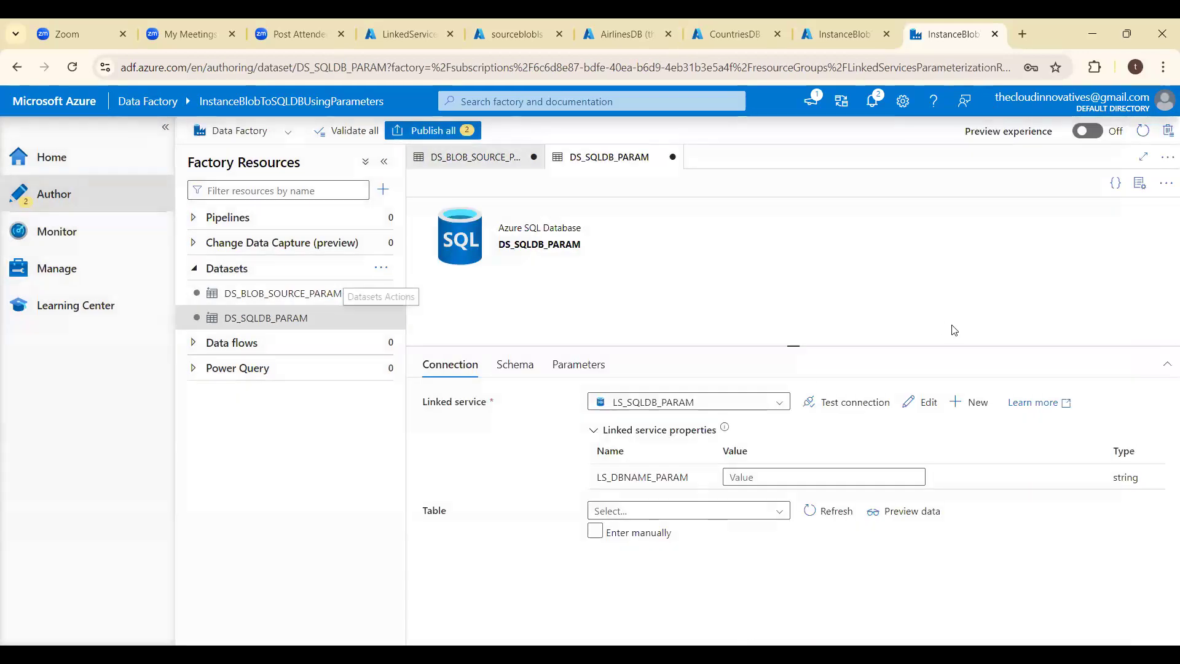
pyautogui.click(1138, 183)
pyautogui.click(1140, 185)
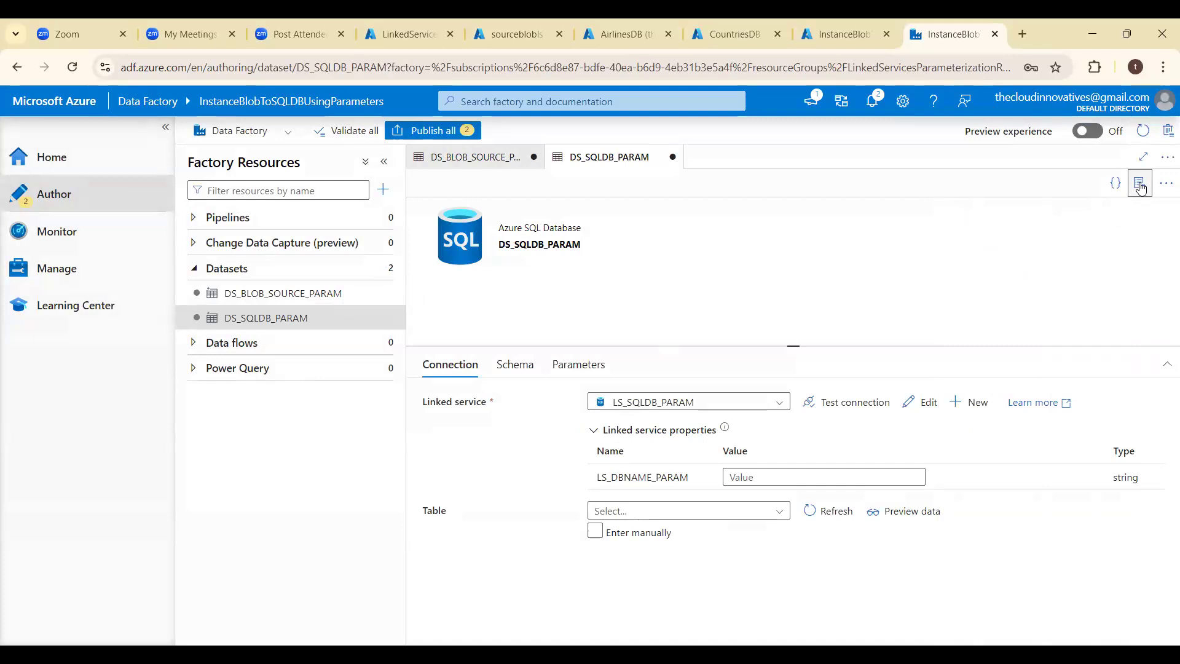
# - Switch the DS_SQLDB_PARAM dataset's table setting to manual entry of schema and table names
pyautogui.click(569, 366)
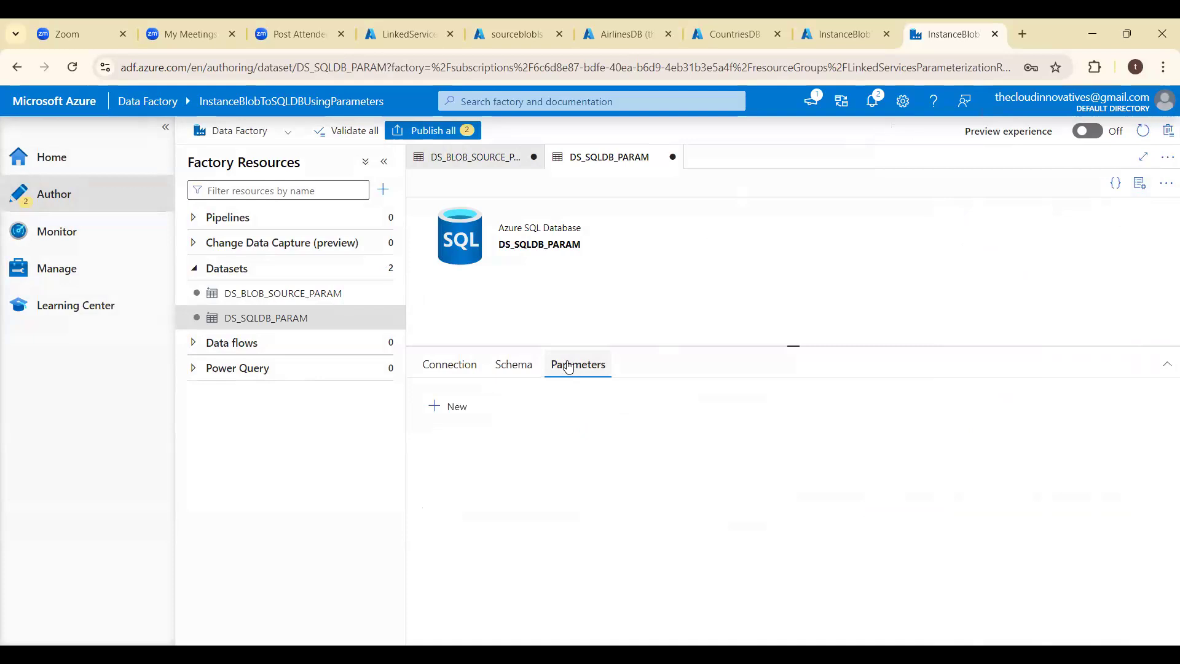
pyautogui.click(448, 364)
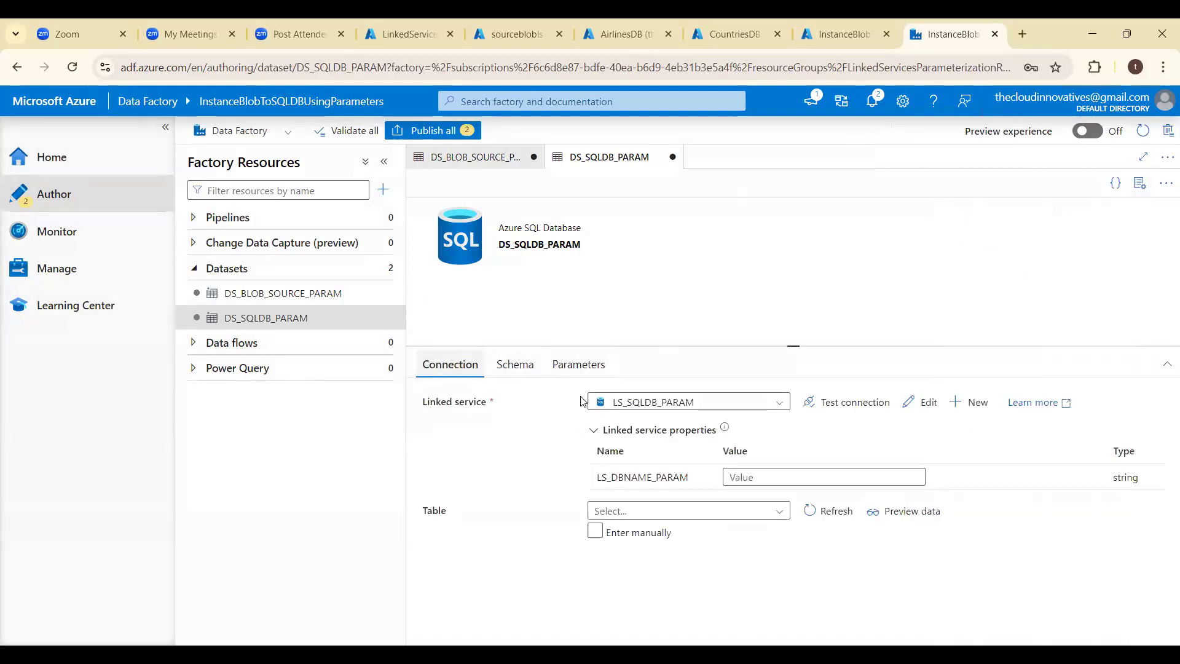
pyautogui.click(594, 532)
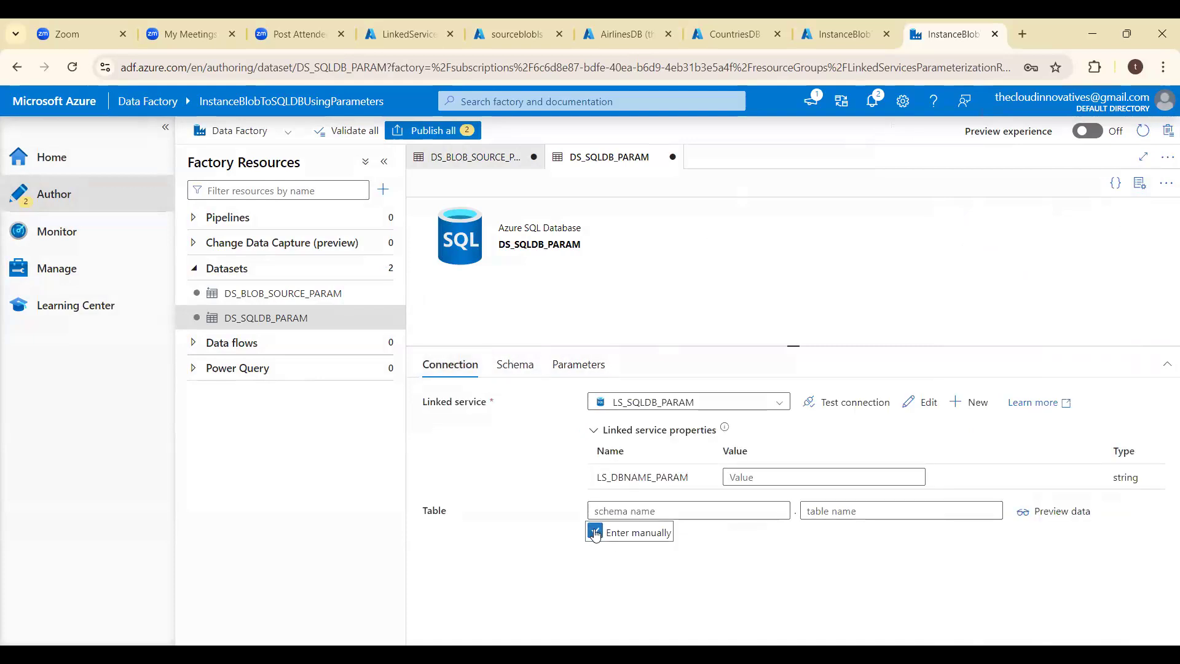
pyautogui.click(642, 510)
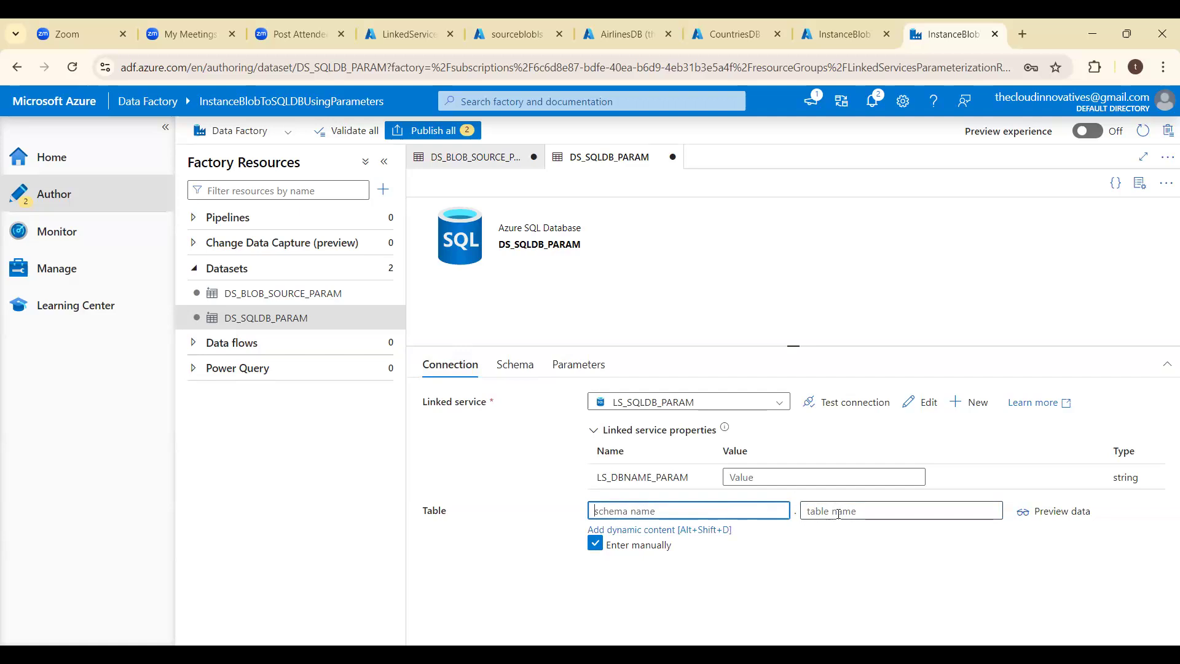
pyautogui.click(872, 511)
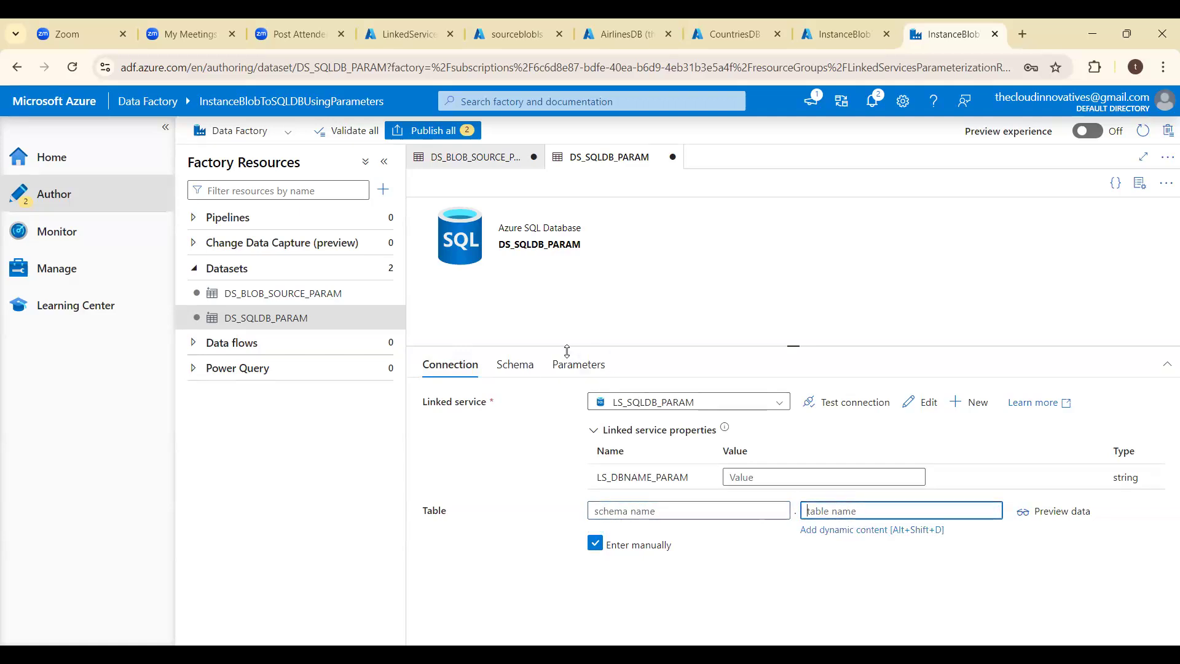
pyautogui.click(645, 511)
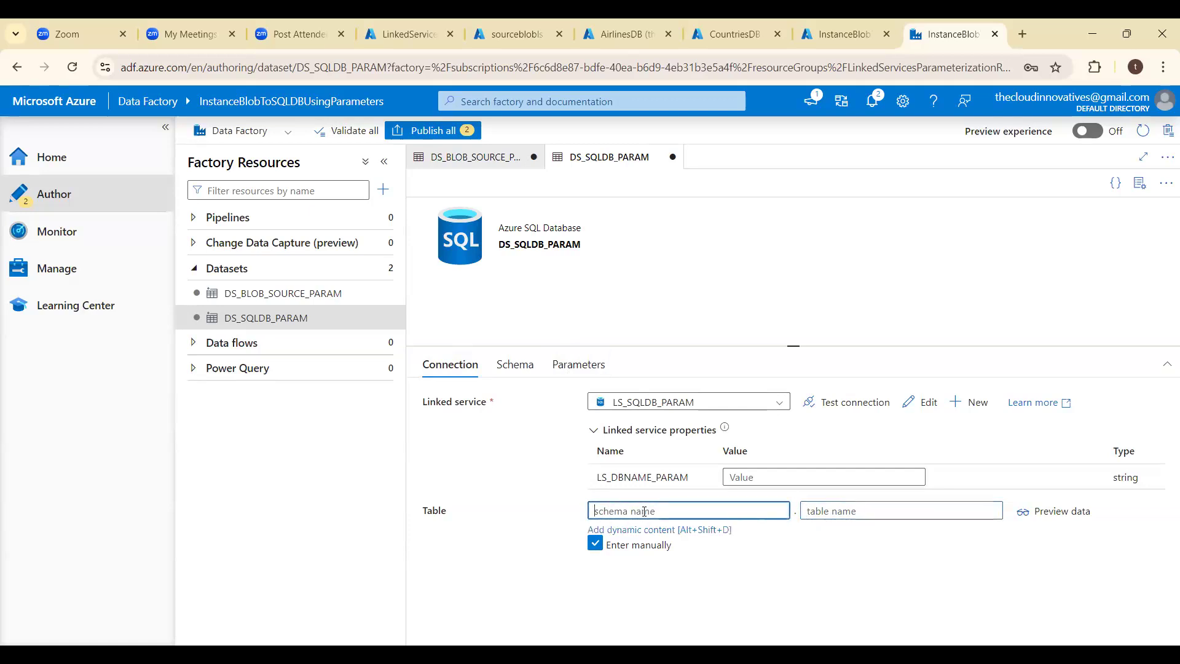
pyautogui.click(829, 511)
# - Add a String parameter named ds_schema_param to the DS_SQLDB_PARAM dataset
pyautogui.click(581, 364)
pyautogui.click(447, 408)
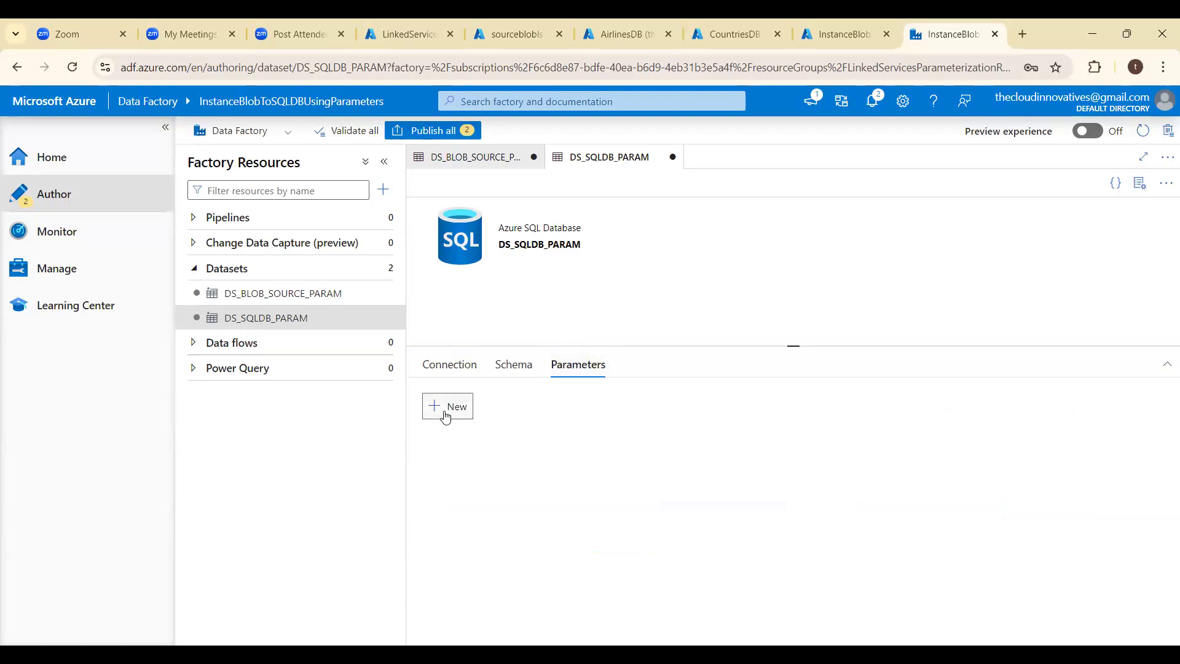
pyautogui.click(492, 460)
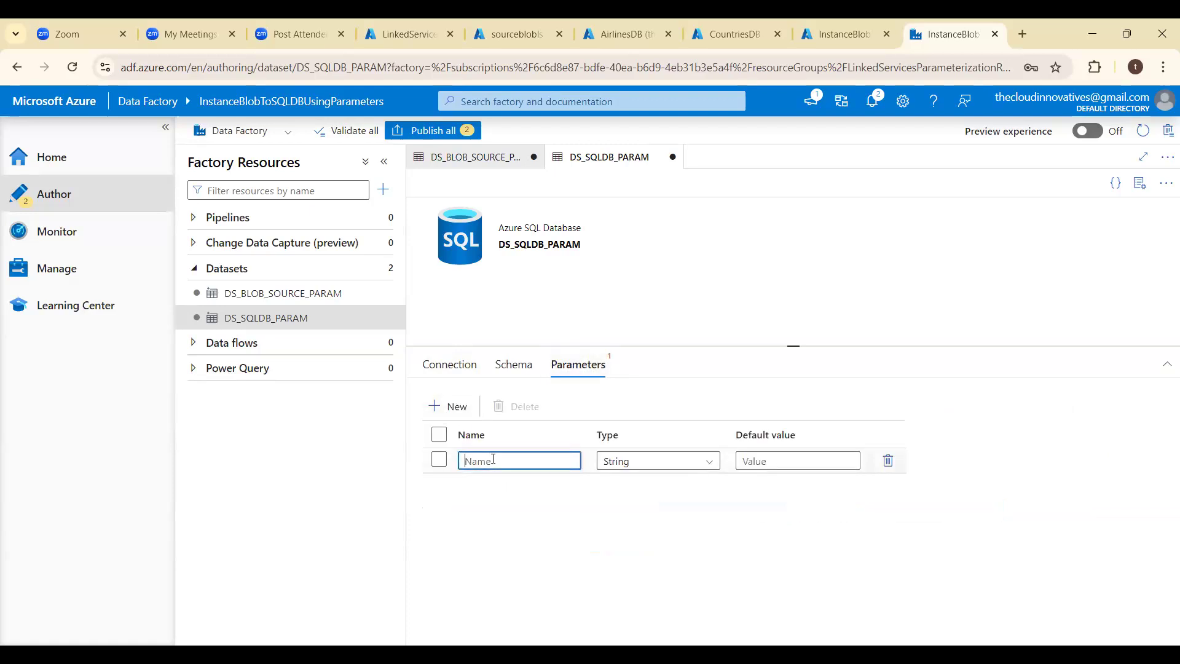
pyautogui.write('ds_schema_param')
# - Add a second String parameter named ds_table_param to the DS_SQLDB_PARAM dataset
pyautogui.click(438, 406)
pyautogui.click(492, 488)
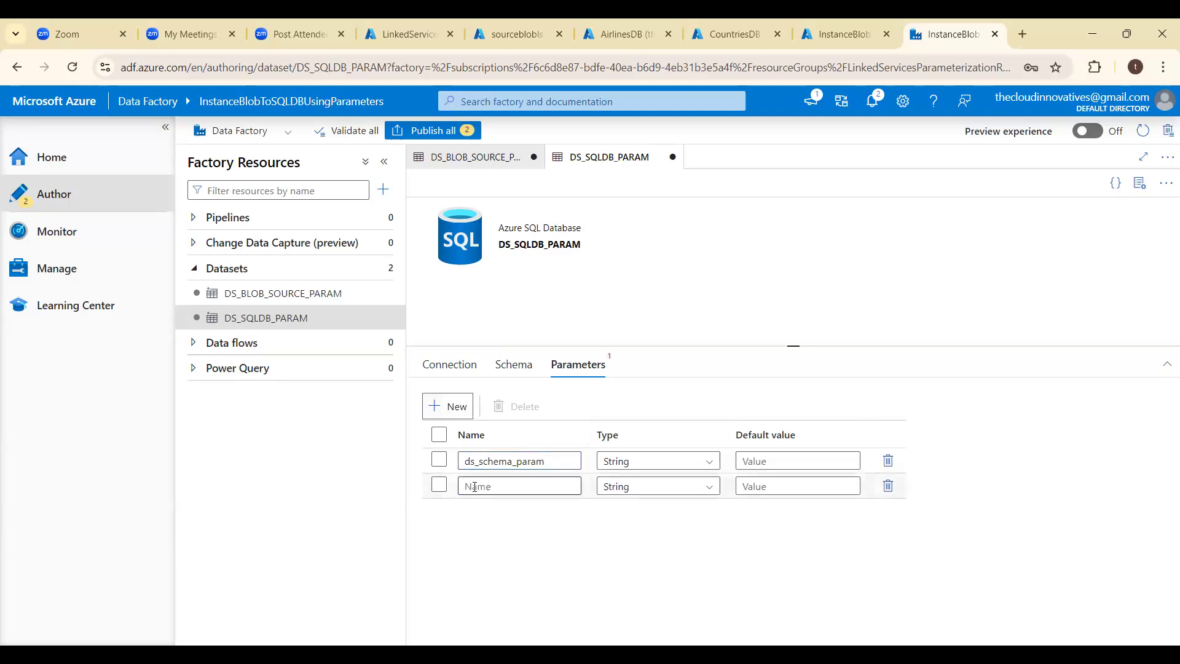
pyautogui.write('ds')
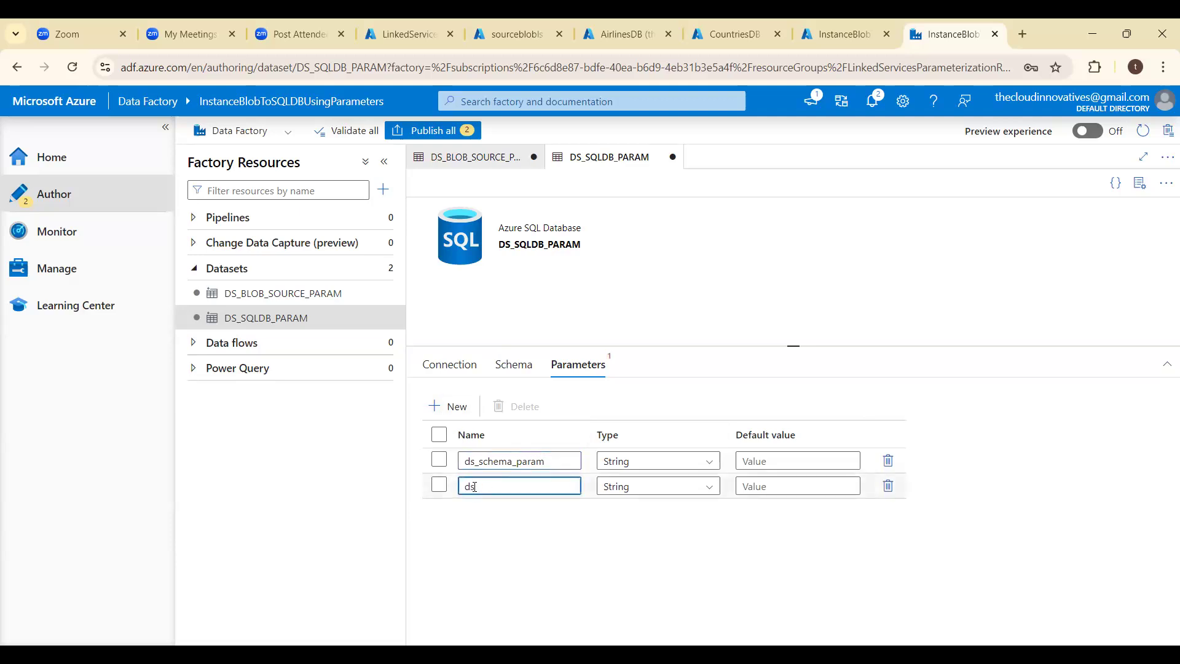
pyautogui.write('_table_param')
pyautogui.click(451, 373)
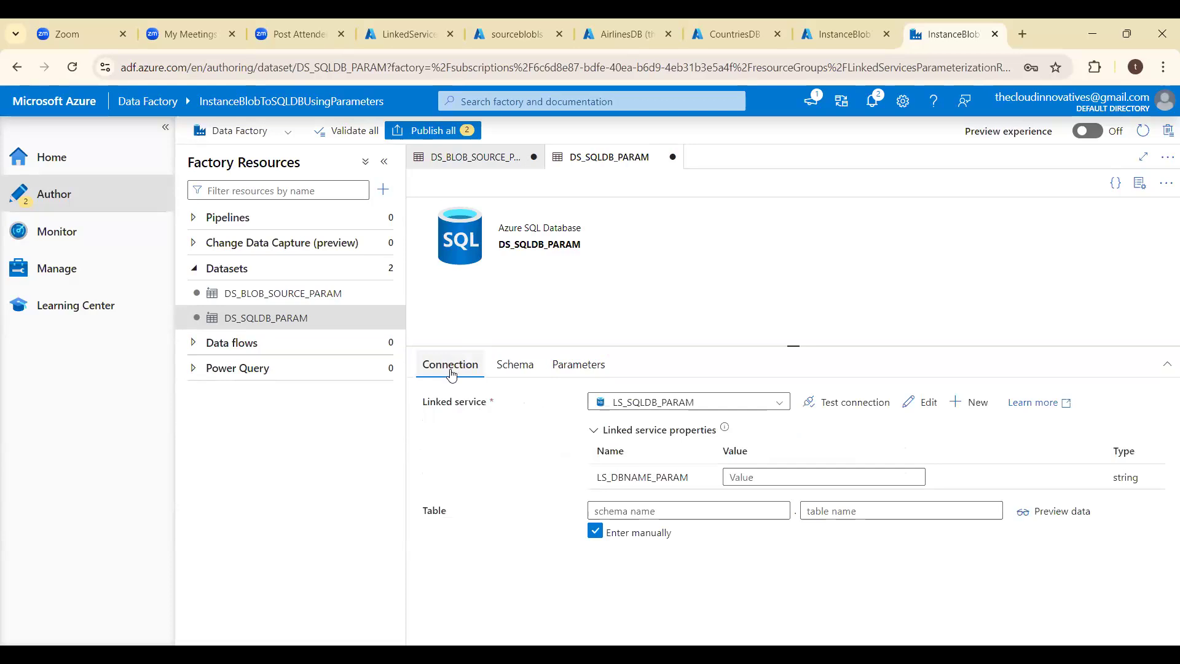
pyautogui.click(641, 515)
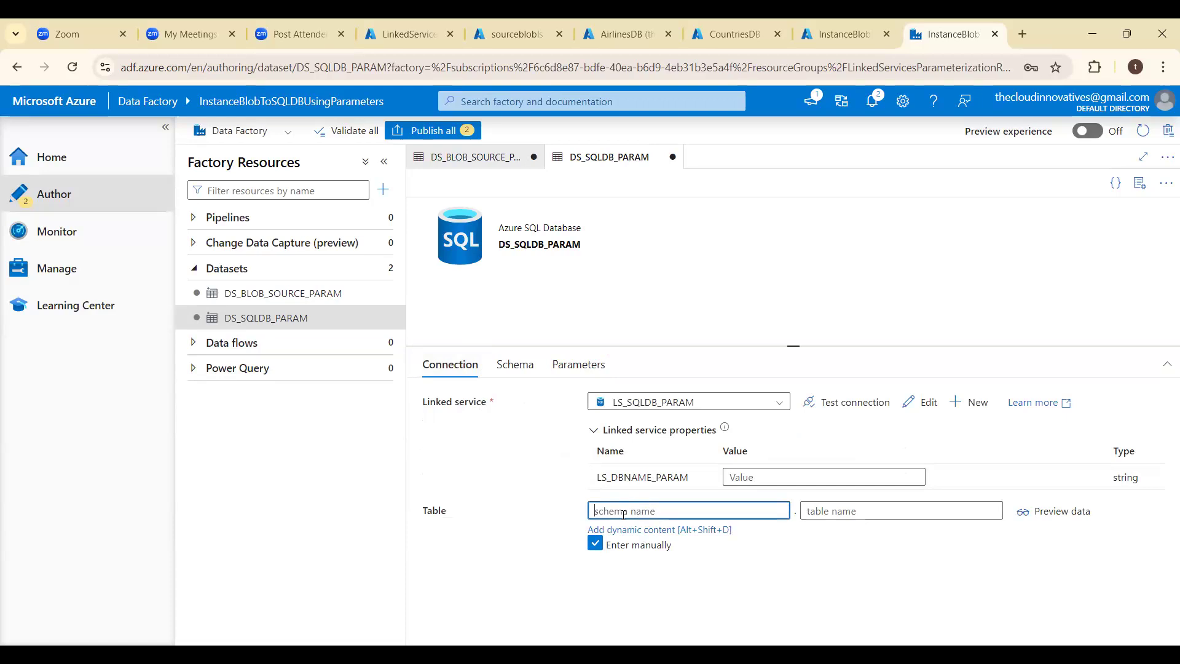
pyautogui.click(638, 530)
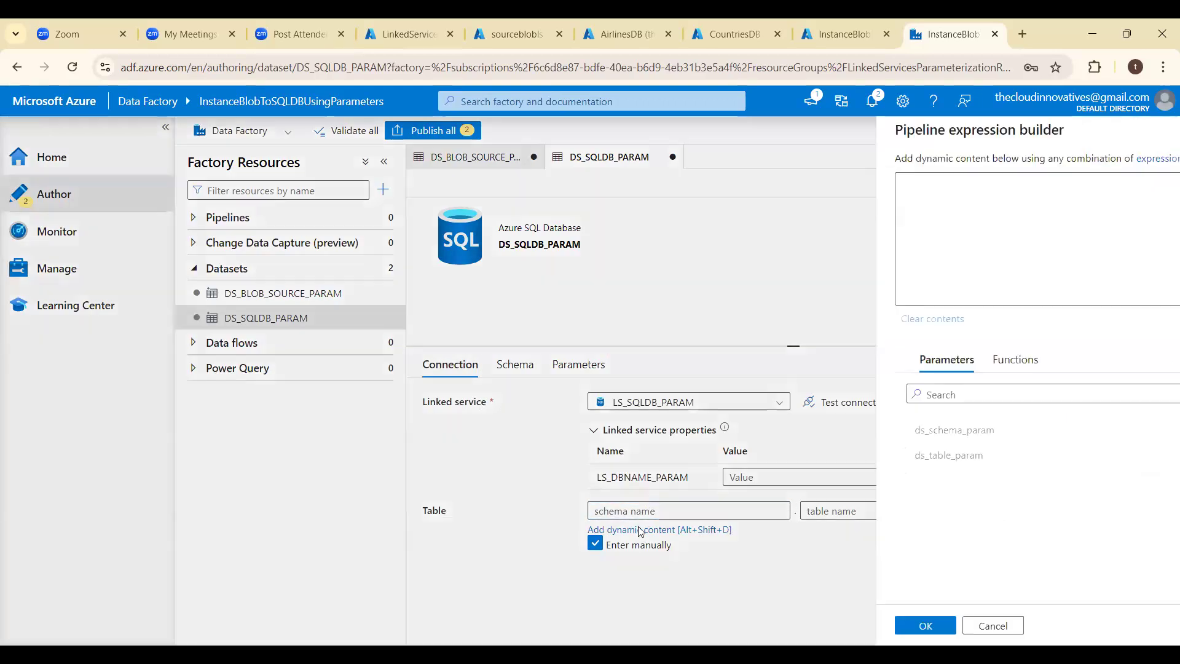
pyautogui.click(773, 431)
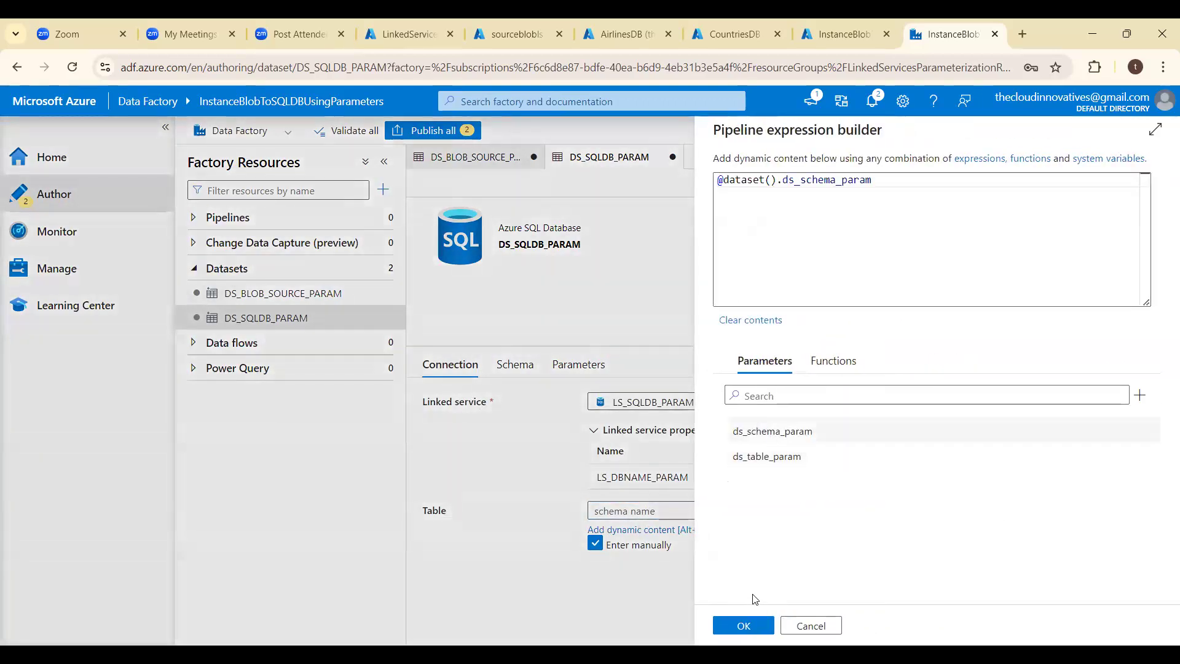
pyautogui.click(747, 625)
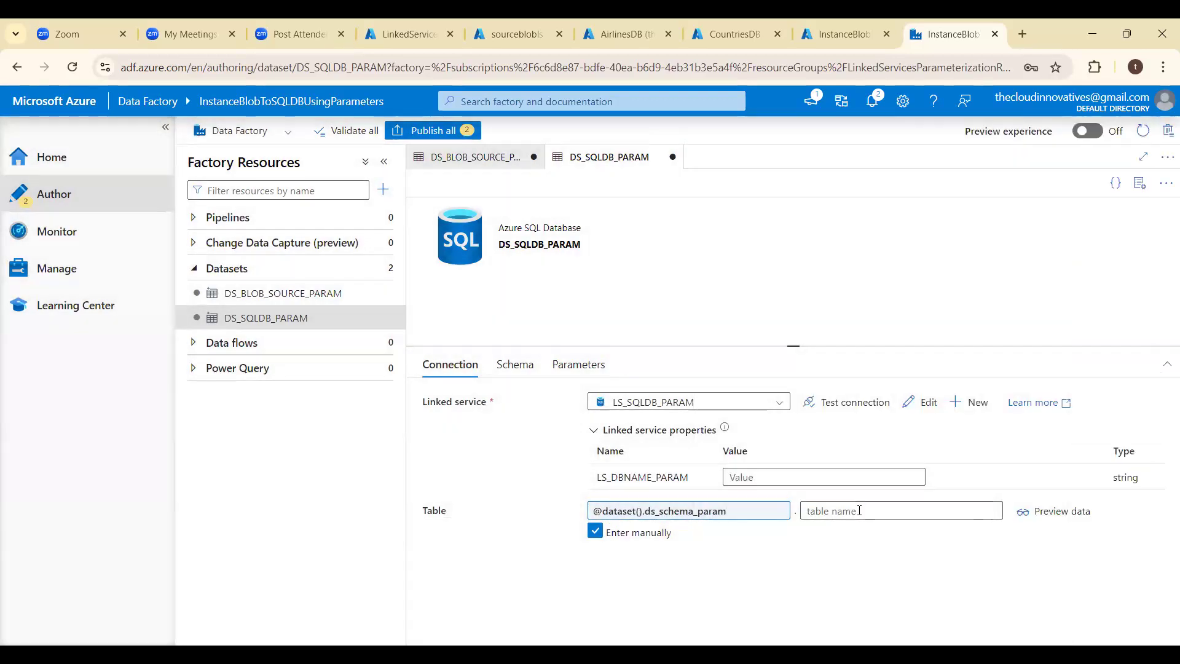
pyautogui.click(853, 511)
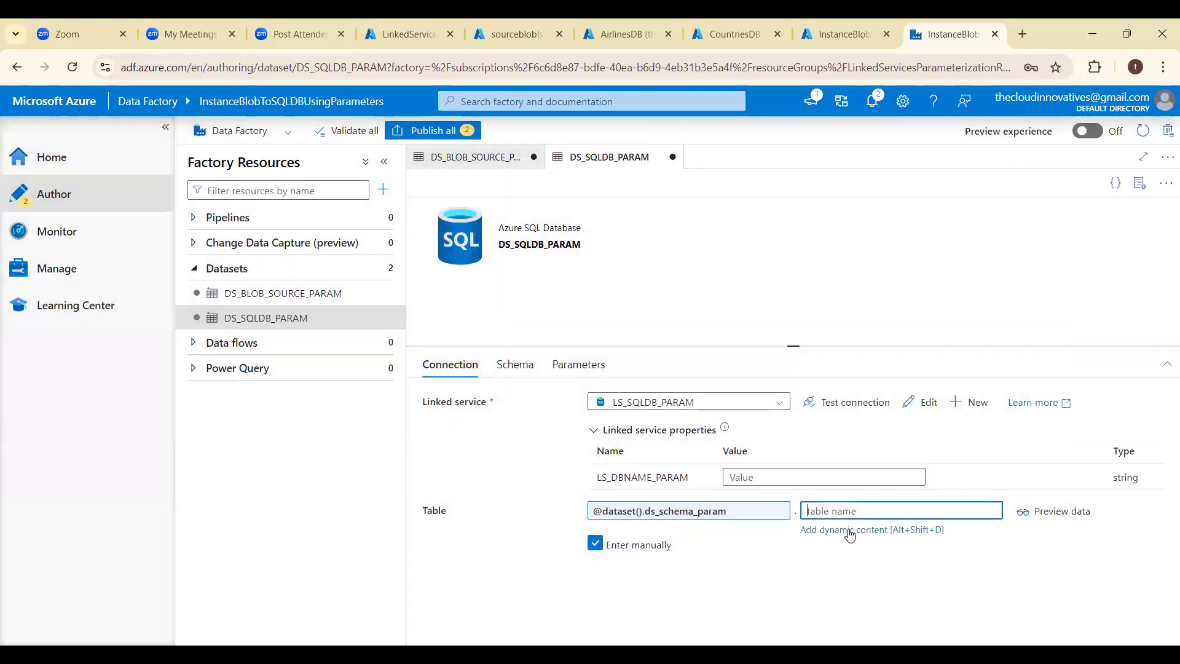
pyautogui.click(848, 530)
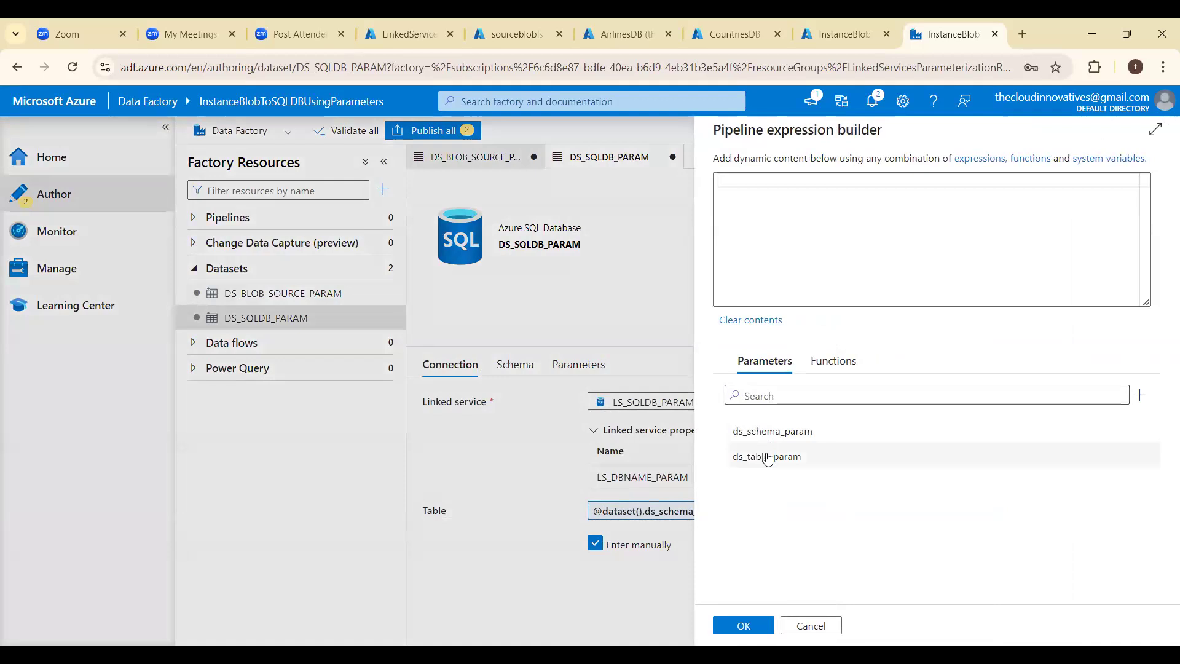
pyautogui.click(767, 457)
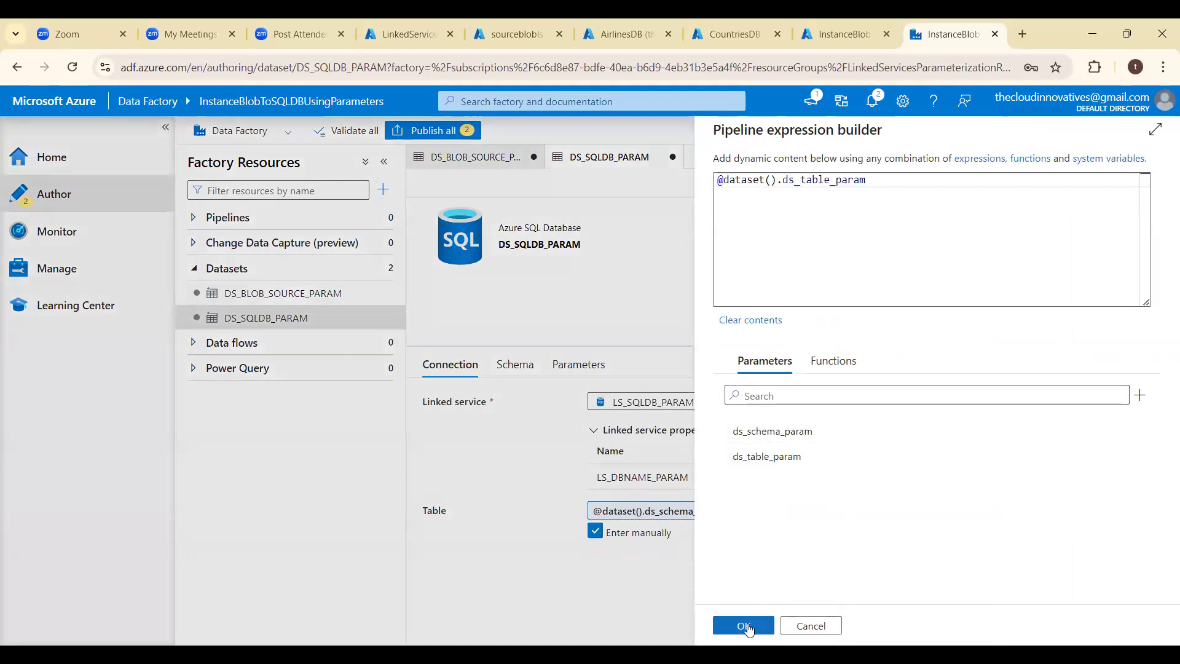
pyautogui.click(744, 626)
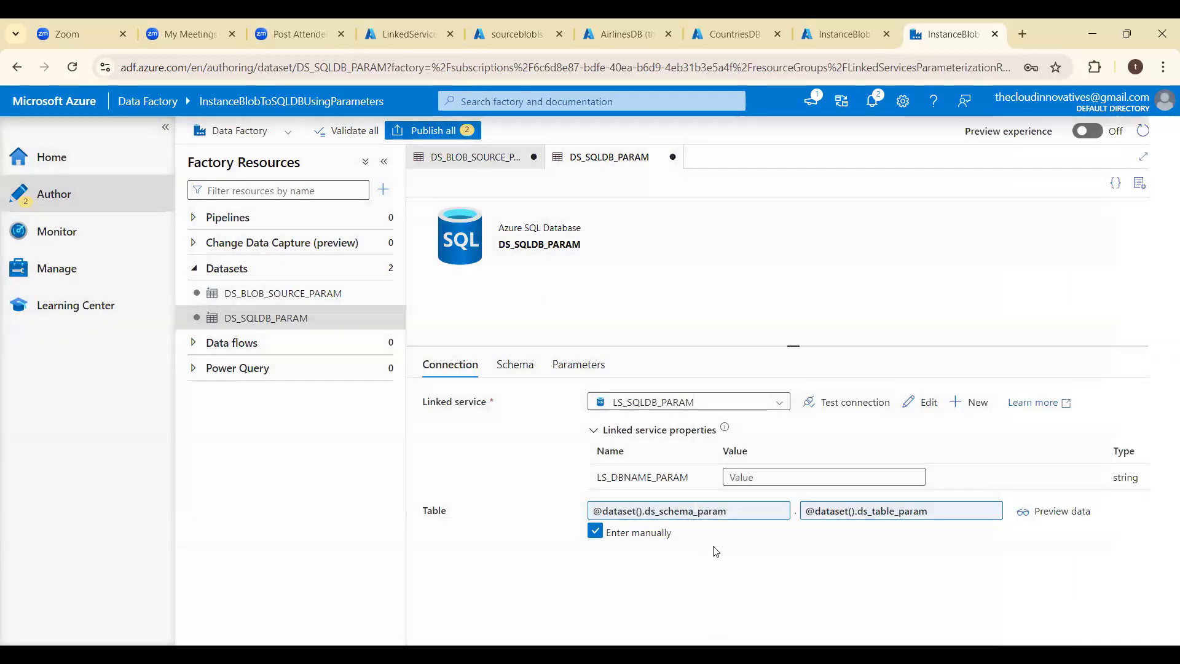
# - Add a third String parameter named ds_dbname_param to the DS_SQLDB_PARAM dataset
pyautogui.click(770, 478)
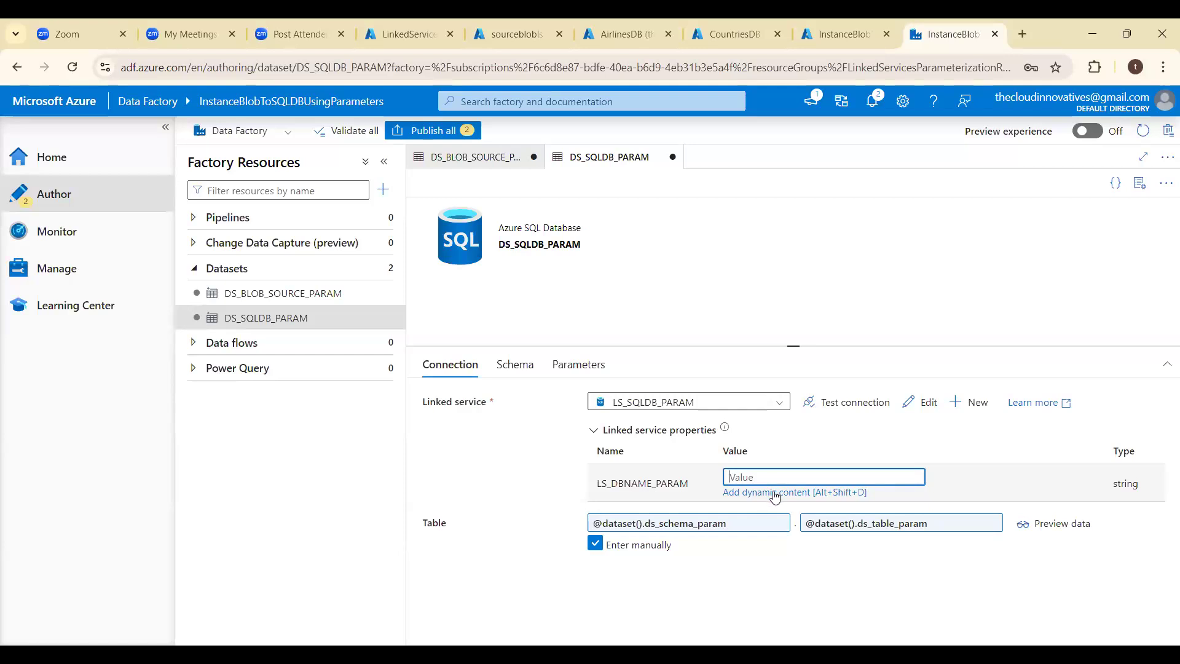
pyautogui.click(581, 367)
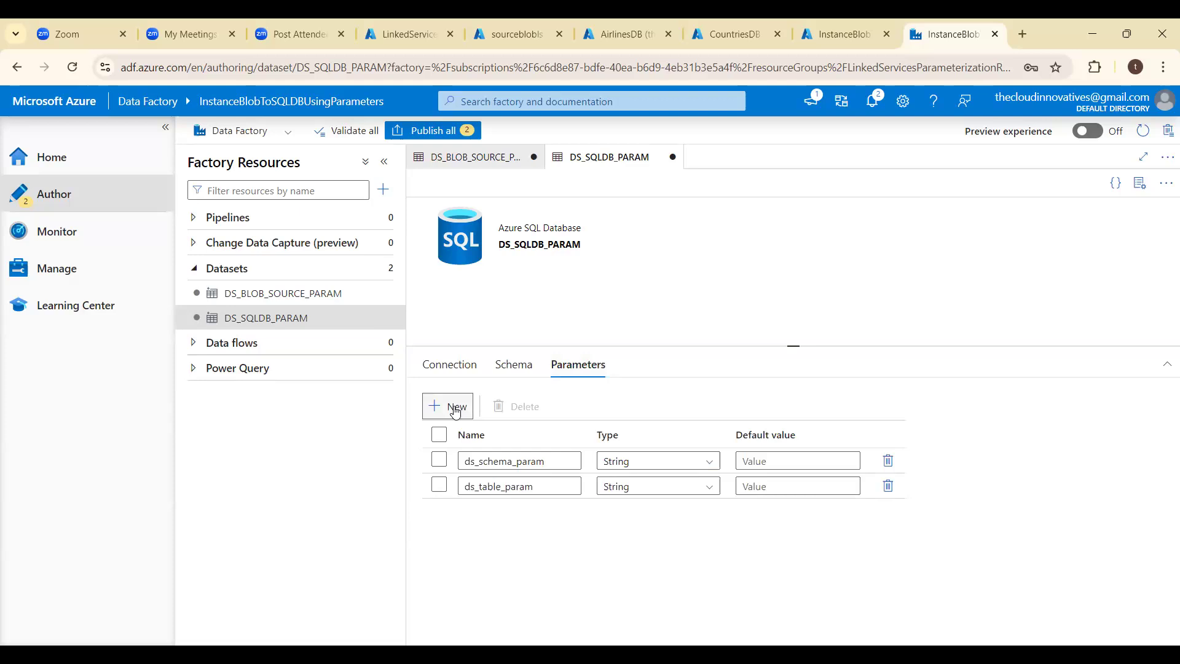
pyautogui.click(455, 408)
pyautogui.click(473, 511)
pyautogui.write('ds_')
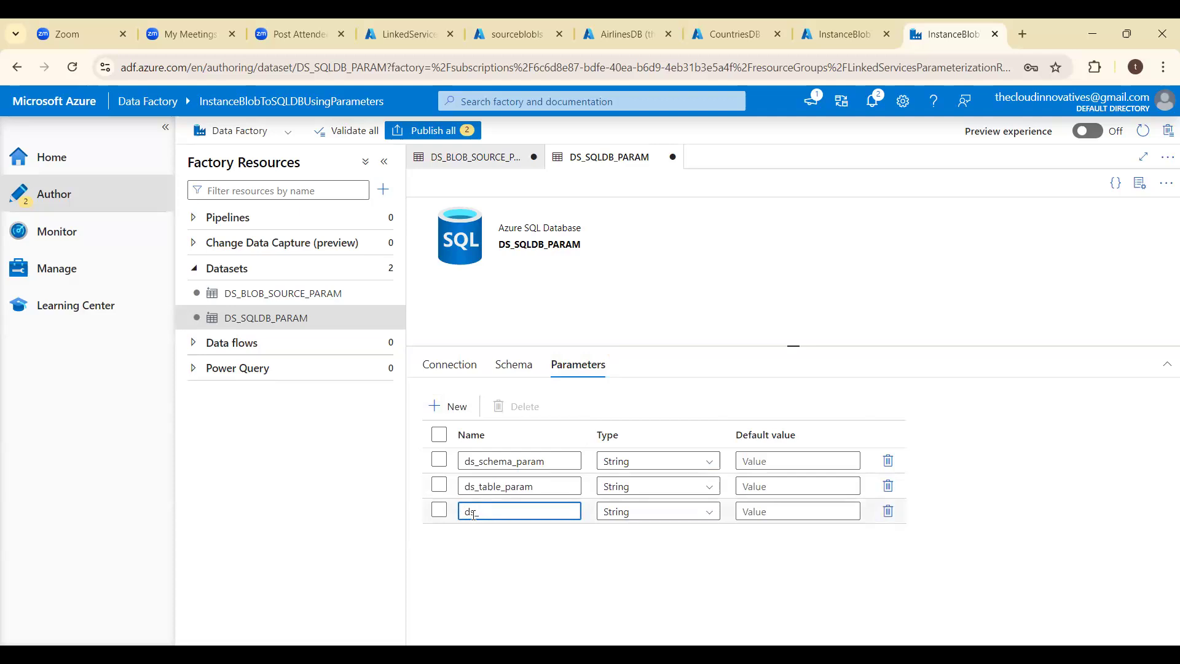
pyautogui.write('dbname_param')
pyautogui.click(457, 371)
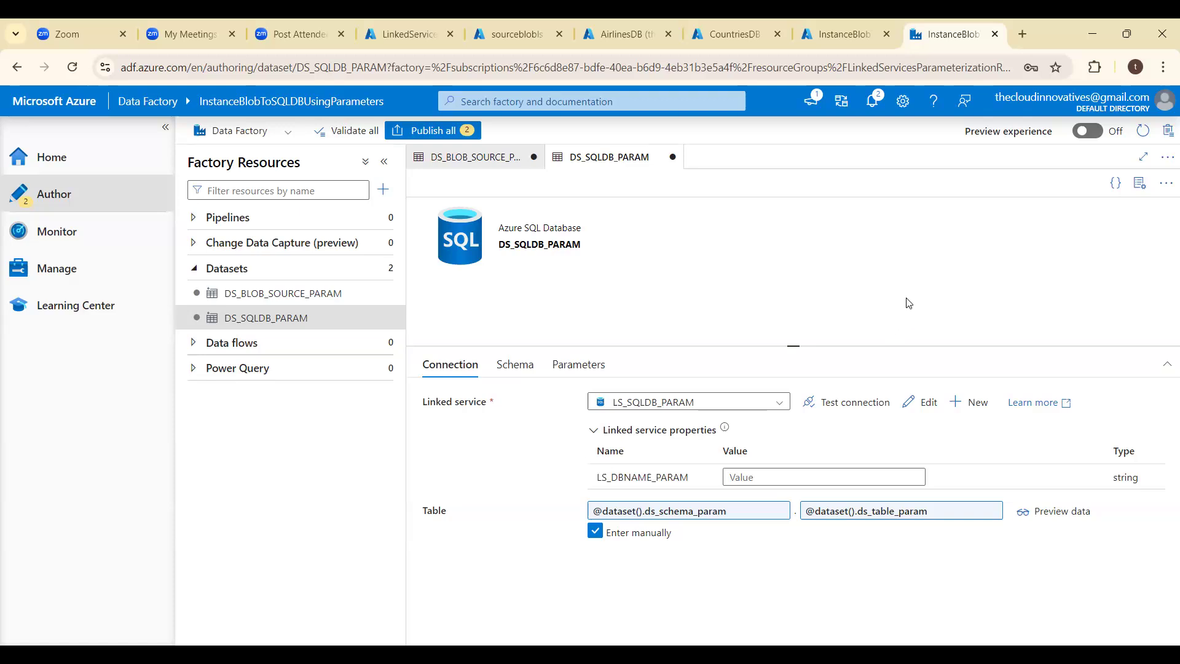
pyautogui.click(772, 478)
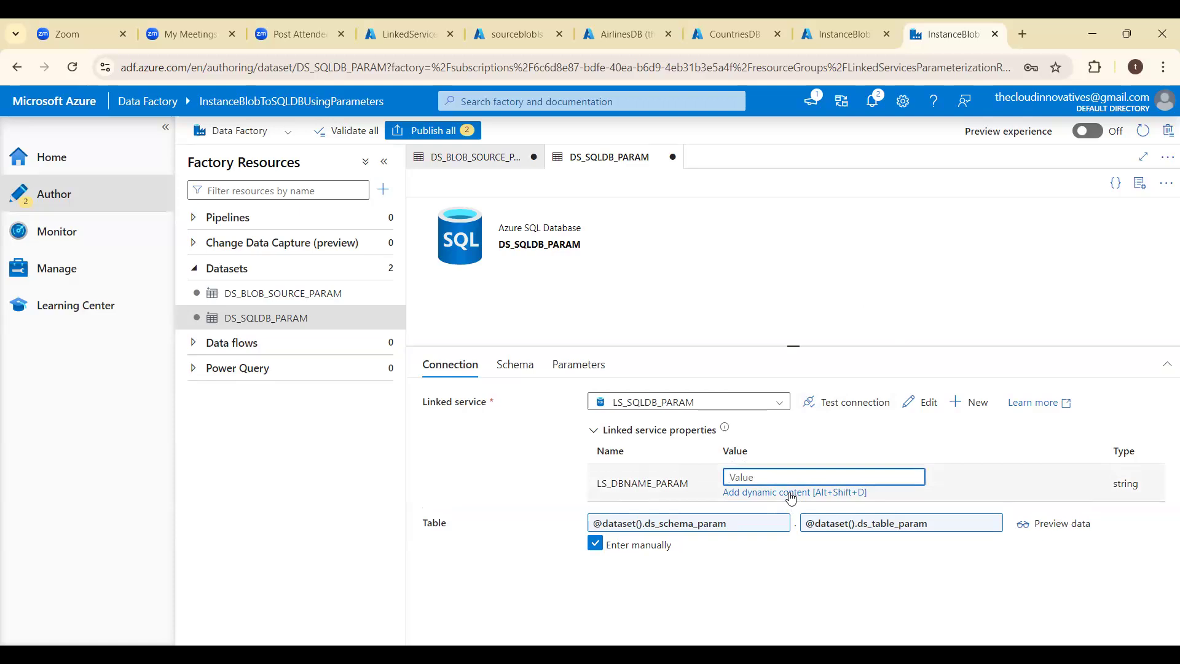
pyautogui.click(791, 493)
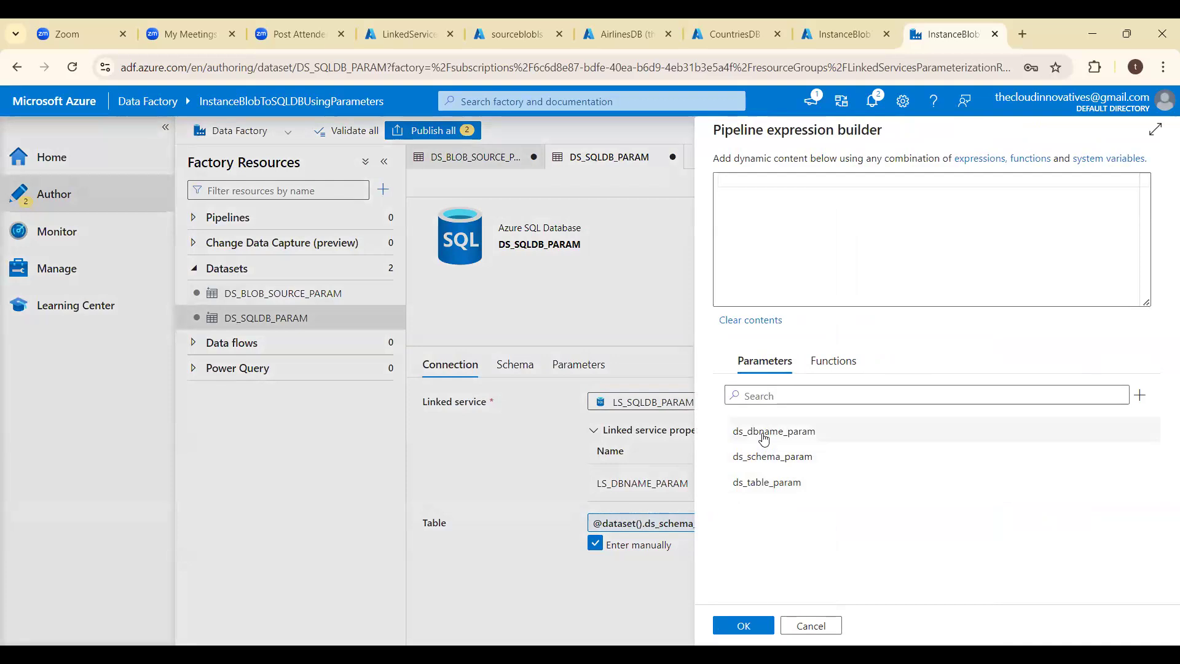
pyautogui.click(763, 434)
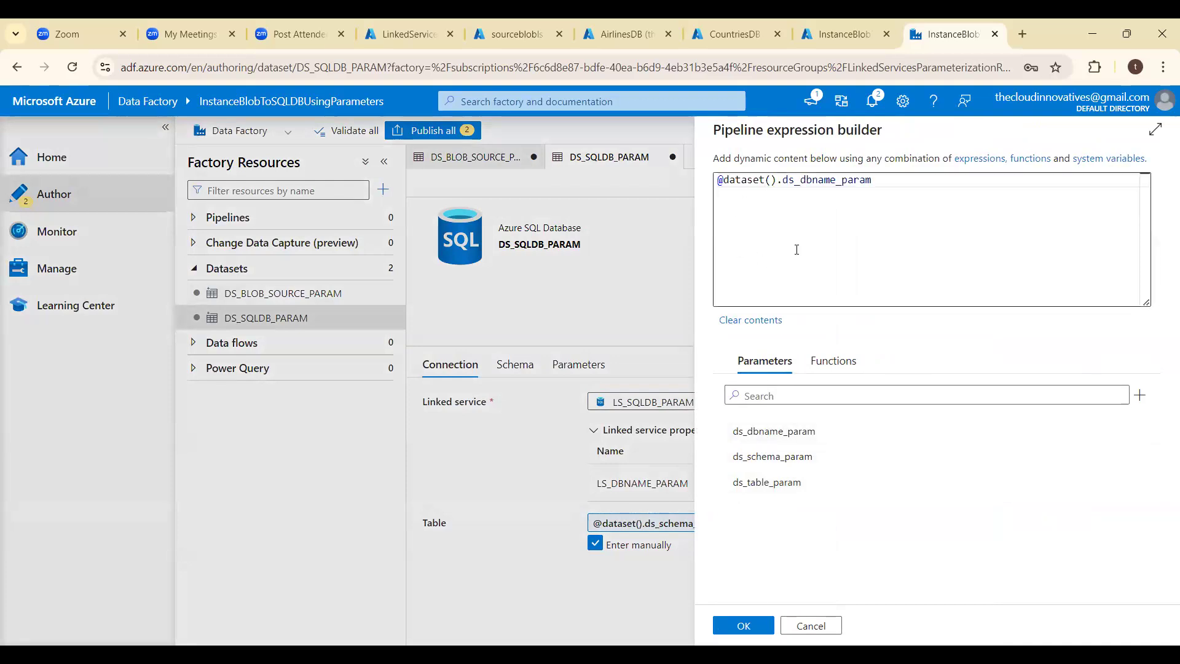
pyautogui.click(744, 625)
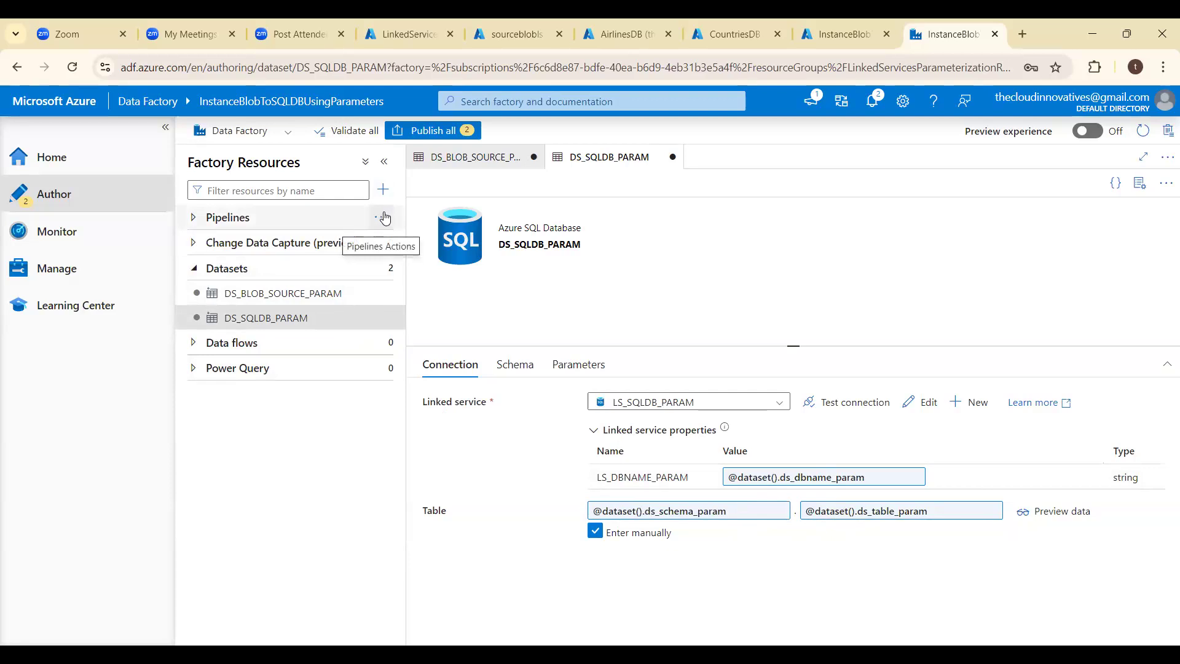
# - Create a new pipeline named PL_PARAMETERS and close its properties pane
pyautogui.click(383, 218)
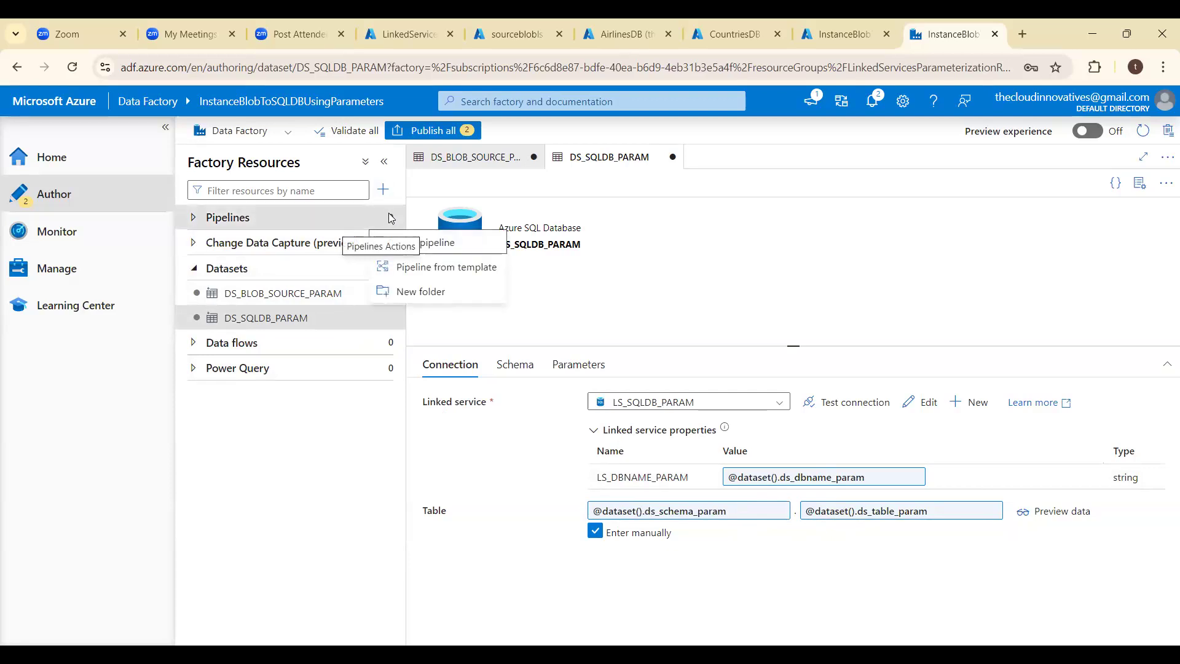
pyautogui.click(420, 244)
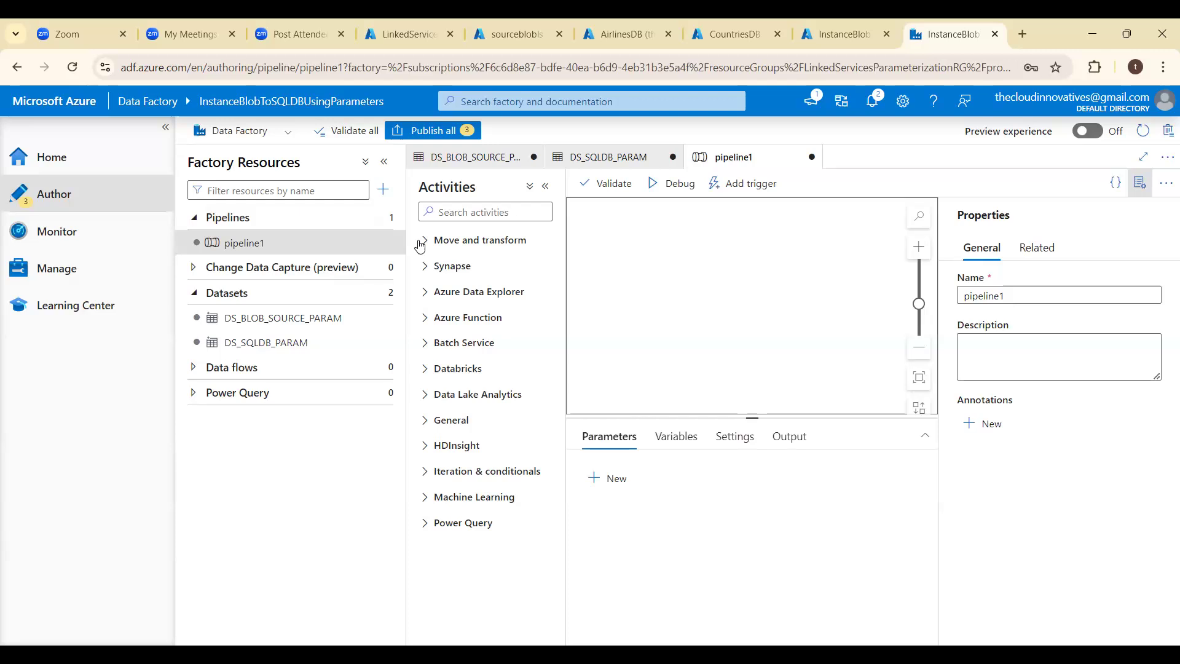
pyautogui.click(1028, 289)
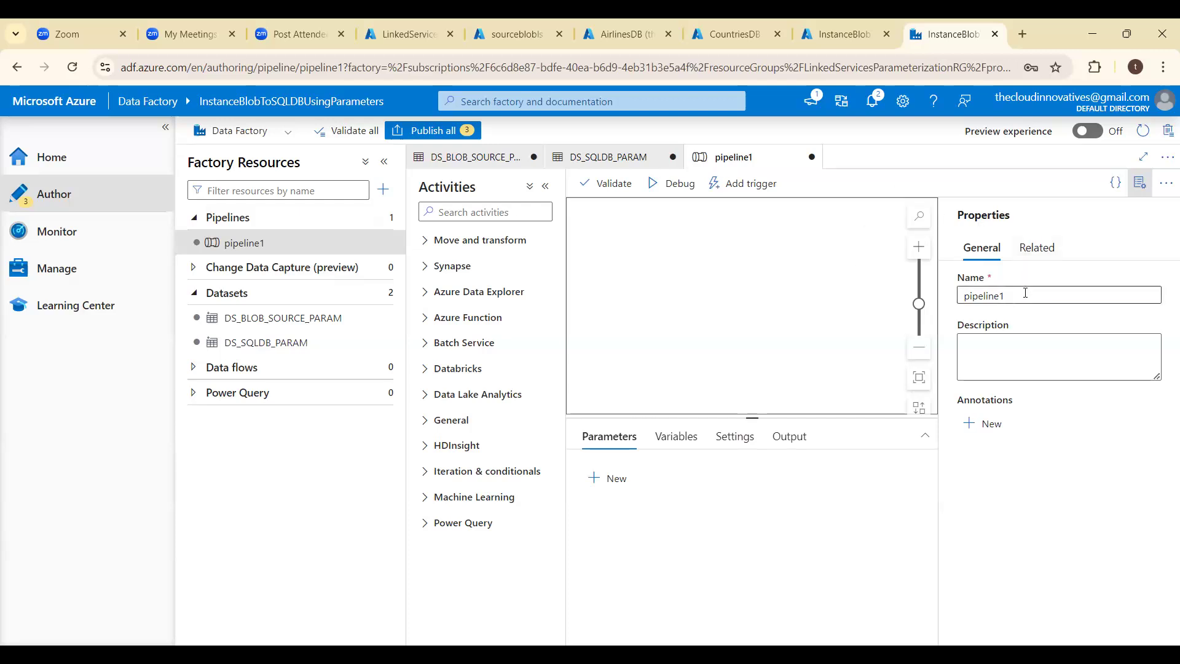
pyautogui.hotkey('ctrl', 'a')
pyautogui.press('BackSpace')
pyautogui.write('PL_')
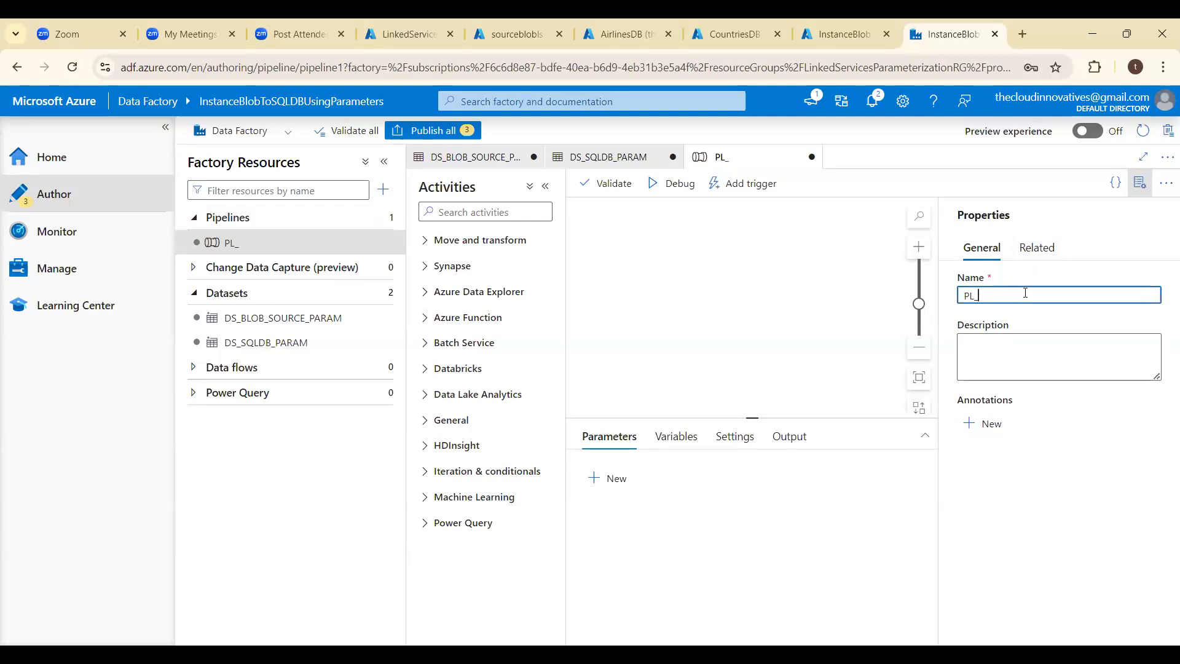
pyautogui.write('PARAMTERES')
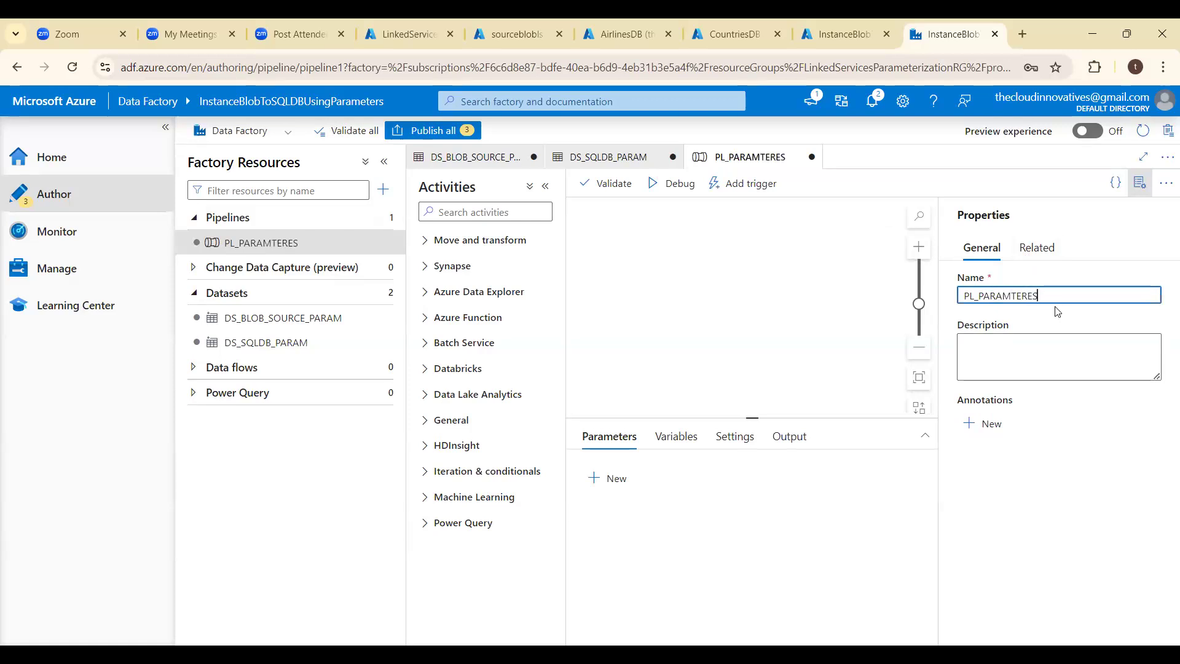
pyautogui.press('BackSpace')
pyautogui.press('BackSpace')
pyautogui.press('BackSpace')
pyautogui.press('BackSpace')
pyautogui.press('BackSpace')
pyautogui.write('ETERS')
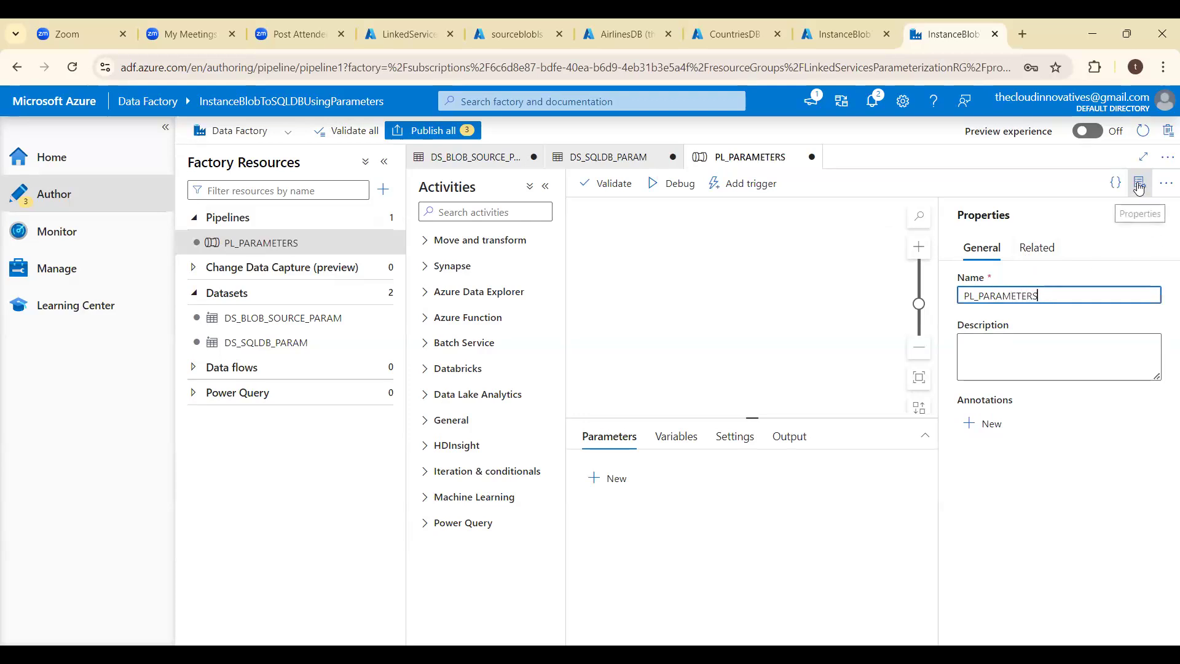
pyautogui.click(1139, 183)
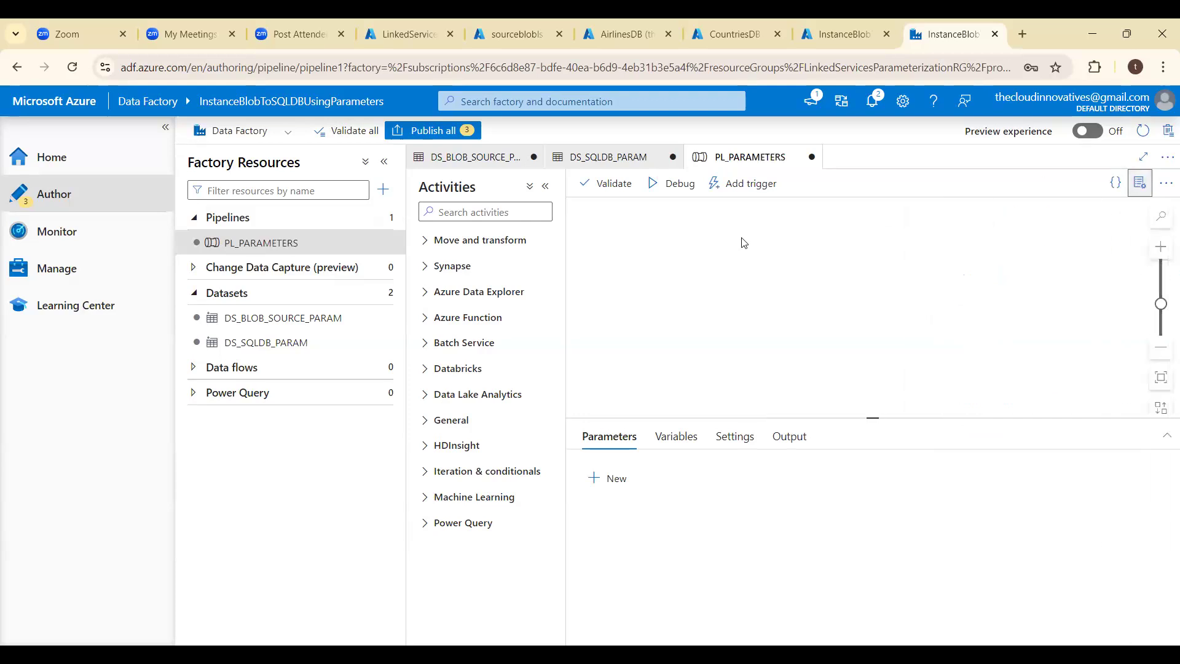
# - Add a Copy data activity to the PL_PARAMETERS pipeline with DS_BLOB_SOURCE_PARAM as its source dataset
pyautogui.click(482, 243)
pyautogui.moveTo(477, 269); pyautogui.dragTo(762, 289)
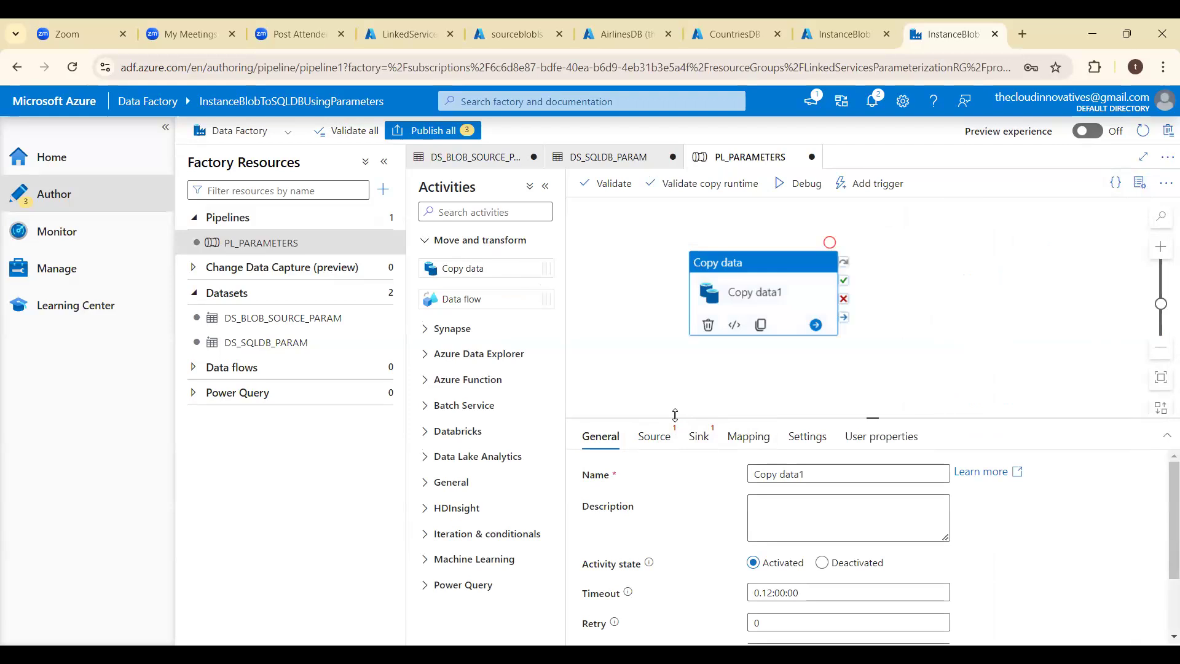
pyautogui.click(655, 437)
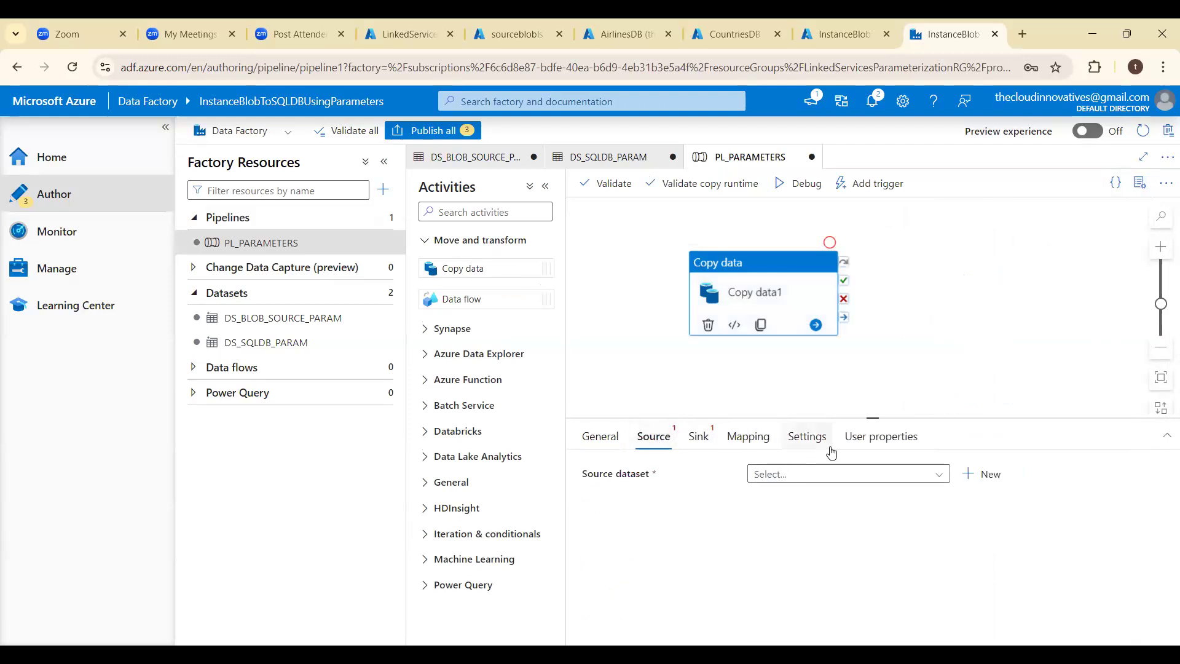
pyautogui.click(869, 473)
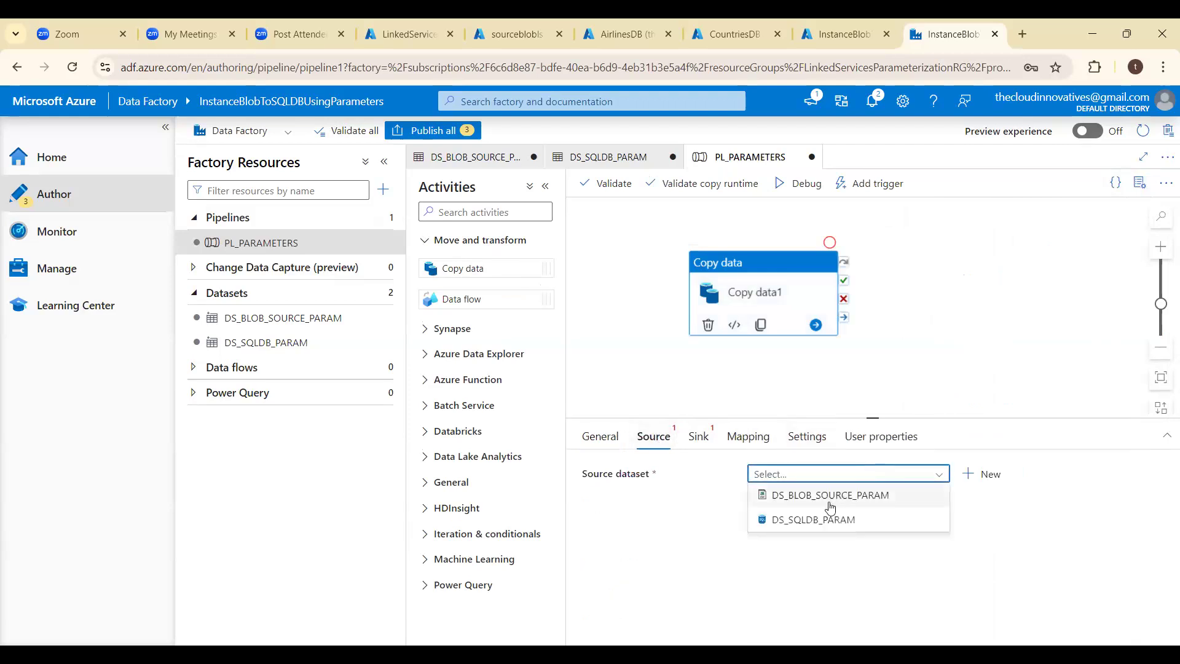
pyautogui.click(830, 499)
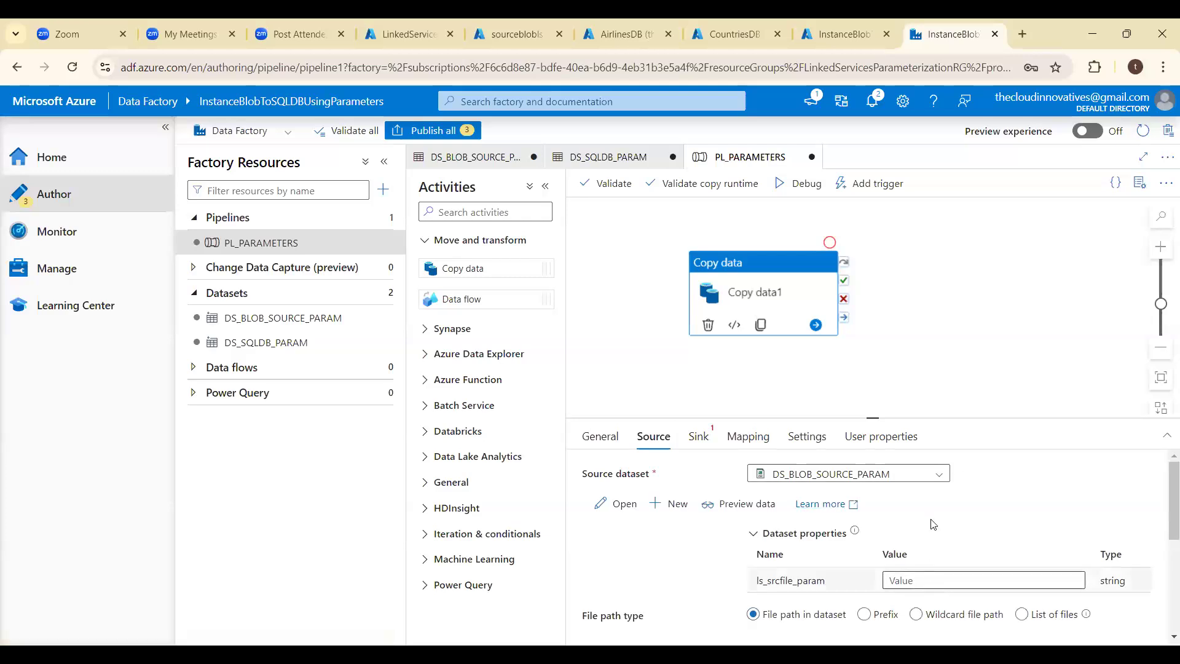
# - Switch the Copy data source dataset to DS_SQLDB_PARAM and return it to DS_BLOB_SOURCE_PARAM
pyautogui.click(927, 474)
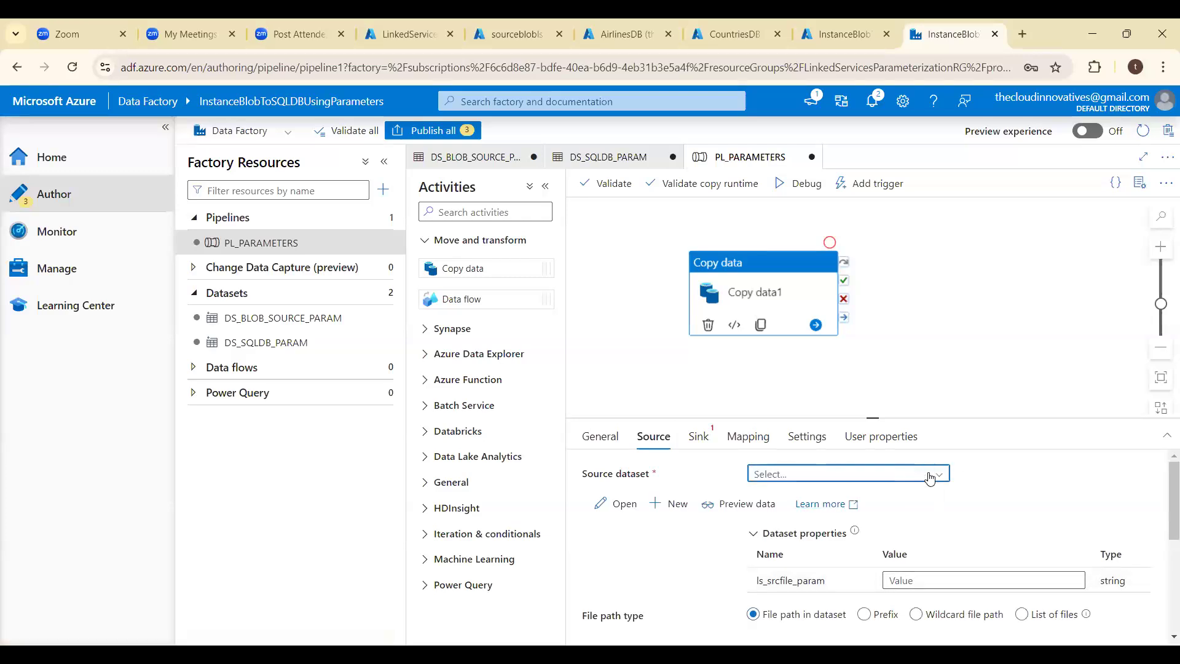
pyautogui.click(905, 482)
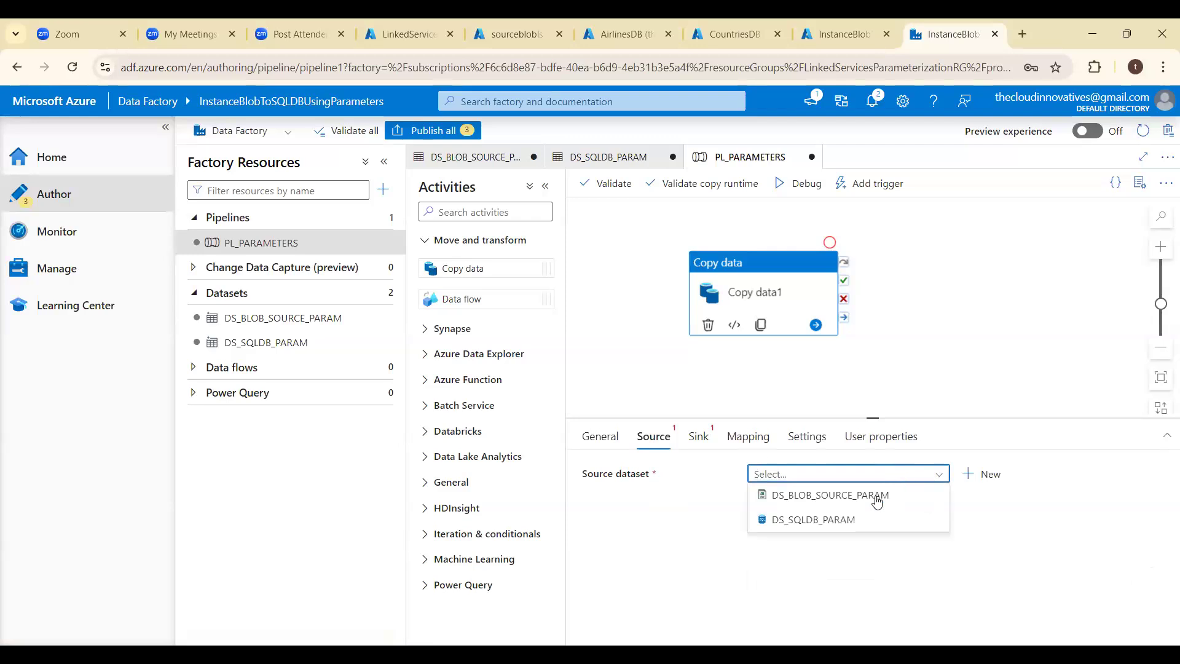
pyautogui.click(857, 519)
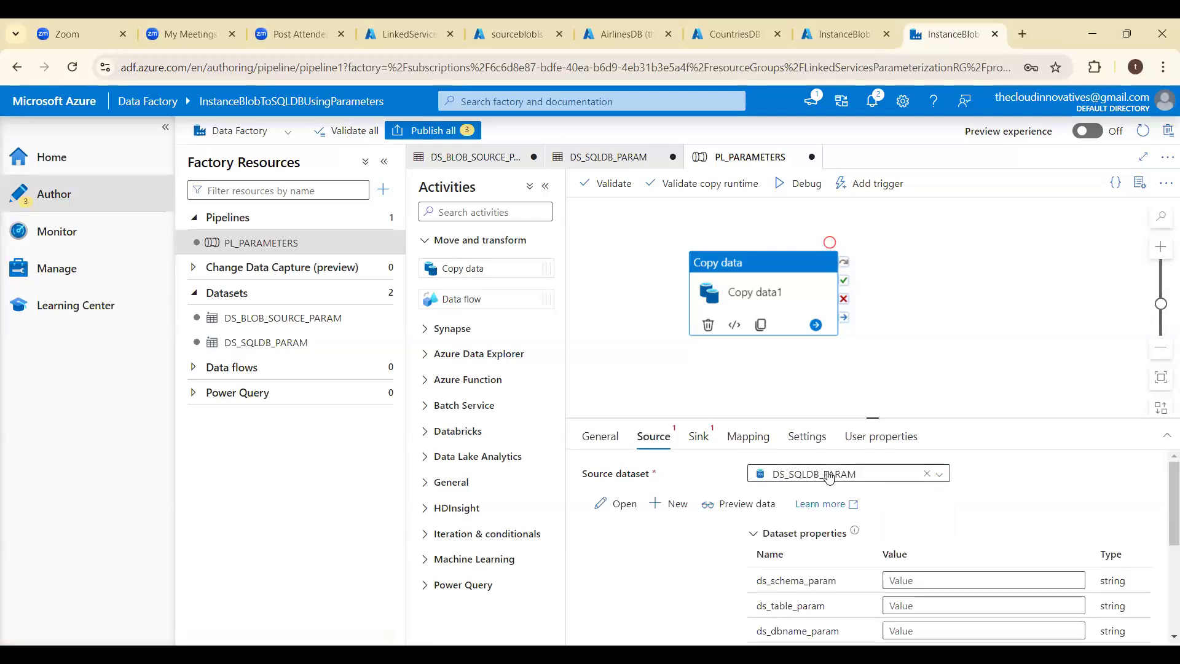
pyautogui.click(831, 479)
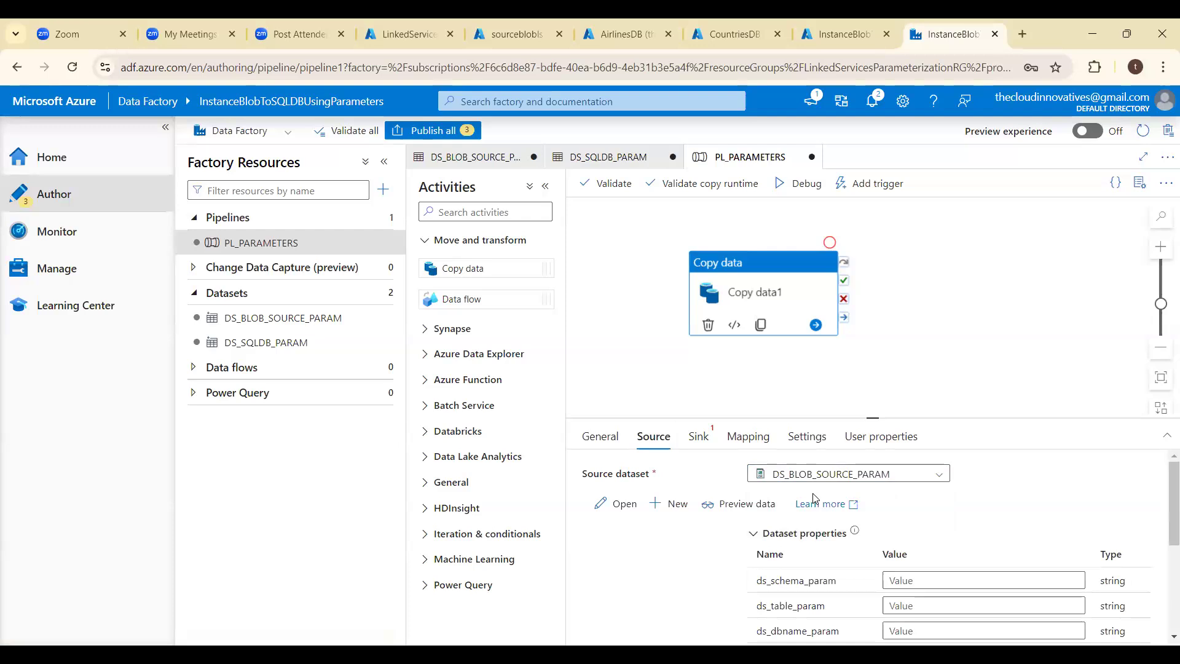
pyautogui.click(814, 495)
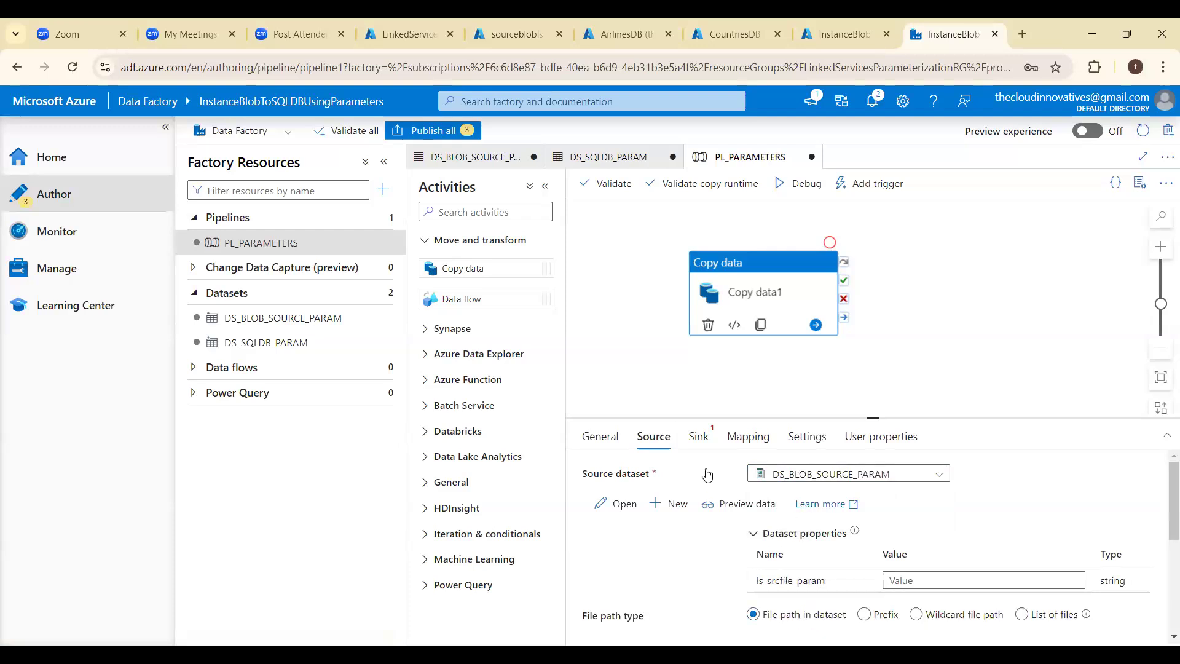
# - Set the sink dataset of the Copy data activity to DS_SQLDB_PARAM
pyautogui.click(699, 438)
pyautogui.click(801, 476)
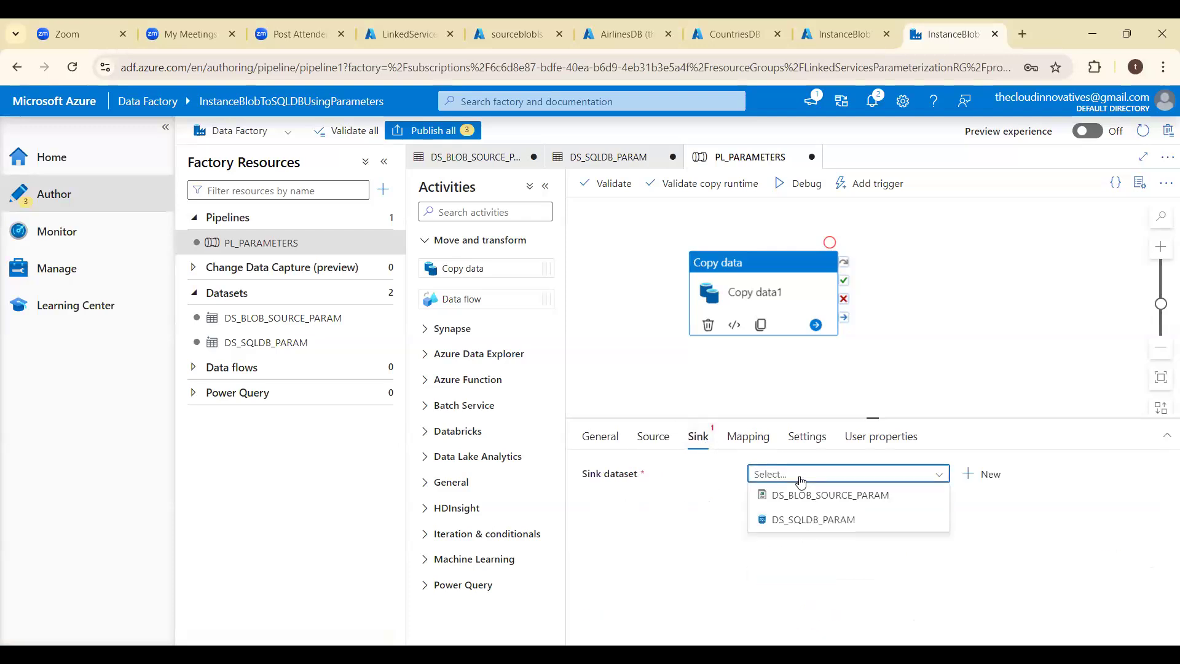
pyautogui.click(801, 522)
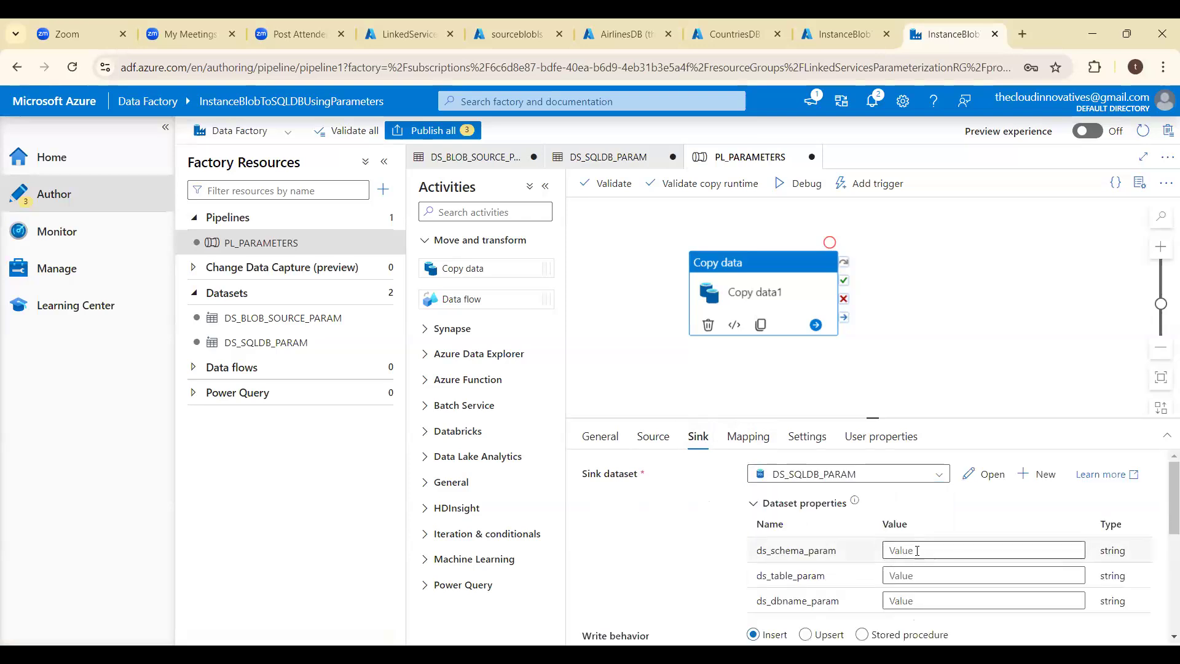
pyautogui.click(917, 551)
pyautogui.click(917, 582)
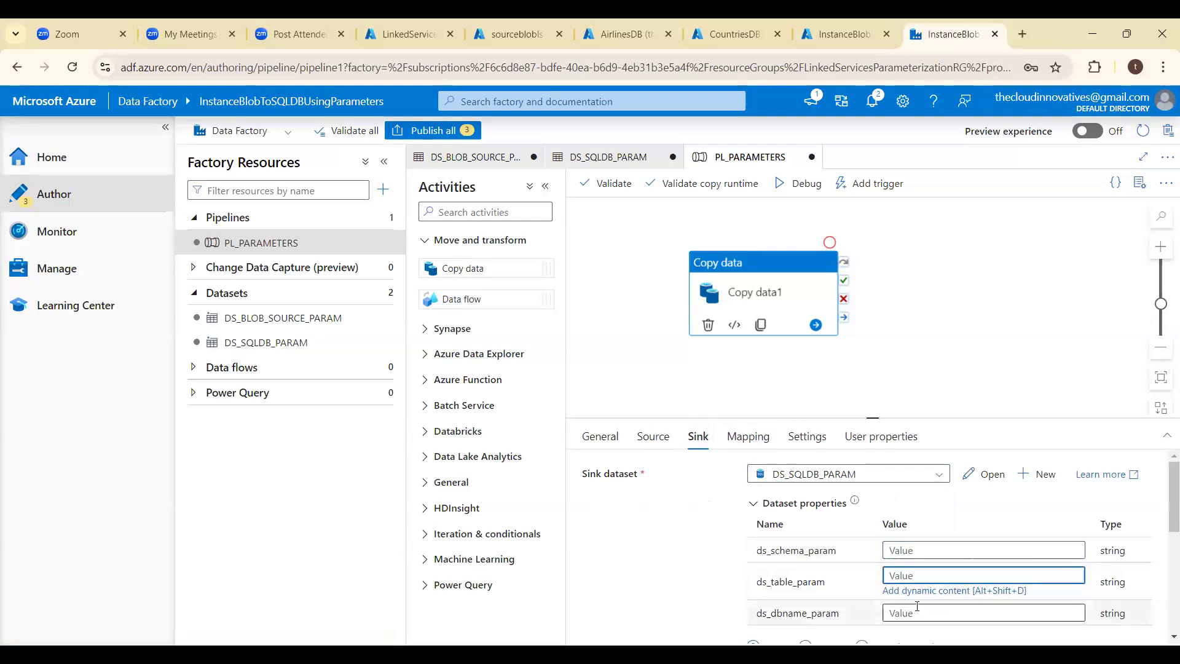
pyautogui.click(917, 608)
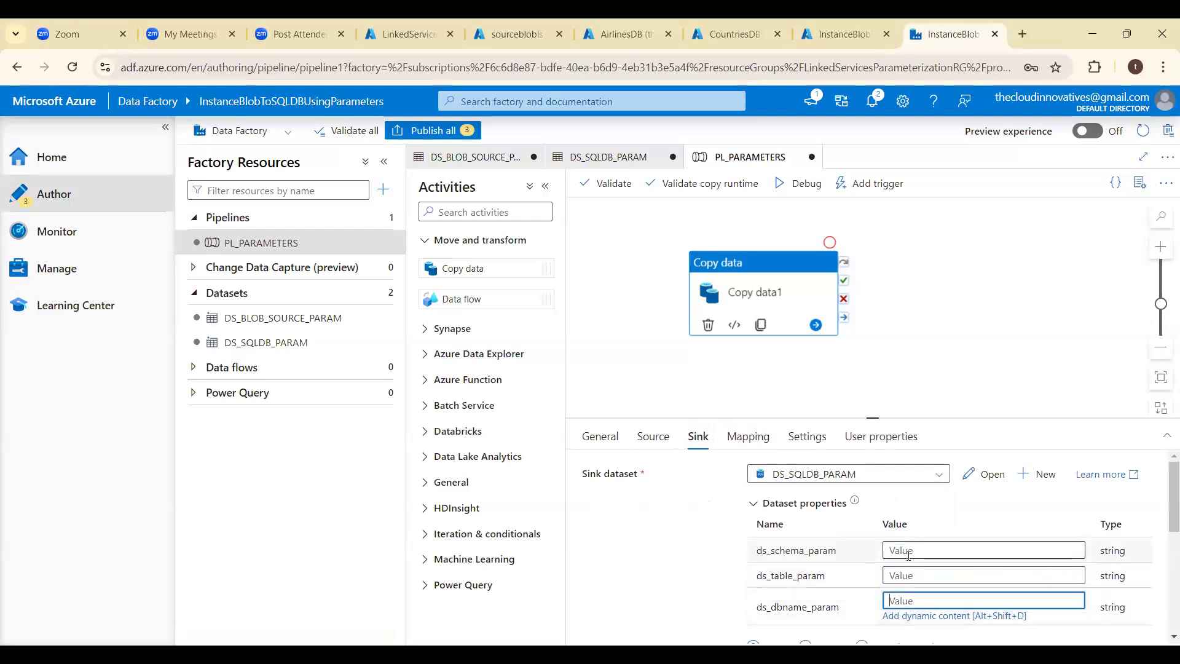
pyautogui.click(654, 437)
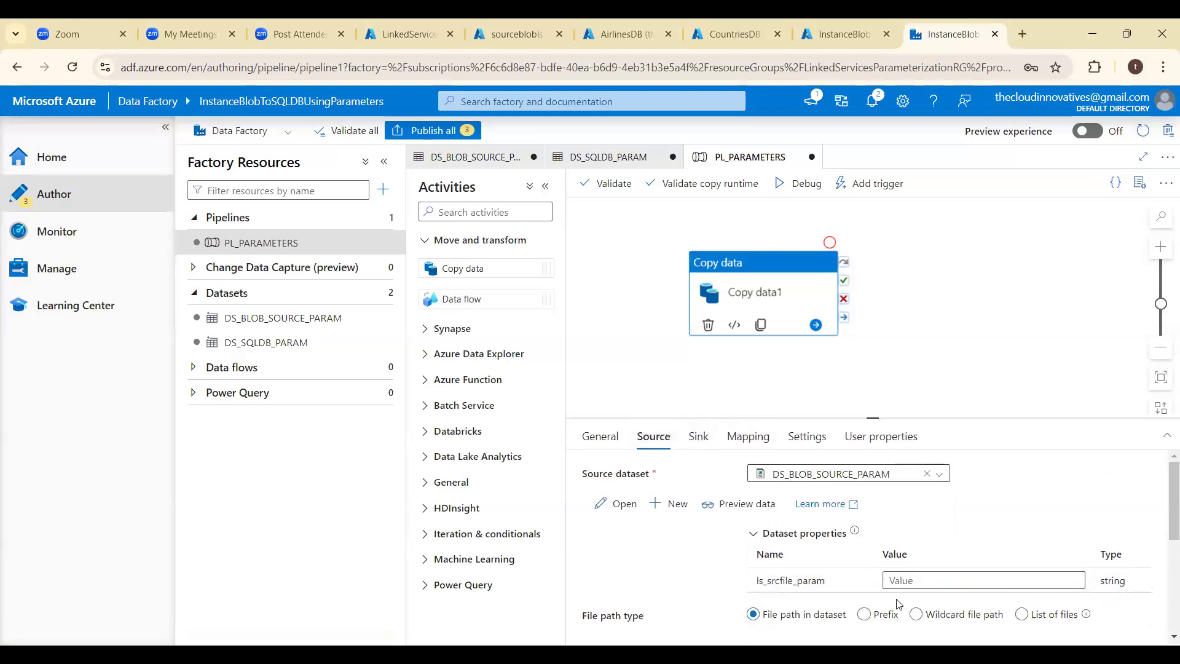
pyautogui.click(923, 586)
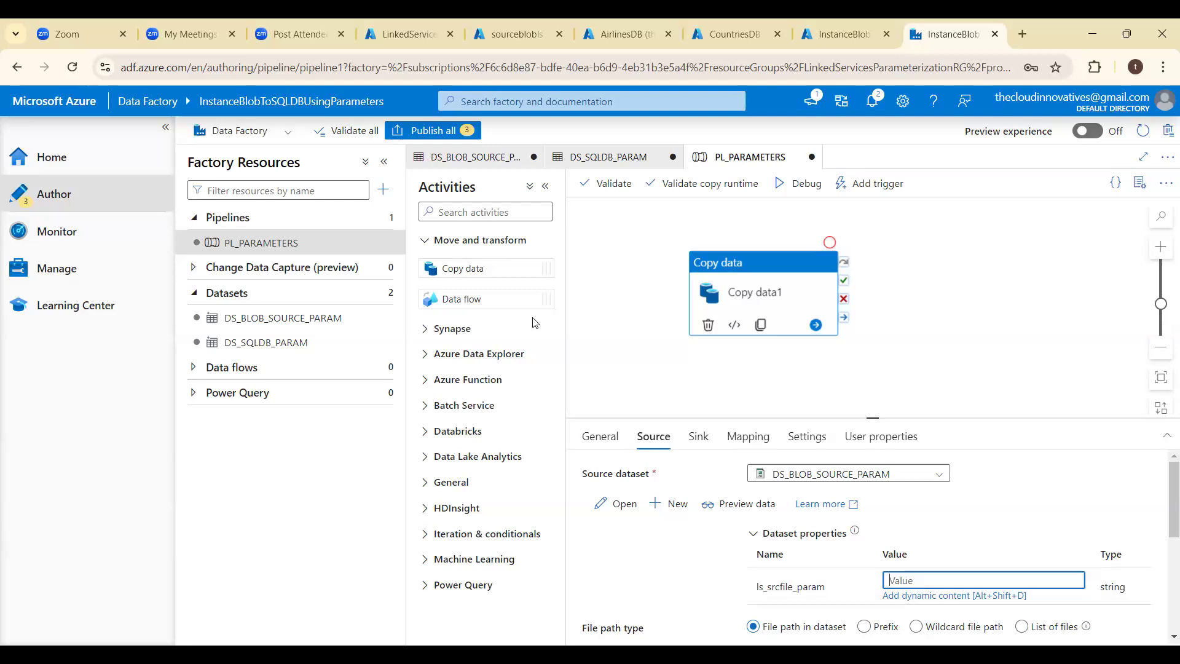
pyautogui.hotkey('alt', 'Tab')
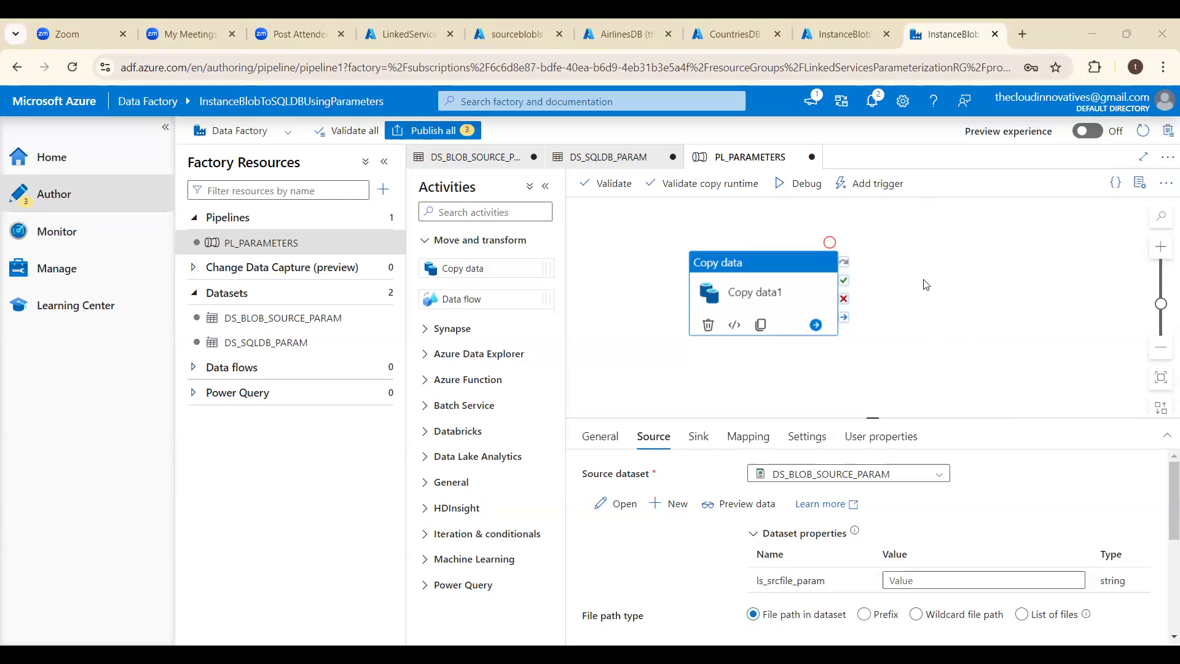
# - Add a string parameter named pl_srcfile_param to the PL_PARAMETERS pipeline
pyautogui.click(864, 376)
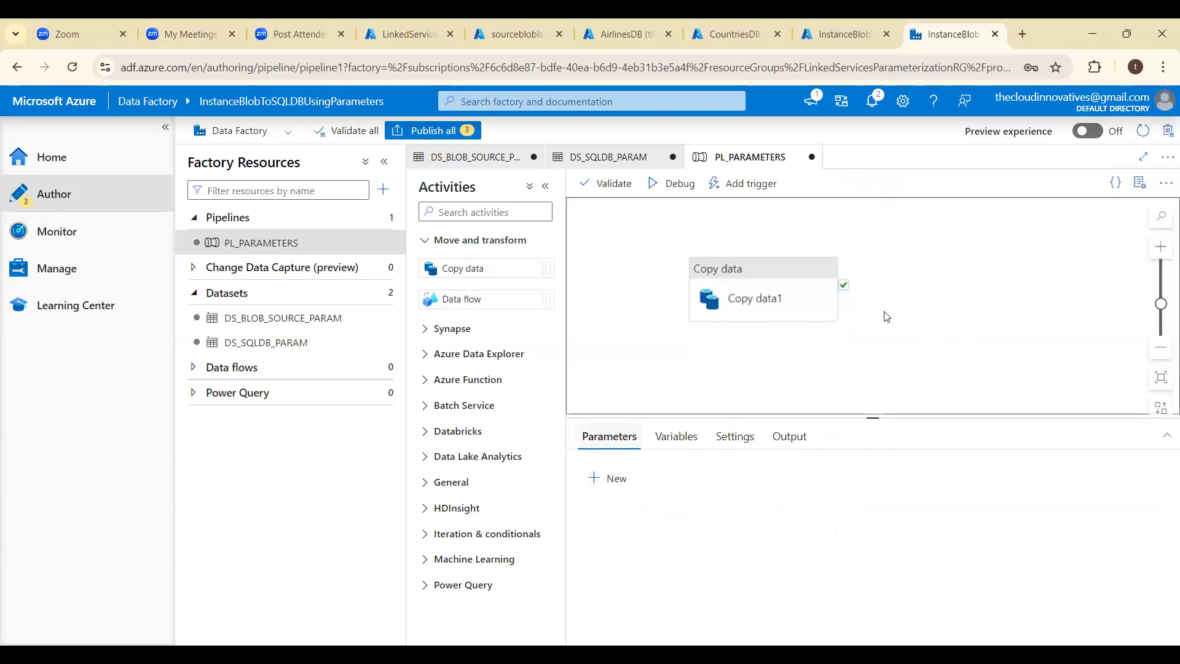
pyautogui.click(596, 484)
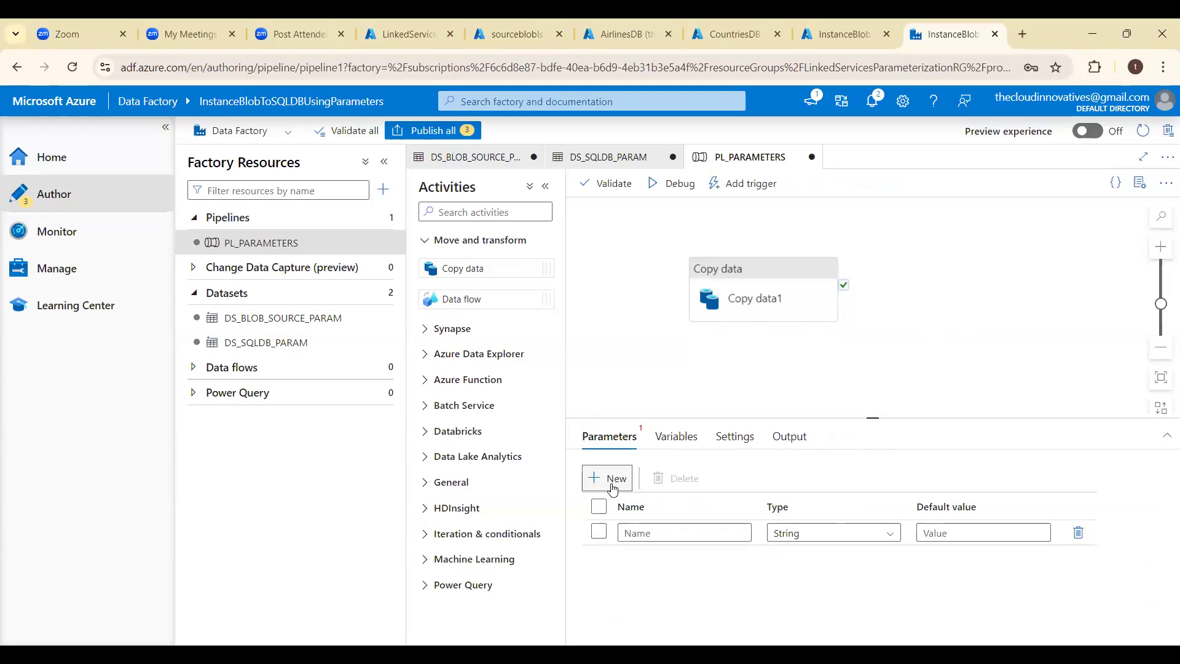
pyautogui.click(644, 532)
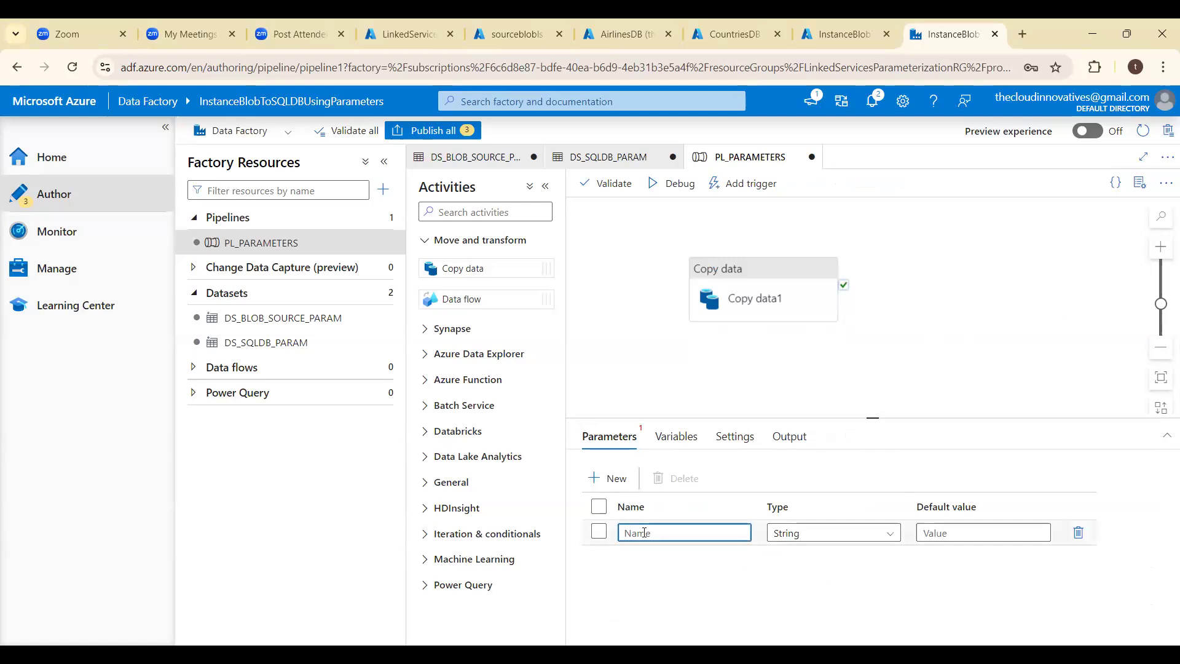
pyautogui.write('pl_srcfile_param')
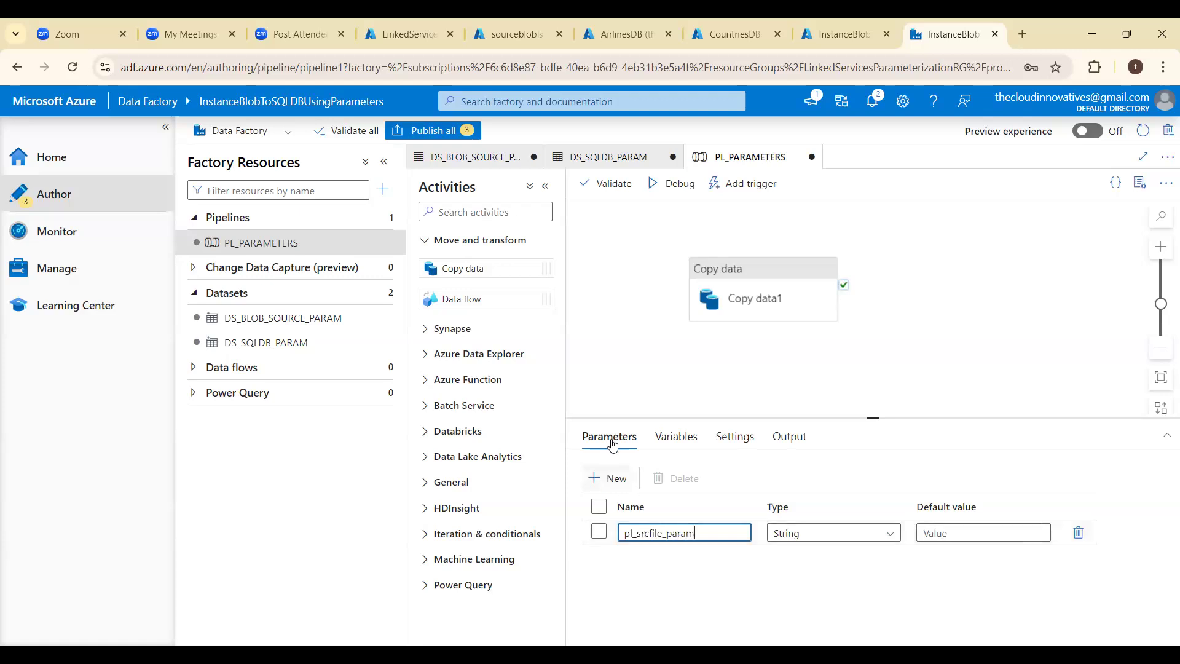
# - Add a second string pipeline parameter named pl_dbname_param
pyautogui.click(608, 485)
pyautogui.click(633, 558)
pyautogui.write('pl')
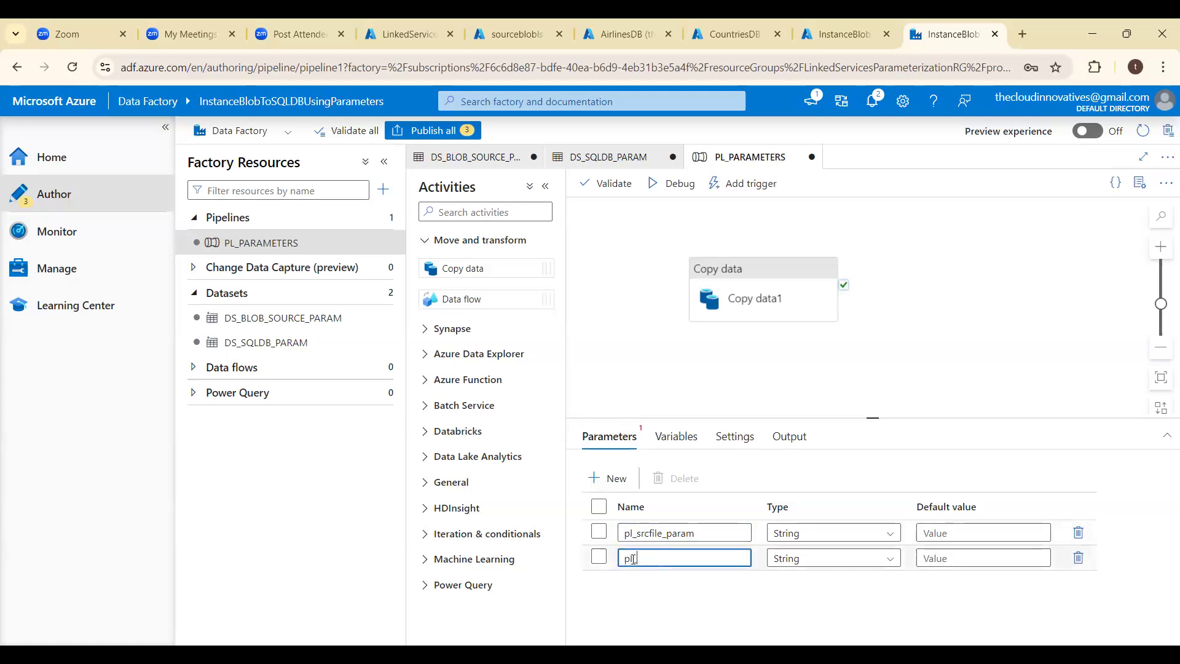
pyautogui.write('_dbanme_param')
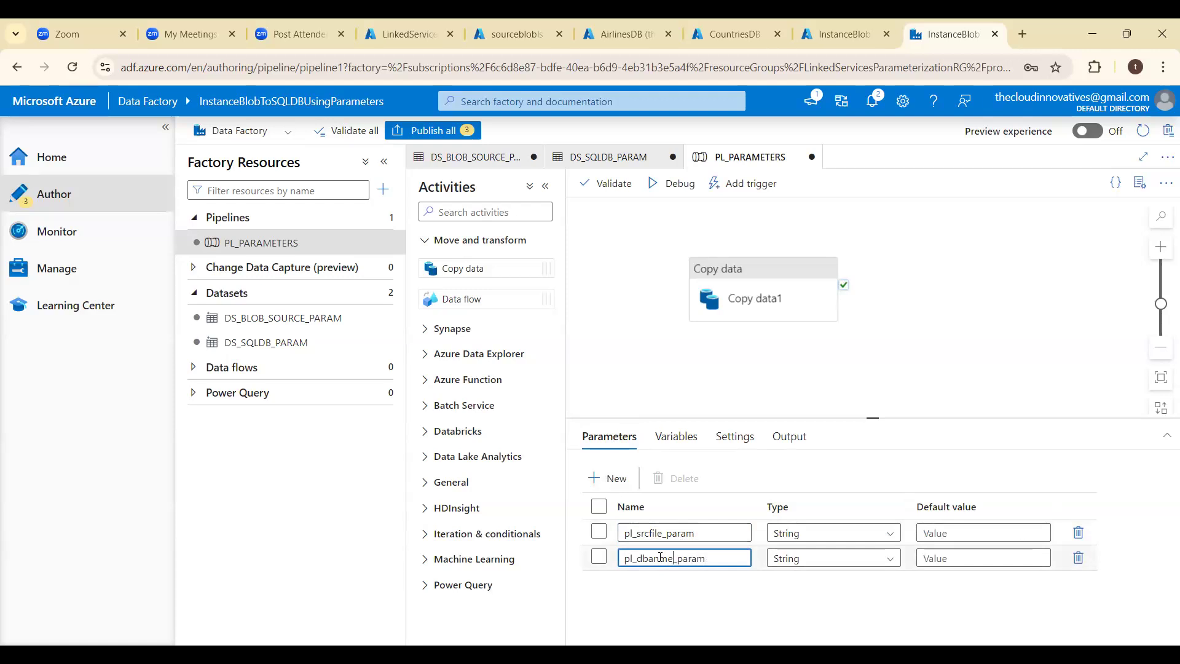
pyautogui.press('BackSpace')
pyautogui.write('a')
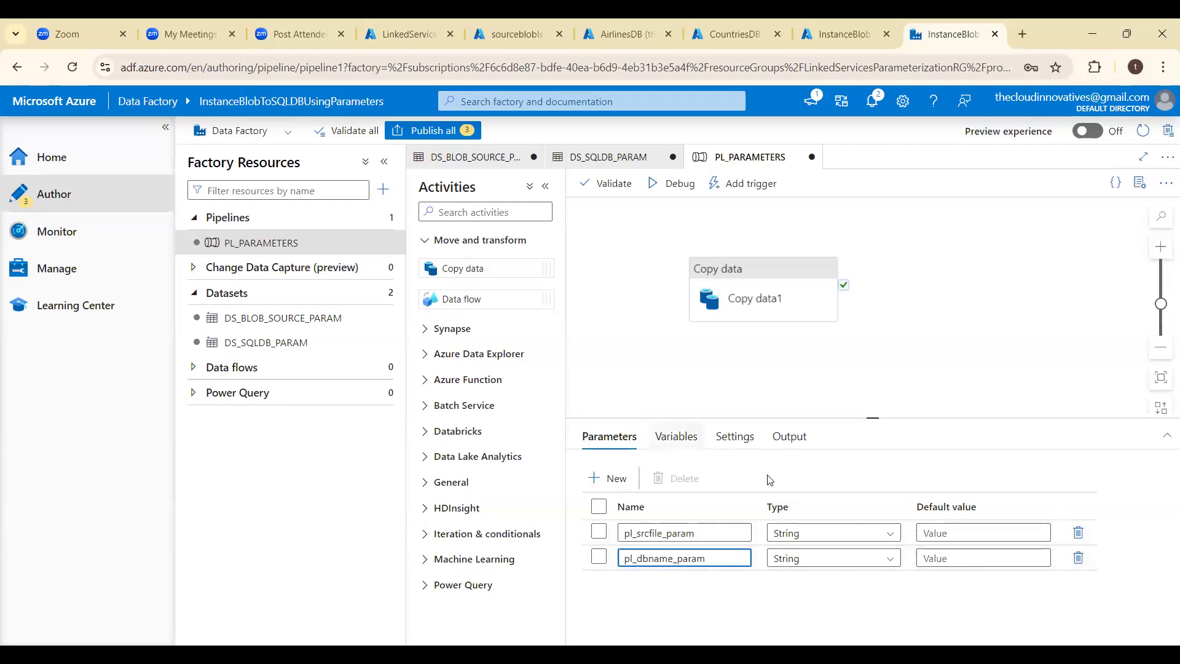
# - Add two more string pipeline parameters named pl_schema_param and pl_table_param
pyautogui.click(606, 478)
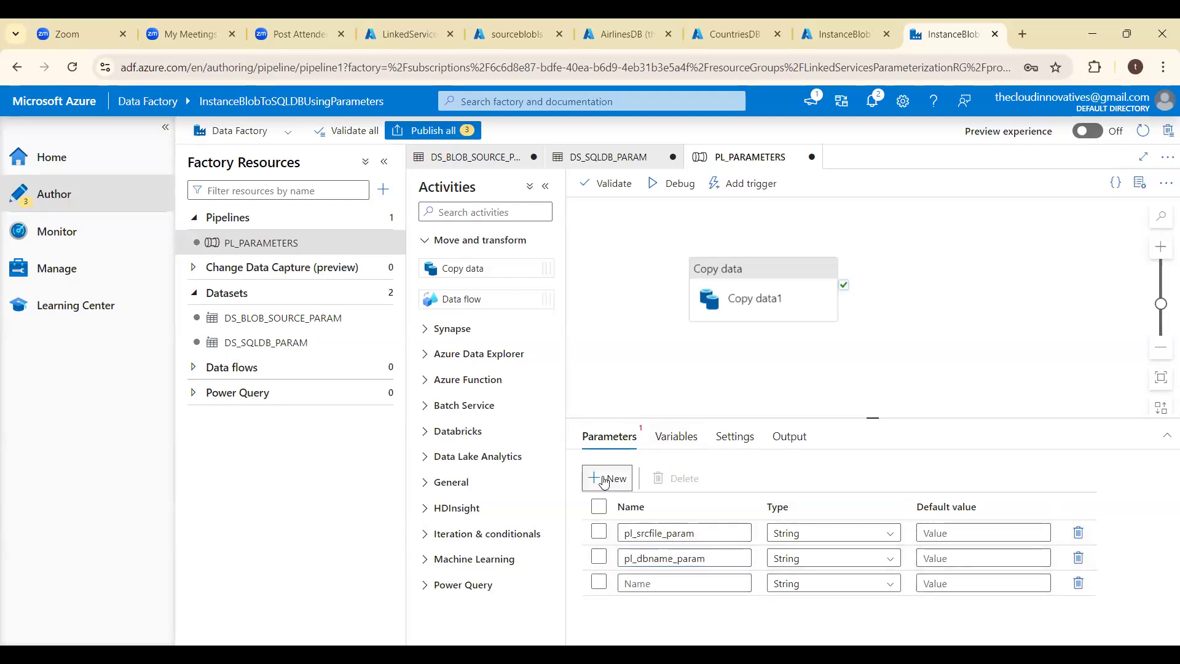
pyautogui.write('p')
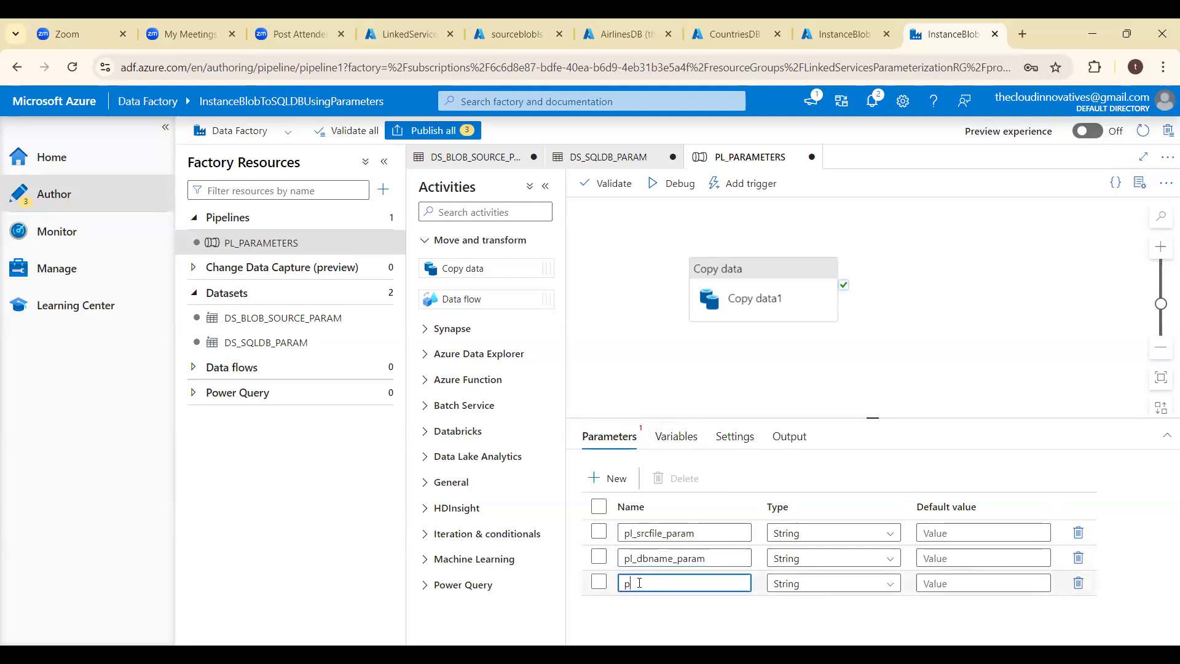
pyautogui.write('l_tchema_param')
pyautogui.click(611, 478)
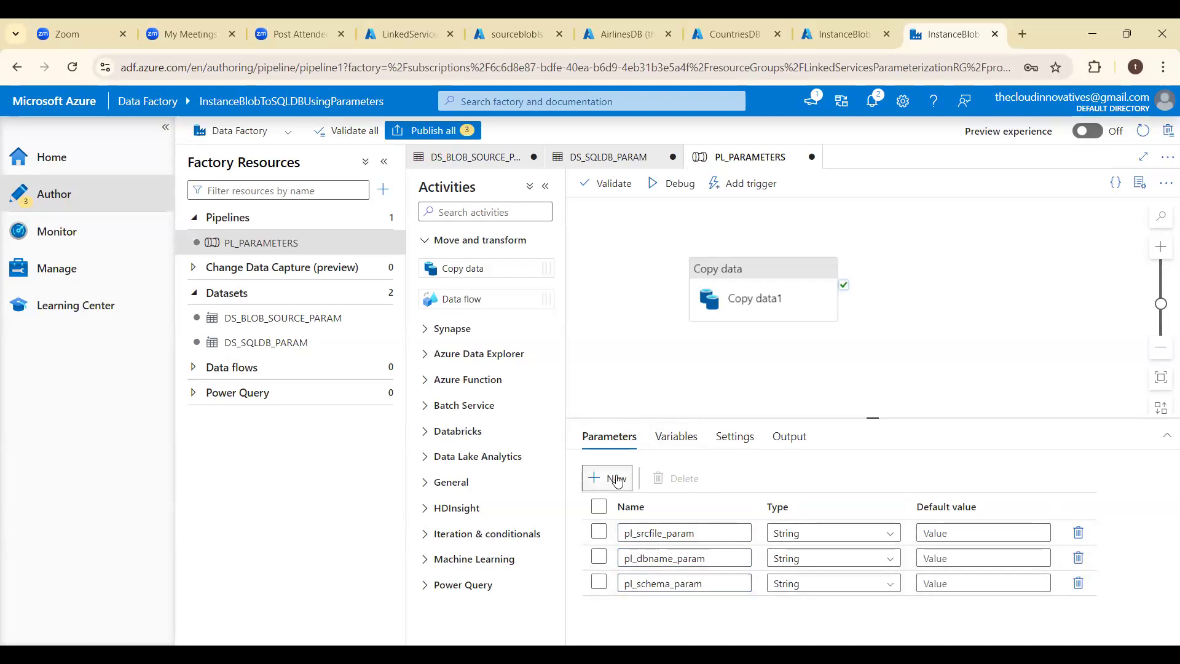
pyautogui.click(646, 607)
pyautogui.write('pl')
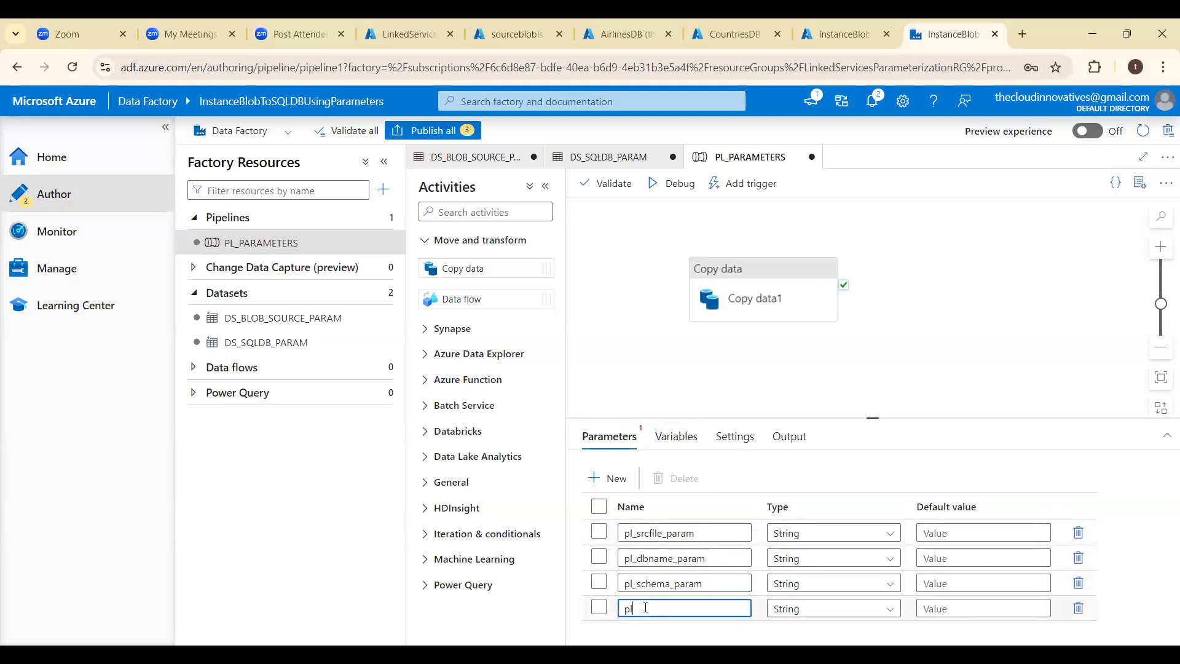
pyautogui.write('_table_param')
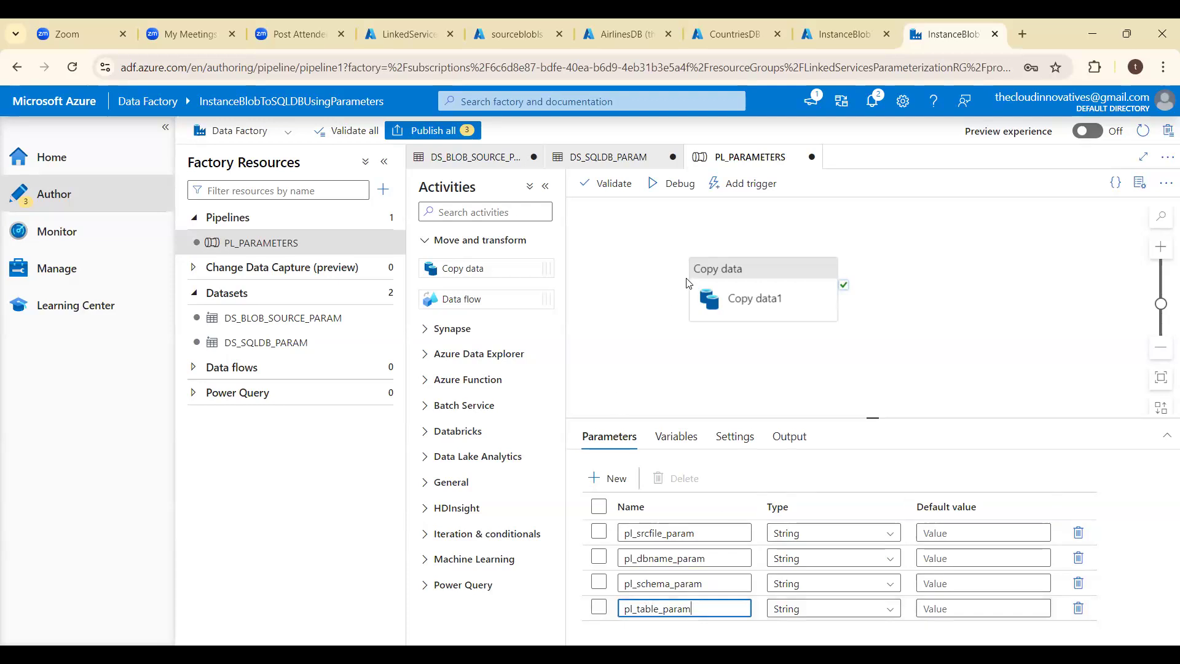
# - Set the Copy data source's ls_srcfile_param to dynamic content referencing the pipeline parameter pl_srcfile_param
pyautogui.click(730, 278)
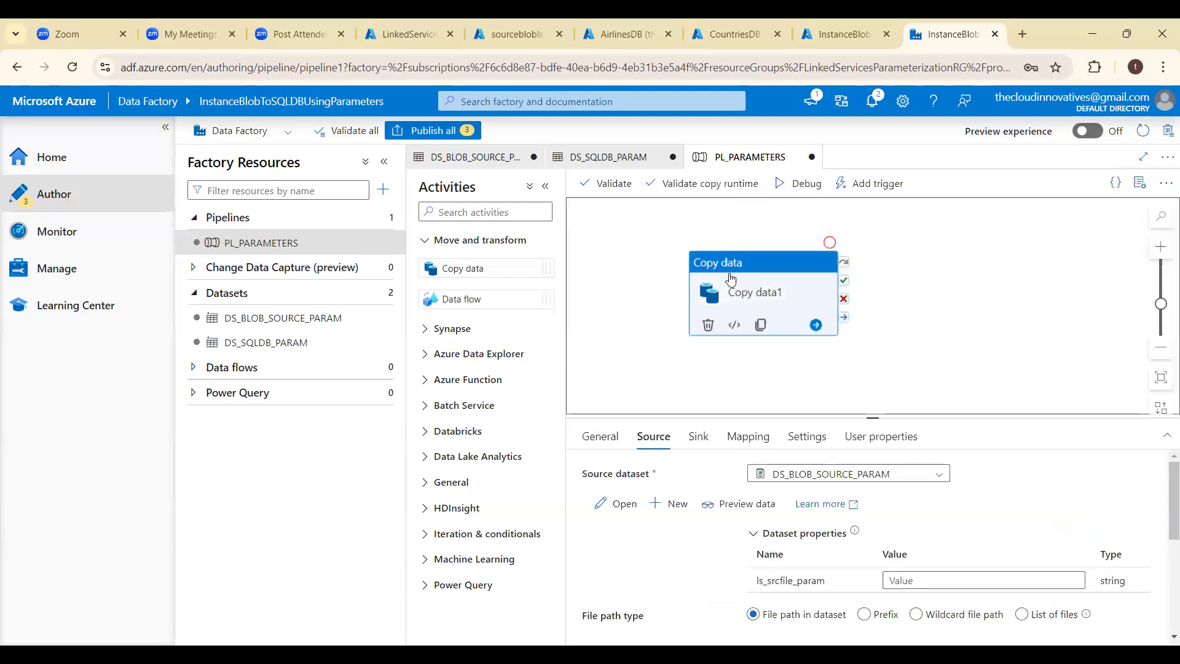
pyautogui.click(932, 582)
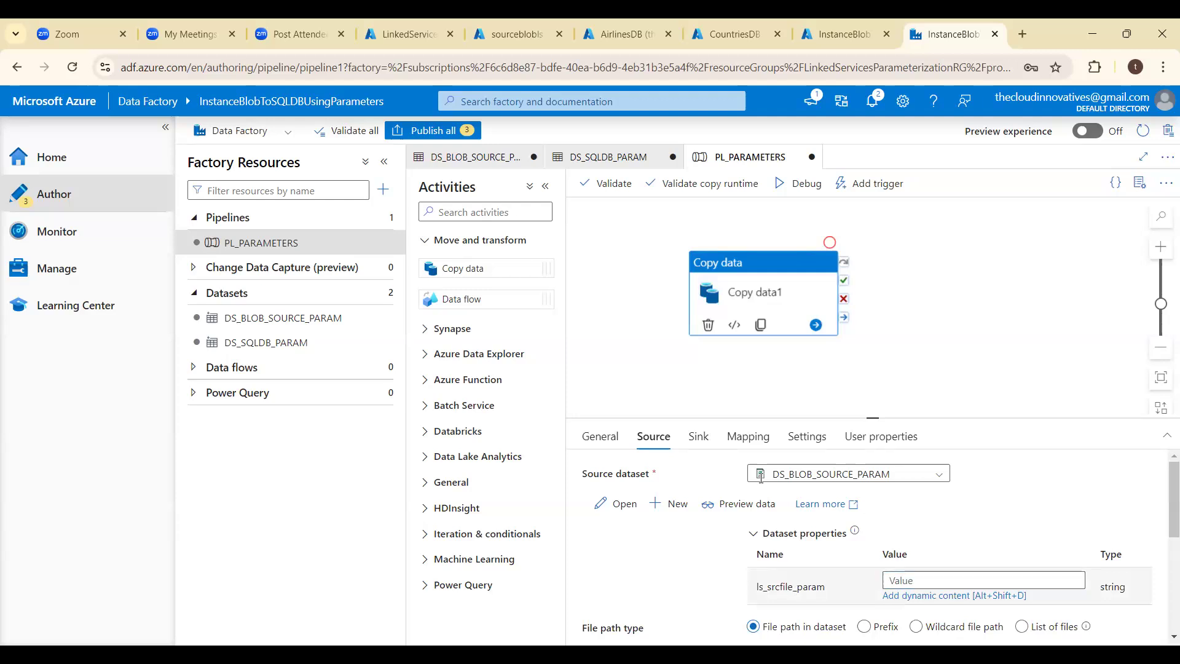
pyautogui.hotkey('alt', 'shift', 'd')
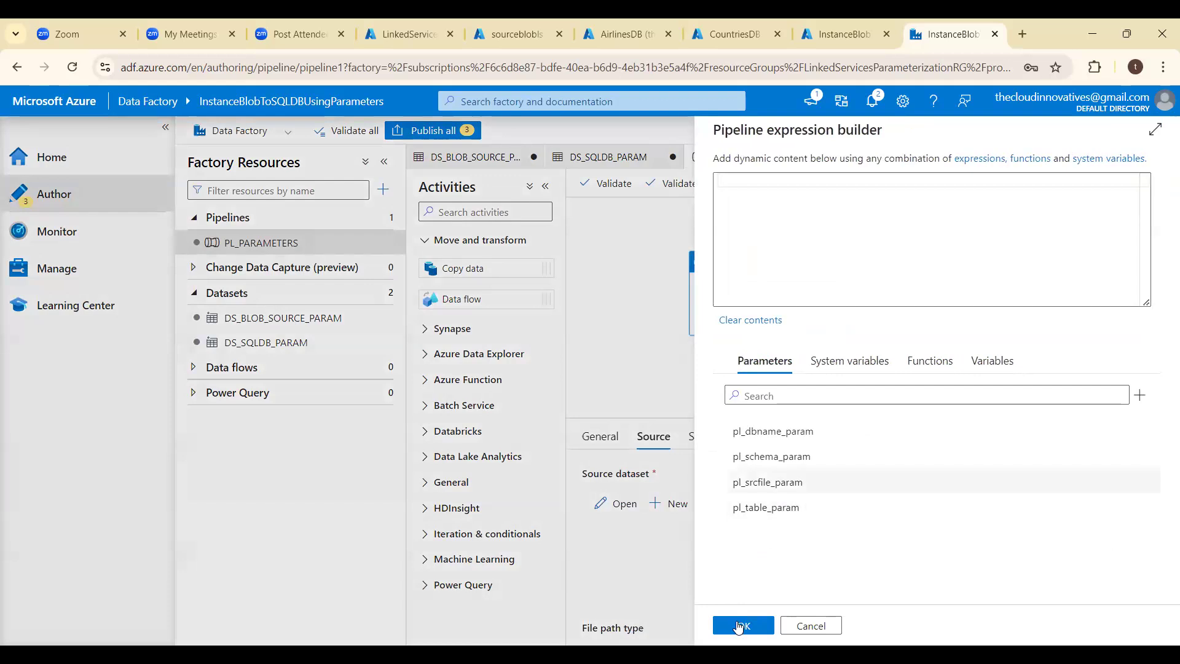
pyautogui.click(776, 481)
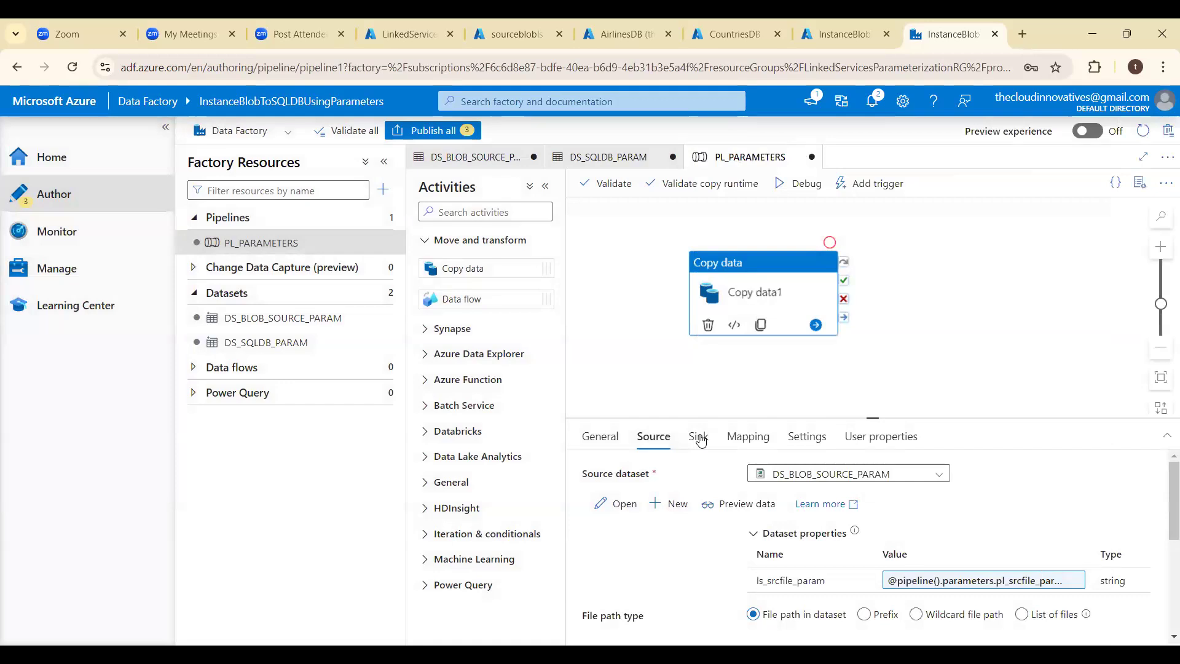
pyautogui.click(698, 436)
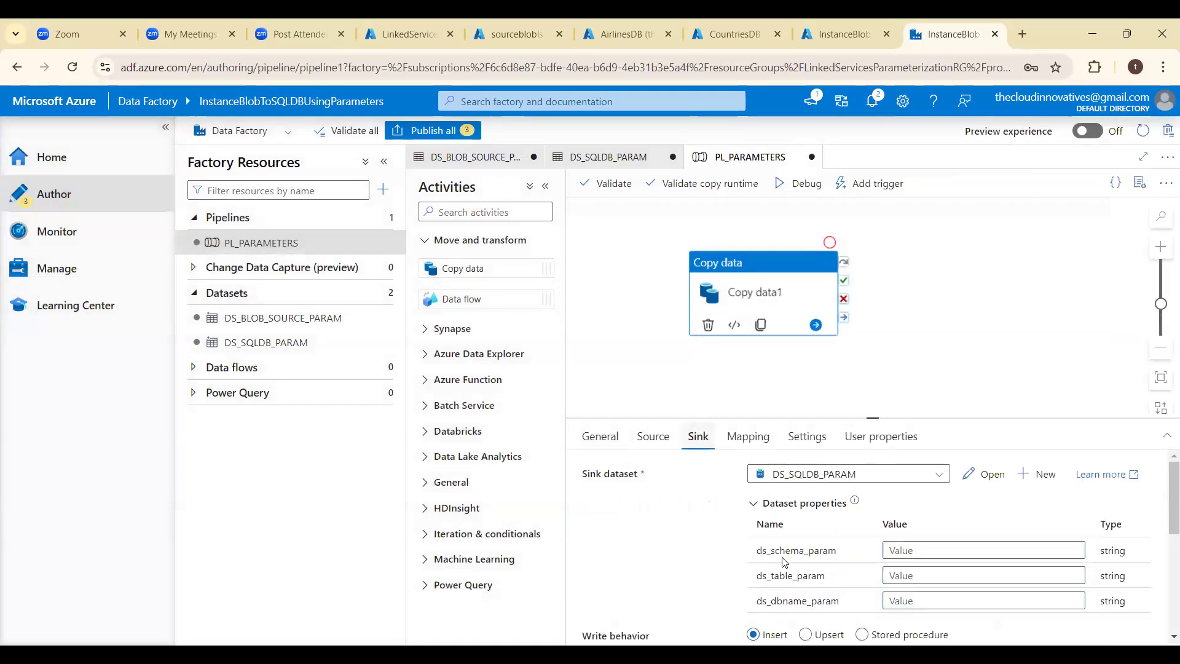
pyautogui.click(920, 557)
pyautogui.click(923, 566)
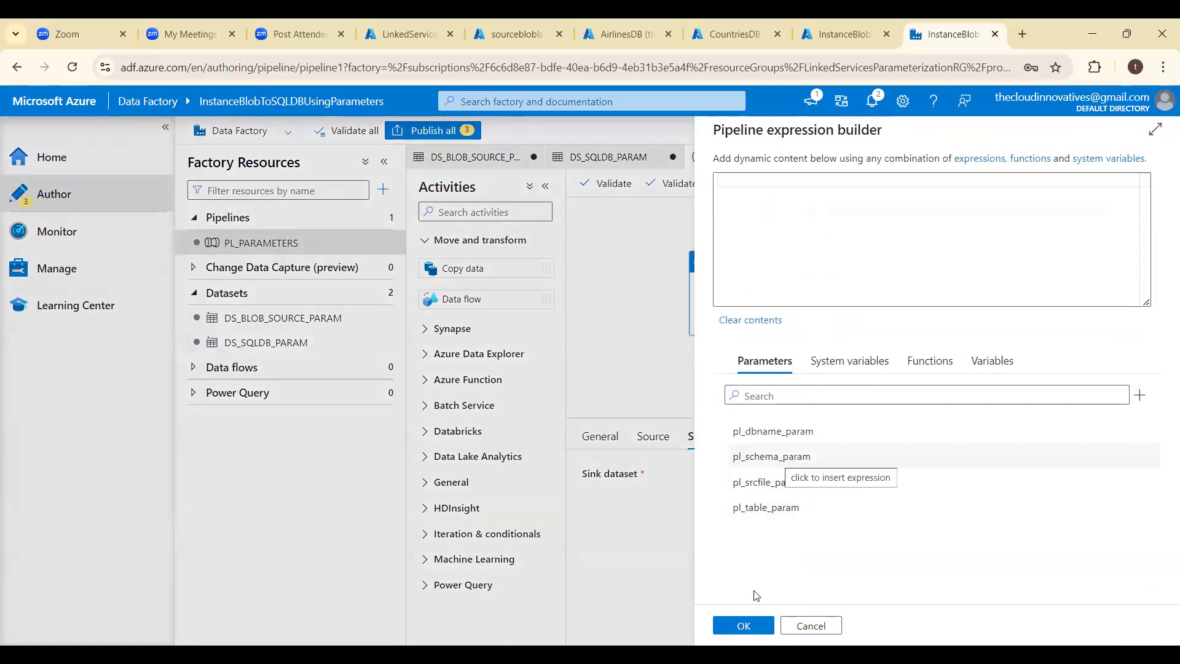
pyautogui.click(776, 458)
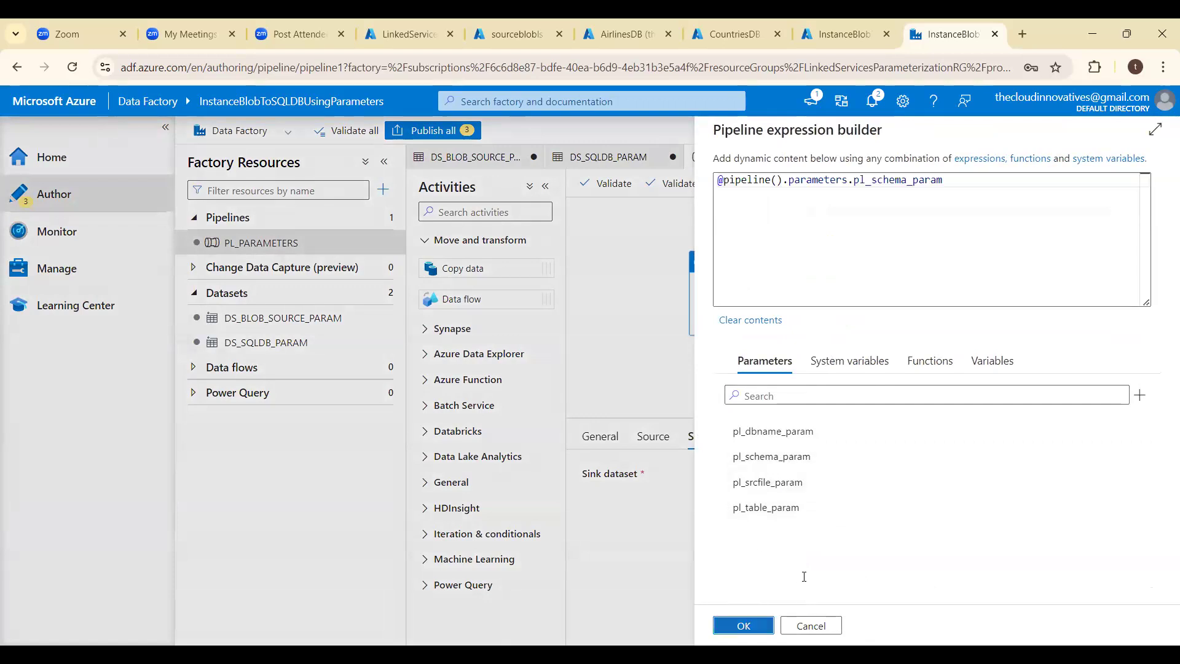
pyautogui.click(744, 625)
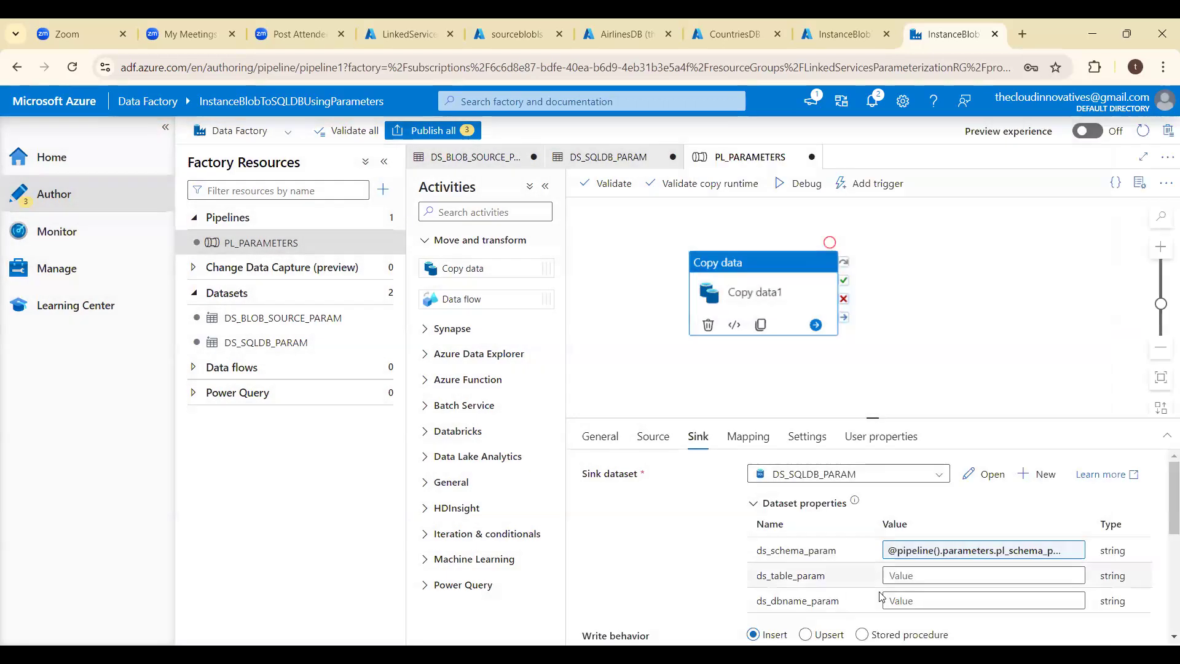
# - Set the sink's ds_table_param and ds_dbname_param to dynamic content referencing pl_table_param and pl_dbname_param respectively
pyautogui.click(920, 577)
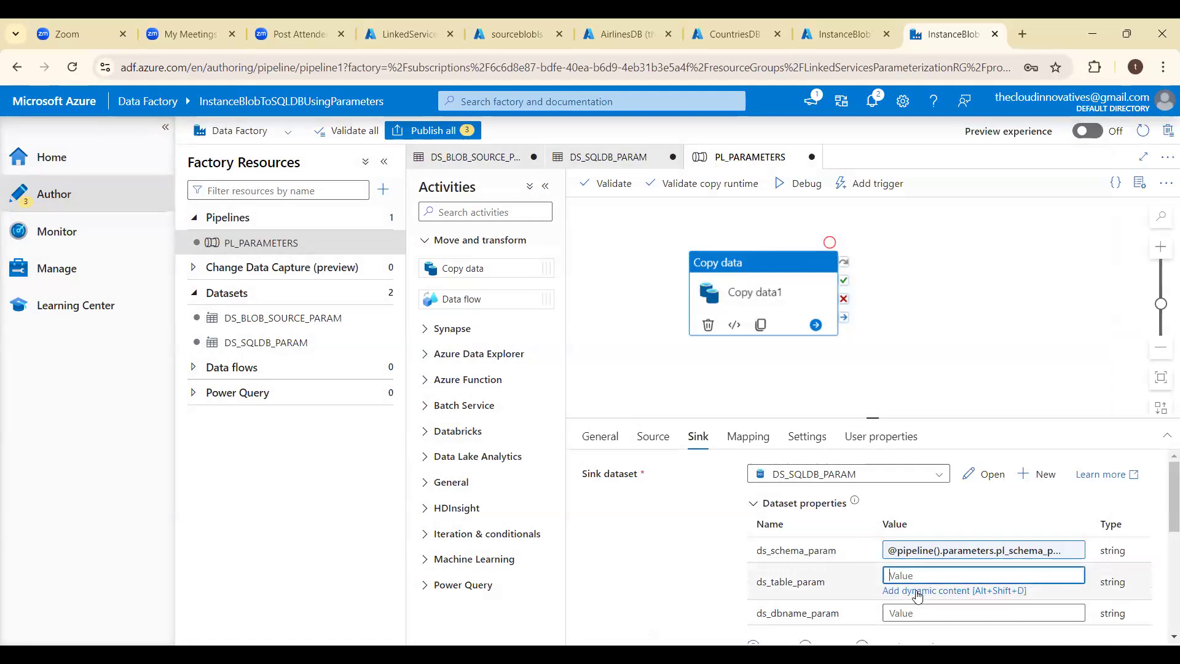
pyautogui.click(918, 592)
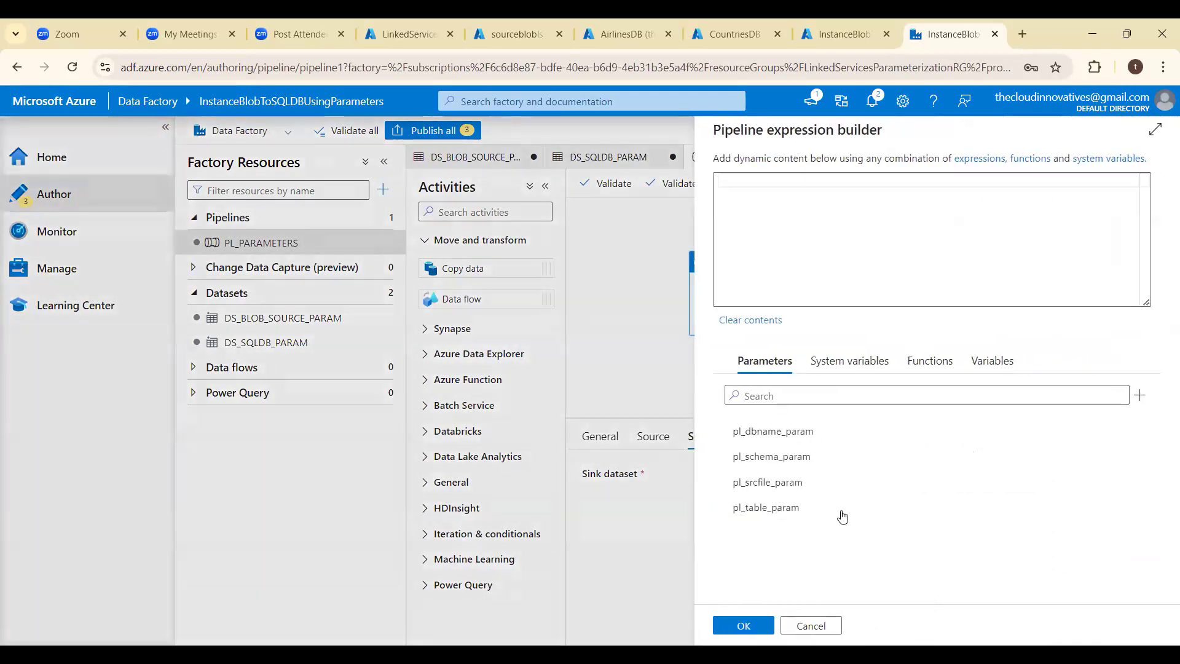
pyautogui.click(793, 511)
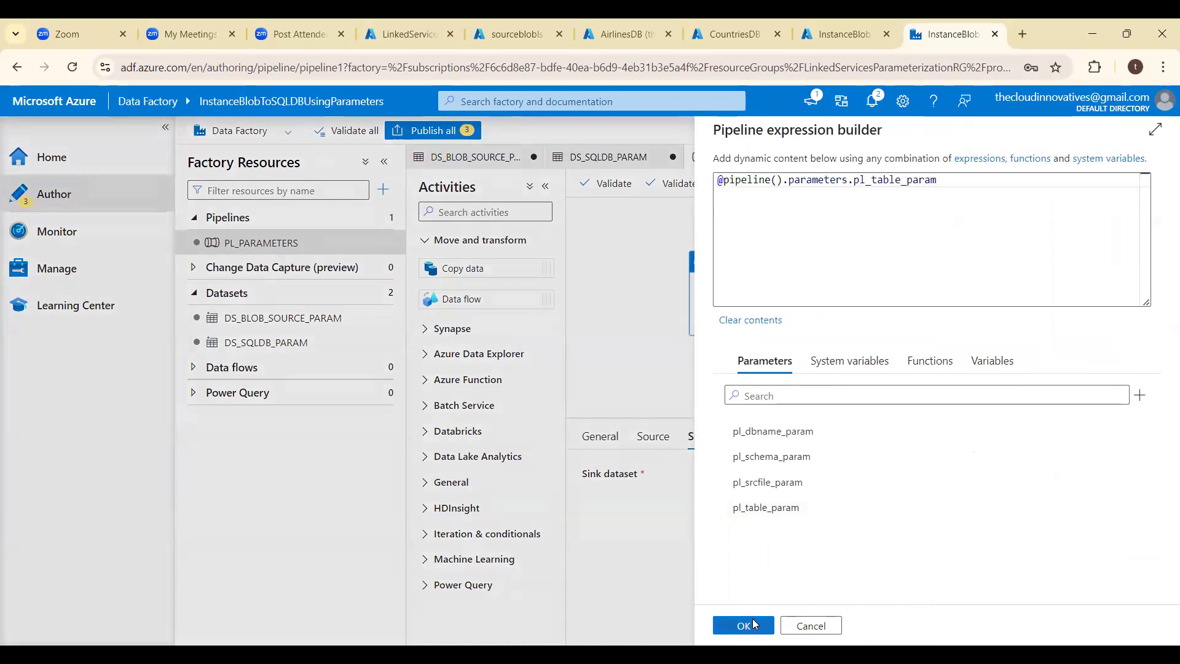
pyautogui.click(744, 625)
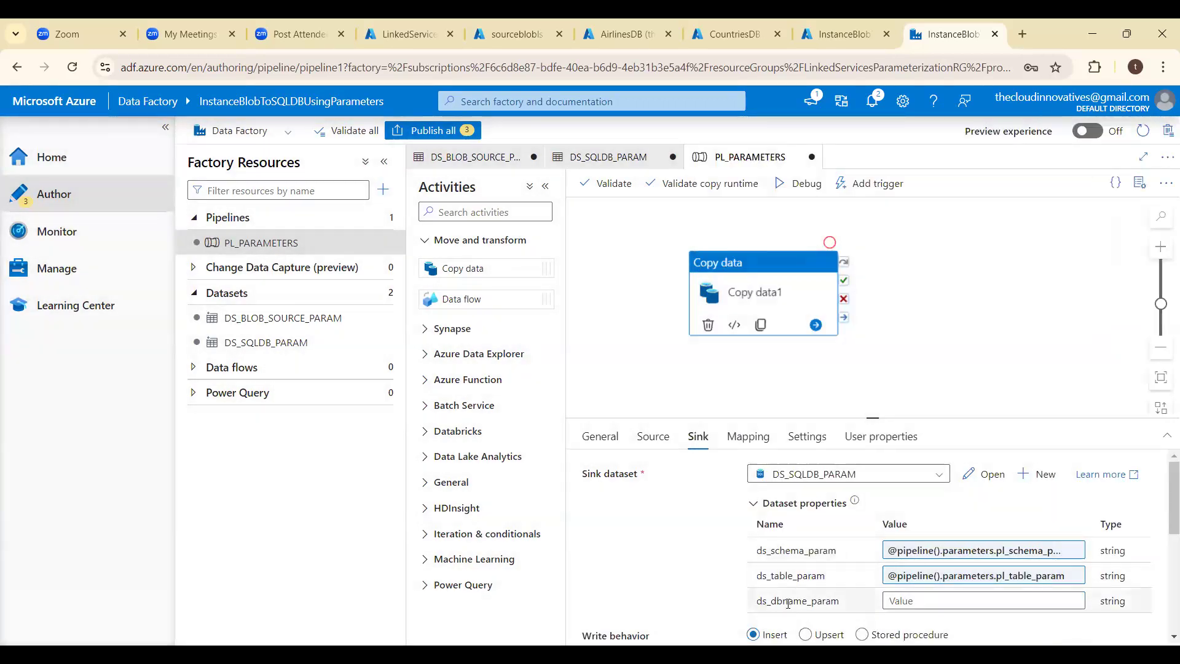
pyautogui.click(897, 601)
pyautogui.click(914, 621)
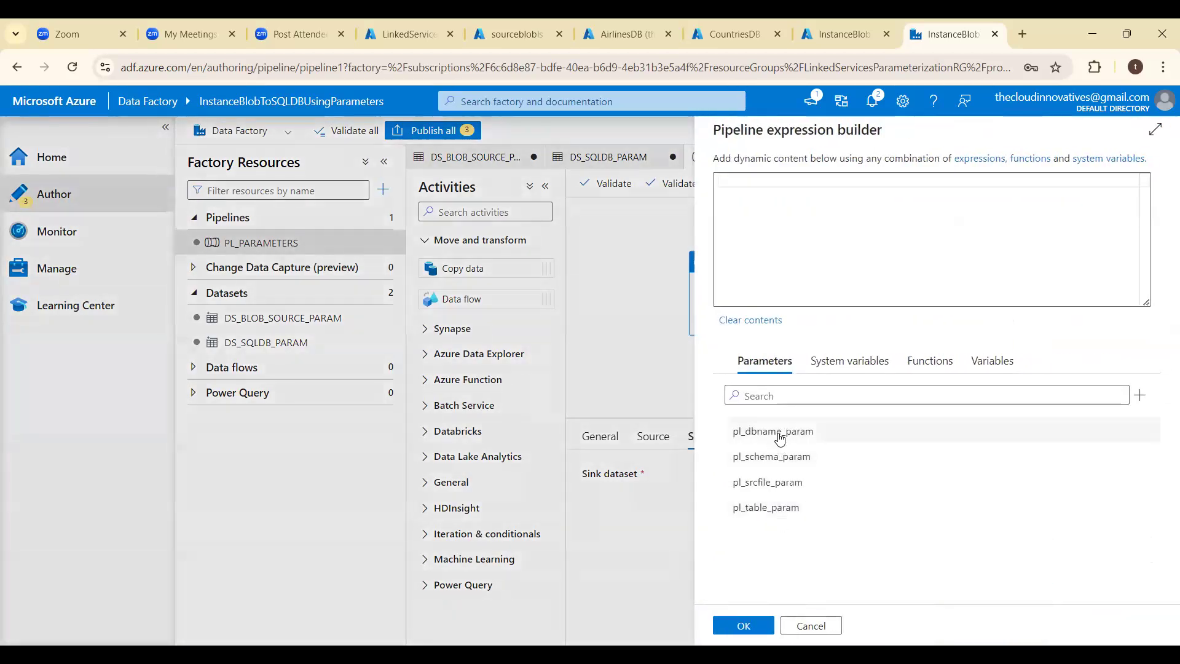
pyautogui.click(743, 433)
pyautogui.click(745, 625)
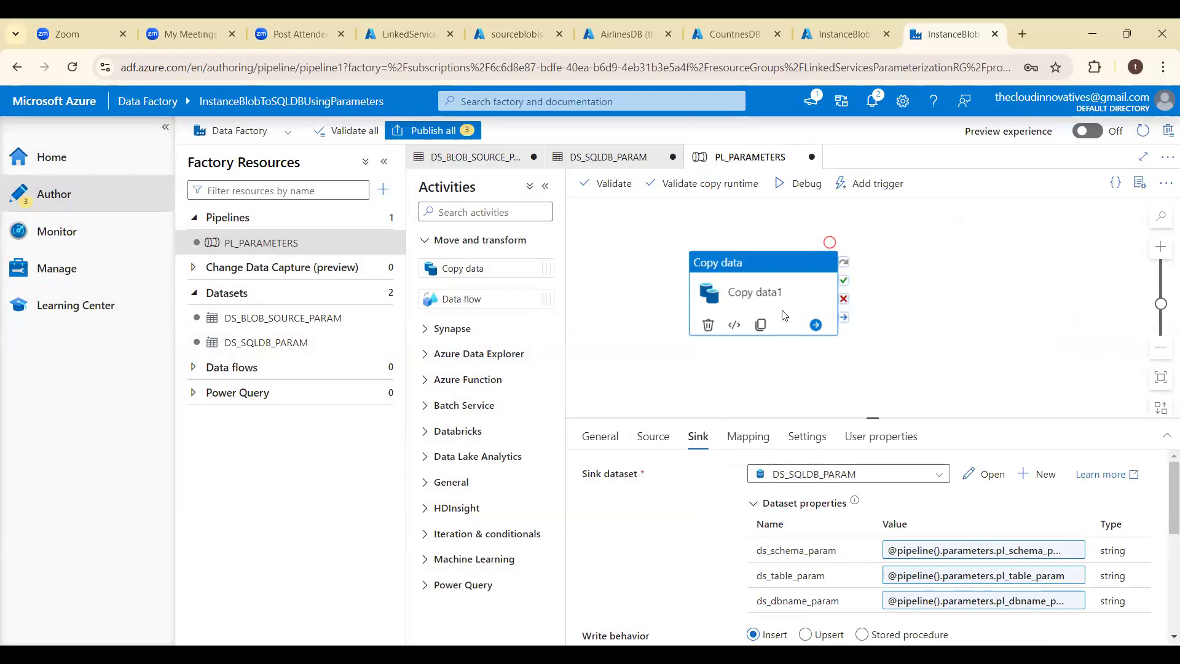
# - Start importing the Copy data mapping schemas, supplying airlines.csv for pl_srcfile_param and AirlinesDB for pl_dbname_param
pyautogui.click(750, 437)
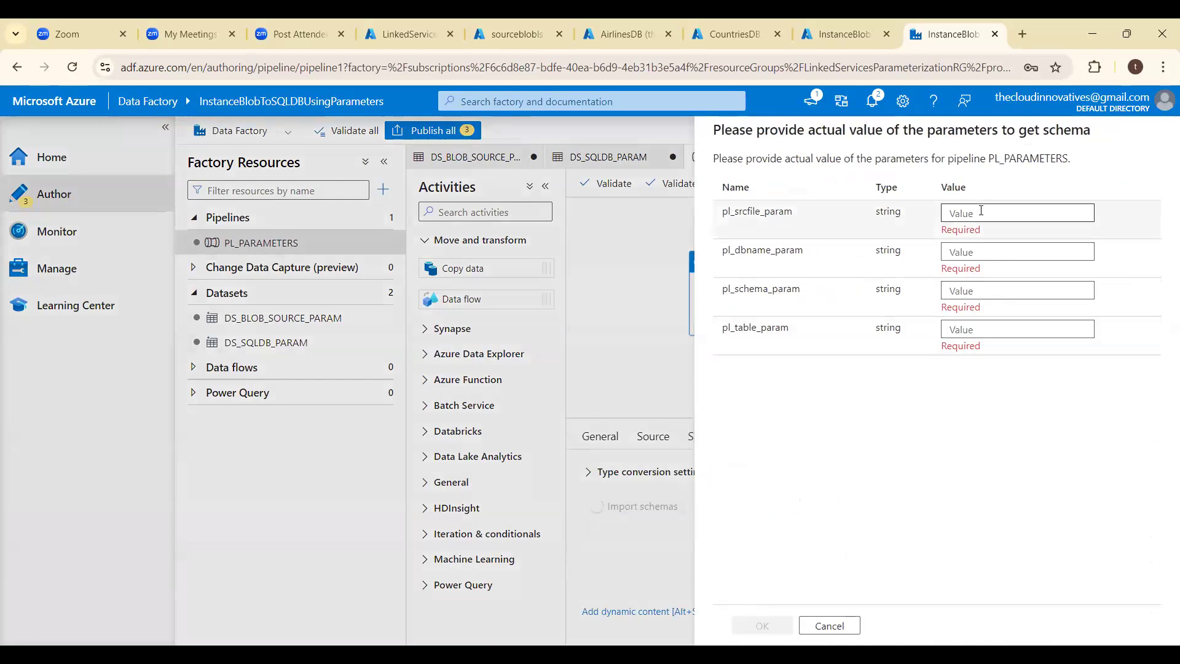
pyautogui.click(981, 211)
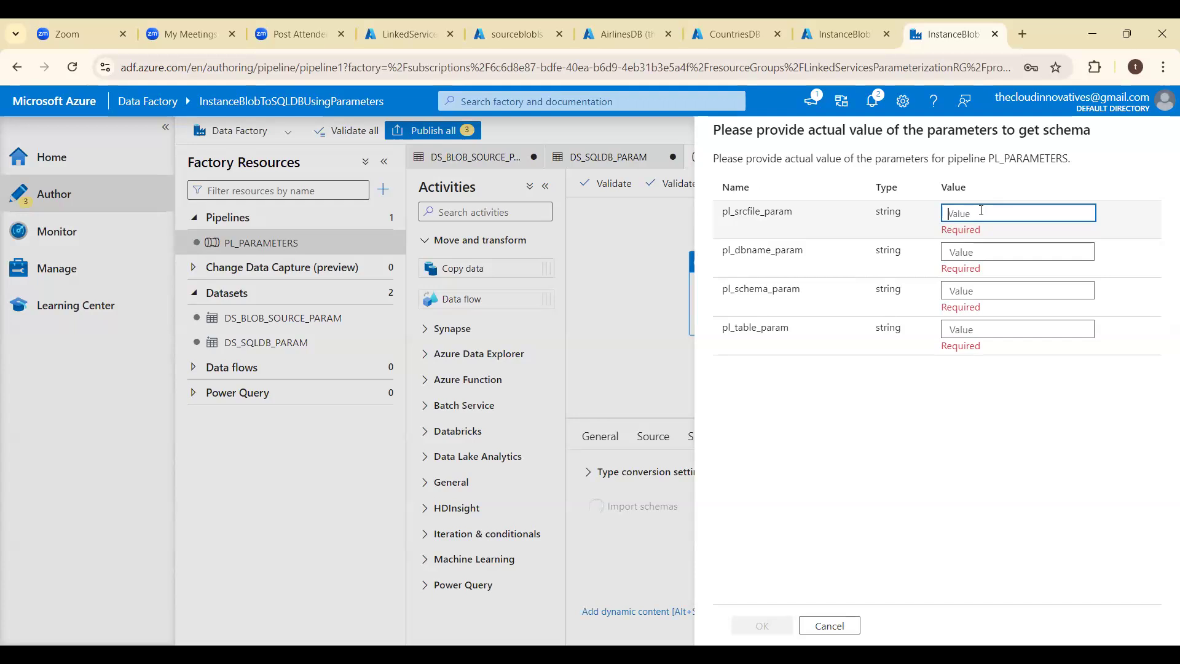
pyautogui.write('airlines')
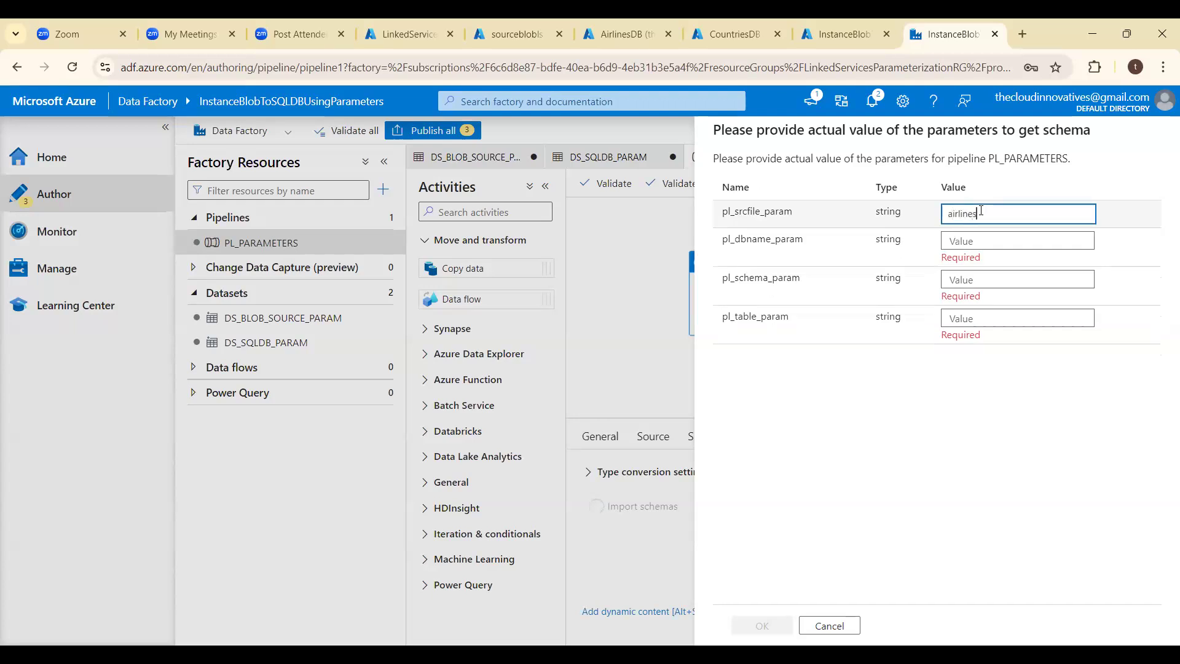
pyautogui.write('.csv')
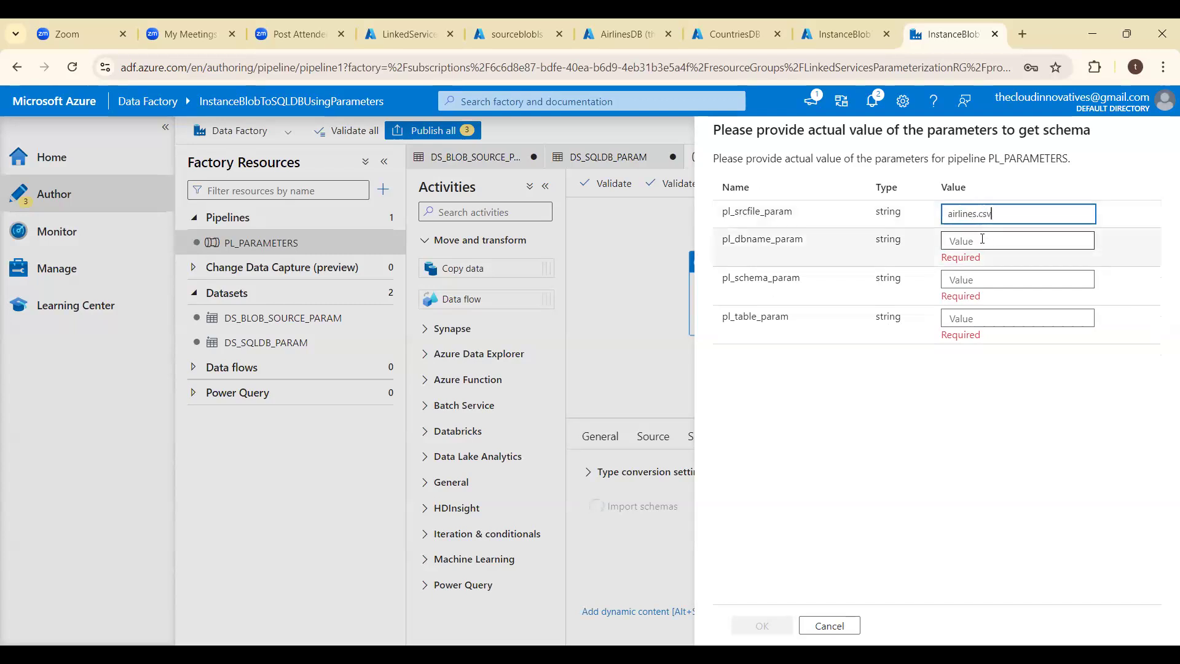
pyautogui.click(982, 239)
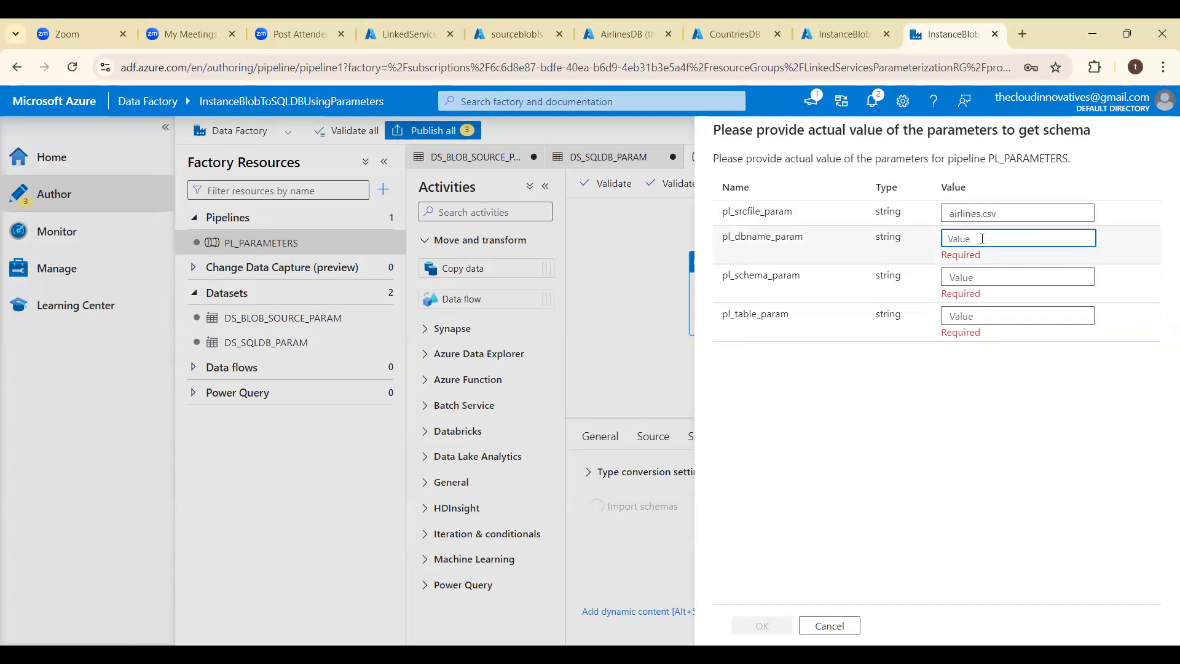
pyautogui.write('Airlines')
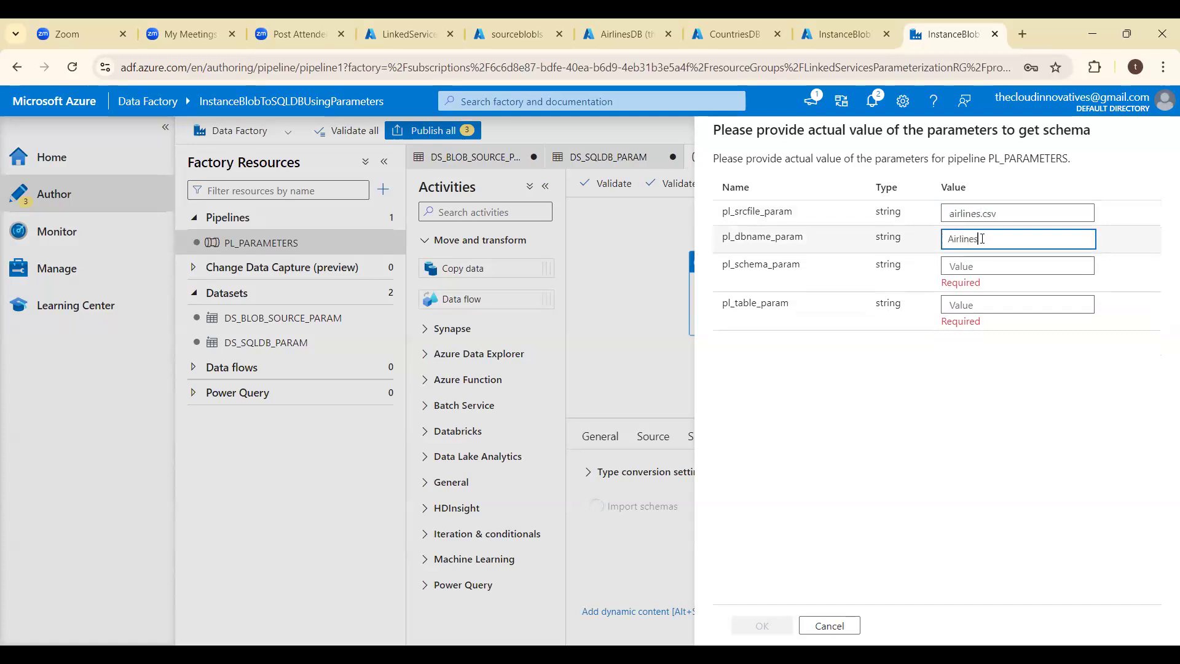
pyautogui.write('DB')
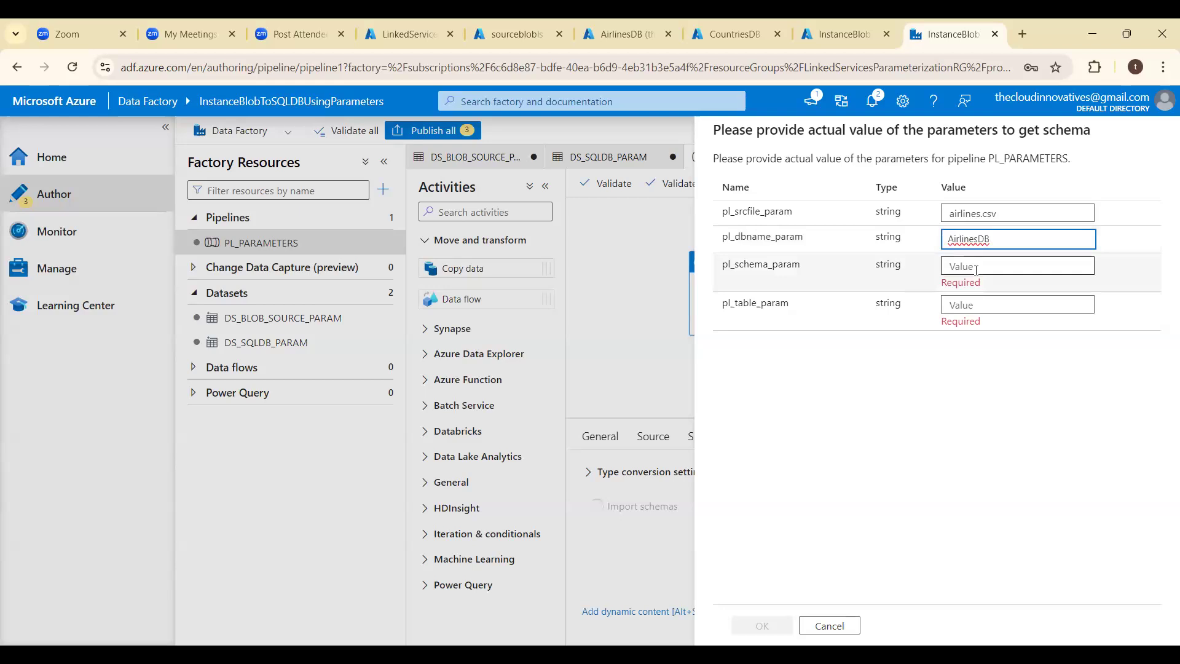
# - Supply dbo for pl_schema_param and AirlinesTable for pl_table_param, and submit the schema import
pyautogui.click(976, 266)
pyautogui.write('dbo')
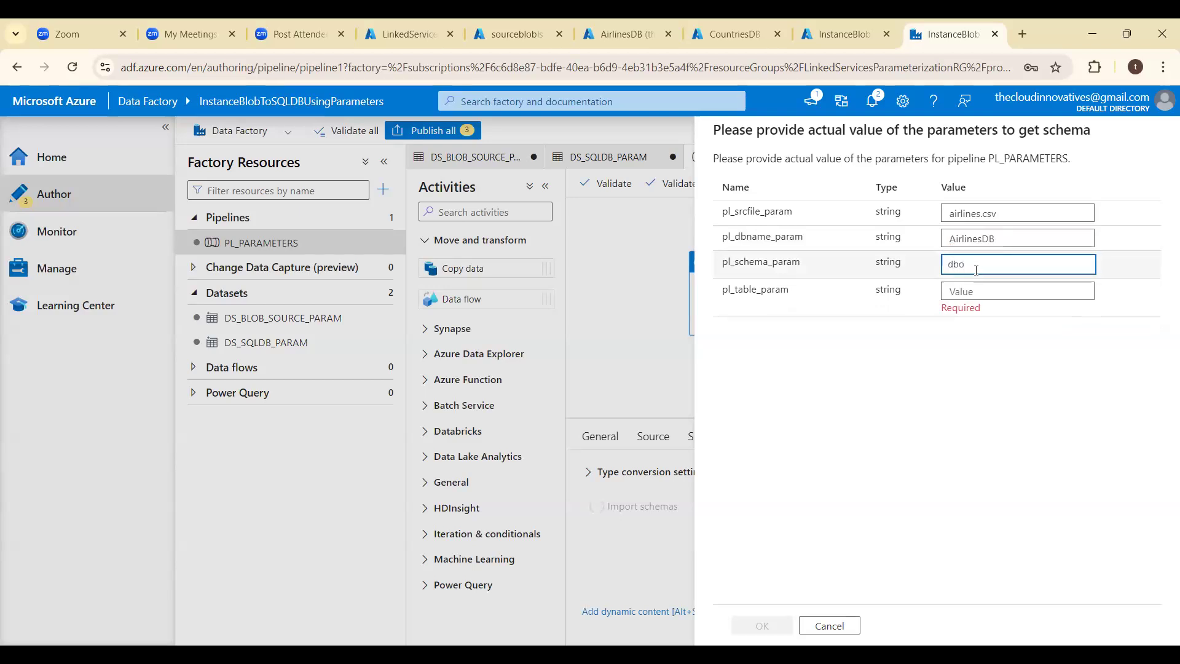
pyautogui.press('Tab')
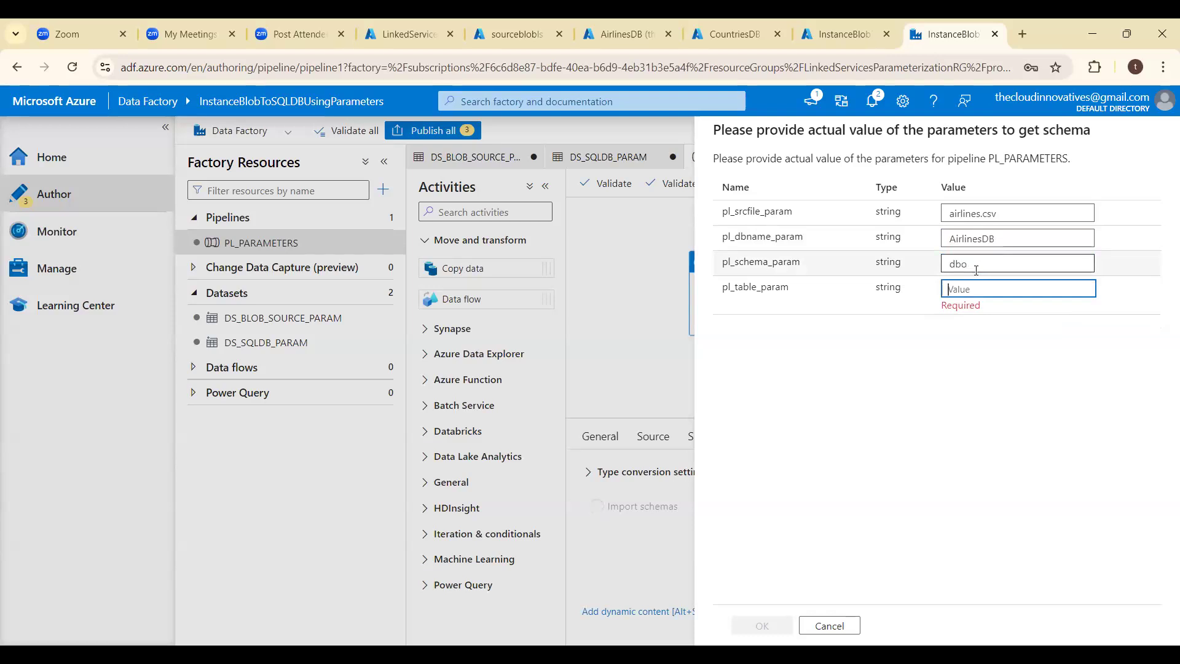
pyautogui.write('Airline')
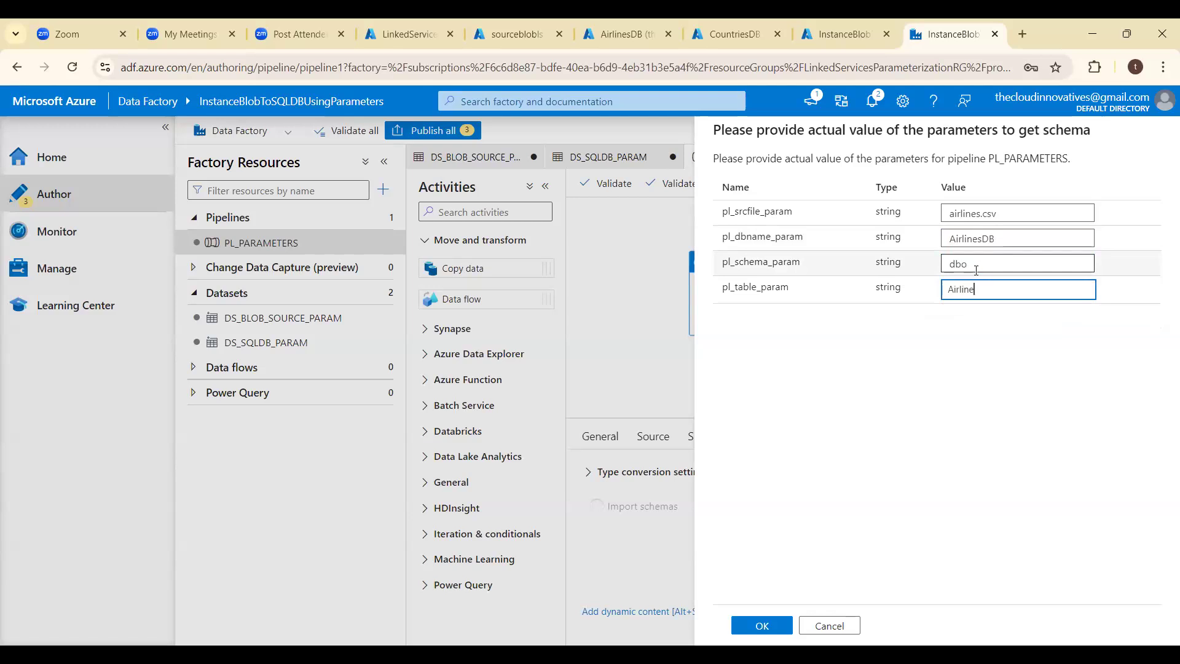
pyautogui.write('sTable')
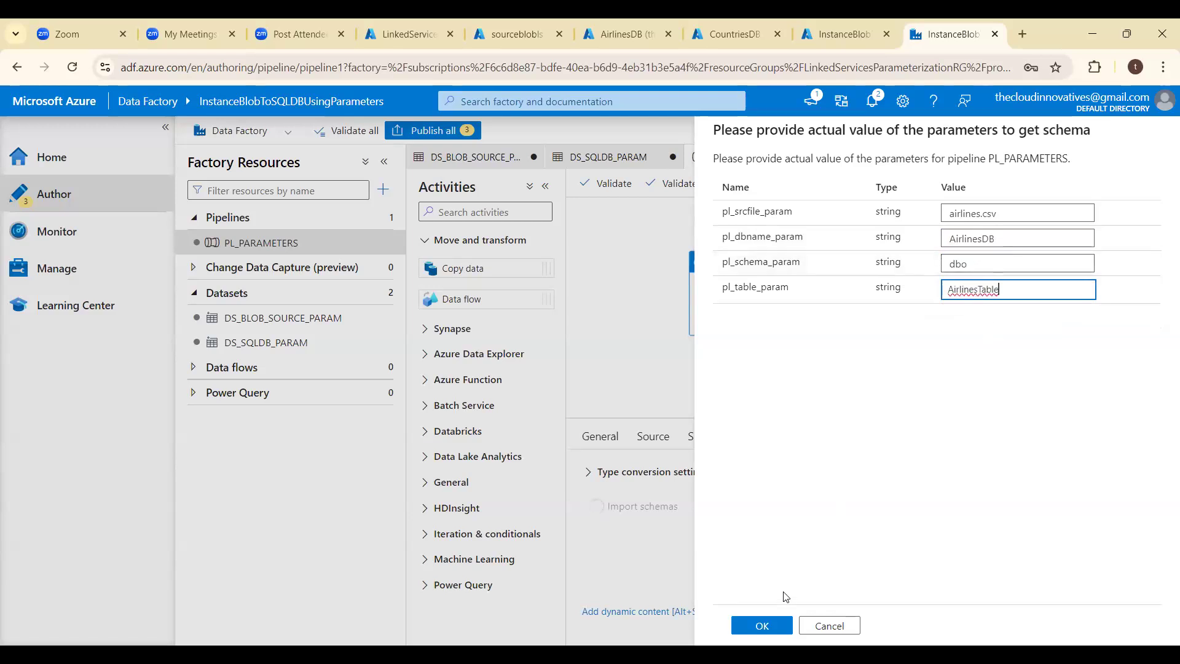
pyautogui.click(782, 626)
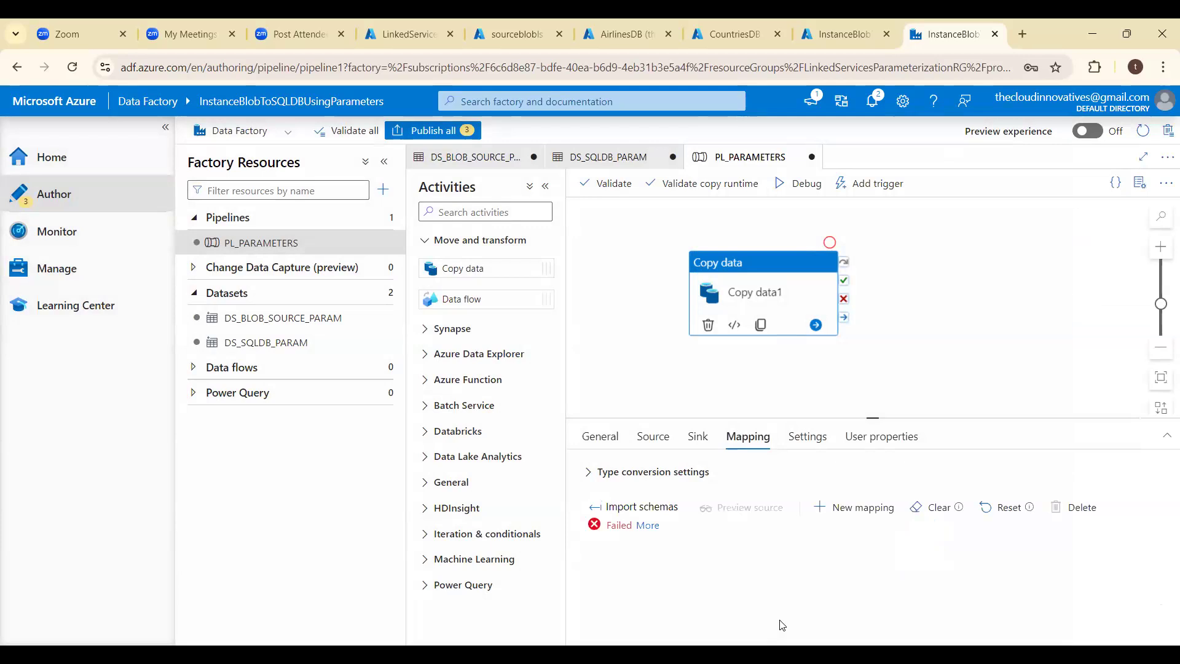
# - Read the schema import's error details and set the Copy data sink's table option to Auto create table
pyautogui.click(649, 527)
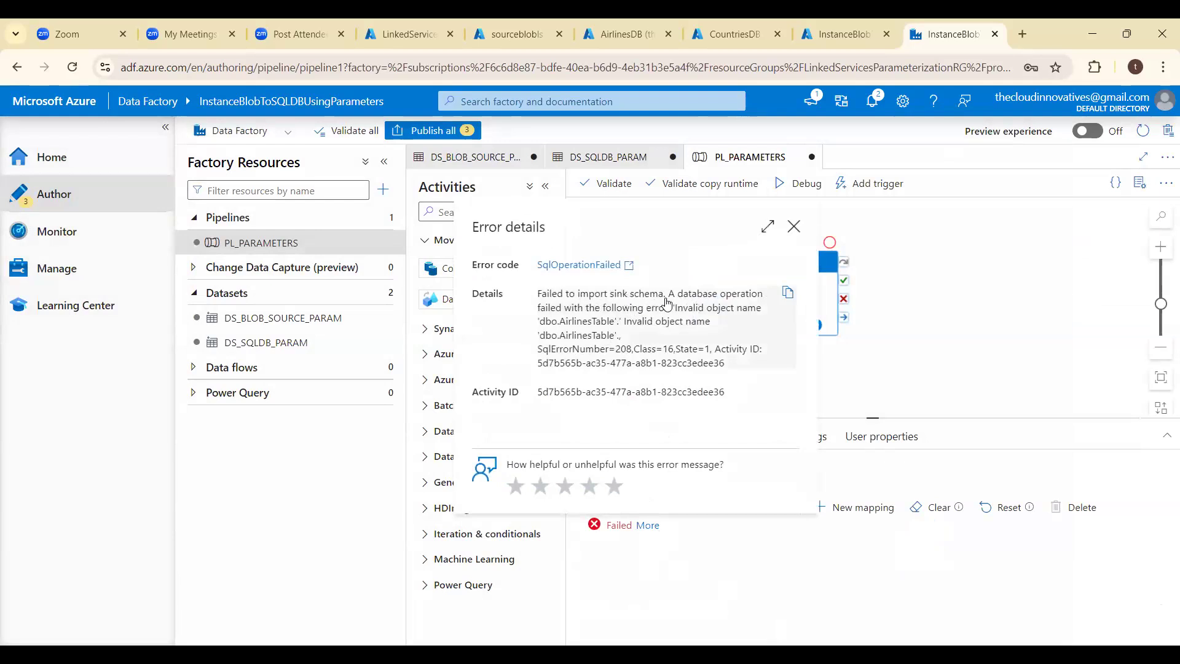
pyautogui.click(794, 227)
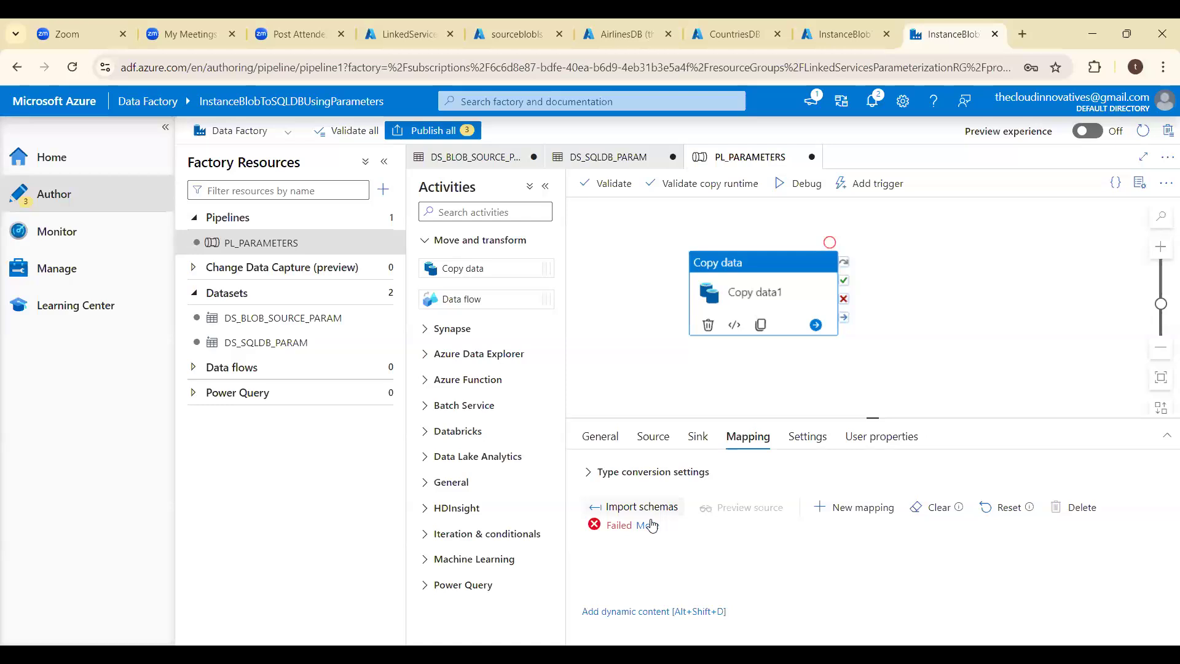
pyautogui.click(694, 437)
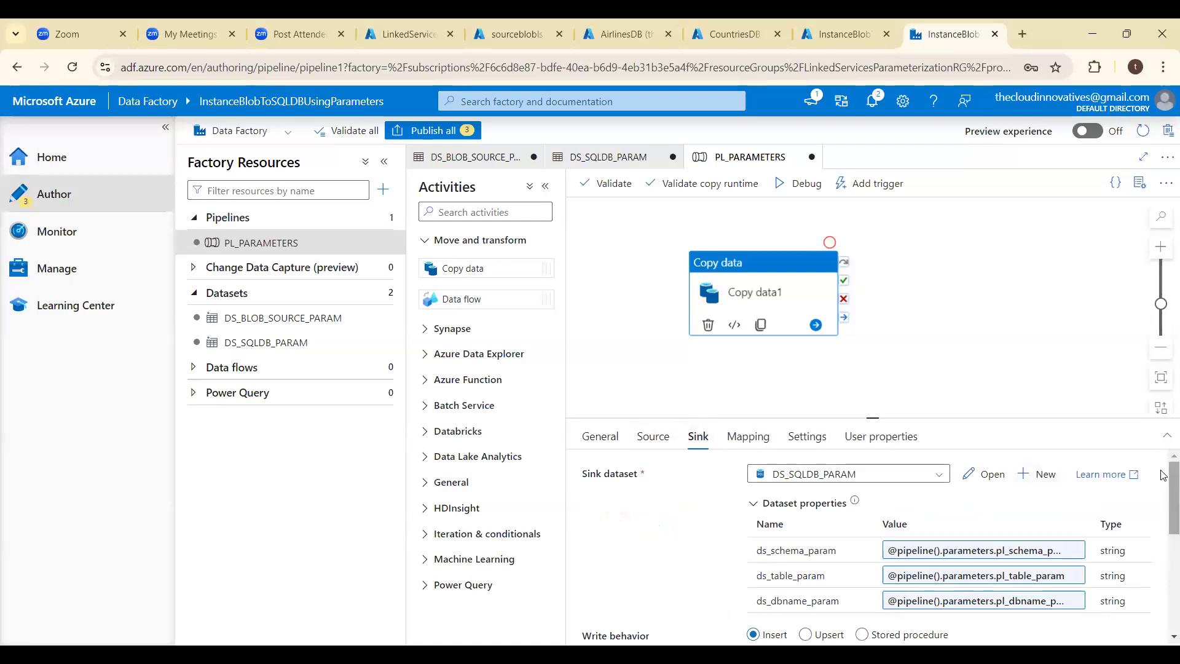
pyautogui.scroll(-3, 1163, 475)
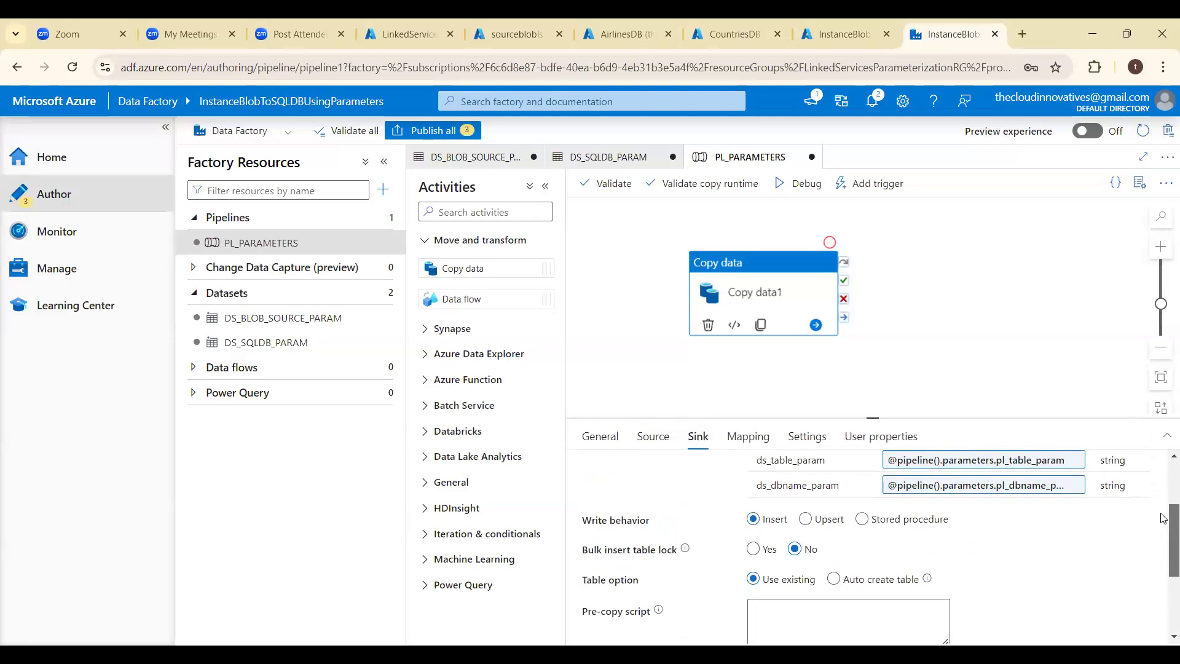
pyautogui.click(833, 579)
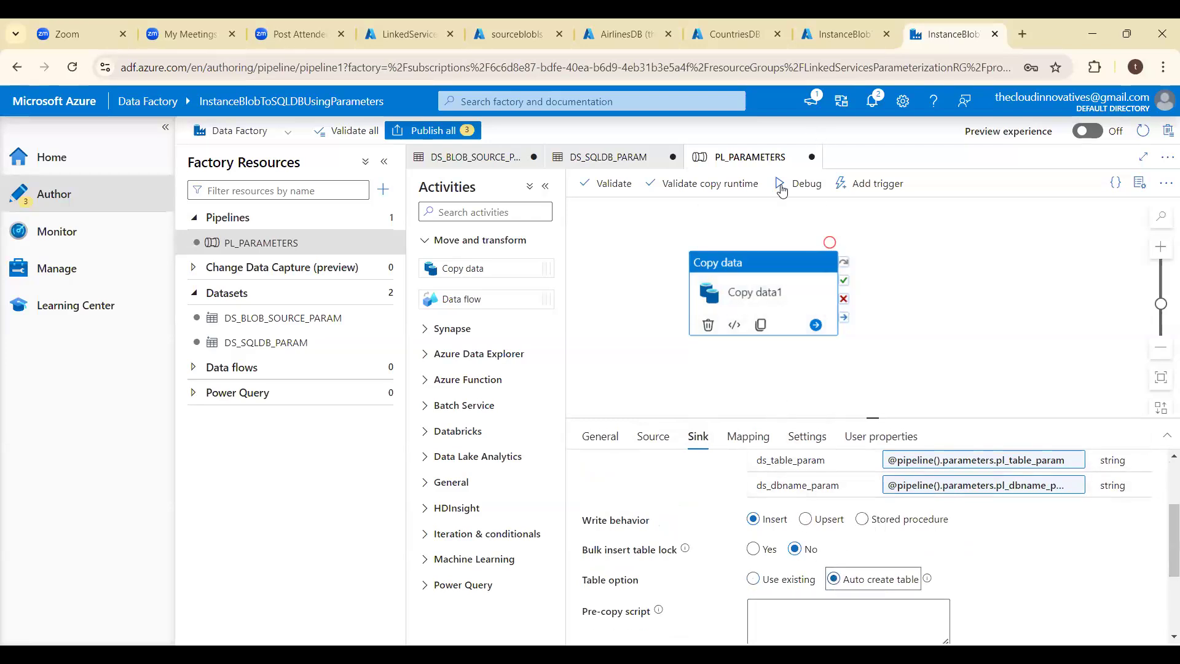
# - Import the mapping schemas again using the same four pipeline parameter values
pyautogui.click(751, 439)
pyautogui.click(639, 506)
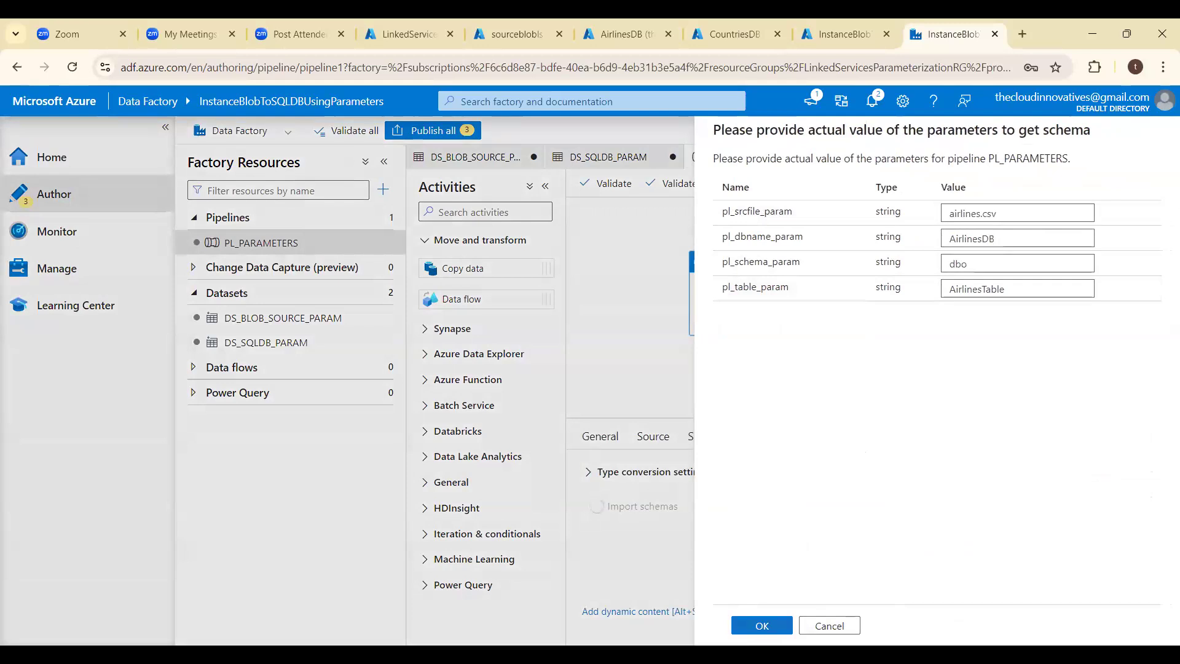
pyautogui.click(761, 625)
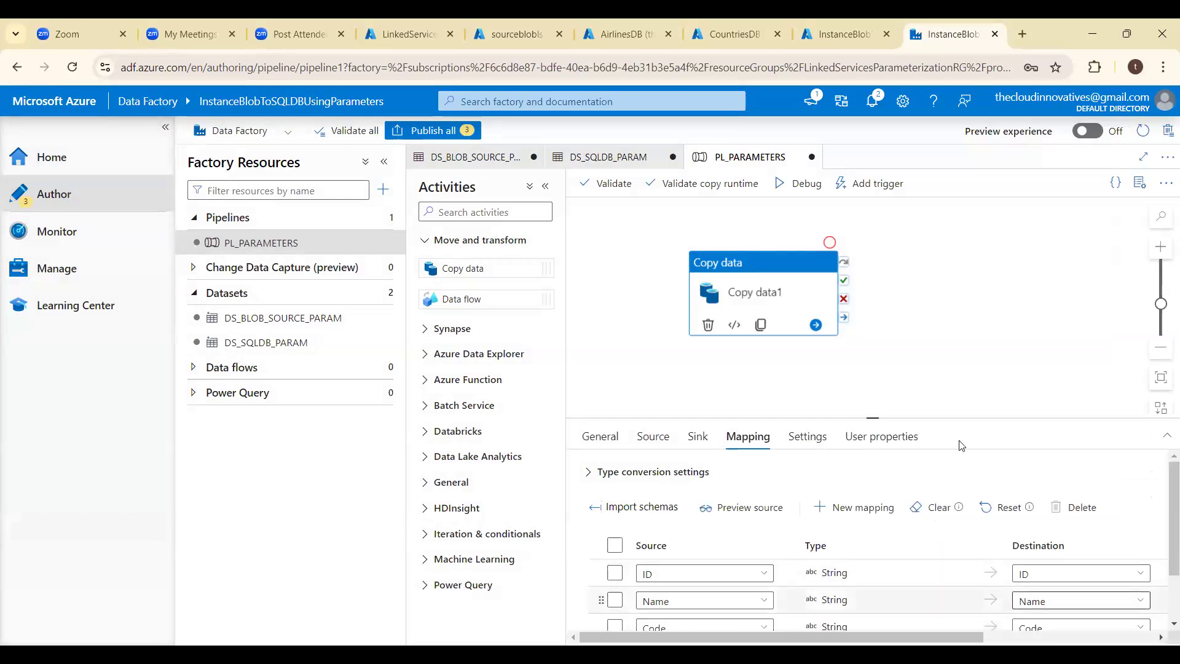
# - Start a debug run of the pipeline, setting pl_srcfile_param to airlines.csv and pl_dbname_param to AirlinesDB
pyautogui.click(781, 184)
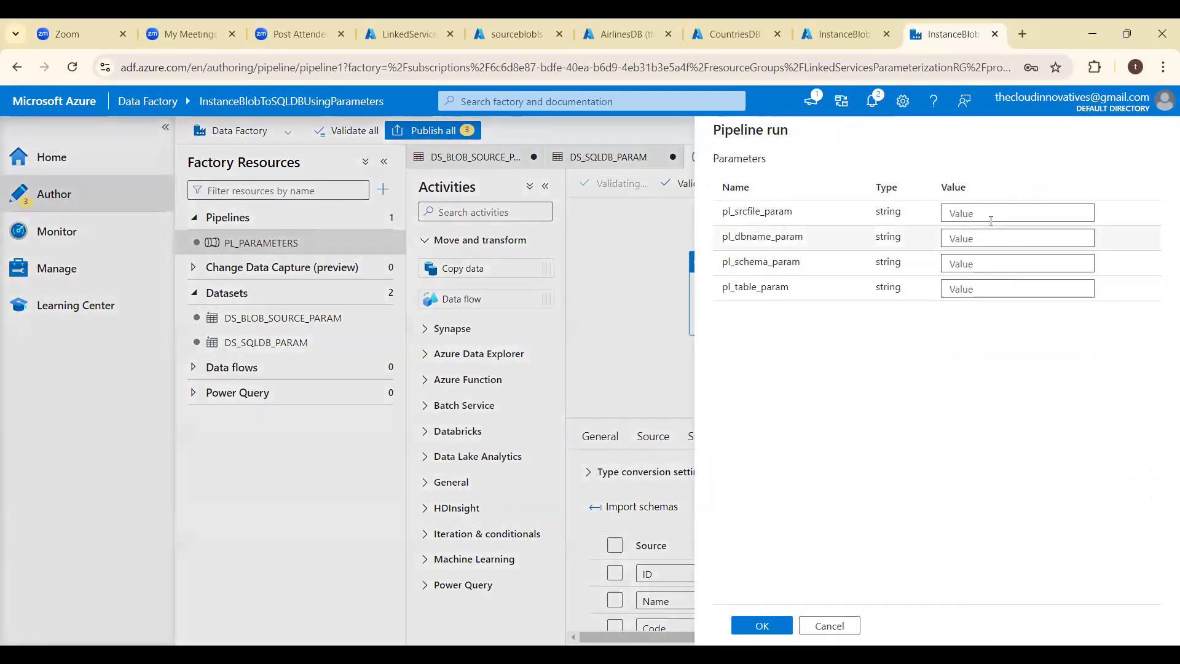
pyautogui.click(990, 214)
pyautogui.write('airlines.csv')
pyautogui.press('Tab')
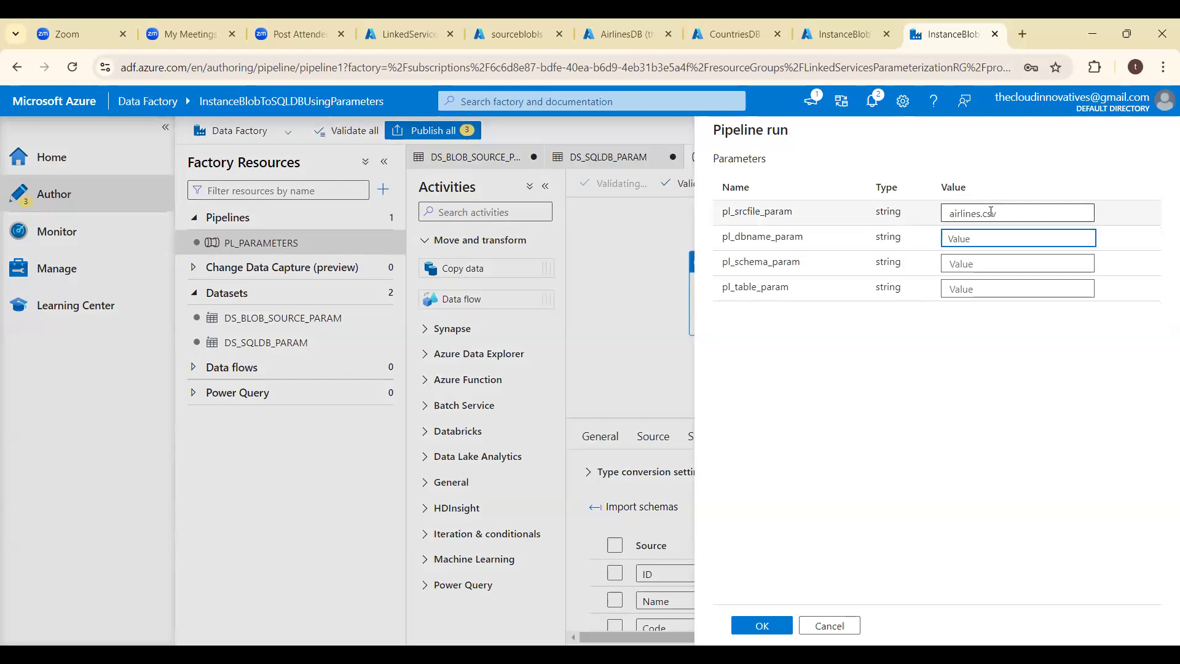
pyautogui.write('Air')
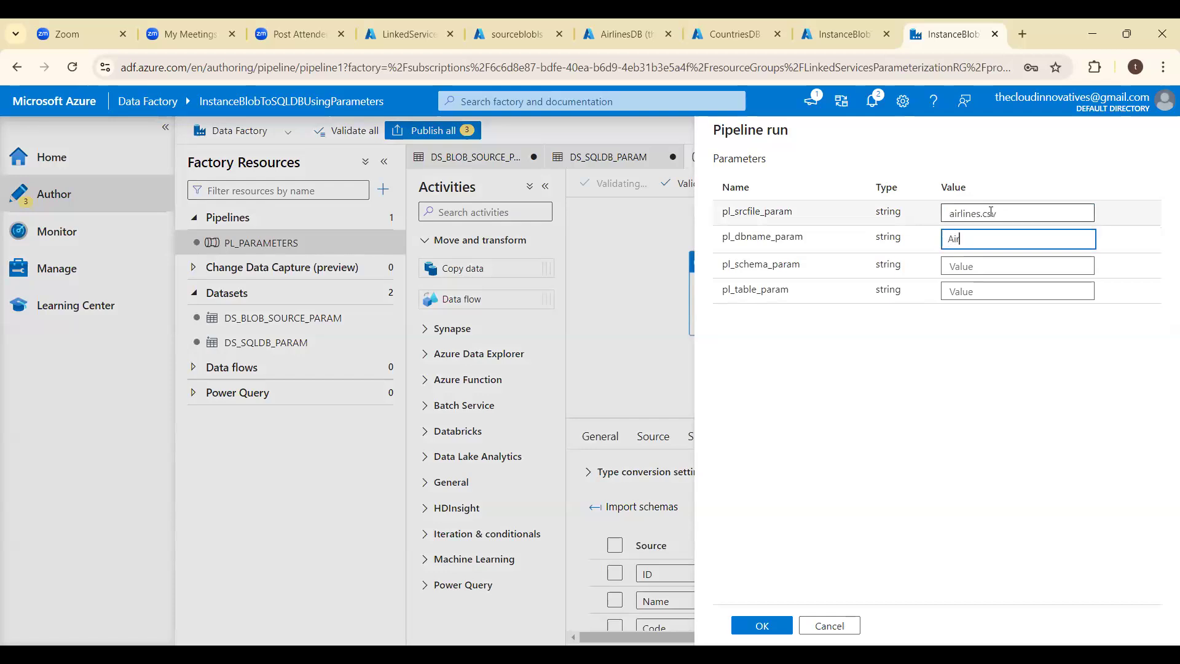
pyautogui.write('linesDB')
pyautogui.press('Tab')
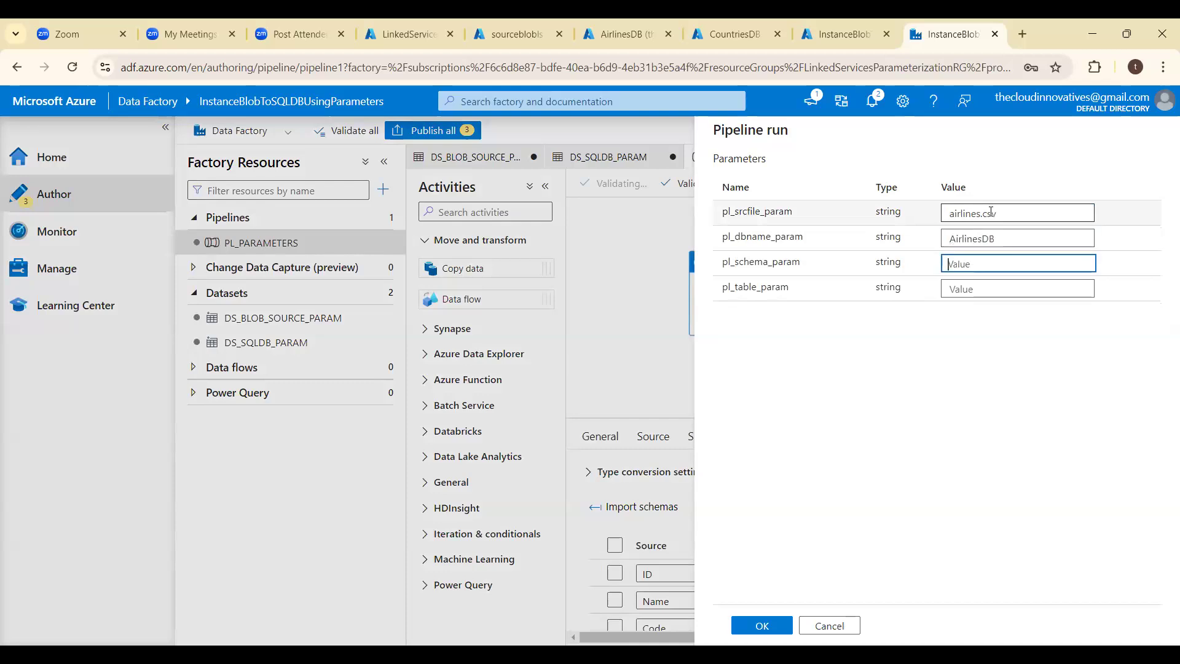
# - Set the debug run's pl_schema_param to dbo and pl_table_param to AirlinesTable, and run the pipeline
pyautogui.write('dbo')
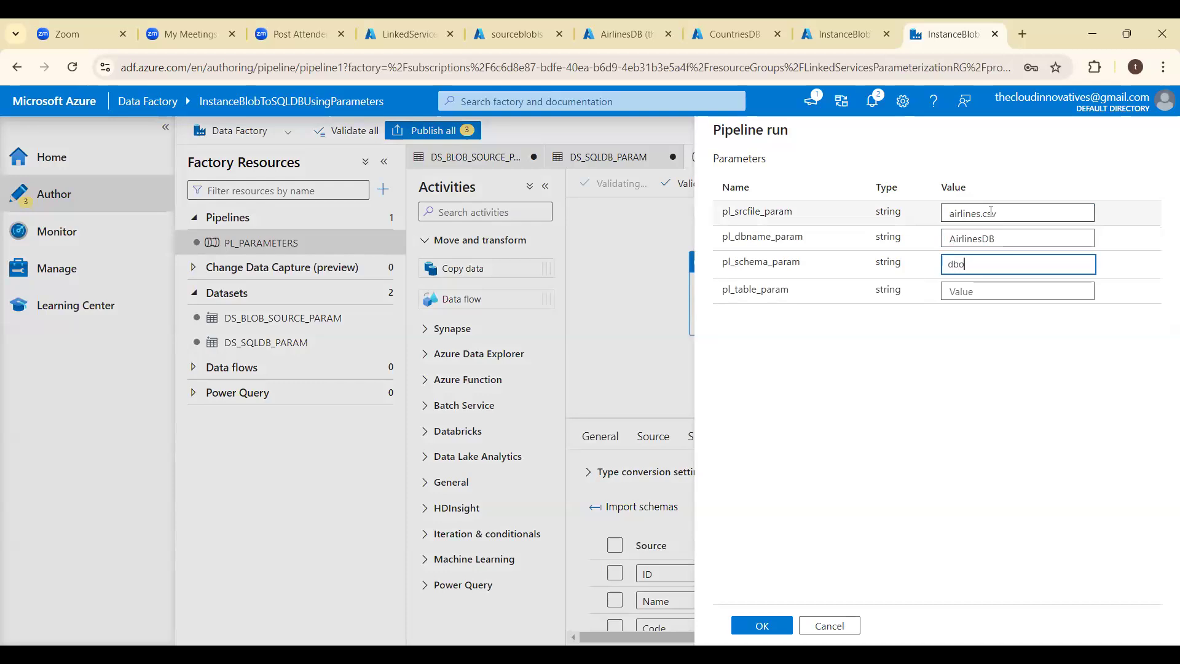
pyautogui.press('Tab')
pyautogui.write('AirlinesTable')
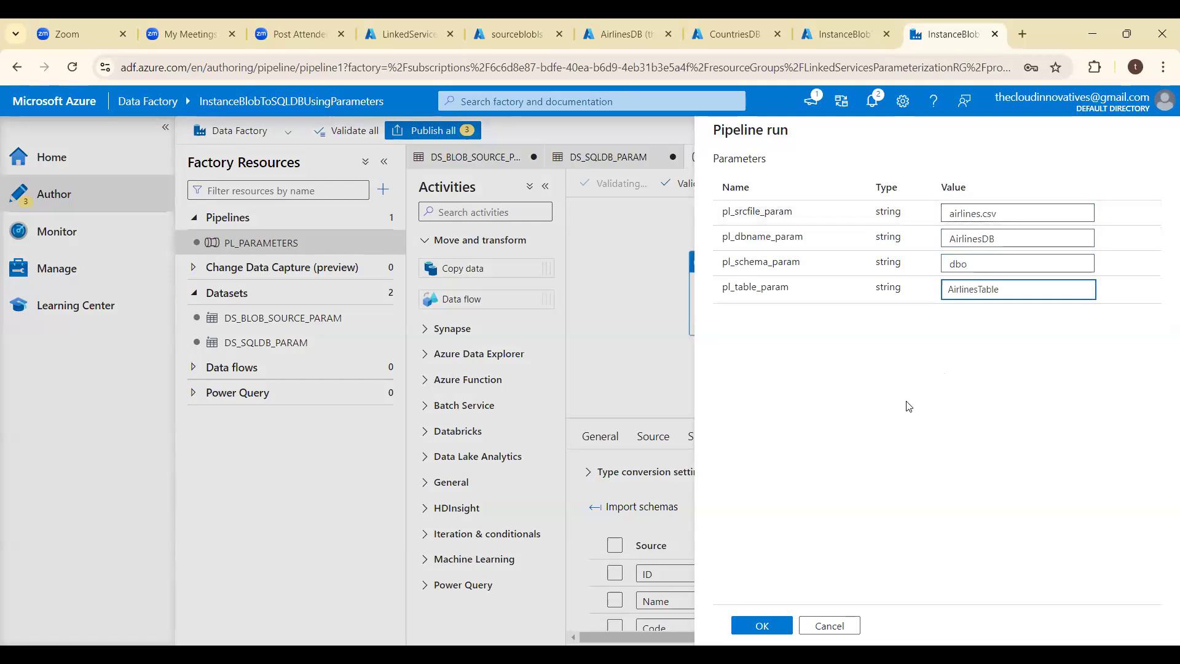
pyautogui.click(762, 626)
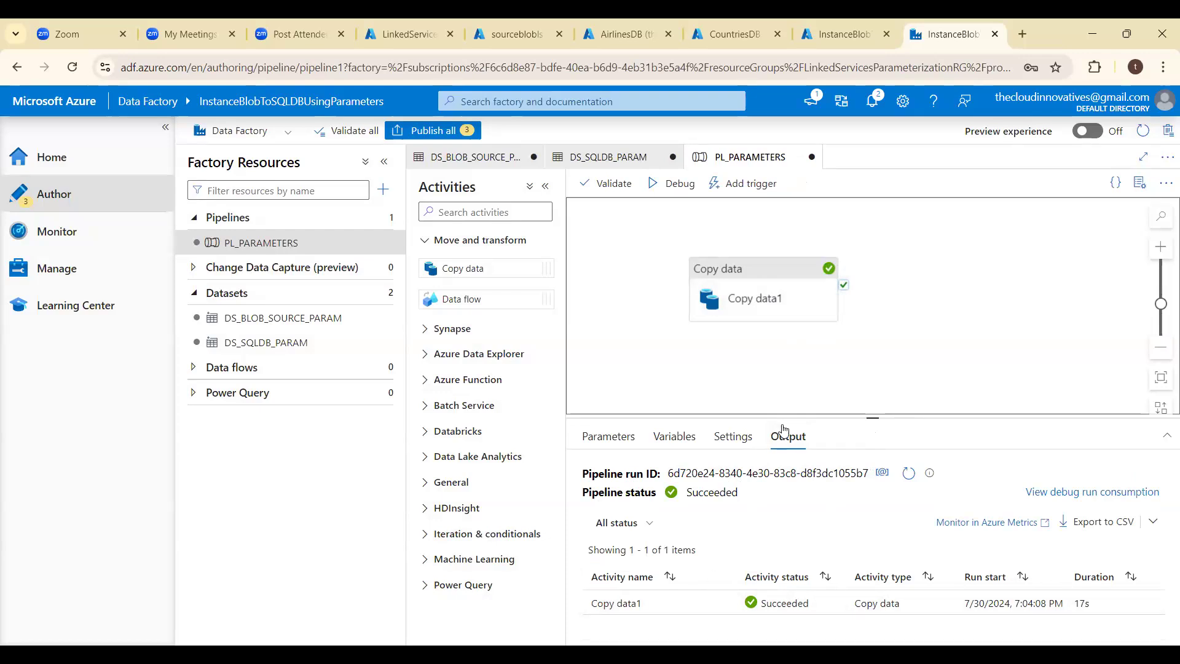
# - Switch to the AirlinesDB page in the Azure portal and try to sign in to its query editor with the SQL login's password
pyautogui.click(623, 24)
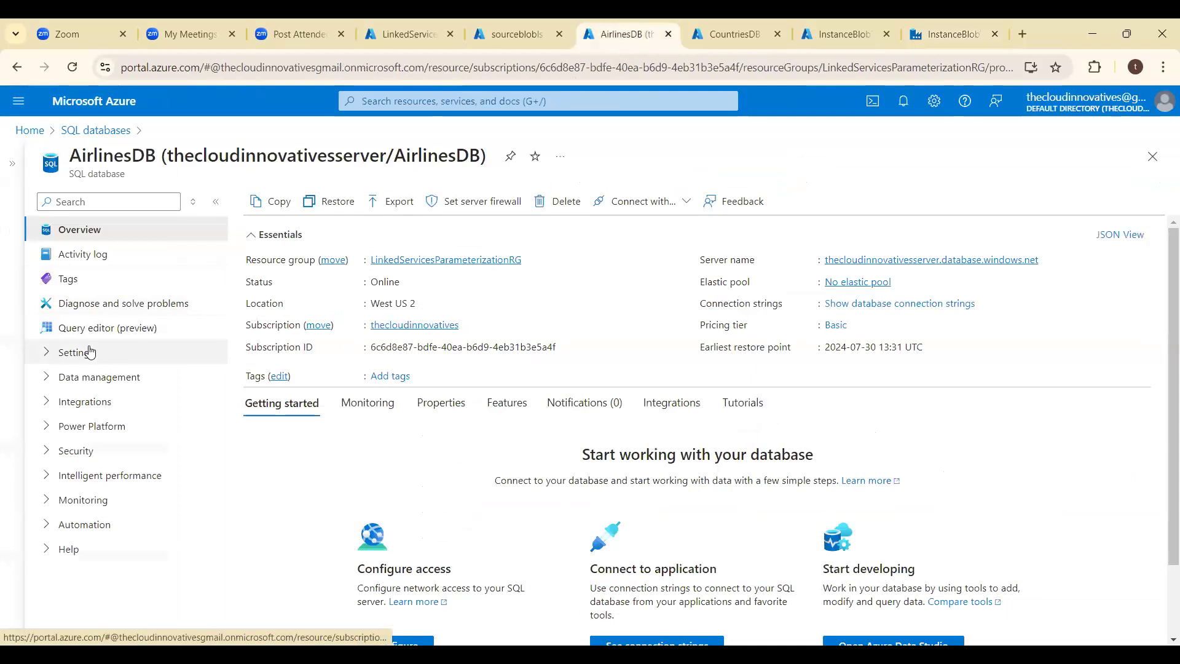
pyautogui.click(95, 327)
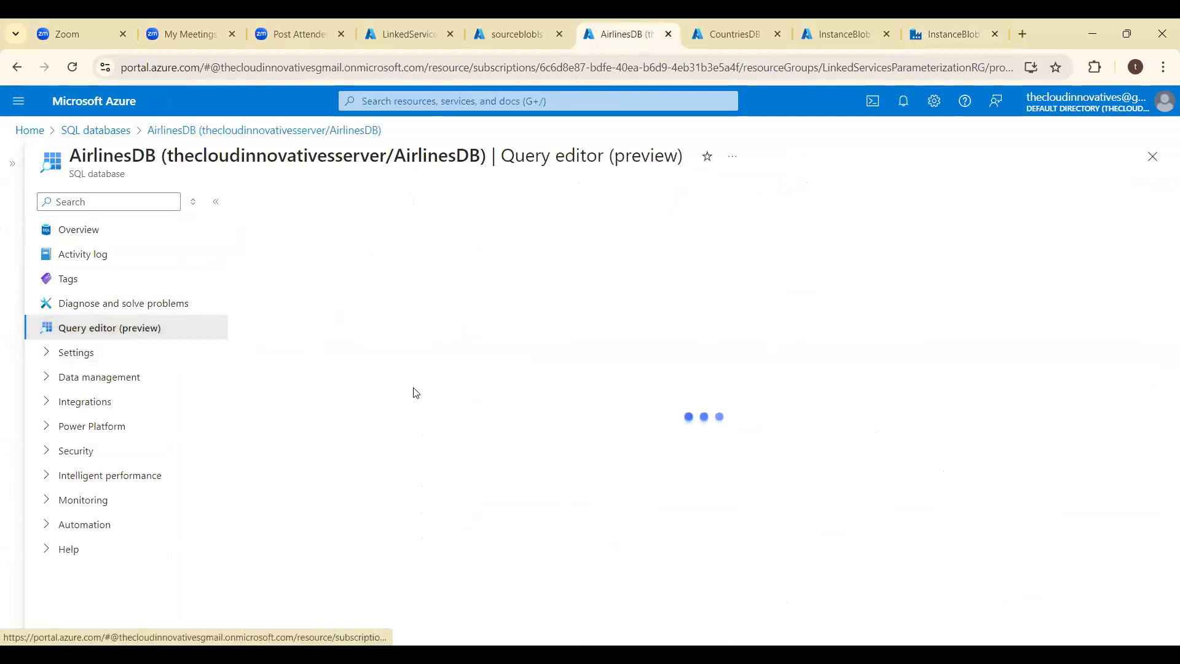
pyautogui.click(487, 478)
pyautogui.write('*****')
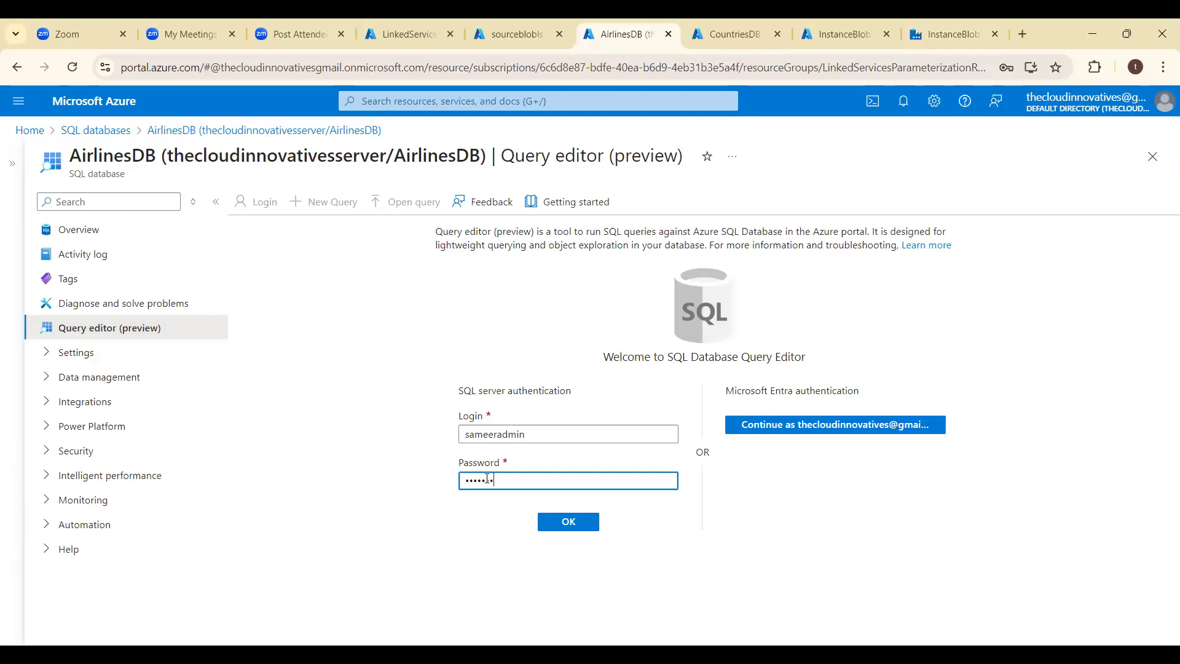
pyautogui.press('Return')
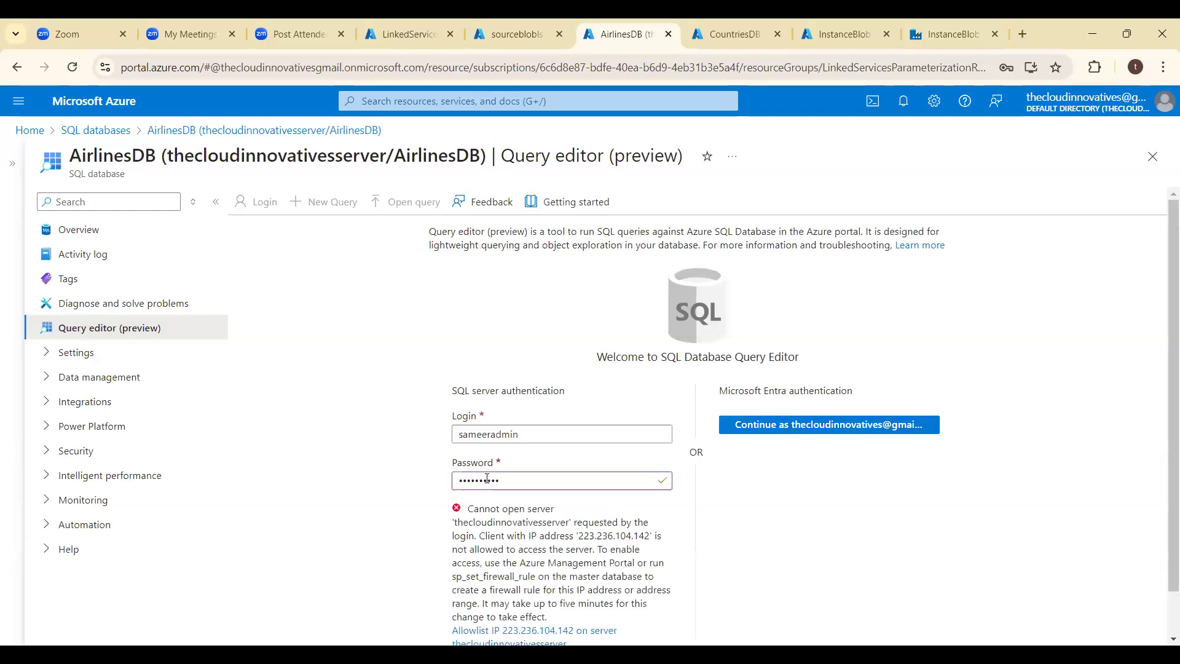
# - Clear and re-enter the SQL login's password, and try signing in to the AirlinesDB query editor again
pyautogui.click(531, 479)
pyautogui.hotkey('ctrl', 'a')
pyautogui.press('BackSpace')
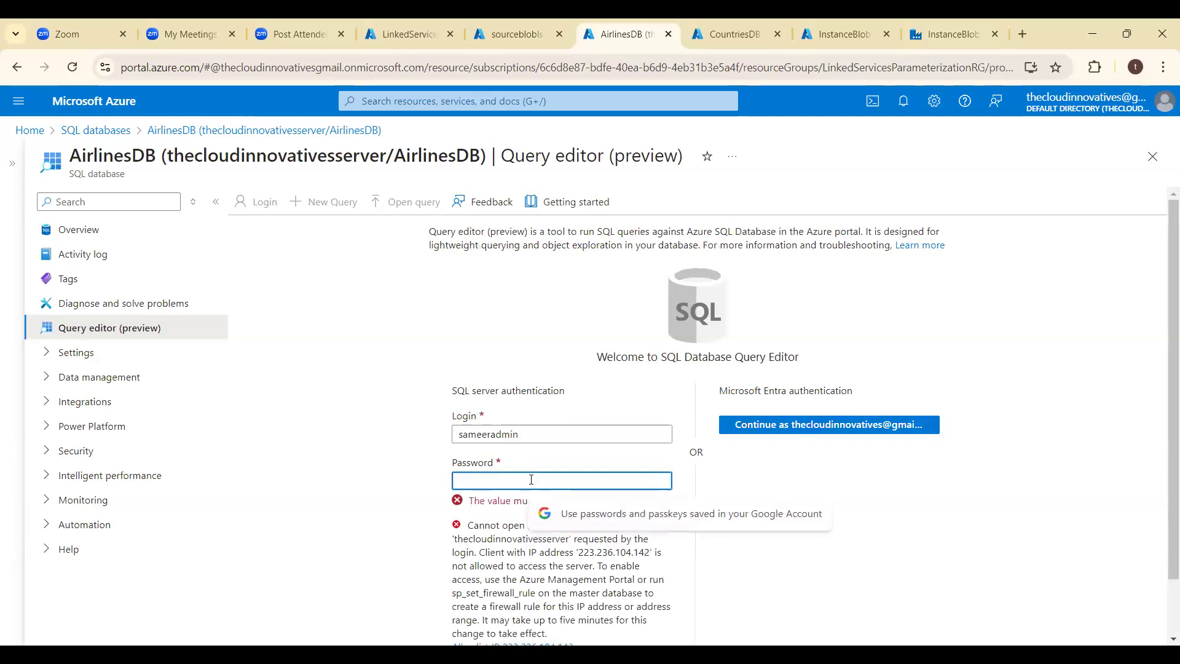
pyautogui.write('••')
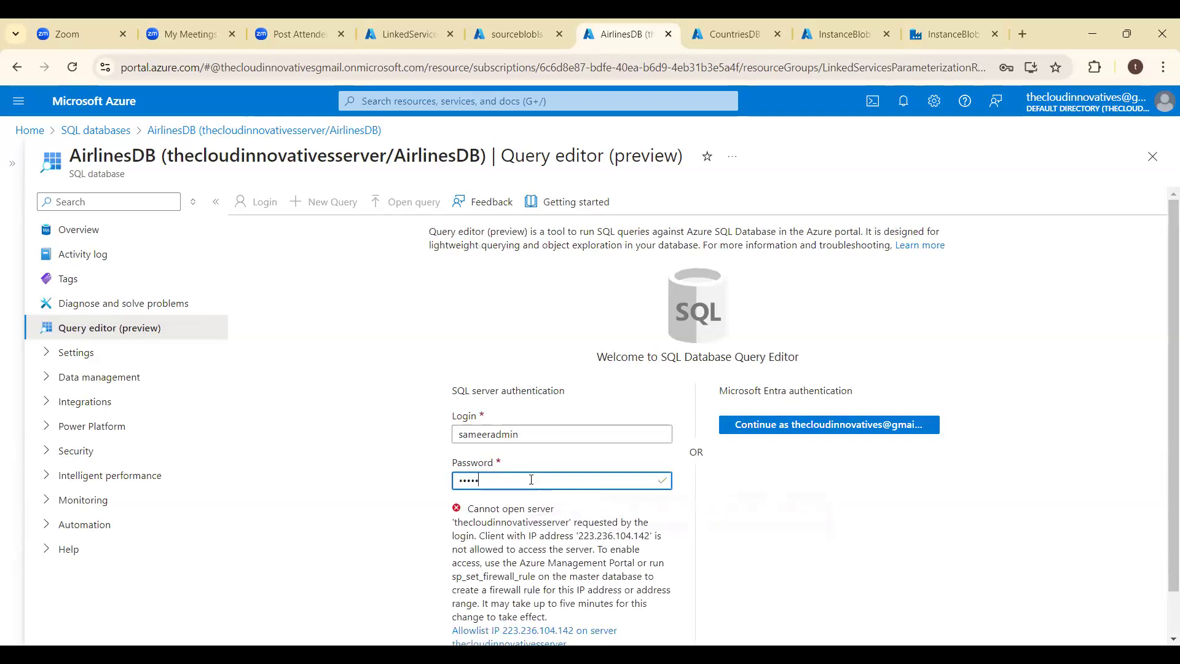
pyautogui.press('Return')
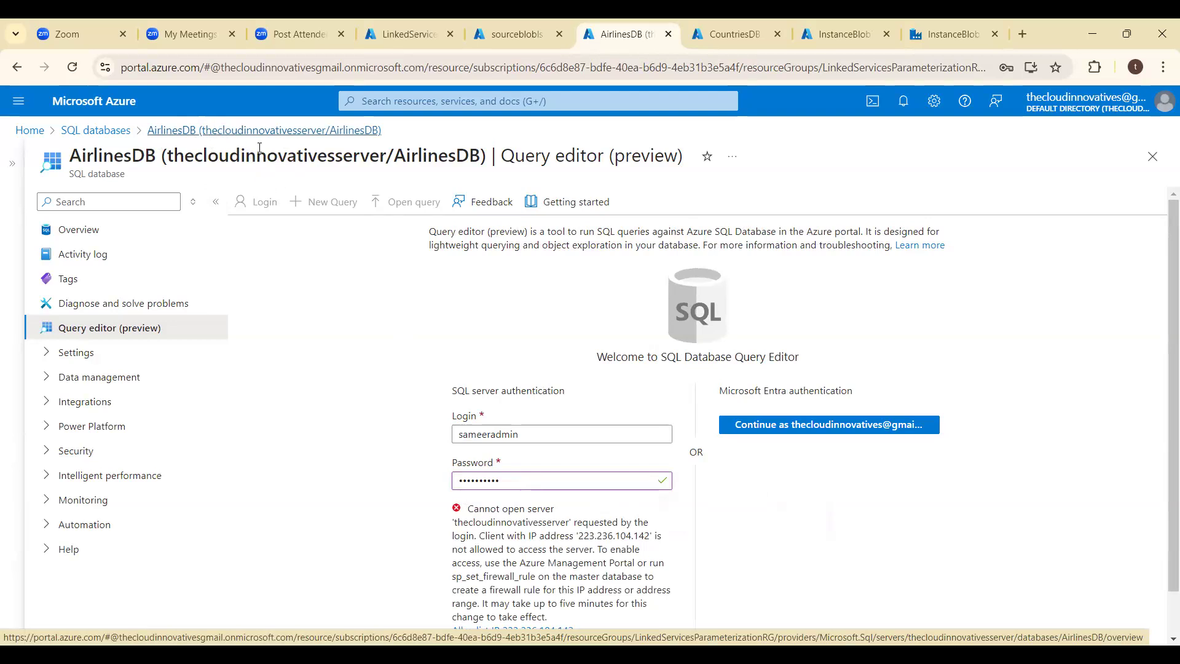
# - Leave the query editor, discarding unsaved edits, then reopen AirlinesDB from the SQL databases list and open its server firewall settings
pyautogui.click(113, 135)
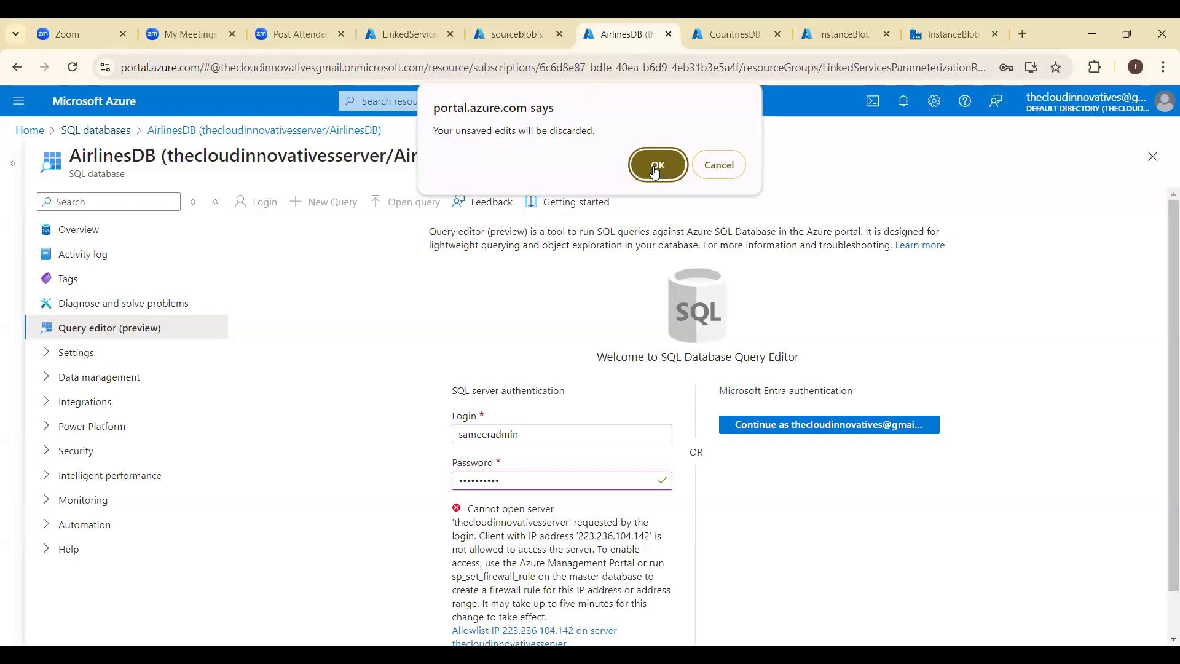
pyautogui.click(655, 168)
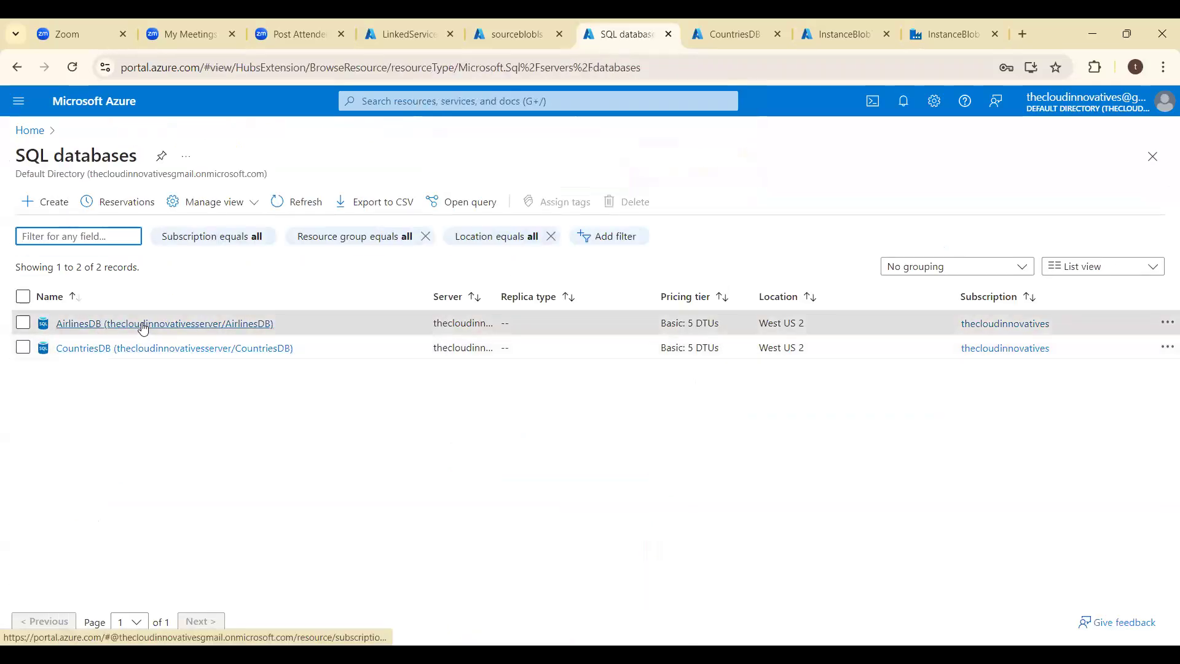
pyautogui.click(143, 324)
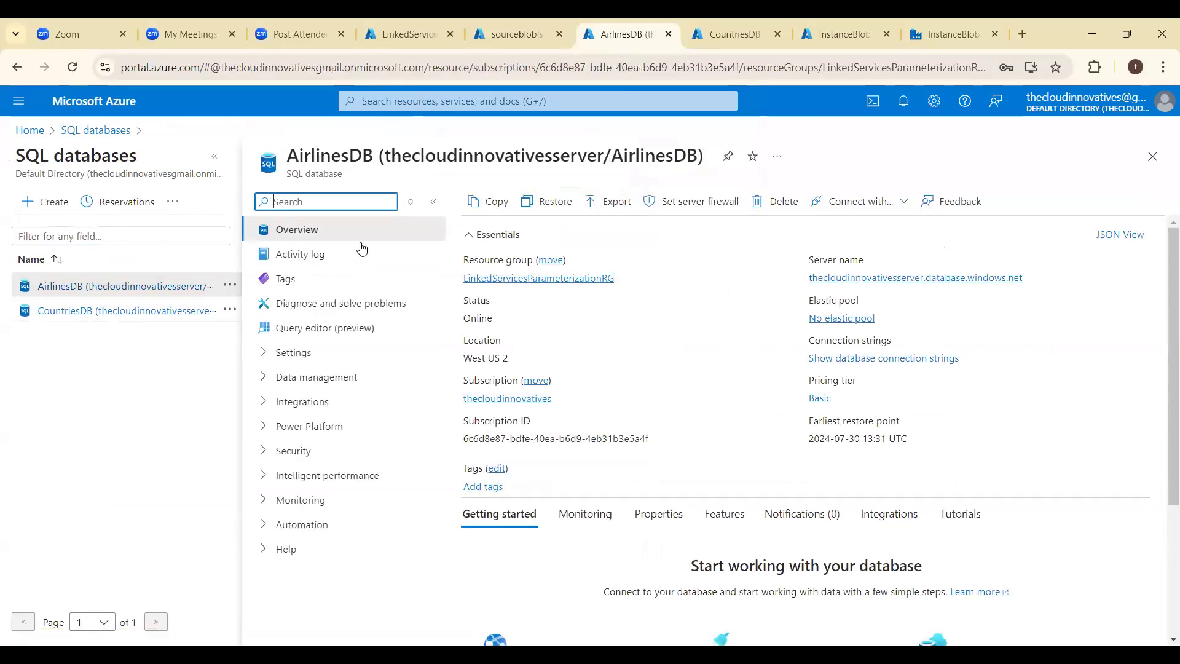
pyautogui.click(710, 202)
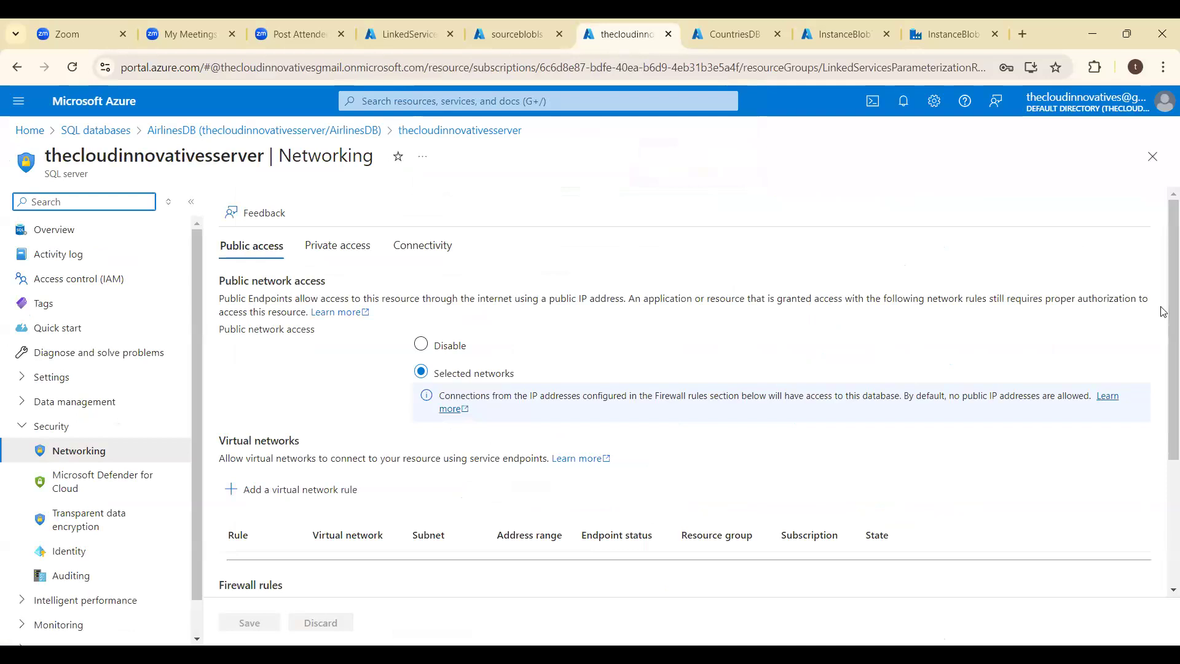
# - Add a firewall rule for the current client IPv4 address to the SQL server and save the networking settings
pyautogui.scroll(-3, 1164, 311)
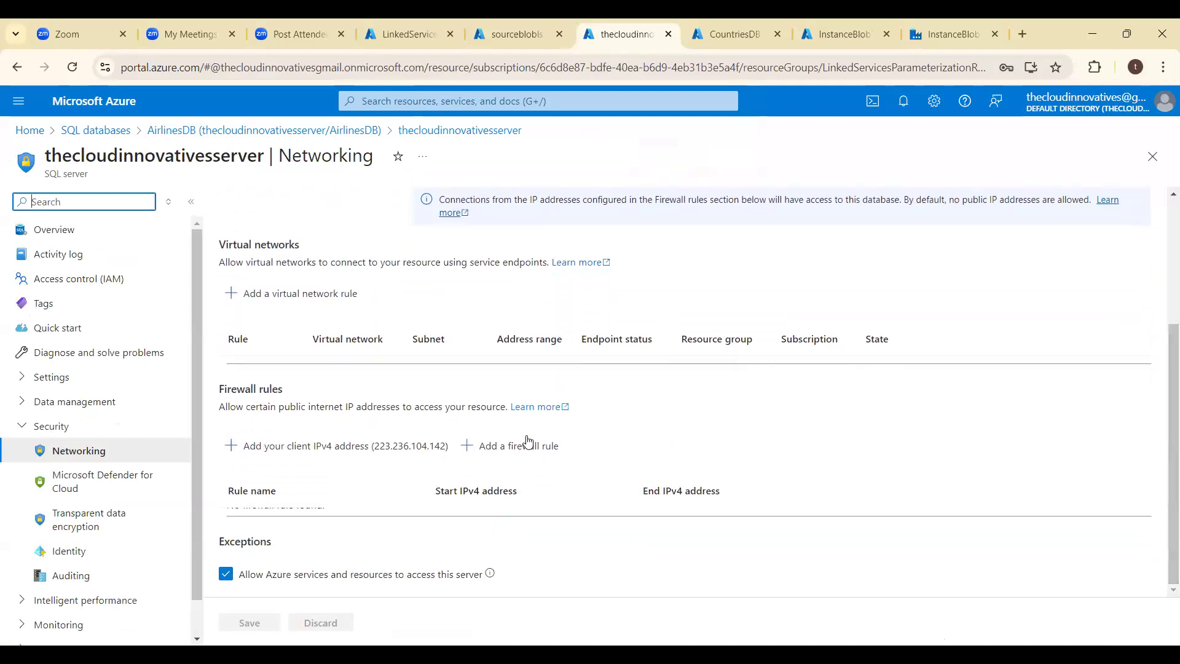
pyautogui.click(479, 452)
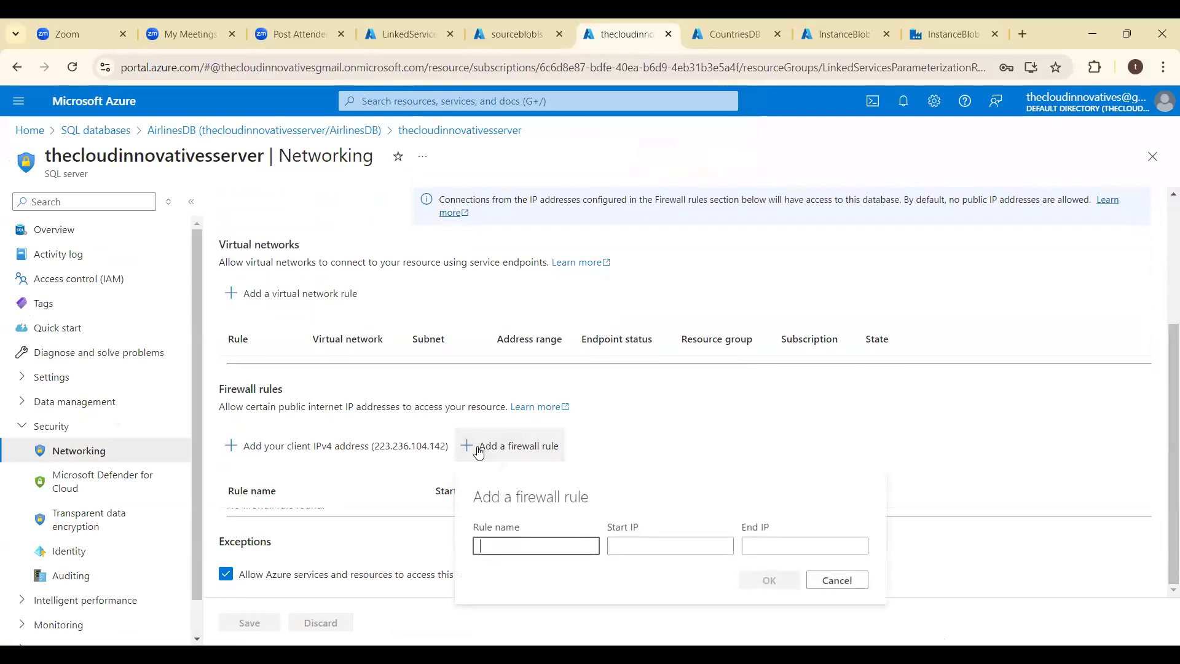
pyautogui.click(828, 582)
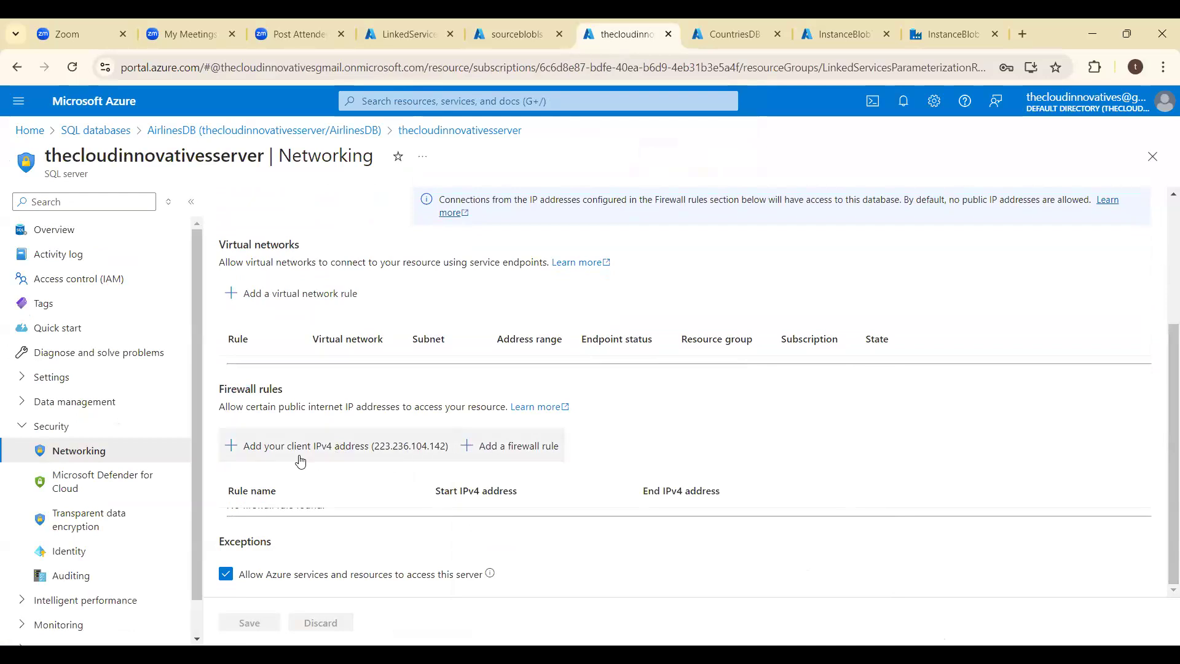
pyautogui.click(234, 449)
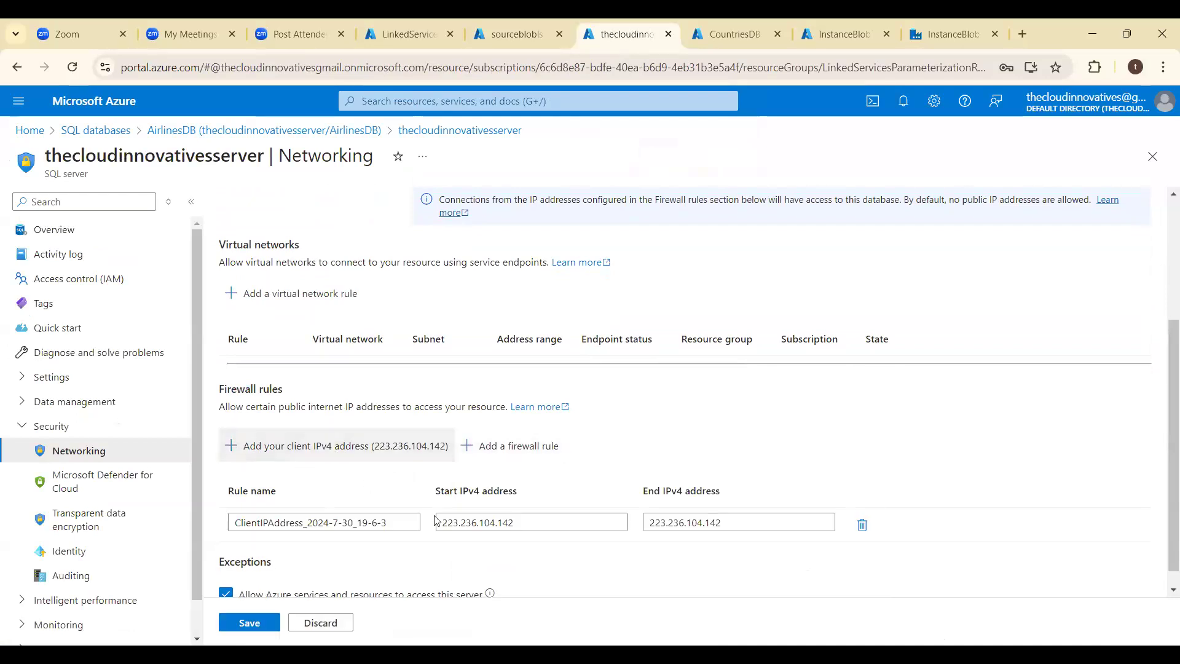
pyautogui.click(239, 625)
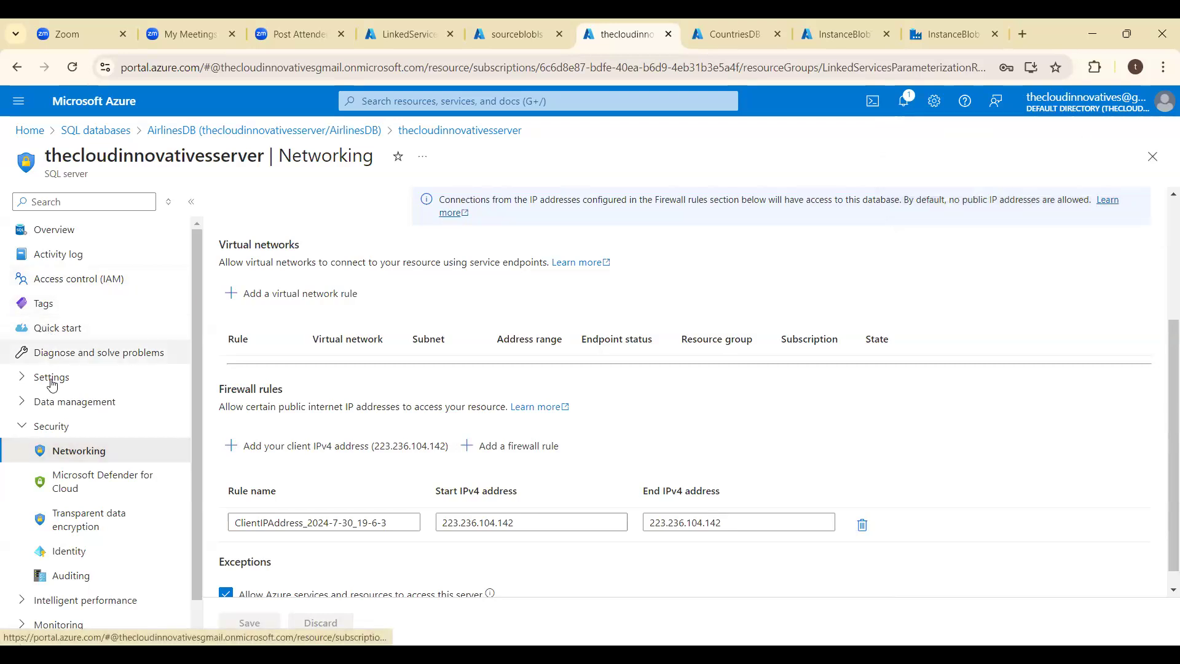
# - Look through the SQL server's overview, quick start, settings, data management, security, performance, monitoring and automation sections for a way to its databases
pyautogui.click(60, 235)
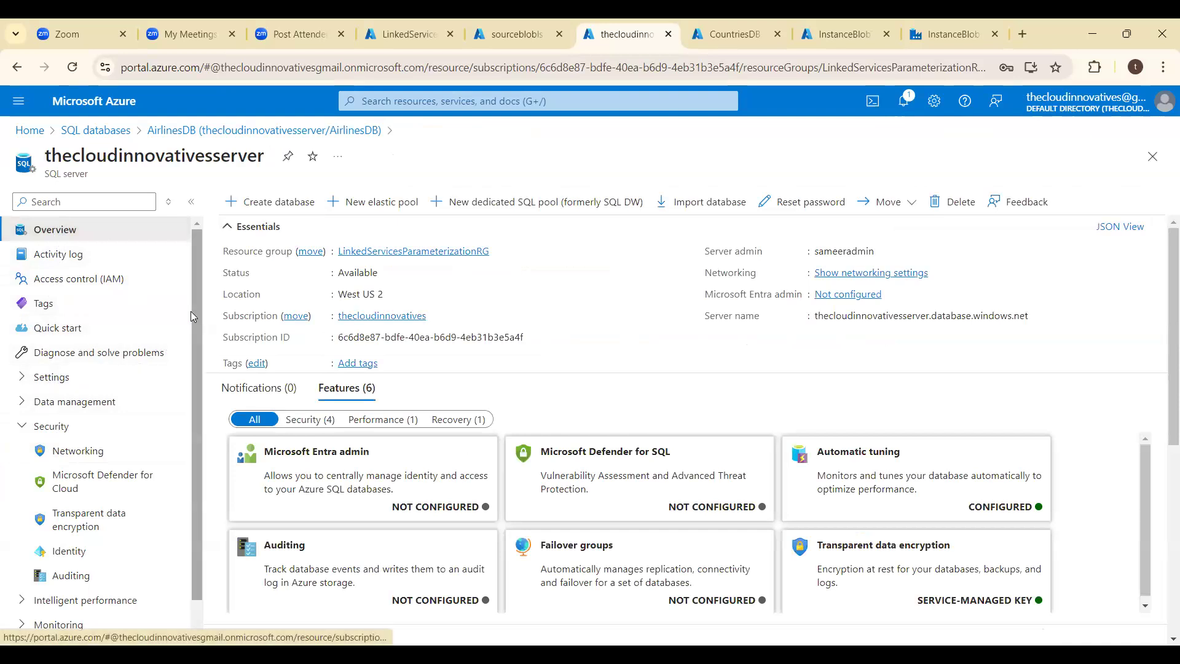
pyautogui.moveTo(192, 316)
pyautogui.mouseDown()
pyautogui.moveTo(199, 389)
pyautogui.moveTo(202, 311)
pyautogui.mouseUp()
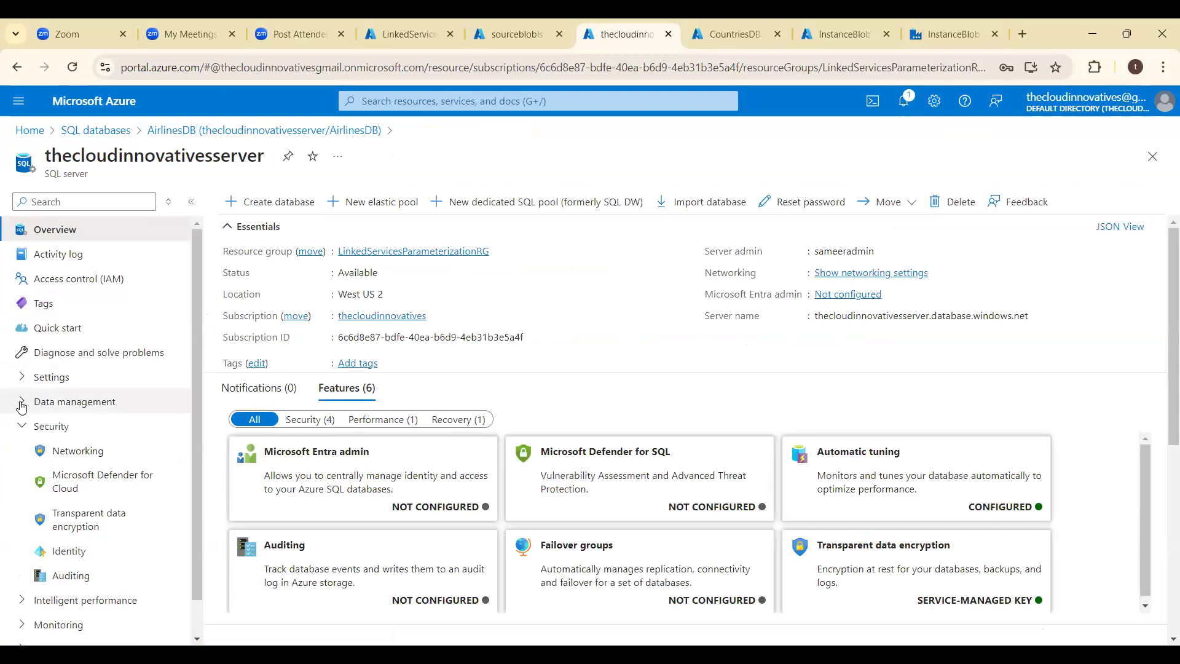
pyautogui.click(22, 380)
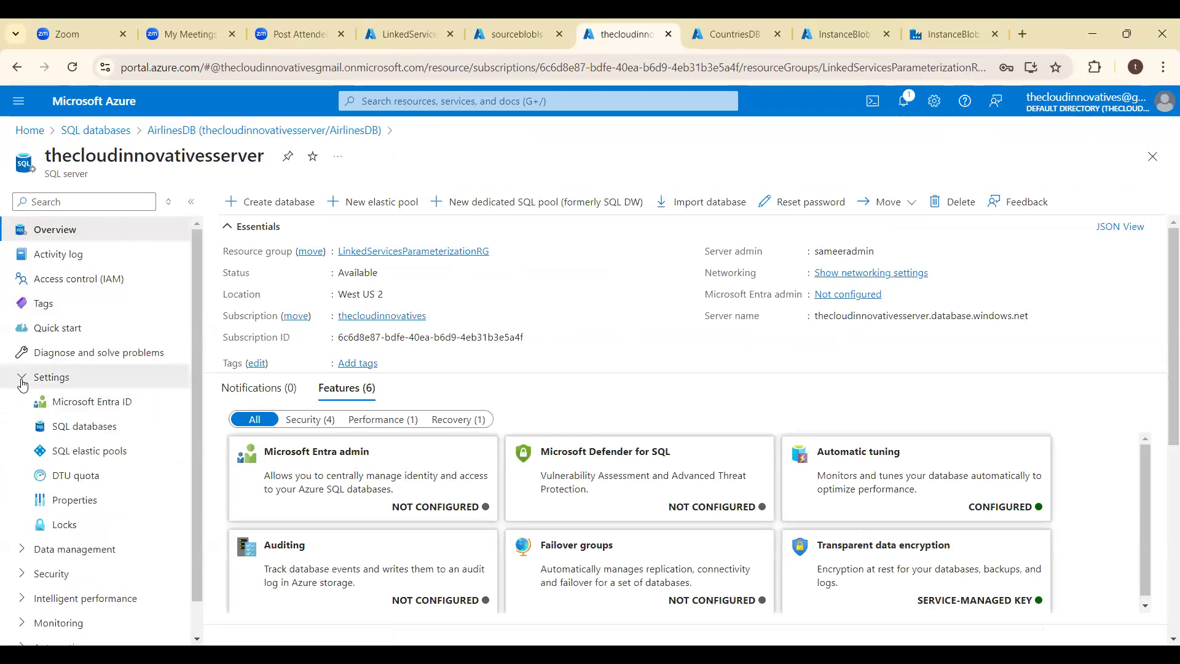
pyautogui.click(23, 380)
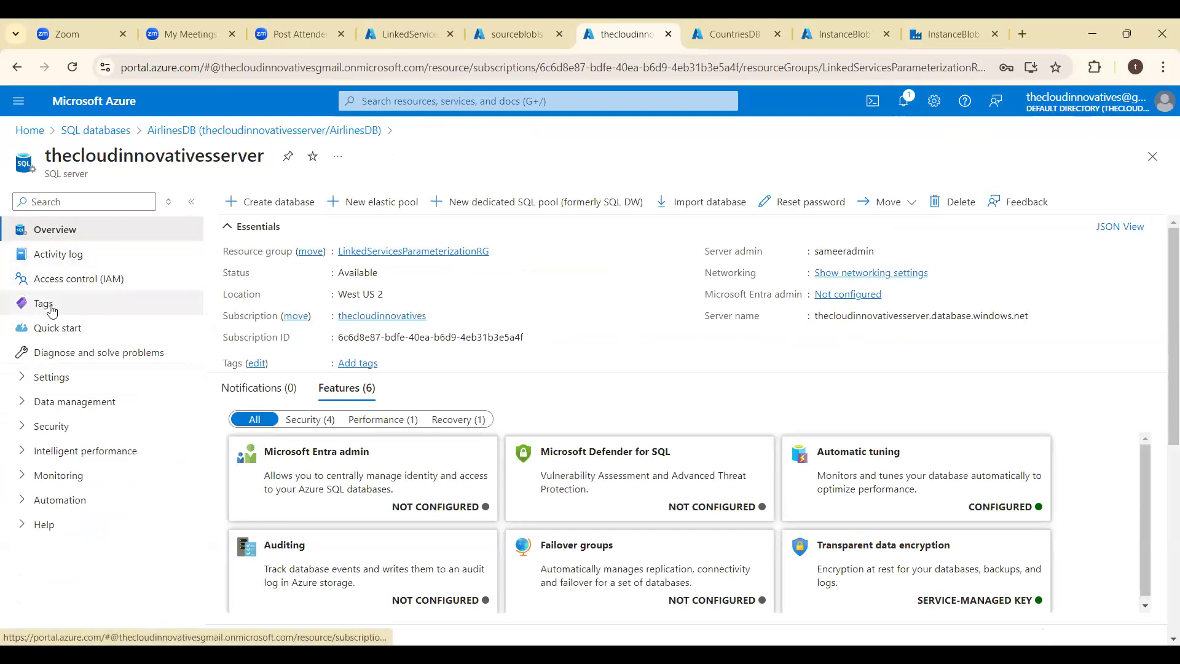
pyautogui.click(23, 402)
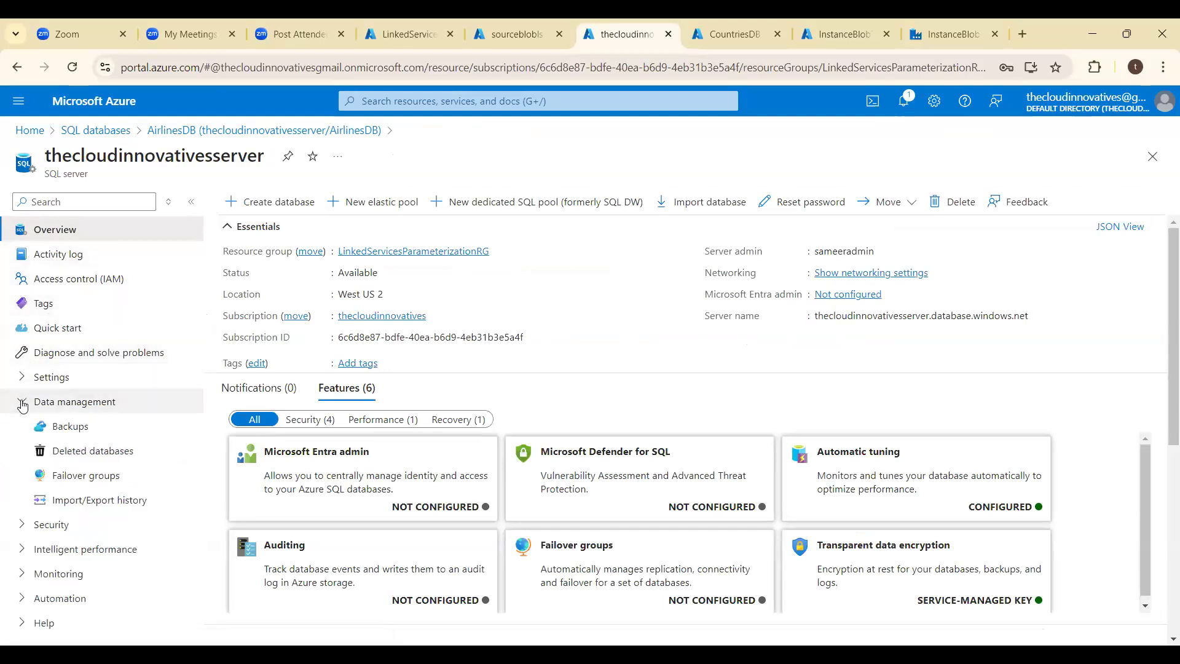
pyautogui.click(23, 404)
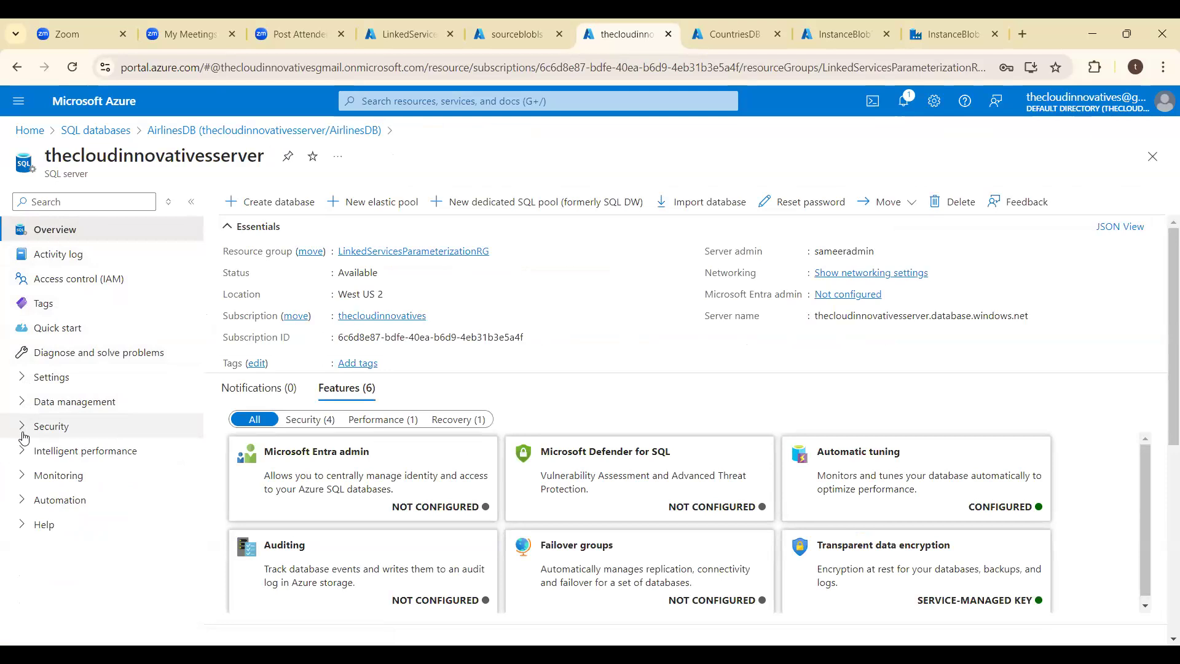
pyautogui.click(24, 429)
pyautogui.click(23, 435)
pyautogui.click(23, 452)
pyautogui.click(23, 452)
pyautogui.click(20, 477)
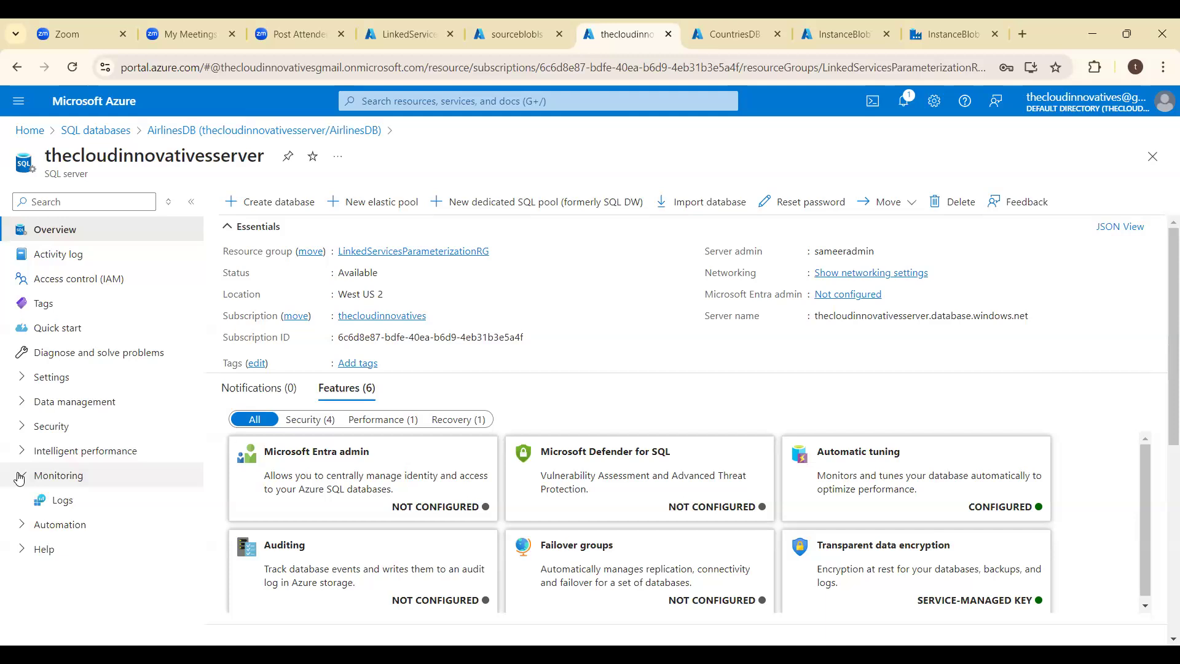
pyautogui.click(20, 478)
pyautogui.click(23, 503)
pyautogui.click(23, 502)
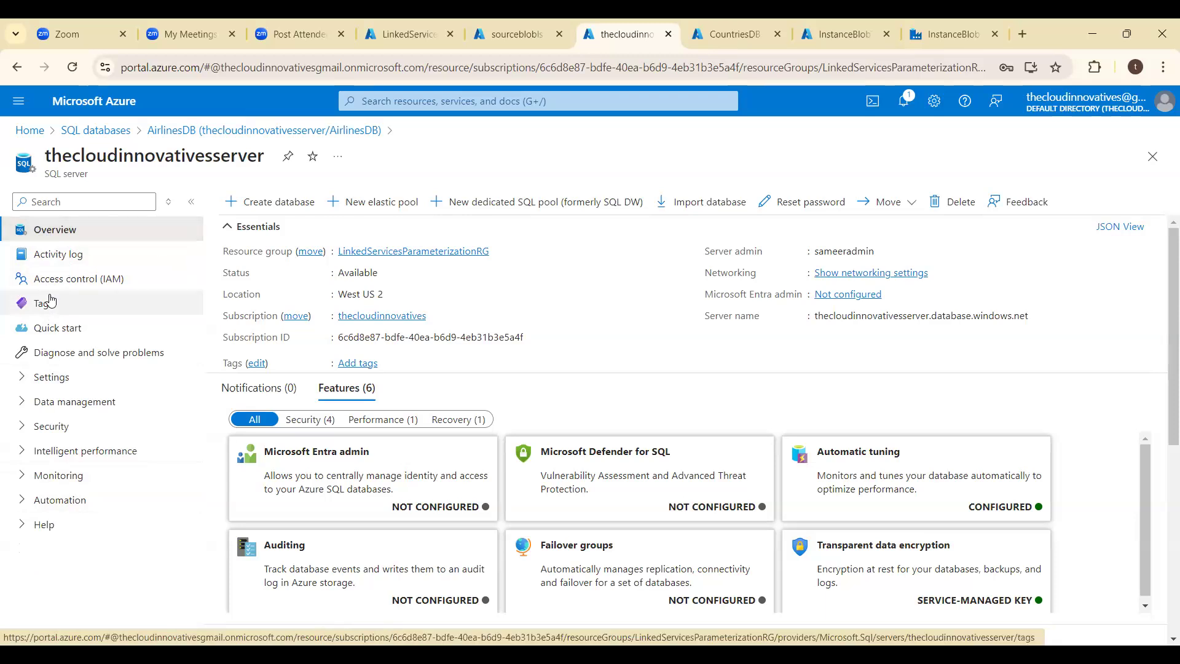
pyautogui.click(22, 379)
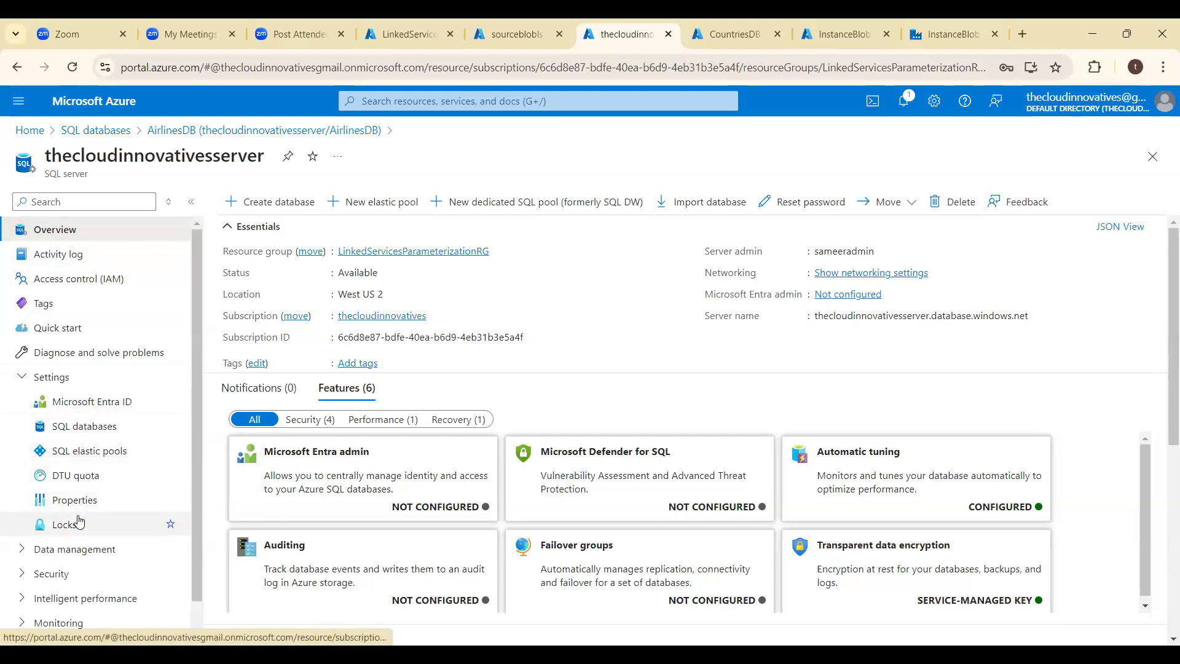
pyautogui.click(25, 385)
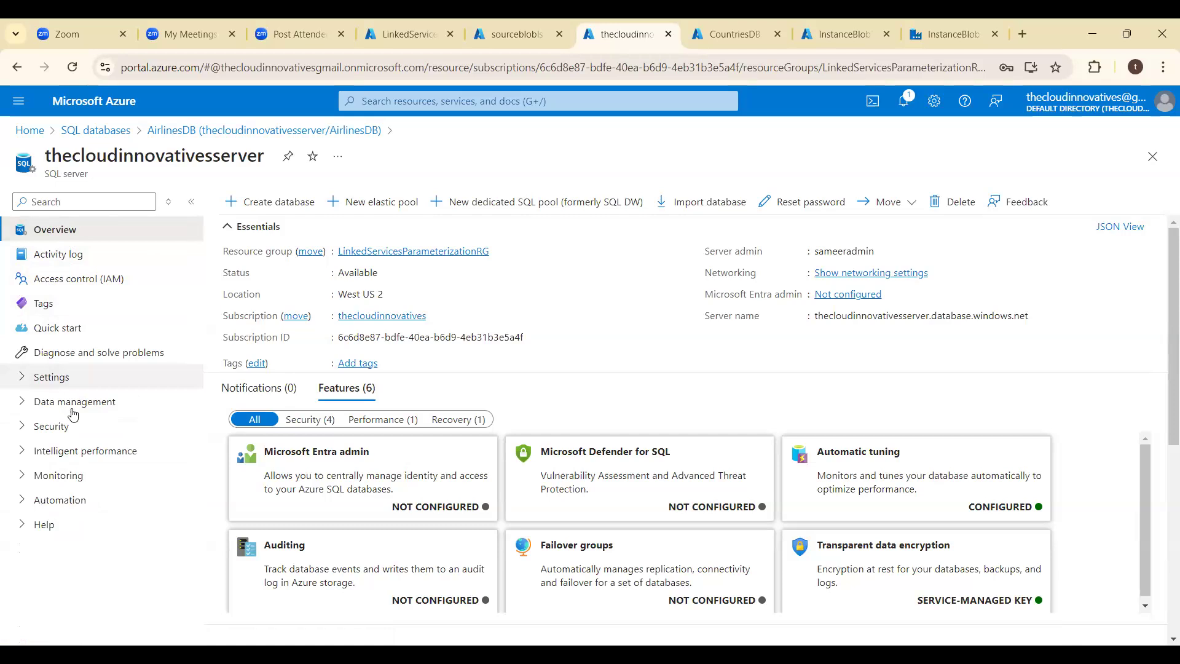
pyautogui.click(24, 405)
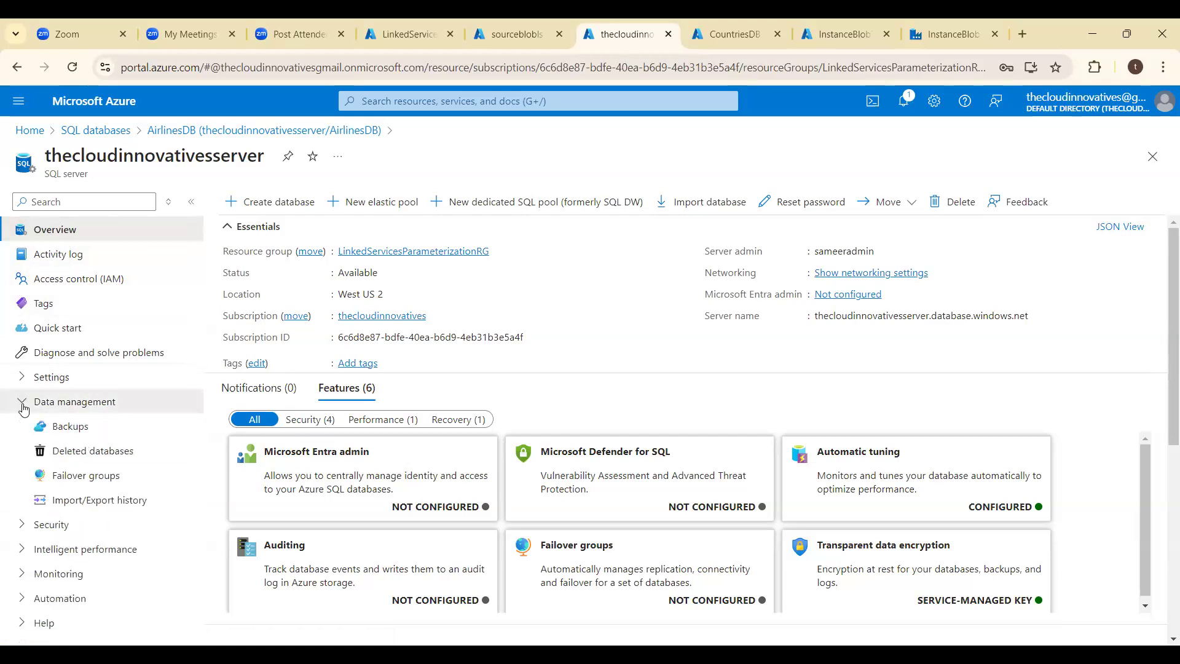
pyautogui.click(23, 407)
pyautogui.click(22, 431)
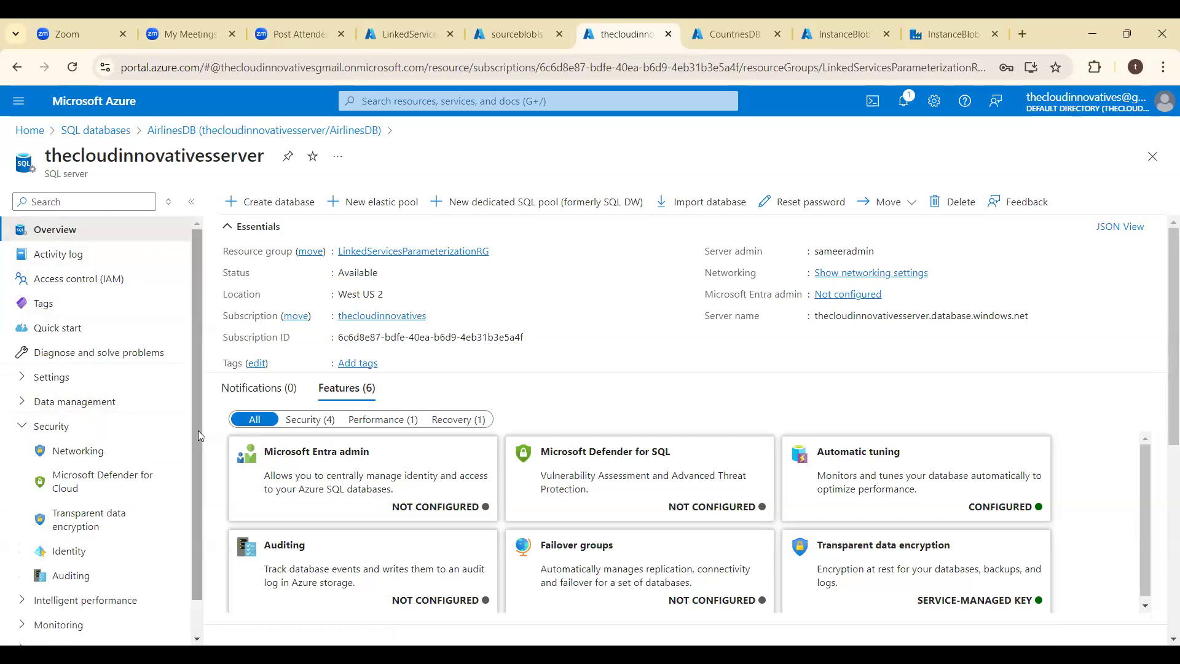
pyautogui.moveTo(197, 430); pyautogui.dragTo(194, 490)
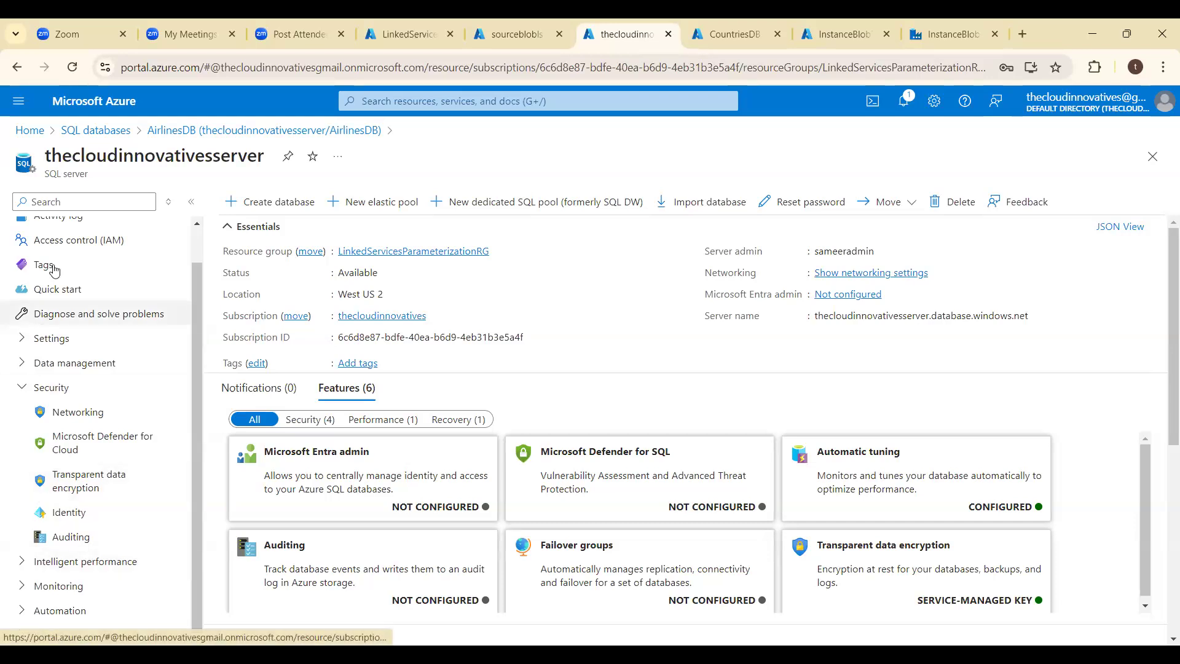
pyautogui.scroll(2, 193, 252)
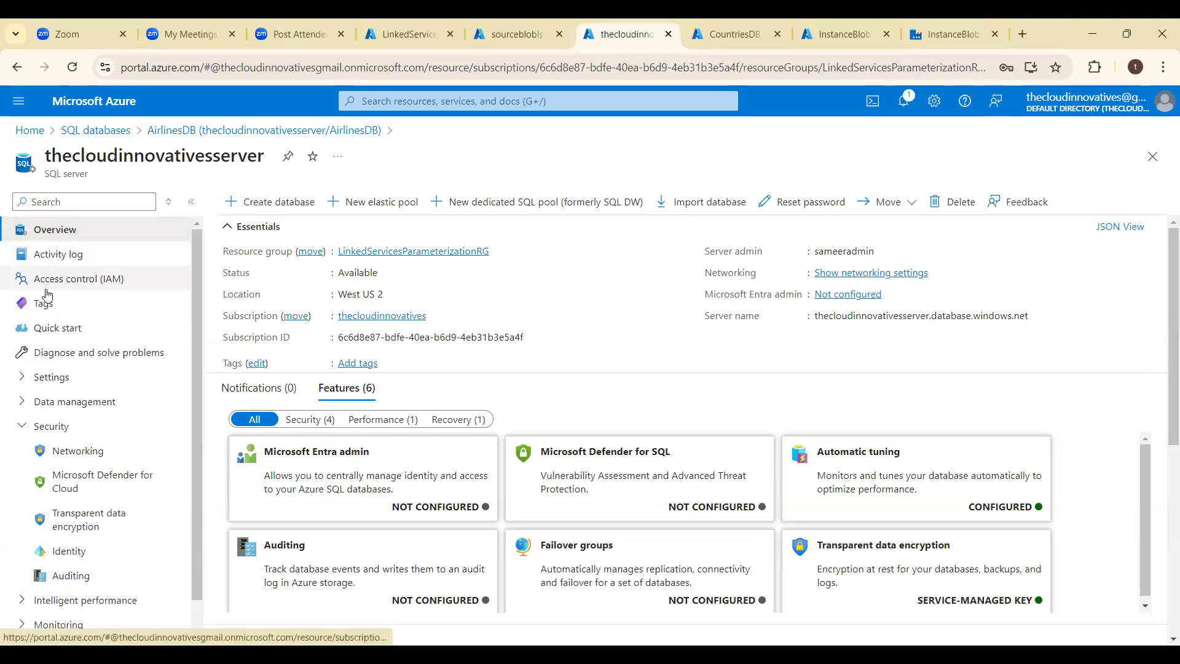
pyautogui.click(45, 330)
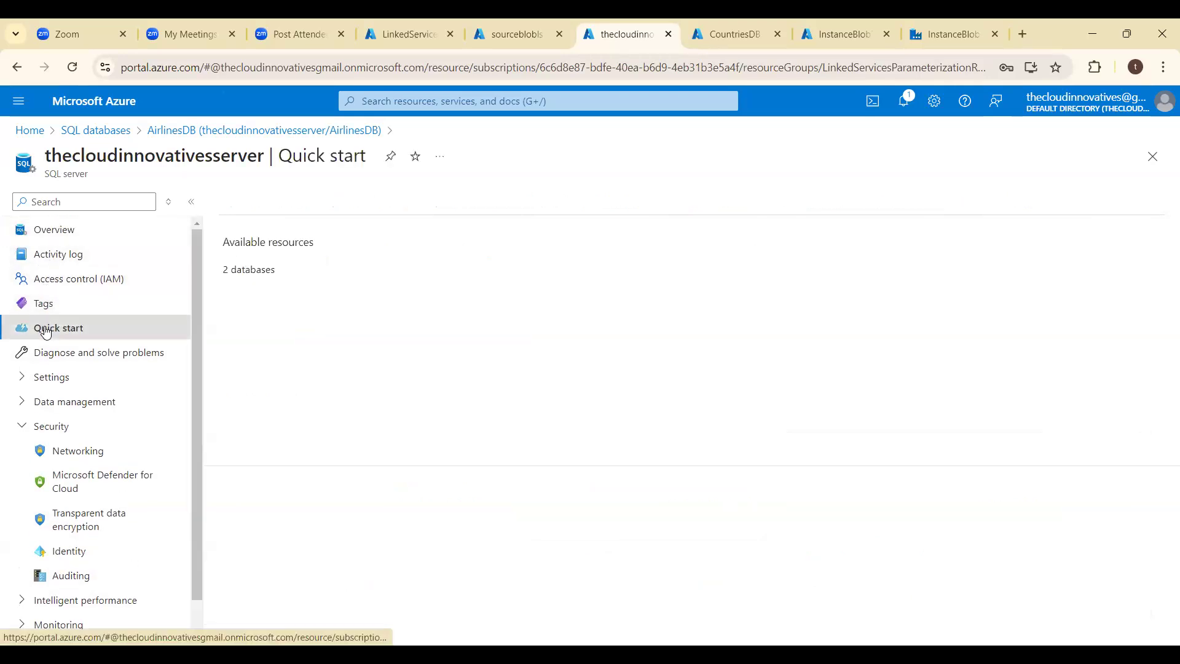
pyautogui.click(48, 236)
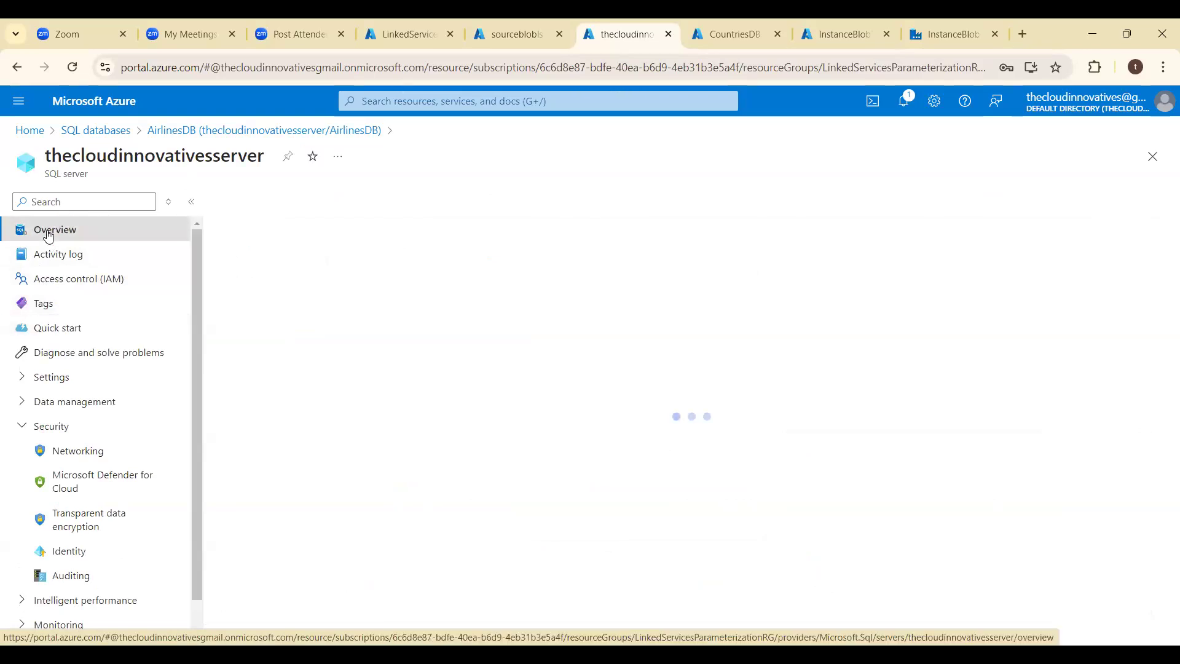
# - Open AirlinesDB from the SQL server's own list of databases and go to its query editor
pyautogui.click(25, 381)
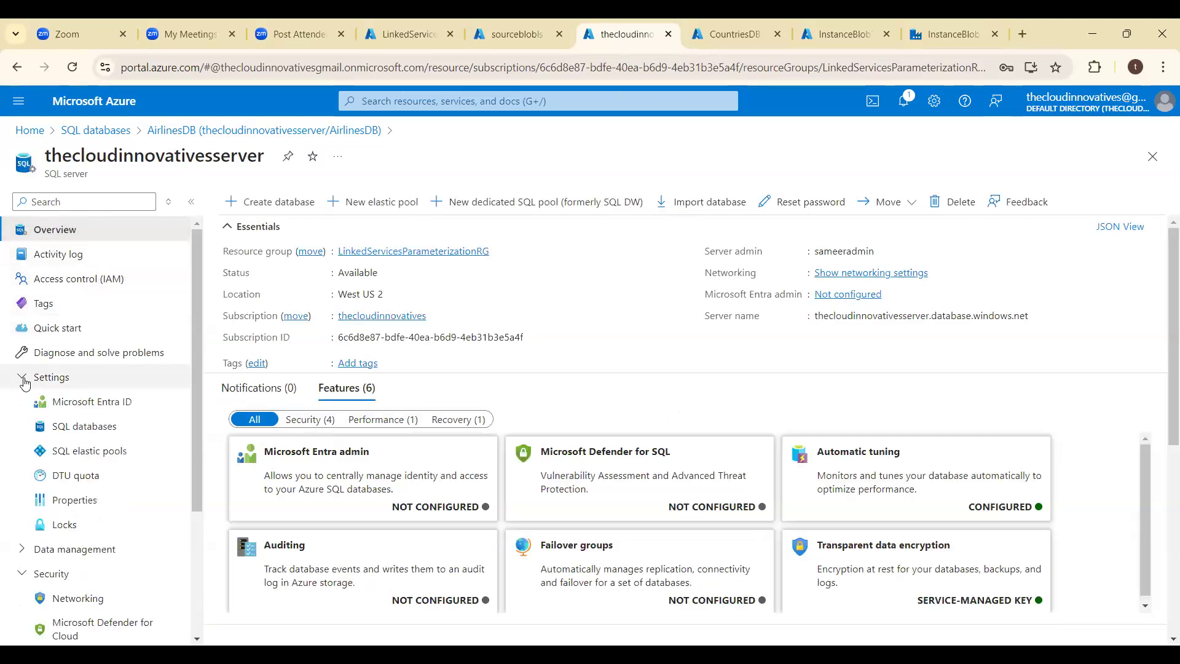
pyautogui.click(72, 432)
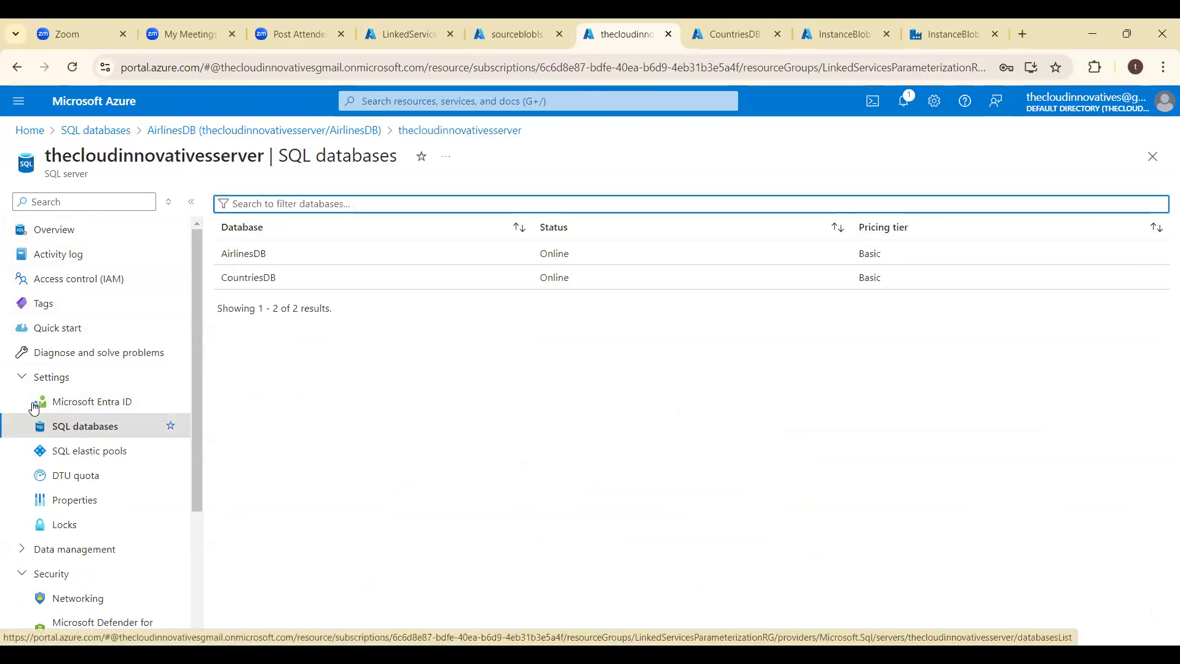
pyautogui.click(21, 380)
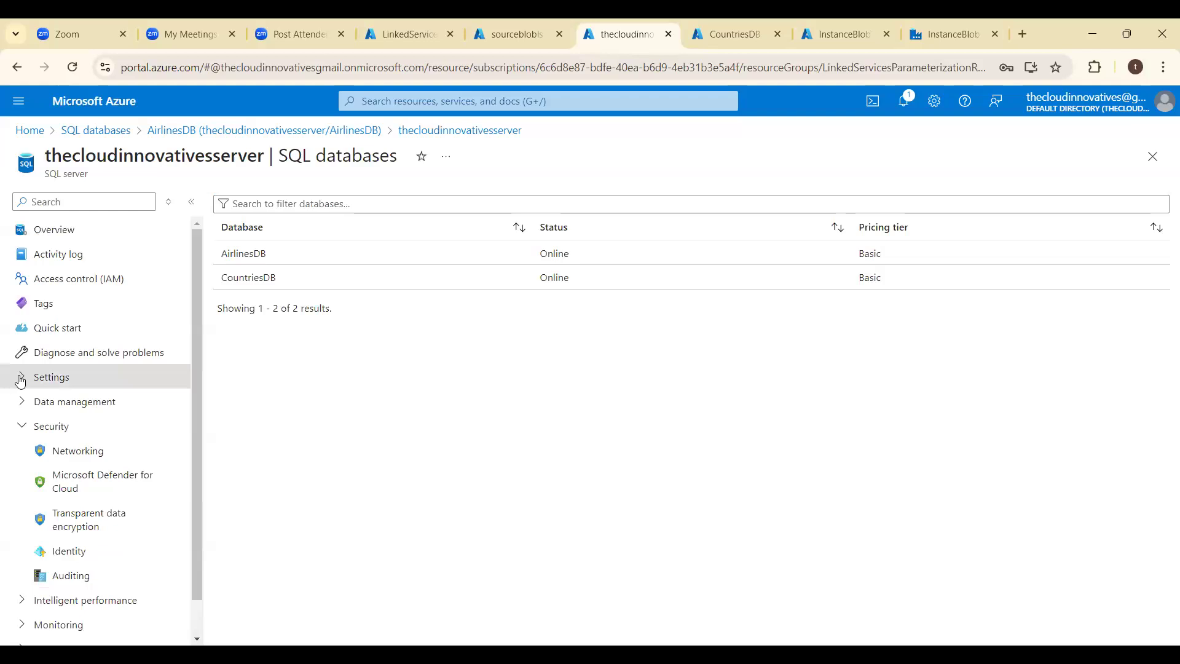
pyautogui.click(248, 255)
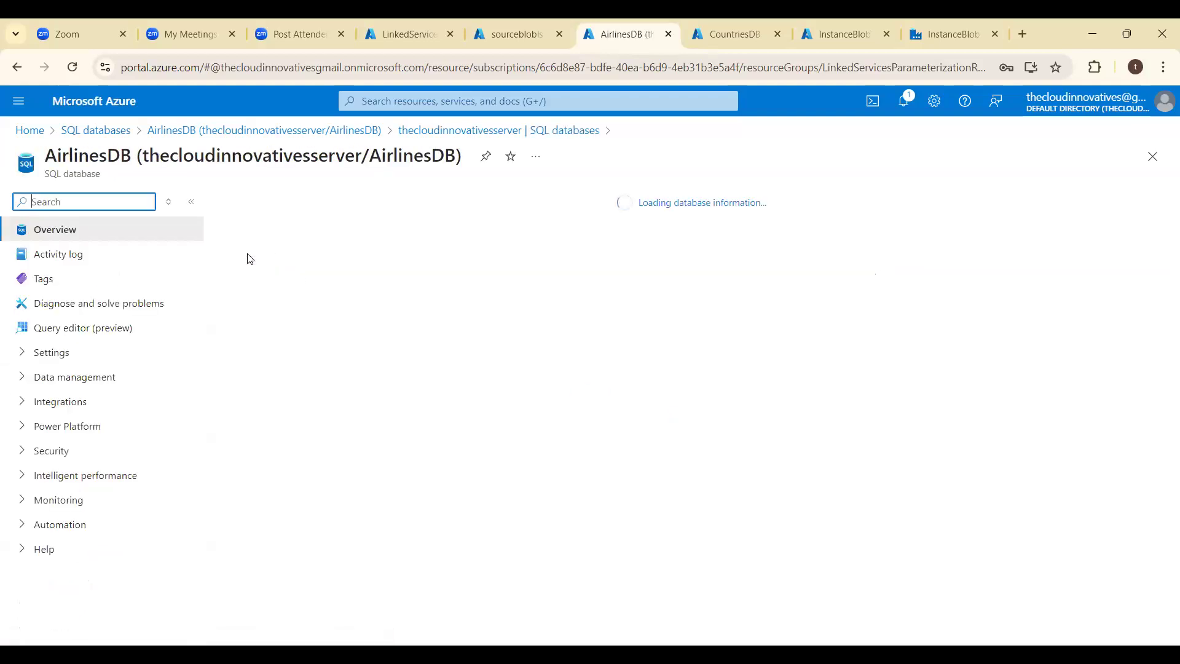
pyautogui.click(115, 332)
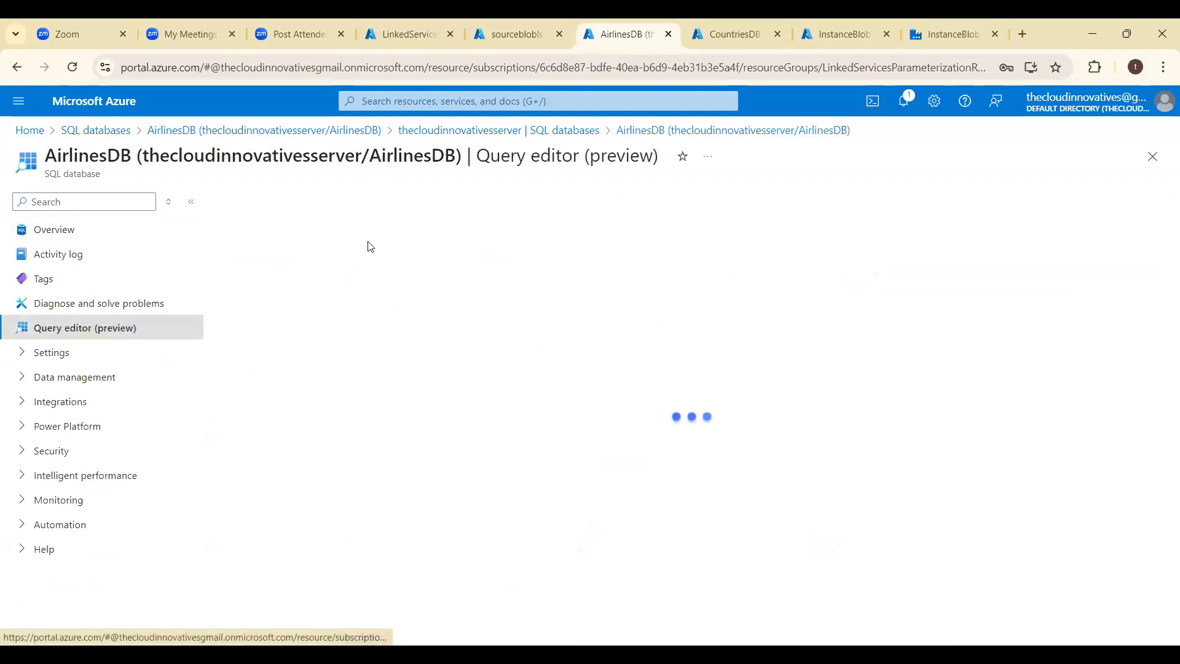
# - Enter the SQL login's password and sign in to the AirlinesDB query editor
pyautogui.click(579, 480)
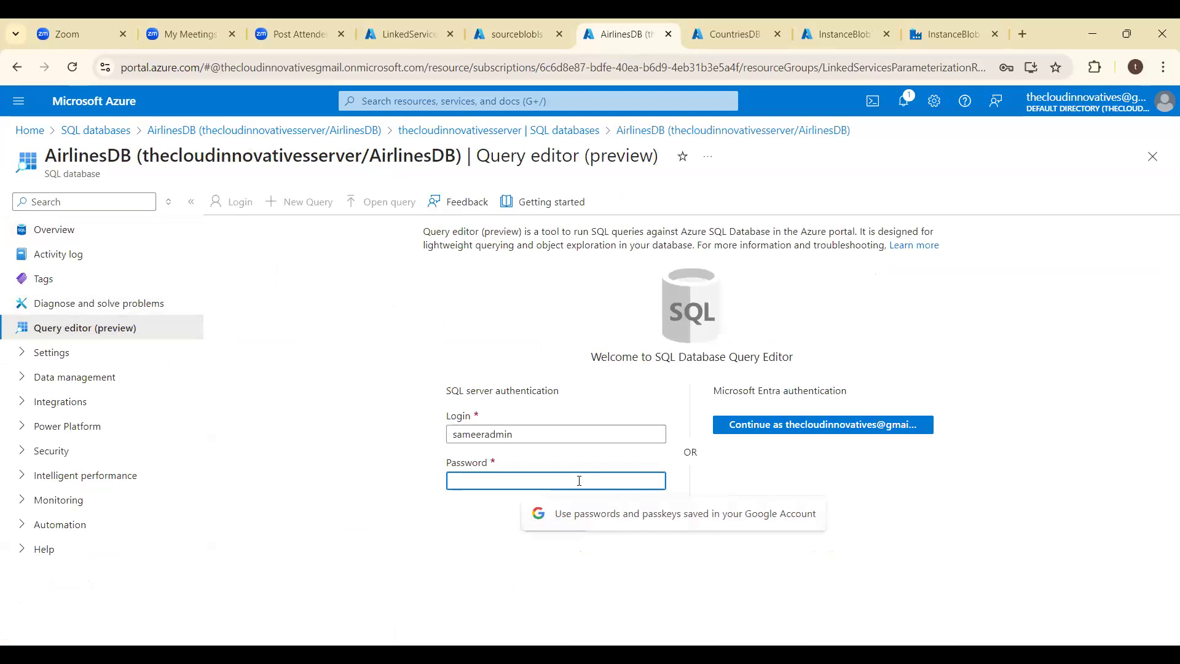
pyautogui.write('••••••••••')
pyautogui.press('Return')
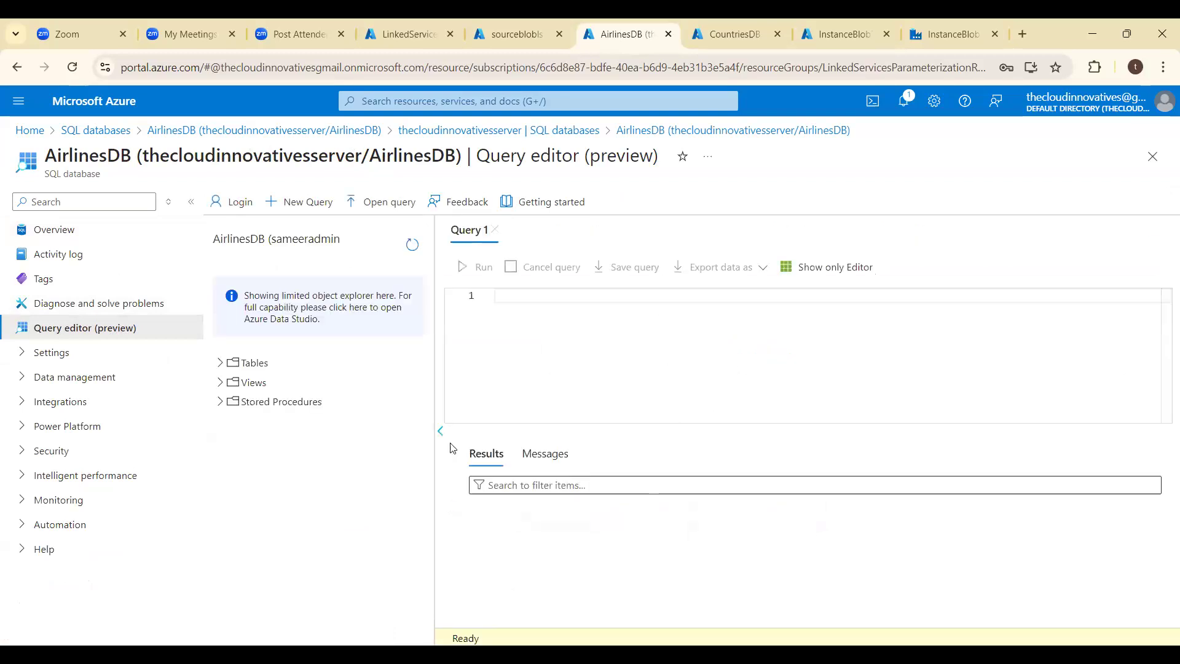
# - Run SELECT * FROM [dbo].[AirlinesTable]; in the AirlinesDB query editor and check its messages and result rows
pyautogui.click(226, 368)
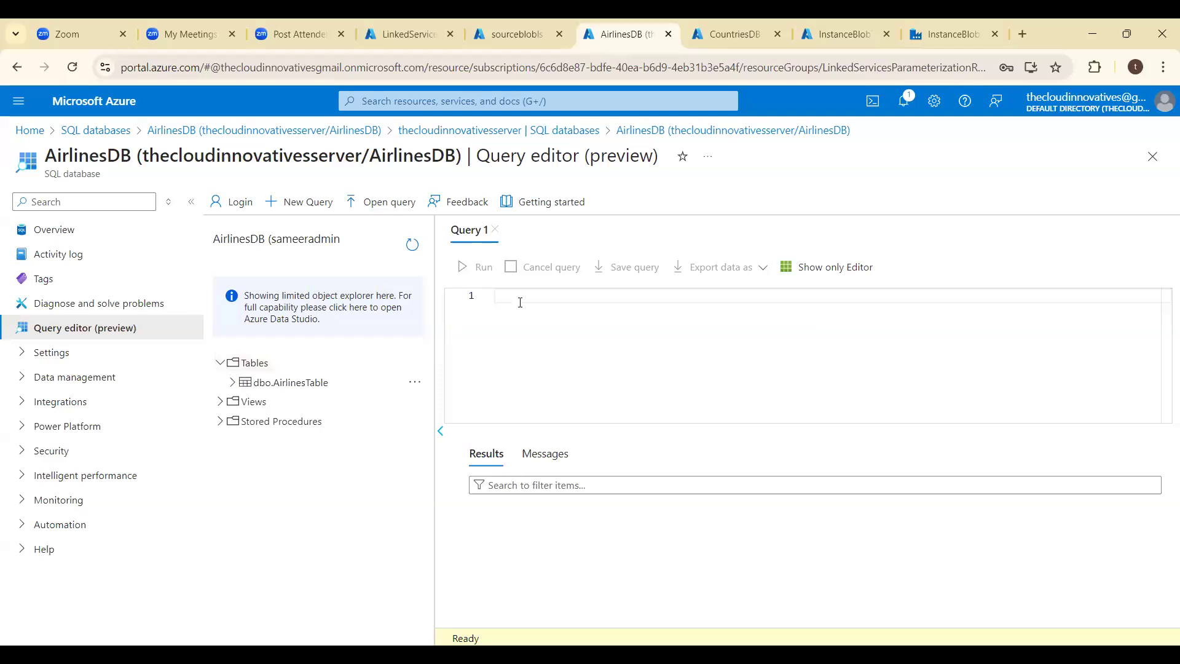
pyautogui.write('ELECT * FROM')
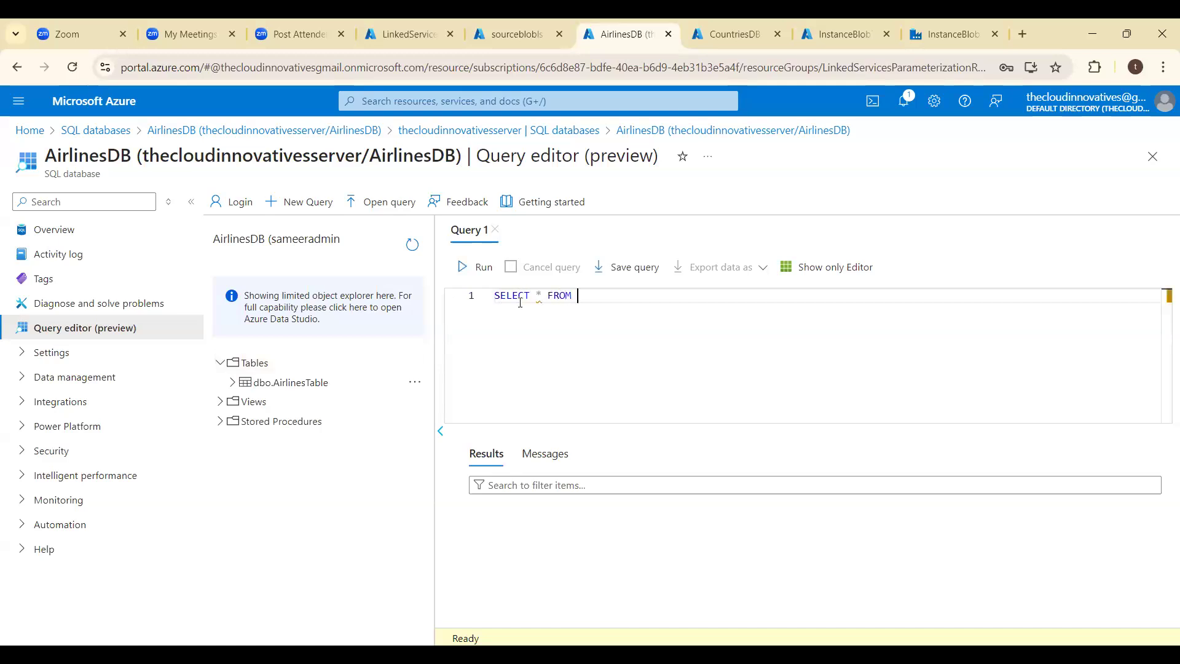
pyautogui.write(' AI')
pyautogui.press('Tab')
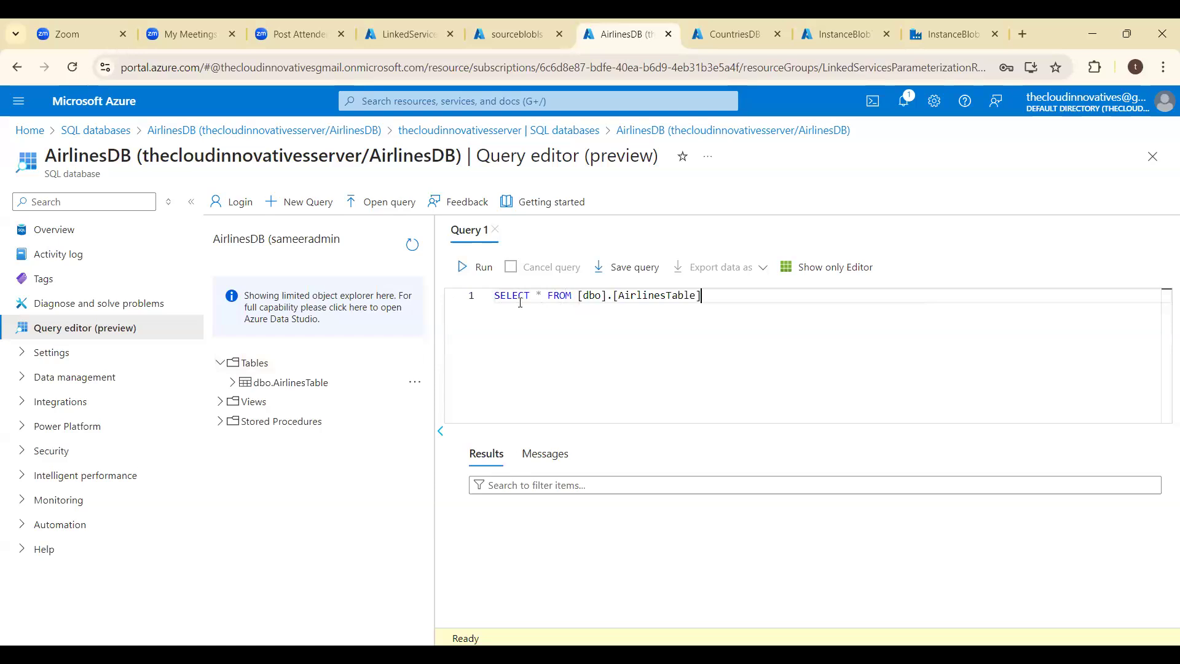
pyautogui.hotkey('ctrl', 'a')
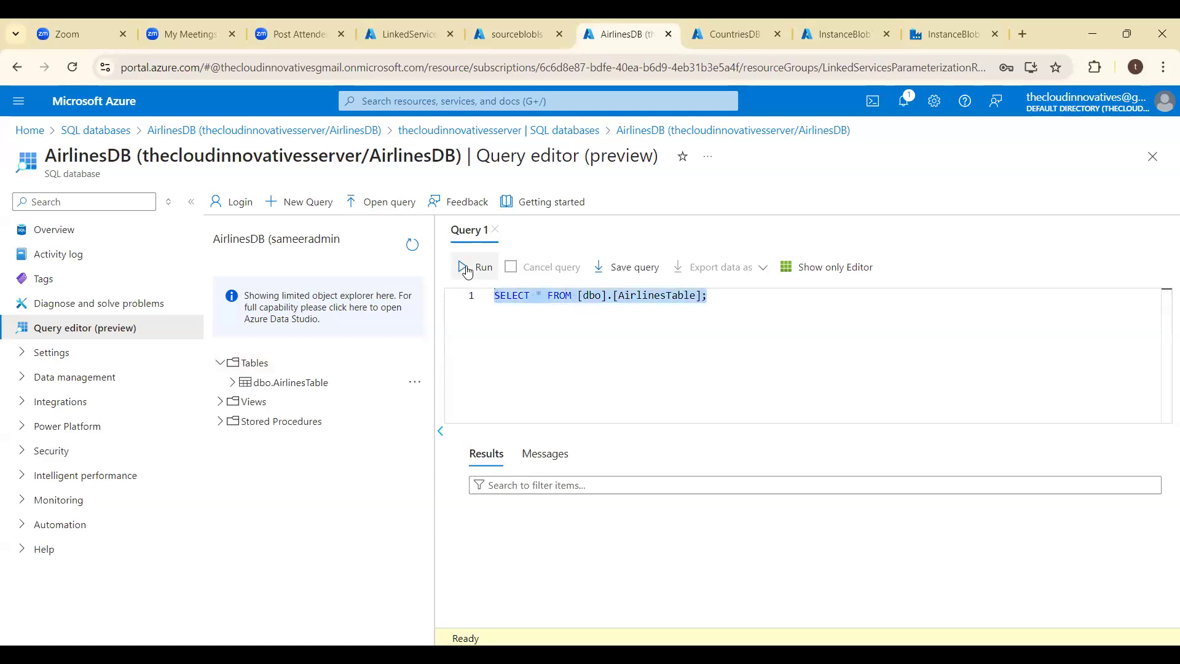
pyautogui.click(467, 268)
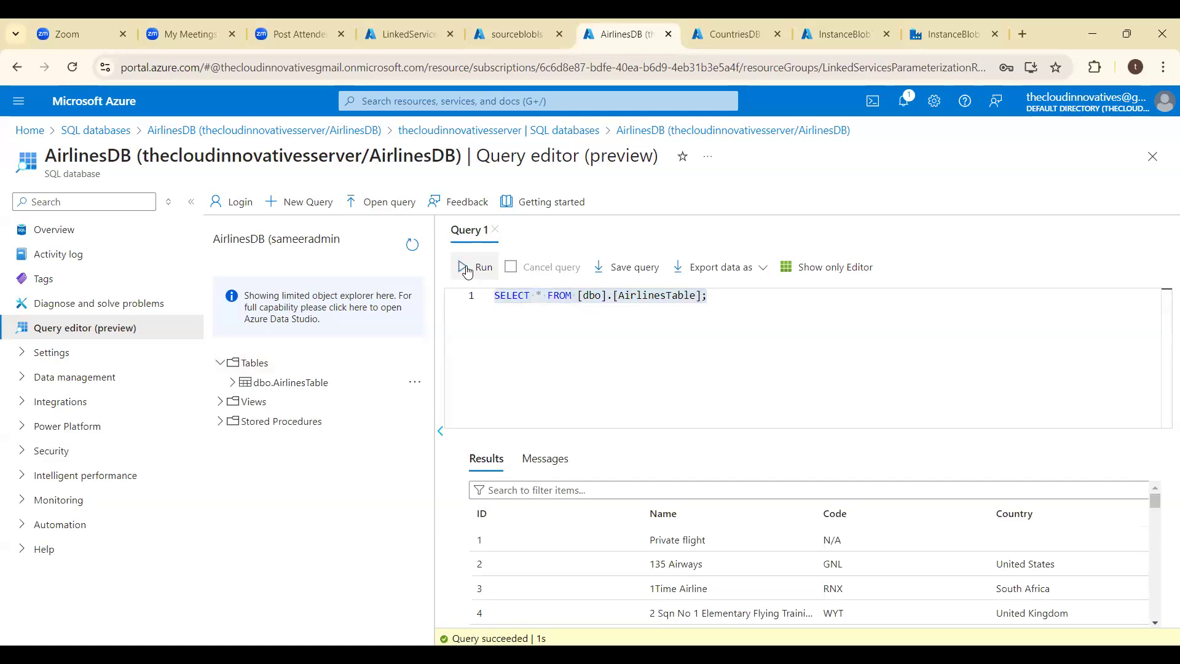
pyautogui.click(558, 460)
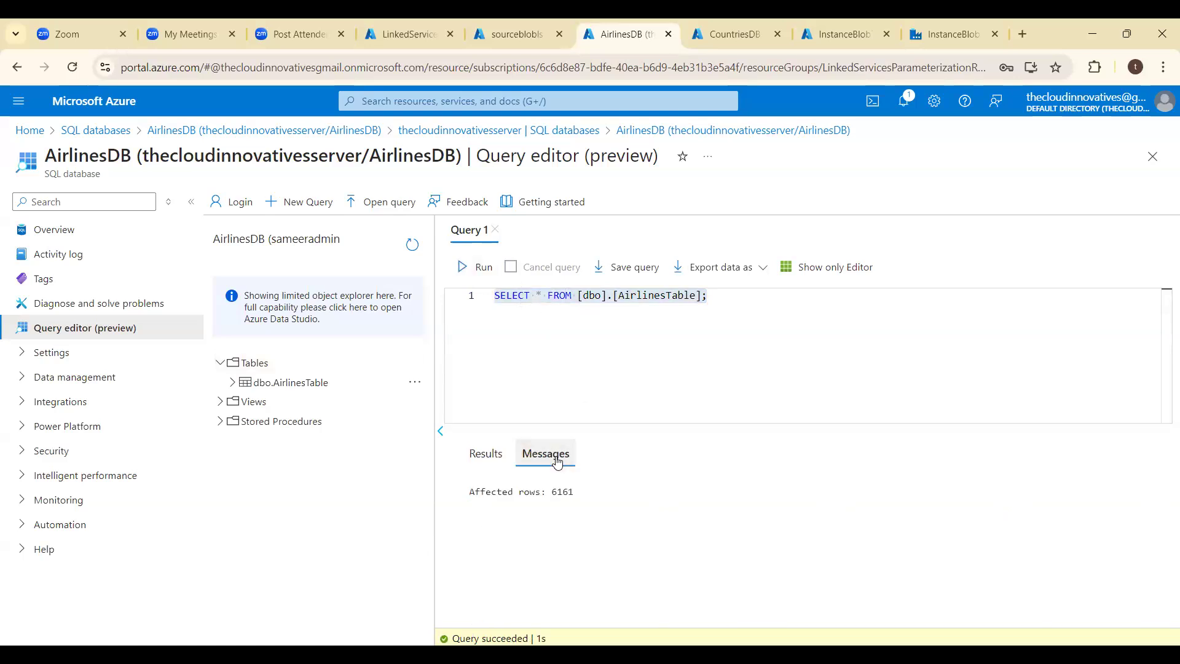
pyautogui.click(488, 459)
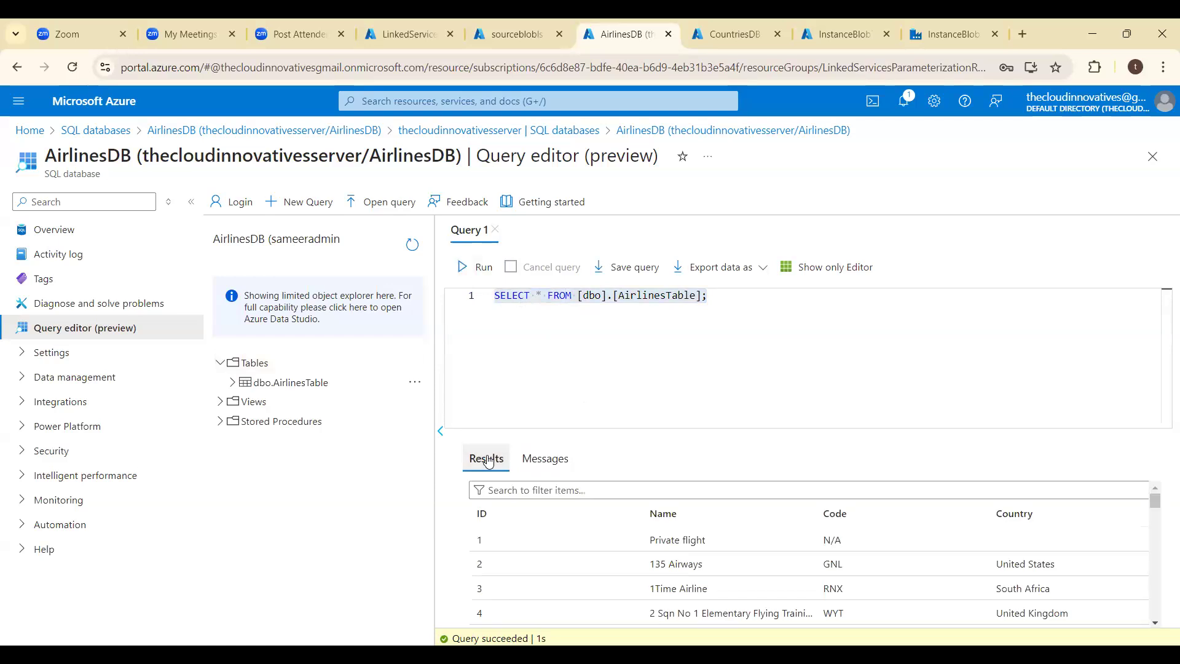
# - Open the CountriesDB query editor and try to sign in with the SQL login's password
pyautogui.click(711, 37)
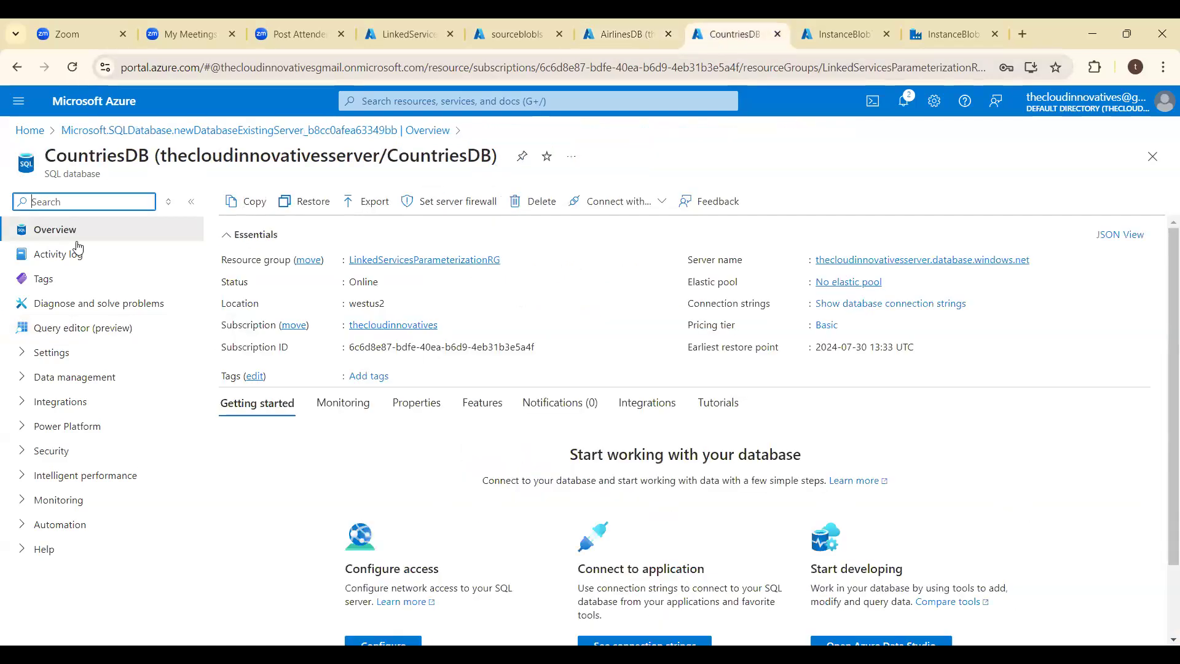
pyautogui.click(55, 329)
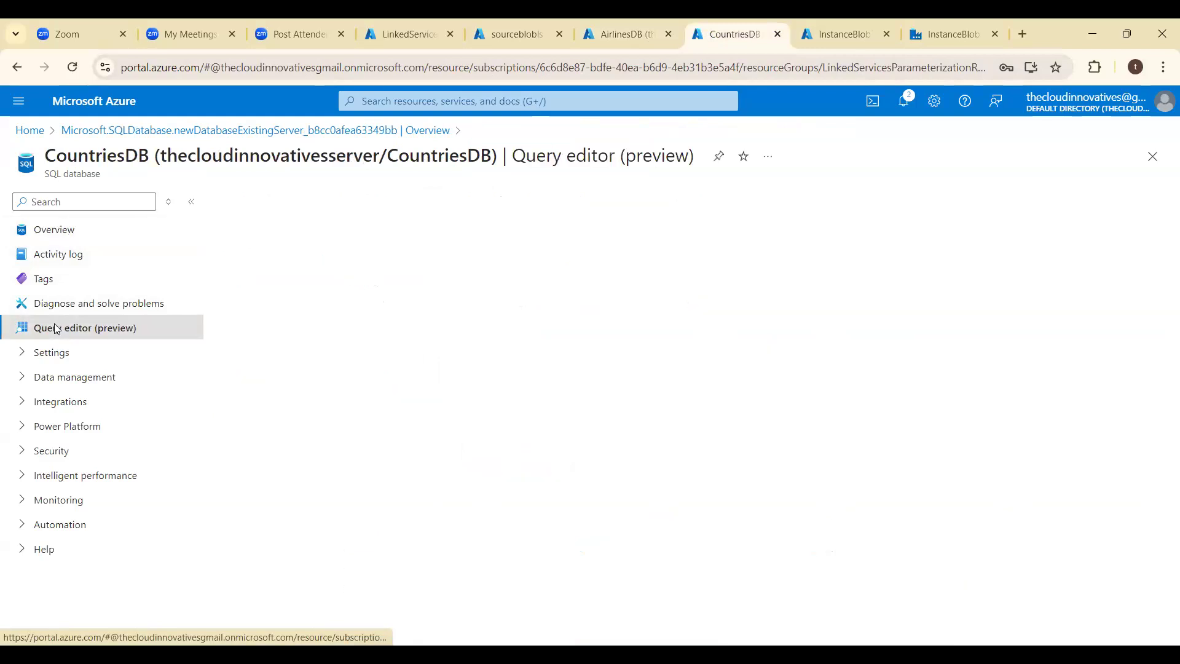
pyautogui.click(495, 477)
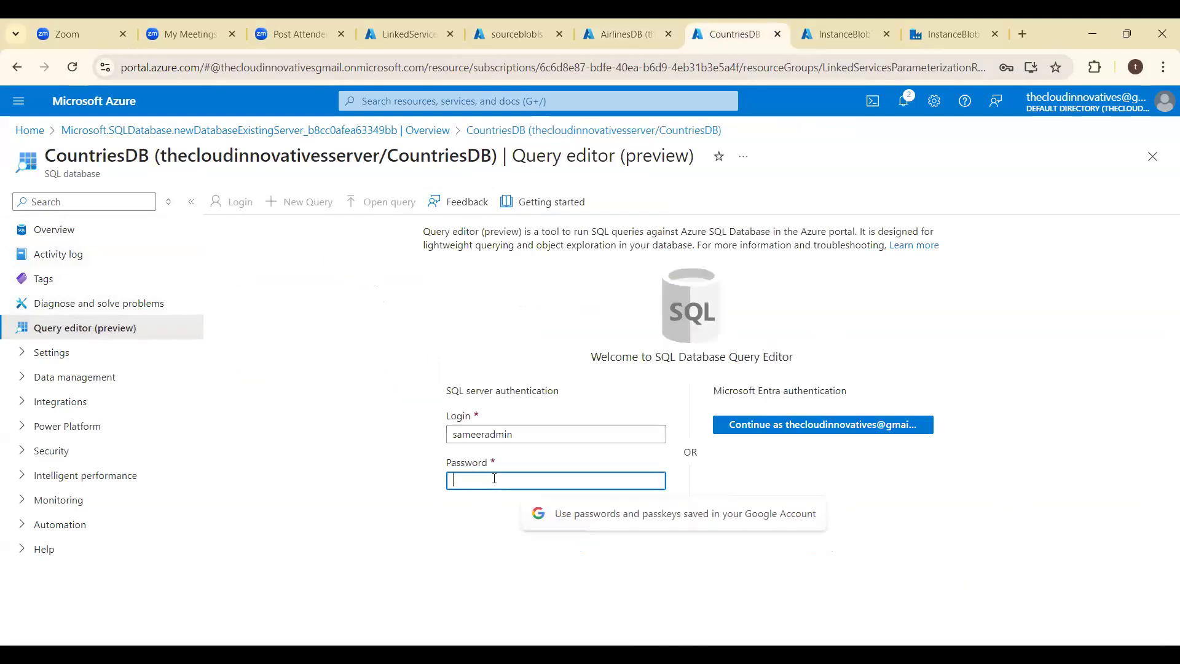
pyautogui.write('•••••')
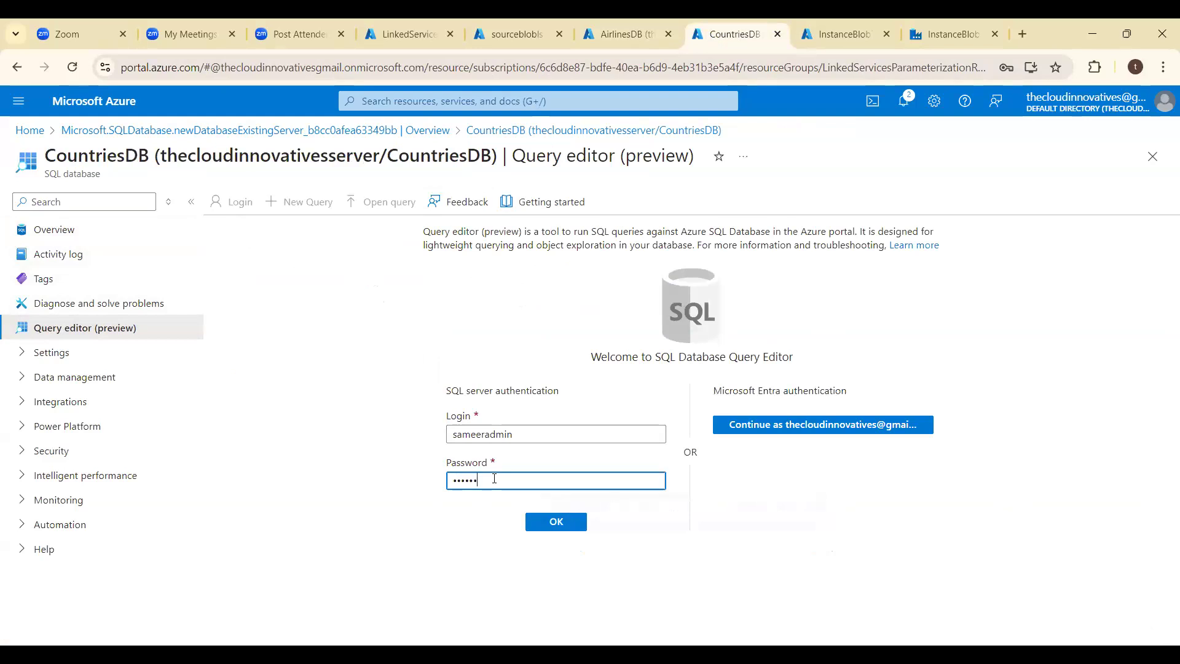
pyautogui.press('BackSpace')
pyautogui.press('BackSpace')
pyautogui.press('BackSpace')
pyautogui.press('BackSpace')
pyautogui.press('BackSpace')
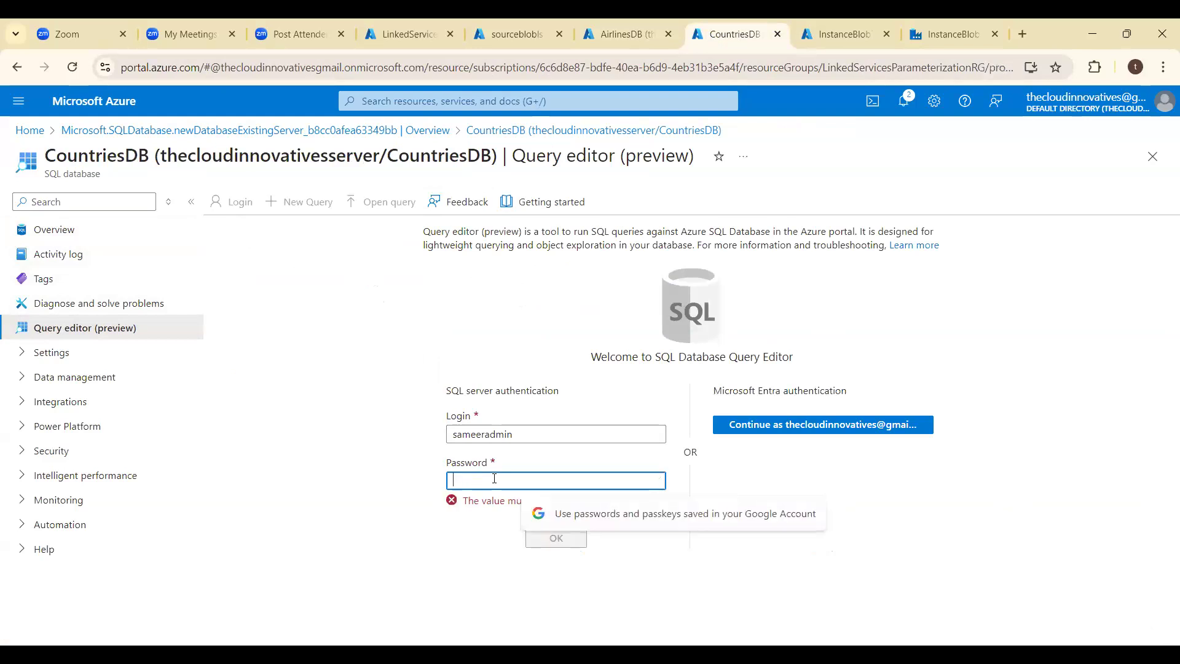
pyautogui.write('•••••••••')
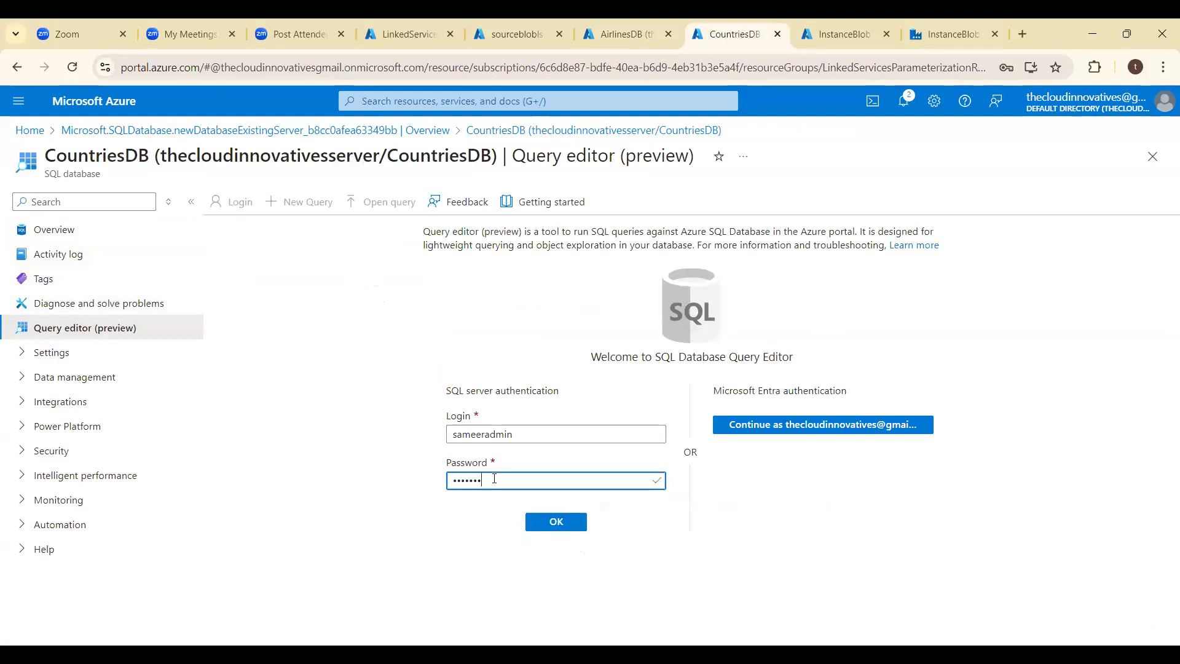
pyautogui.press('Return')
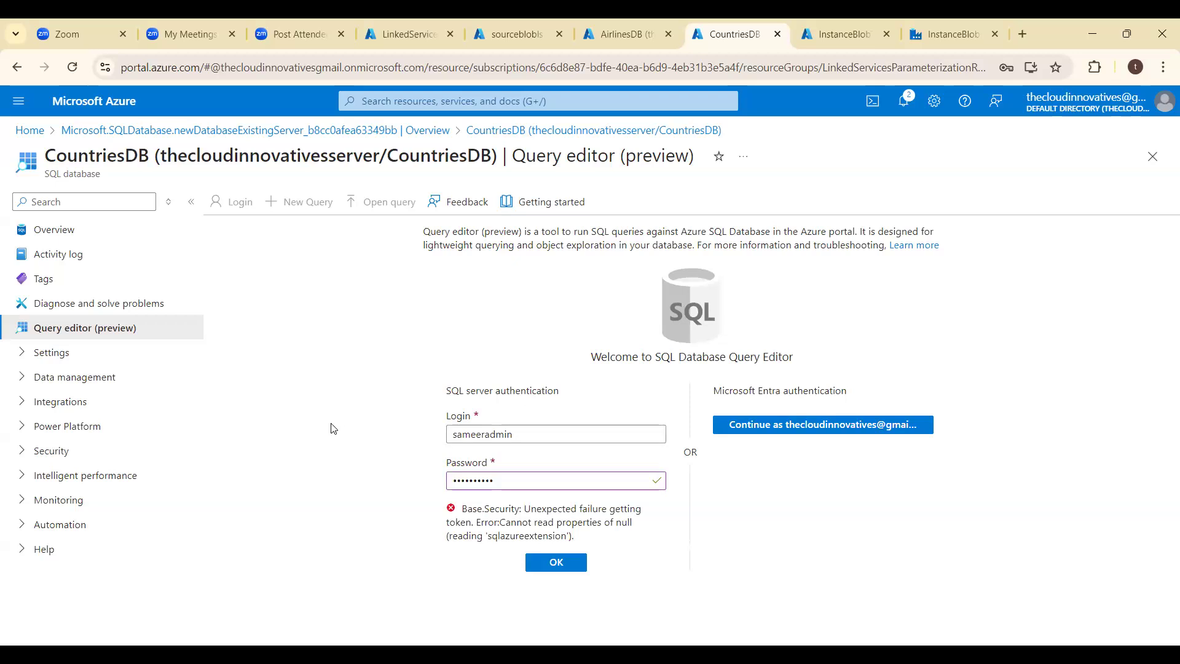
# - Re-enter the SQL login's password and retry signing in to the CountriesDB query editor
pyautogui.click(531, 486)
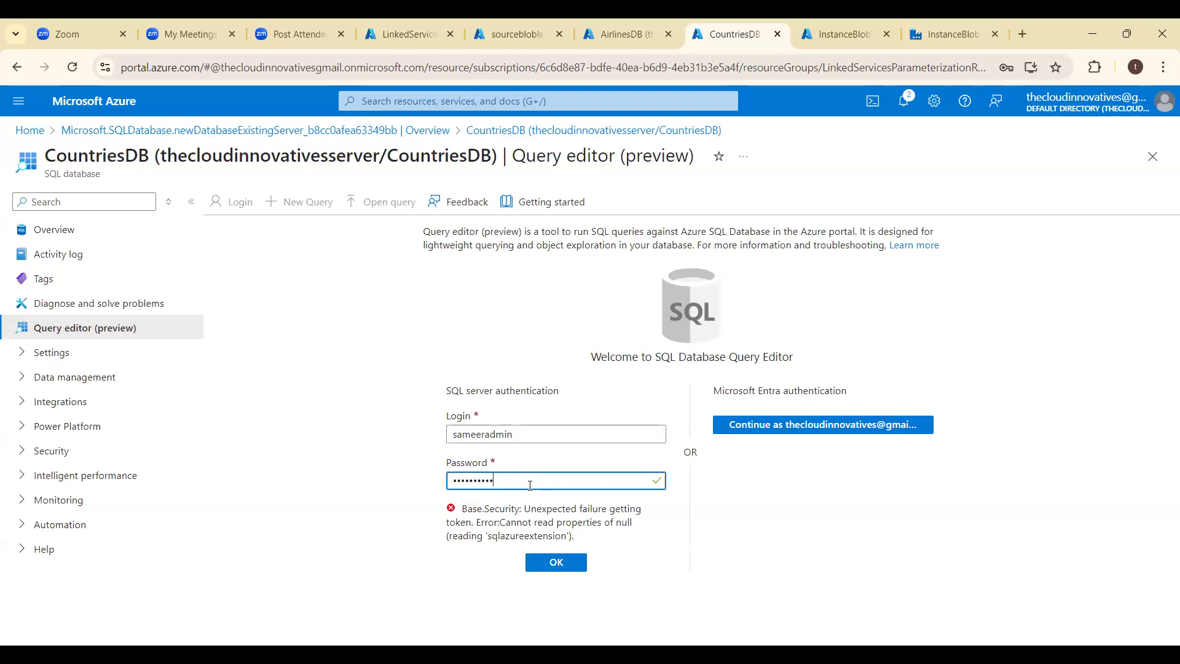
pyautogui.hotkey('ctrl', 'a')
pyautogui.press('BackSpace')
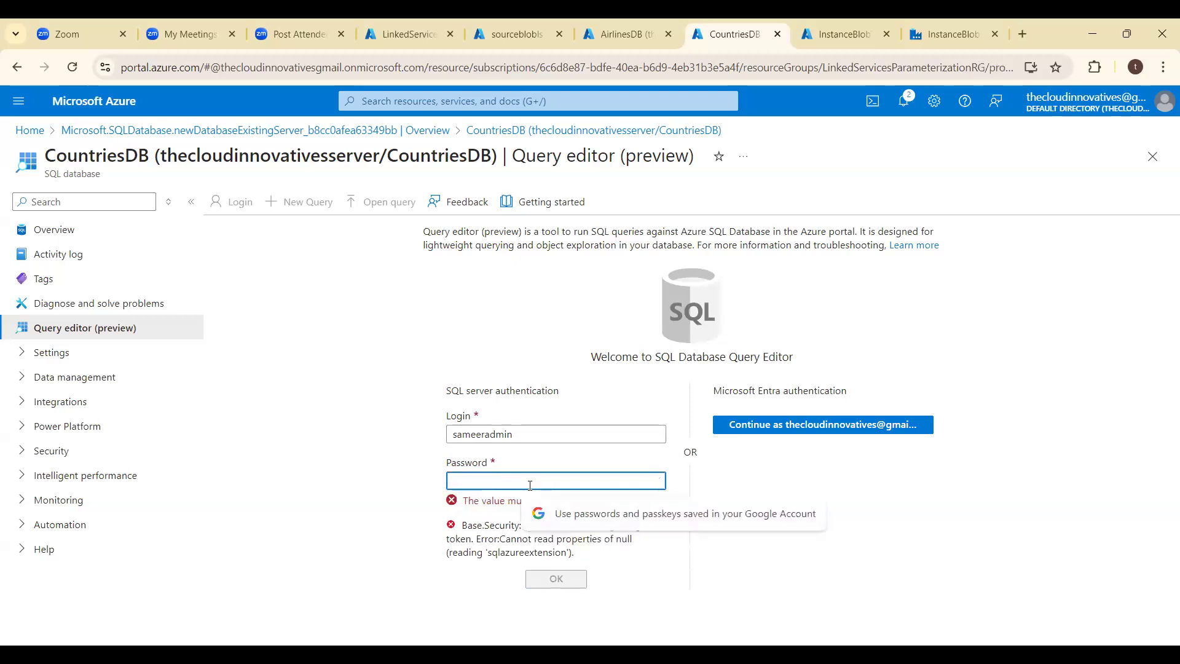
pyautogui.write('sam')
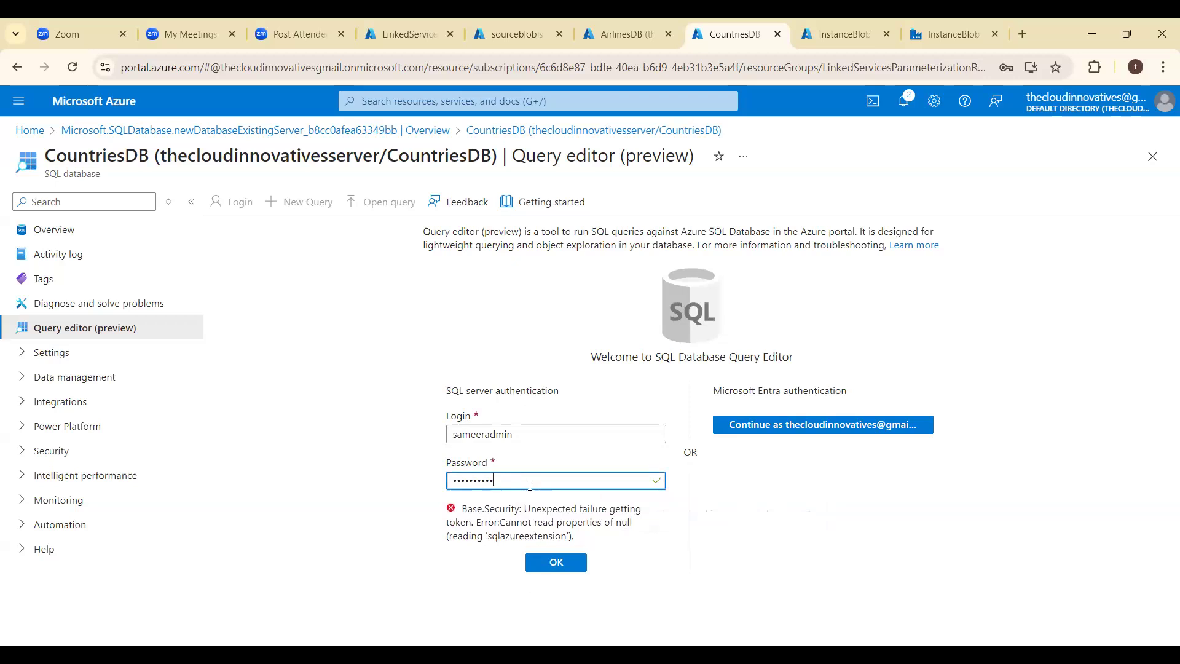
pyautogui.press('Return')
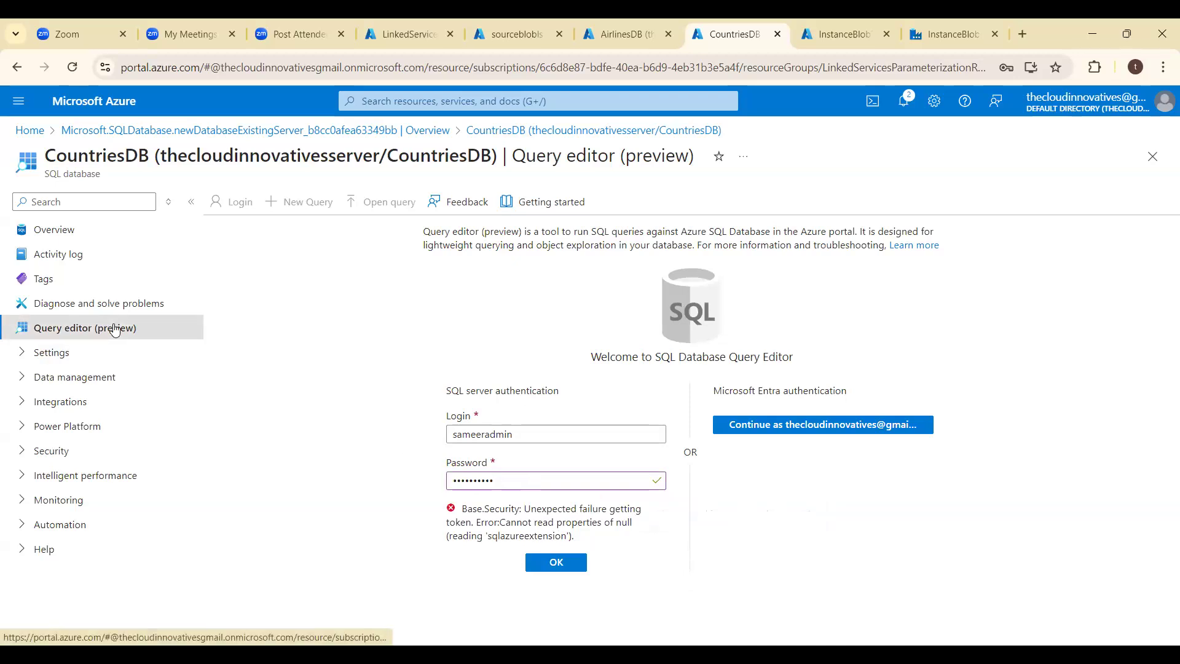
# - Switch back to Data Factory and clear the column mapping of the Copy data1 activity in PL_PARAMETERS
pyautogui.click(943, 26)
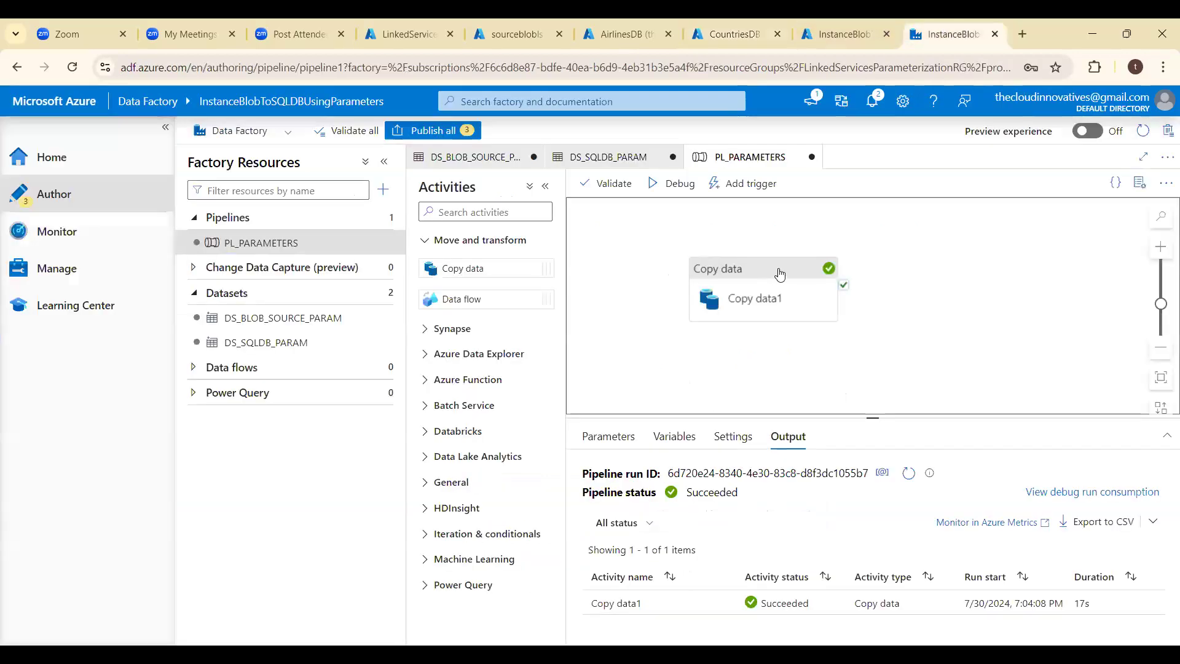
pyautogui.click(780, 274)
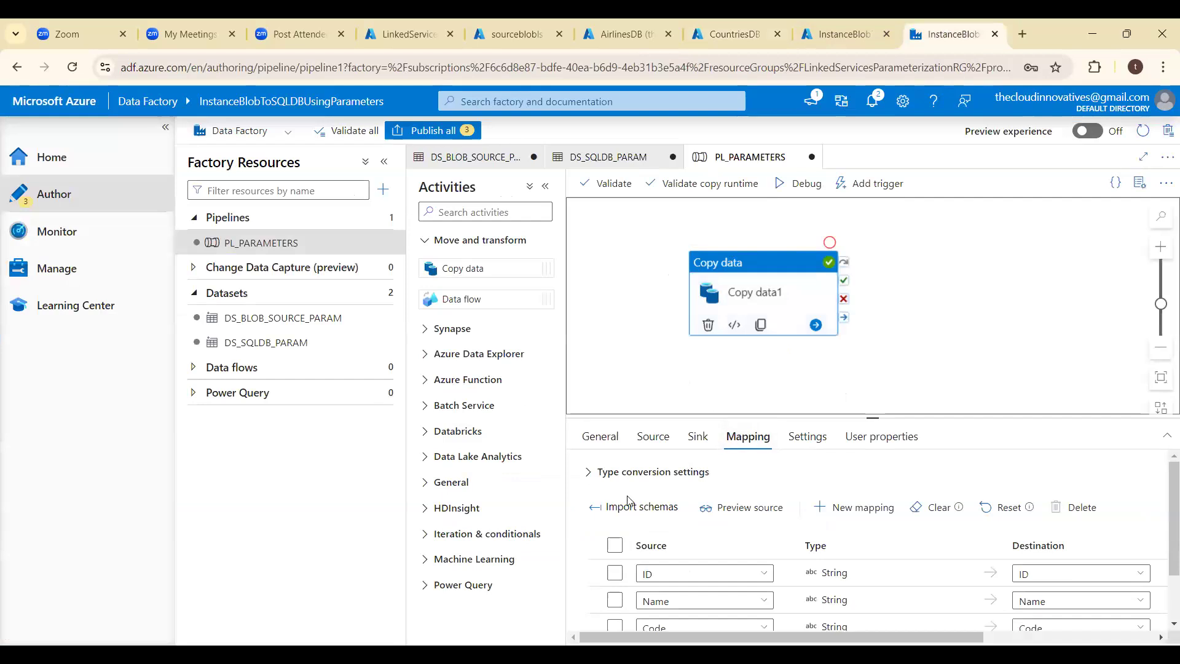
pyautogui.click(949, 515)
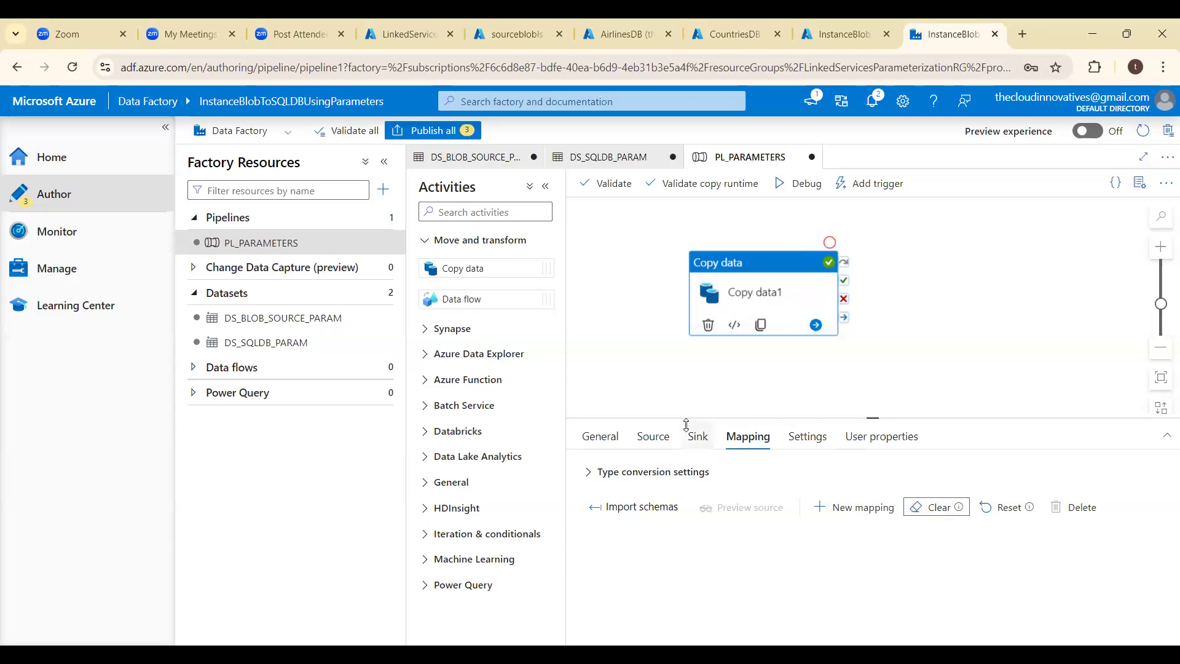
# - Review the source and sink dataset parameter values of Copy data1, and return to its mapping
pyautogui.click(655, 437)
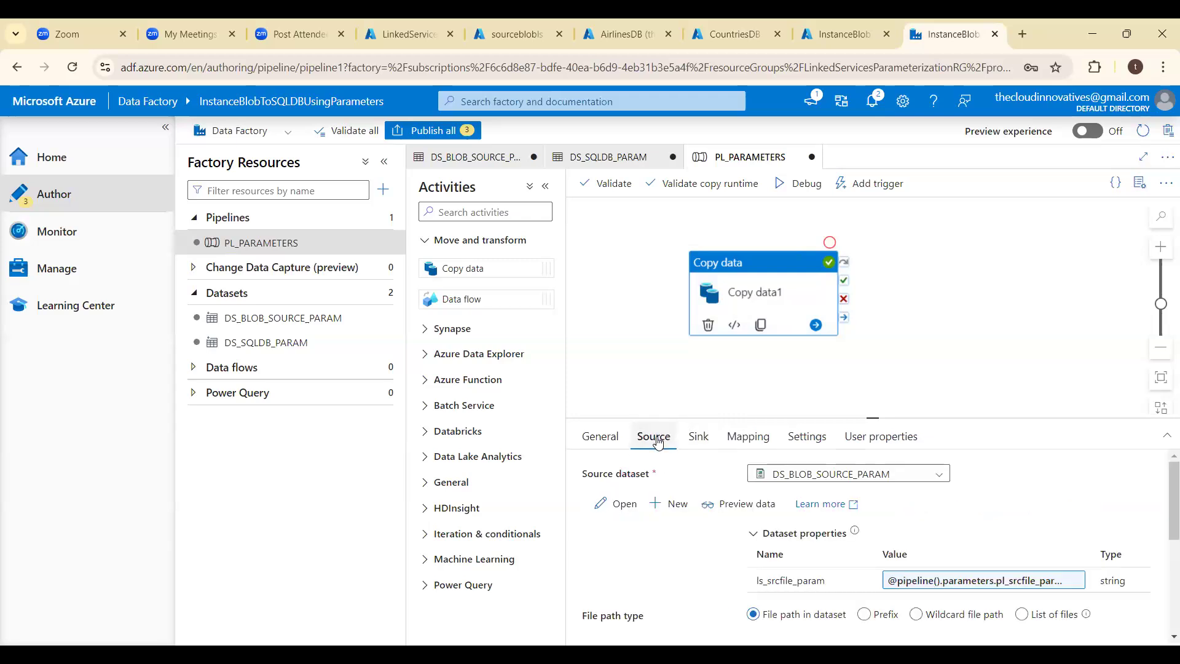
pyautogui.click(698, 439)
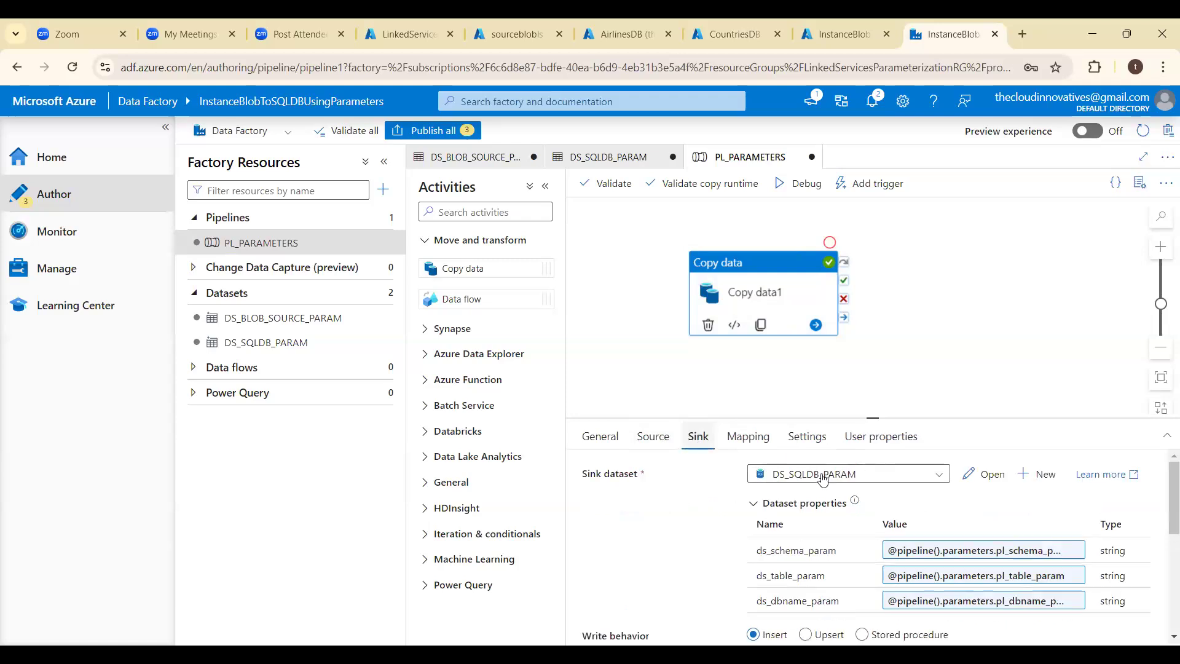
pyautogui.click(747, 438)
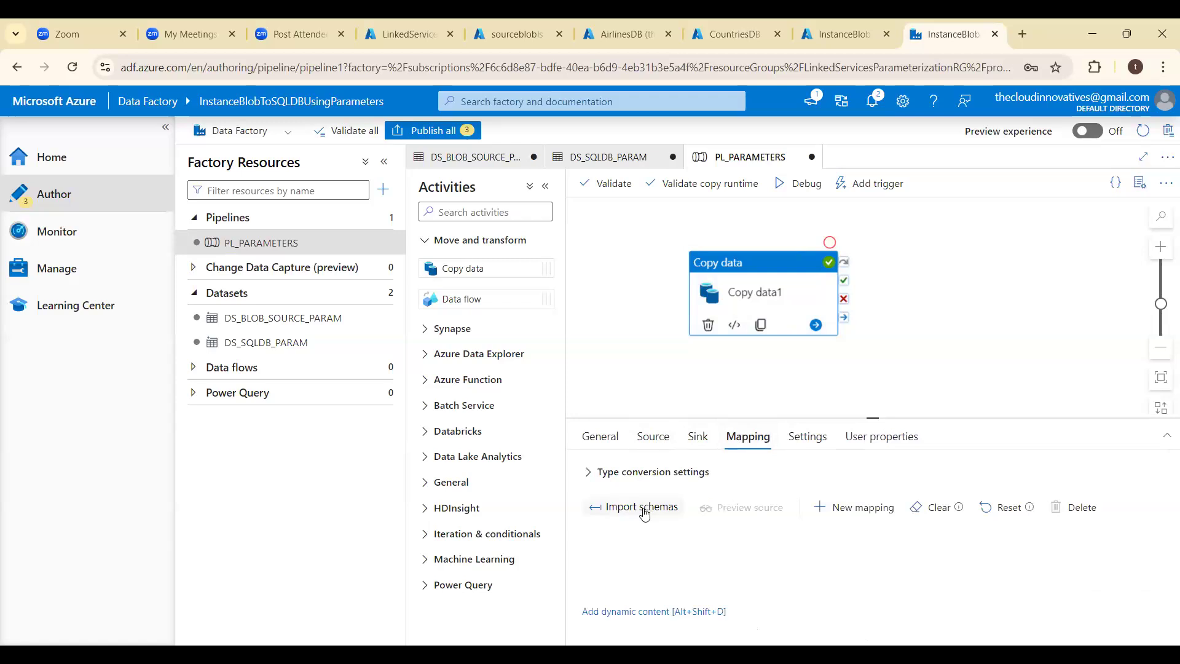
# - Start a schema import for the mapping with pl_srcfile_param set to Countries.csv and pl_dbname_param set to CountriesDB
pyautogui.click(638, 508)
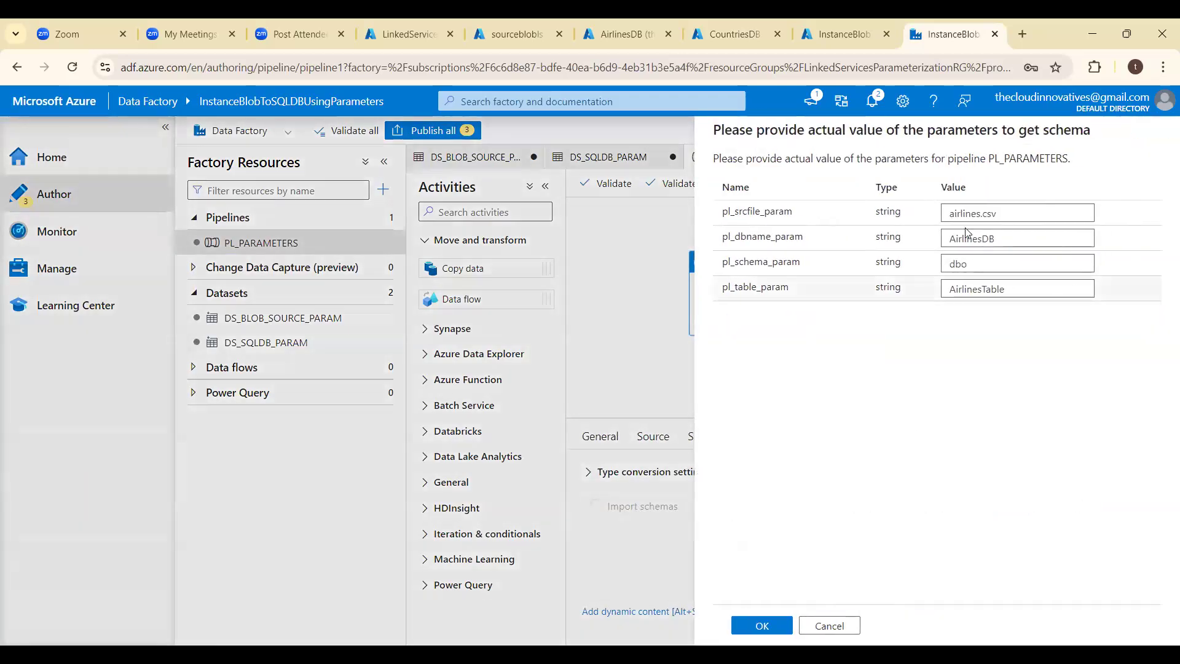
pyautogui.click(1004, 209)
pyautogui.tripleClick(1002, 209)
pyautogui.press('BackSpace')
pyautogui.write('C')
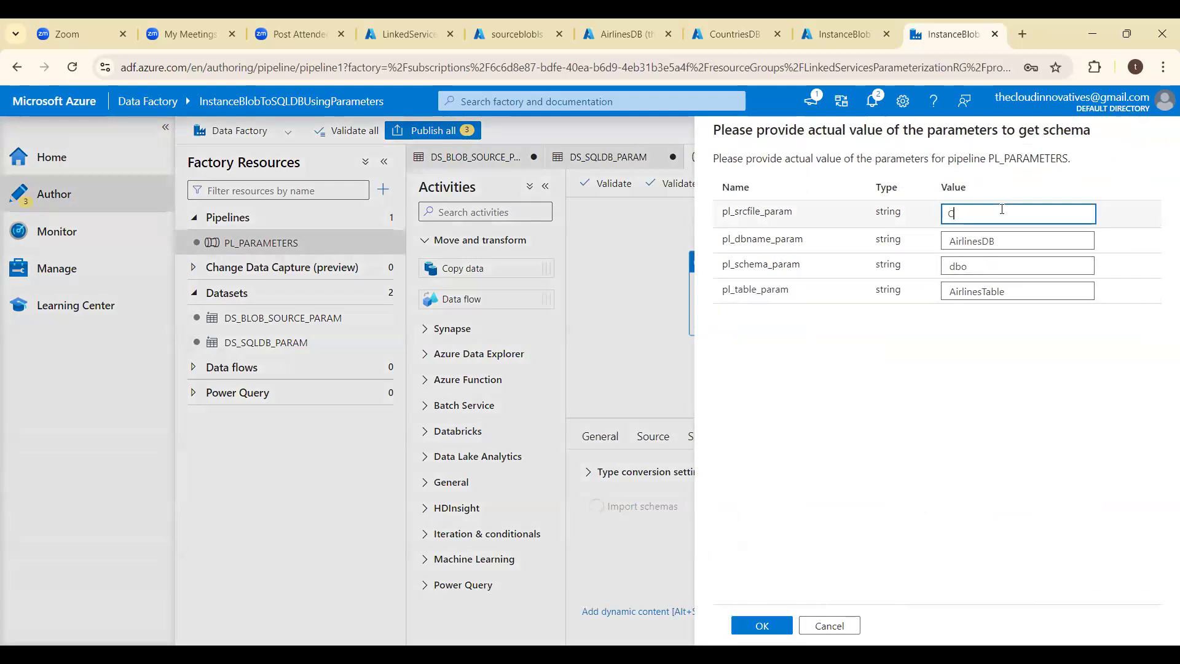
pyautogui.write('ountries.csv')
pyautogui.press('Tab')
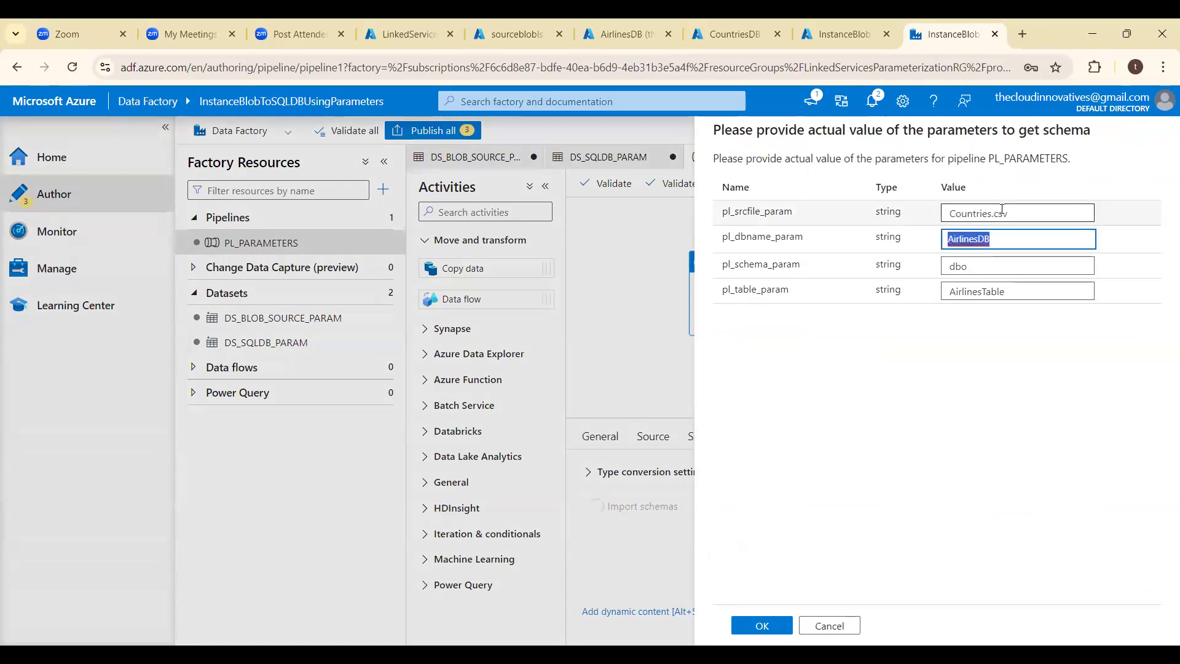
pyautogui.press('BackSpace')
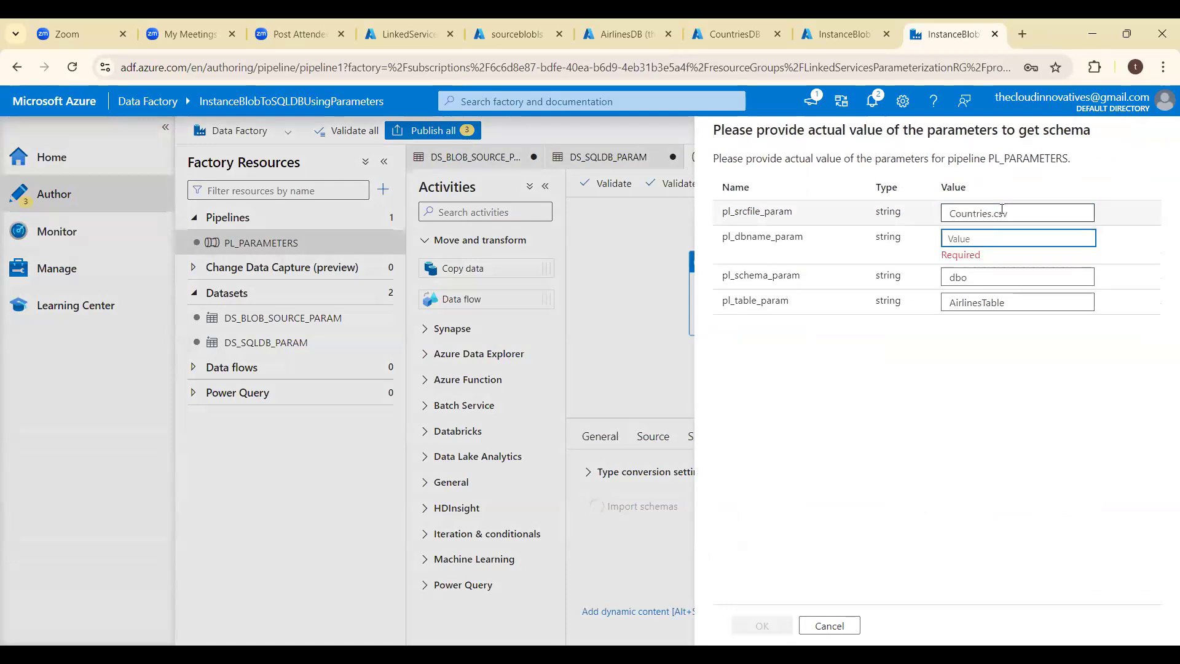
pyautogui.write('CountriesDB')
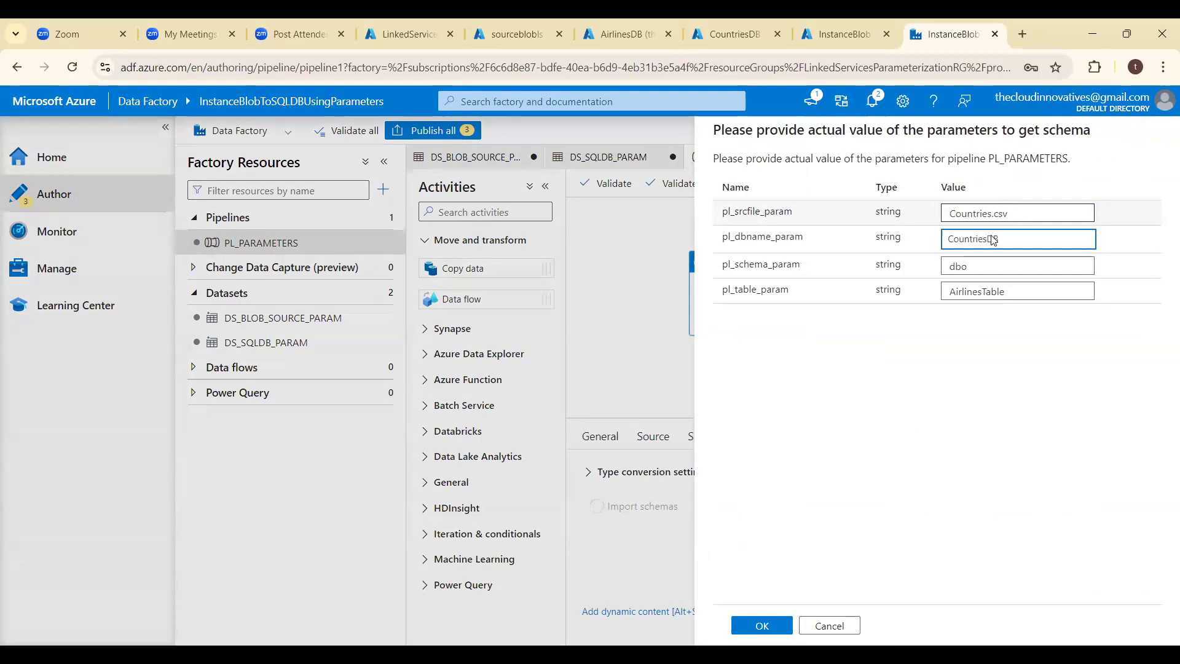
# - Set pl_table_param to CountryTable and submit the parameter values to try importing the schemas
pyautogui.click(971, 271)
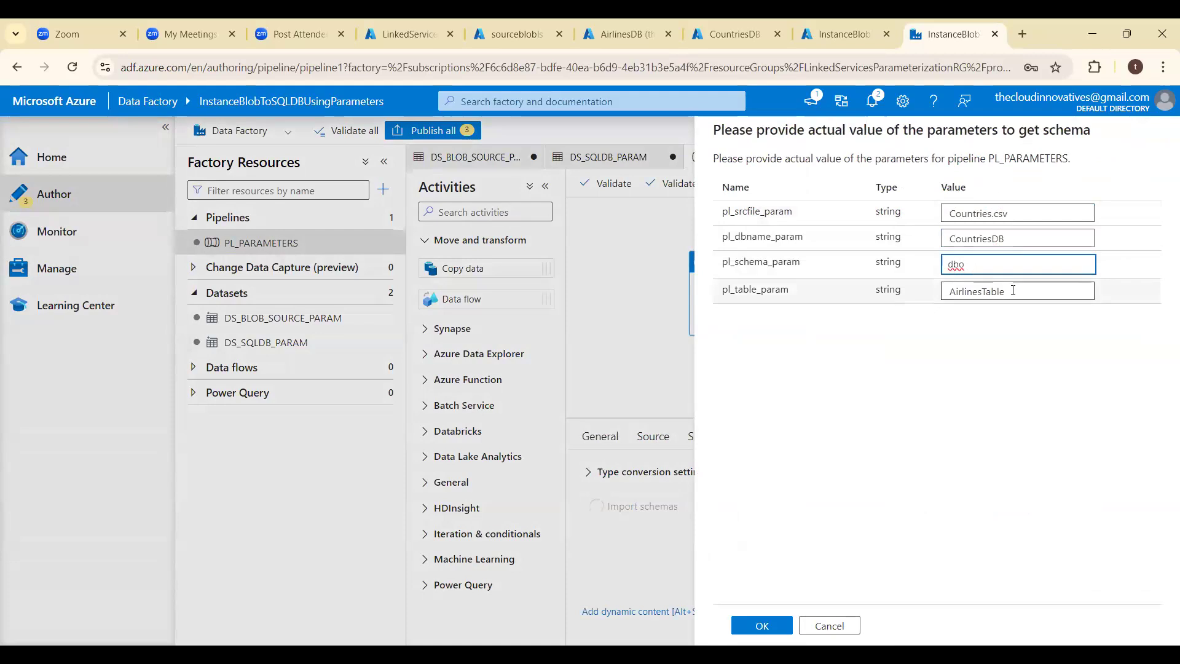
pyautogui.doubleClick(1013, 291)
pyautogui.press('BackSpace')
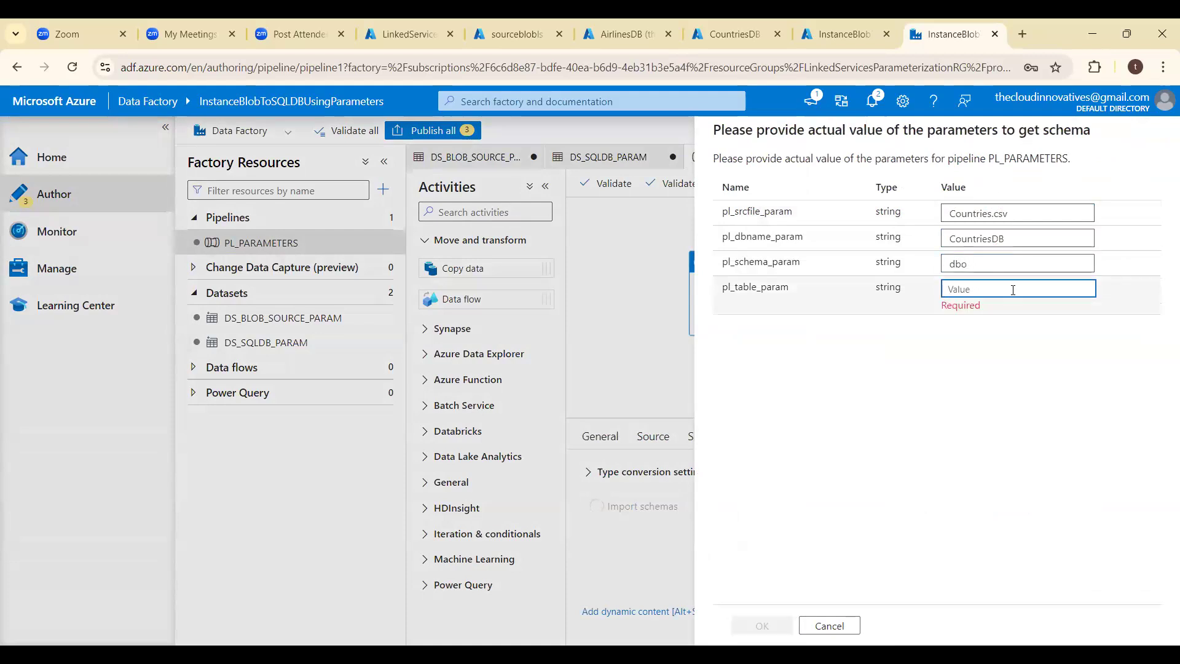
pyautogui.write('Count')
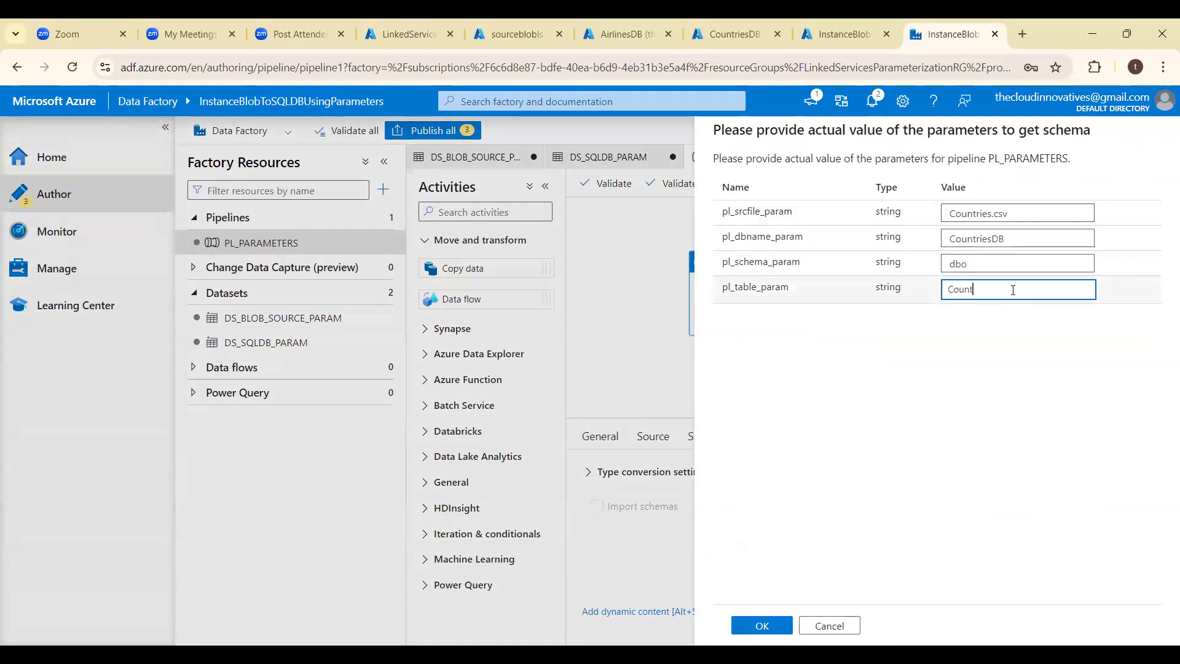
pyautogui.write('ryTable')
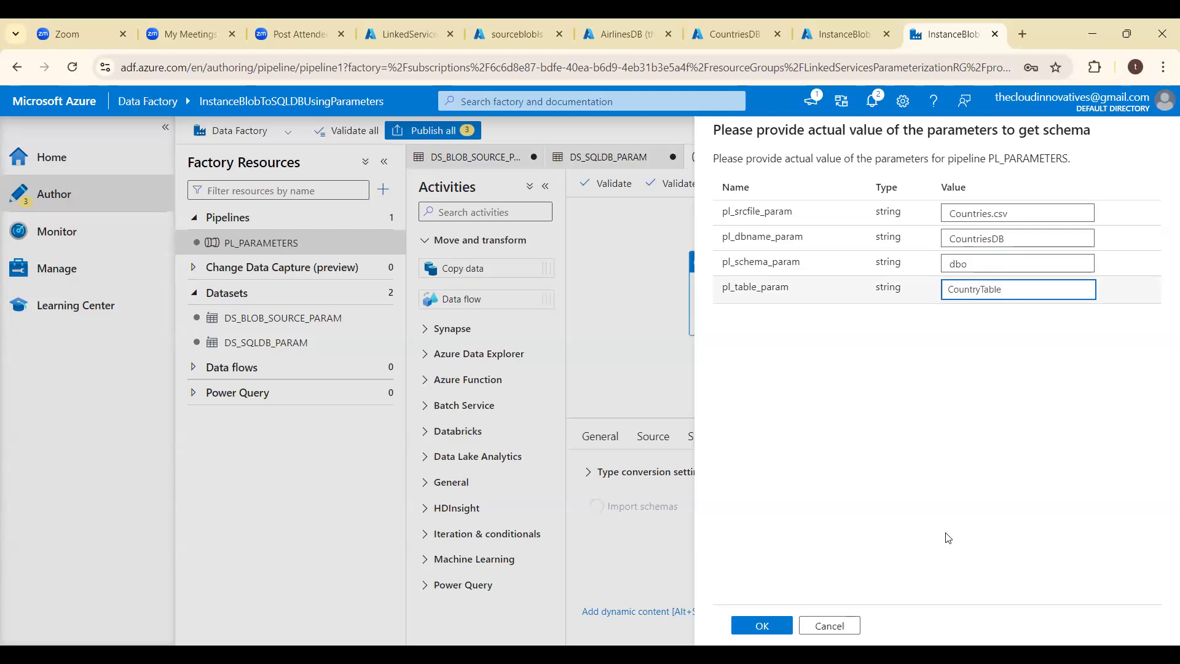
pyautogui.click(754, 625)
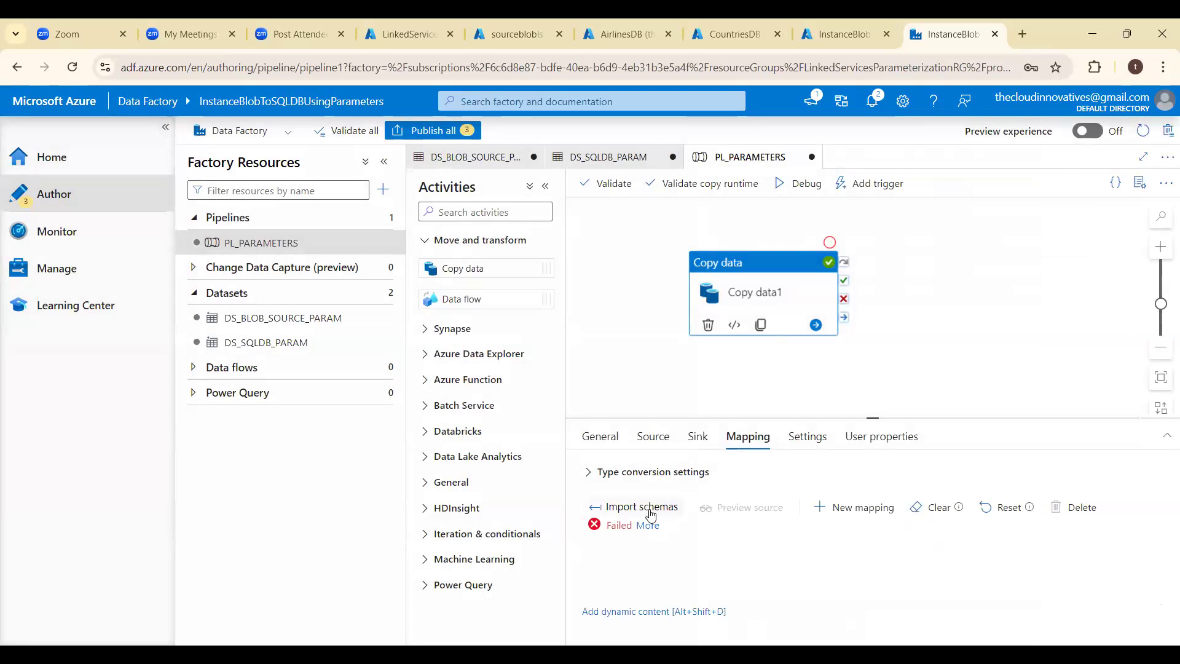
# - Check the sink settings of Copy data1 and read the error details of the schema import in its mapping
pyautogui.click(698, 437)
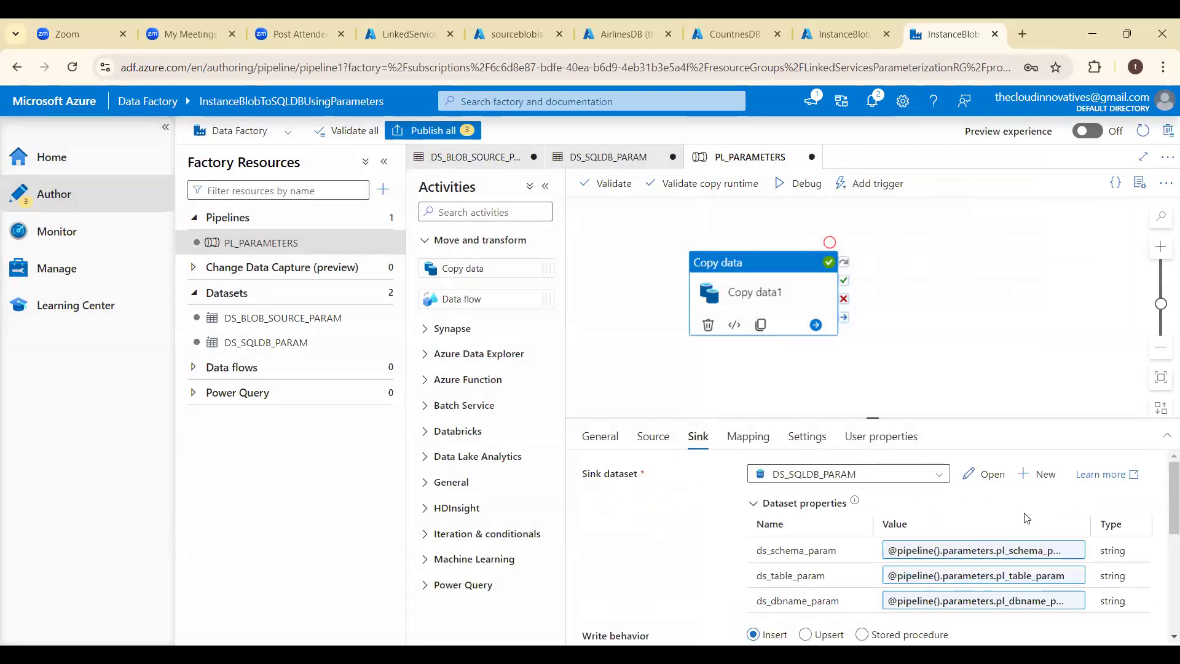
pyautogui.scroll(-3, 1163, 502)
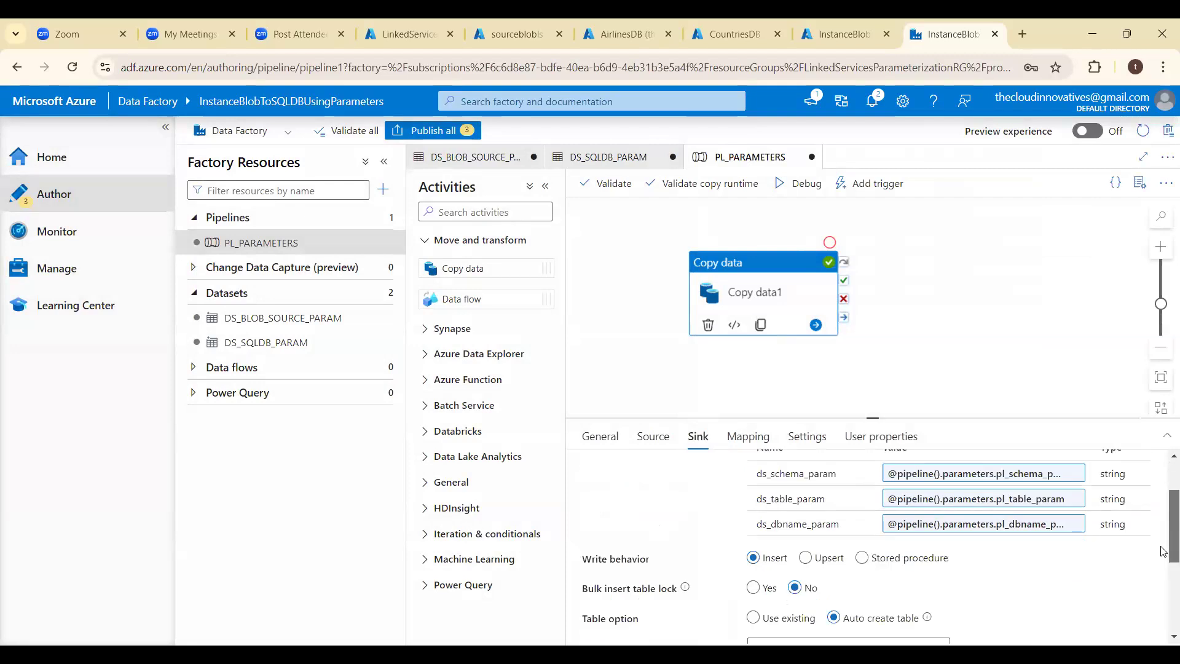
pyautogui.scroll(3, 1163, 488)
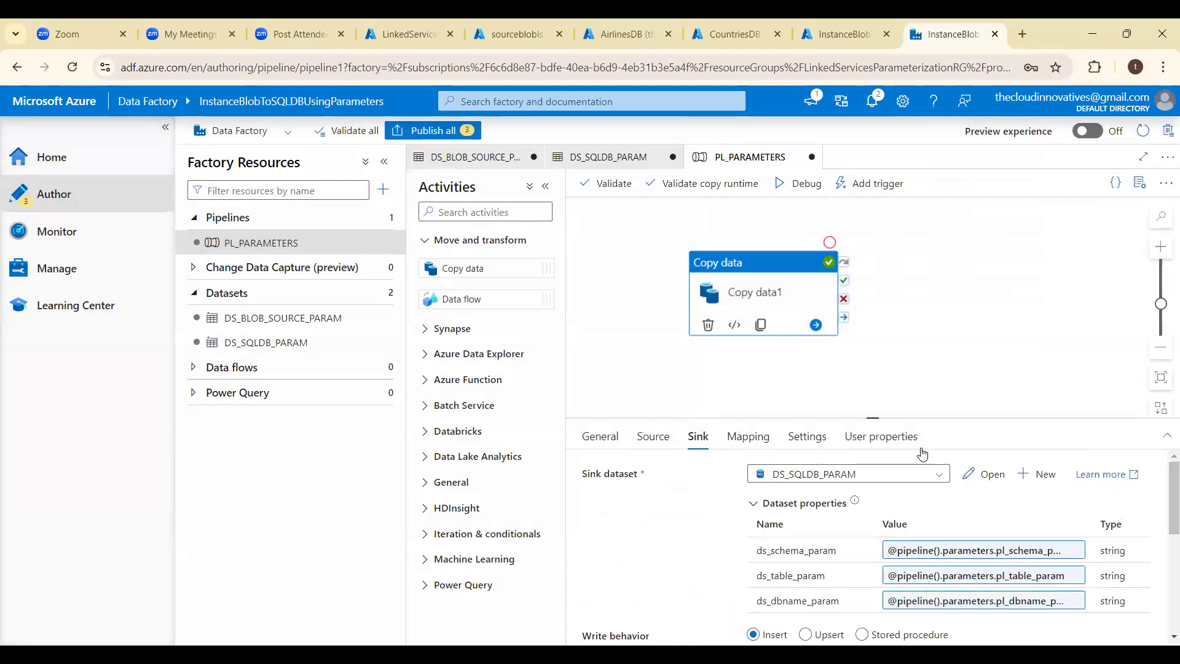
pyautogui.click(753, 440)
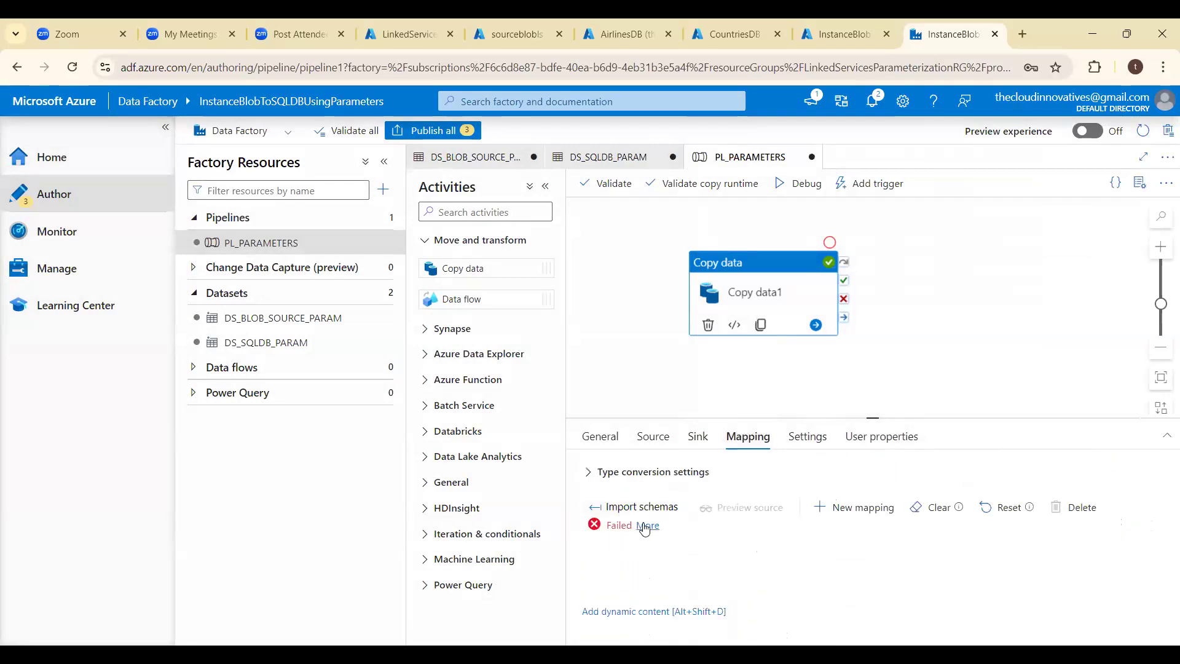
pyautogui.click(648, 526)
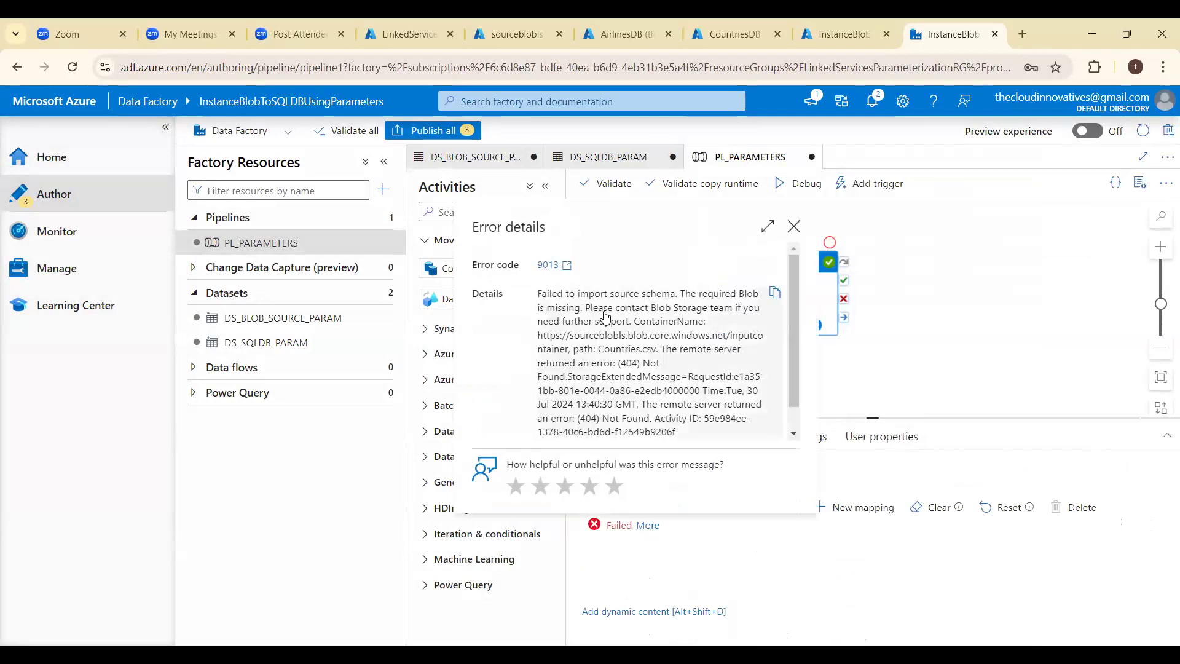
pyautogui.click(793, 225)
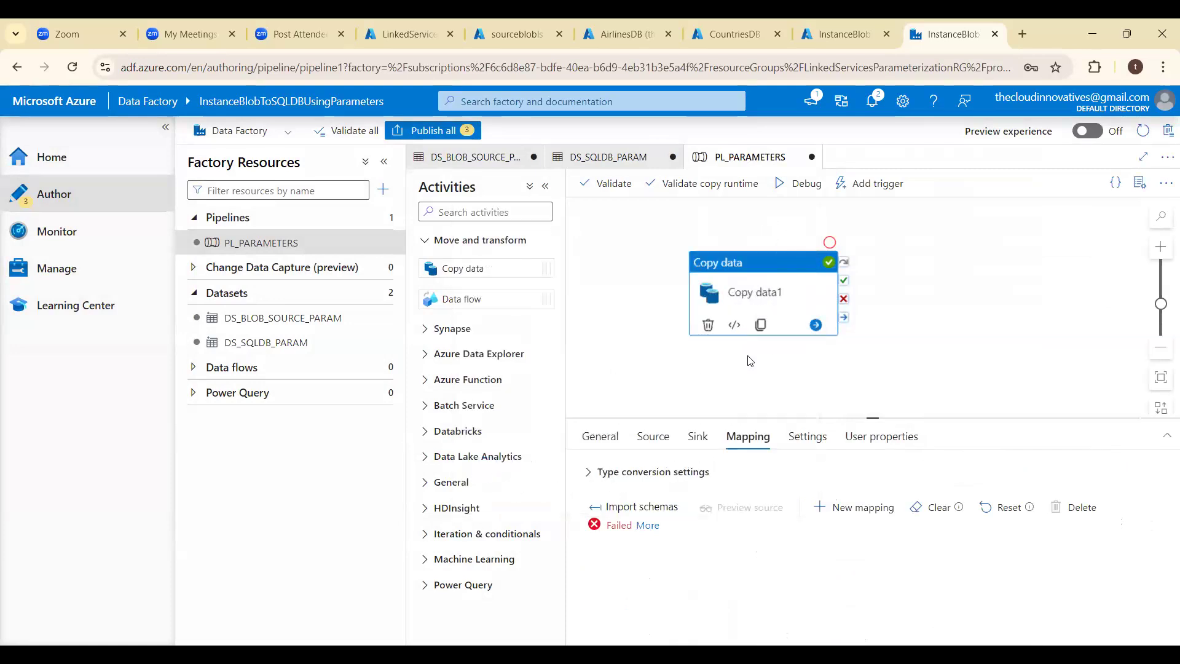
# - Import the mapping schemas again with pl_srcfile_param set to countries.csv, keeping the other parameter values
pyautogui.click(746, 441)
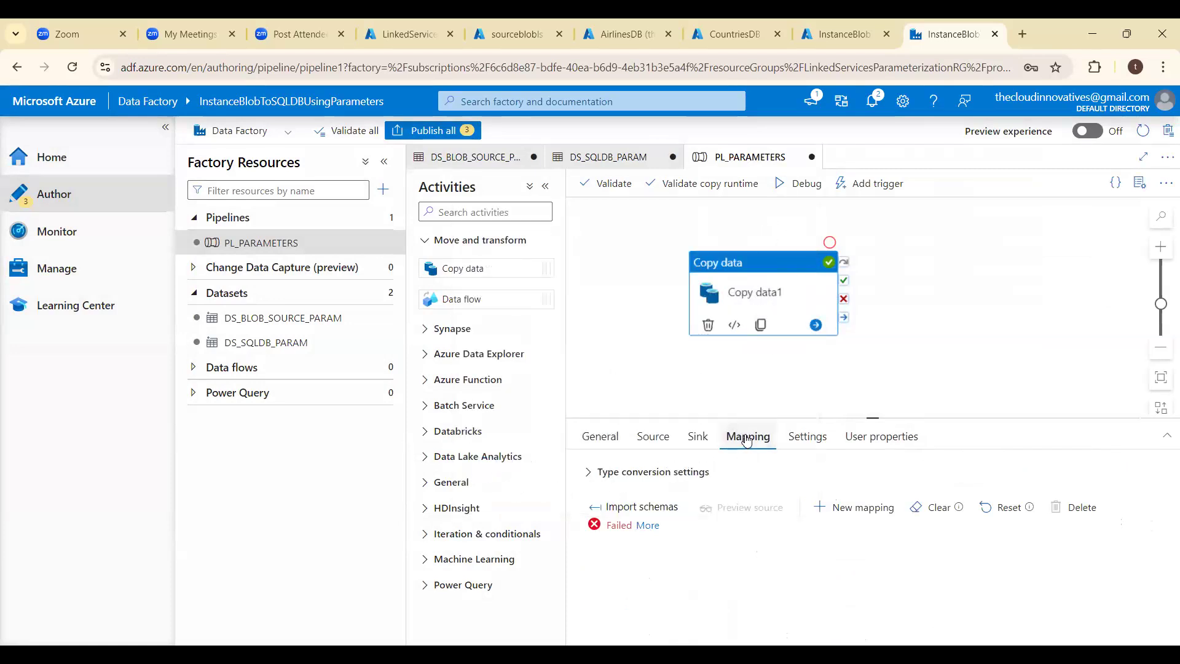
pyautogui.click(634, 507)
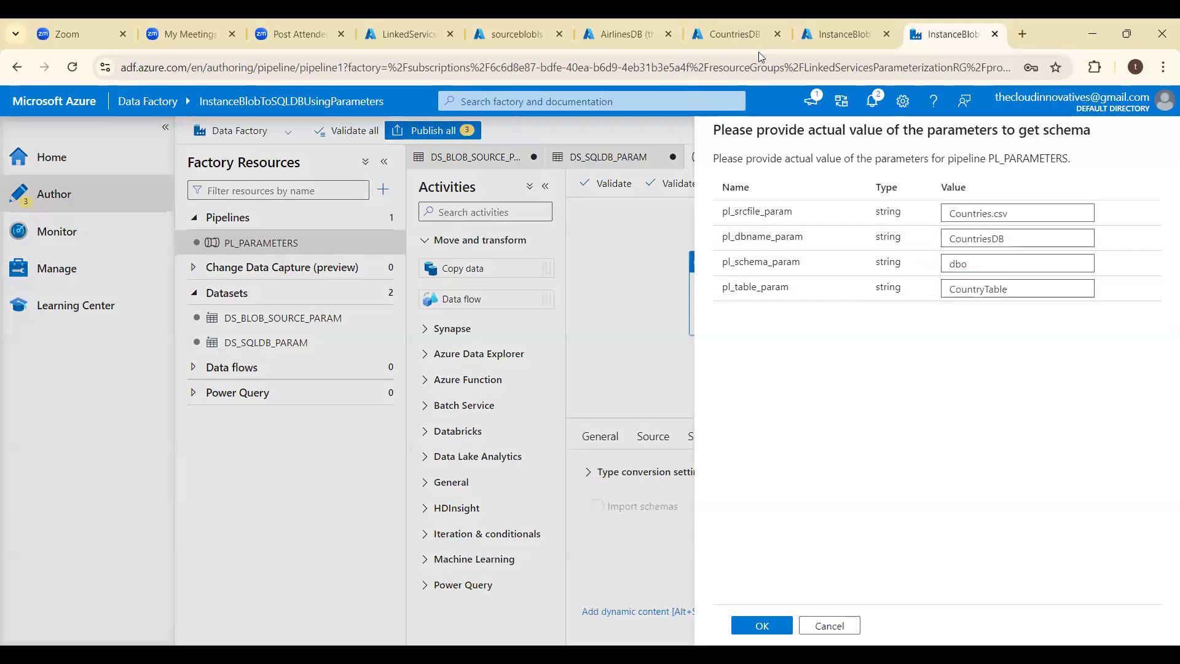
pyautogui.click(954, 215)
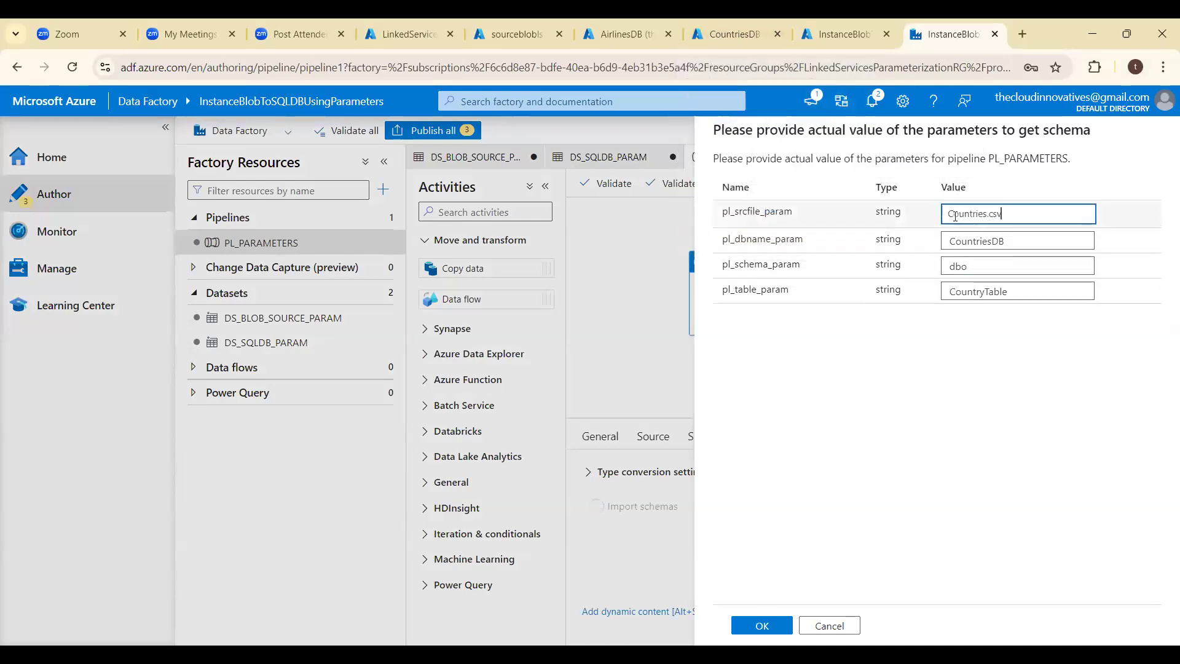
pyautogui.press('Left')
pyautogui.press('Left')
pyautogui.press('Left')
pyautogui.press('Left')
pyautogui.press('Left')
pyautogui.press('Left')
pyautogui.press('Left')
pyautogui.press('Left')
pyautogui.press('Left')
pyautogui.press('Left')
pyautogui.press('Left')
pyautogui.press('Left')
pyautogui.press('BackSpace')
pyautogui.write('c')
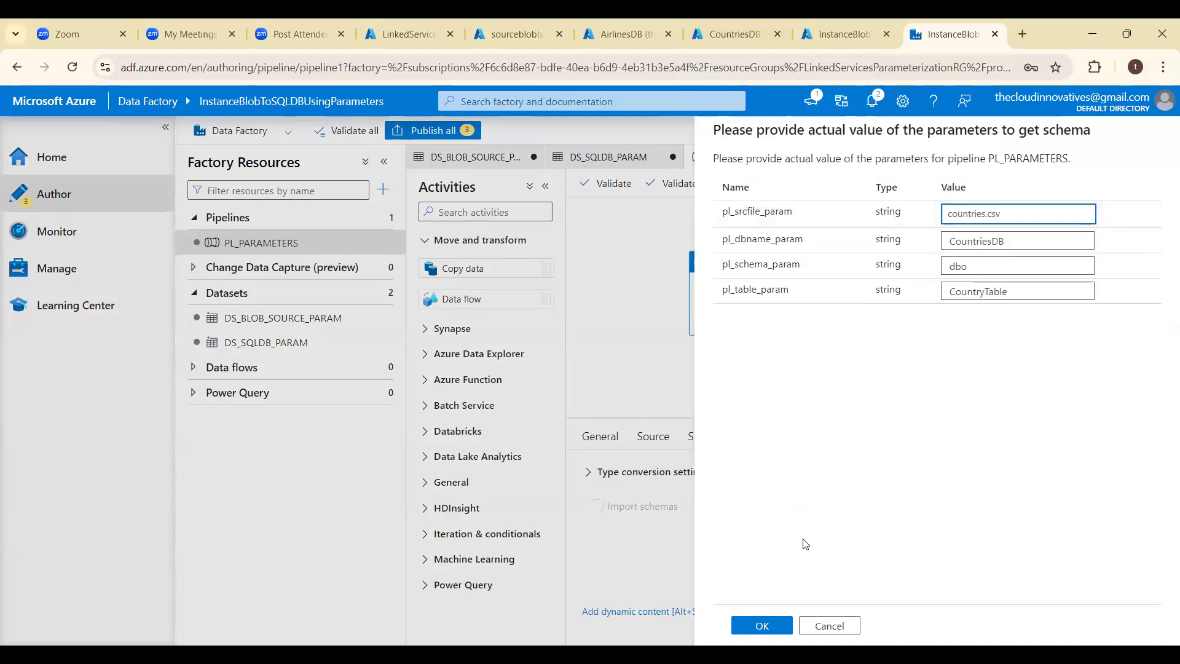
pyautogui.click(764, 625)
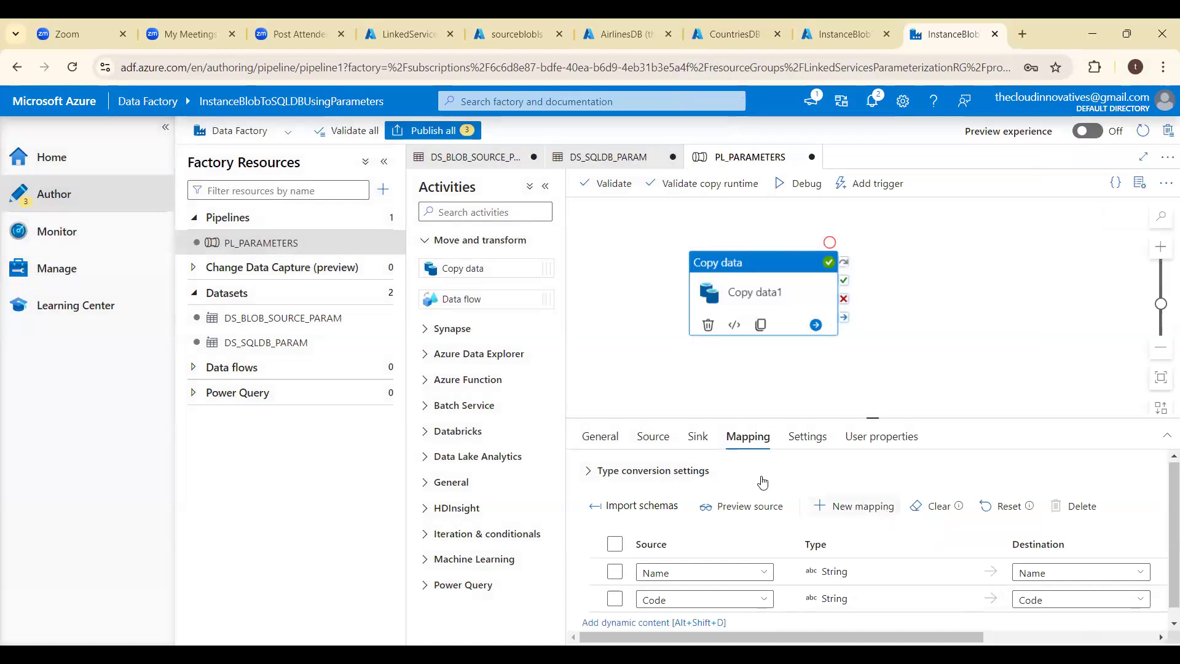
# - Start a debug run of PL_PARAMETERS with pl_srcfile_param set to countries.csv and pl_dbname_param set to CountriesDB
pyautogui.click(794, 184)
pyautogui.click(987, 215)
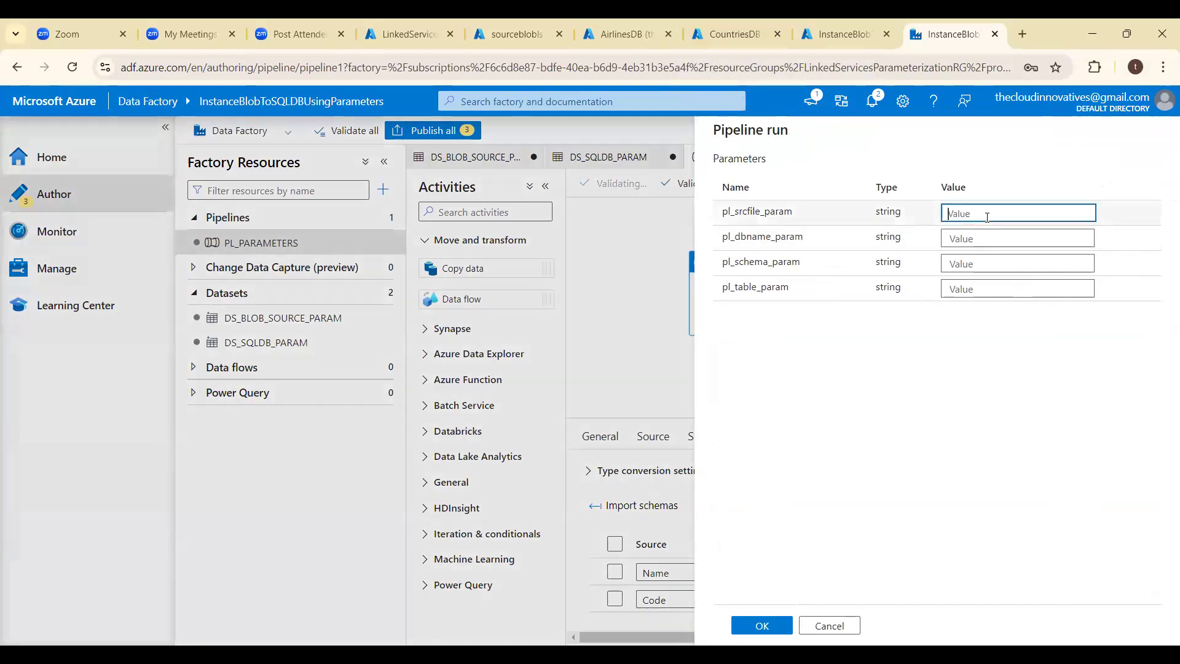
pyautogui.write('coun')
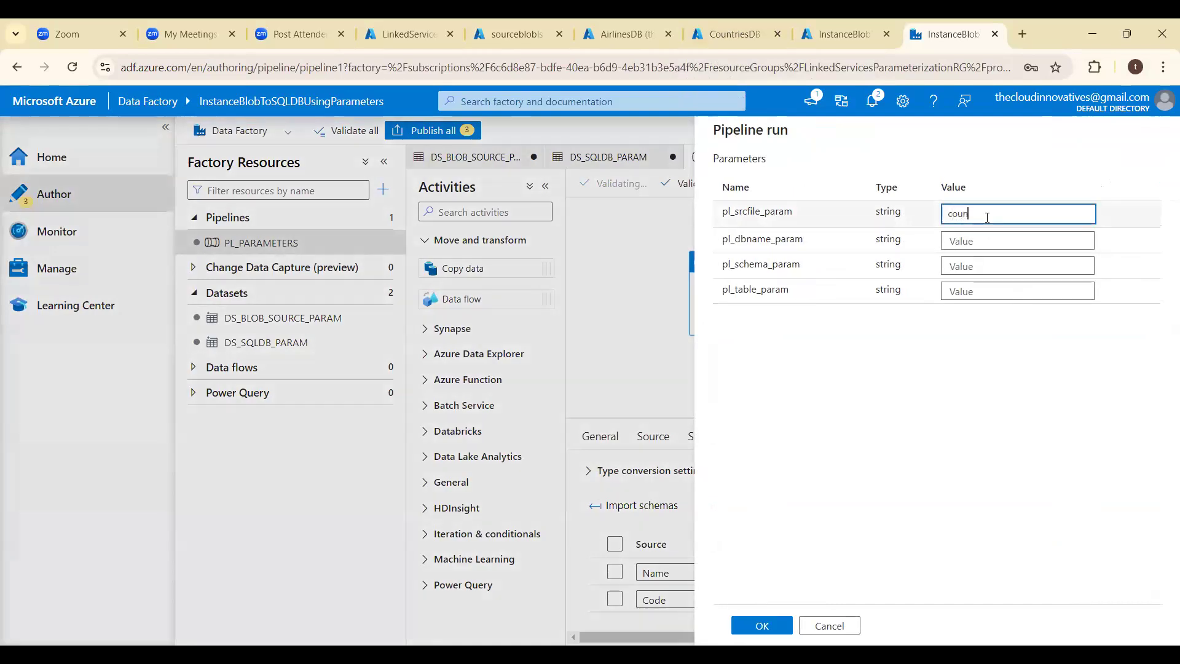
pyautogui.write('tries')
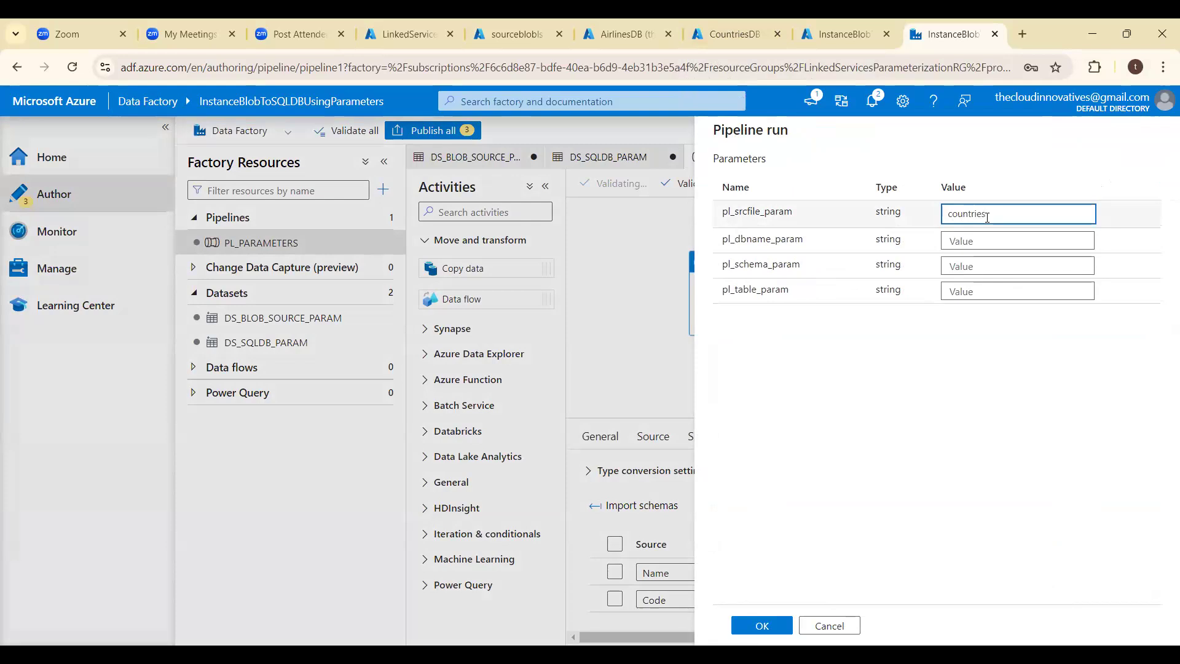
pyautogui.write('.csv')
pyautogui.press('Tab')
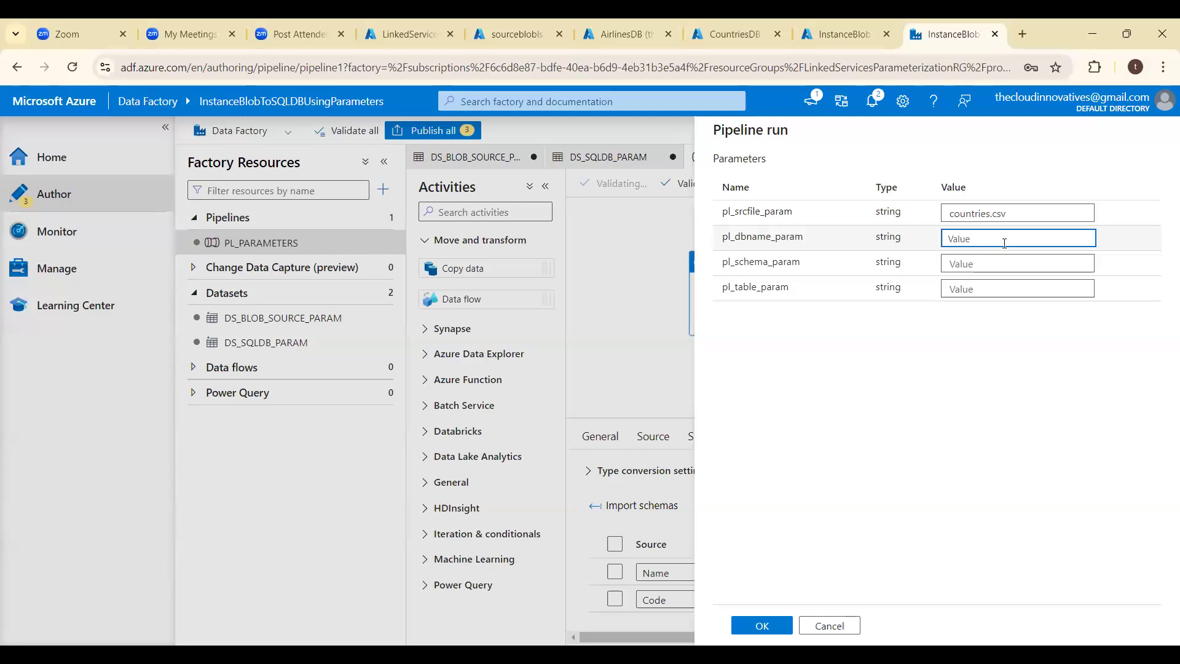
pyautogui.write('Countri')
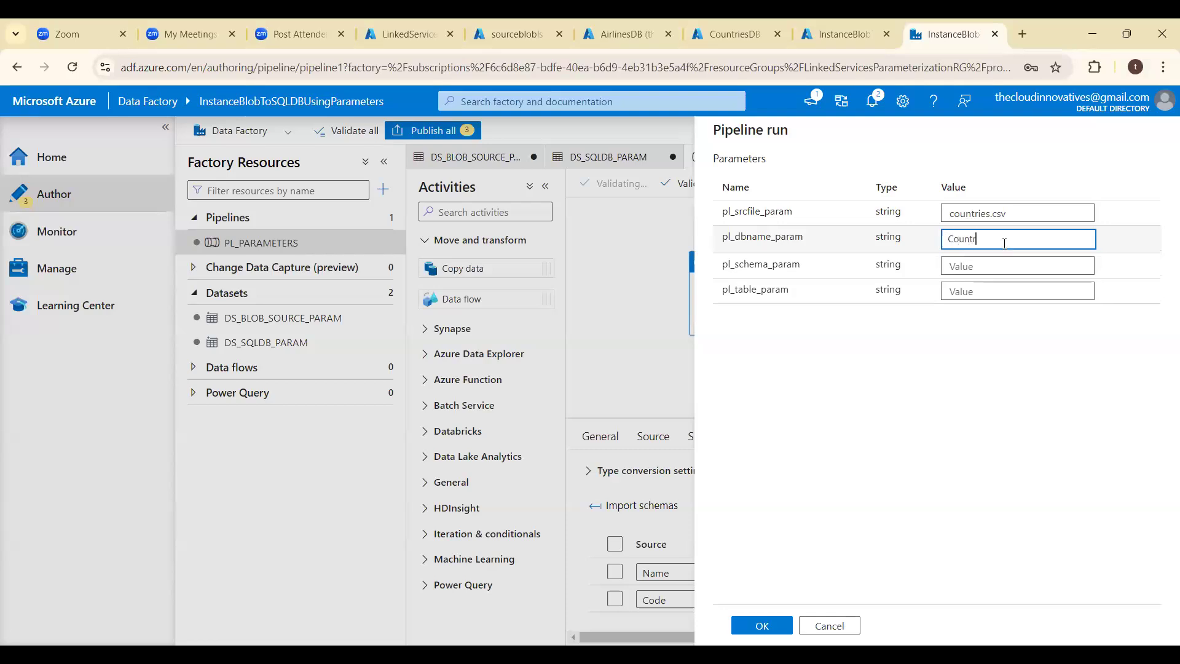
pyautogui.write('esDB')
pyautogui.press('Tab')
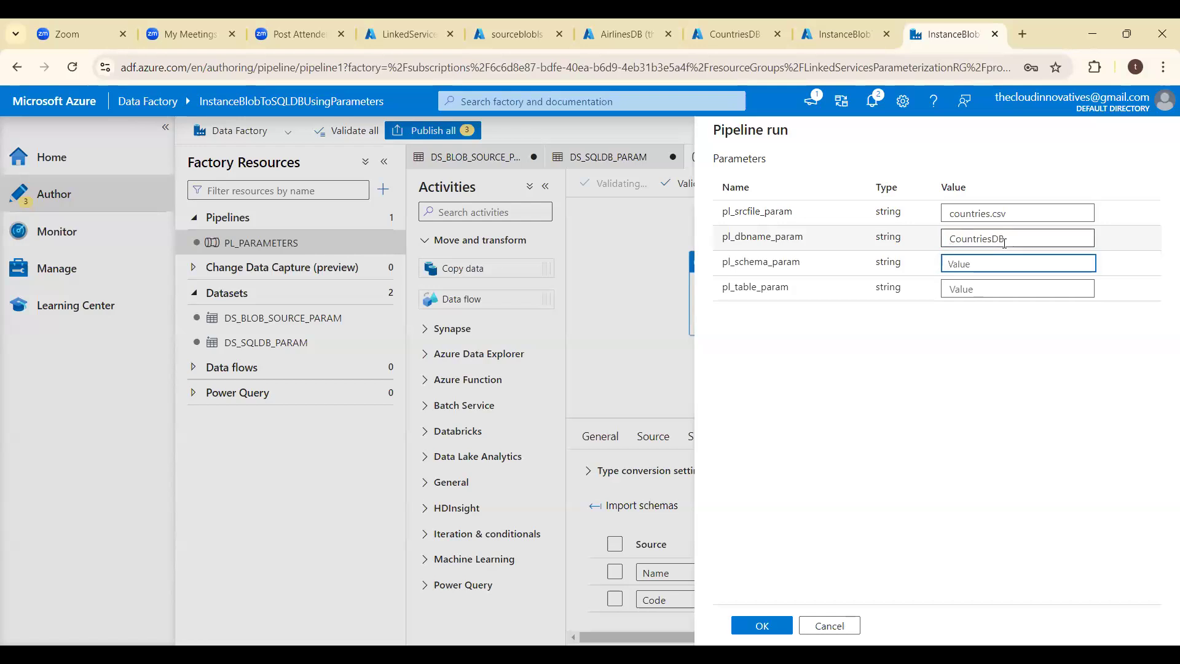
# - Set pl_schema_param to dbo and pl_table_param to CountryTable, and submit the pipeline run
pyautogui.write('dbo')
pyautogui.press('Tab')
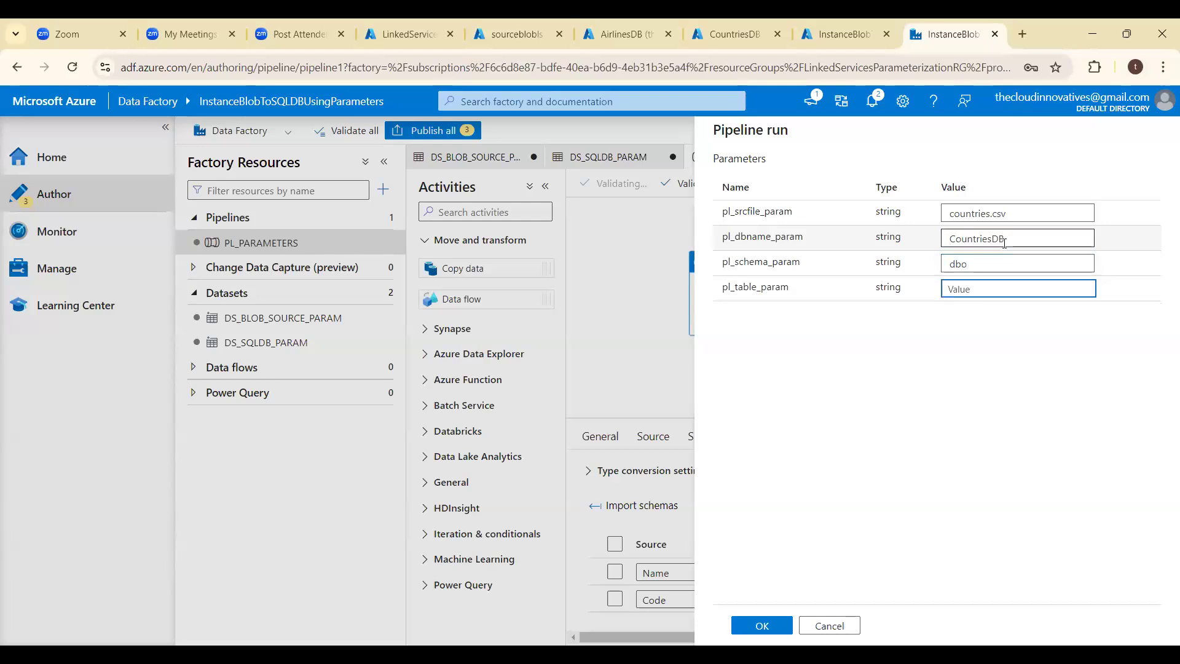
pyautogui.write('CountryTable')
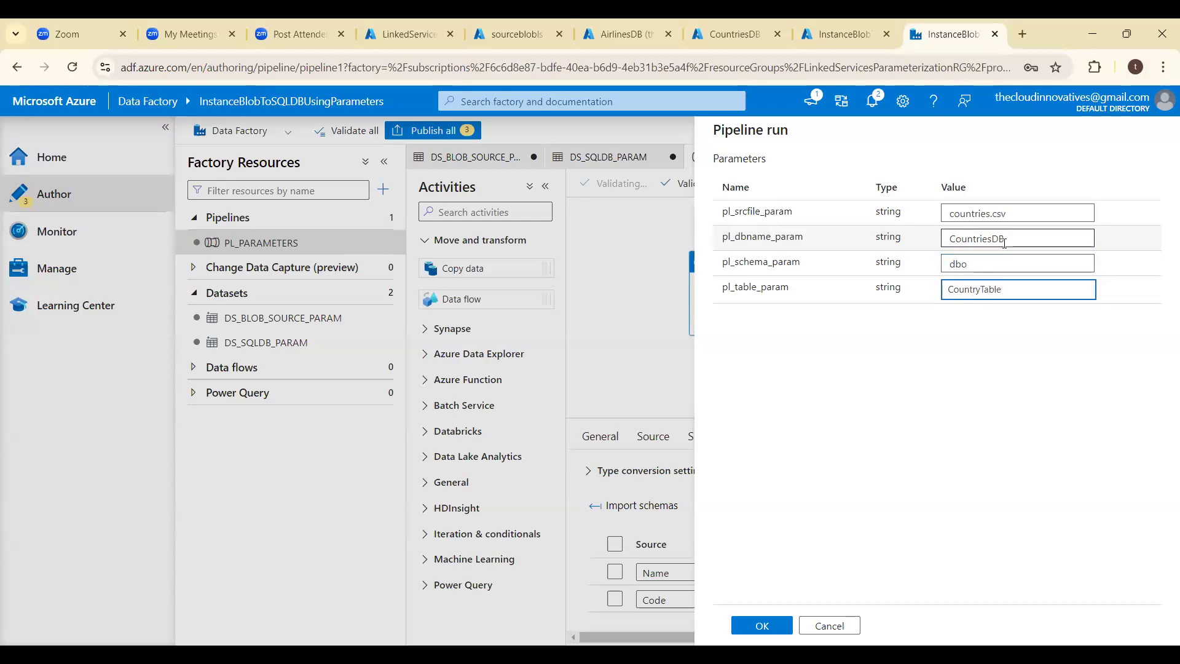
pyautogui.click(776, 626)
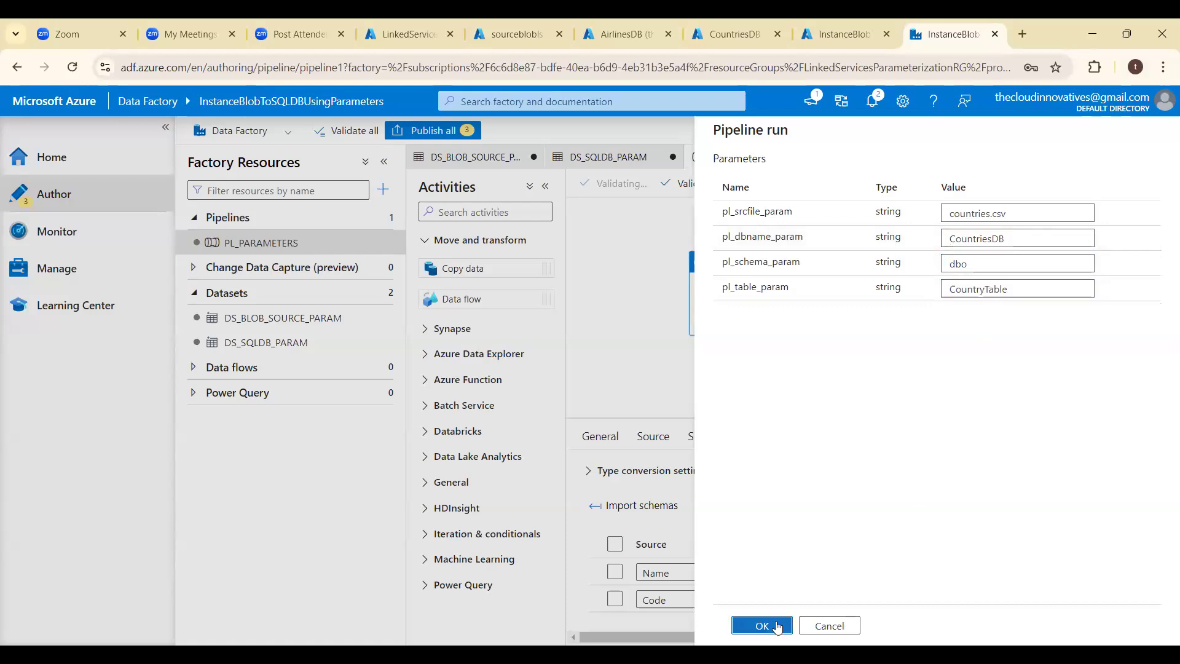
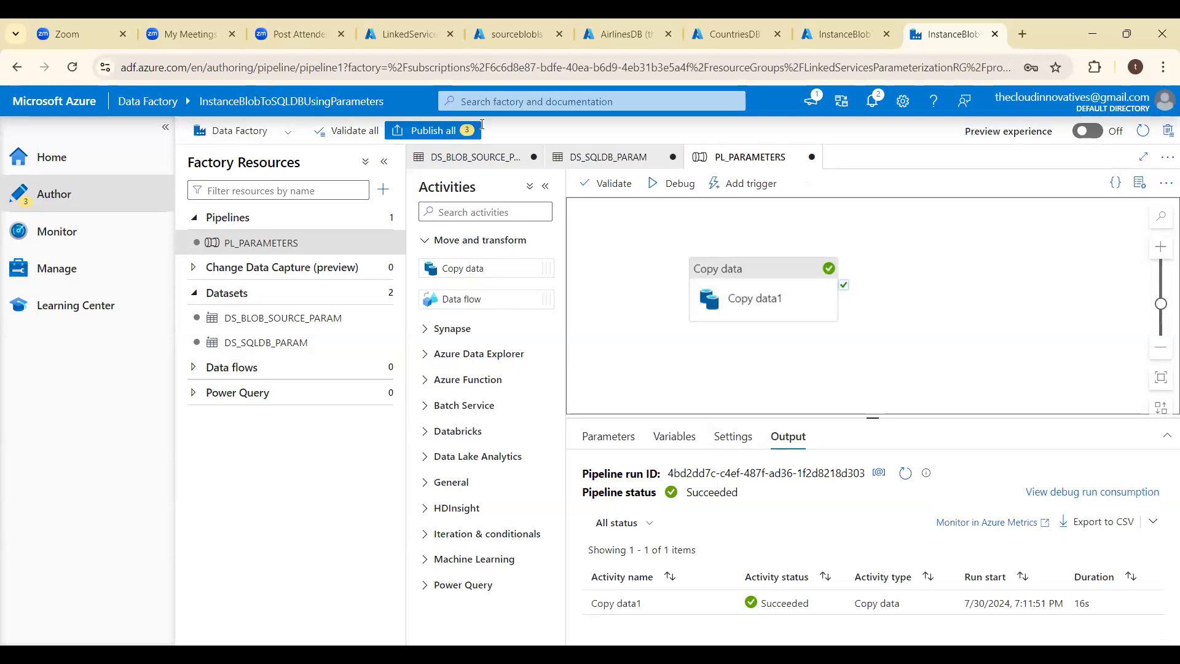
# - Switch to the CountriesDB query editor and try to sign in by re-entering the SQL server password
pyautogui.click(716, 26)
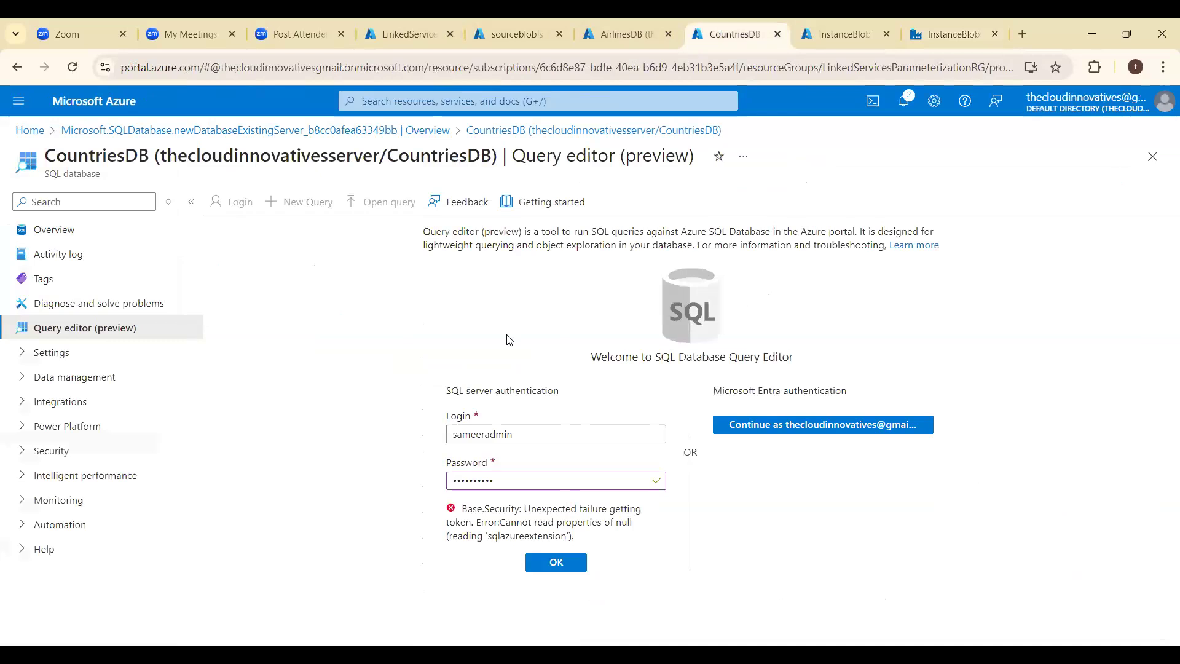
pyautogui.click(517, 479)
pyautogui.hotkey('ctrl', 'a')
pyautogui.press('BackSpace')
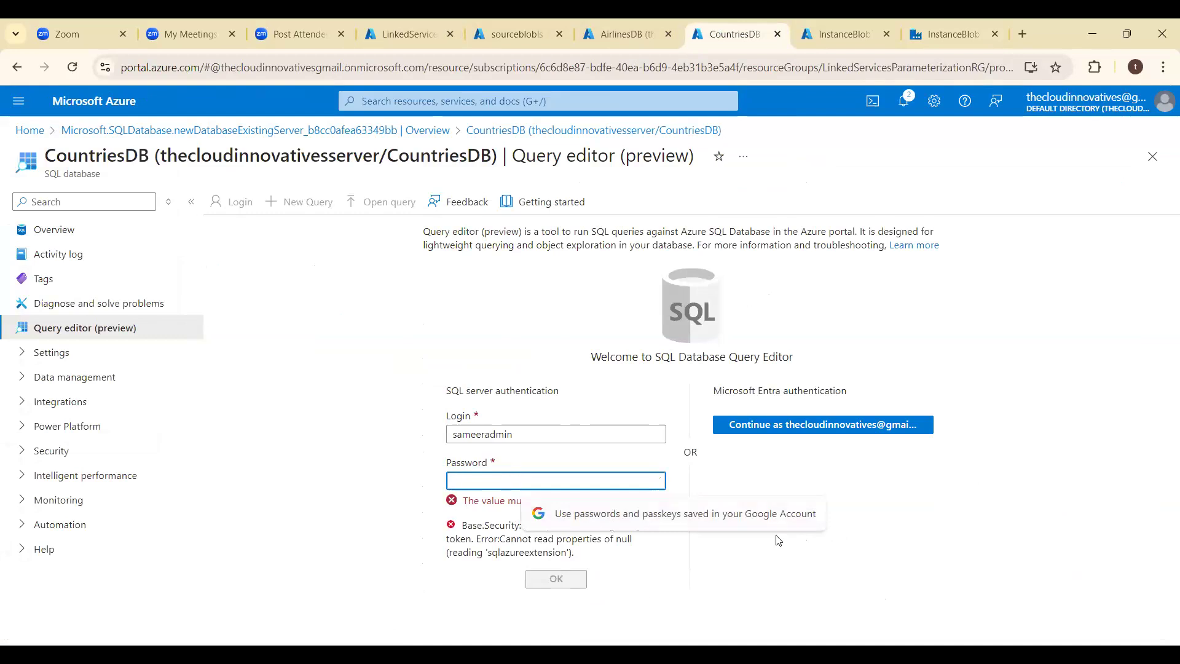
pyautogui.write('•••••')
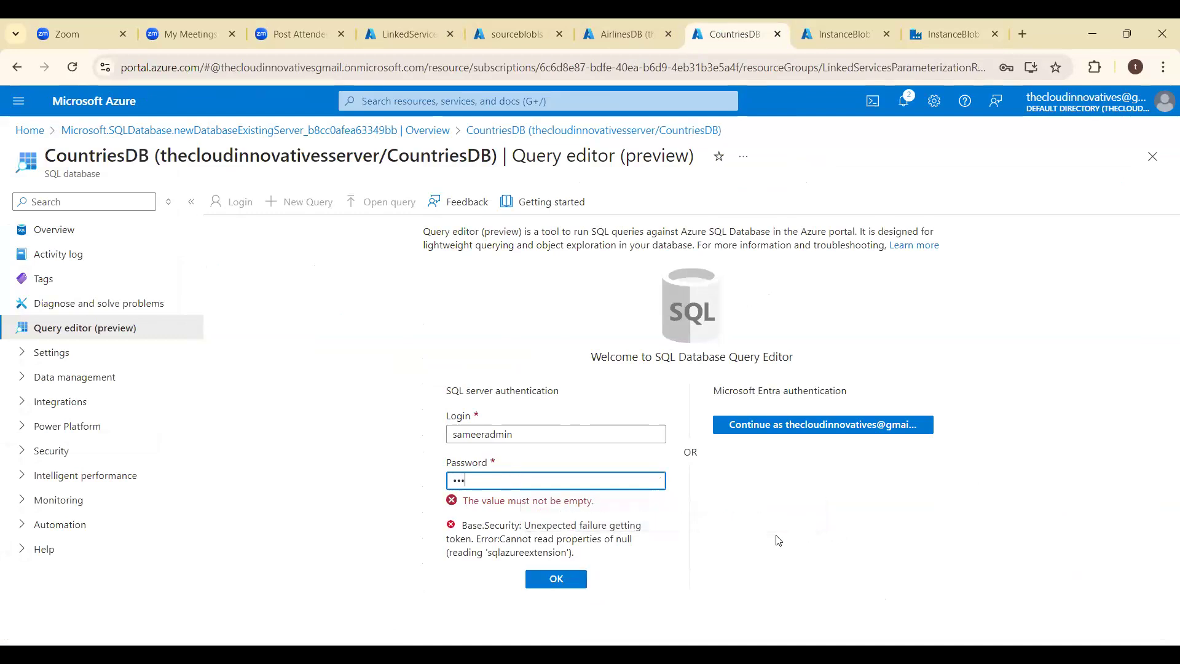
pyautogui.write('•••••')
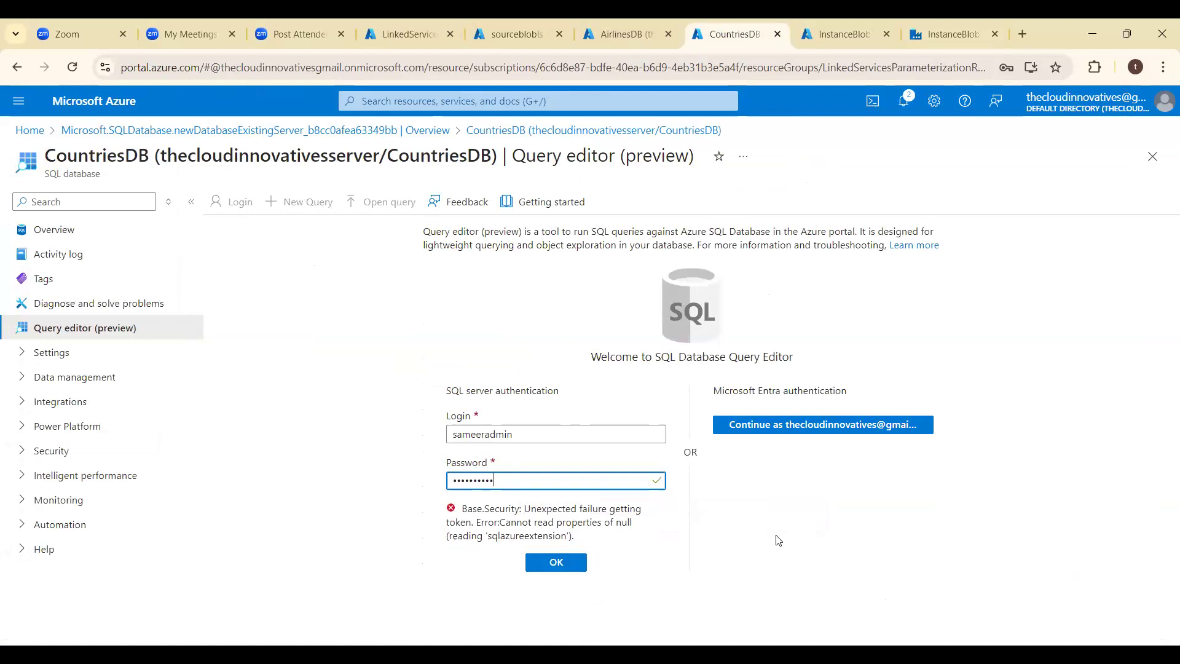
pyautogui.press('Return')
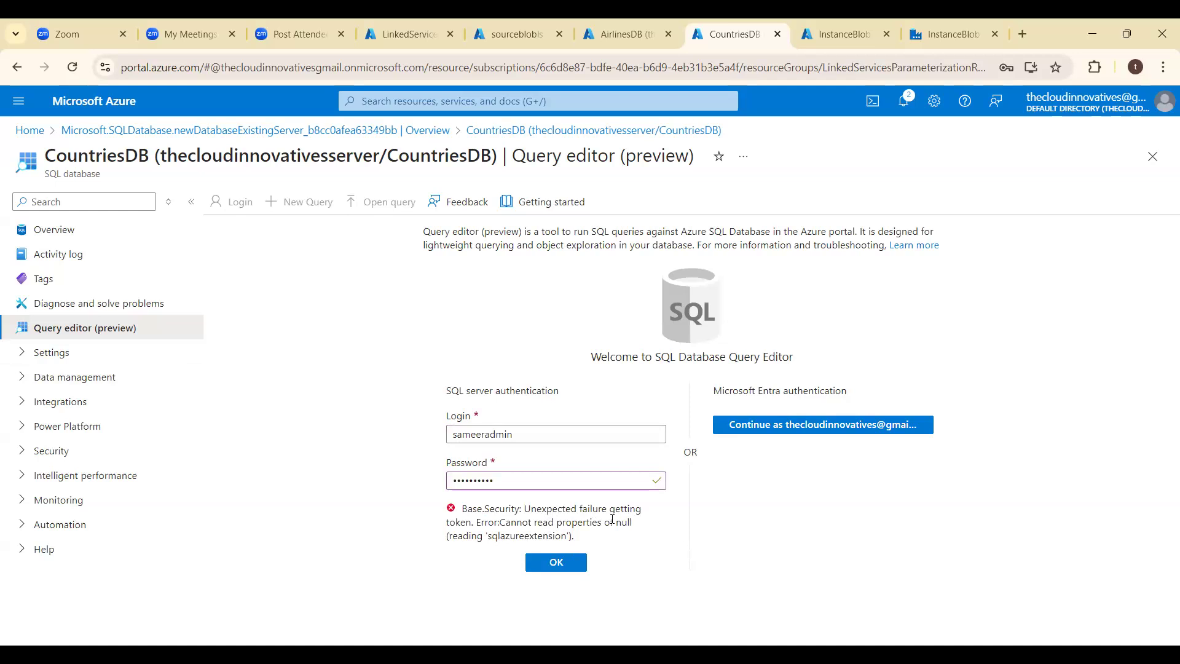
# - Add a firewall rule for the client IPv4 address on the CountriesDB server, remove it again, and save the networking settings
pyautogui.click(71, 238)
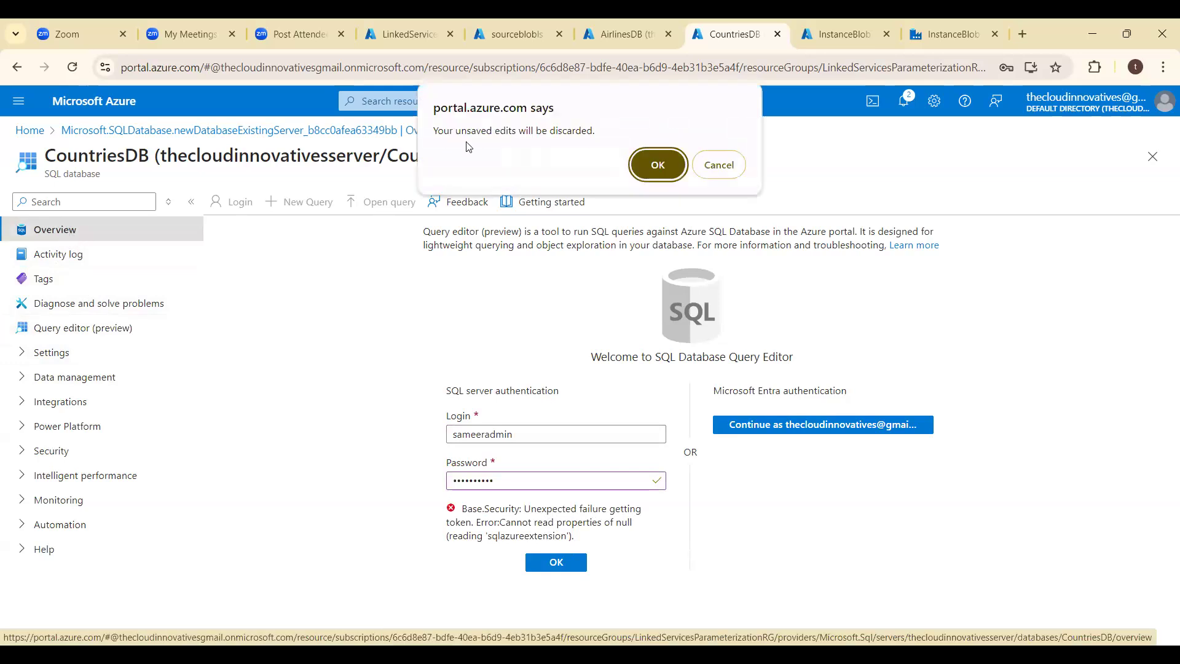
pyautogui.click(658, 166)
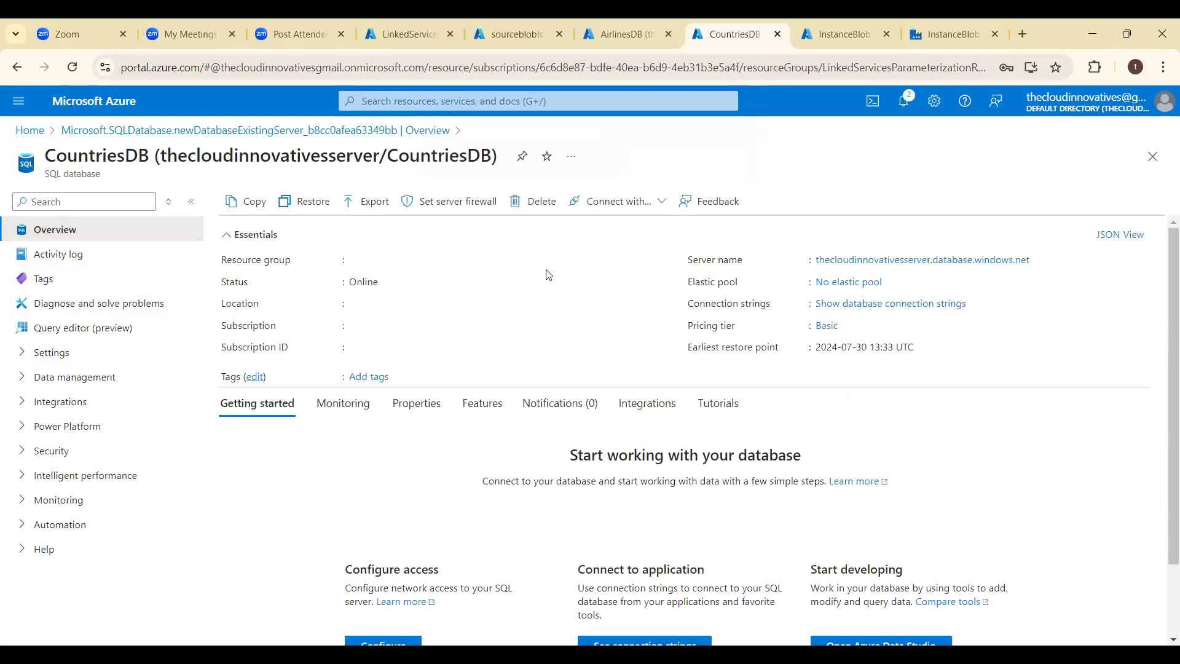
pyautogui.click(480, 203)
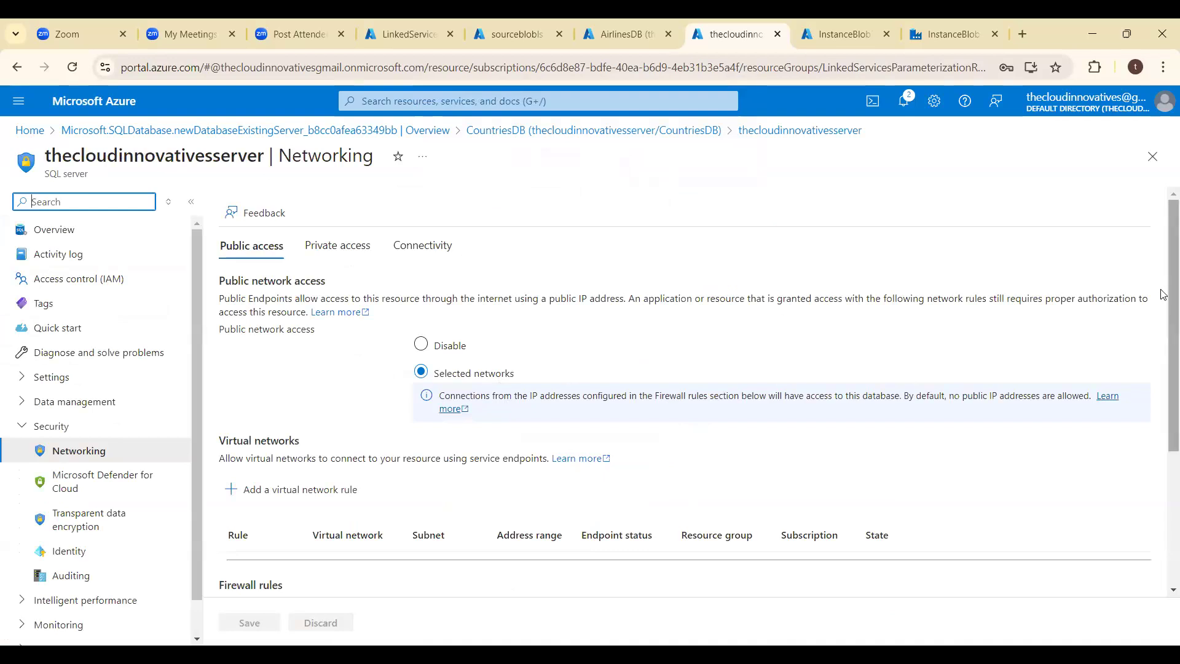
pyautogui.scroll(-4, 1162, 295)
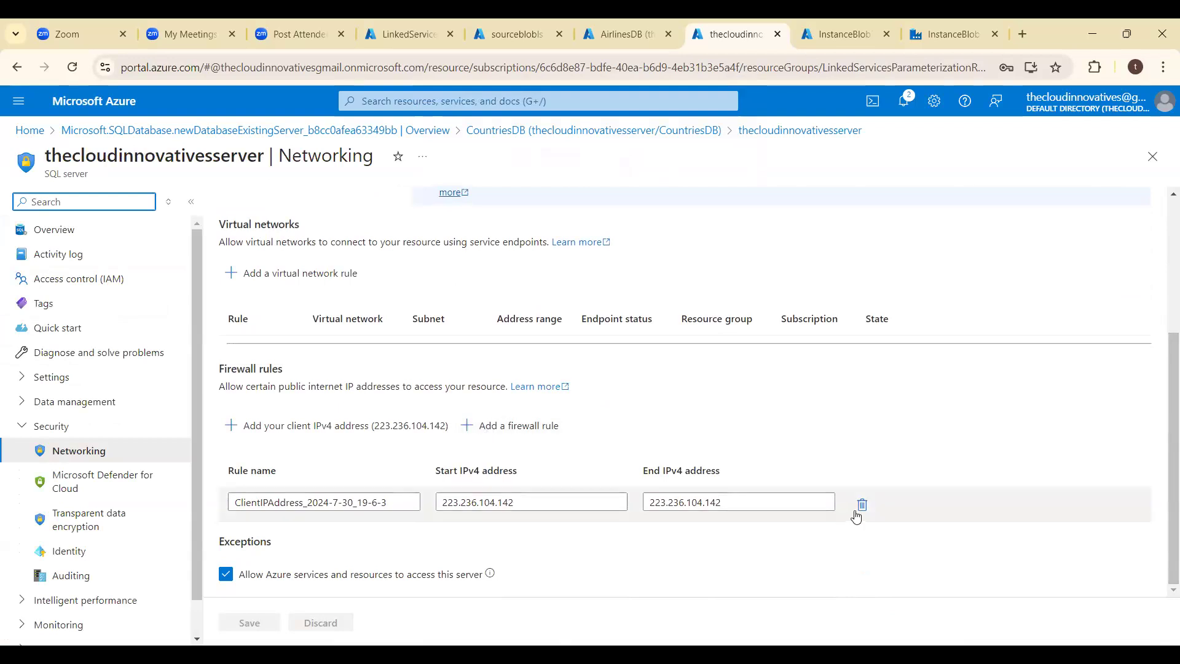
pyautogui.click(513, 436)
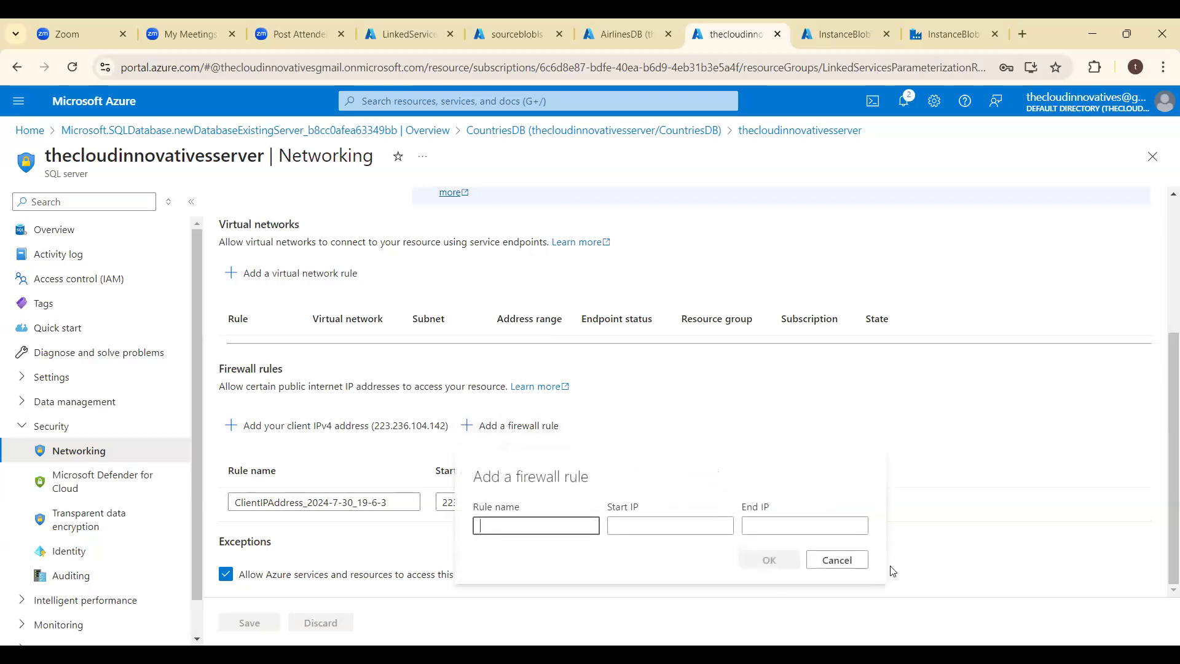
pyautogui.click(837, 560)
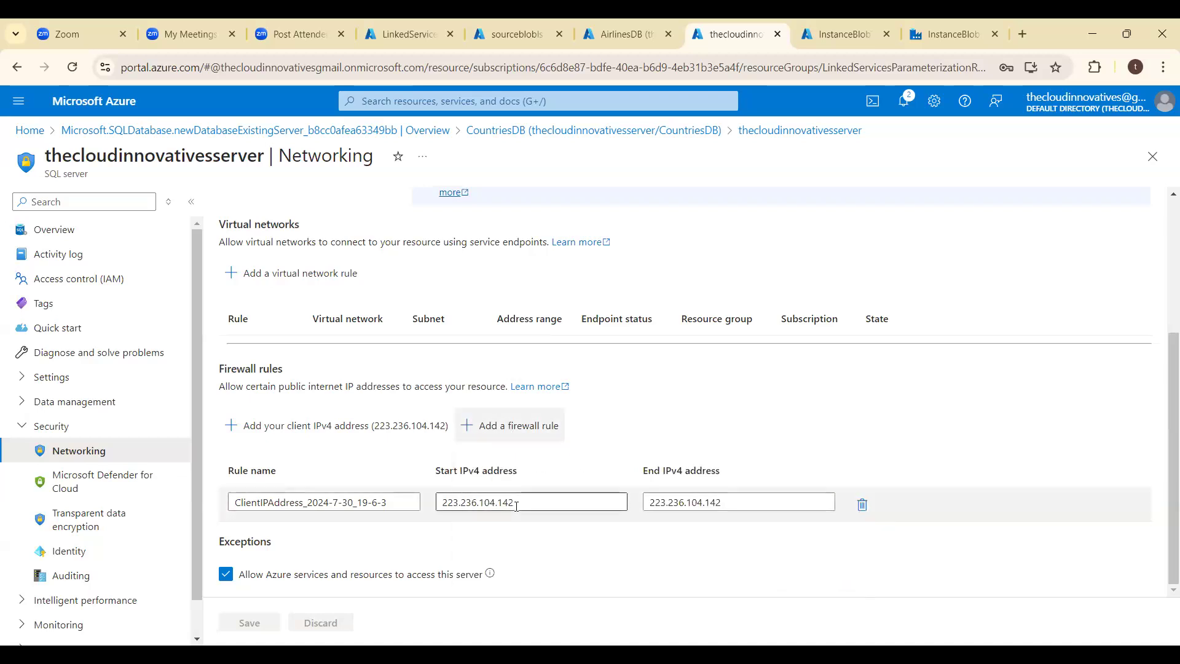
pyautogui.click(233, 428)
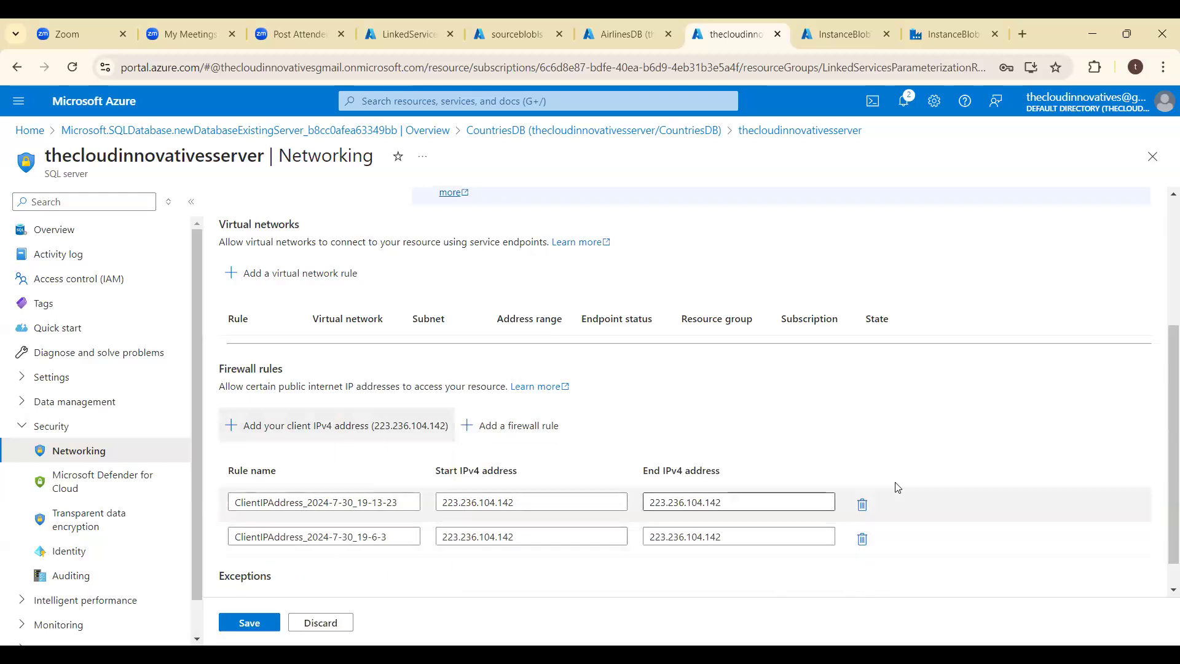
pyautogui.click(861, 513)
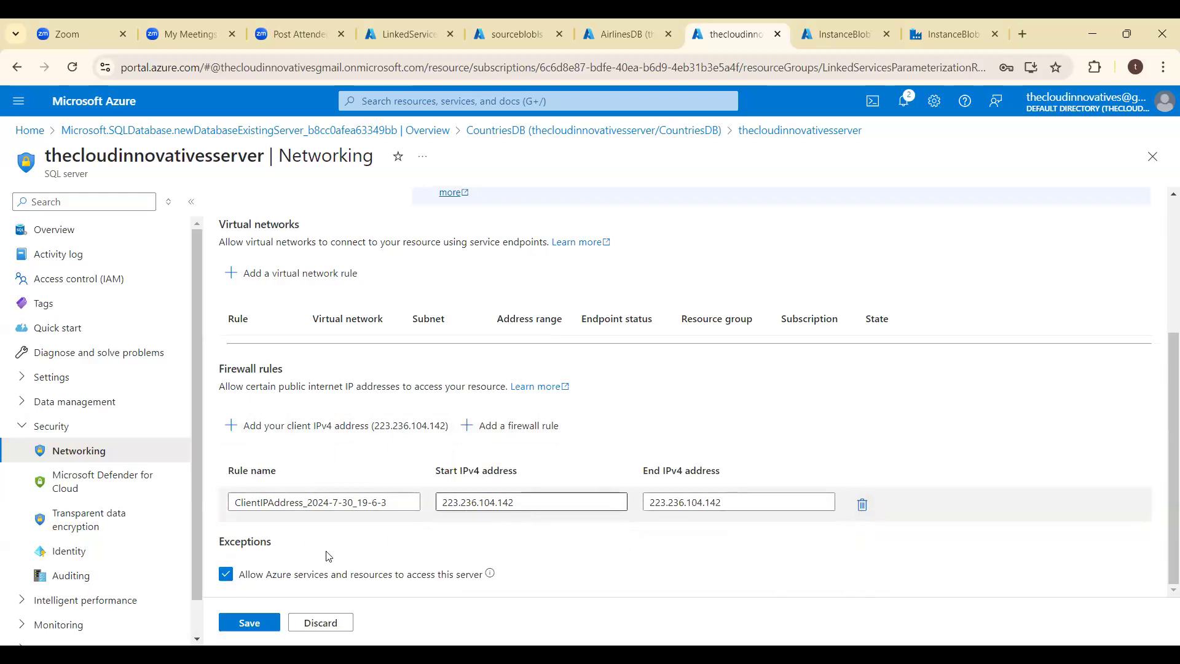
pyautogui.click(256, 624)
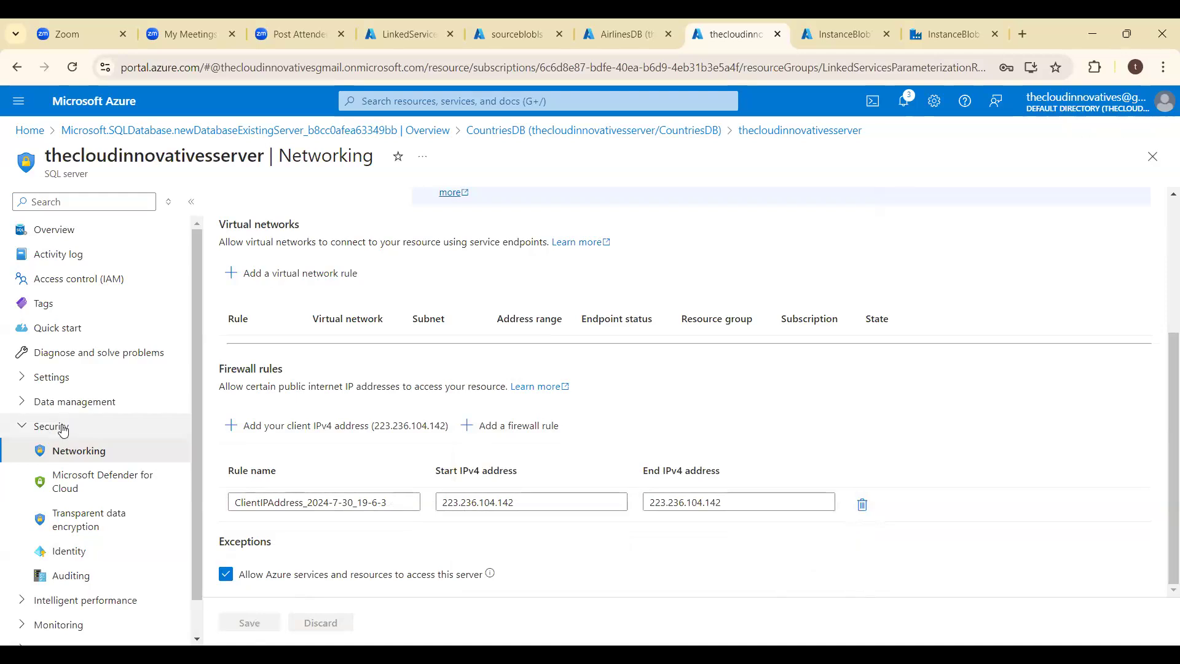
# - Return to the CountriesDB query editor from the server's networking settings and try signing in with the SQL server password
pyautogui.click(76, 236)
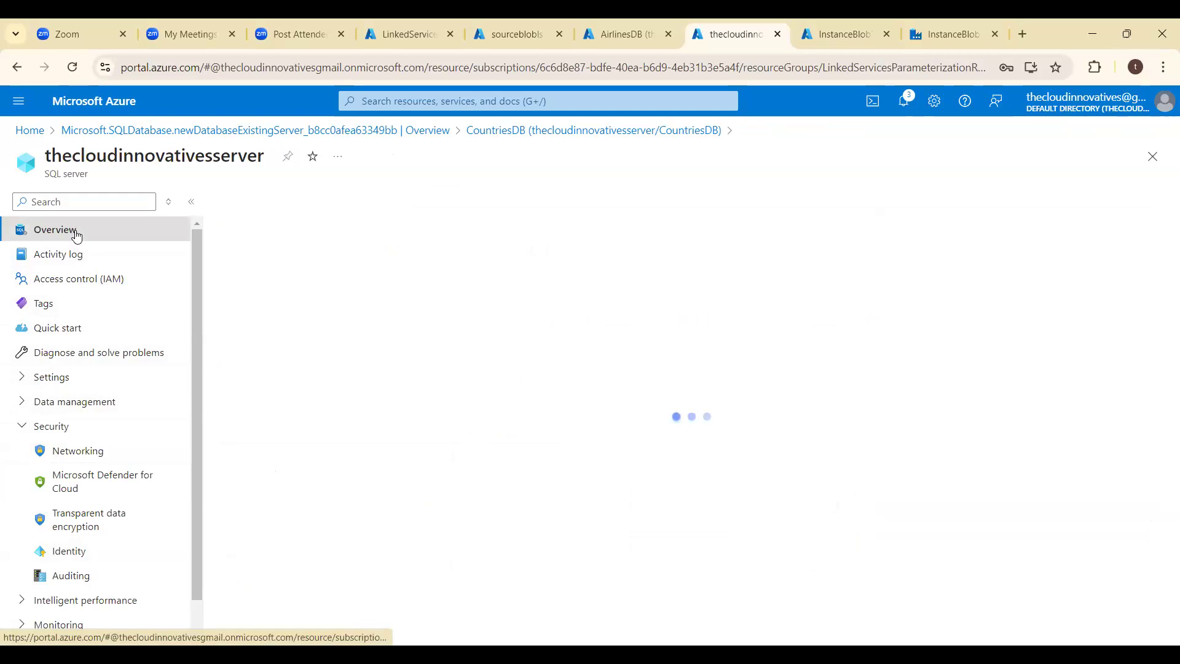
pyautogui.click(505, 141)
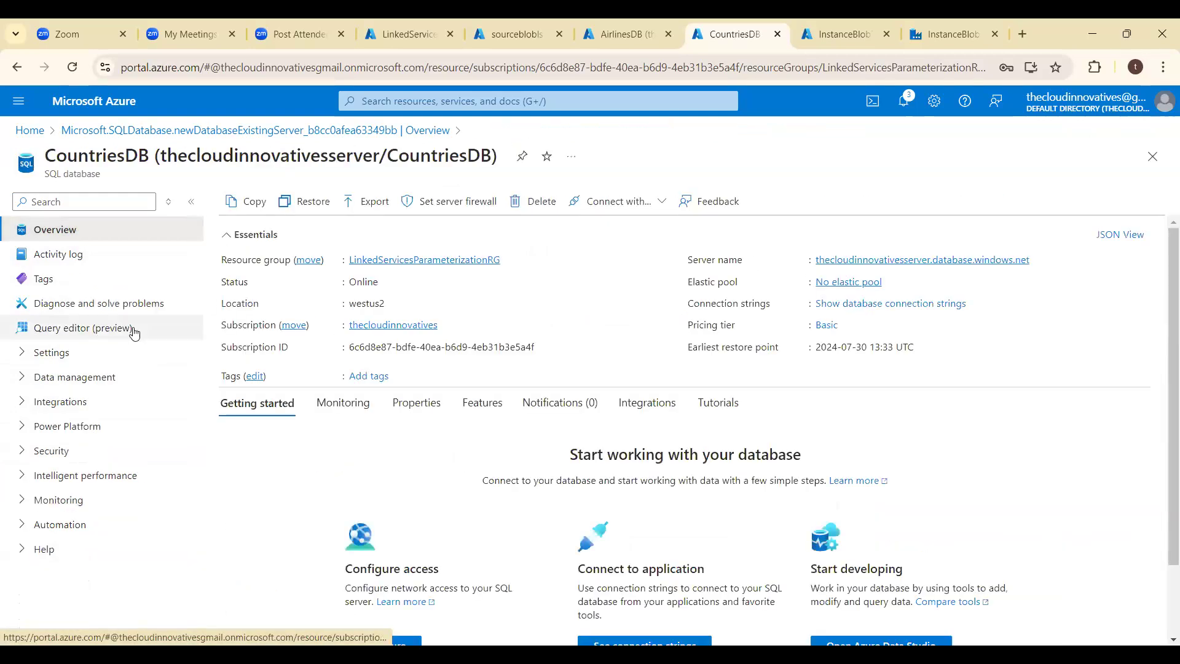
pyautogui.click(102, 332)
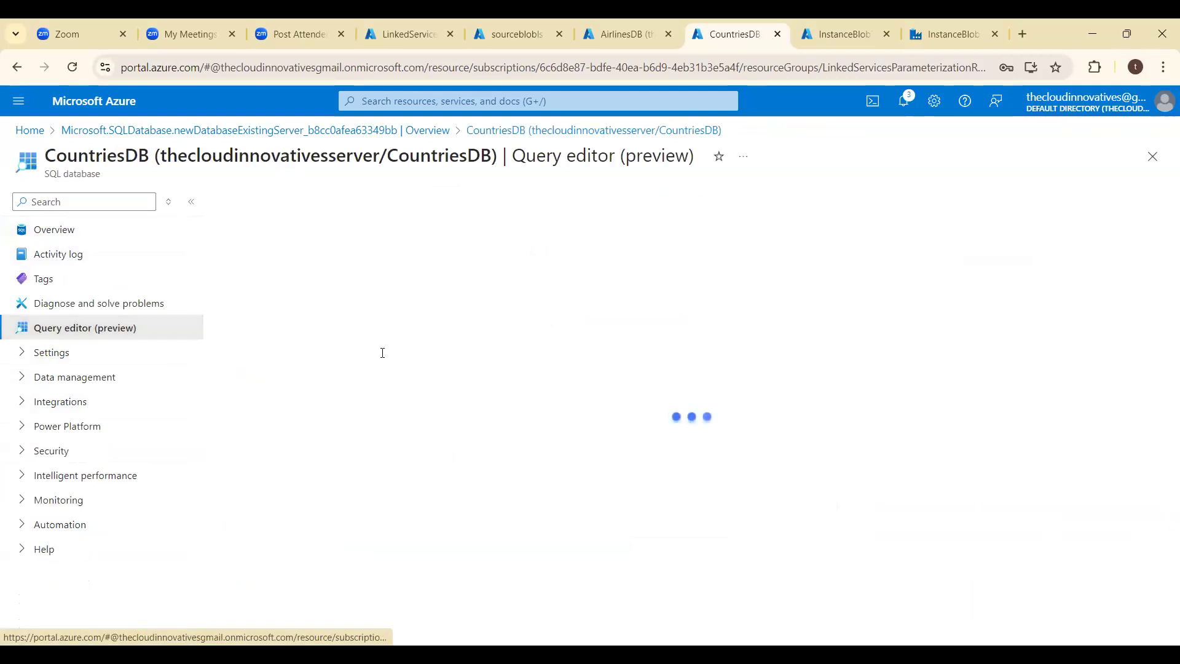
pyautogui.click(495, 478)
pyautogui.write('••••••••••')
pyautogui.press('Return')
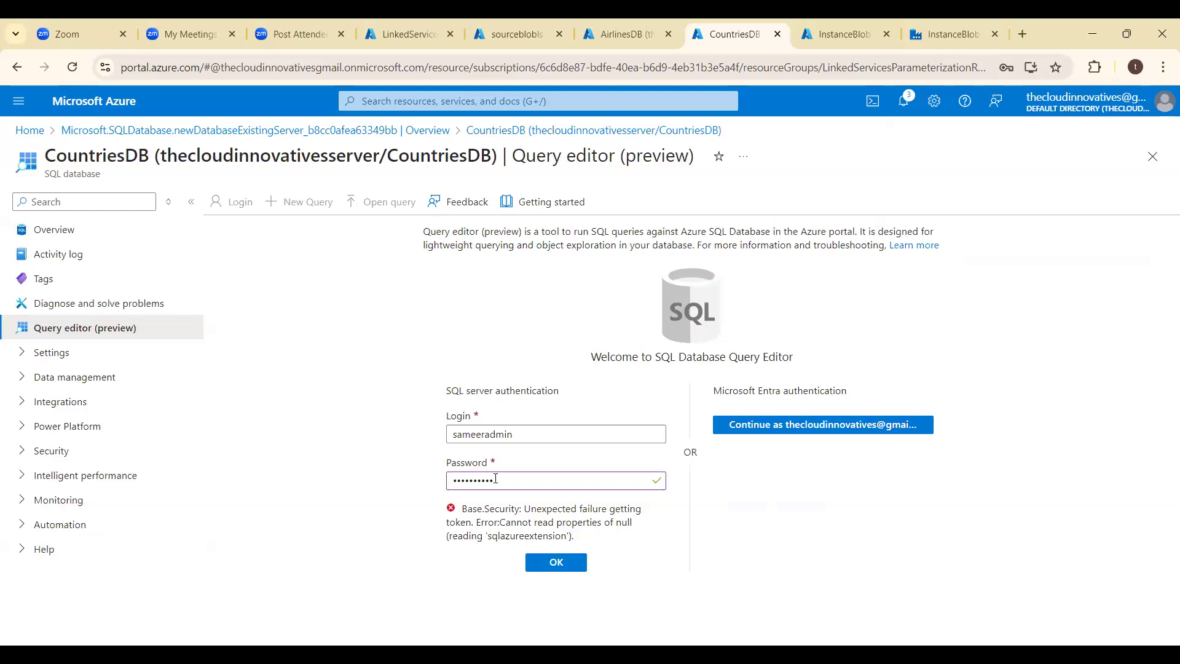
# - Clear the rejected password, enter the SQL server password once more, and retry the query editor sign-in
pyautogui.click(500, 482)
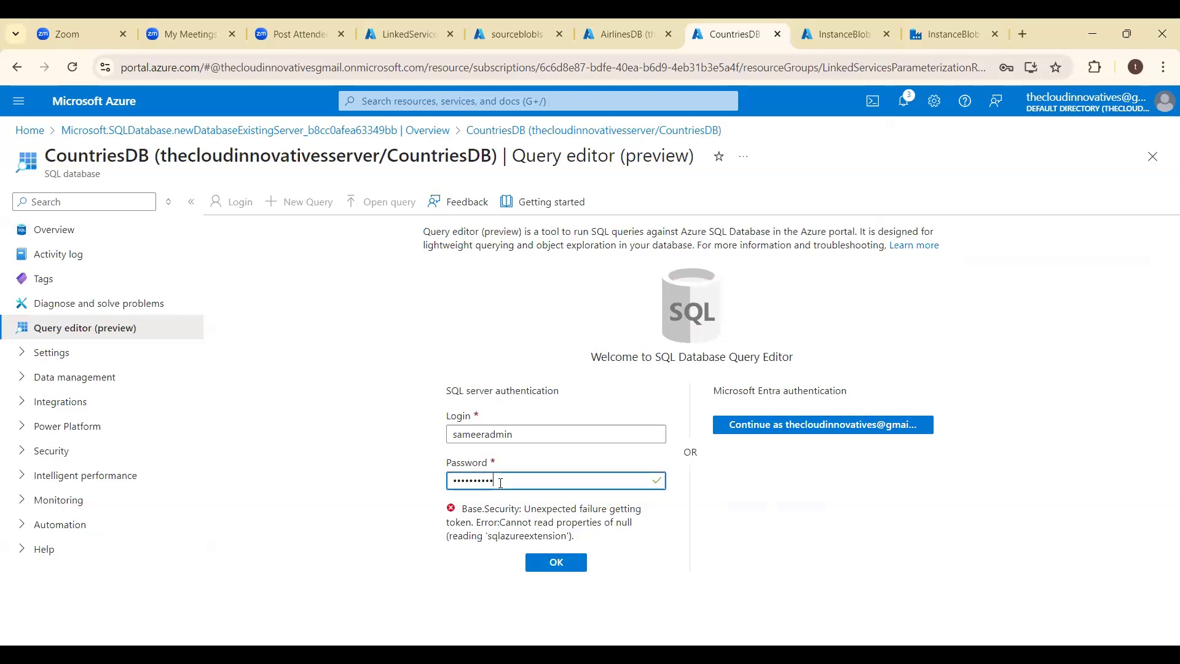
pyautogui.press('BackSpace')
pyautogui.press('BackSpace')
pyautogui.press('BackSpace')
pyautogui.press('BackSpace')
pyautogui.press('BackSpace')
pyautogui.press('BackSpace')
pyautogui.press('BackSpace')
pyautogui.press('BackSpace')
pyautogui.press('BackSpace')
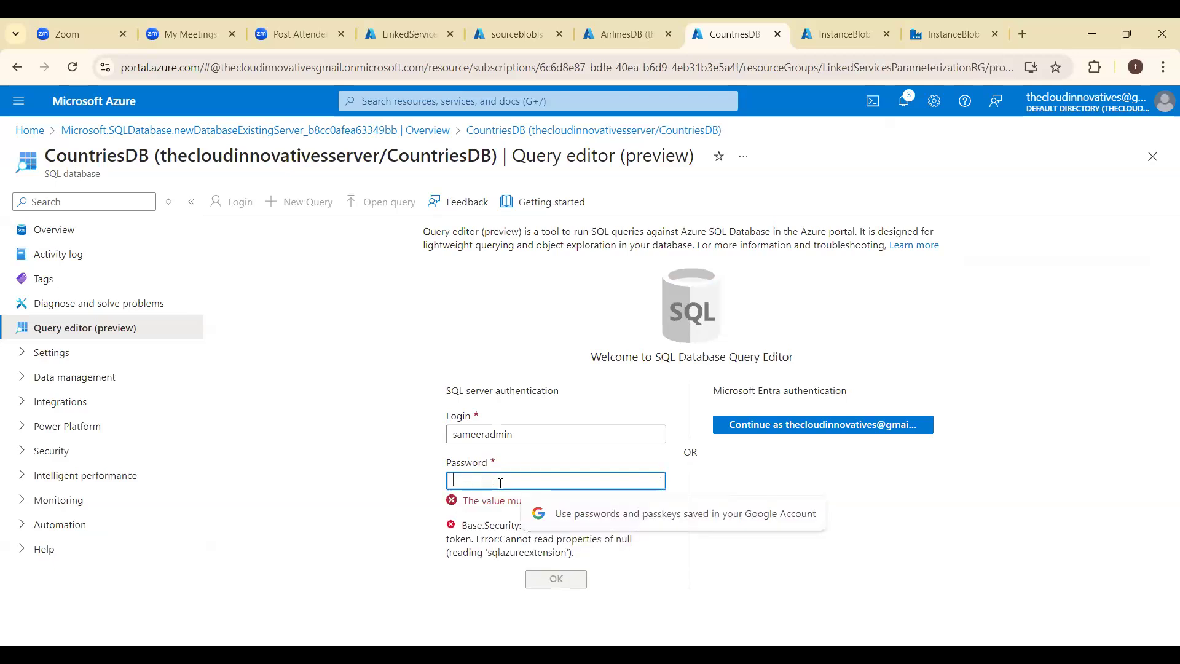
pyautogui.write('•••••')
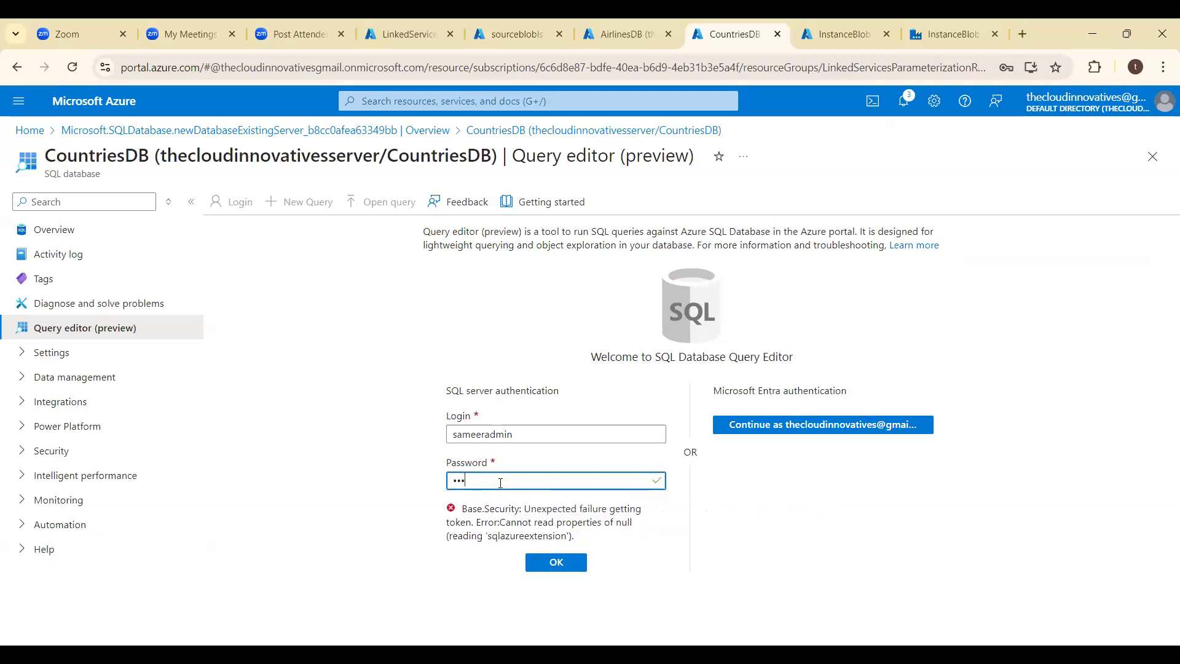
pyautogui.write('•••••')
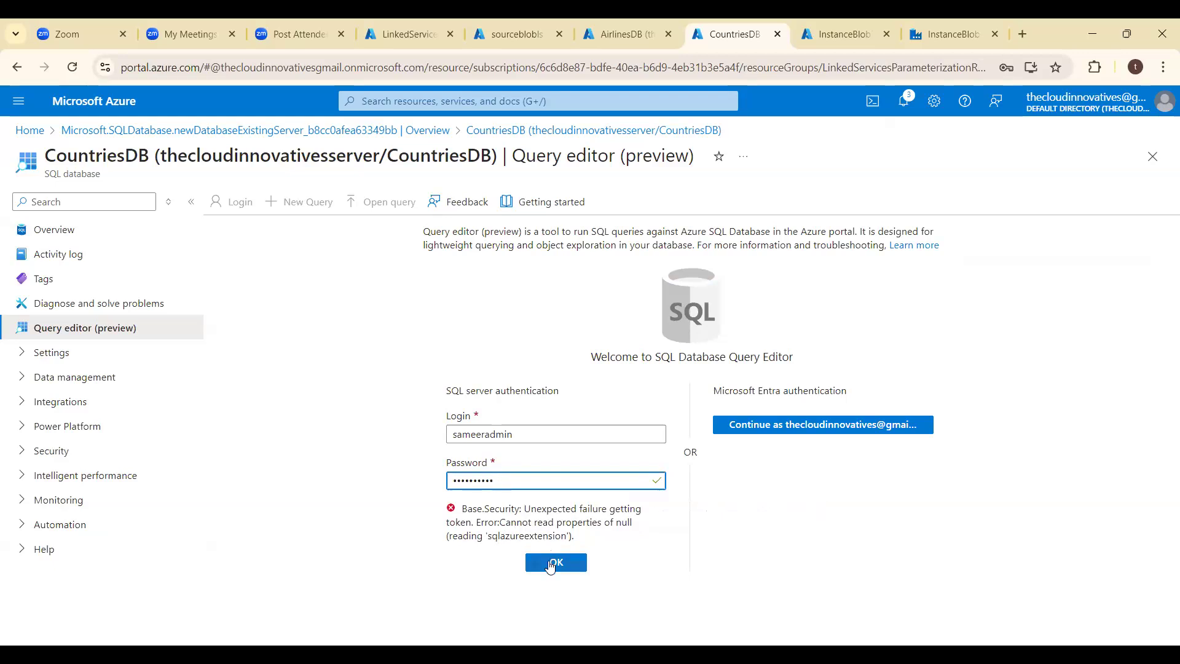
pyautogui.click(551, 564)
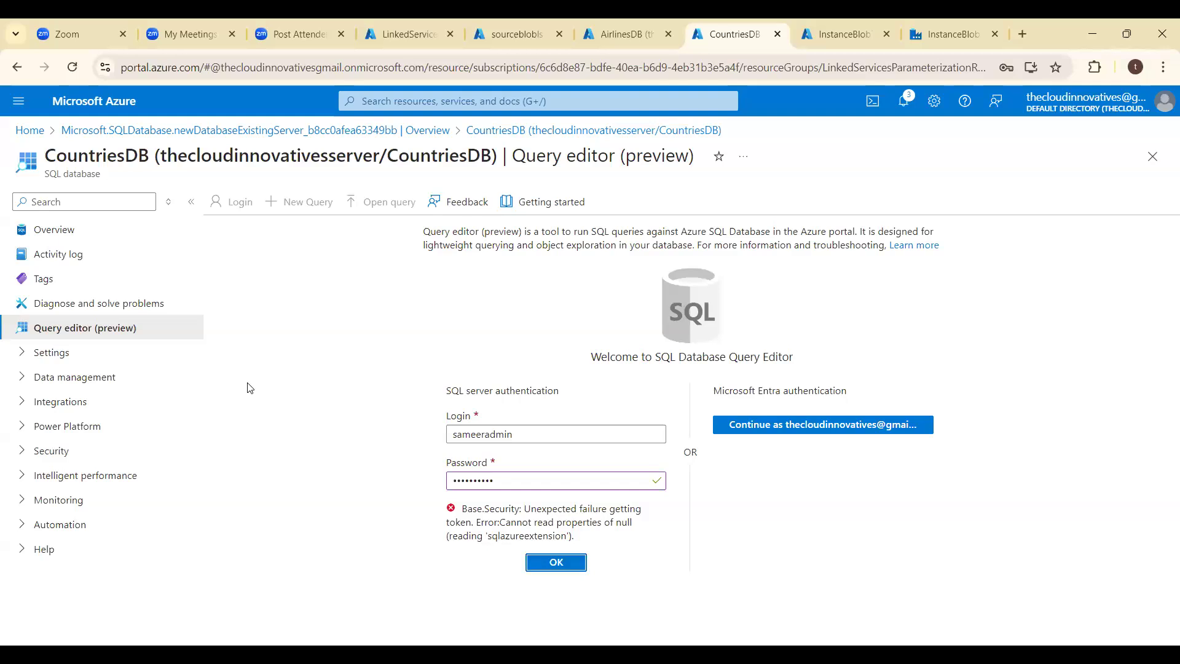
# - Discard the sign-in edits, add the current client IPv4 address to the CountriesDB server's firewall rules, and save
pyautogui.click(66, 231)
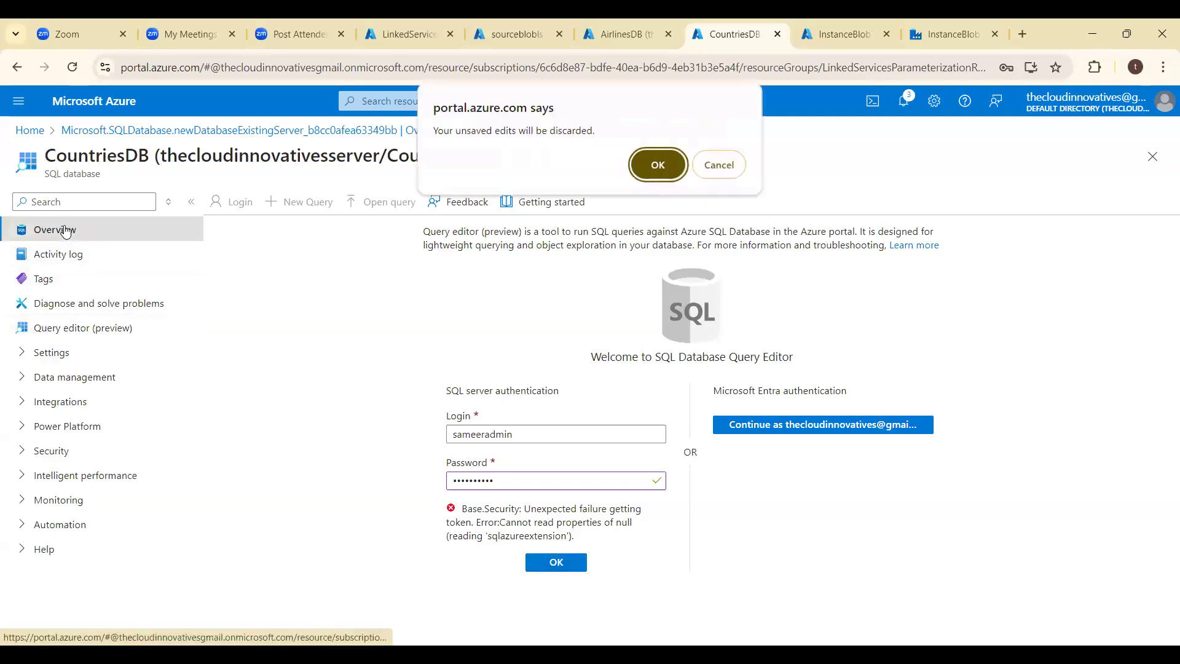
pyautogui.click(661, 158)
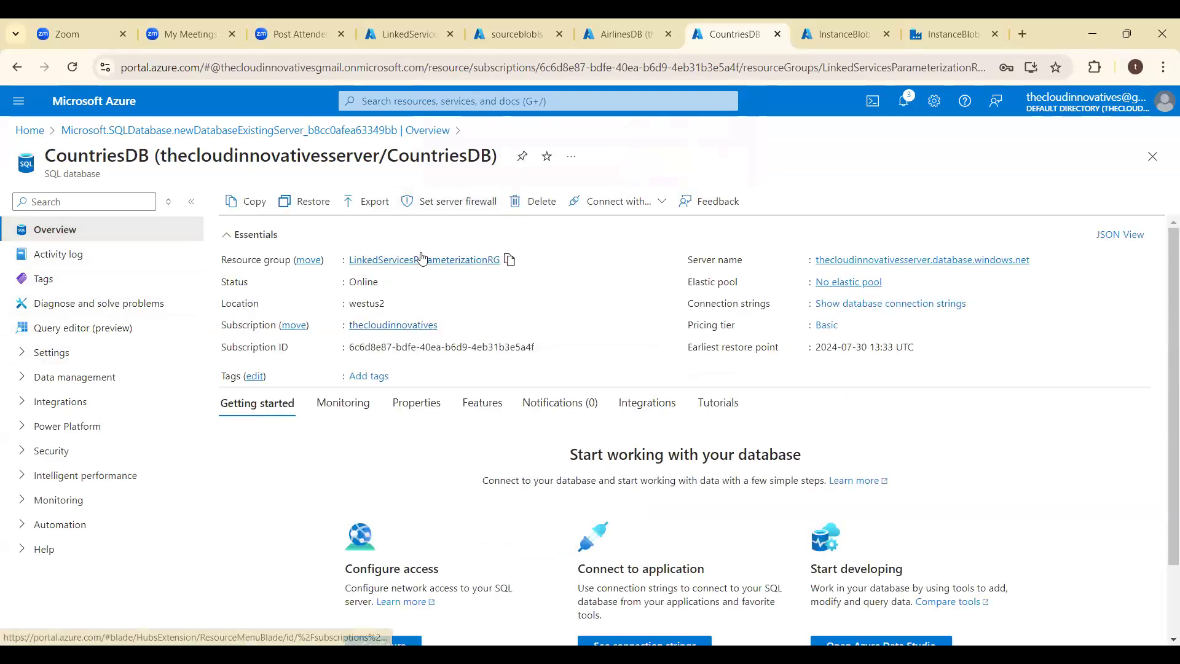
pyautogui.click(455, 201)
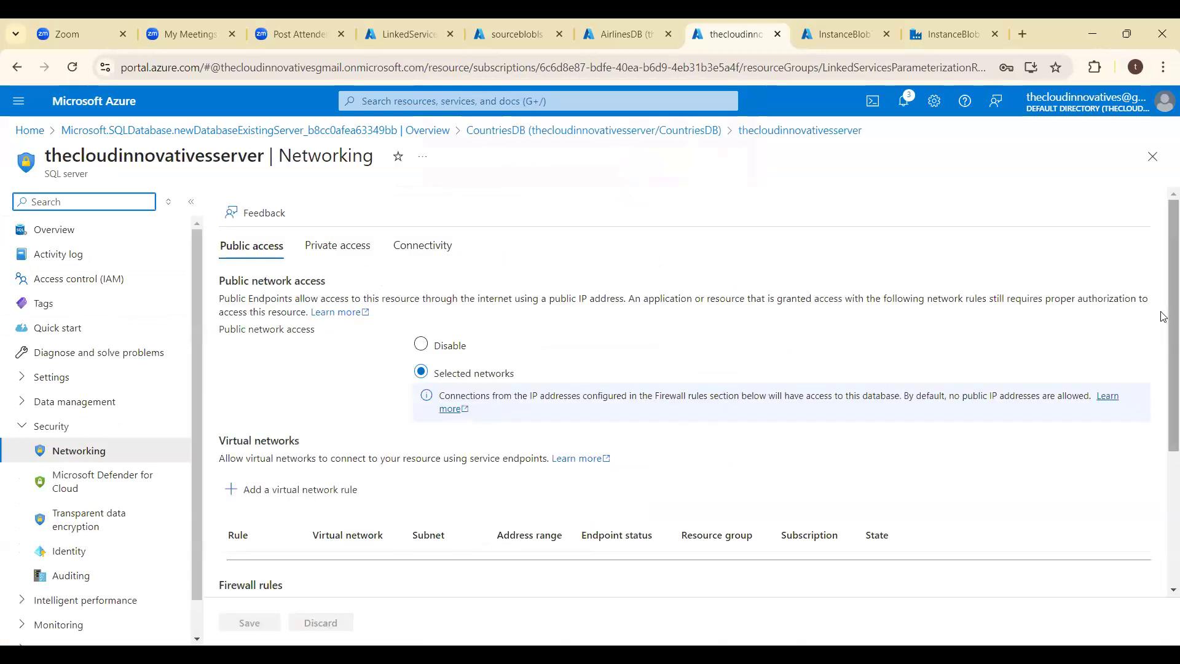
pyautogui.moveTo(1163, 318); pyautogui.dragTo(1163, 458)
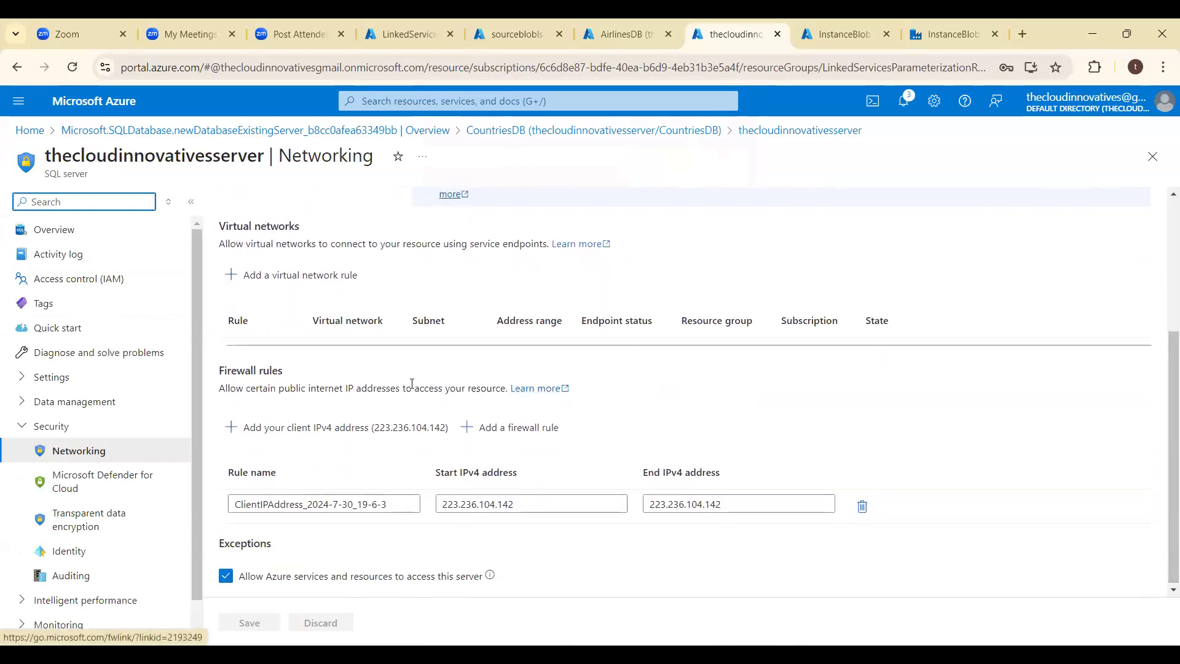
pyautogui.click(231, 428)
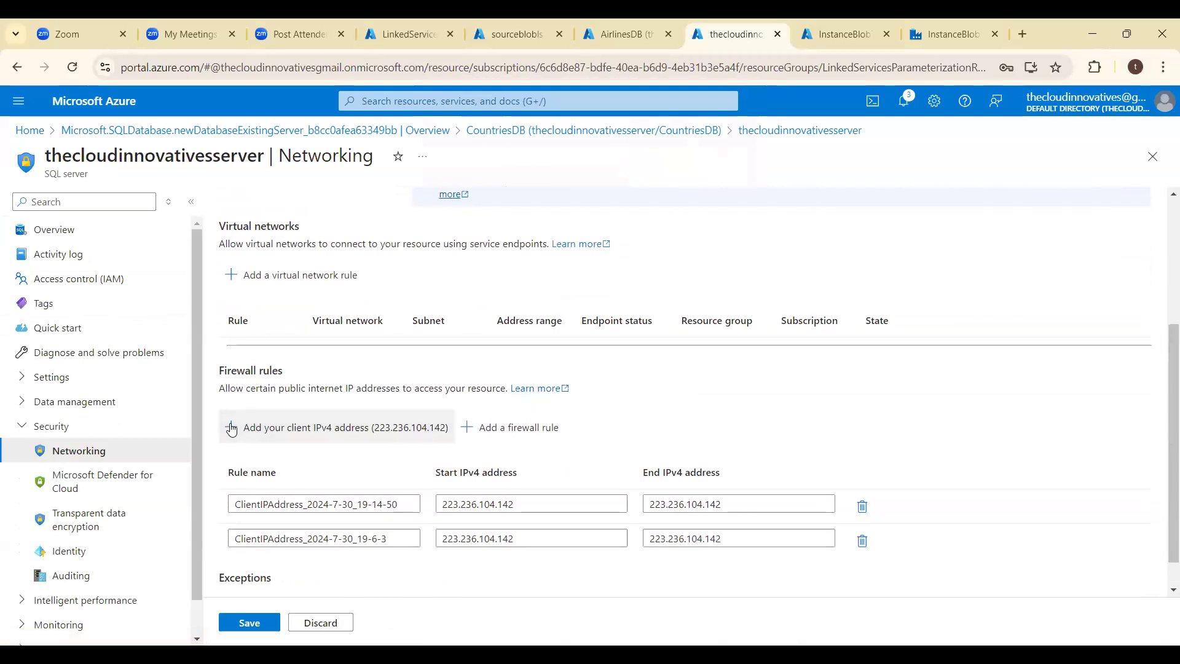
pyautogui.click(257, 623)
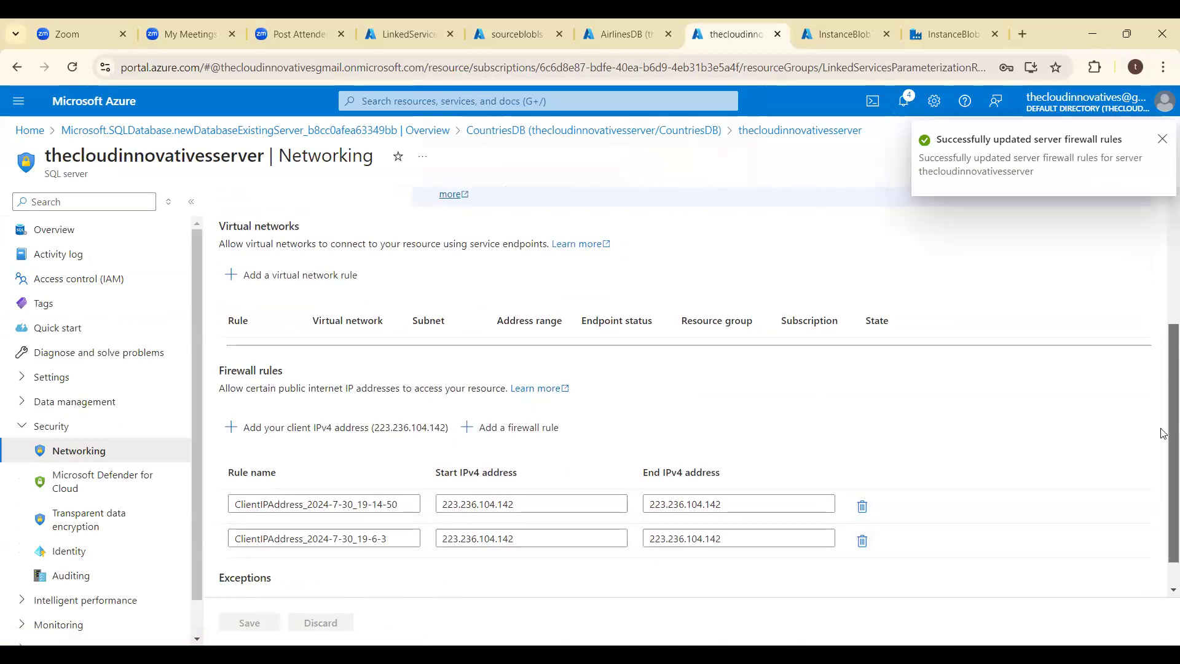
pyautogui.scroll(-1, 1163, 434)
pyautogui.moveTo(1164, 436); pyautogui.dragTo(1163, 198)
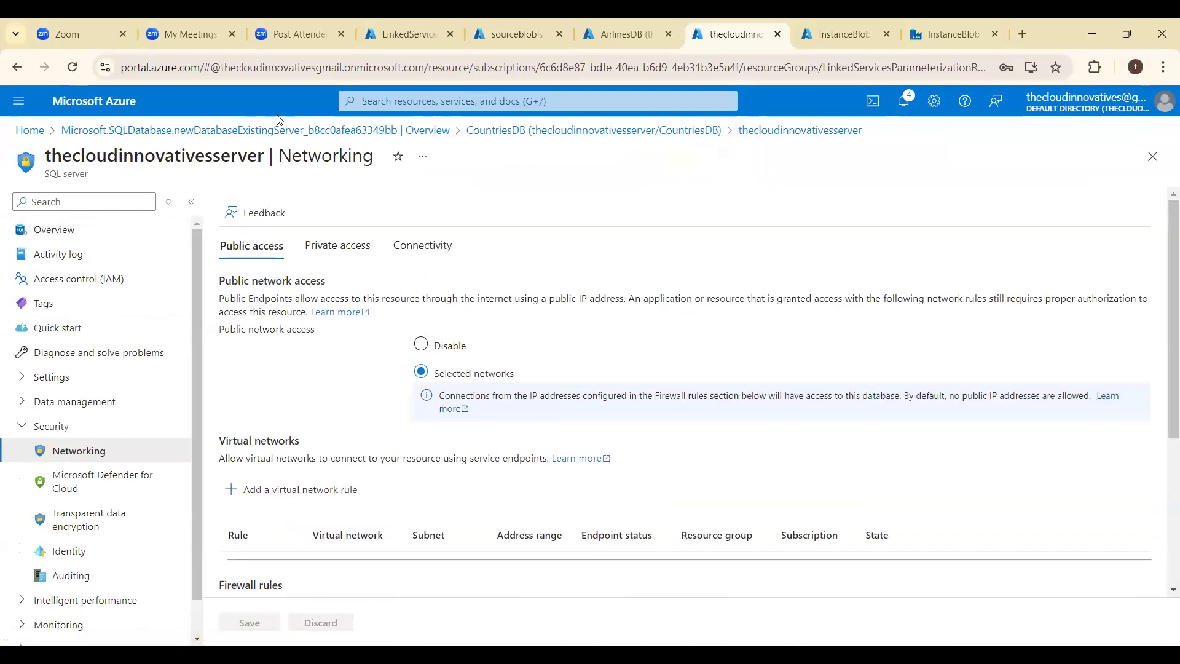
# - Reopen the CountriesDB query editor and try to sign in with the SQL server password under the saved firewall rules
pyautogui.click(511, 131)
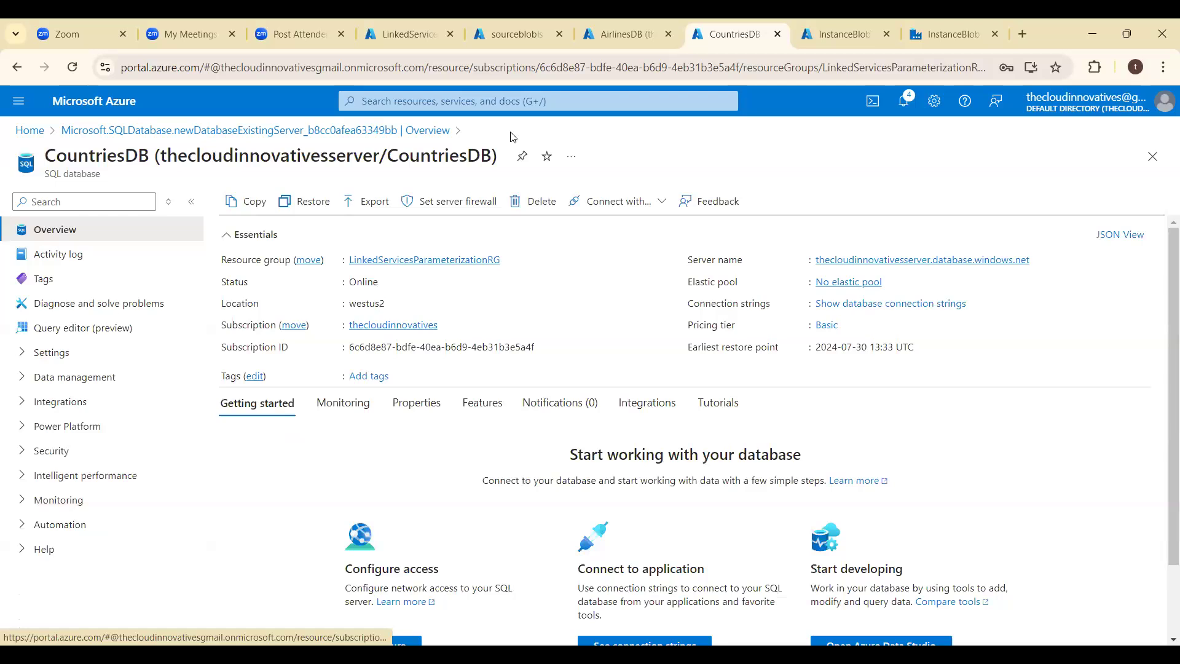
pyautogui.click(108, 337)
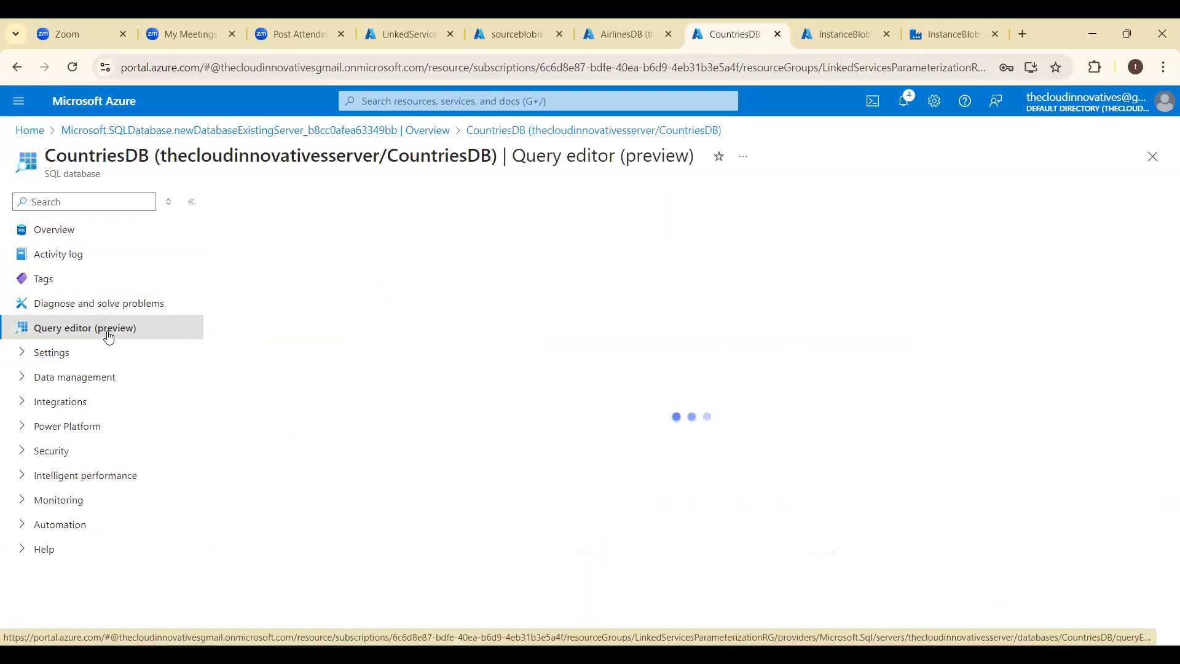
pyautogui.click(555, 482)
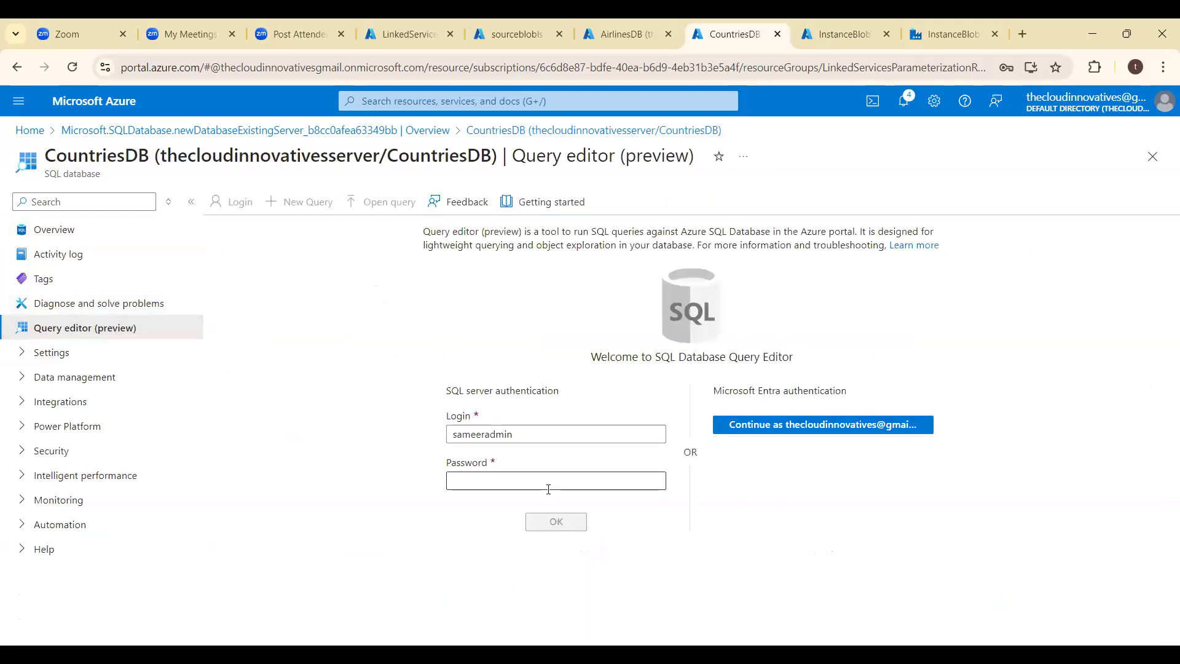
pyautogui.write('••')
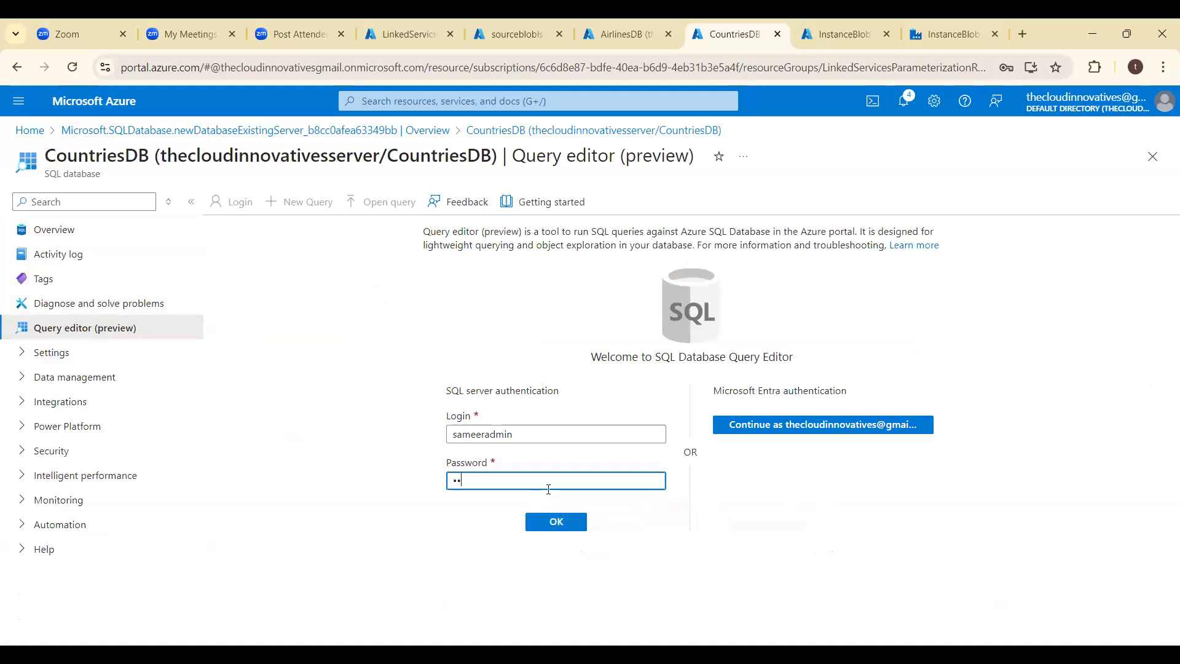
pyautogui.write('•')
pyautogui.press('Return')
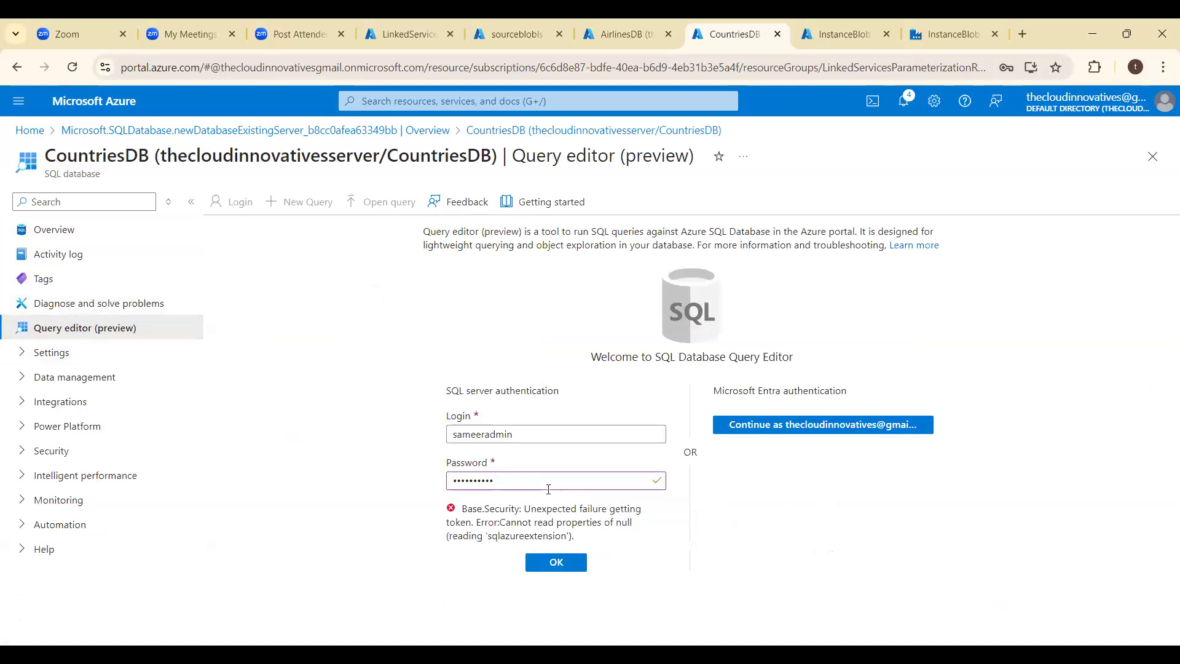
# - Try signing in to the CountriesDB query editor with Microsoft Entra authentication, and retry the SQL server authentication
pyautogui.click(799, 426)
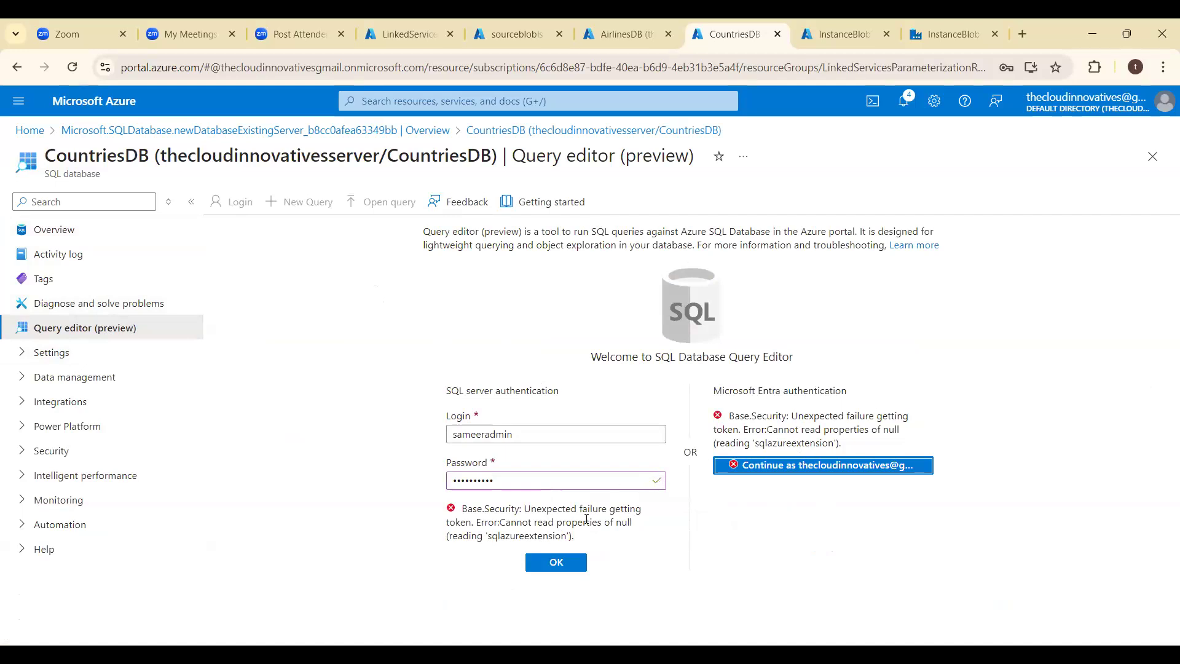
pyautogui.click(570, 565)
pyautogui.click(571, 568)
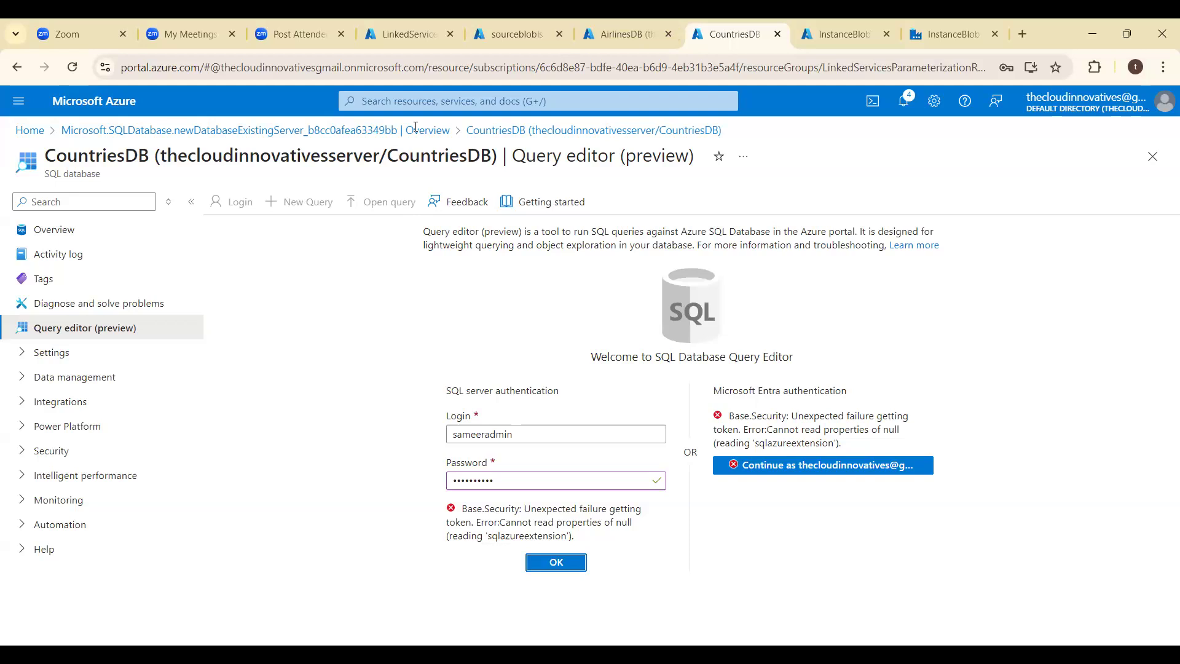
# - Discard the sign-in edits and examine the CountriesDB connection strings, properties including the Microsoft Entra admin, locks, and compute settings
pyautogui.click(68, 236)
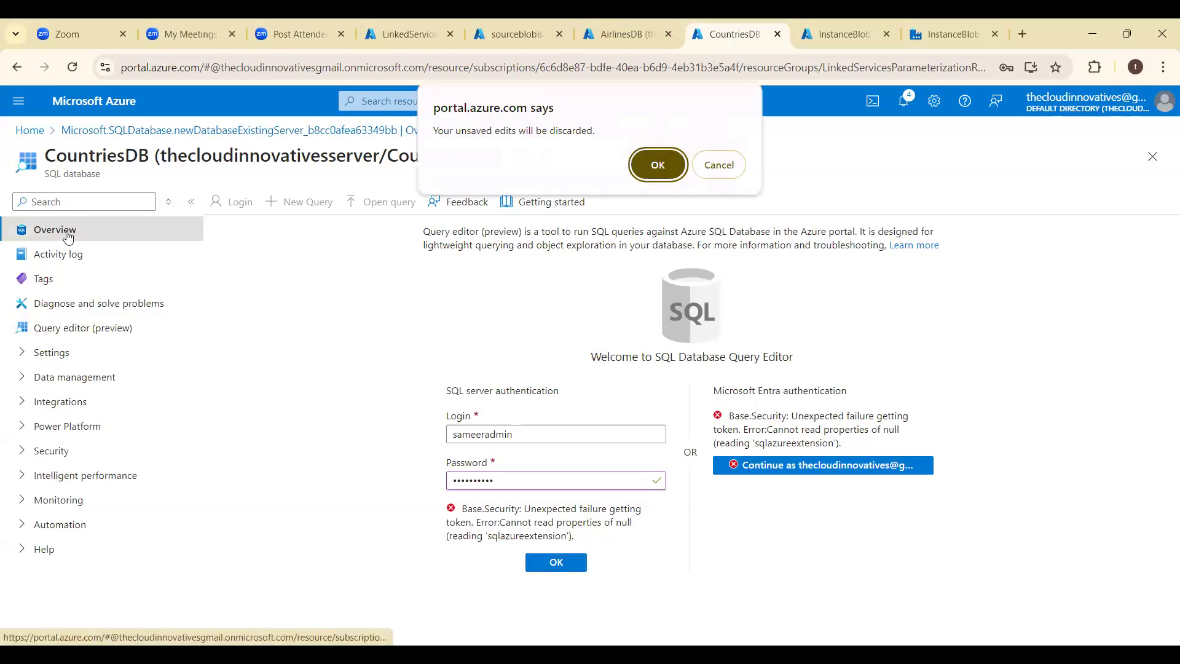
pyautogui.click(658, 166)
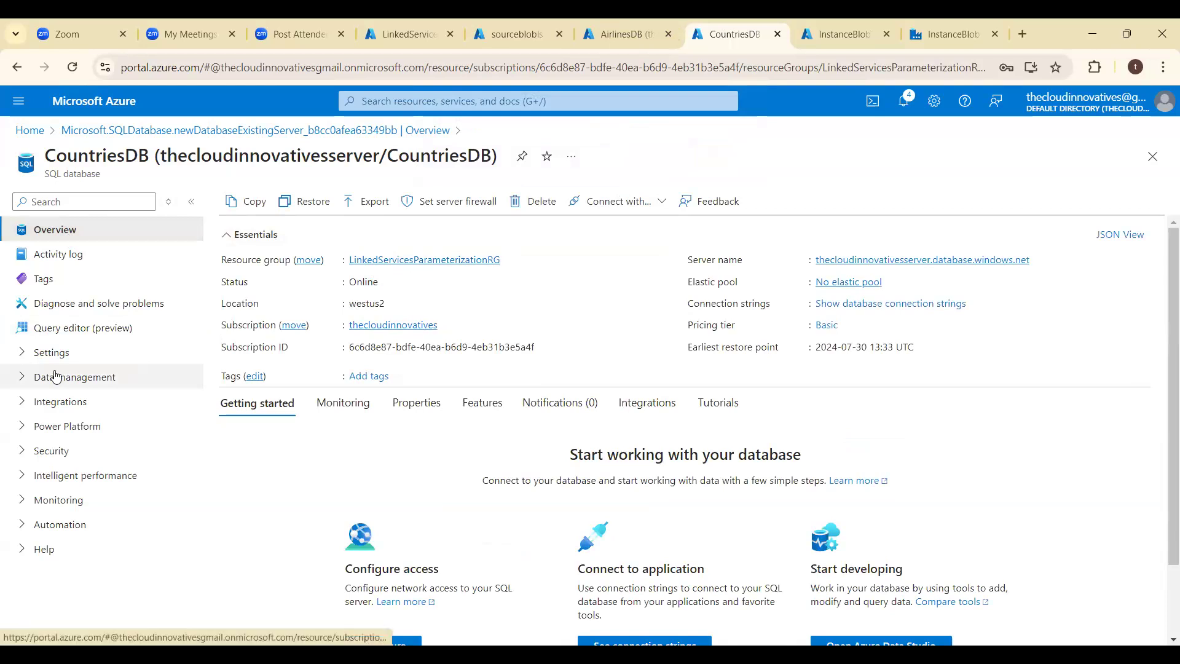
pyautogui.click(41, 354)
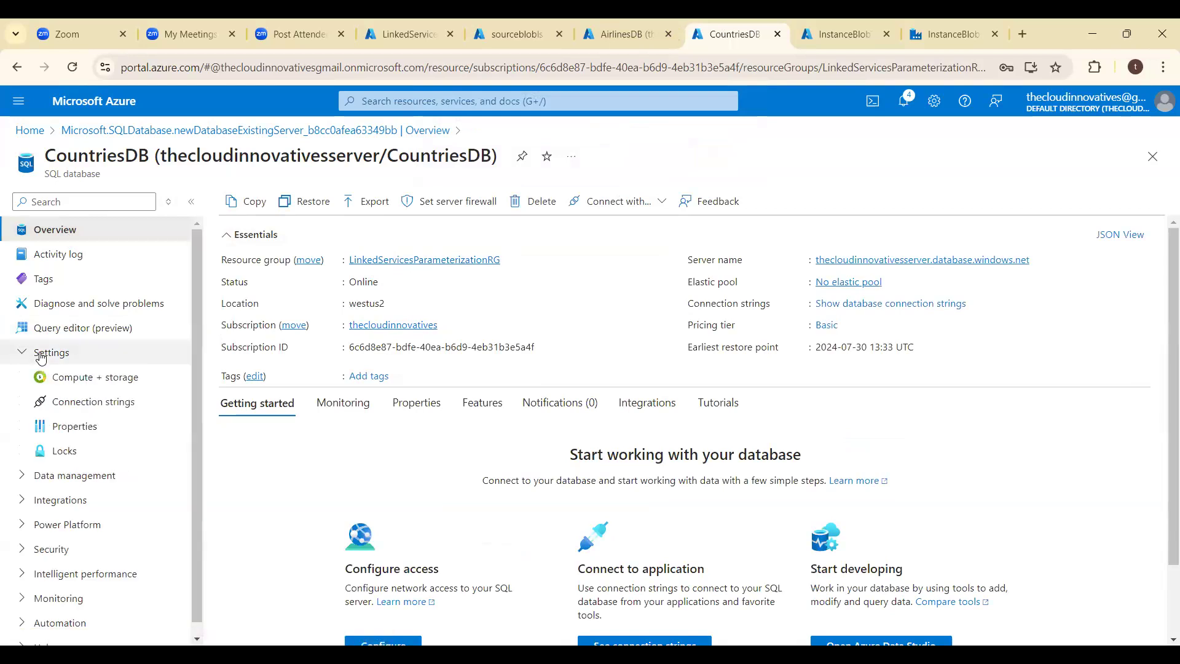
pyautogui.click(116, 411)
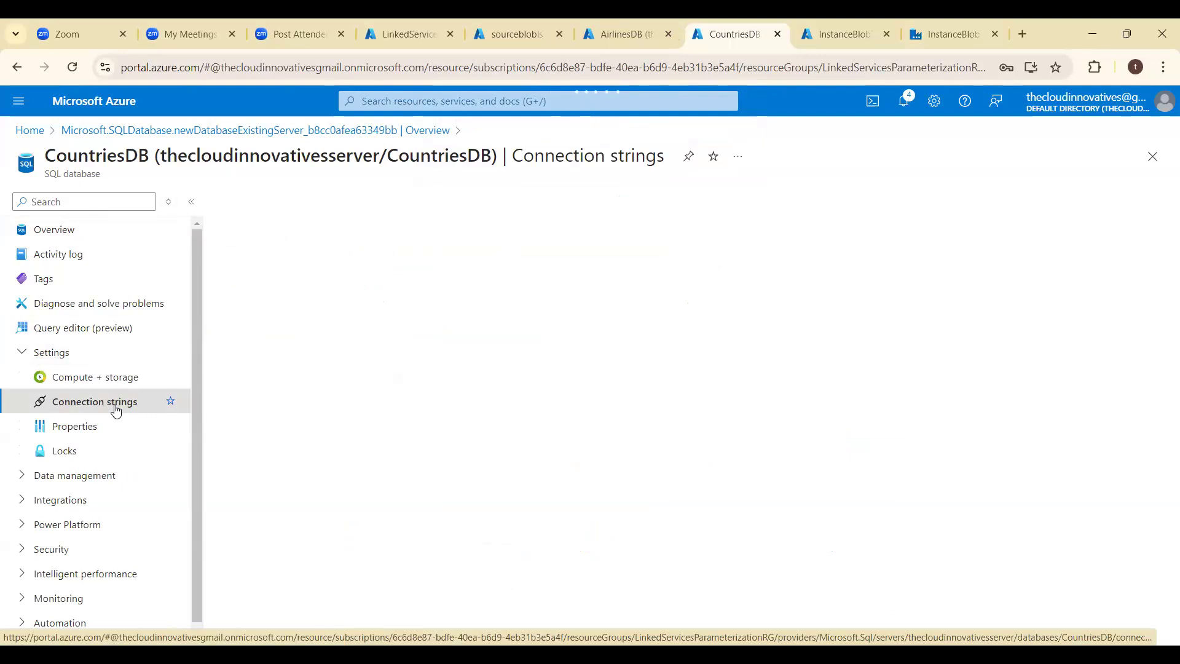
pyautogui.click(74, 427)
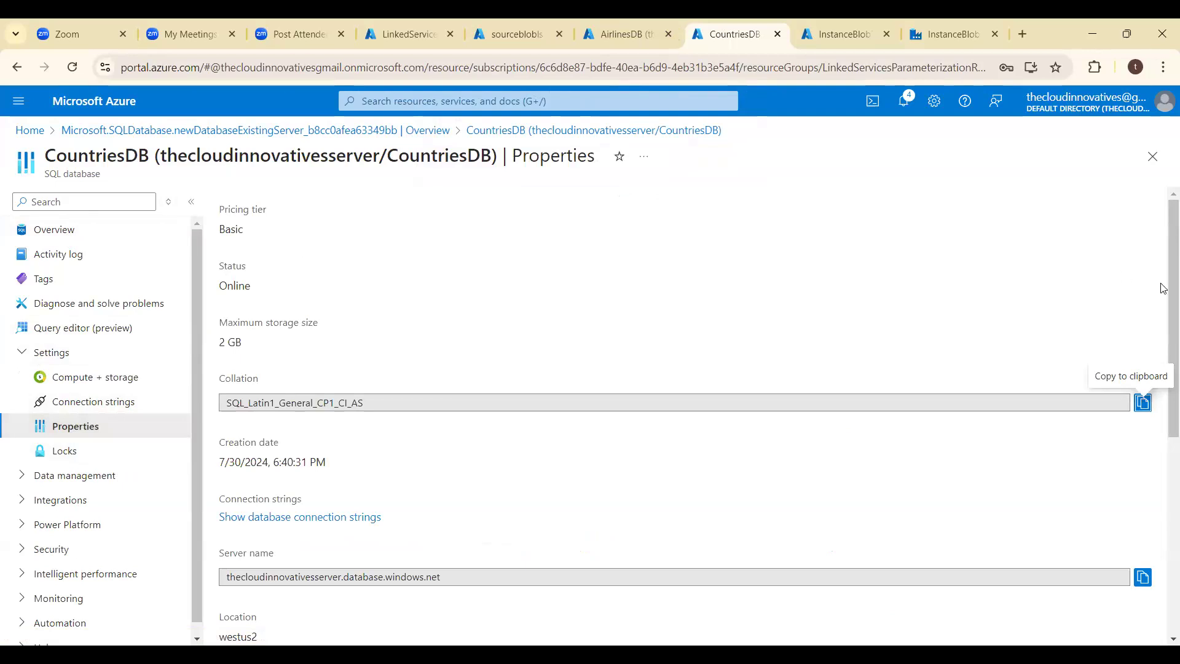
pyautogui.moveTo(1163, 299); pyautogui.dragTo(1163, 466)
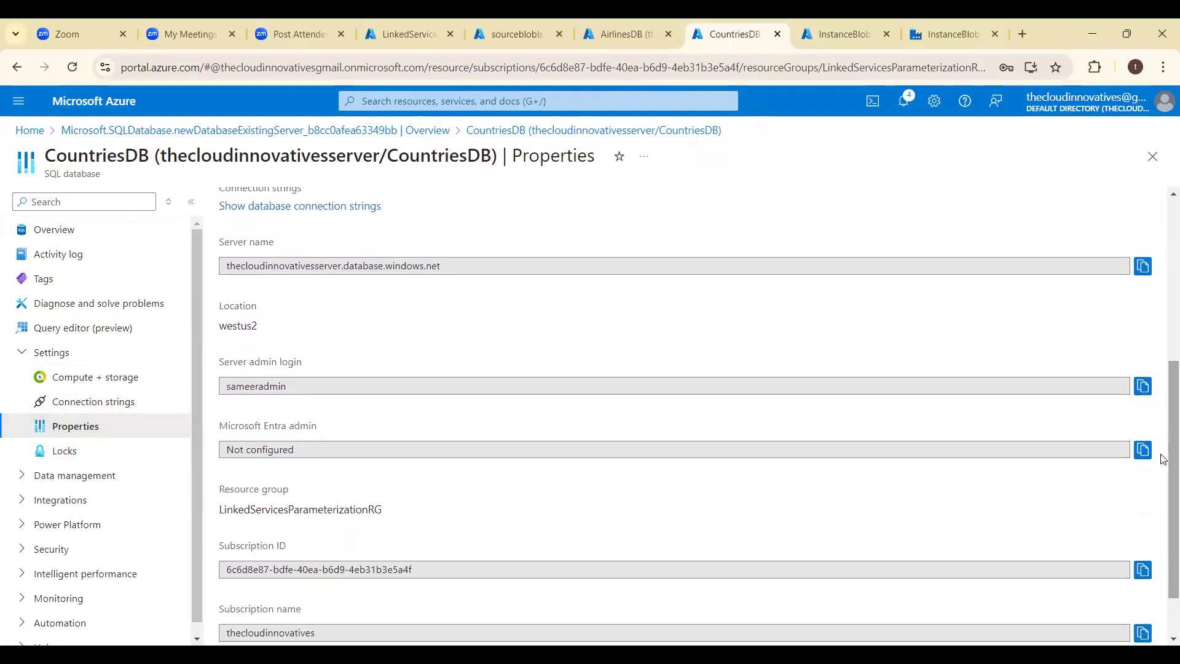
pyautogui.click(1099, 450)
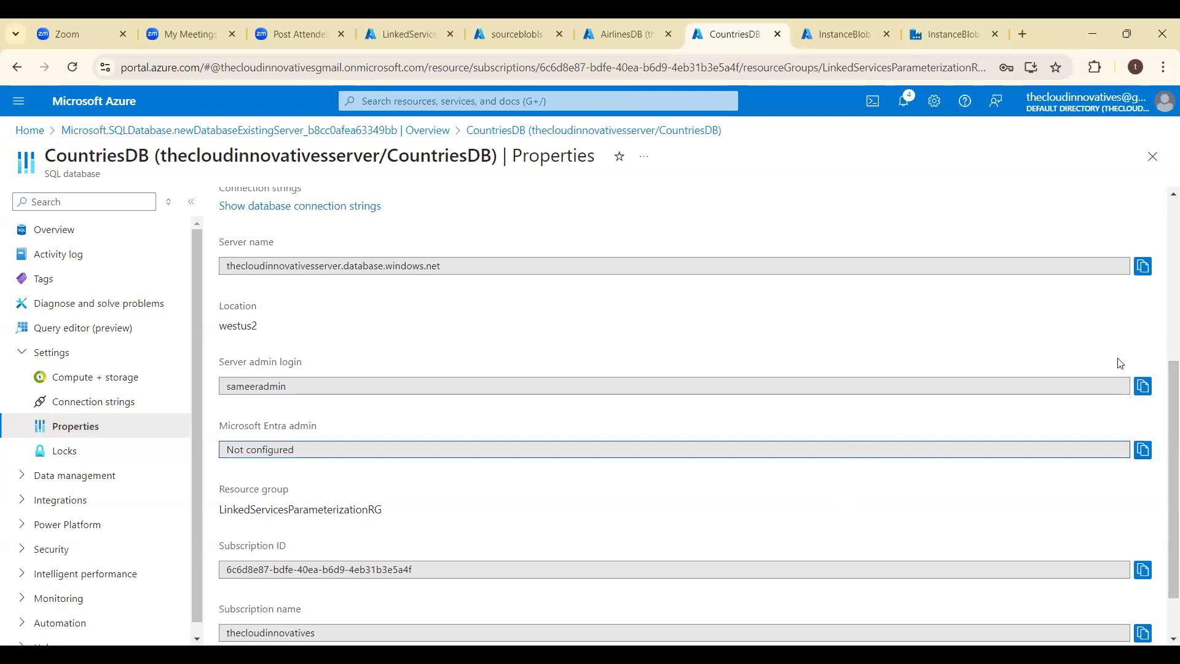
pyautogui.moveTo(1164, 388); pyautogui.dragTo(1151, 224)
pyautogui.scroll(-3, 1164, 366)
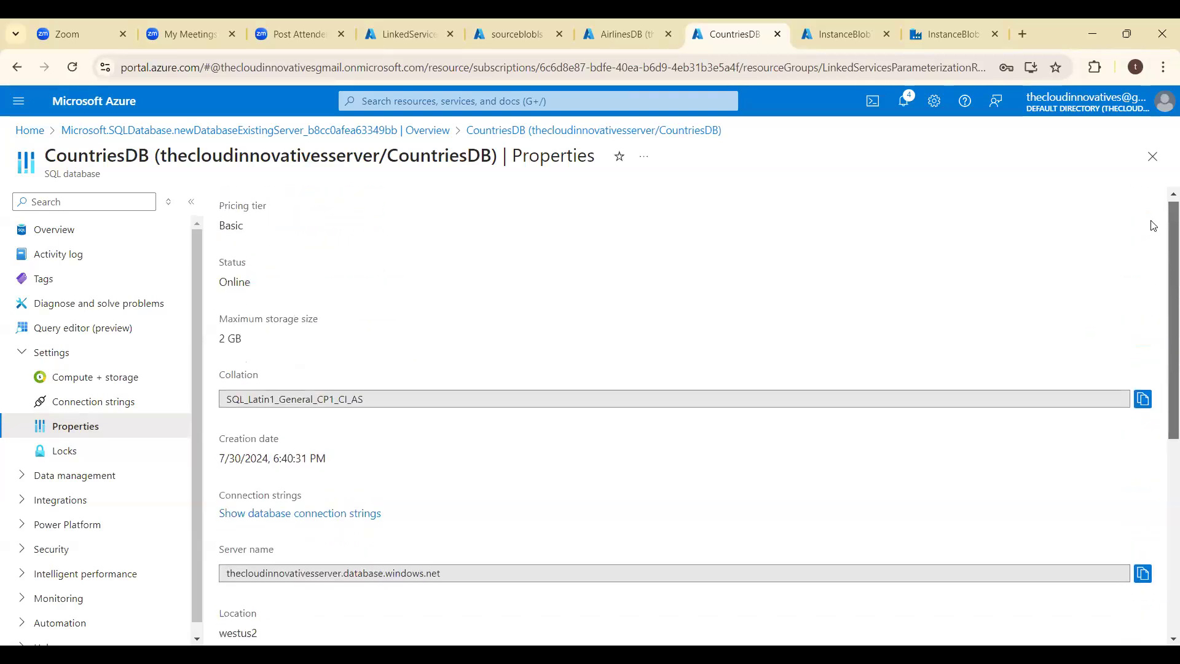
pyautogui.click(64, 450)
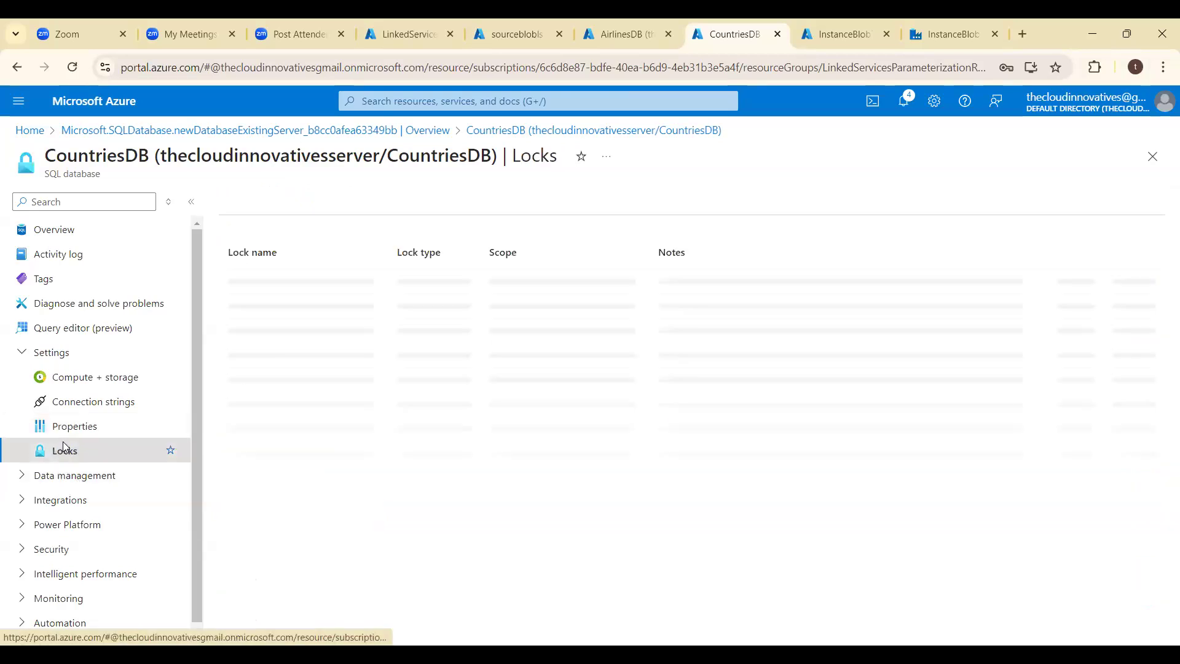
pyautogui.click(63, 398)
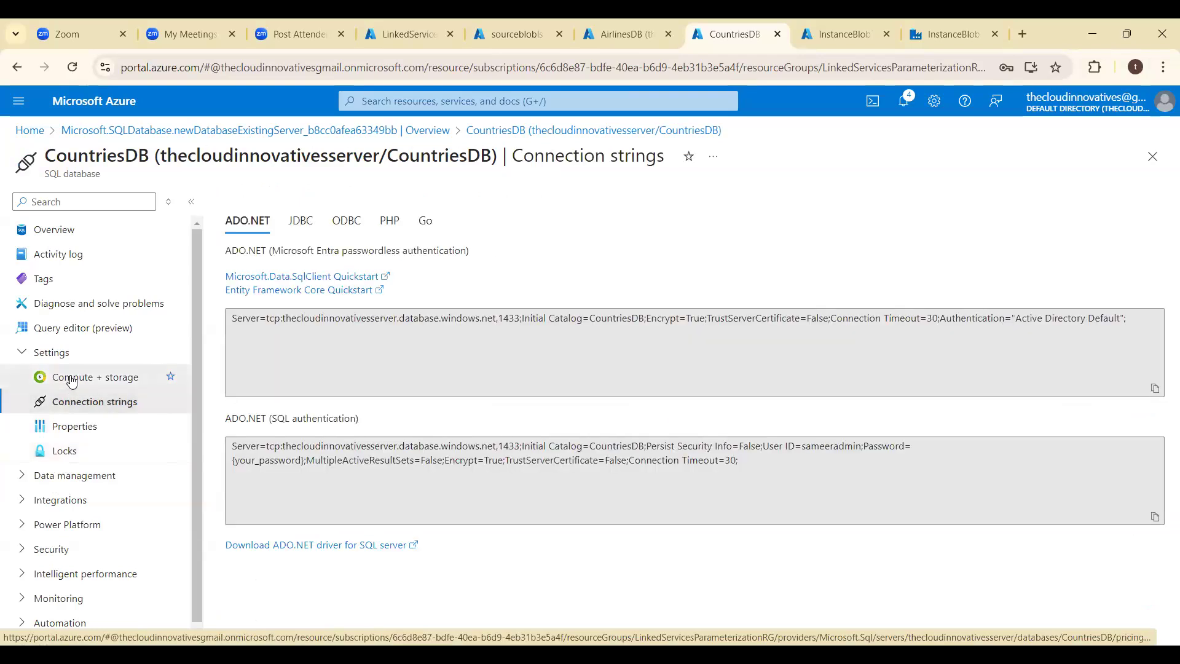
pyautogui.click(72, 380)
# - Reopen the CountriesDB query editor and try signing in again with the SQL server password
pyautogui.click(68, 329)
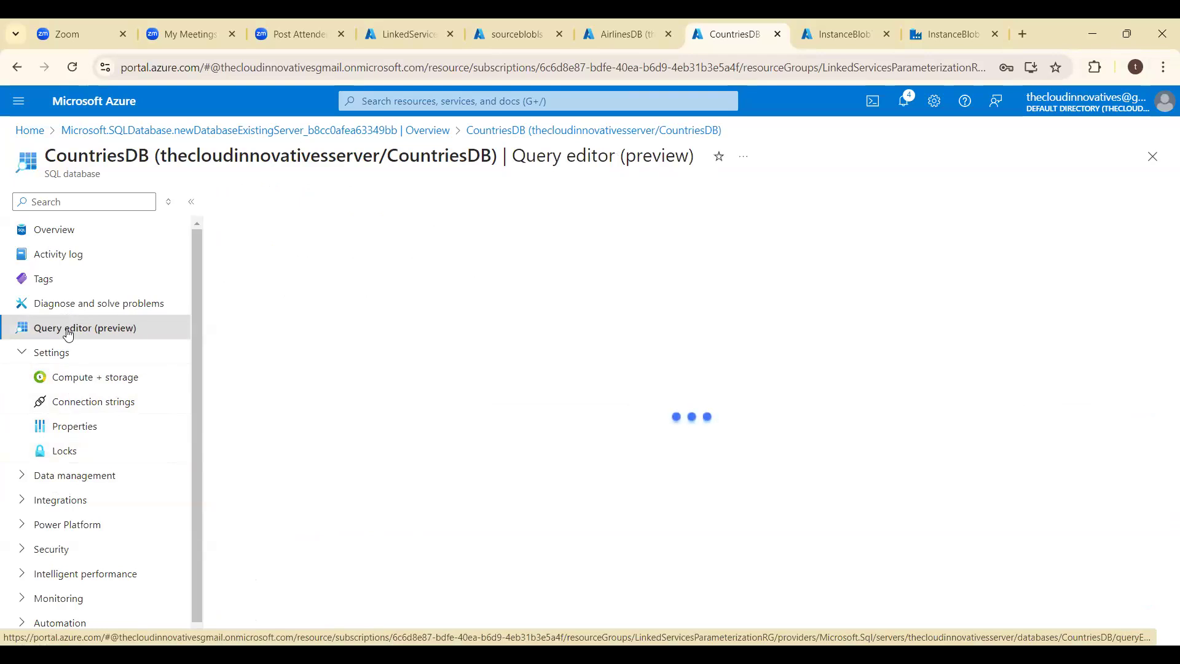
pyautogui.click(521, 483)
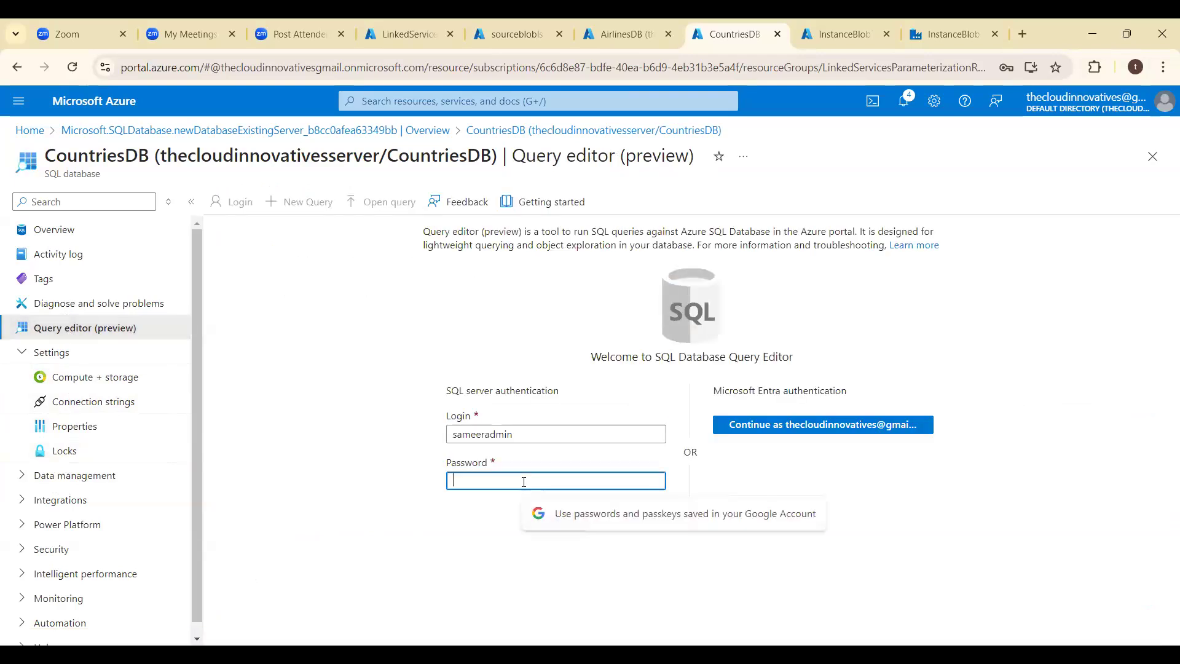
pyautogui.write('••')
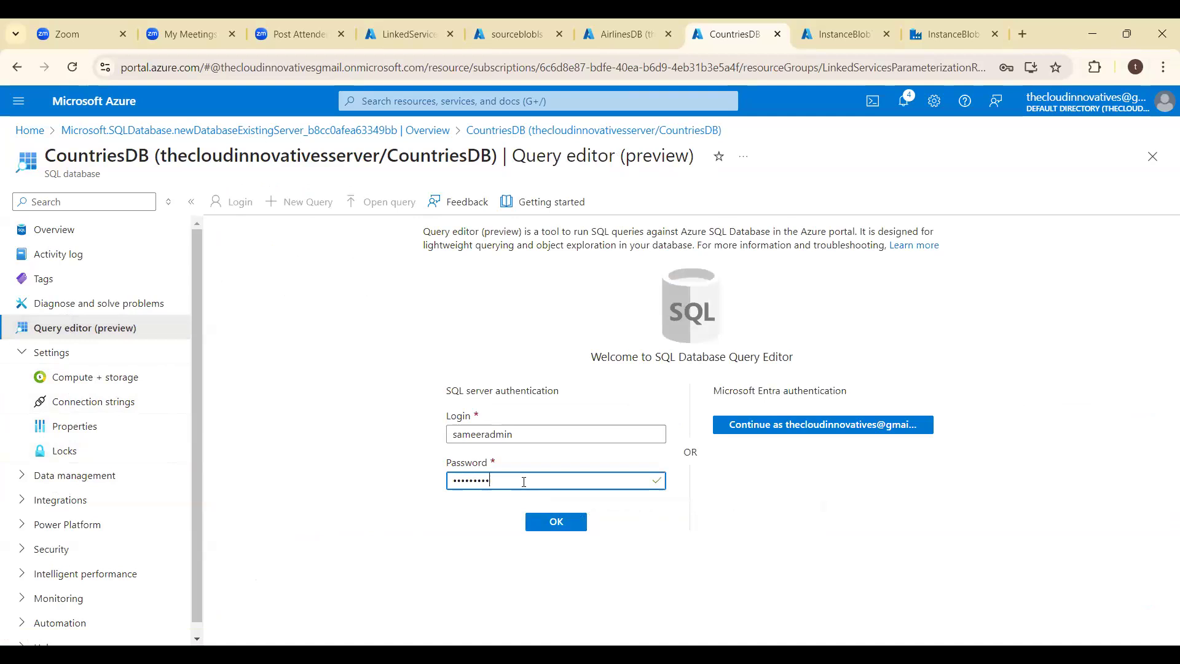
pyautogui.press('Return')
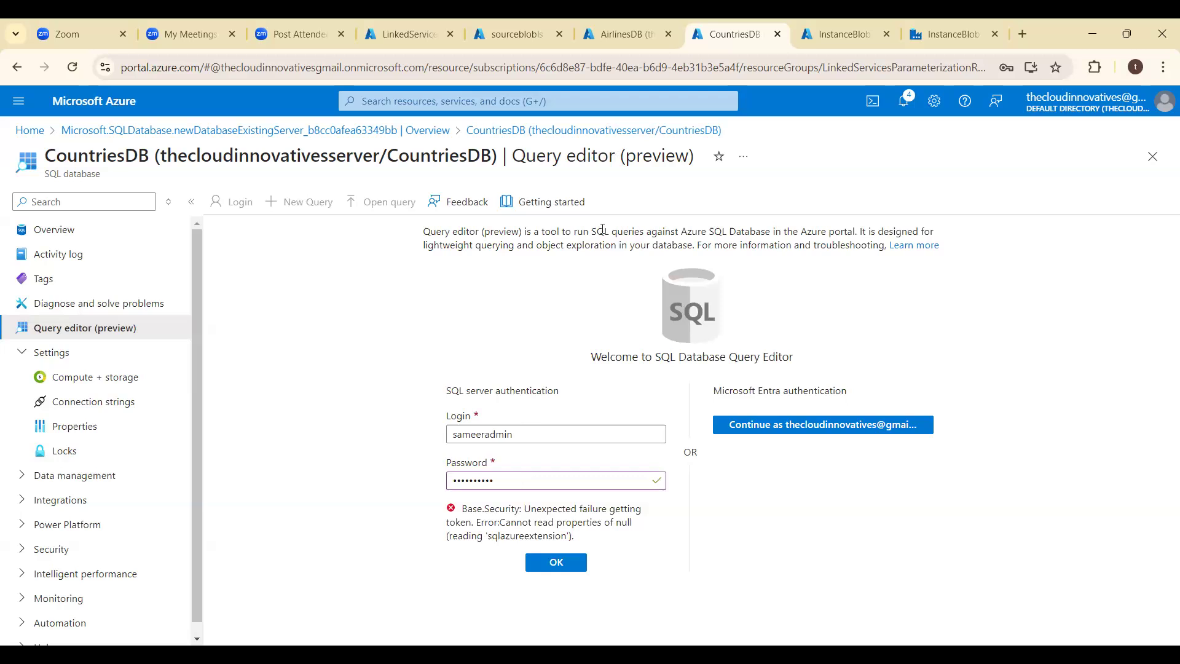
# - Check the signed-in AirlinesDB query editor against the CountriesDB sign-in form
pyautogui.click(623, 30)
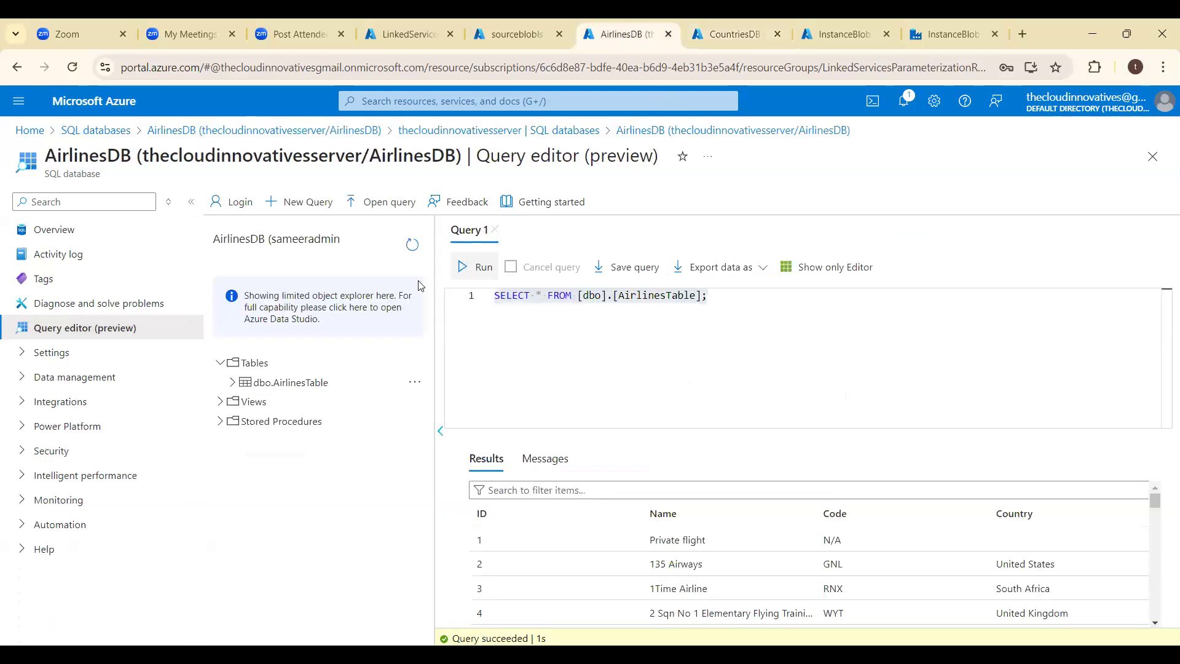
pyautogui.click(740, 22)
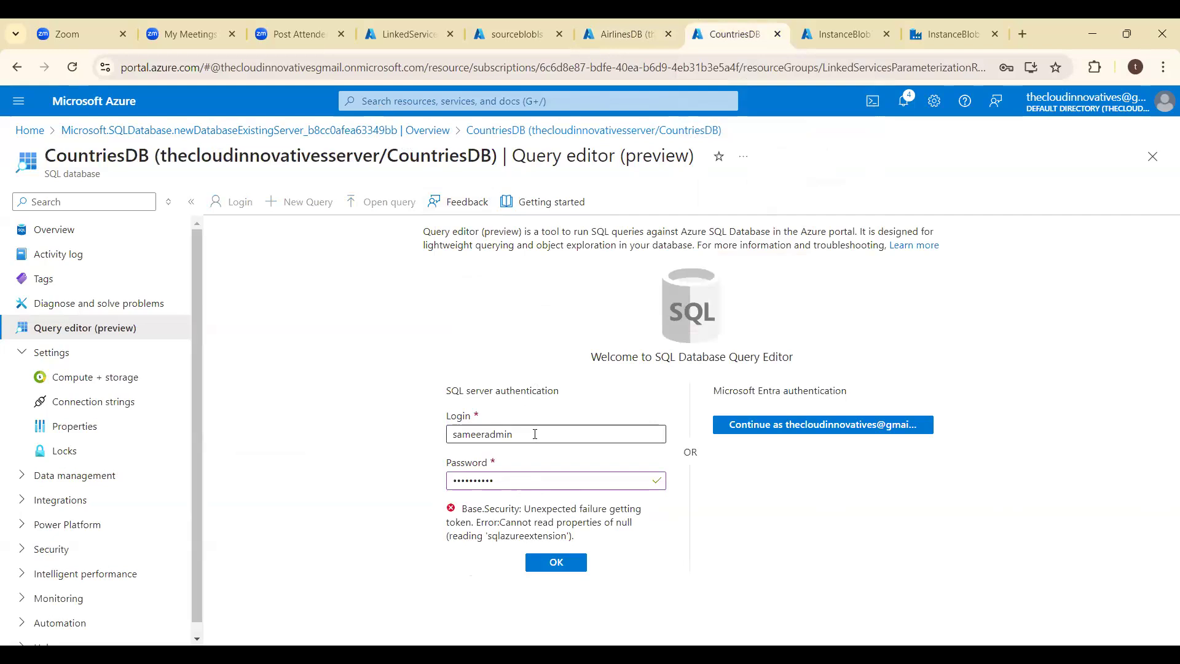
pyautogui.click(509, 482)
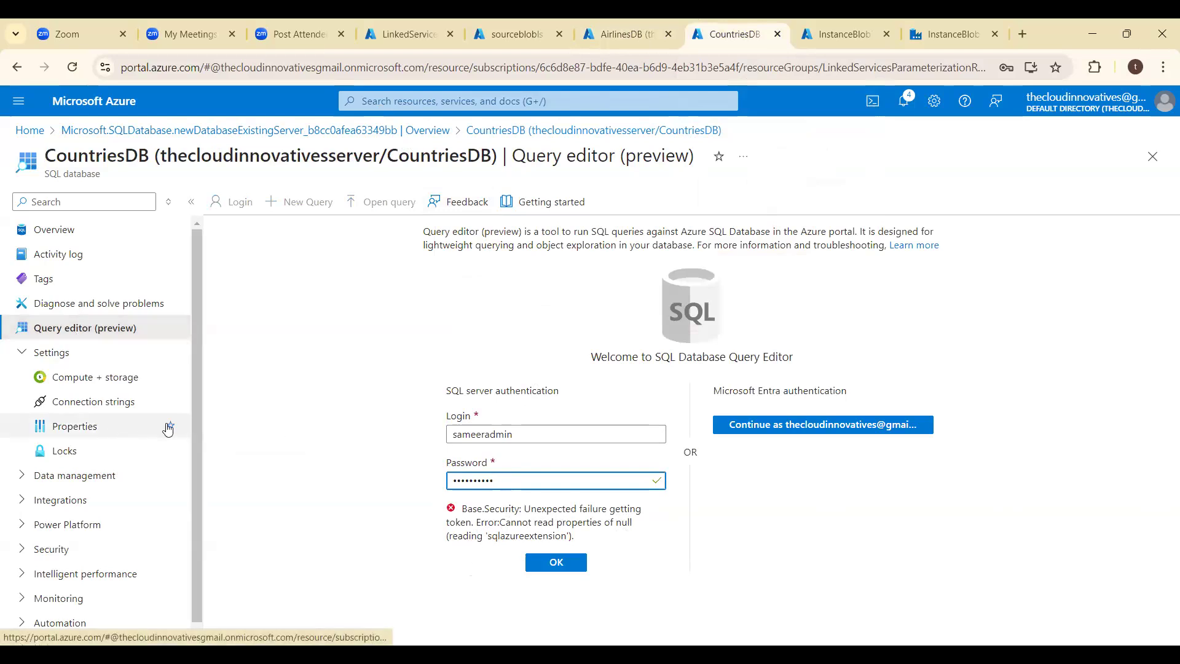
# - Discard the sign-in edits and recheck the server admin login and Microsoft Entra admin in the CountriesDB properties
pyautogui.moveTo(194, 426); pyautogui.dragTo(198, 471)
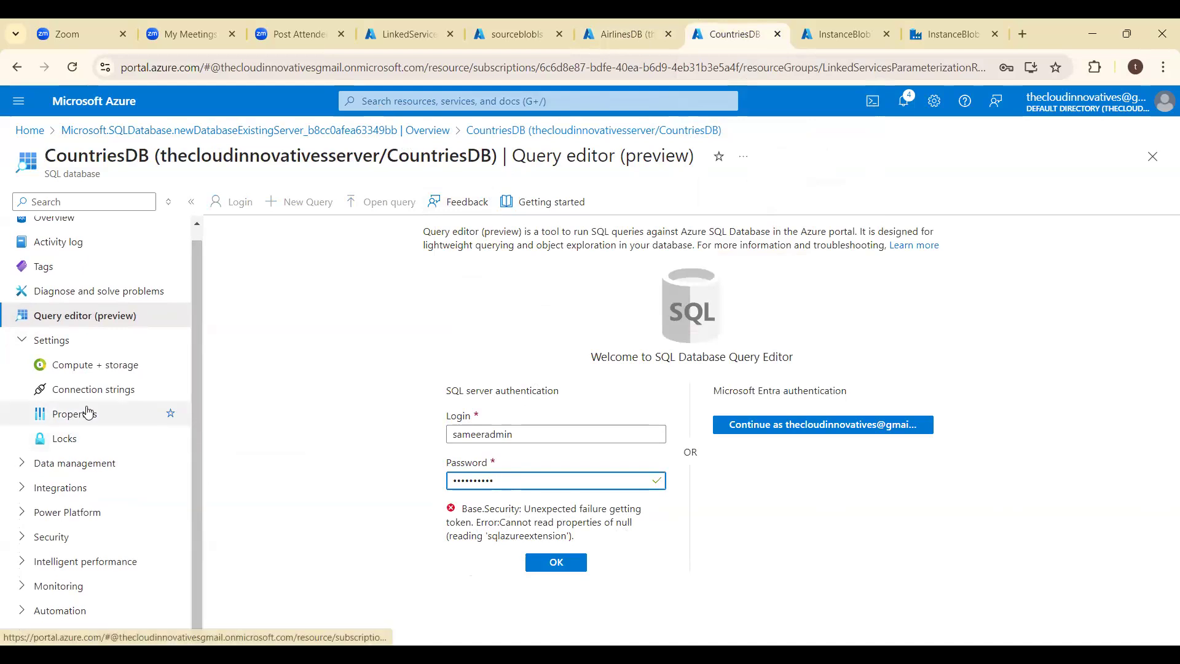
pyautogui.click(88, 413)
pyautogui.click(651, 171)
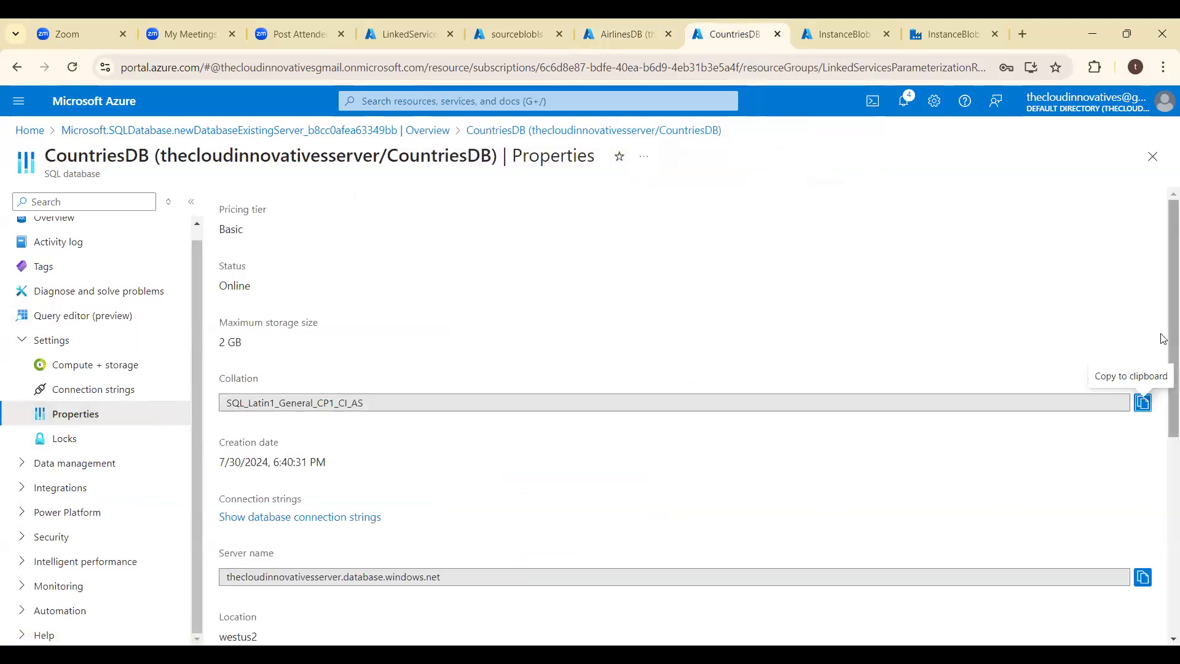
pyautogui.moveTo(1162, 336); pyautogui.dragTo(1163, 553)
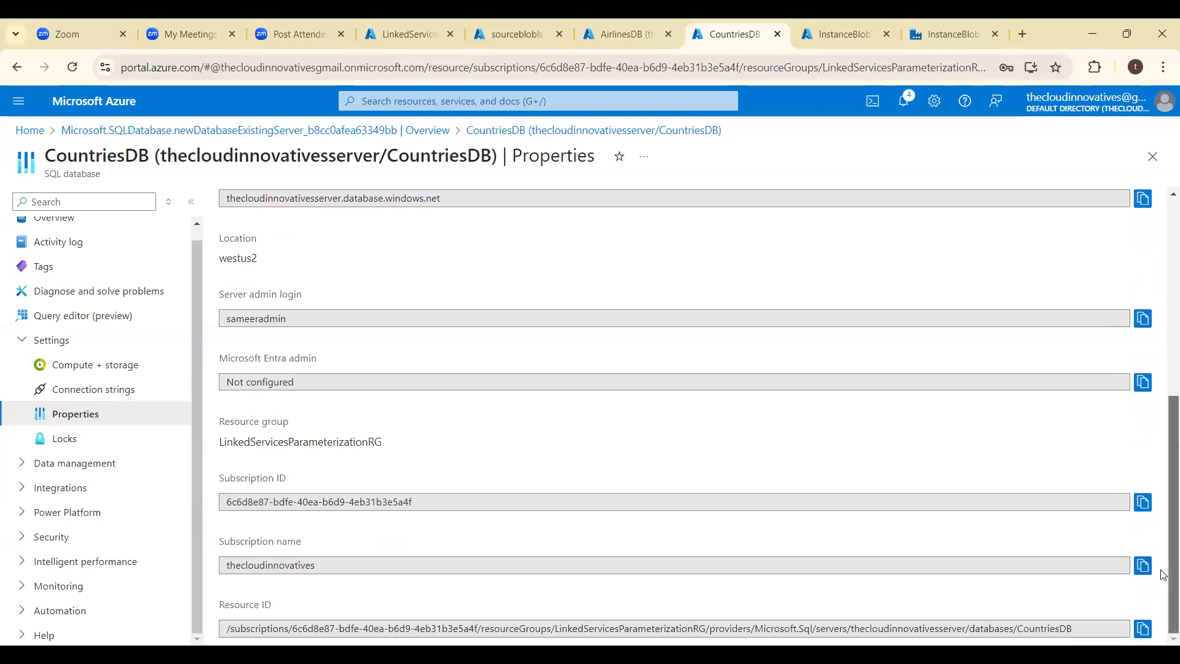
pyautogui.moveTo(1163, 572); pyautogui.dragTo(1163, 548)
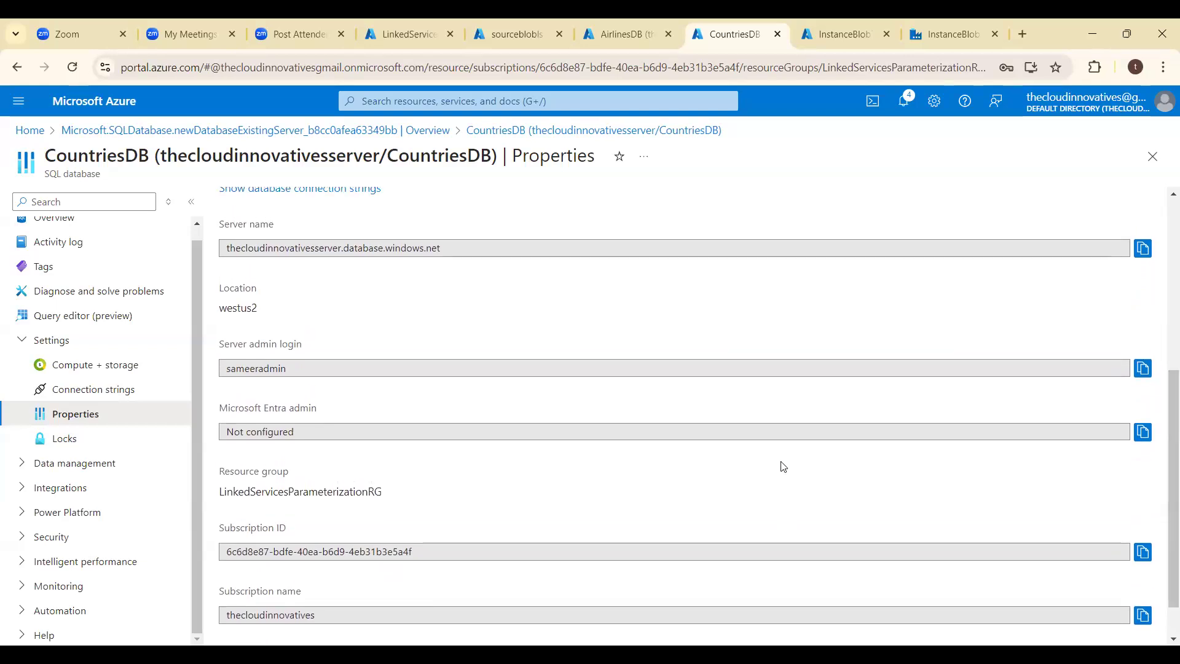
pyautogui.click(783, 430)
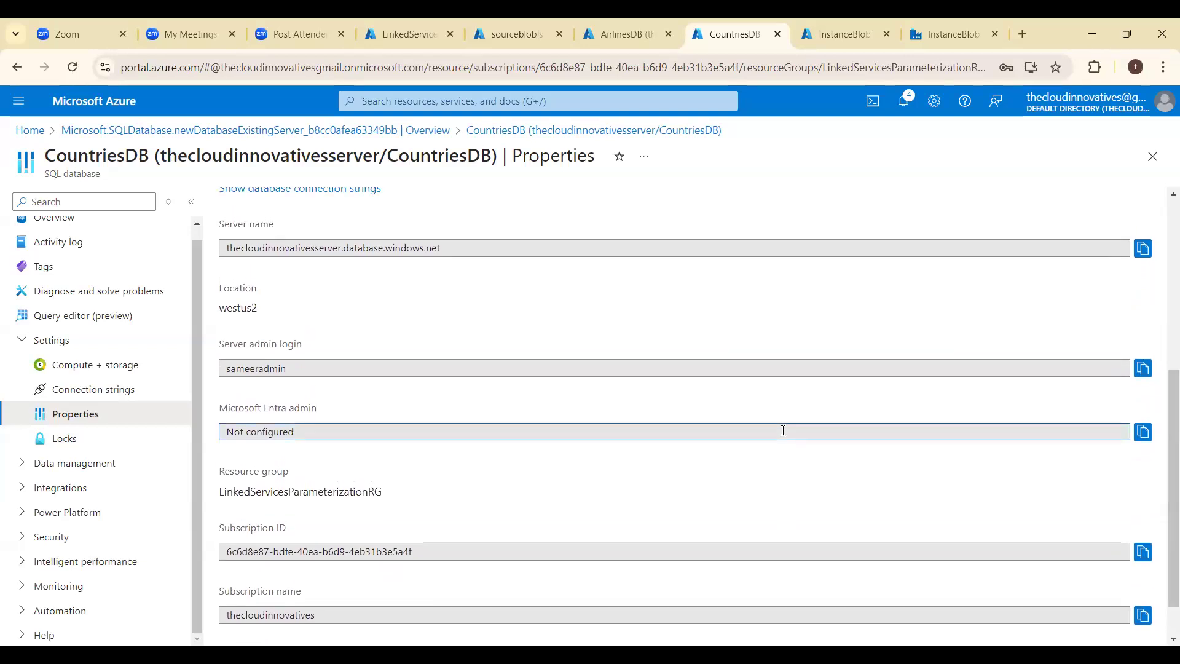
pyautogui.moveTo(1163, 382); pyautogui.dragTo(1164, 204)
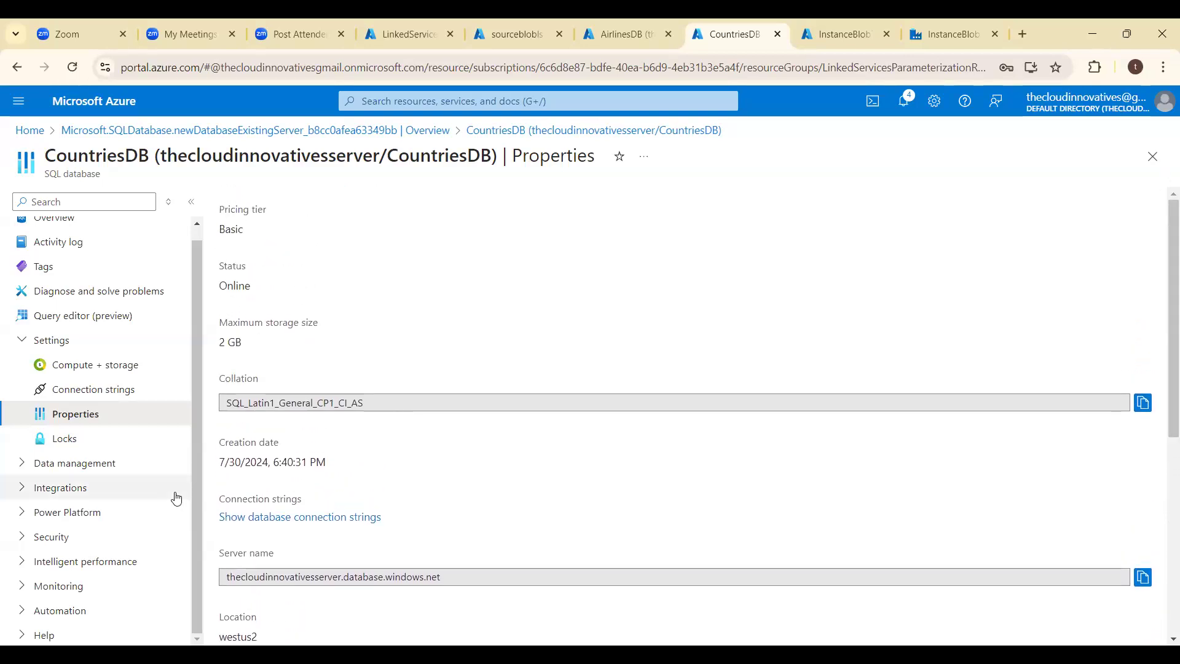
# - Change the CountriesDB backup storage redundancy to locally-redundant backup storage and apply the change
pyautogui.click(85, 387)
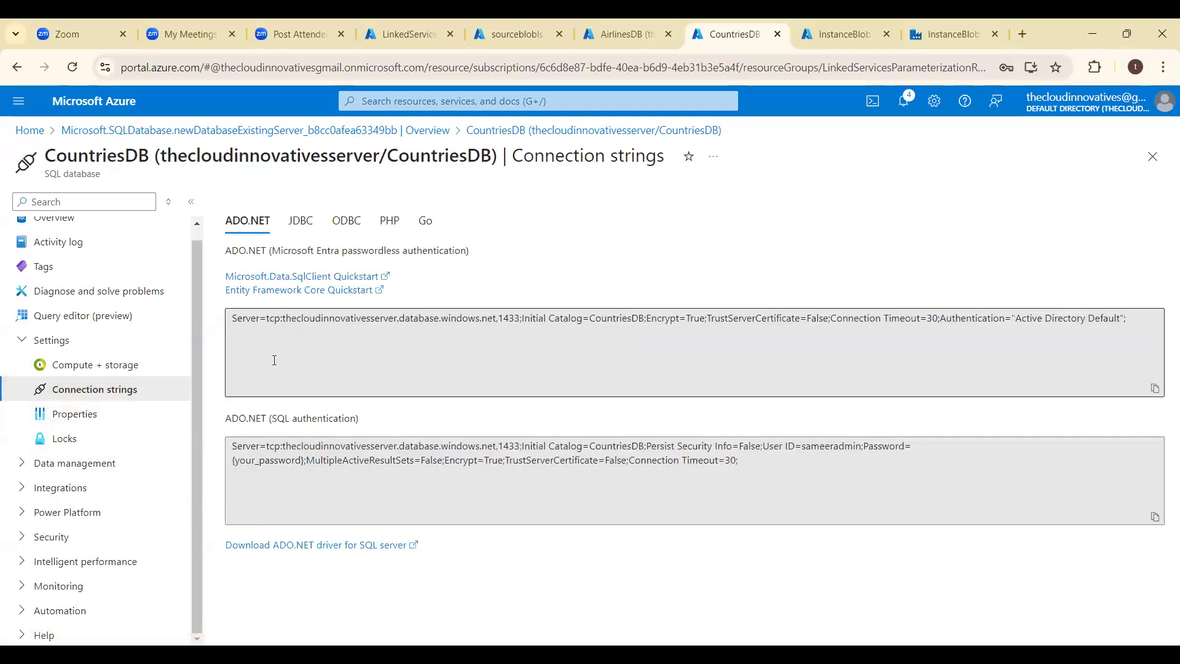
pyautogui.click(98, 365)
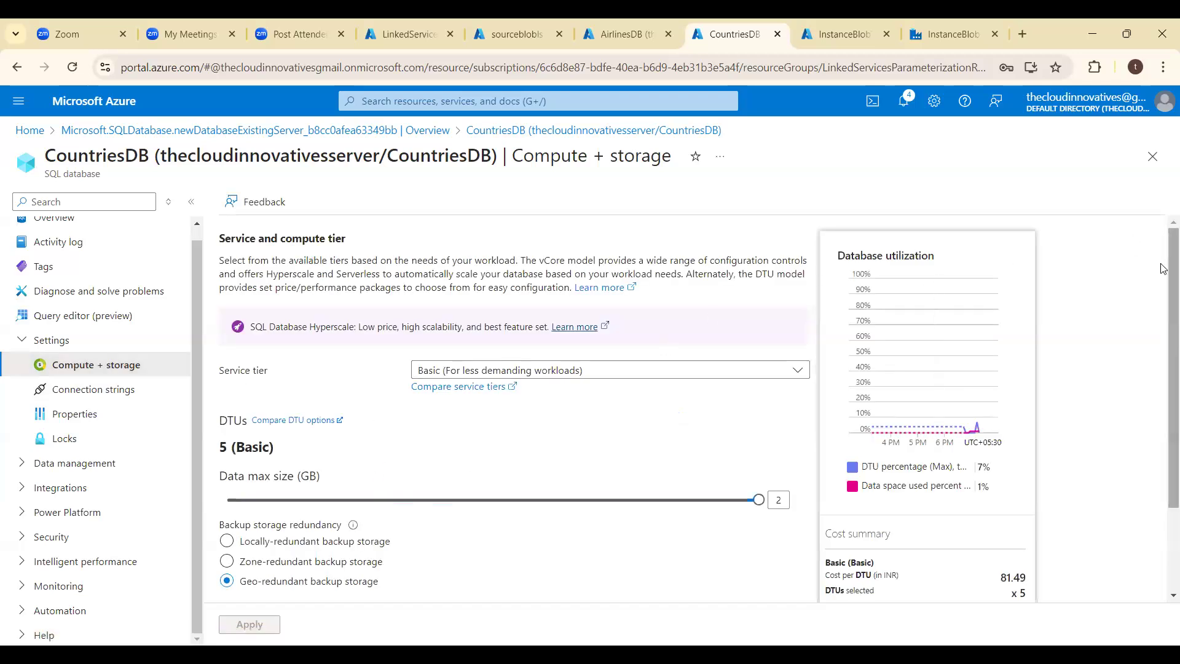
pyautogui.moveTo(1163, 268); pyautogui.dragTo(1163, 356)
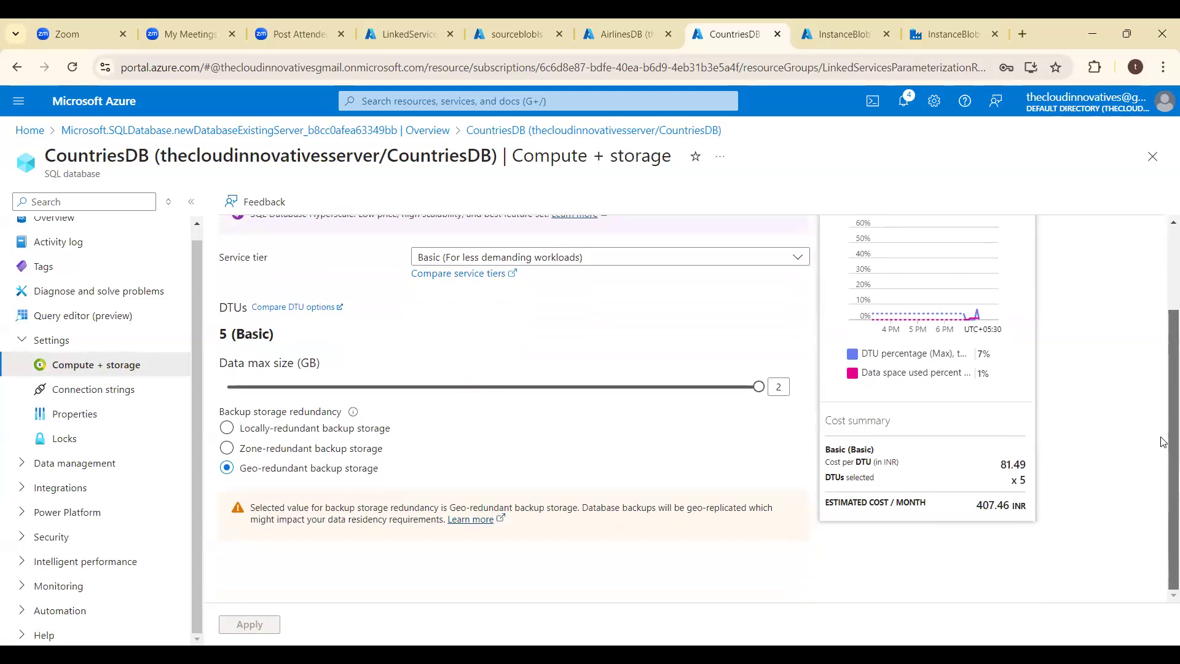
pyautogui.moveTo(1164, 349); pyautogui.dragTo(1164, 296)
pyautogui.click(225, 504)
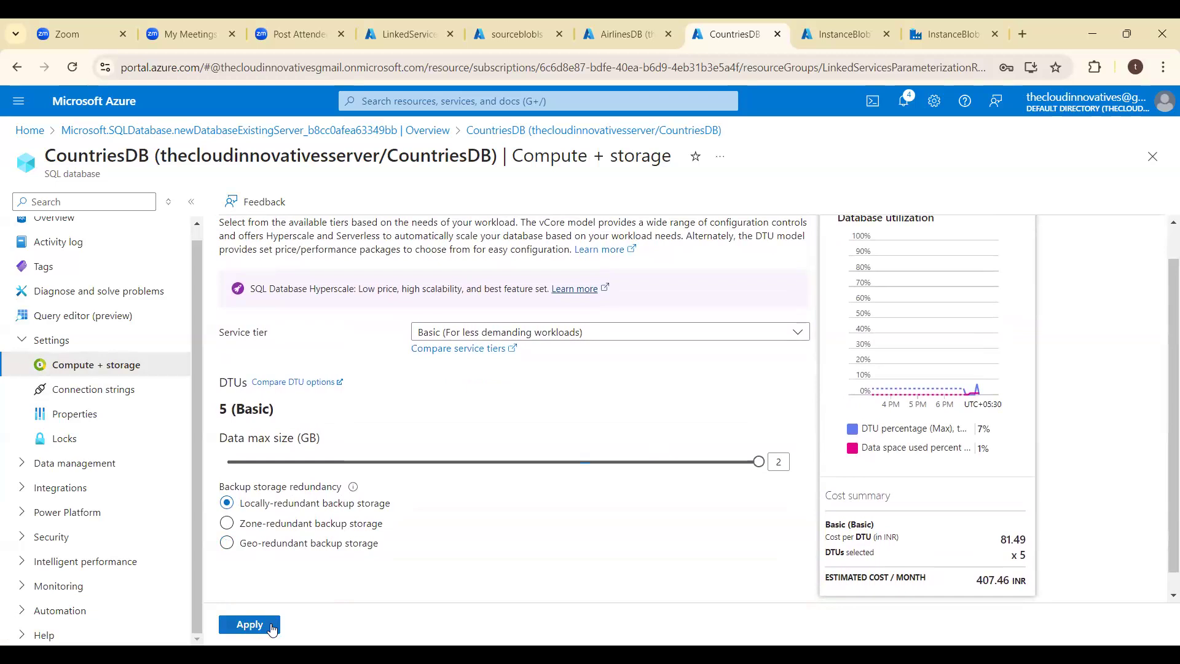
pyautogui.click(249, 624)
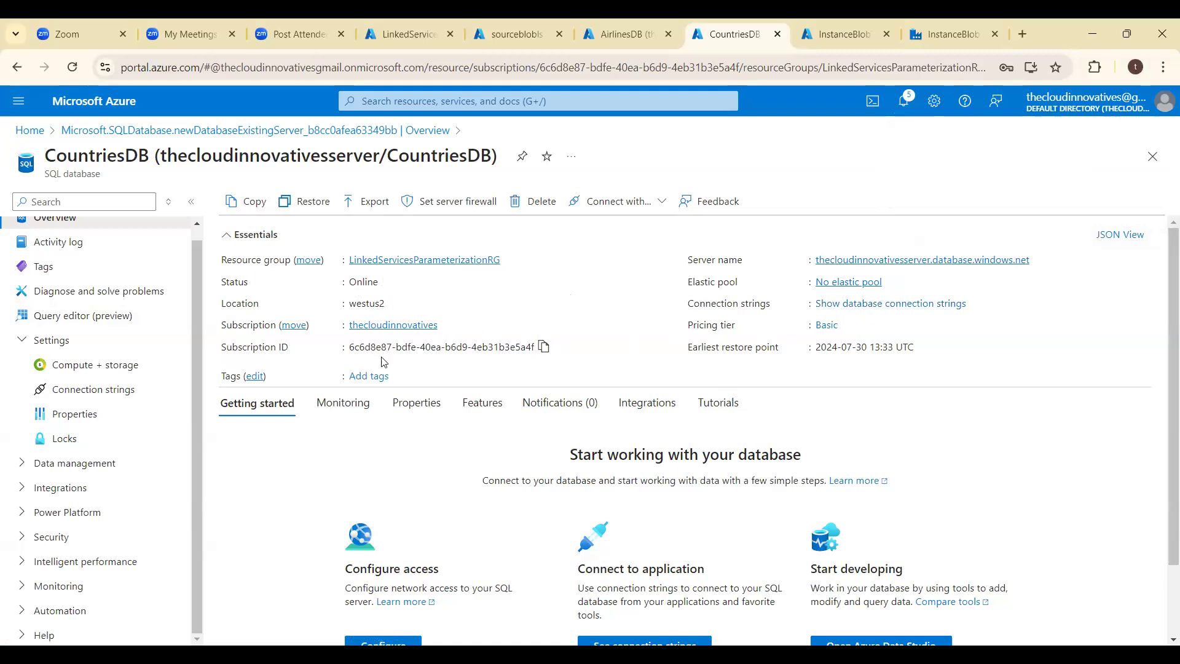
# - Examine the monitoring data and the networking, authentication, and security properties on the CountriesDB overview
pyautogui.click(334, 408)
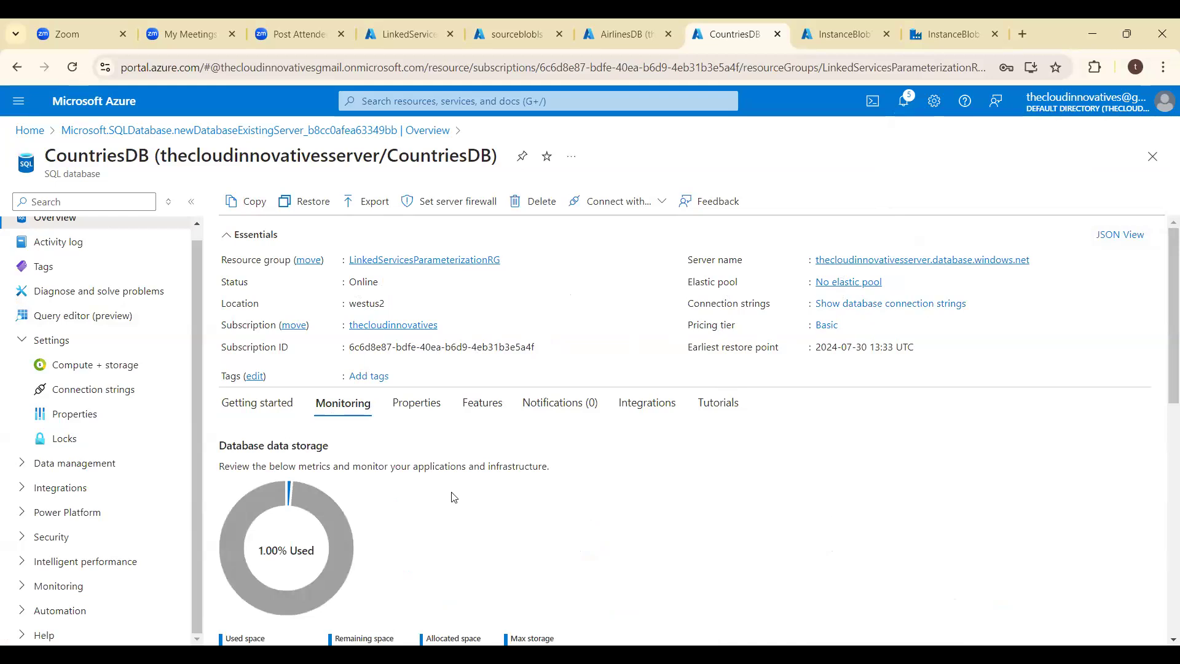
pyautogui.click(419, 410)
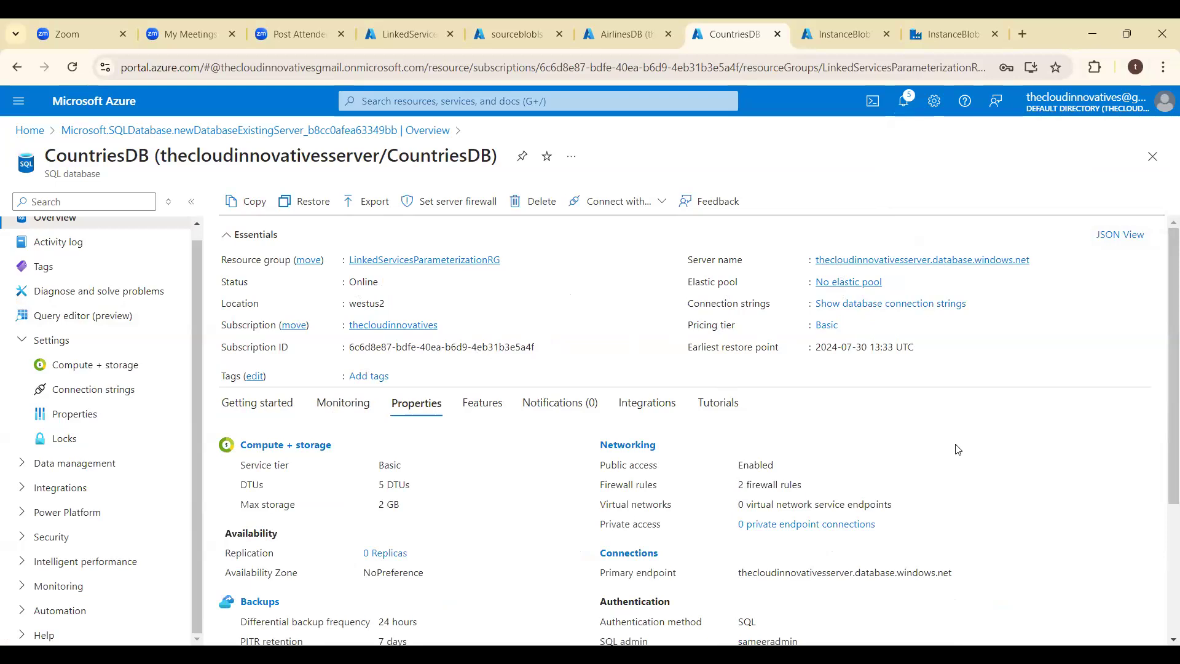
pyautogui.scroll(-2, 957, 450)
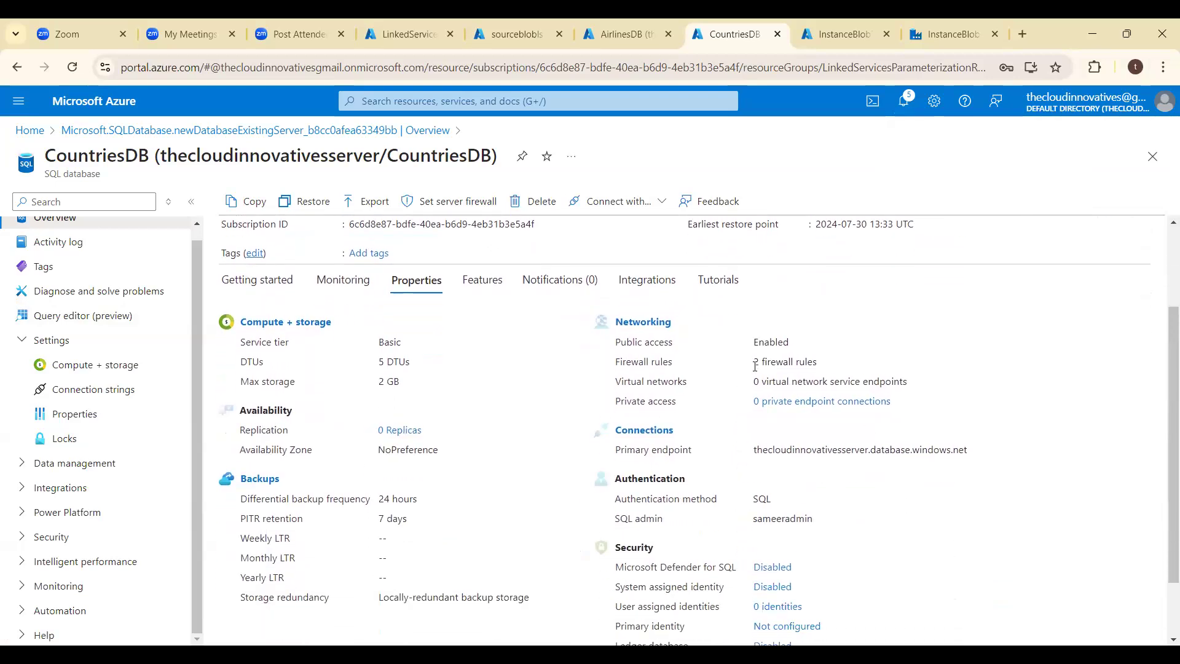
pyautogui.moveTo(754, 363); pyautogui.dragTo(838, 363)
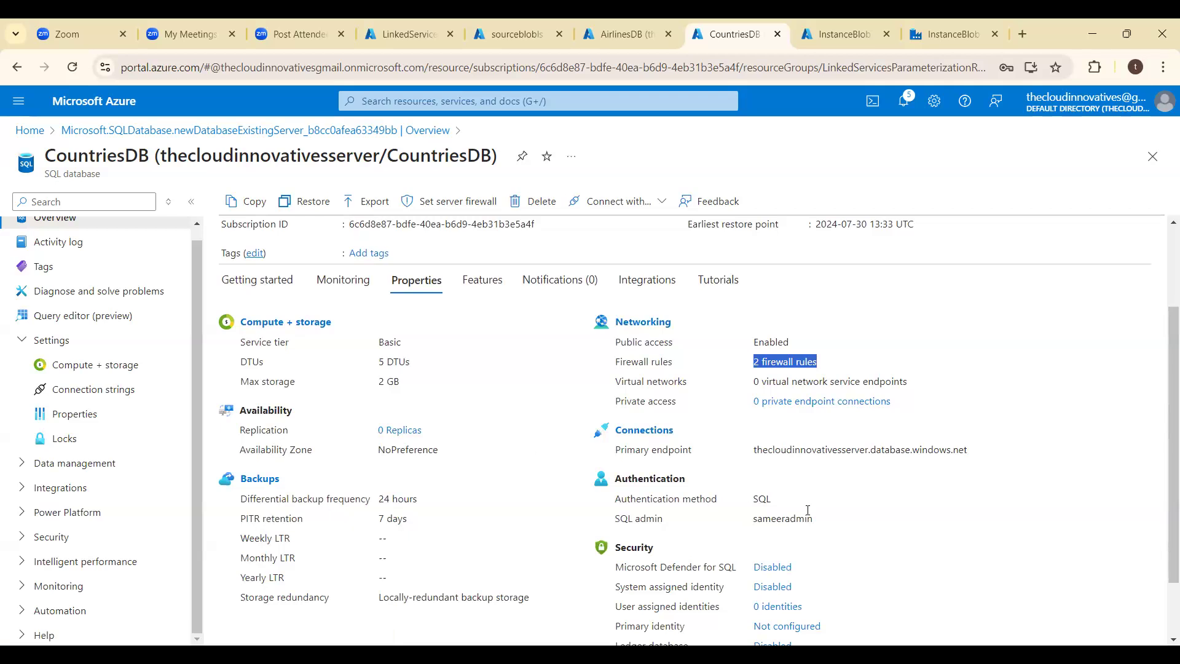
pyautogui.moveTo(1163, 413); pyautogui.dragTo(1164, 499)
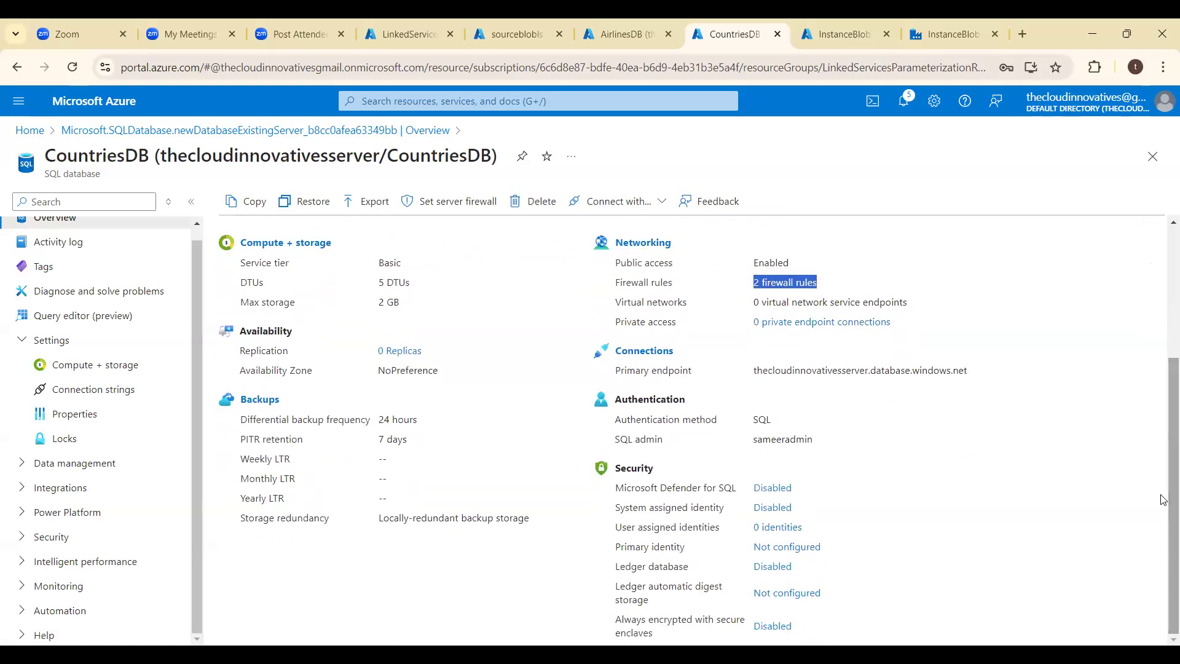
# - Open the Microsoft Defender for Cloud settings of CountriesDB and enable Microsoft Defender for SQL
pyautogui.click(768, 489)
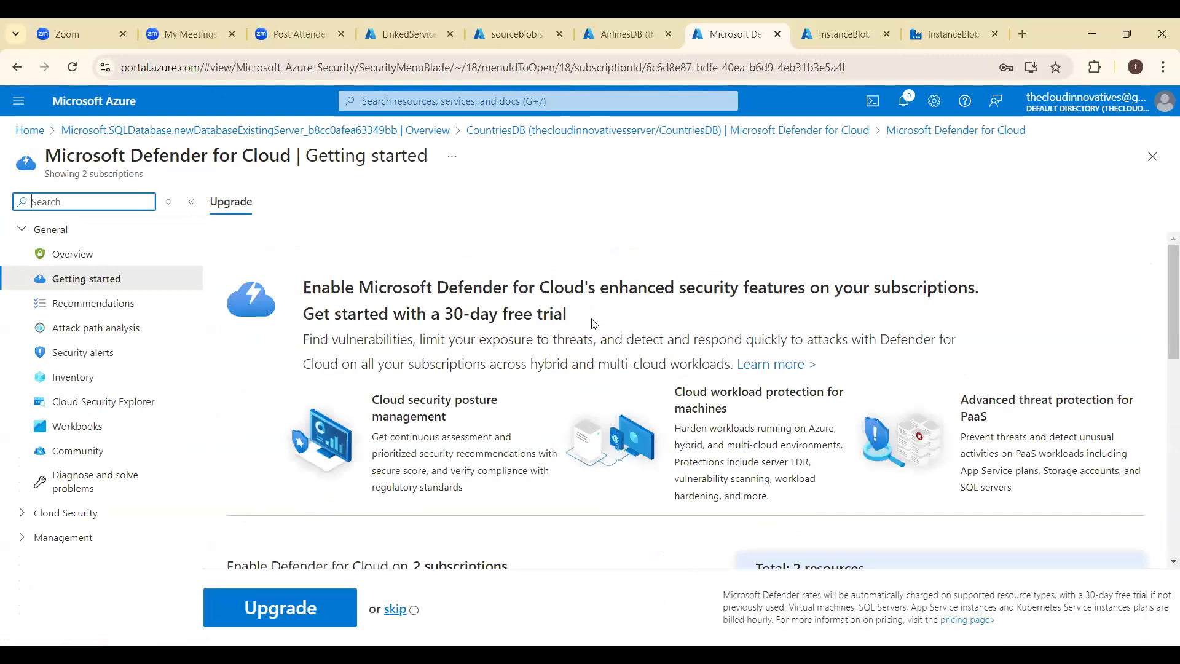
pyautogui.click(574, 132)
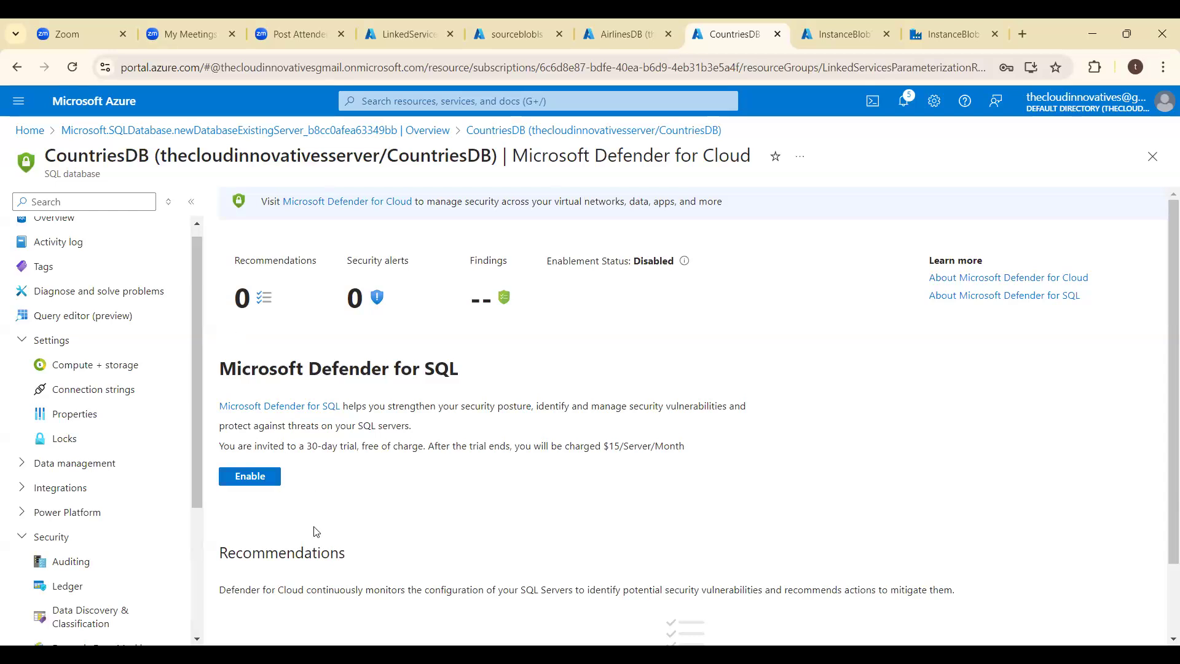
pyautogui.click(261, 485)
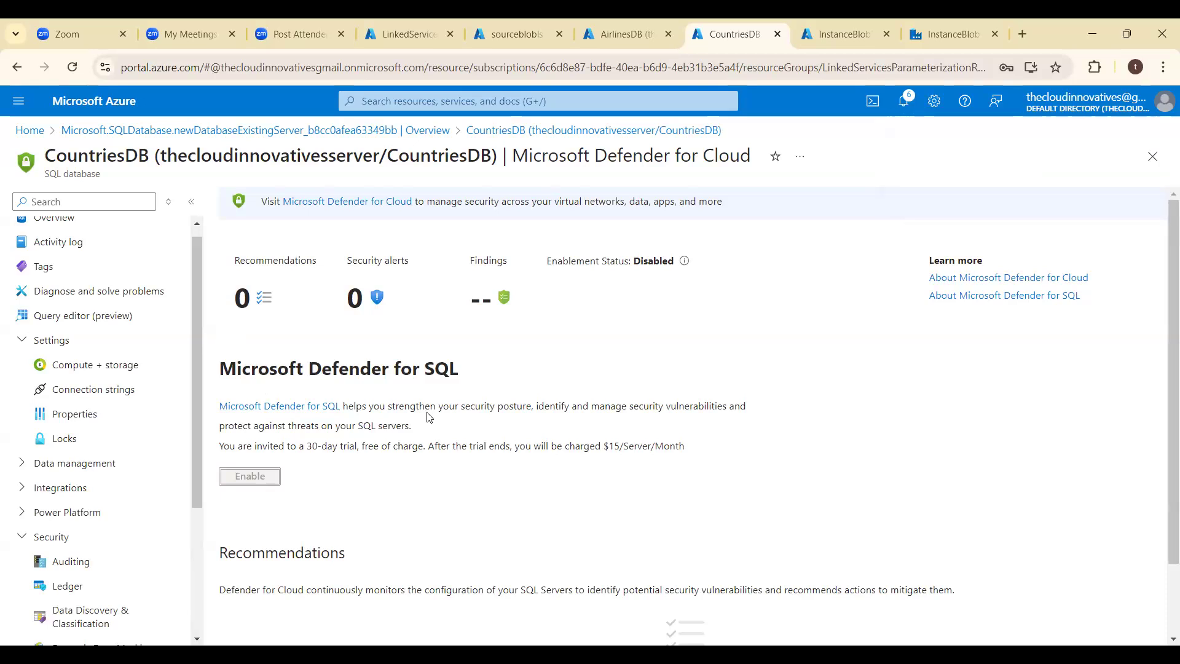
# - Try to sign in to the CountriesDB query editor with SQL server authentication, entering the server admin password
pyautogui.click(92, 317)
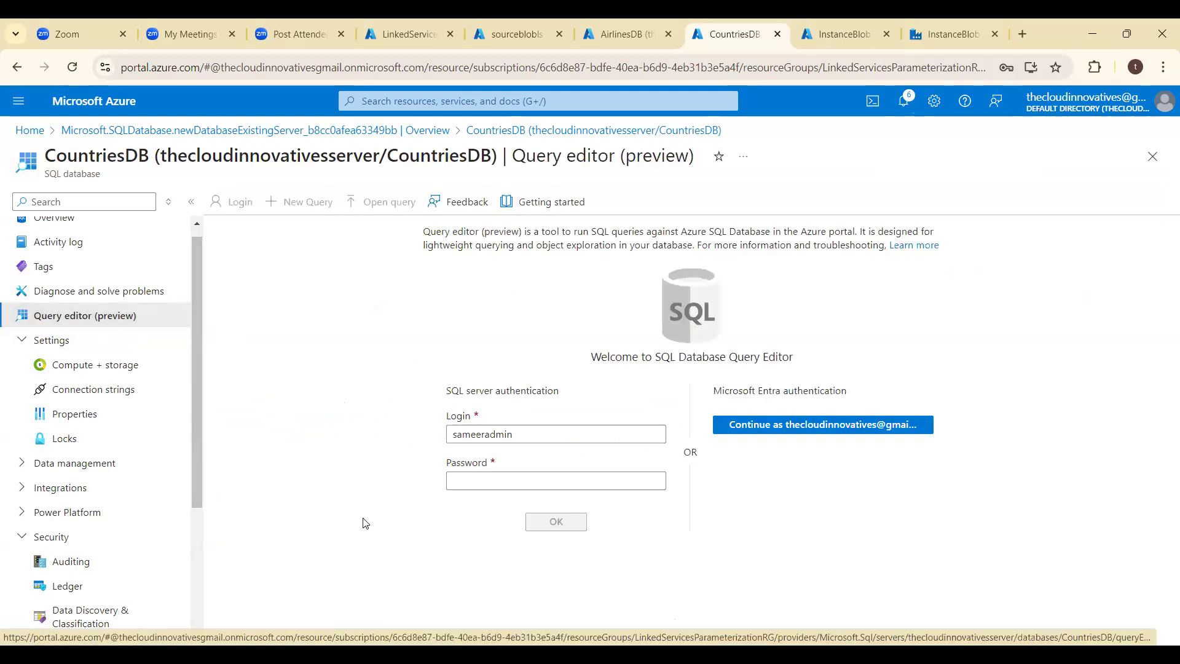
pyautogui.click(474, 481)
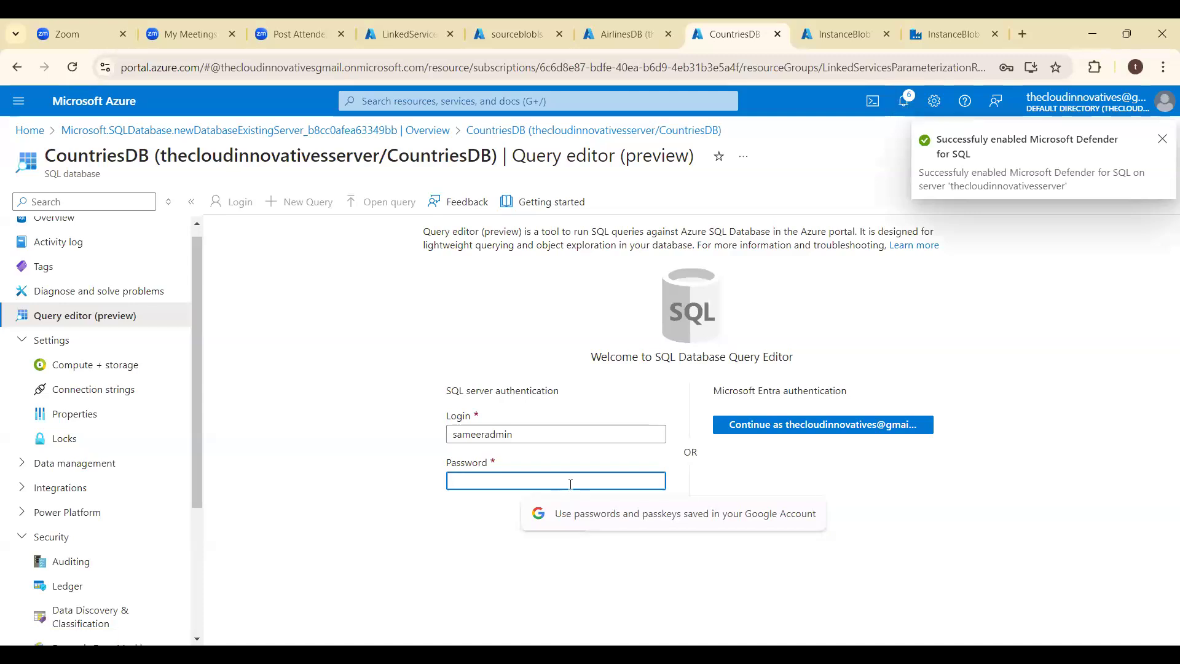
pyautogui.write('••••••')
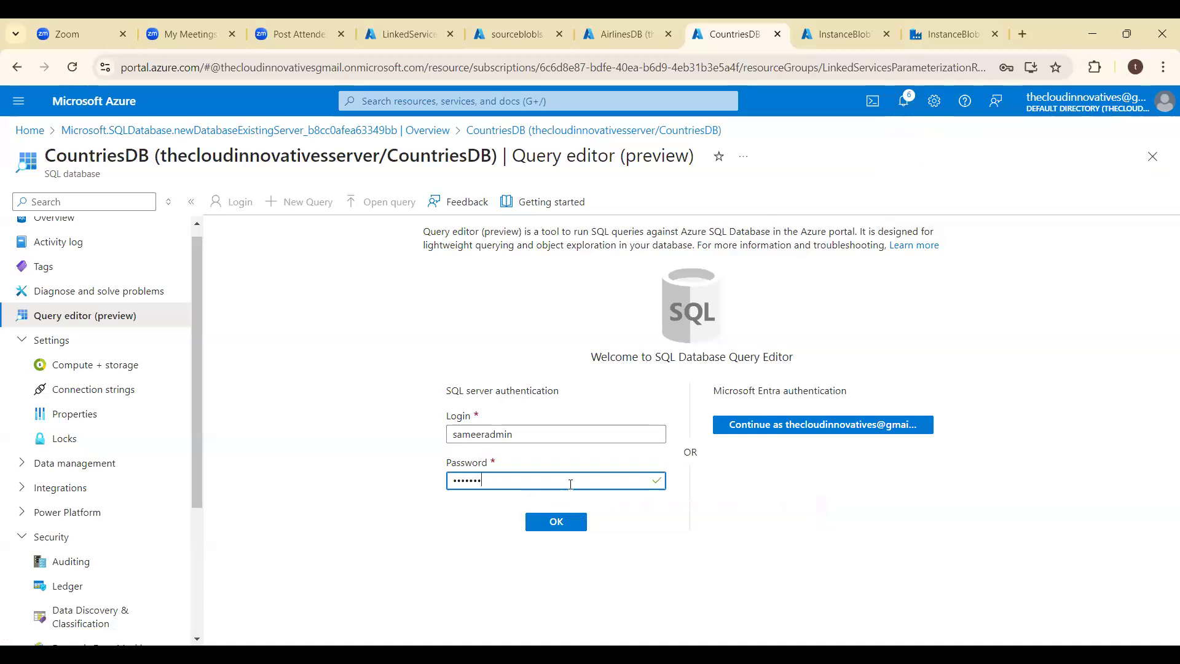
pyautogui.write('••••')
pyautogui.click(562, 532)
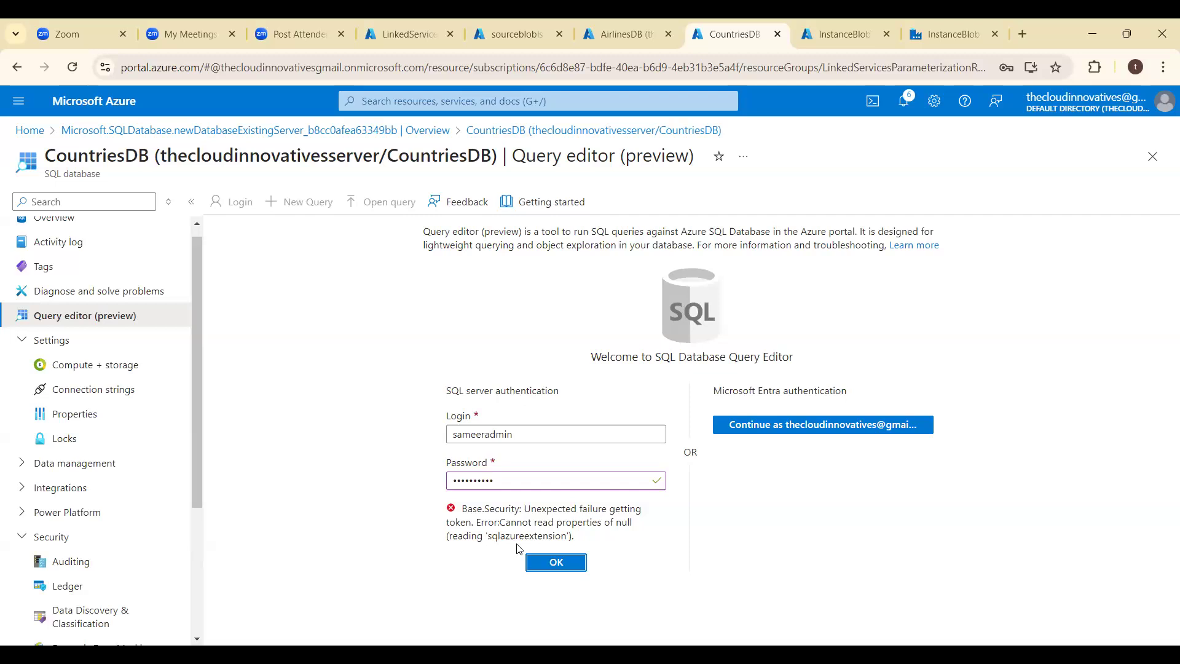
pyautogui.click(555, 564)
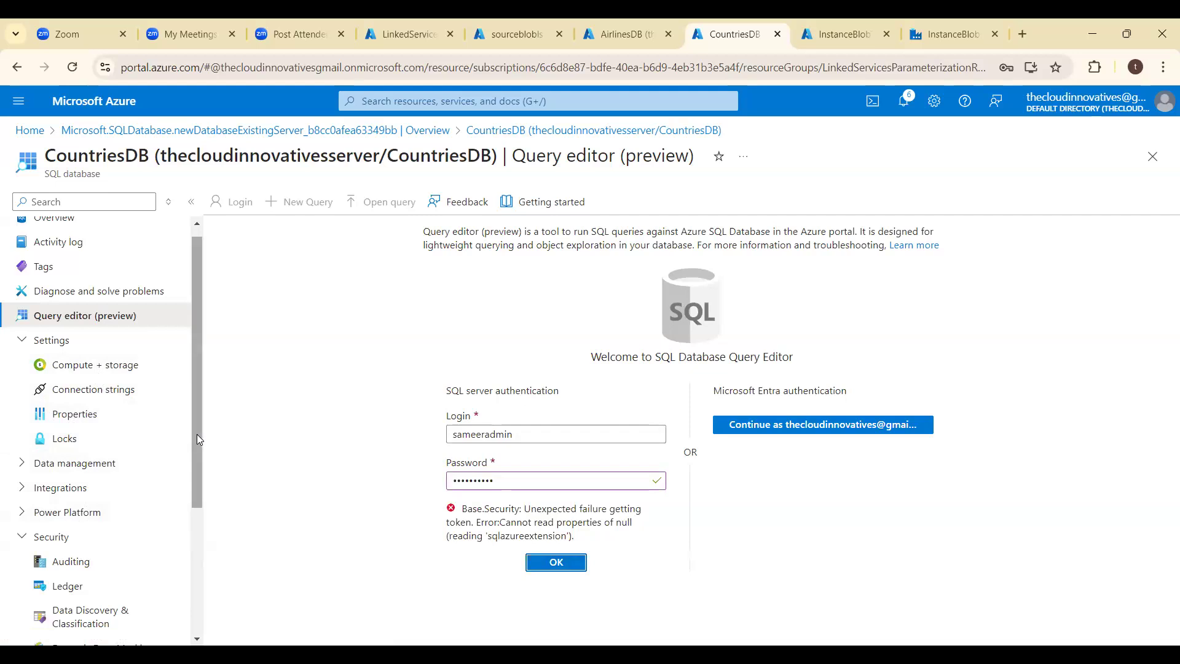
# - Discard the sign-in edits, reload the CountriesDB query editor, and retry SQL authentication with the server admin password
pyautogui.moveTo(197, 435); pyautogui.dragTo(209, 397)
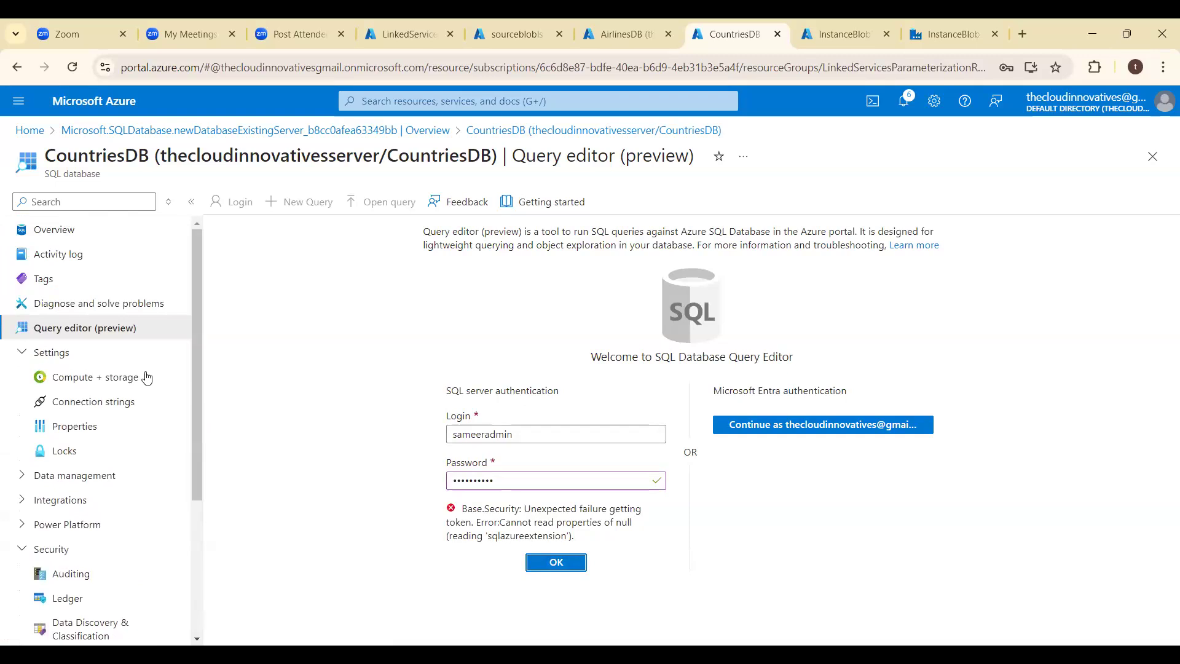
pyautogui.click(122, 310)
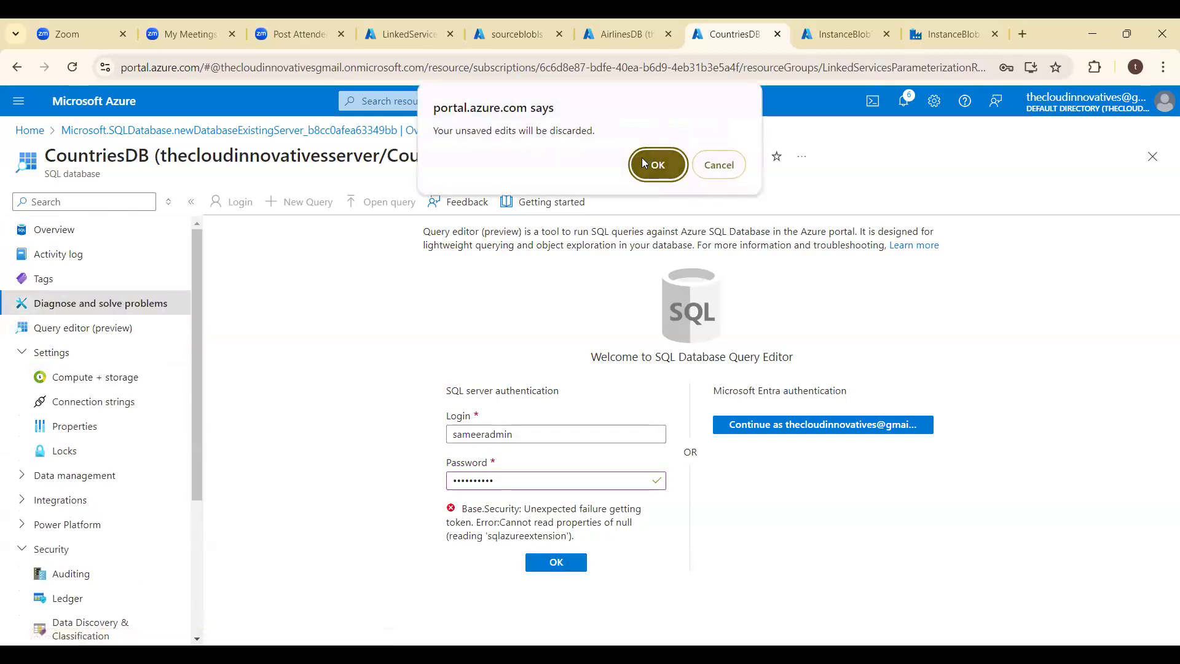
pyautogui.click(658, 169)
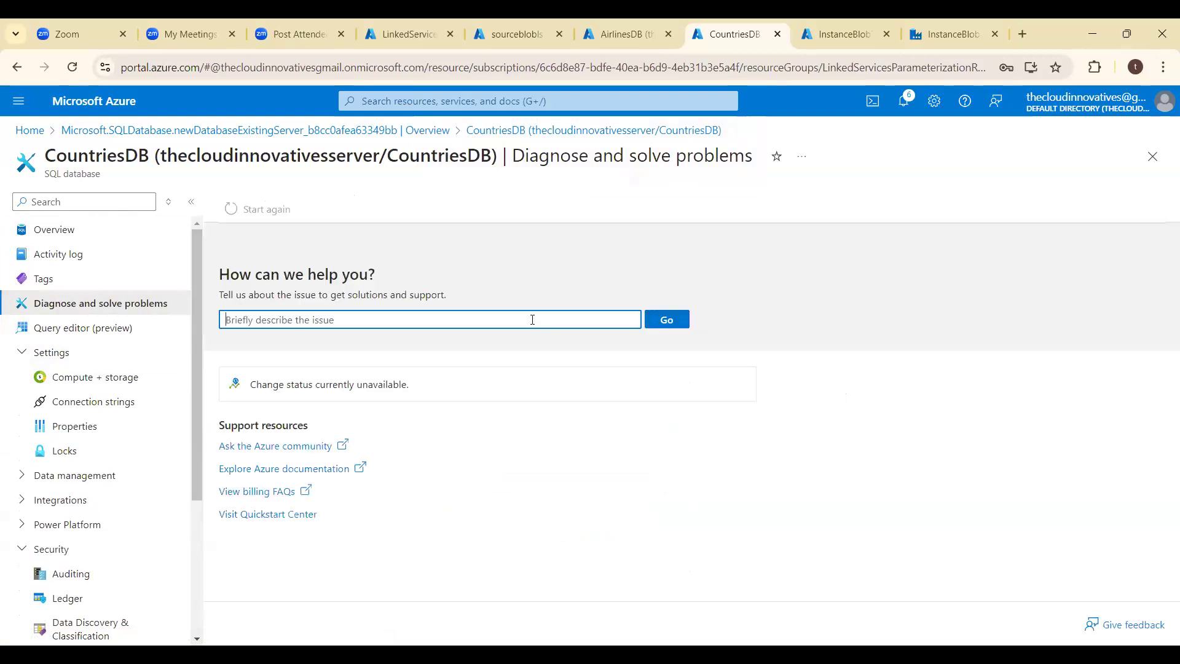
pyautogui.click(81, 329)
pyautogui.click(605, 479)
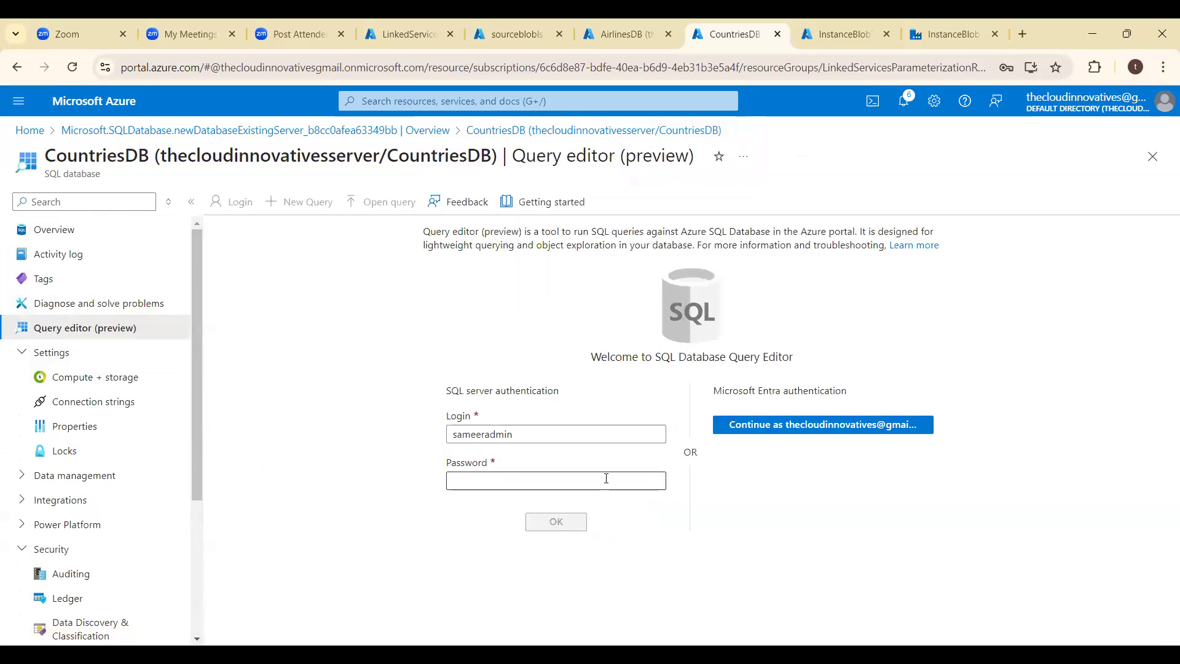
pyautogui.write('*')
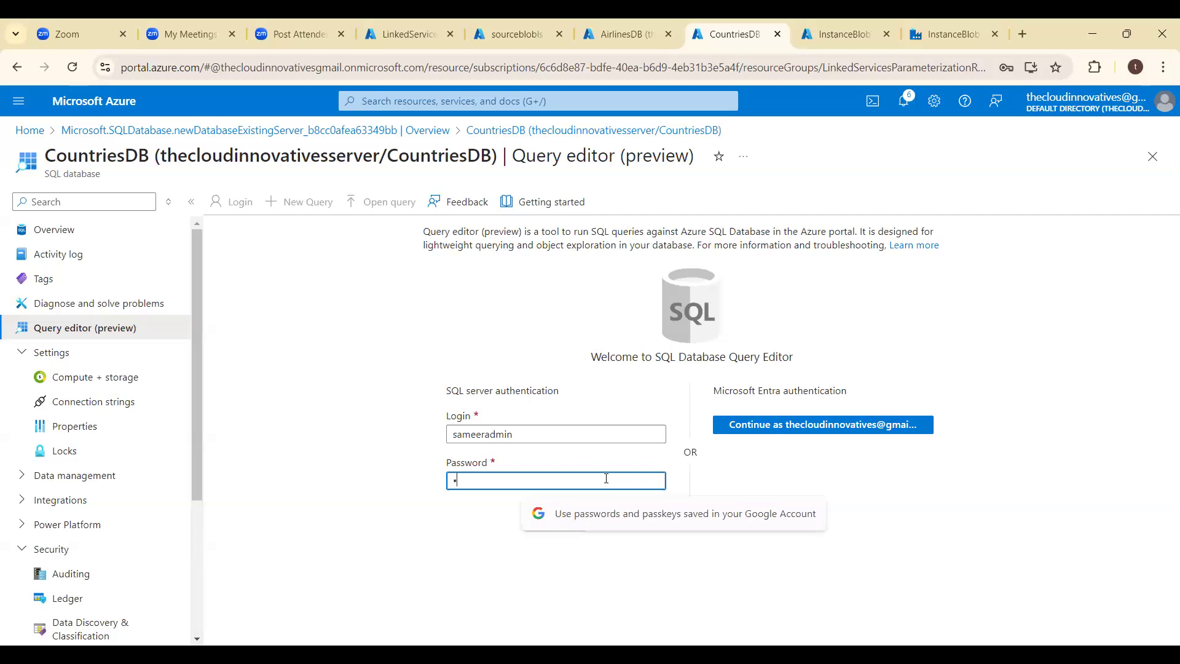
pyautogui.write('*********')
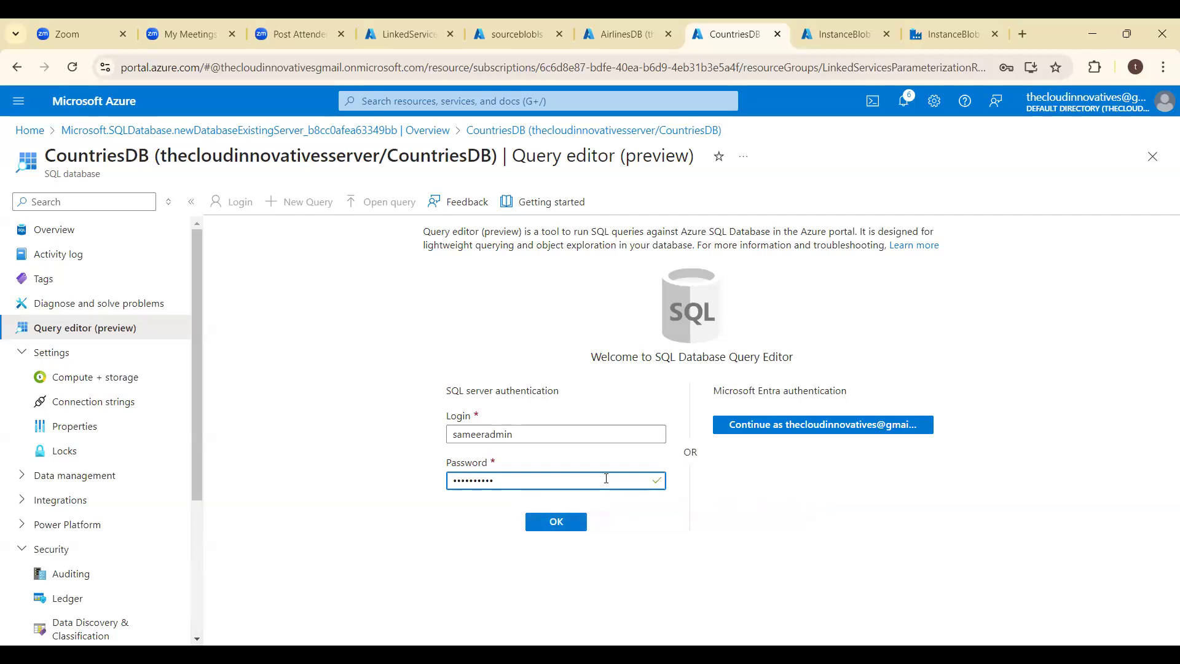
pyautogui.press('Return')
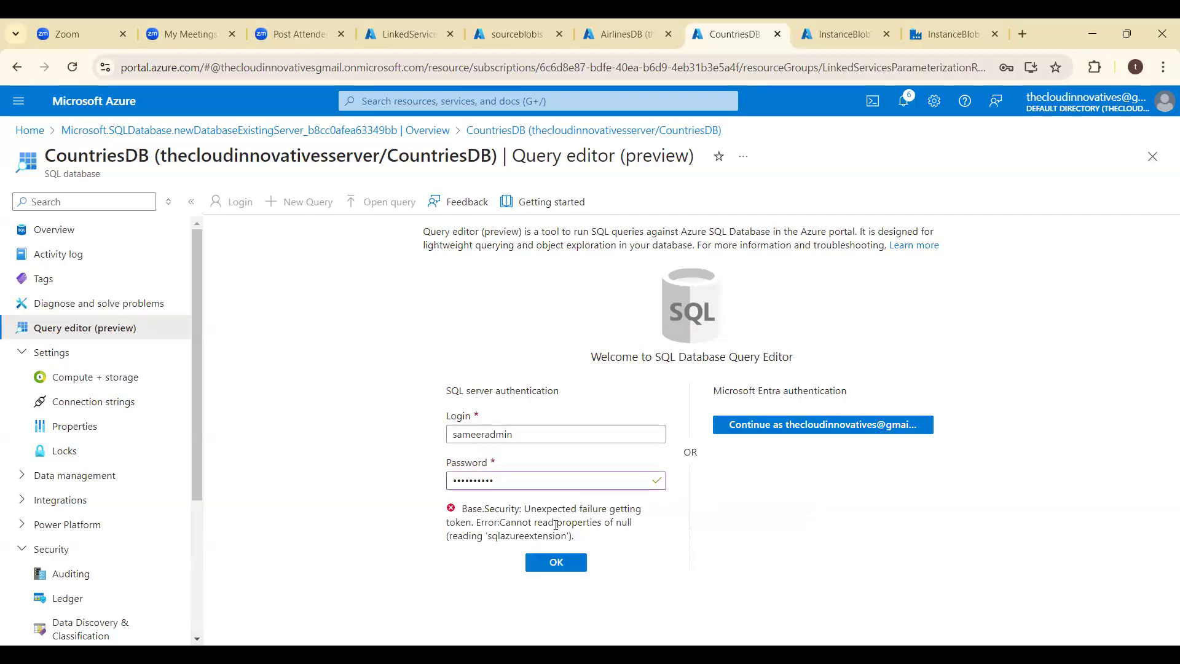
# - Copy the query editor's sign-in error message and submit it as the issue description in Diagnose and solve problems
pyautogui.moveTo(468, 510); pyautogui.dragTo(576, 538)
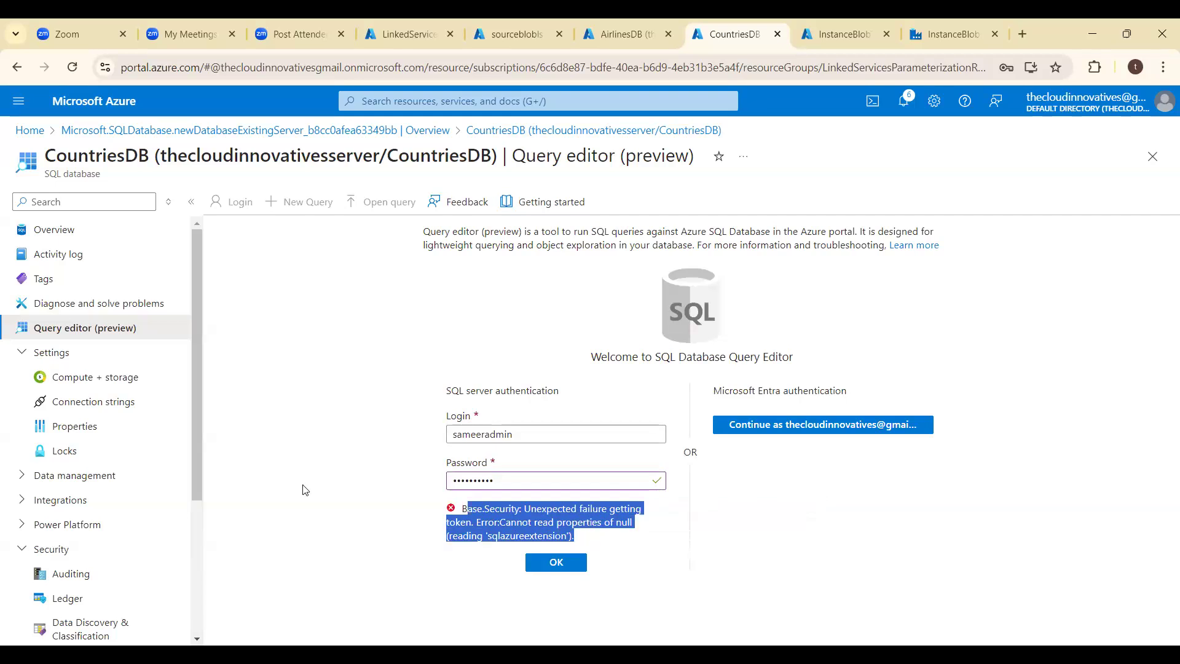
pyautogui.click(84, 307)
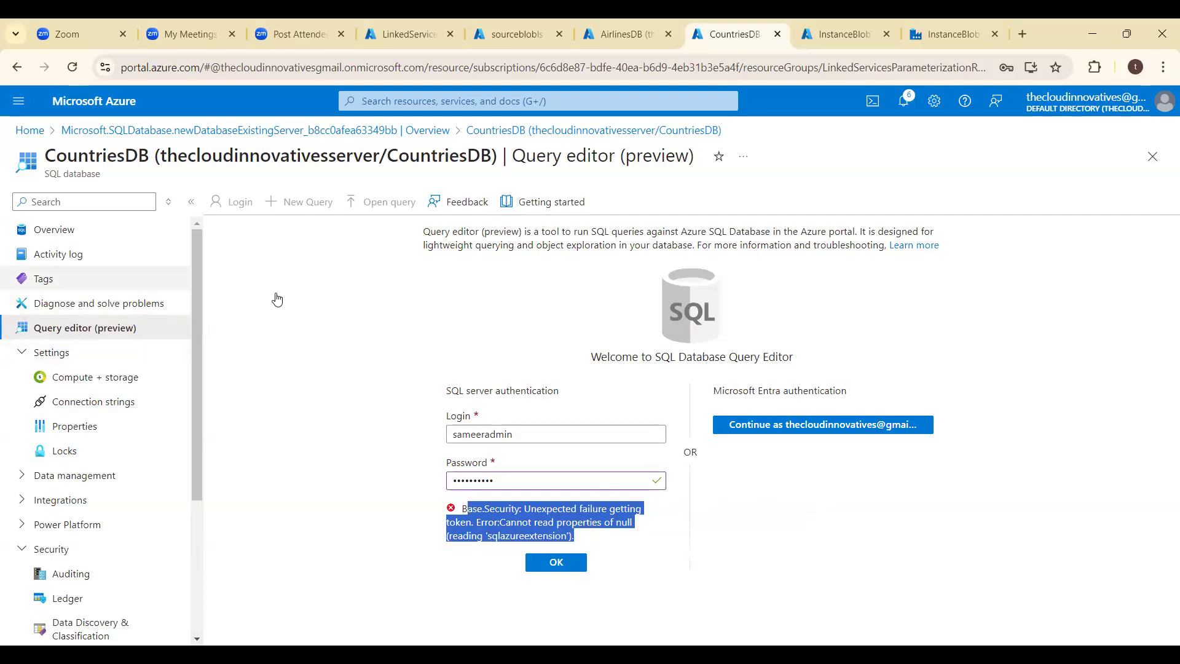
pyautogui.click(657, 164)
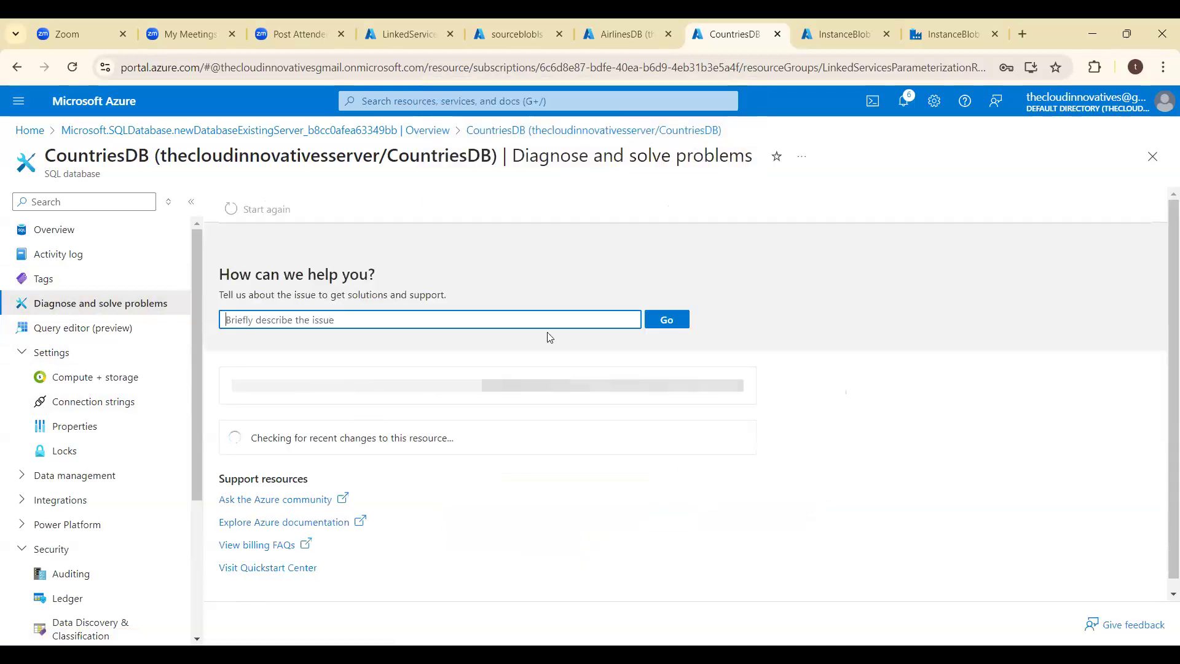
pyautogui.hotkey('ctrl', 'v')
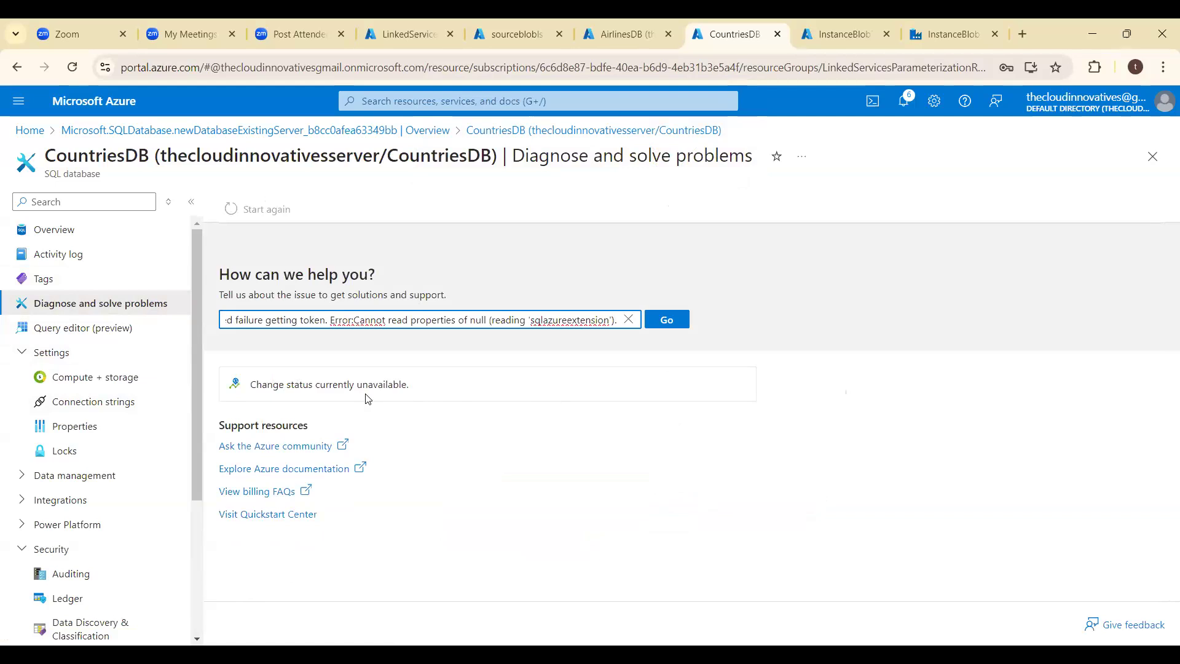
pyautogui.write('.')
pyautogui.press('BackSpace')
pyautogui.click(667, 319)
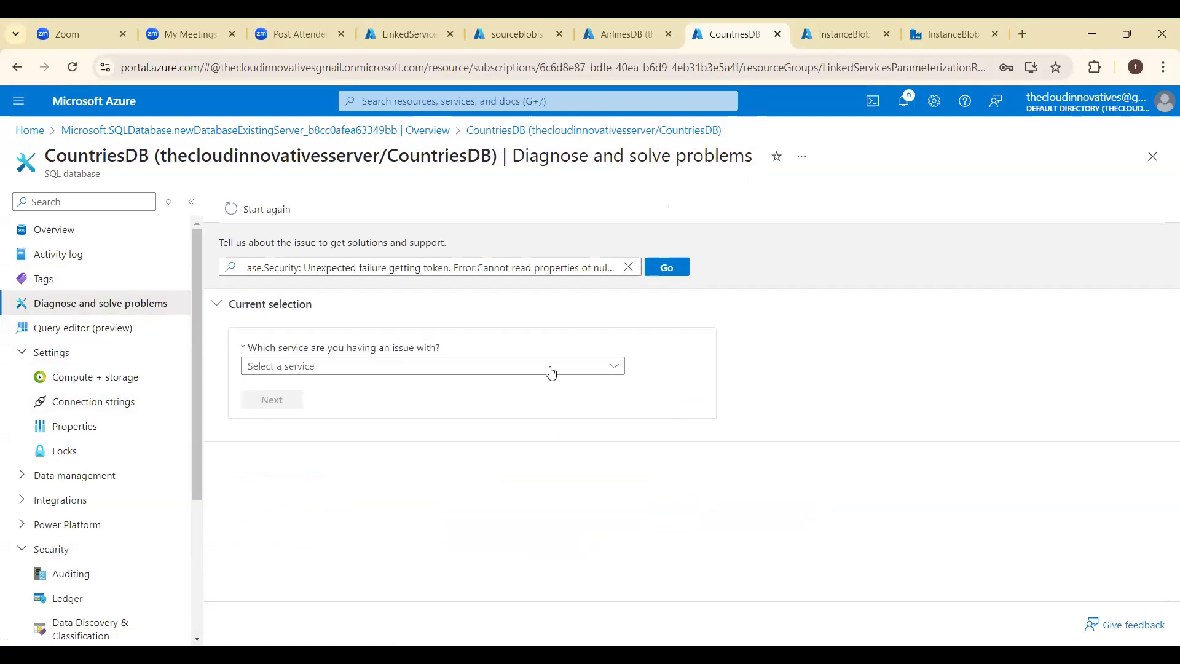
# - Choose SQL Database as the affected service and continue to the issue questions for CountriesDB
pyautogui.click(549, 371)
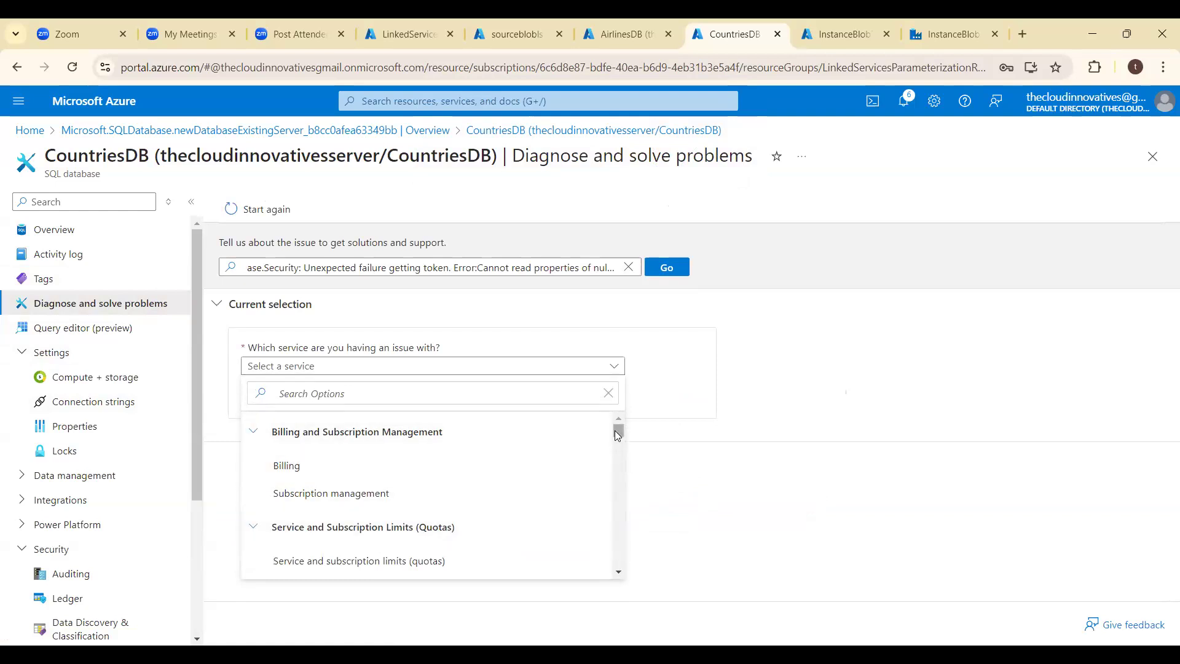
pyautogui.moveTo(618, 434); pyautogui.dragTo(626, 462)
pyautogui.click(354, 368)
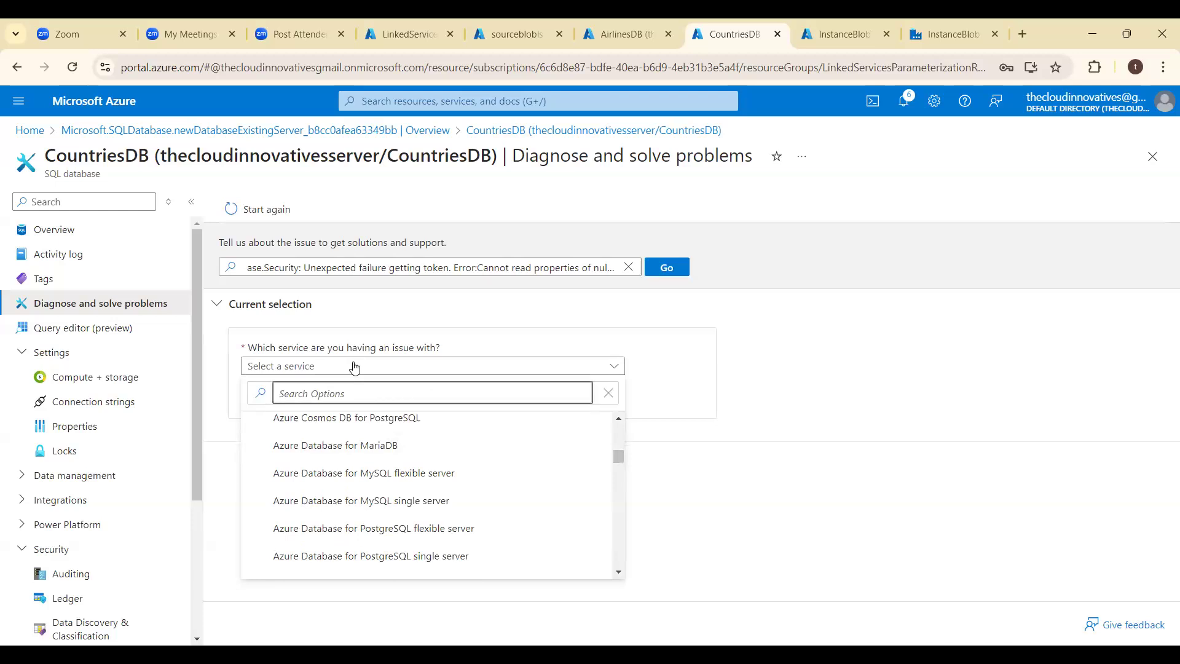
pyautogui.write('SQL')
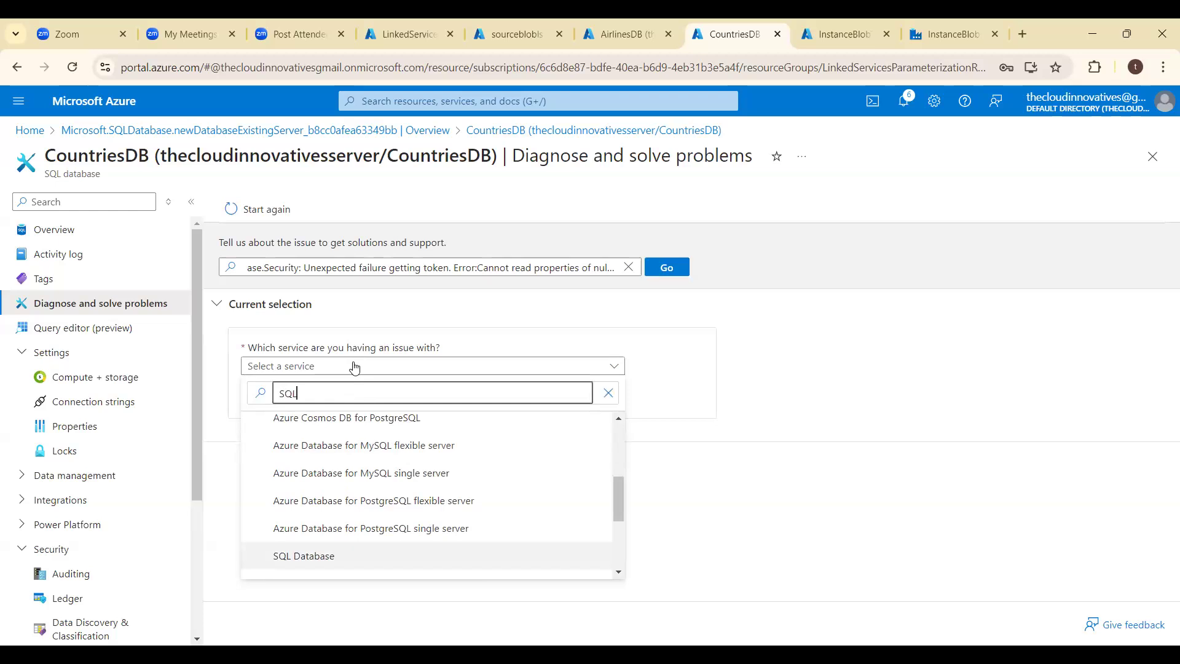
pyautogui.press('Return')
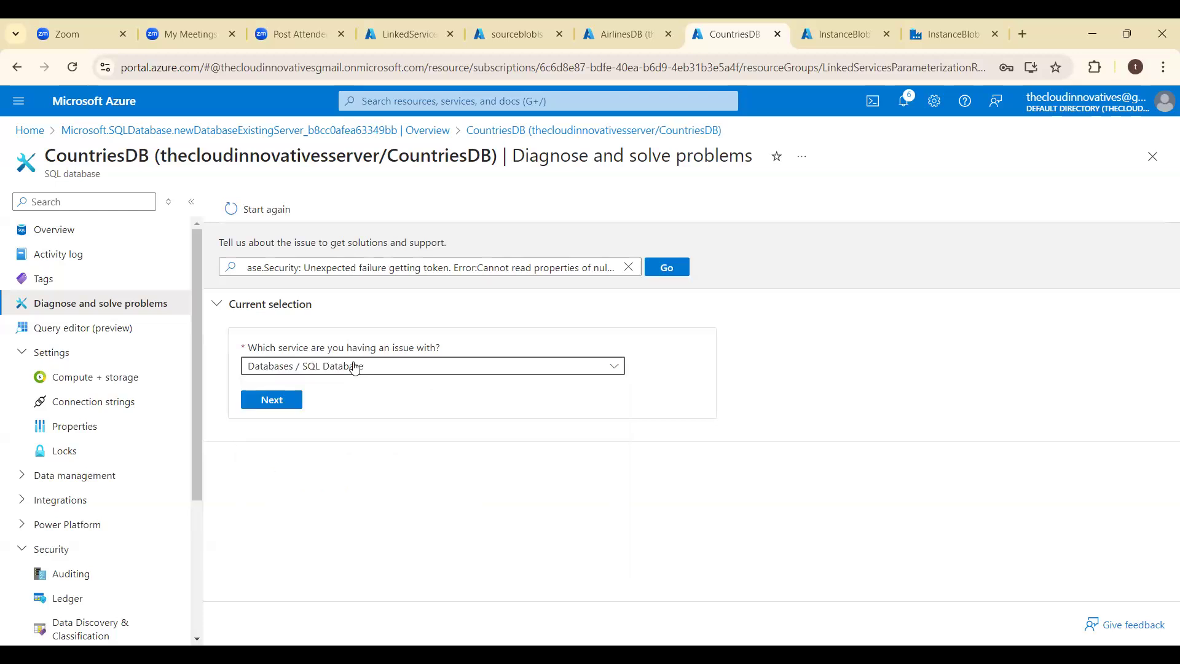
pyautogui.click(276, 400)
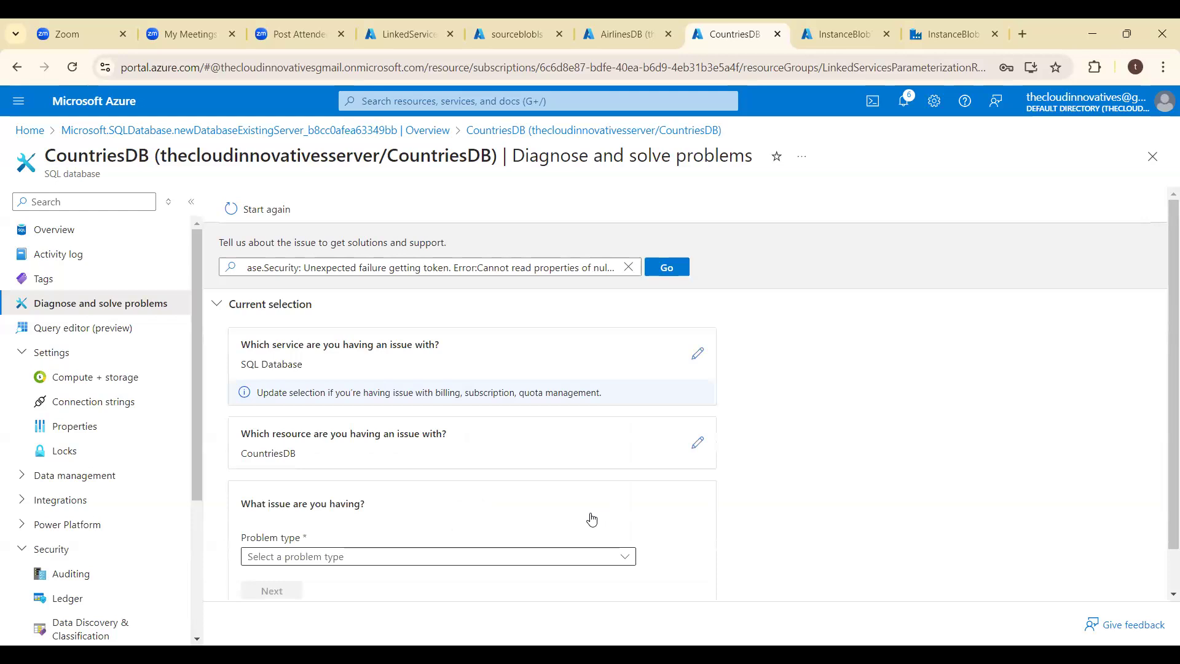
pyautogui.scroll(-1, 822, 448)
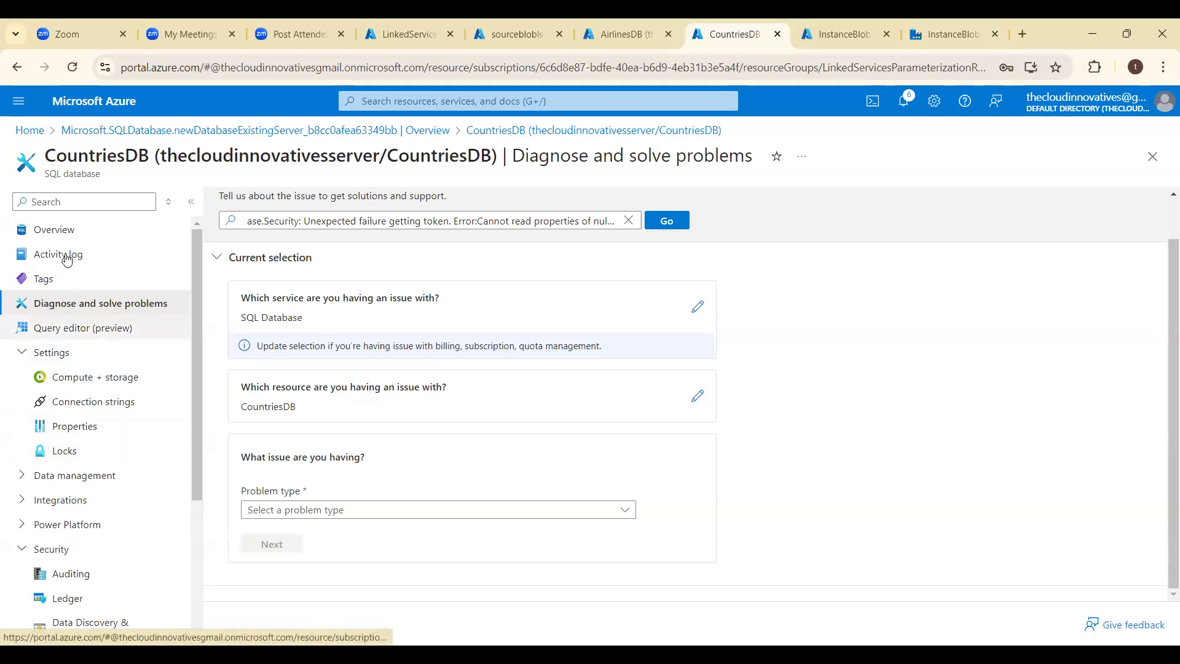
# - Delete the firewall rule ClientIPAddress_2024-7-30_19-14-50 in the SQL server's networking settings and save the change
pyautogui.click(82, 338)
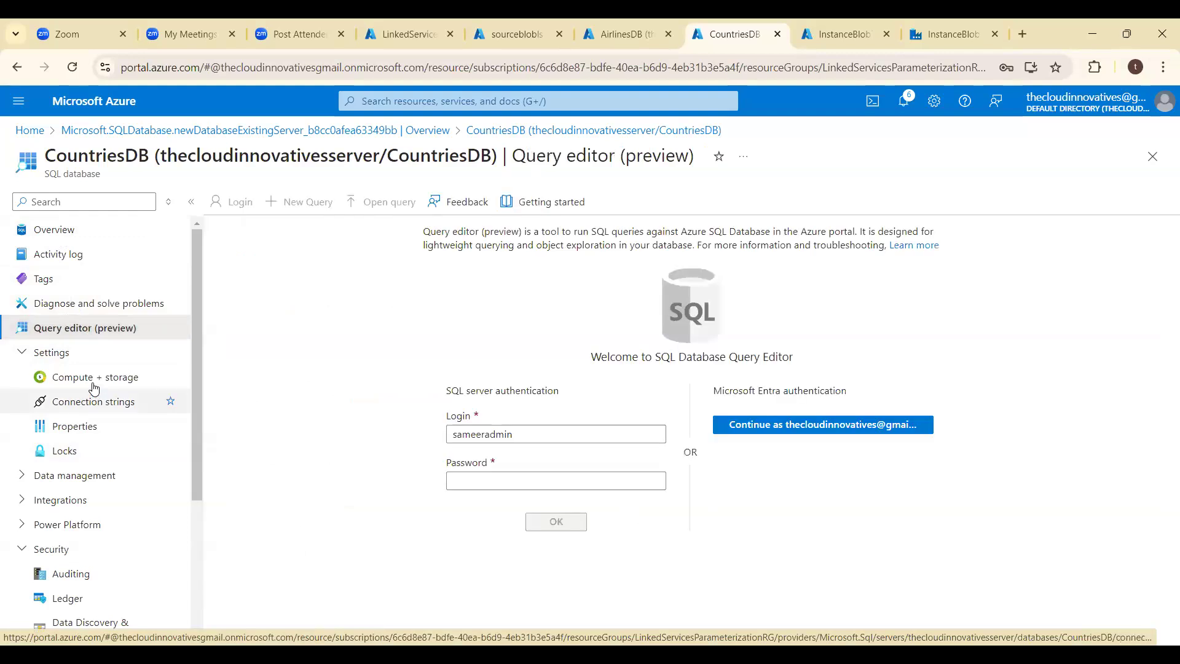
pyautogui.click(61, 230)
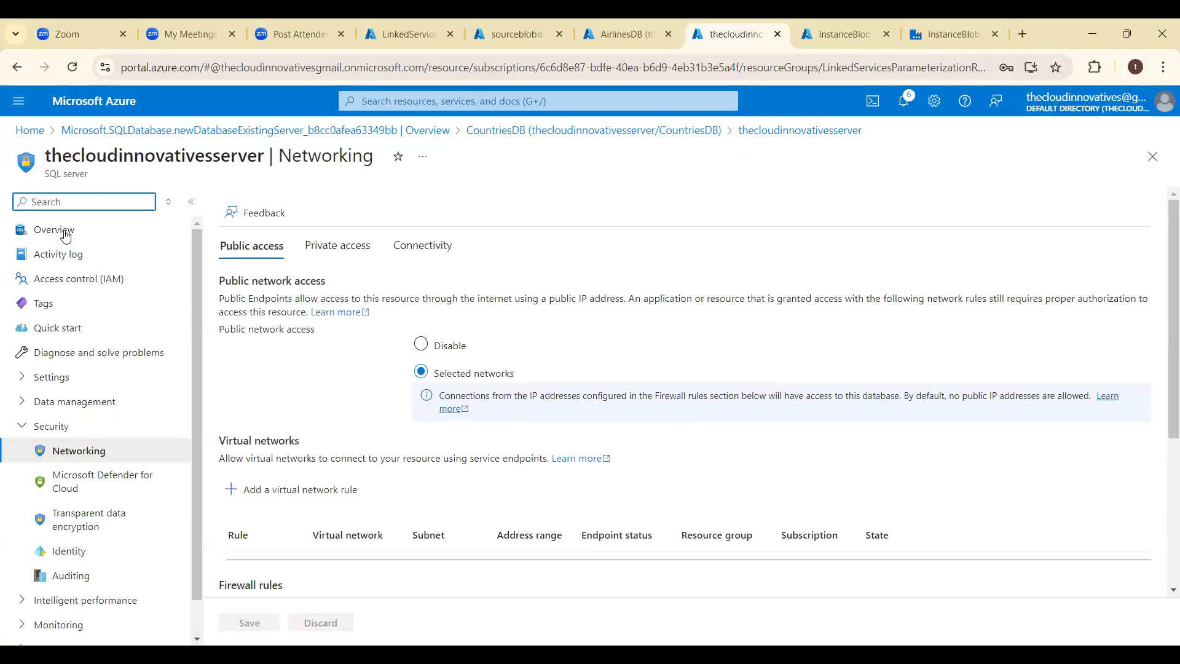
pyautogui.moveTo(1174, 319); pyautogui.dragTo(1173, 467)
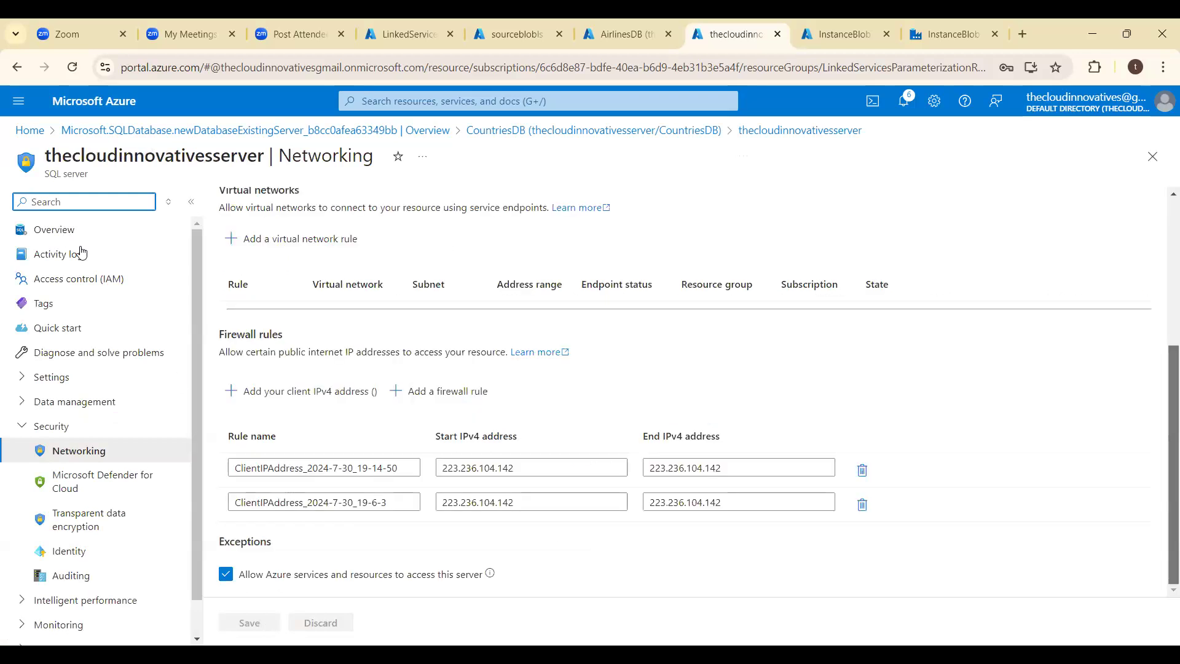
pyautogui.click(862, 470)
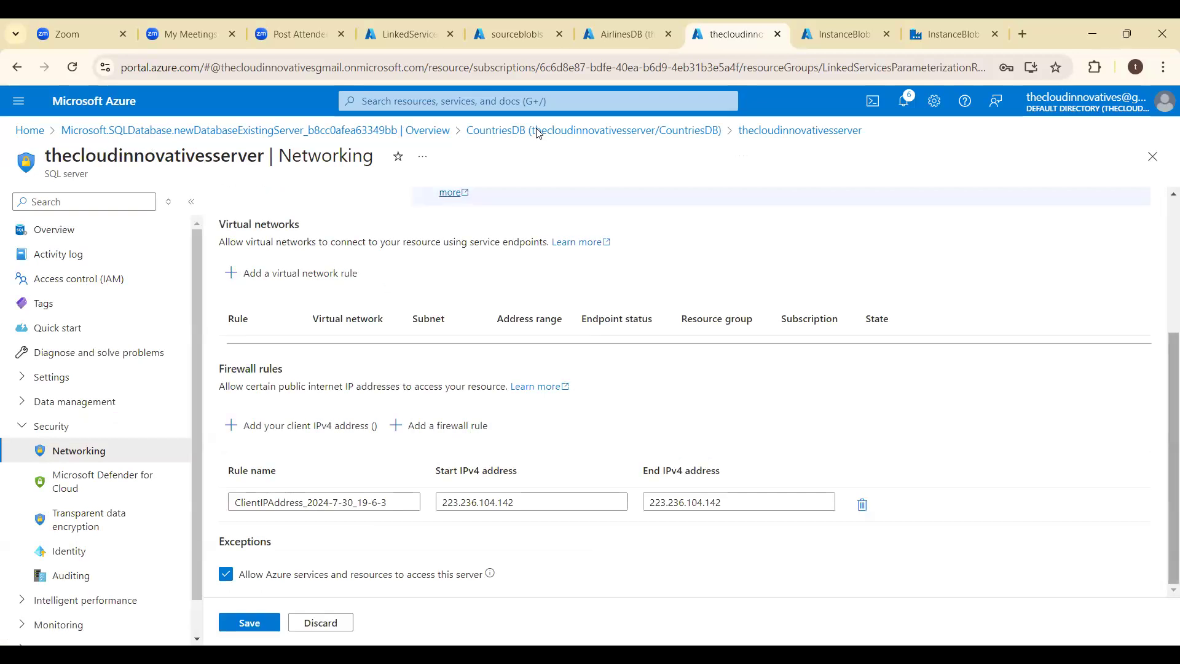
pyautogui.click(302, 425)
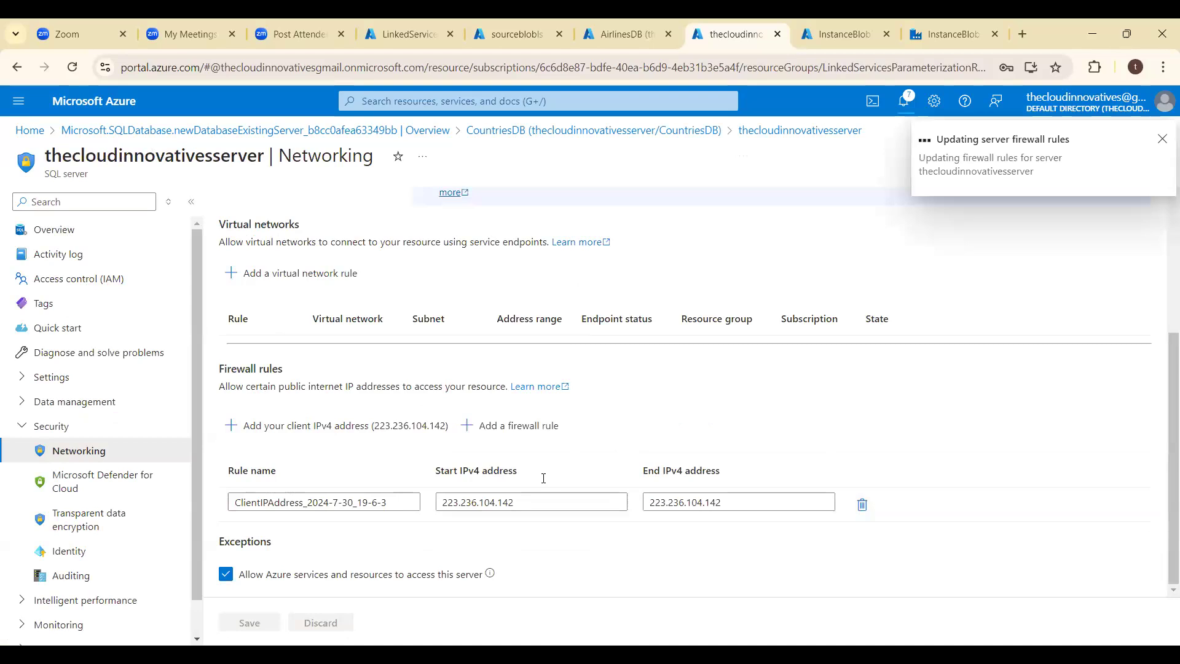
# - Try to sign in to the CountriesDB query editor again with the server admin password, then with Microsoft Entra authentication
pyautogui.click(55, 229)
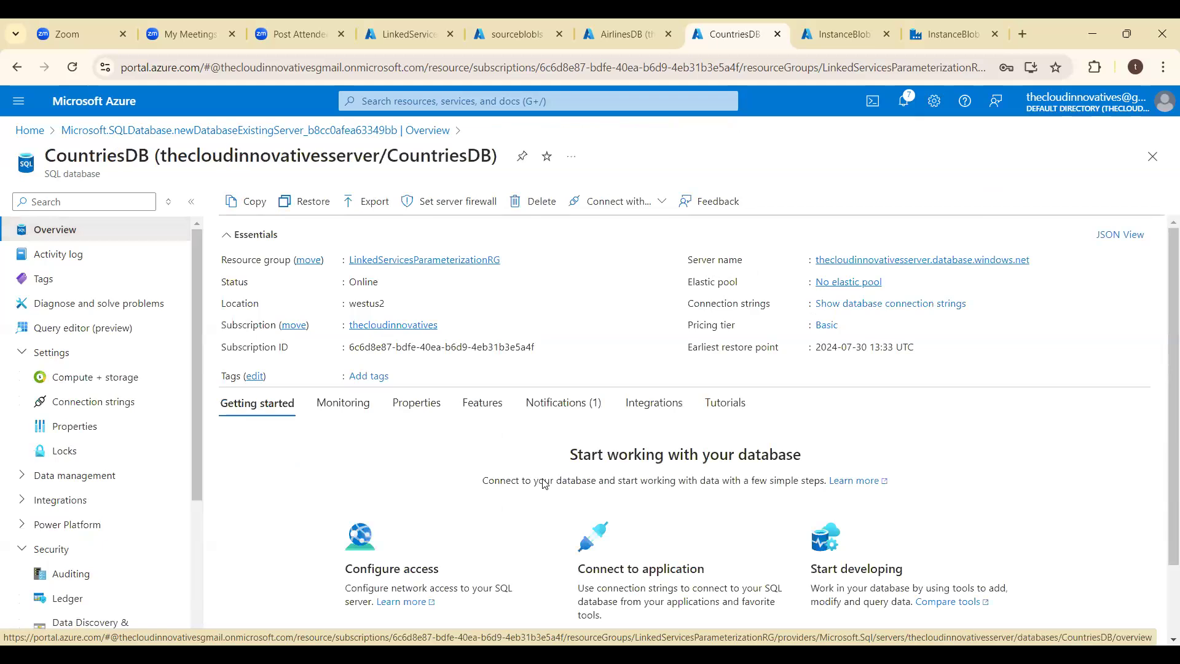
pyautogui.click(545, 484)
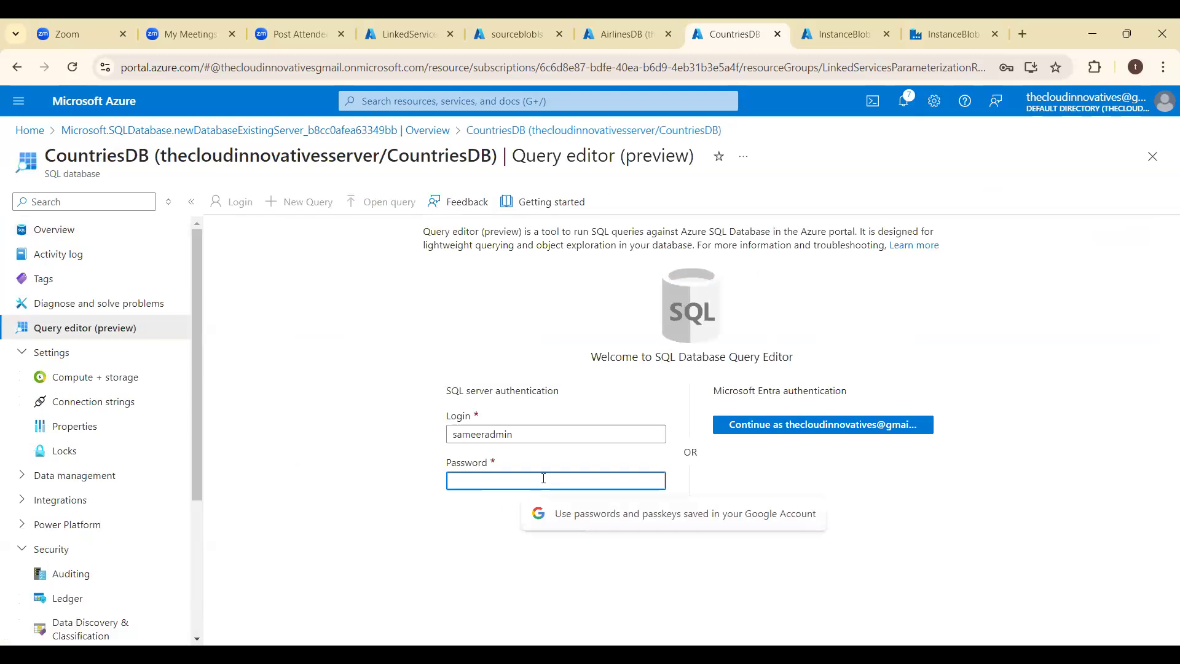
pyautogui.click(563, 569)
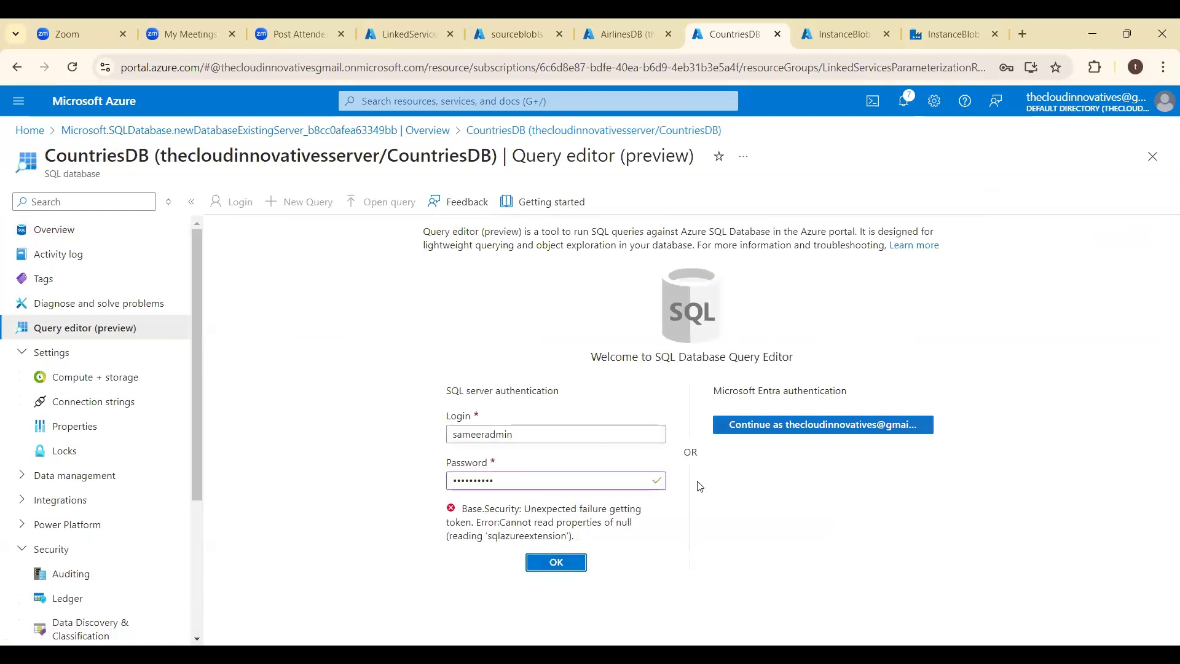
pyautogui.click(790, 433)
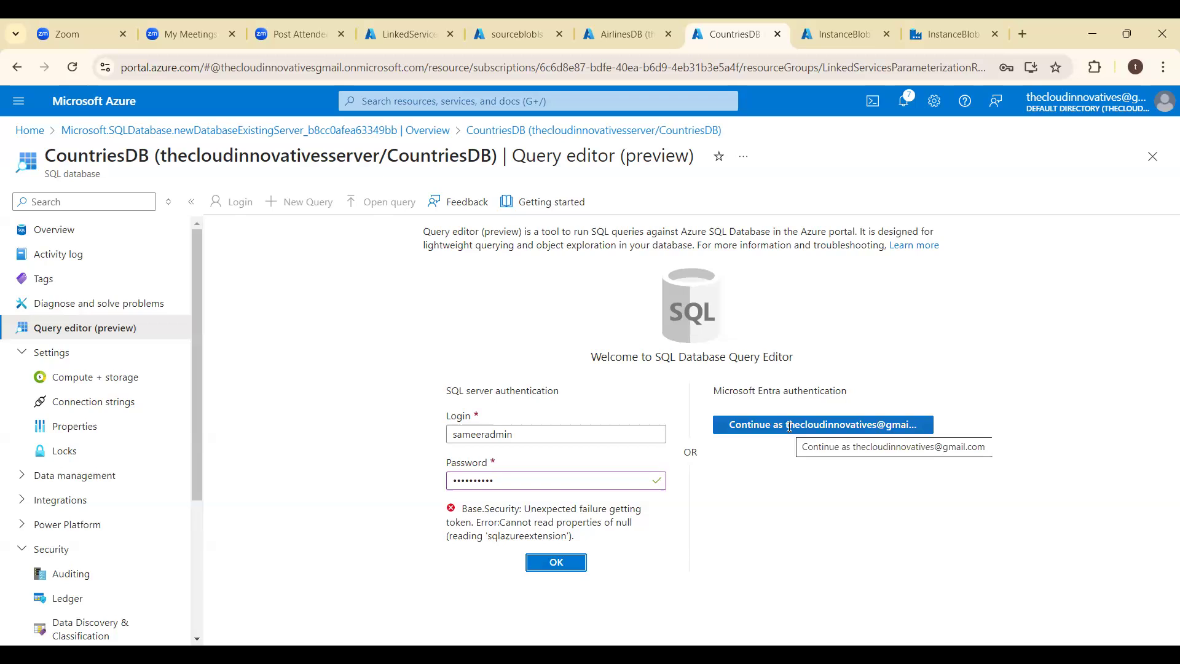
# - Retry SQL server authentication in the CountriesDB query editor, and return to the database overview, discarding the unsaved edits
pyautogui.click(694, 506)
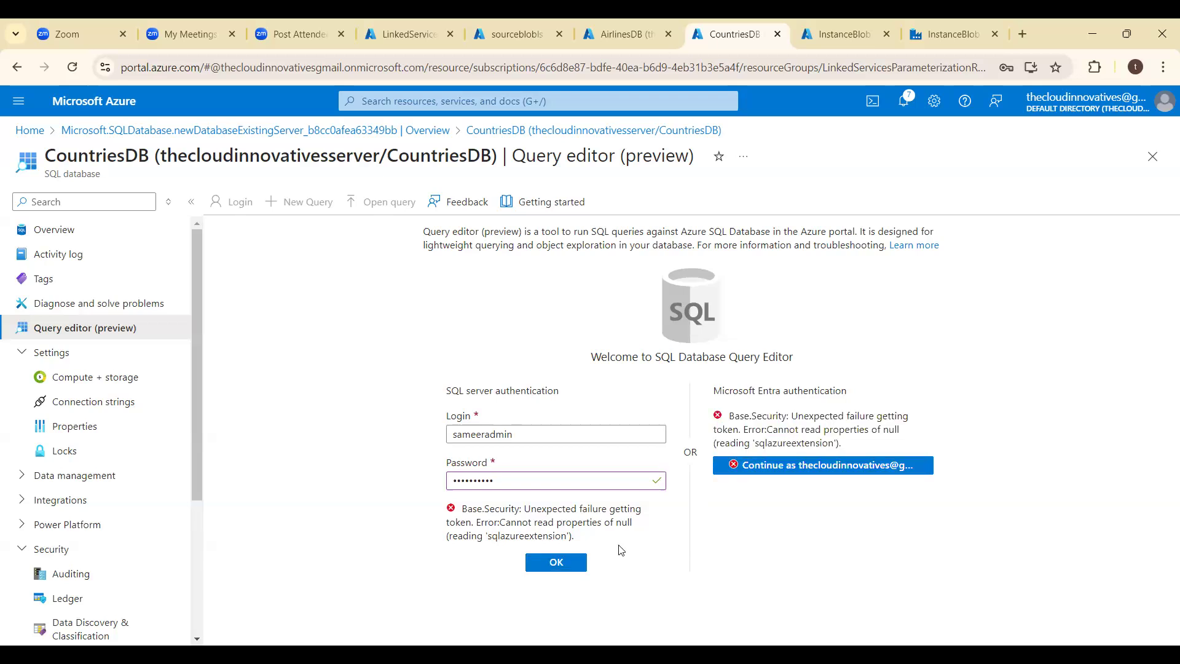
pyautogui.click(567, 571)
pyautogui.click(68, 236)
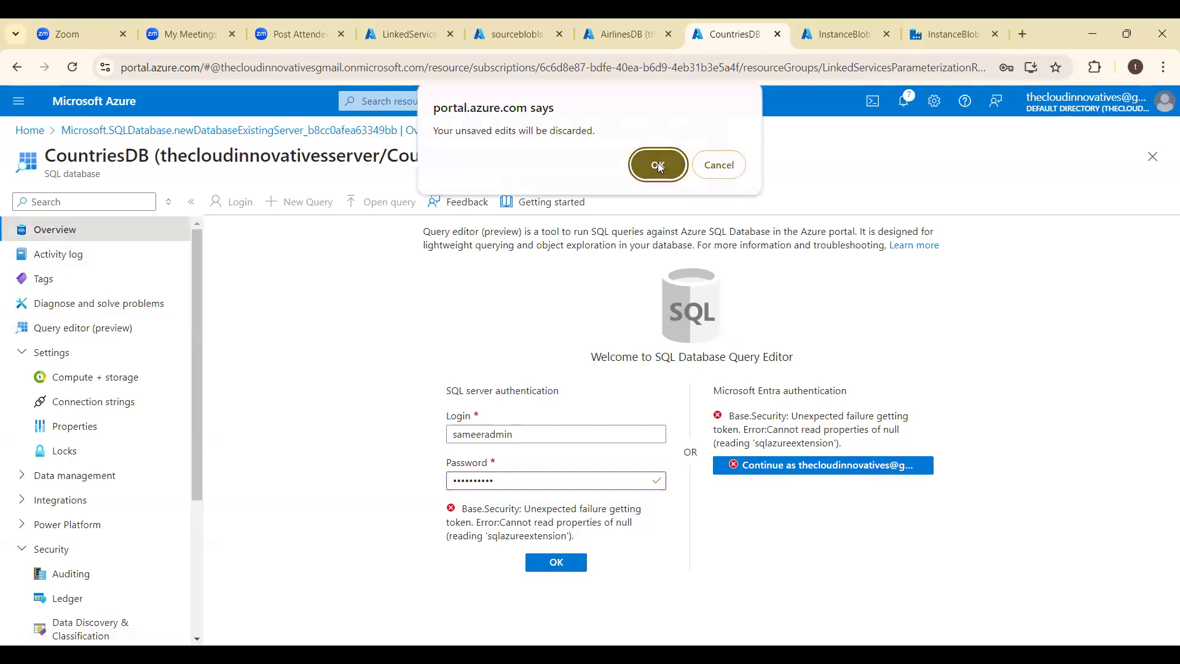
pyautogui.click(658, 165)
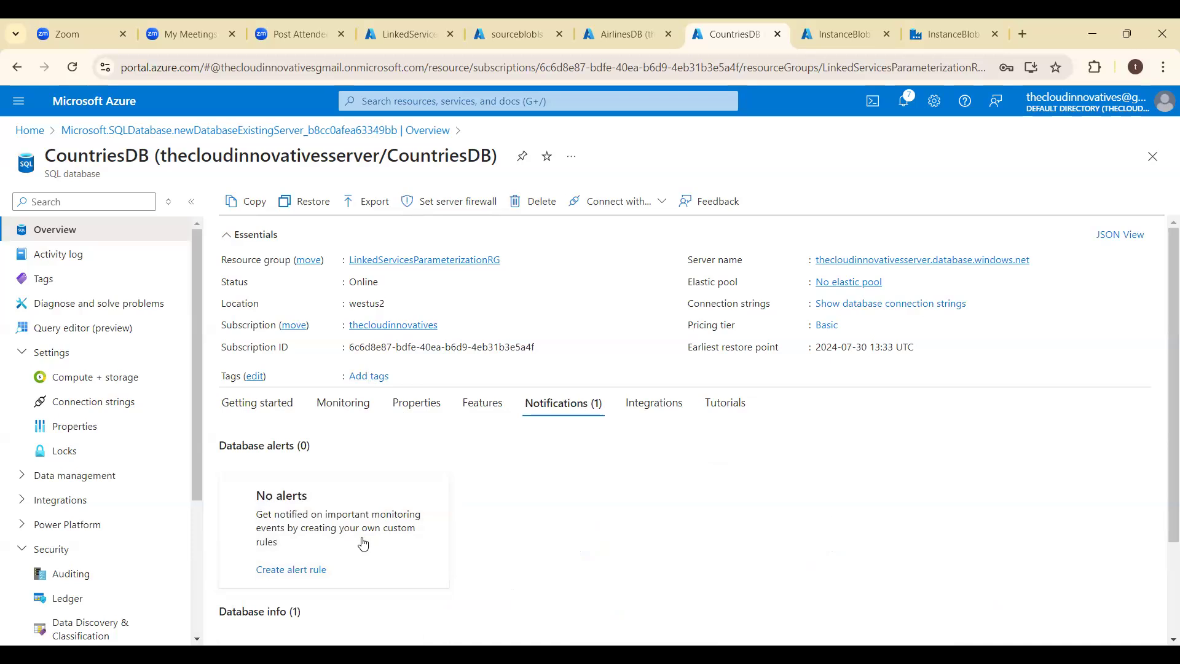
# - Review the Integrations and Notifications sections of the CountriesDB overview
pyautogui.press('Right')
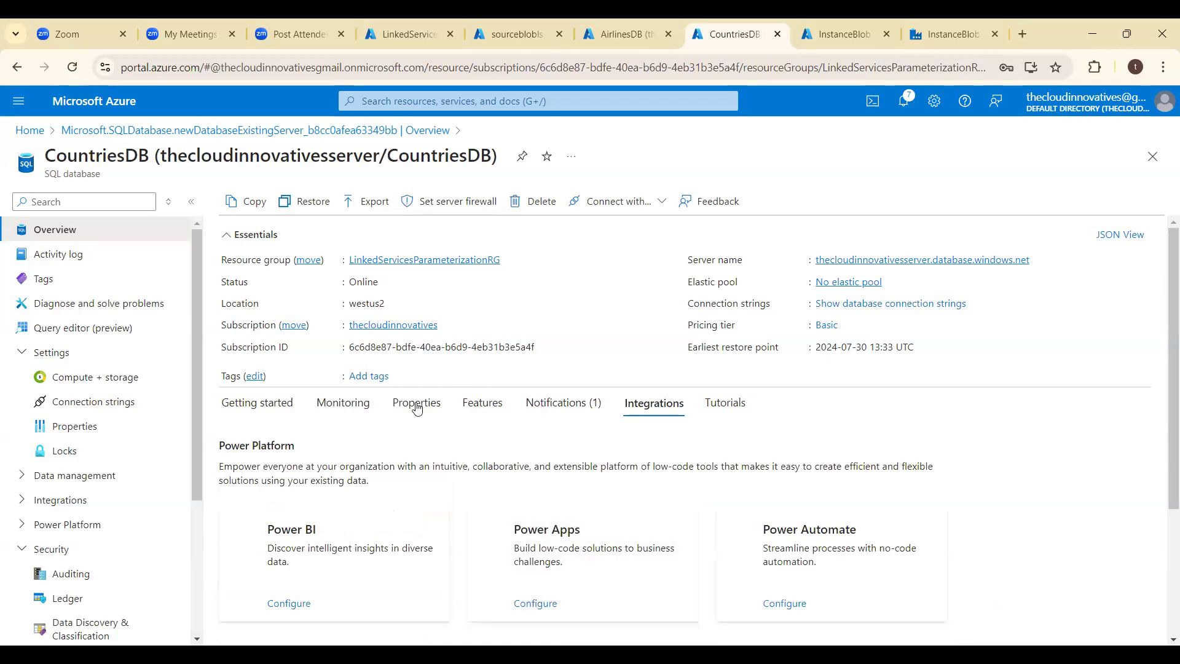
pyautogui.scroll(-3, 593, 472)
pyautogui.scroll(3, 593, 473)
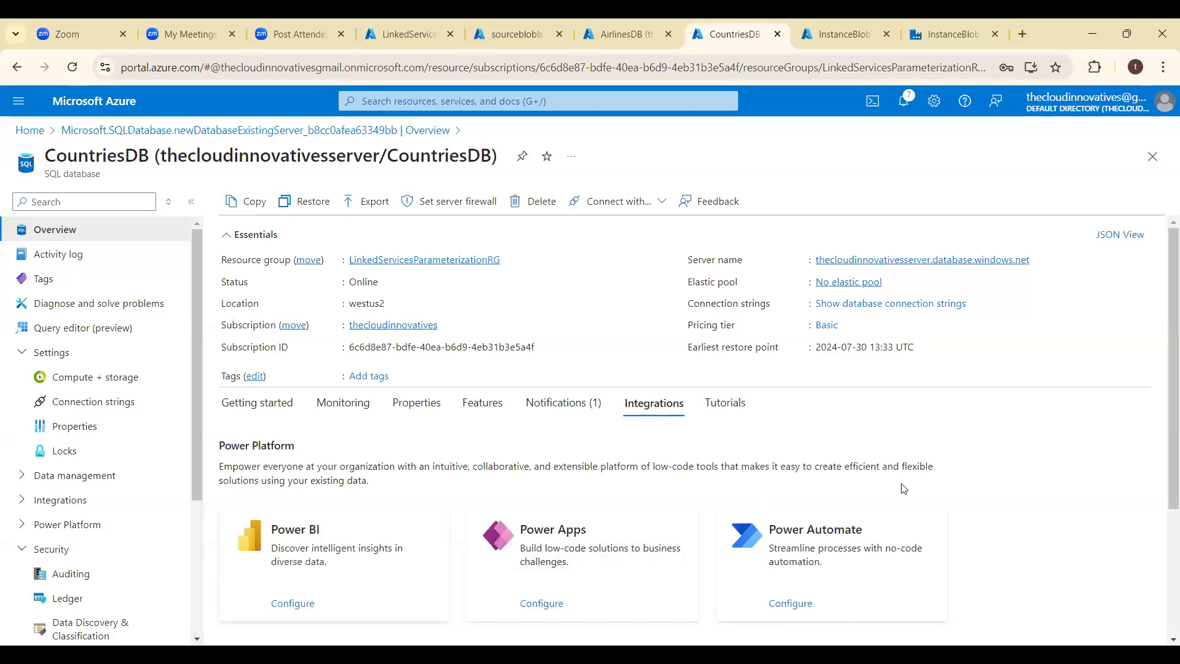
pyautogui.scroll(-3, 1056, 459)
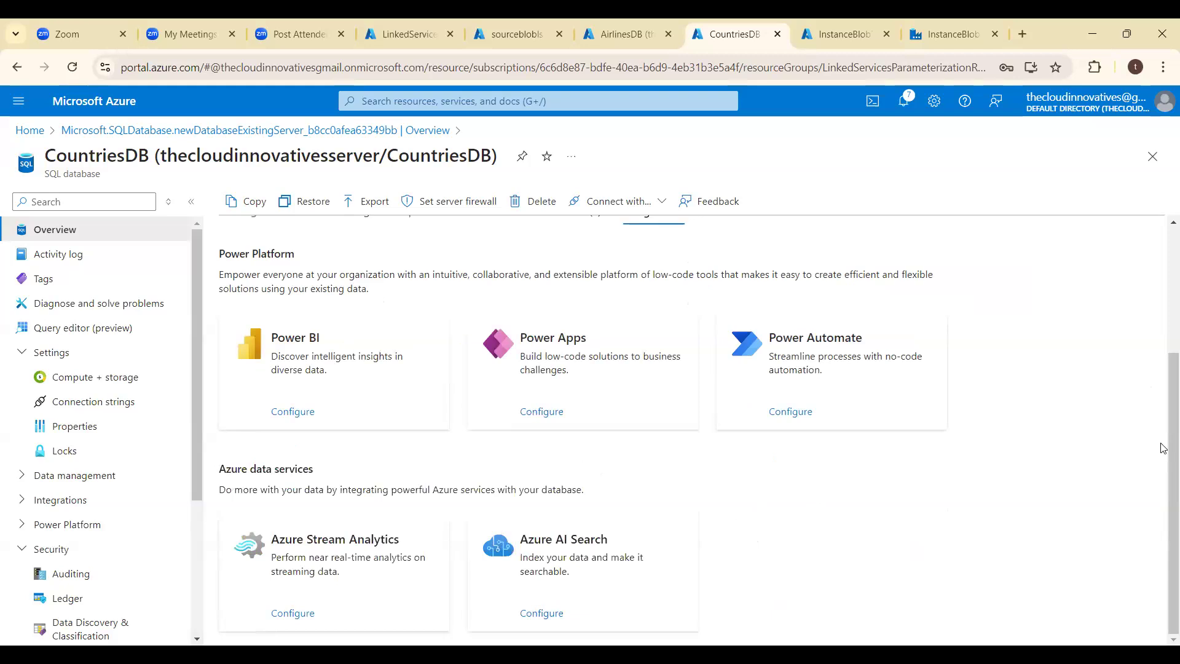
pyautogui.scroll(3, 1164, 445)
pyautogui.click(563, 404)
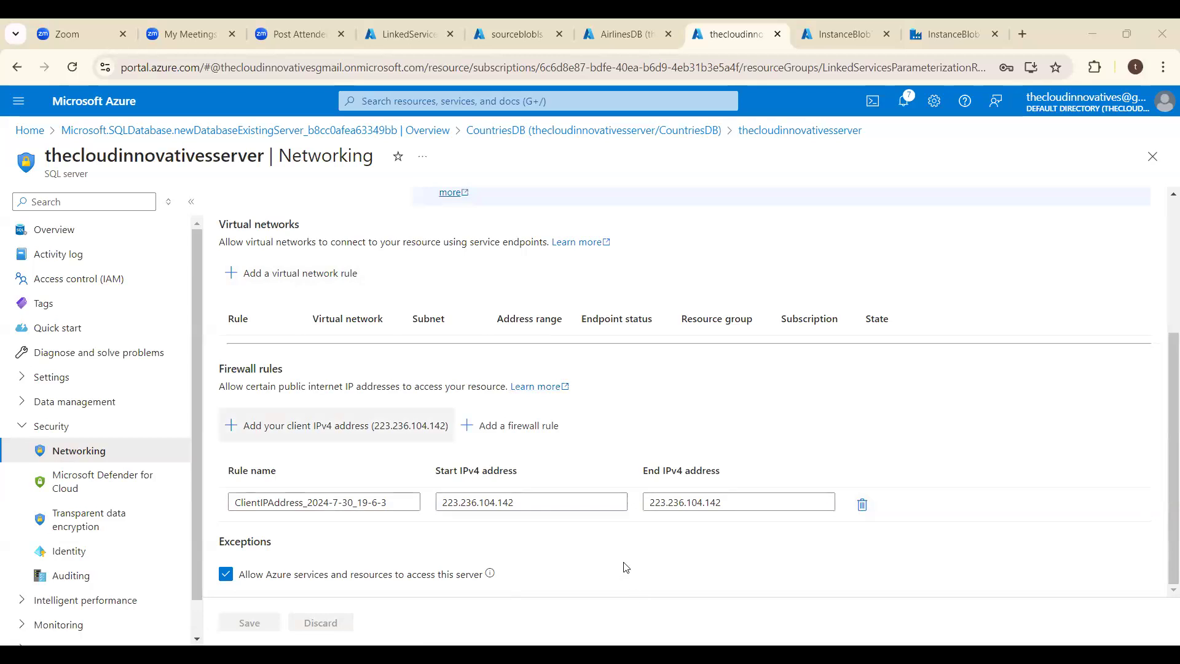
# - Return from the server's networking settings to CountriesDB and try signing in to its query editor with the server admin password, resubmitting once
pyautogui.click(578, 131)
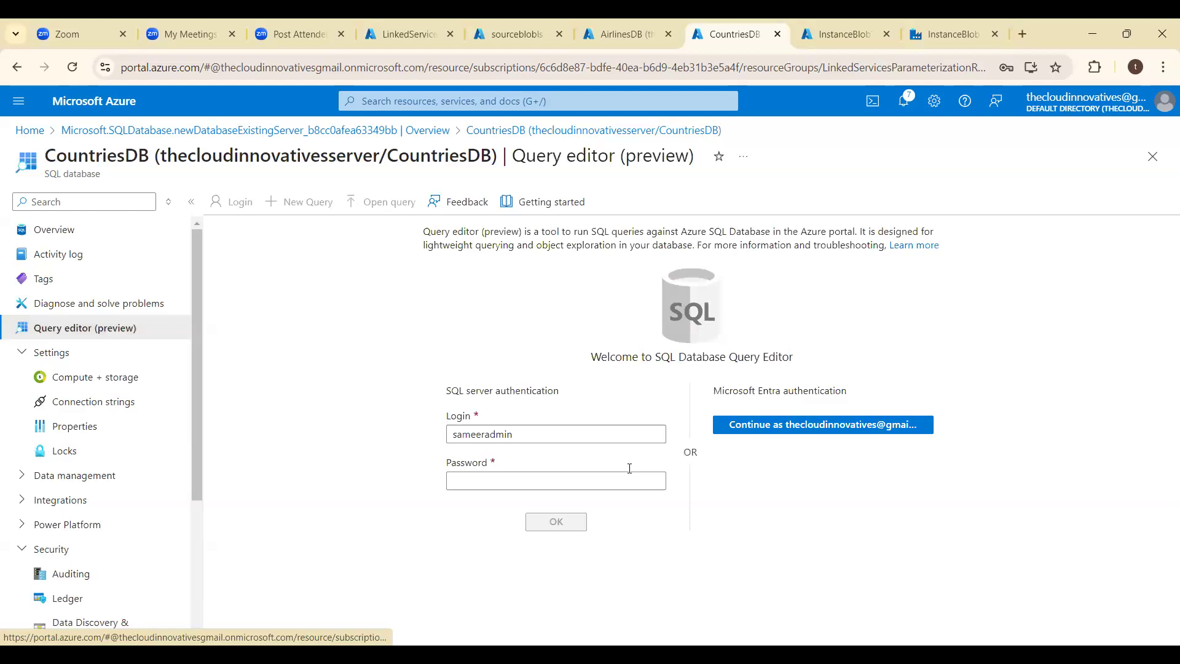
pyautogui.click(630, 468)
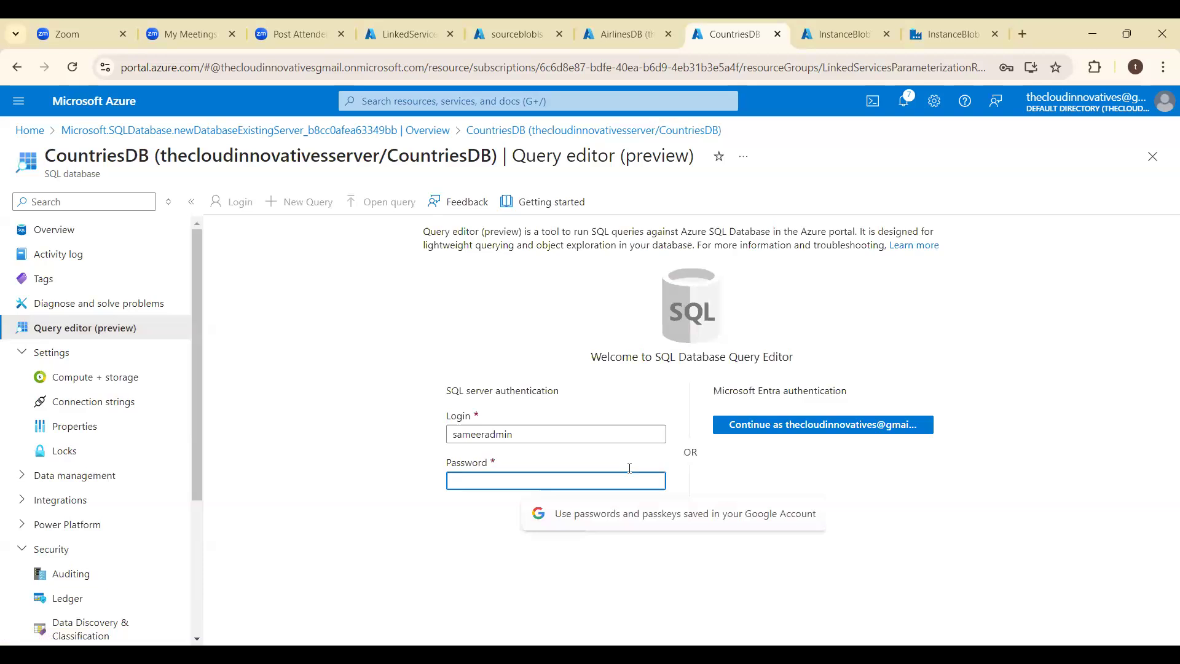
pyautogui.write('••••••••••')
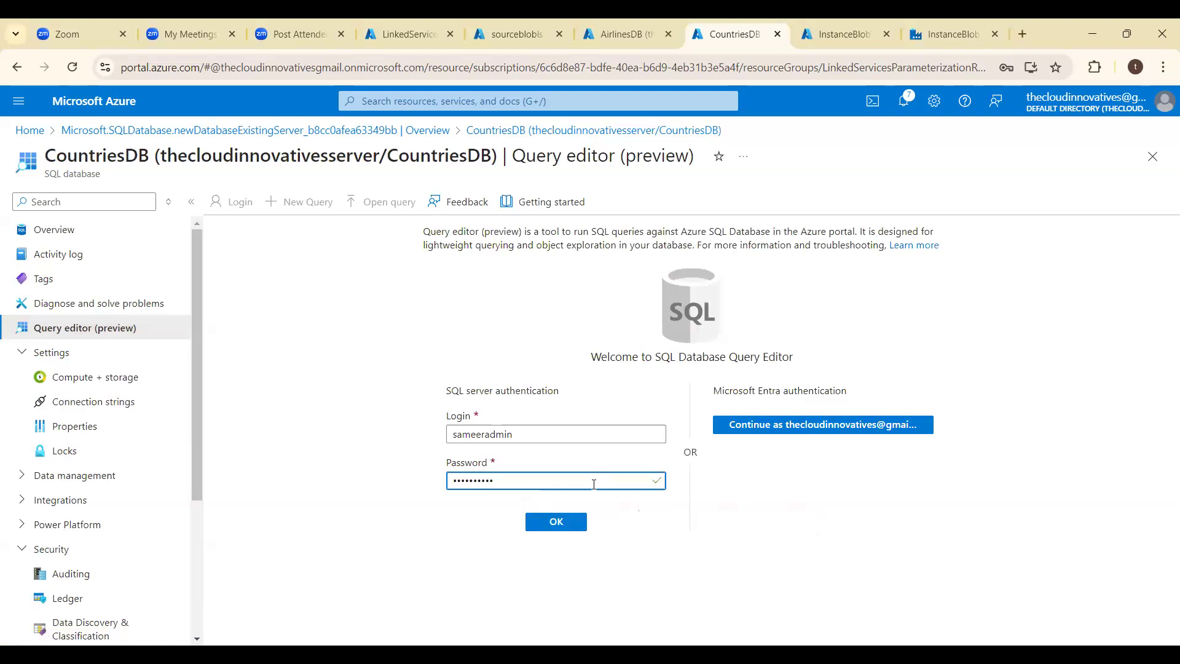
pyautogui.press('Return')
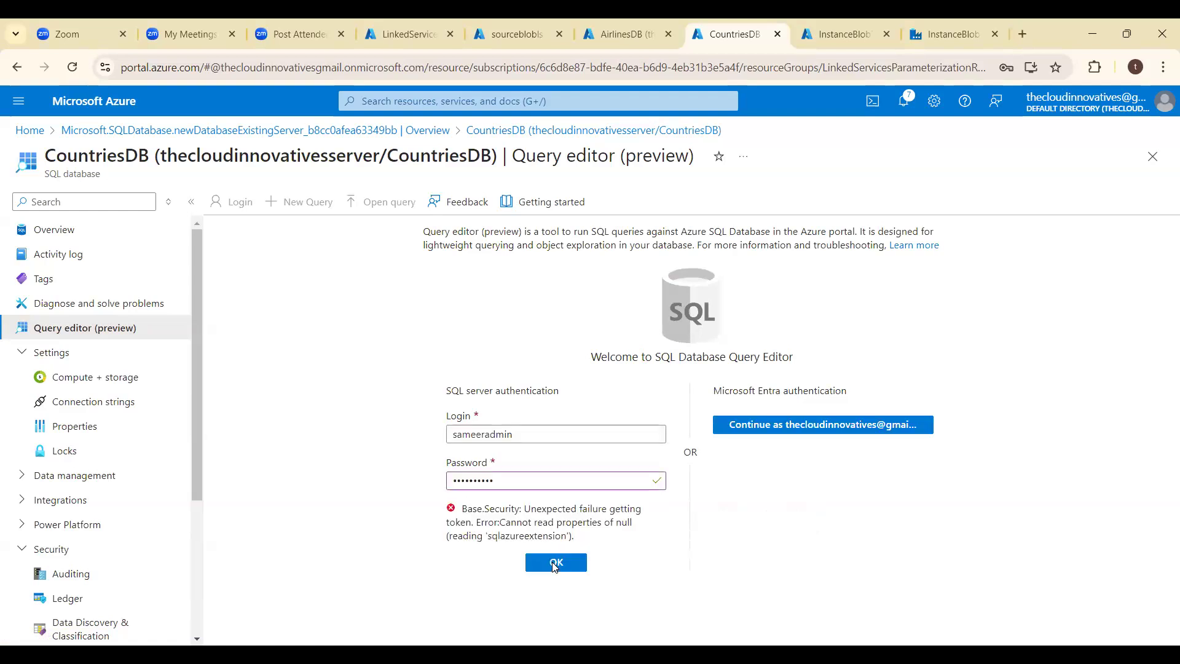
pyautogui.doubleClick(498, 566)
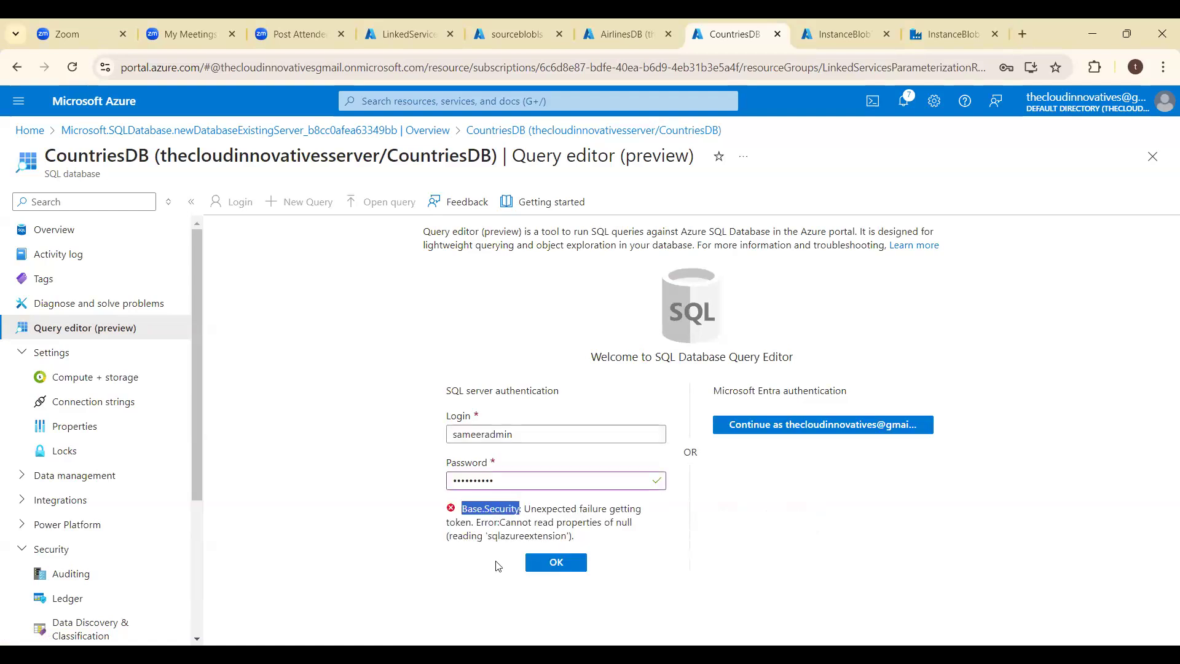
pyautogui.press('Return')
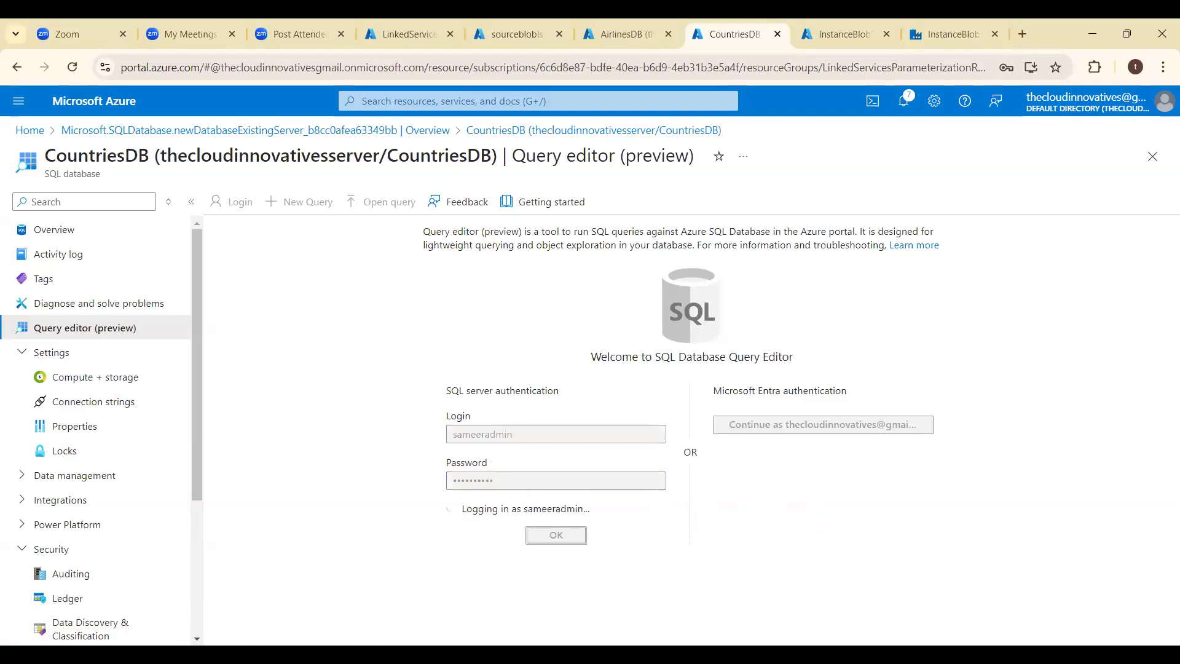